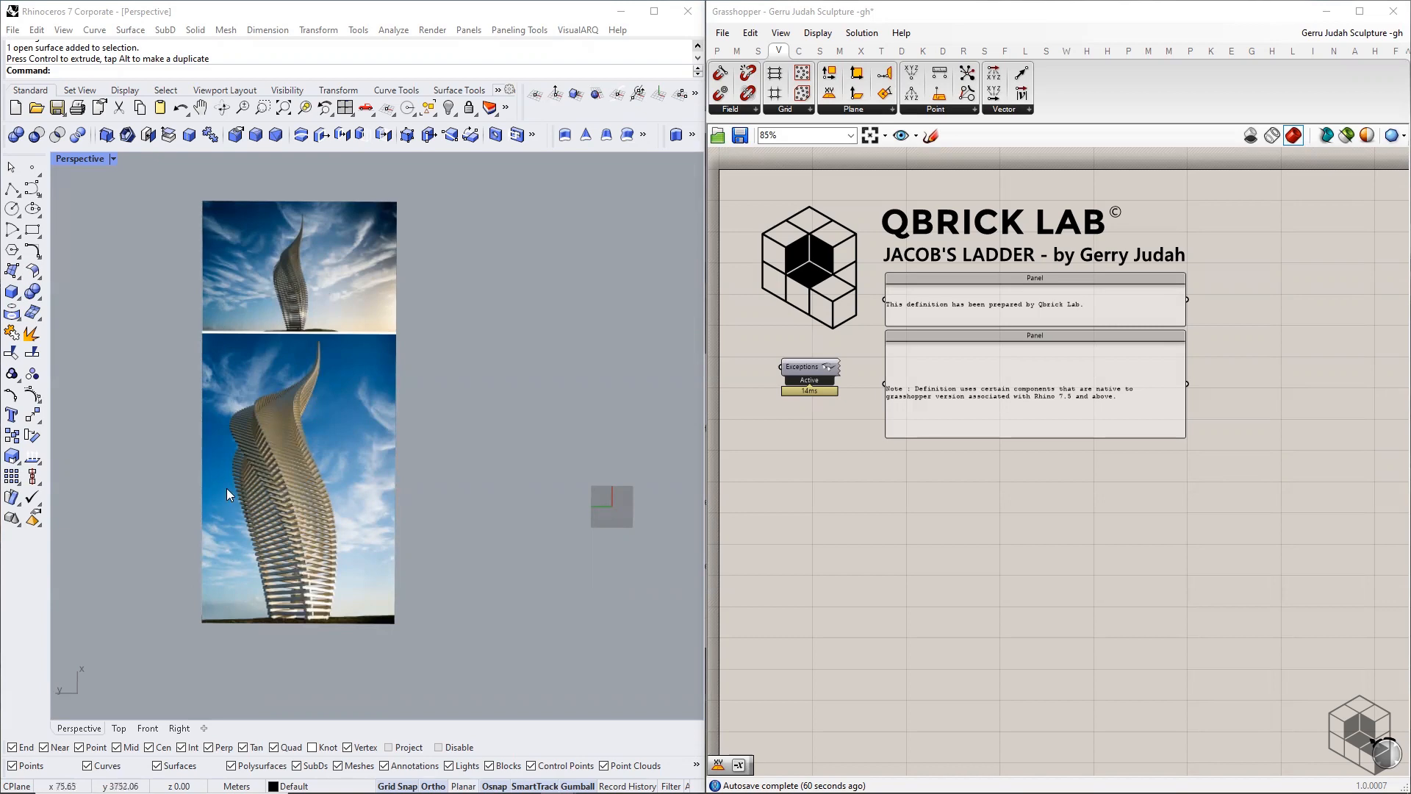
scroll(257, 466, up, 4)
scroll(258, 466, up, 1)
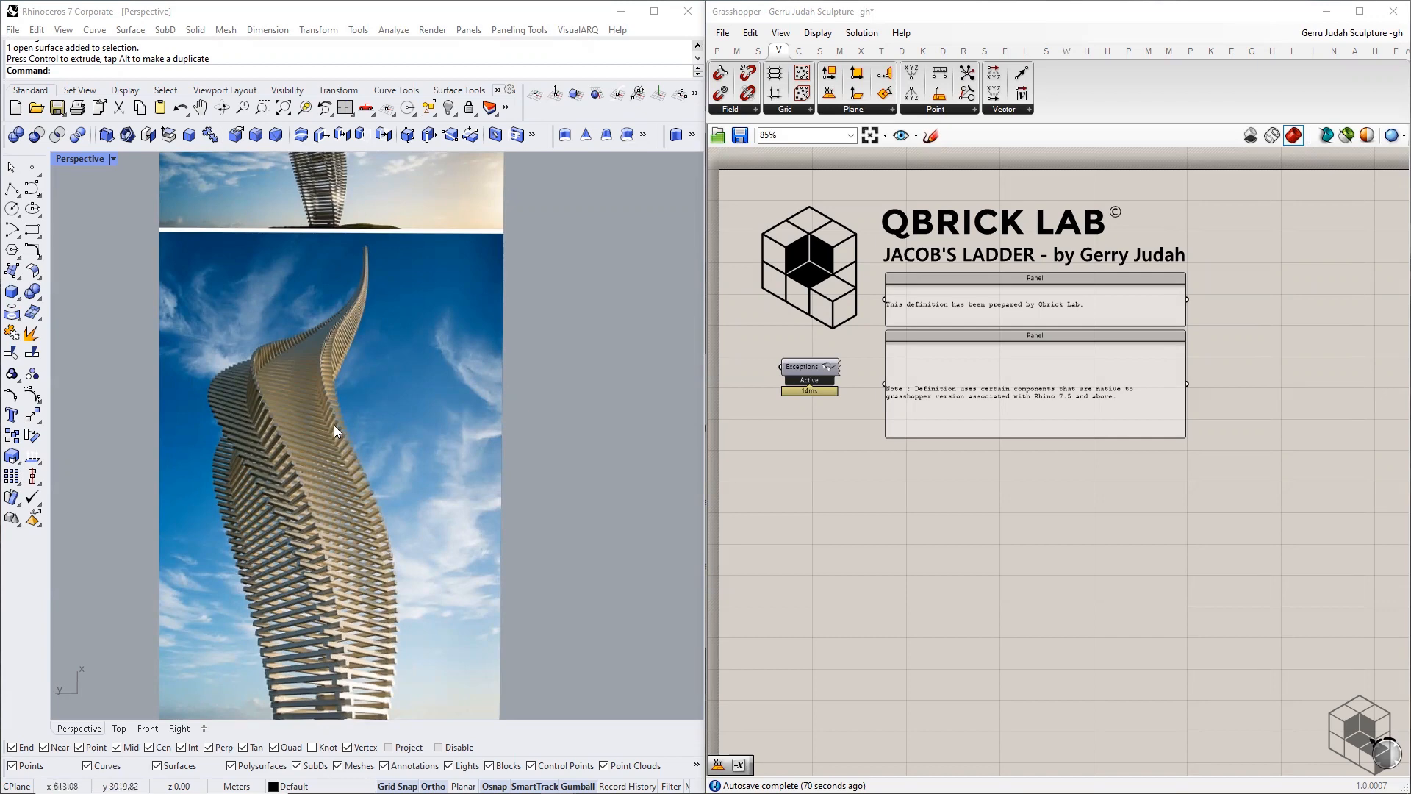
scroll(324, 423, down, 3)
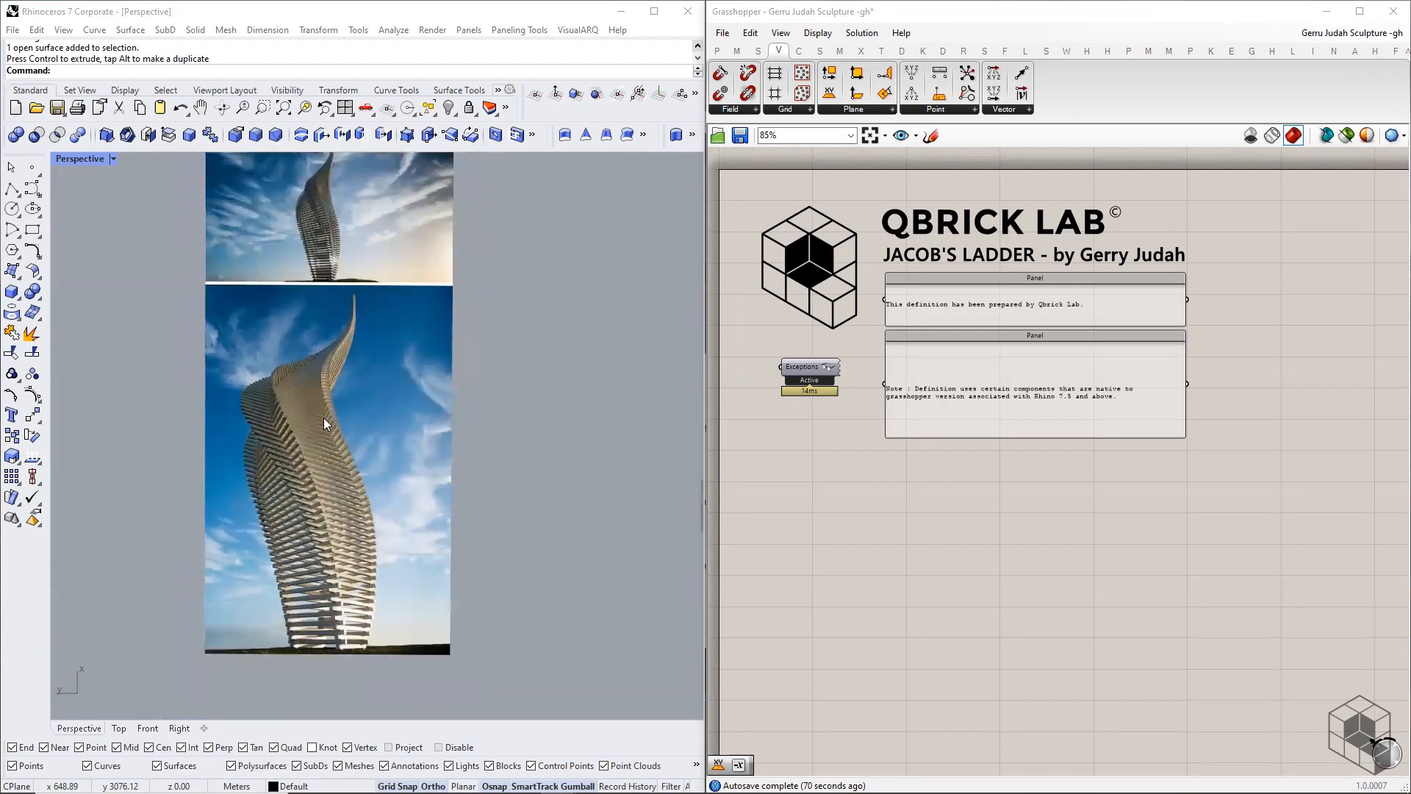
scroll(323, 418, down, 1)
scroll(368, 456, down, 1)
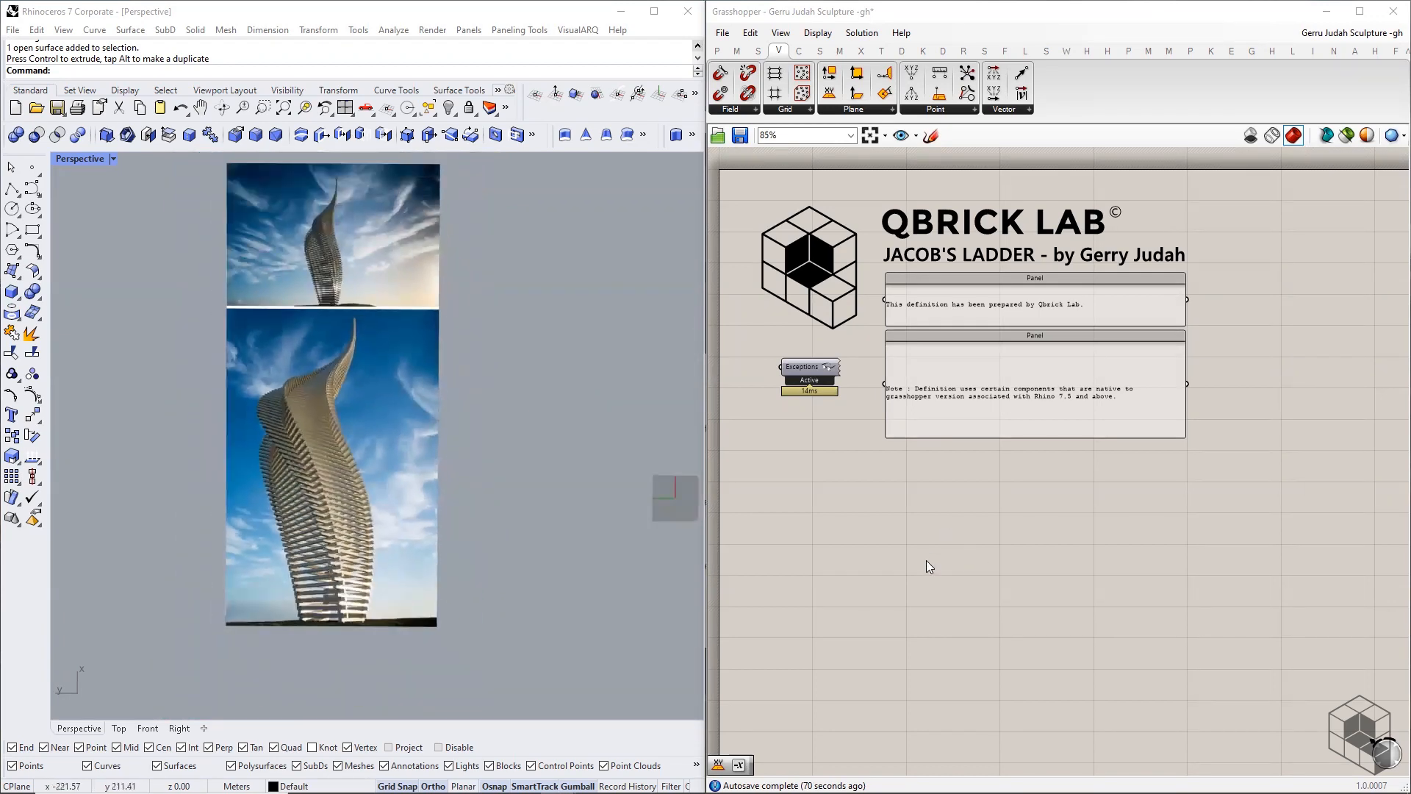
- Place a Construct Point component on the empty Grasshopper canvas area below the note panels
right_drag(926, 563, 922, 448)
double_click(922, 447)
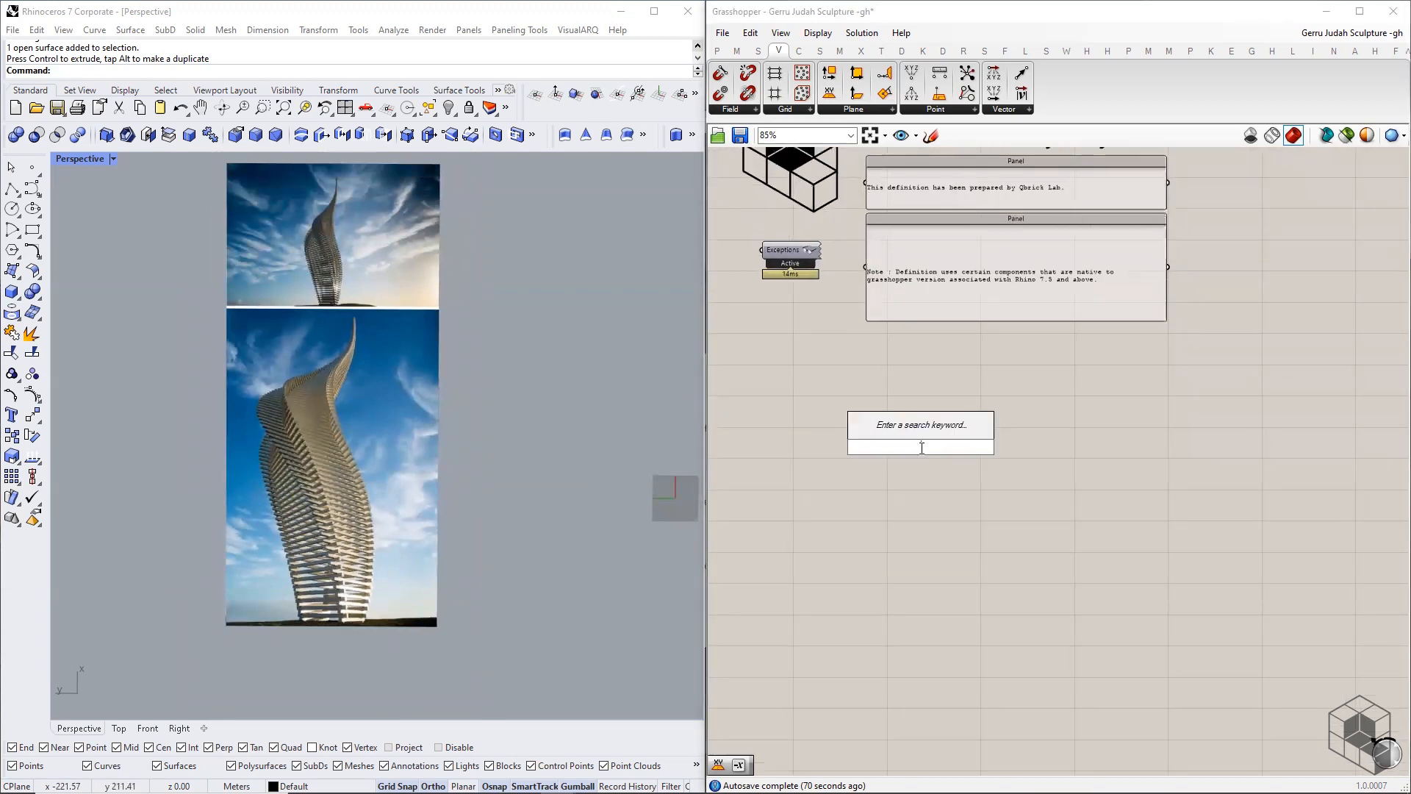
text(const)
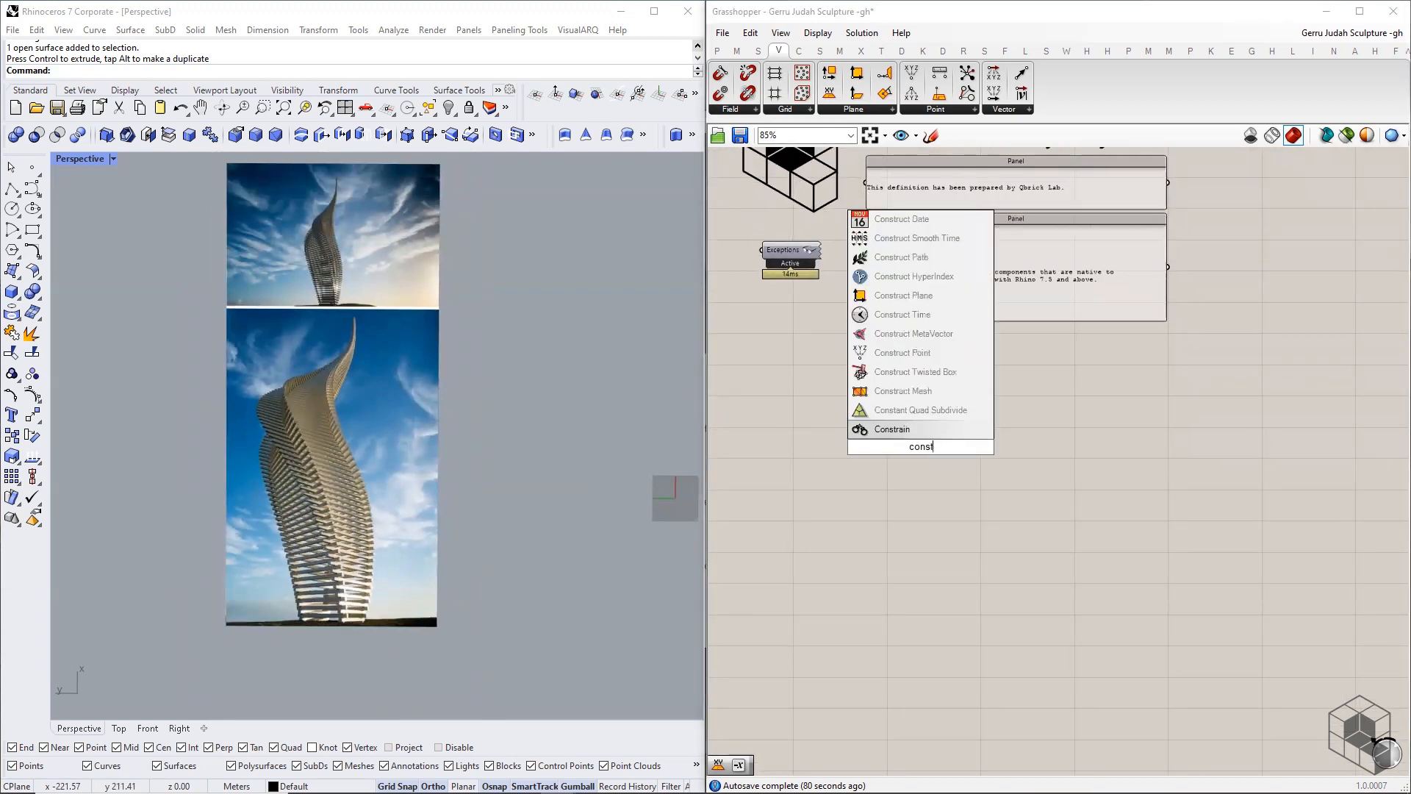
text(ruct point)
key(Return)
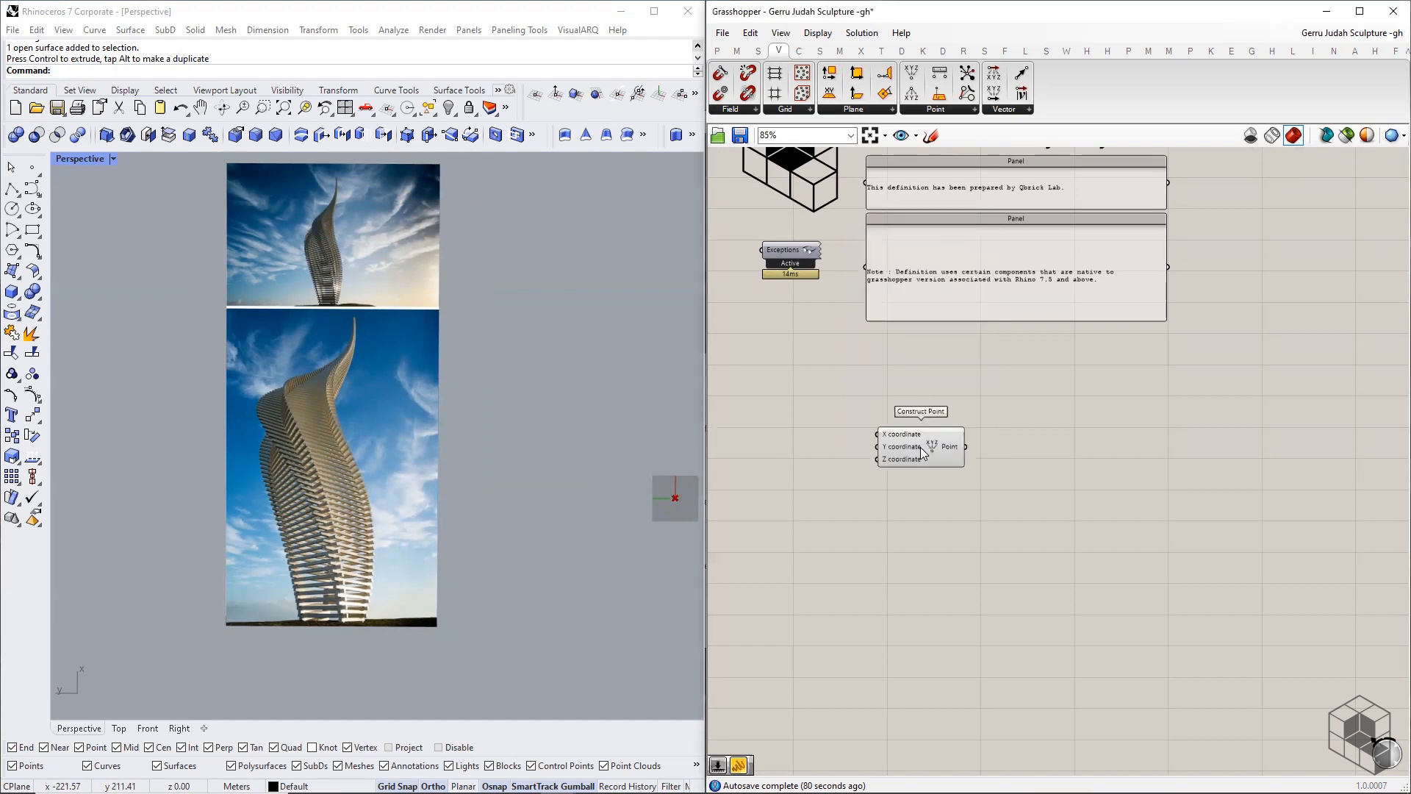
scroll(934, 454, up, 5)
drag(1051, 448, 1121, 475)
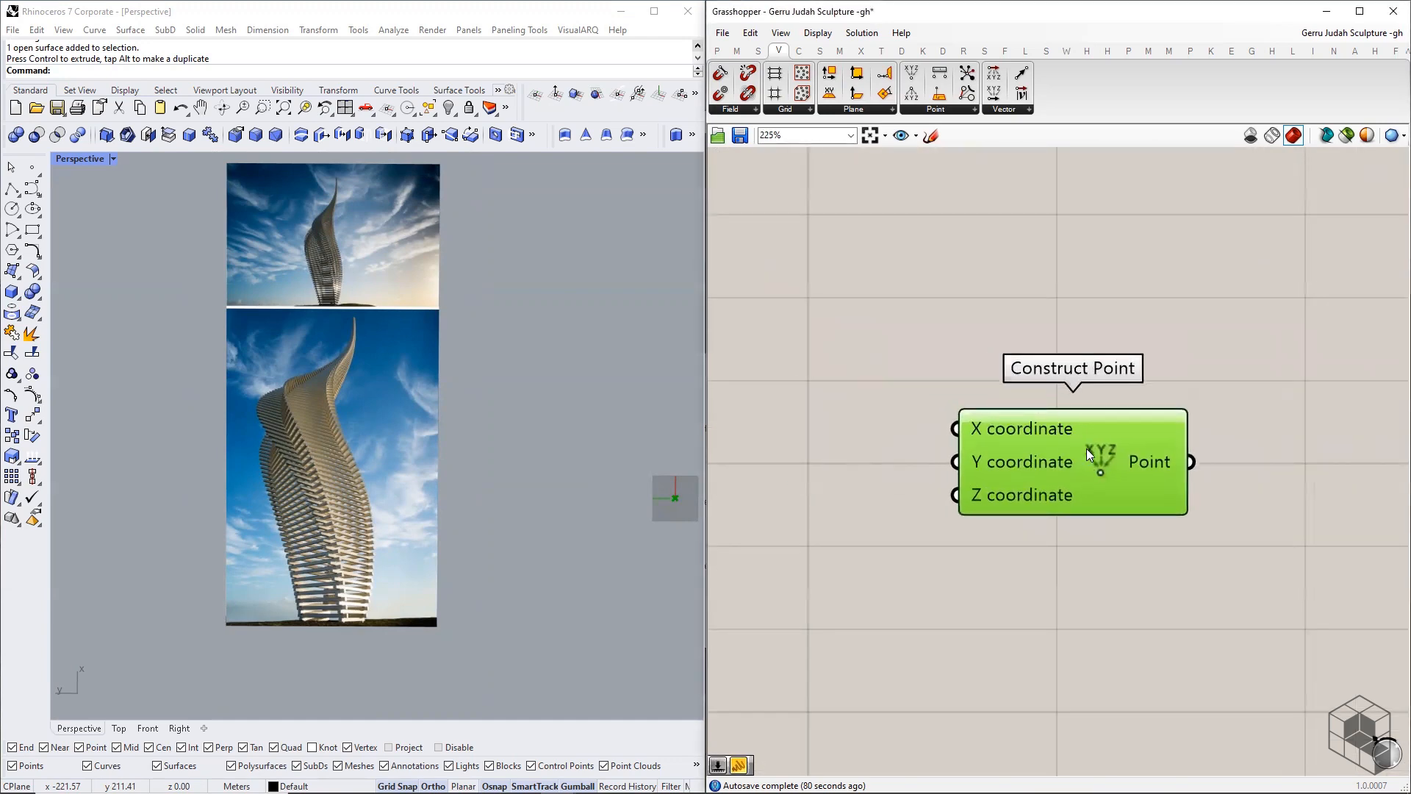
scroll(1087, 448, down, 2)
double_click(904, 455)
text(/)
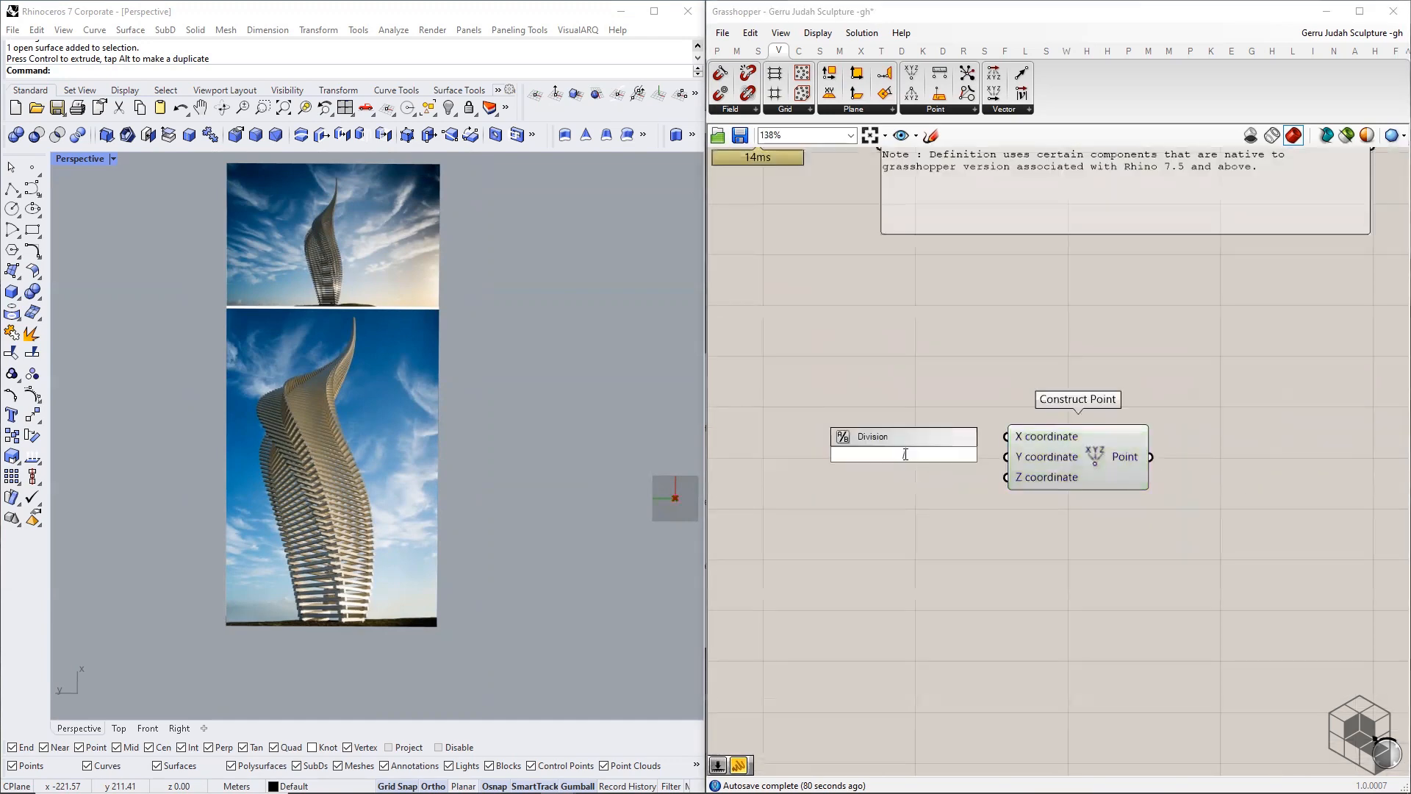
key(BackSpace)
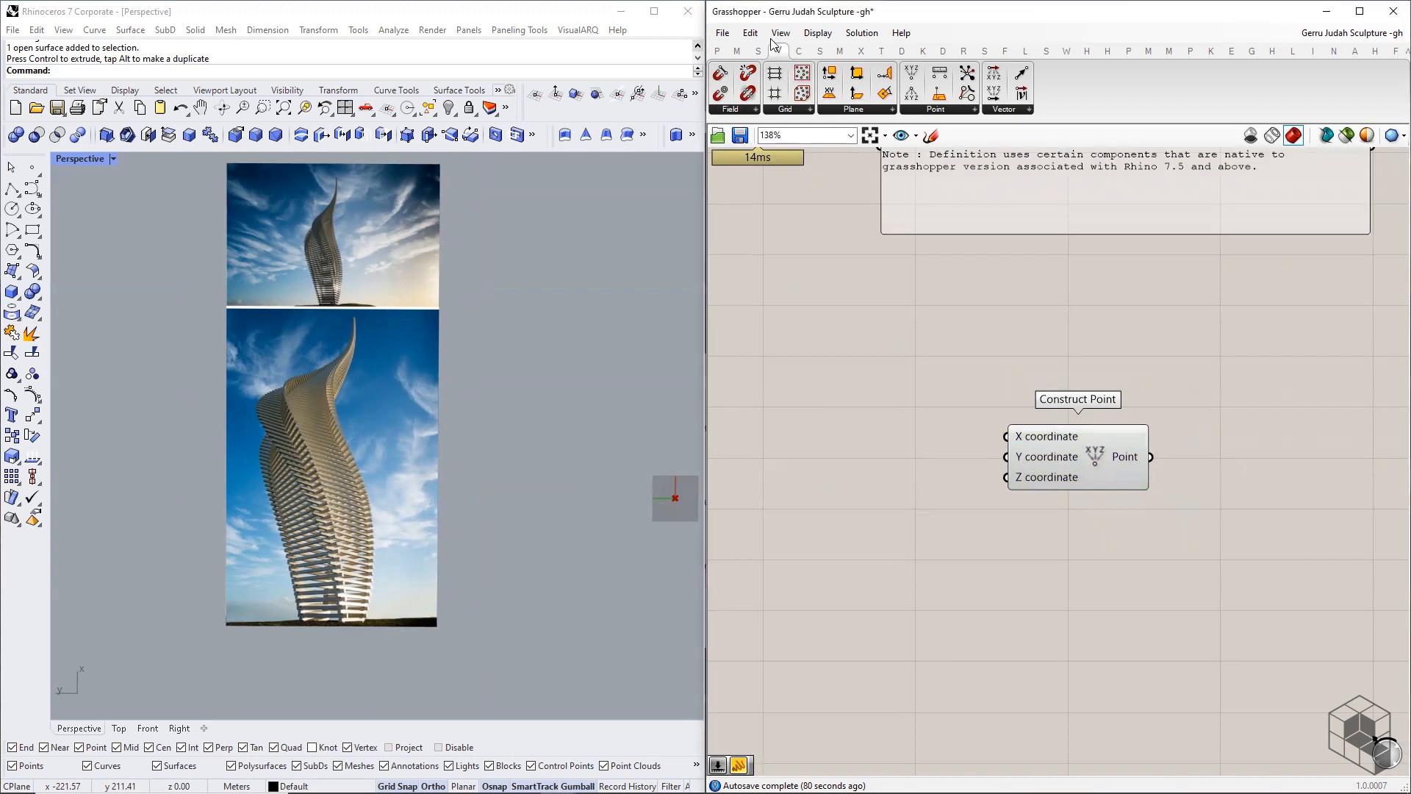
- Add a number slider at 0.000 and connect it to the X, Y and Z coordinates of Construct Point
click(716, 50)
drag(980, 72, 854, 455)
drag(969, 456, 1007, 477)
click(1089, 442)
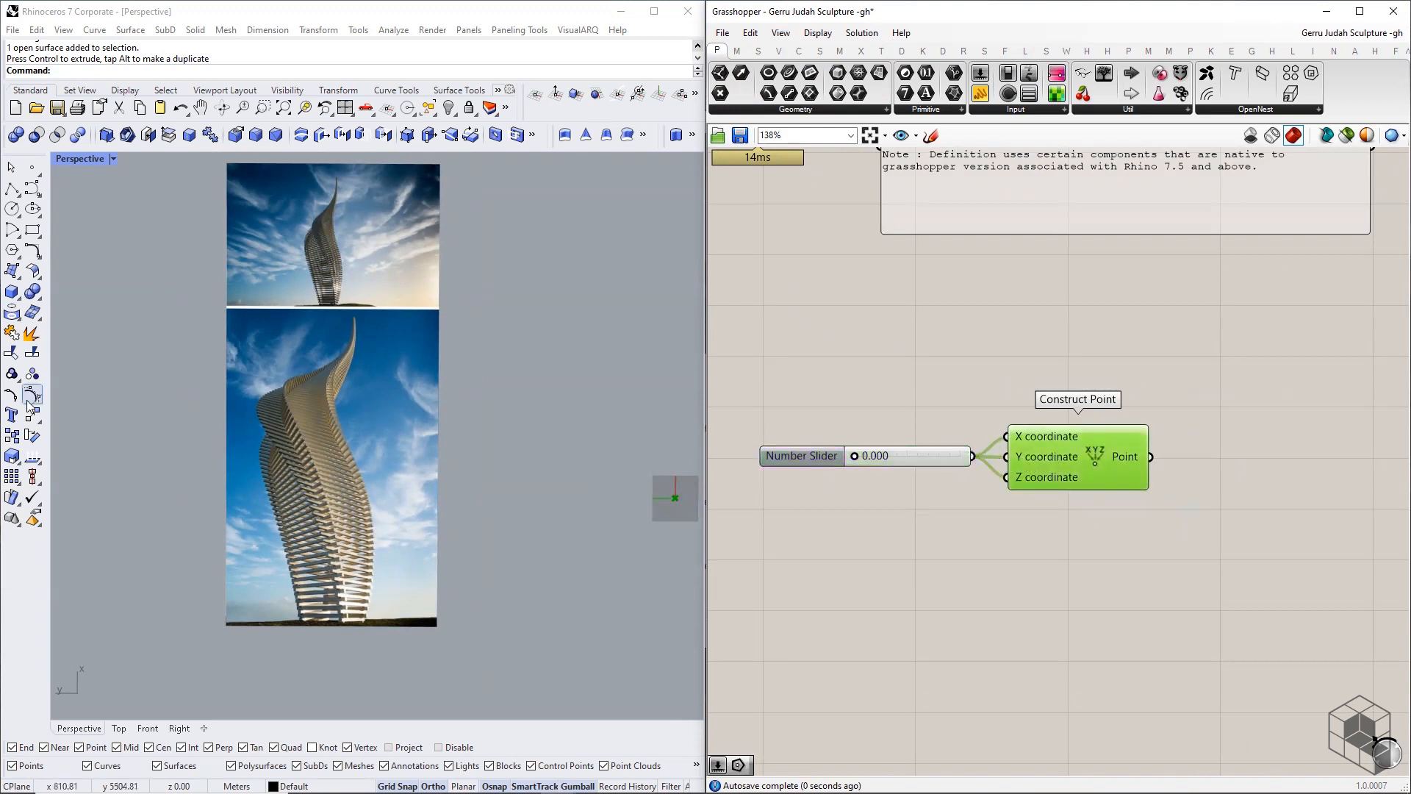
- Examine the constructed point at the origin and its position relative to the reference images in the Perspective viewport
scroll(245, 428, down, 5)
scroll(427, 467, up, 8)
click(462, 471)
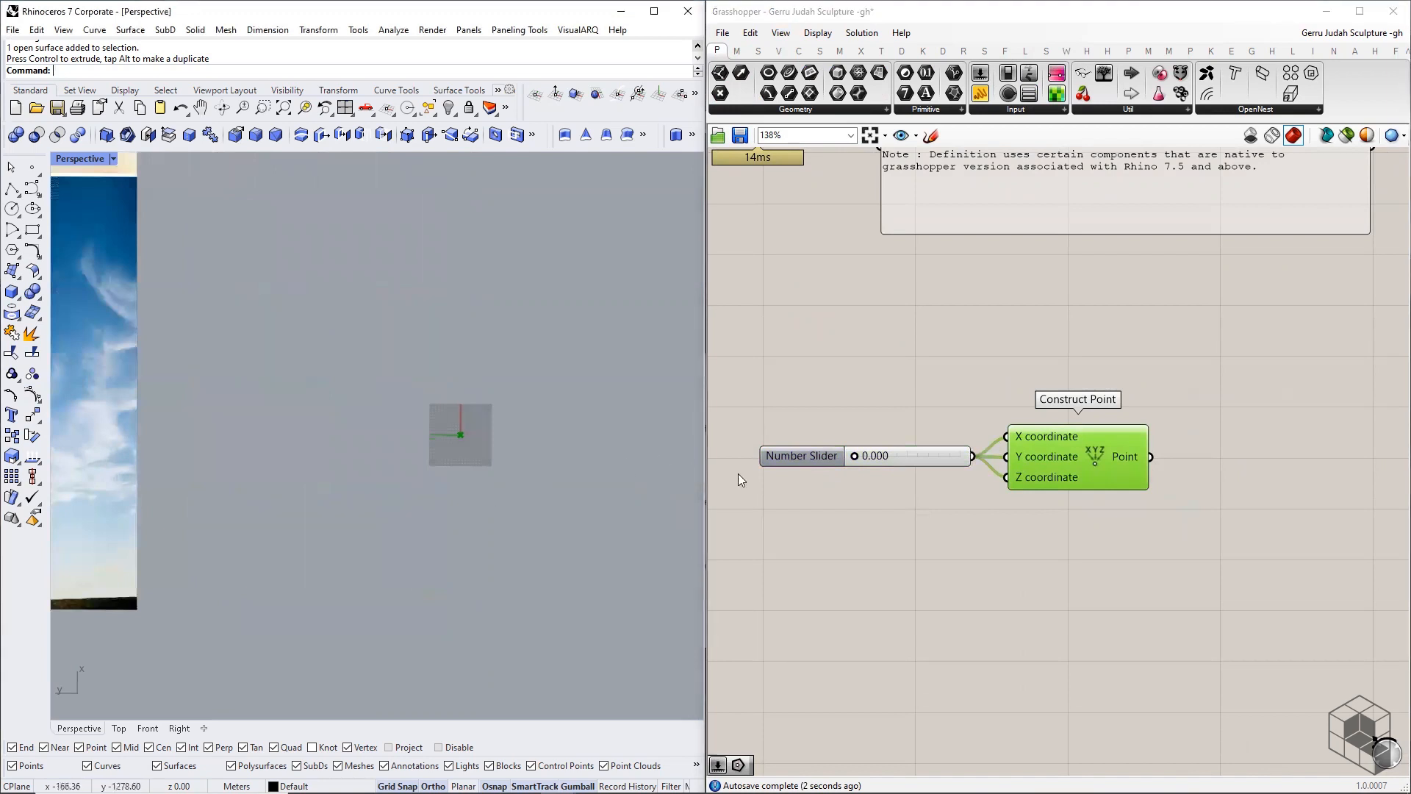
middle_click(1116, 454)
click(1160, 495)
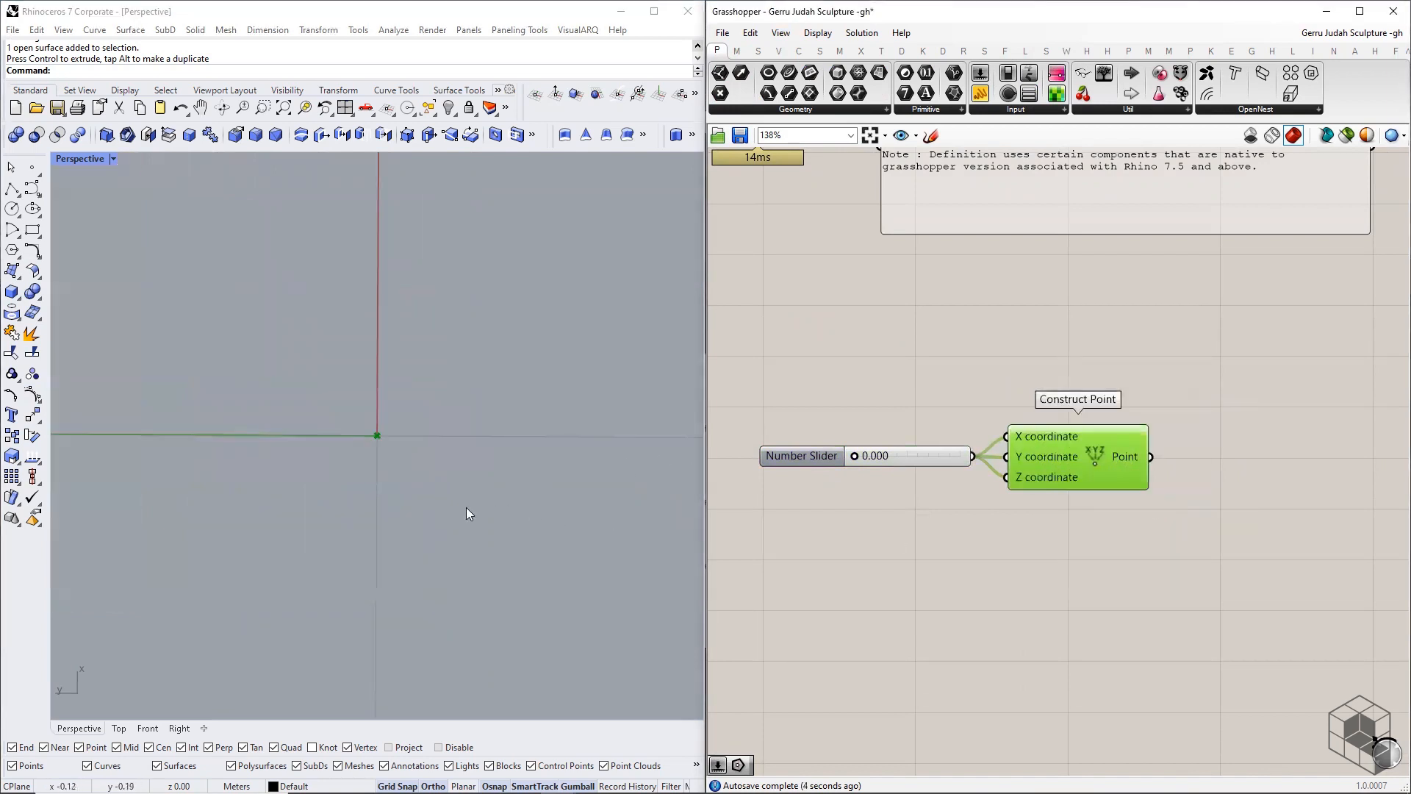
click(466, 507)
right_drag(372, 442, 392, 361)
scroll(392, 372, down, 10)
scroll(403, 374, up, 5)
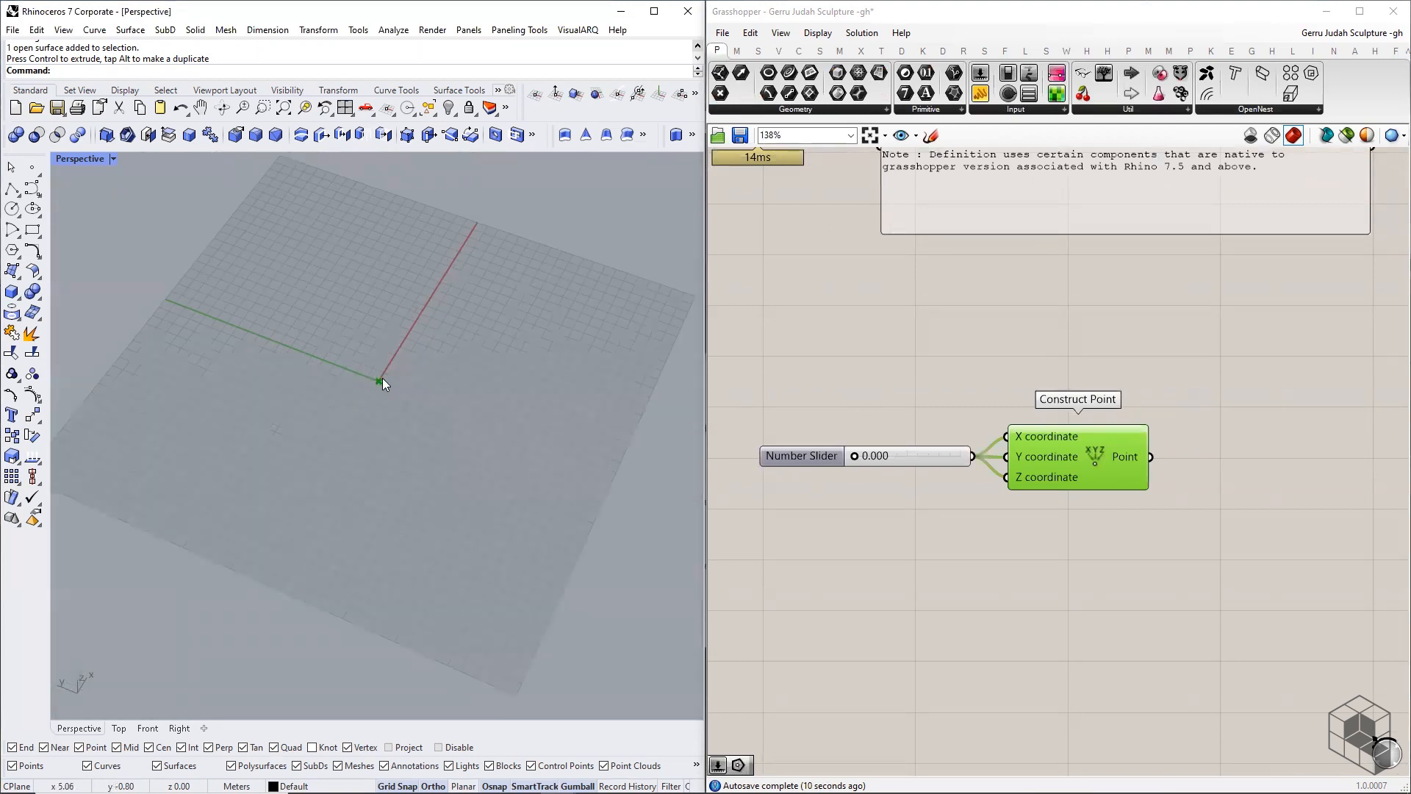
scroll(382, 382, down, 3)
scroll(460, 406, down, 5)
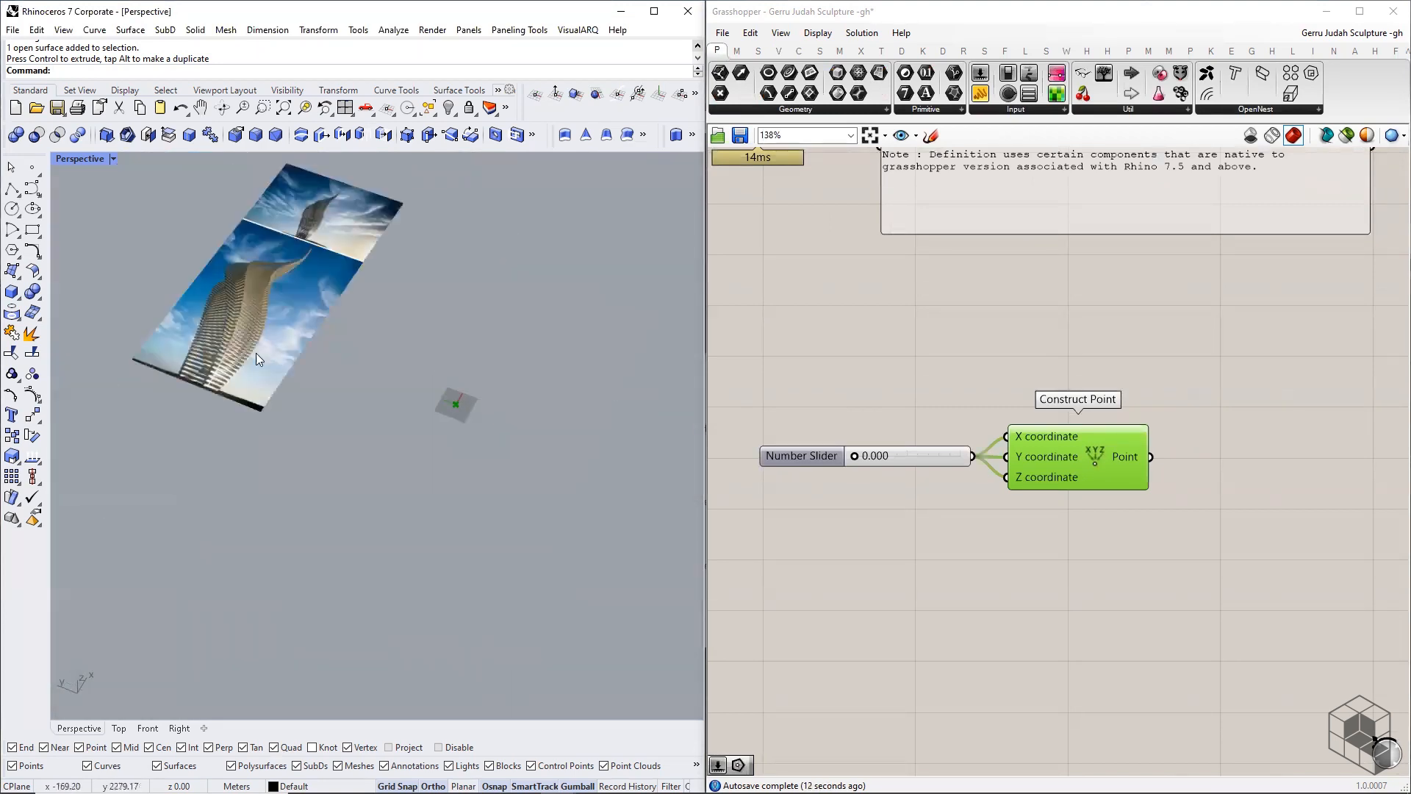
right_drag(244, 315, 238, 371)
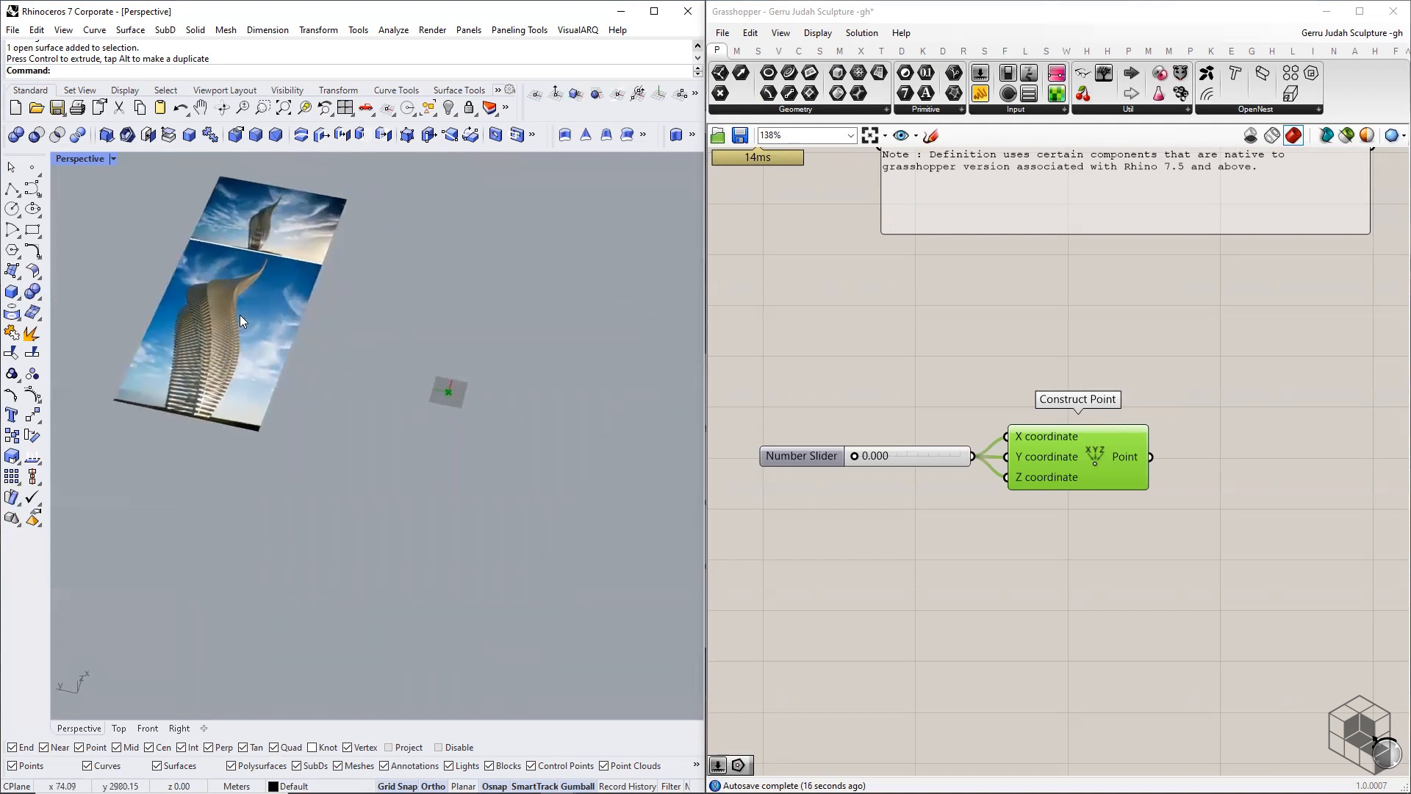
scroll(450, 396, up, 6)
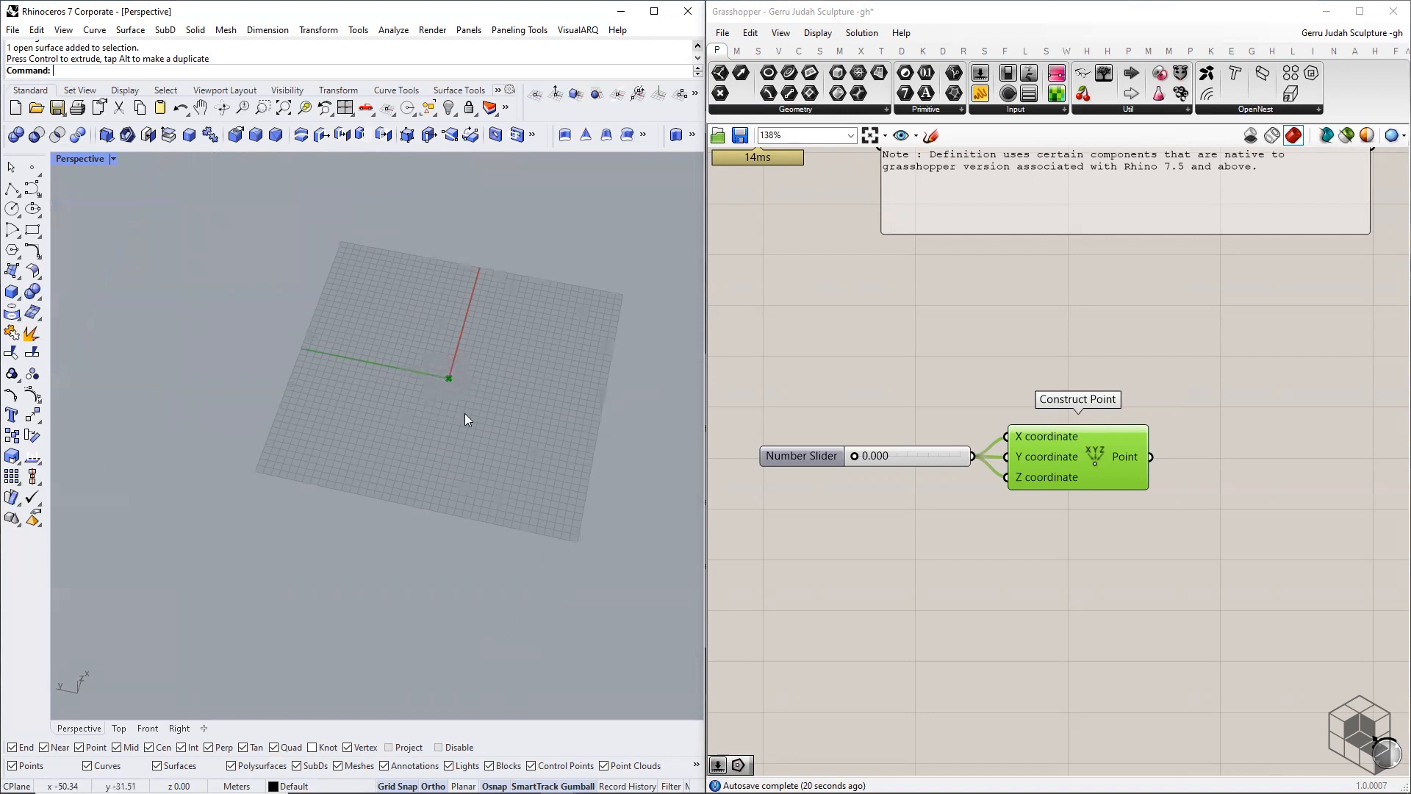
right_drag(416, 384, 408, 400)
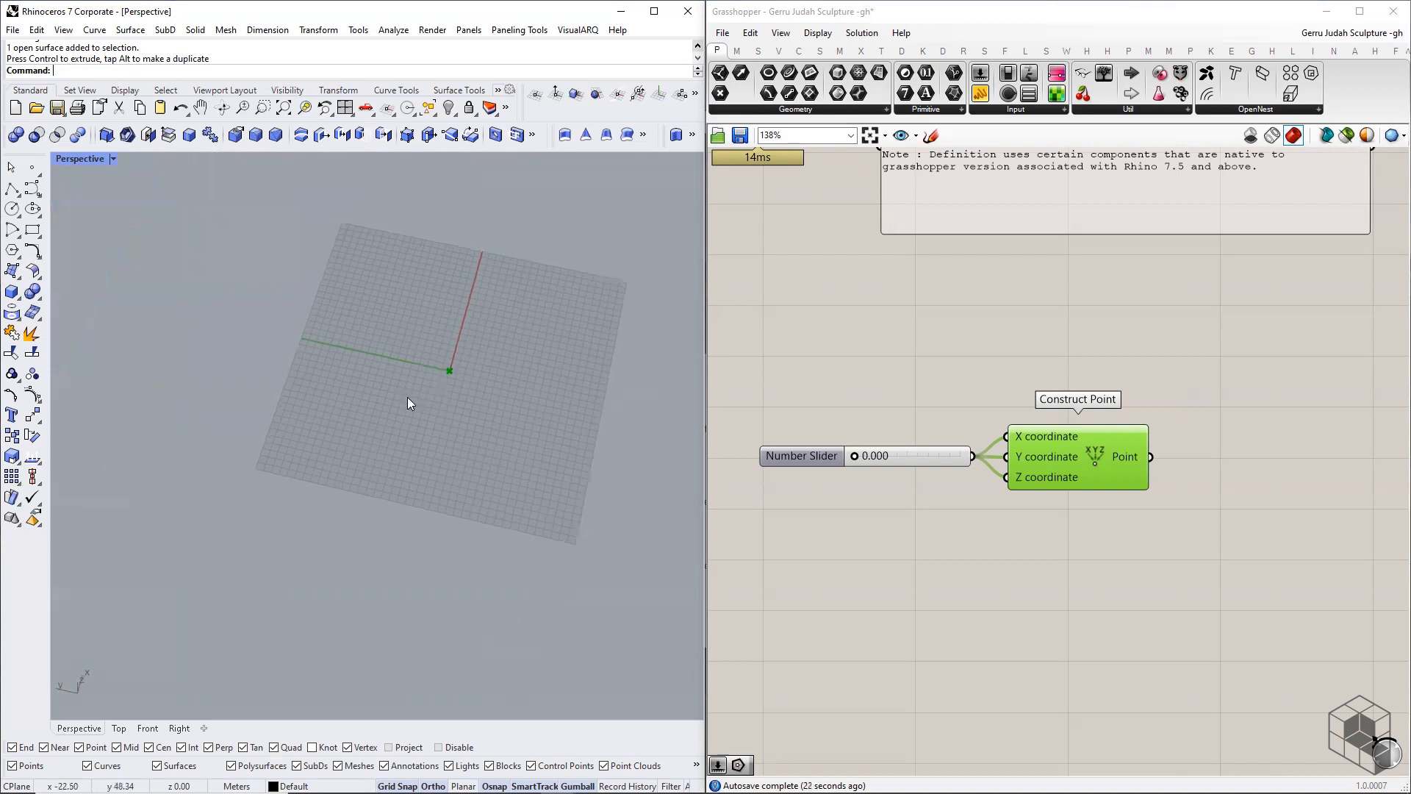
right_drag(1122, 501, 1002, 488)
scroll(1021, 491, down, 2)
click(1020, 491)
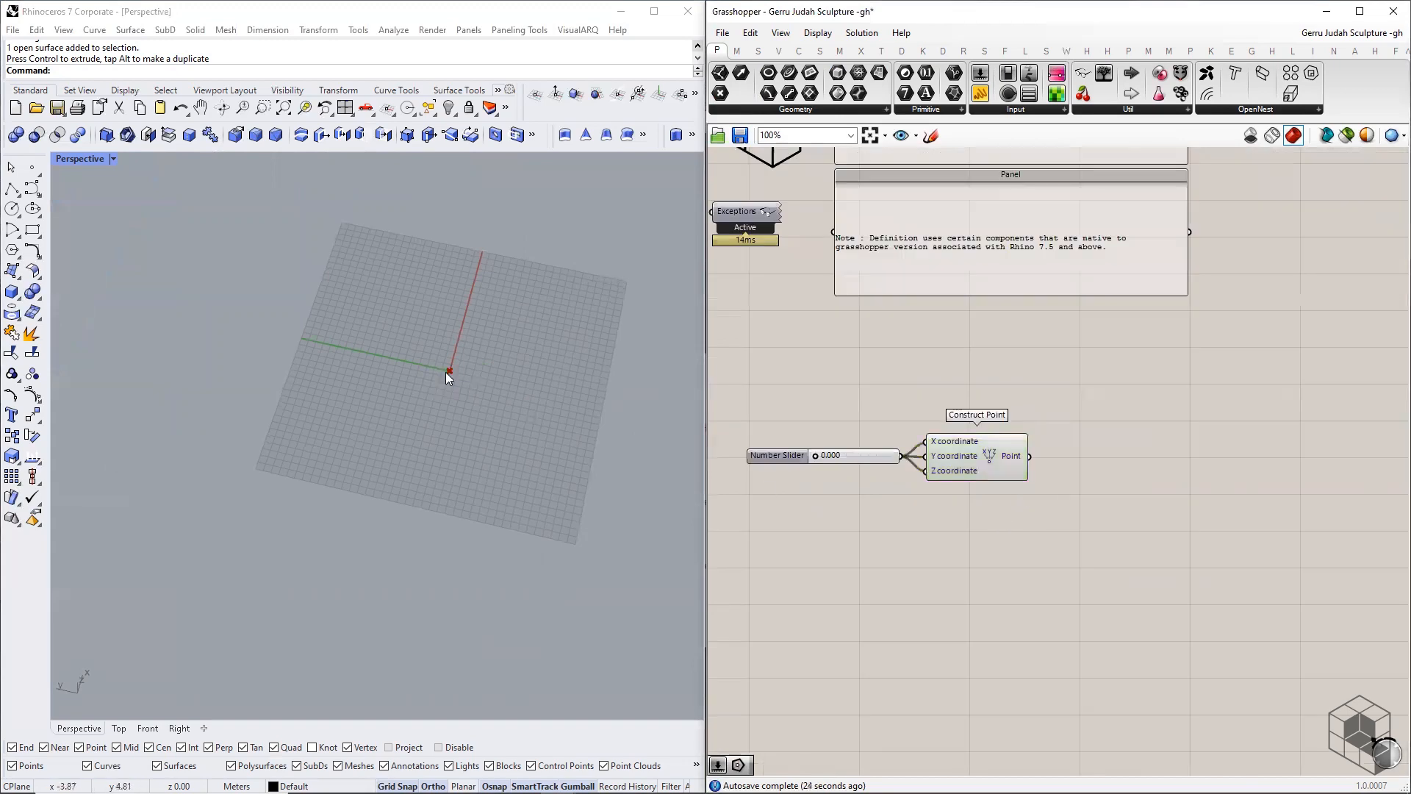
scroll(447, 372, up, 3)
- Place a Series component on the canvas below the Construct Point component
double_click(983, 531)
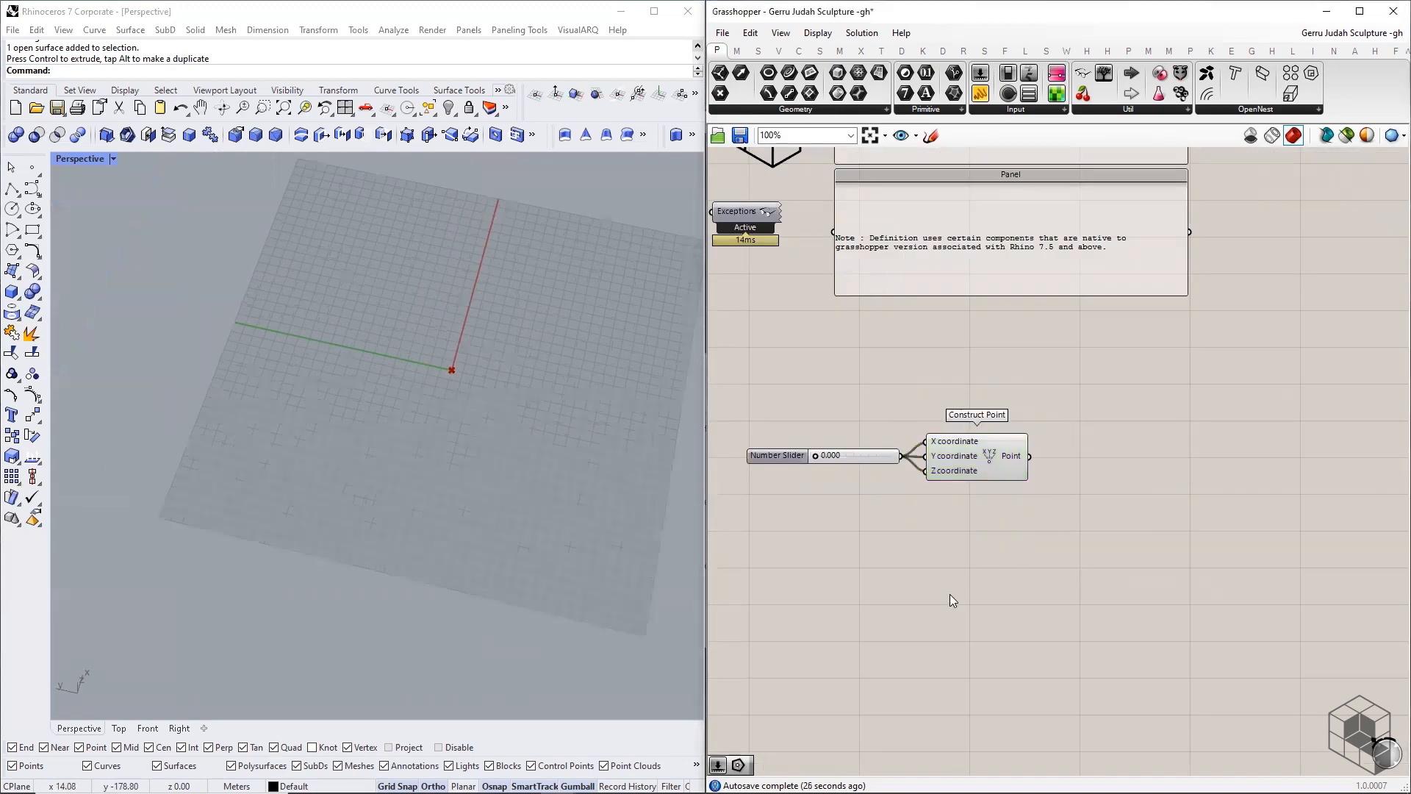
click(759, 52)
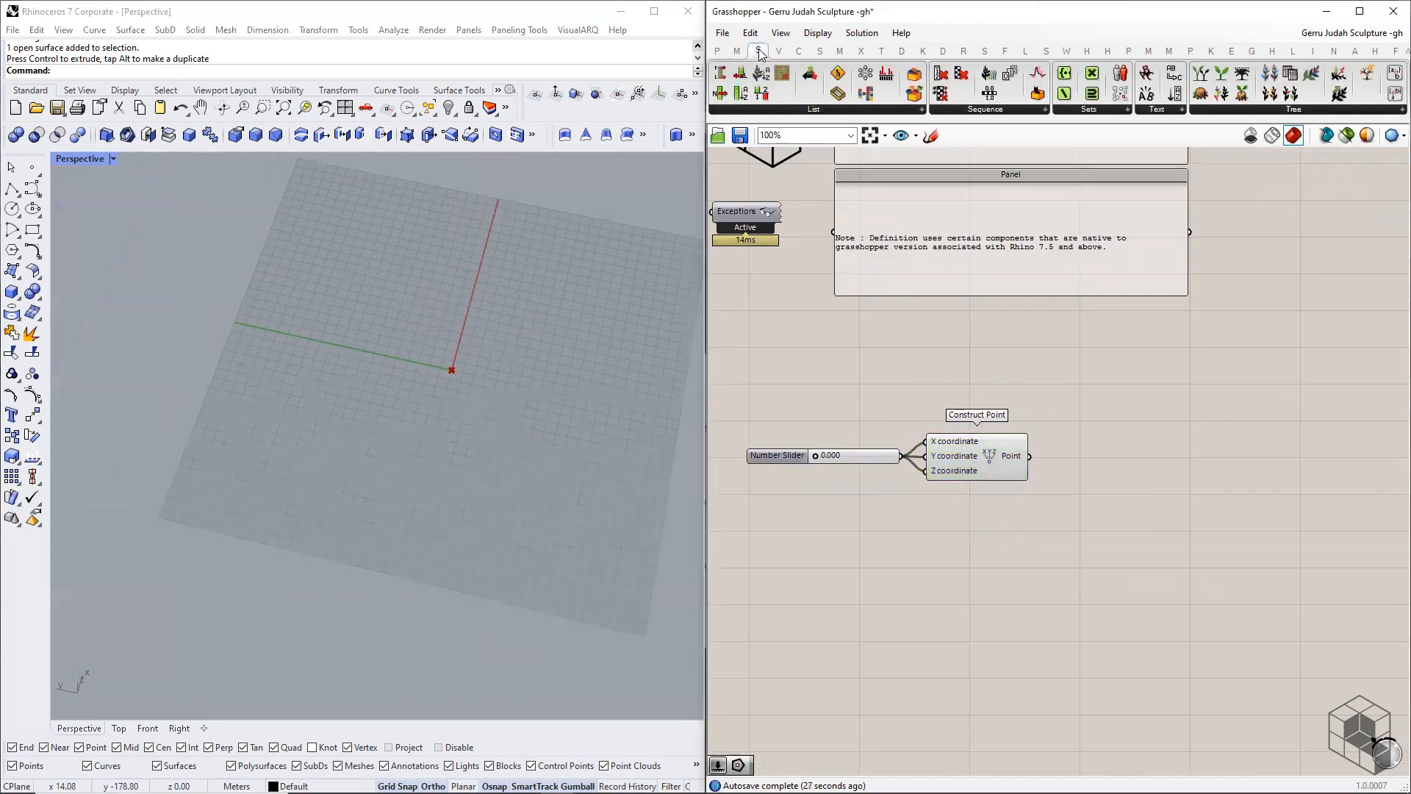
click(979, 111)
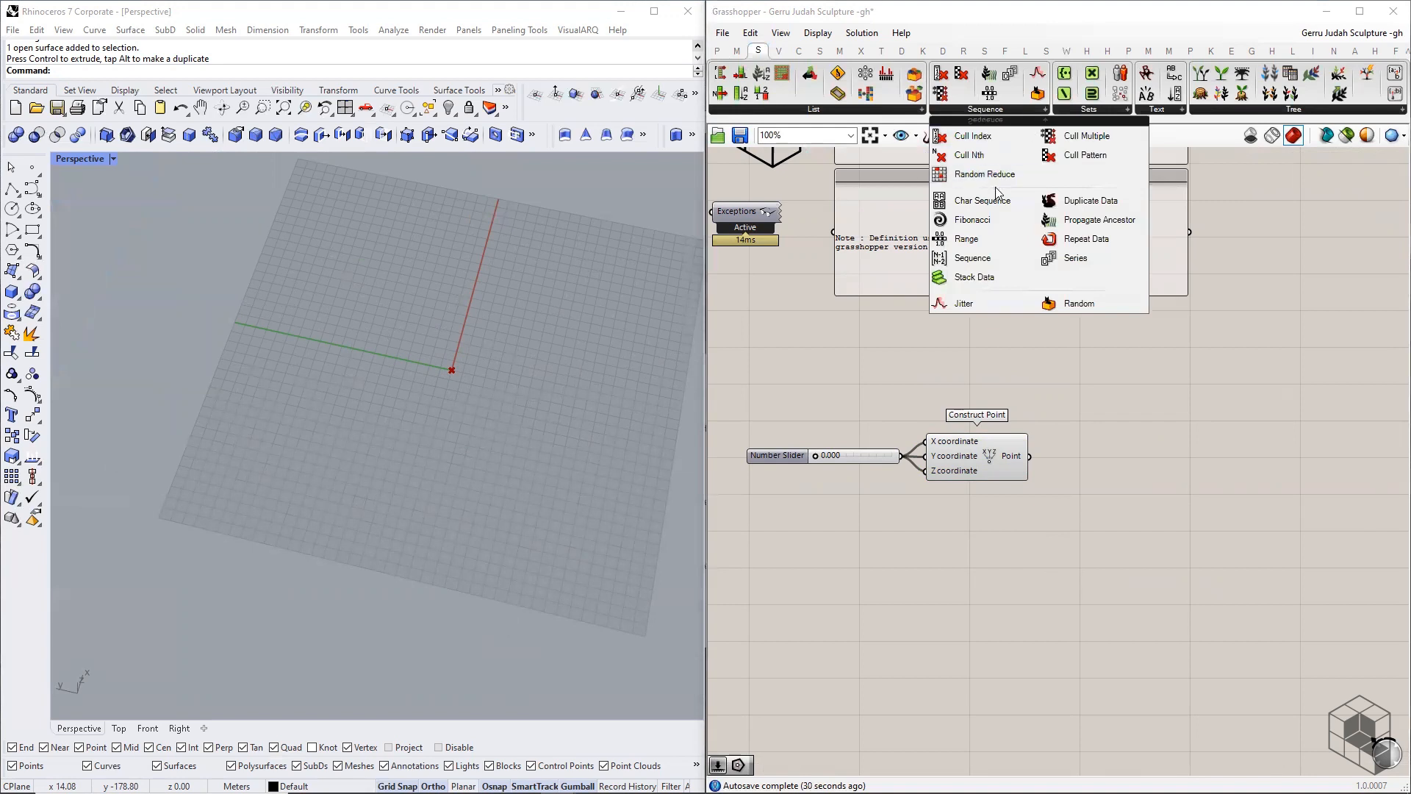
click(1077, 259)
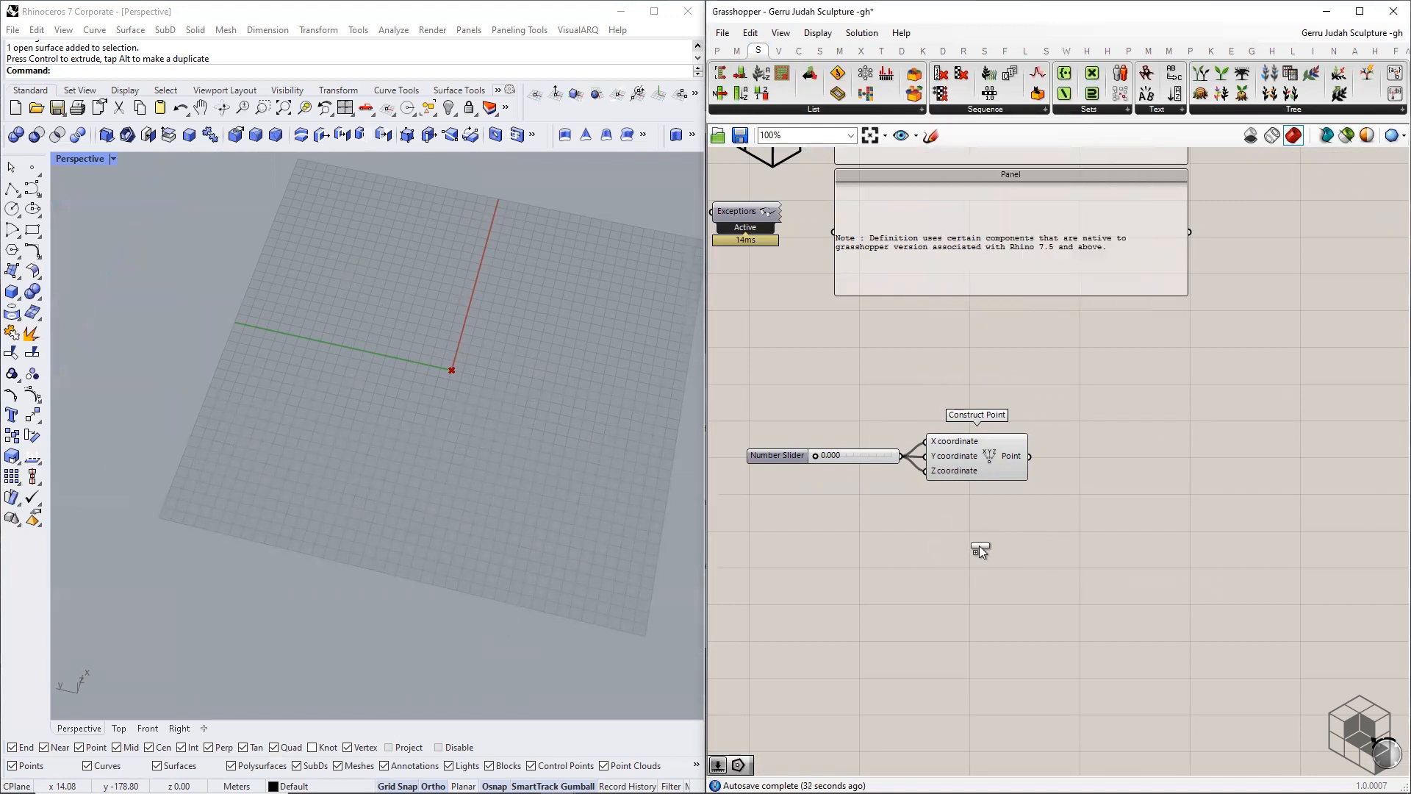
click(979, 545)
right_drag(979, 545, 1026, 516)
click(964, 552)
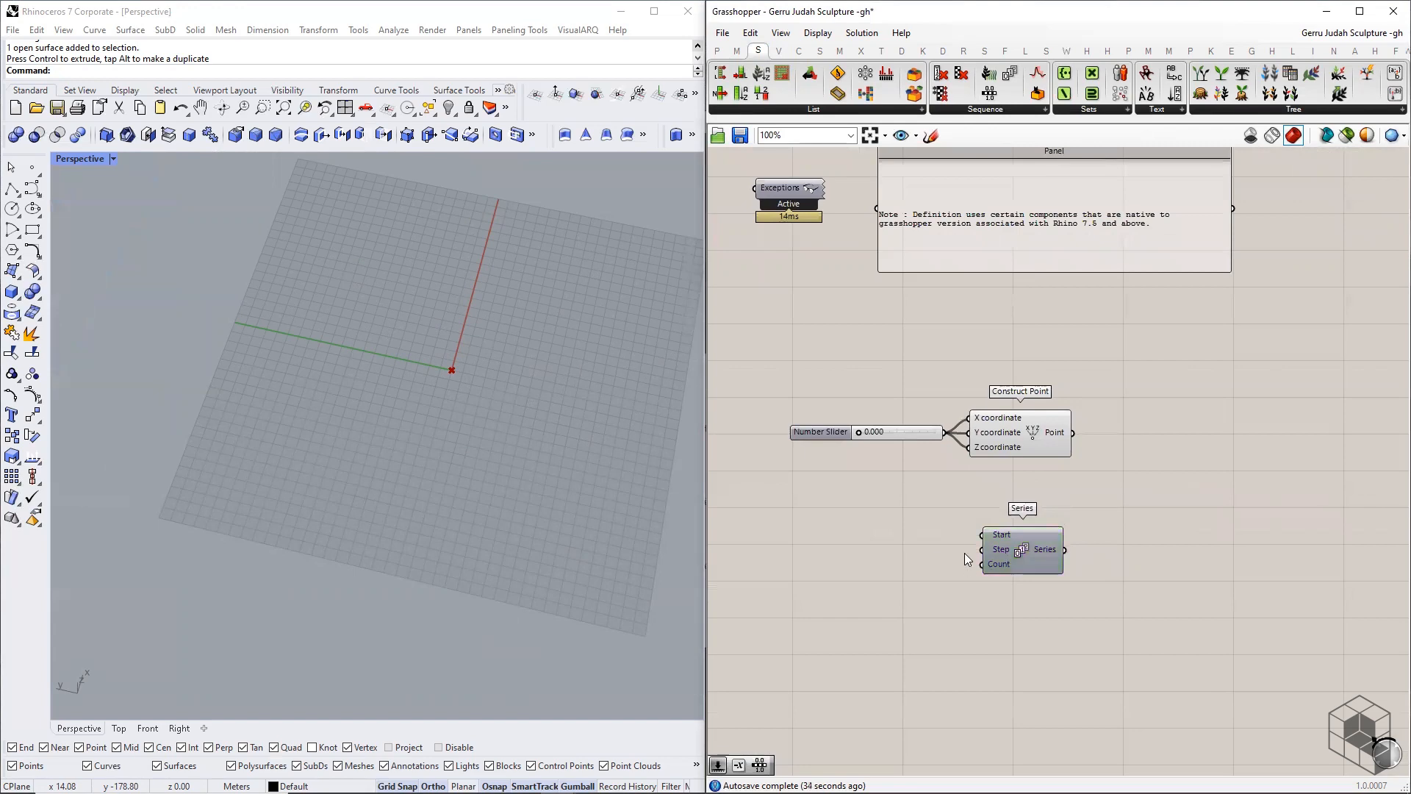
scroll(966, 551, up, 5)
right_drag(841, 562, 877, 472)
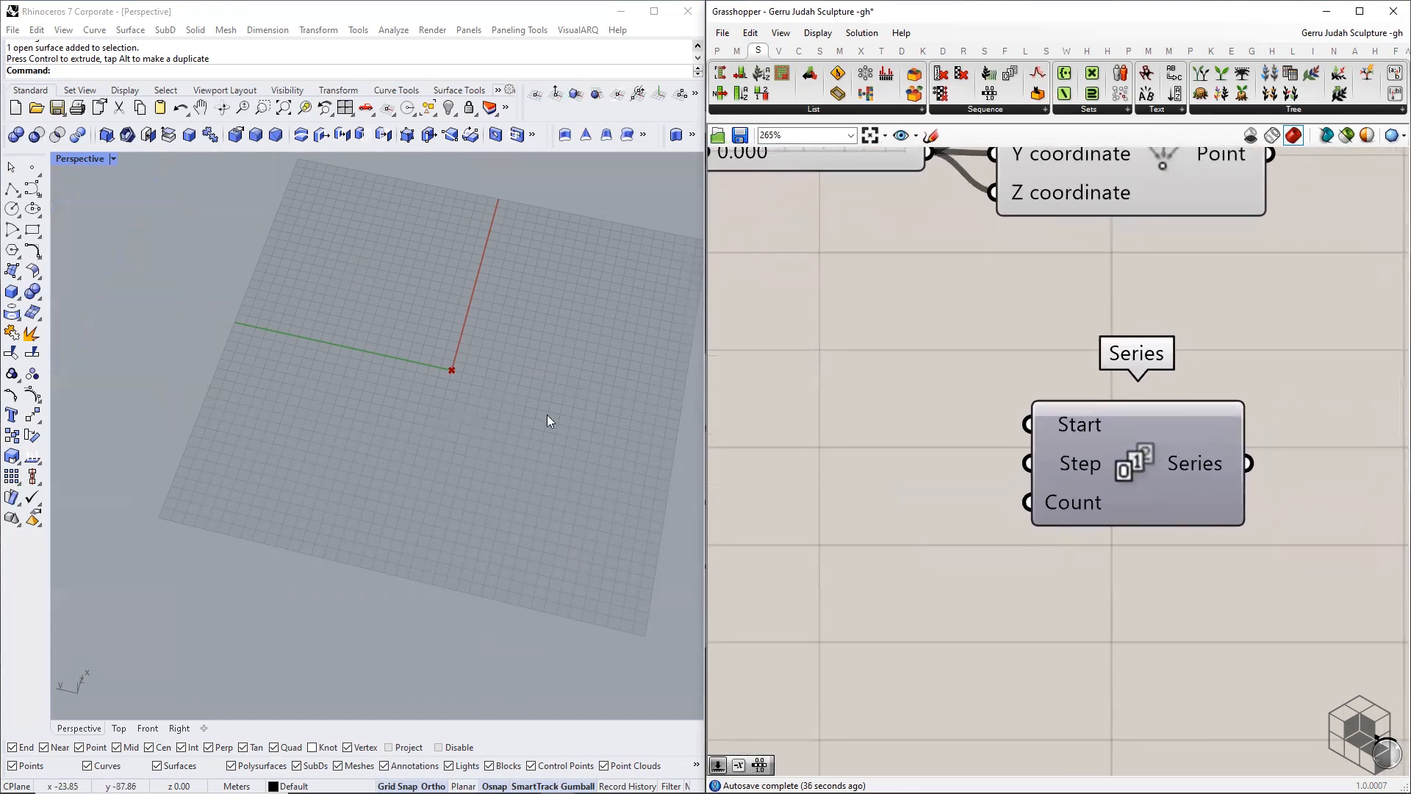
- Add a number slider set to 100 and connect it to the Step input of Series
scroll(537, 422, down, 8)
scroll(285, 482, up, 6)
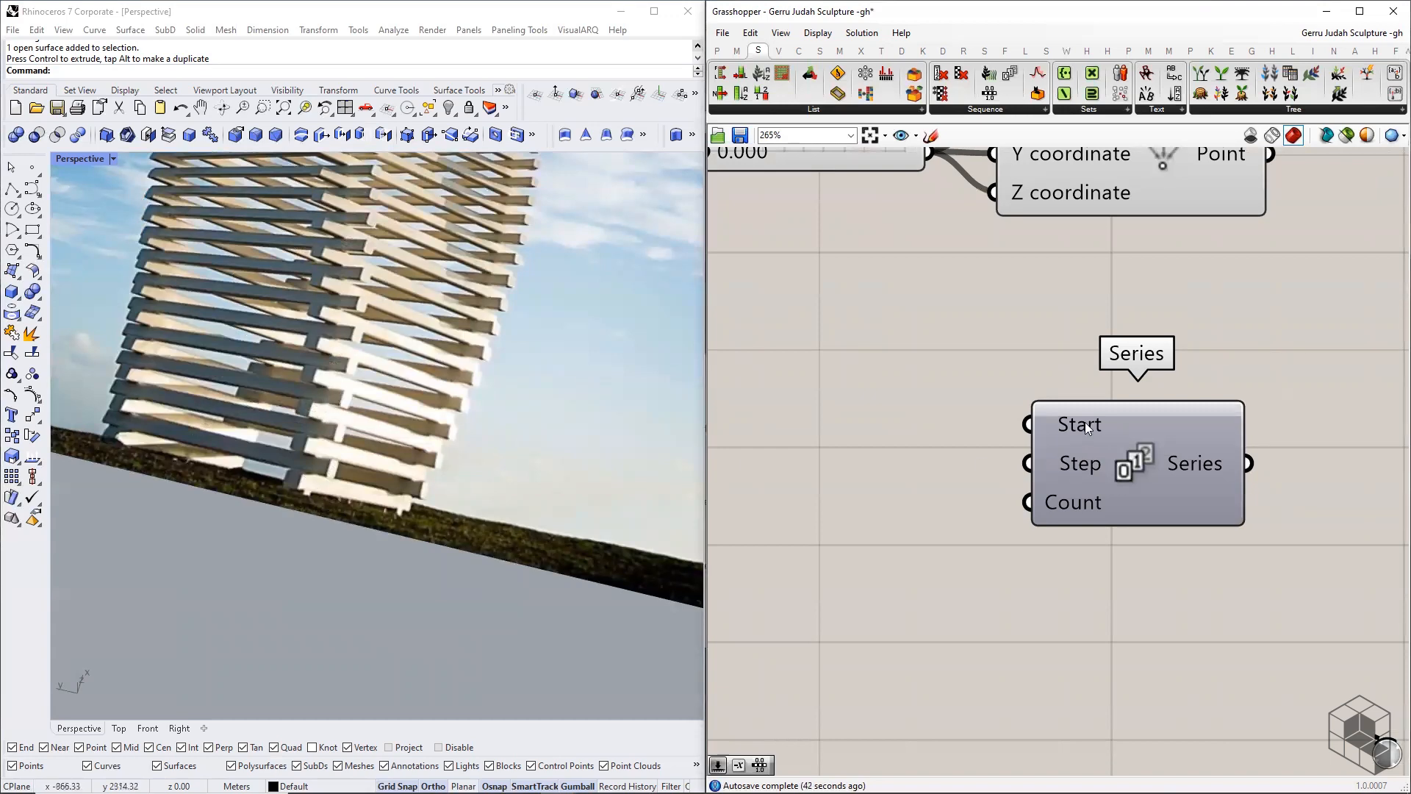
scroll(403, 413, down, 10)
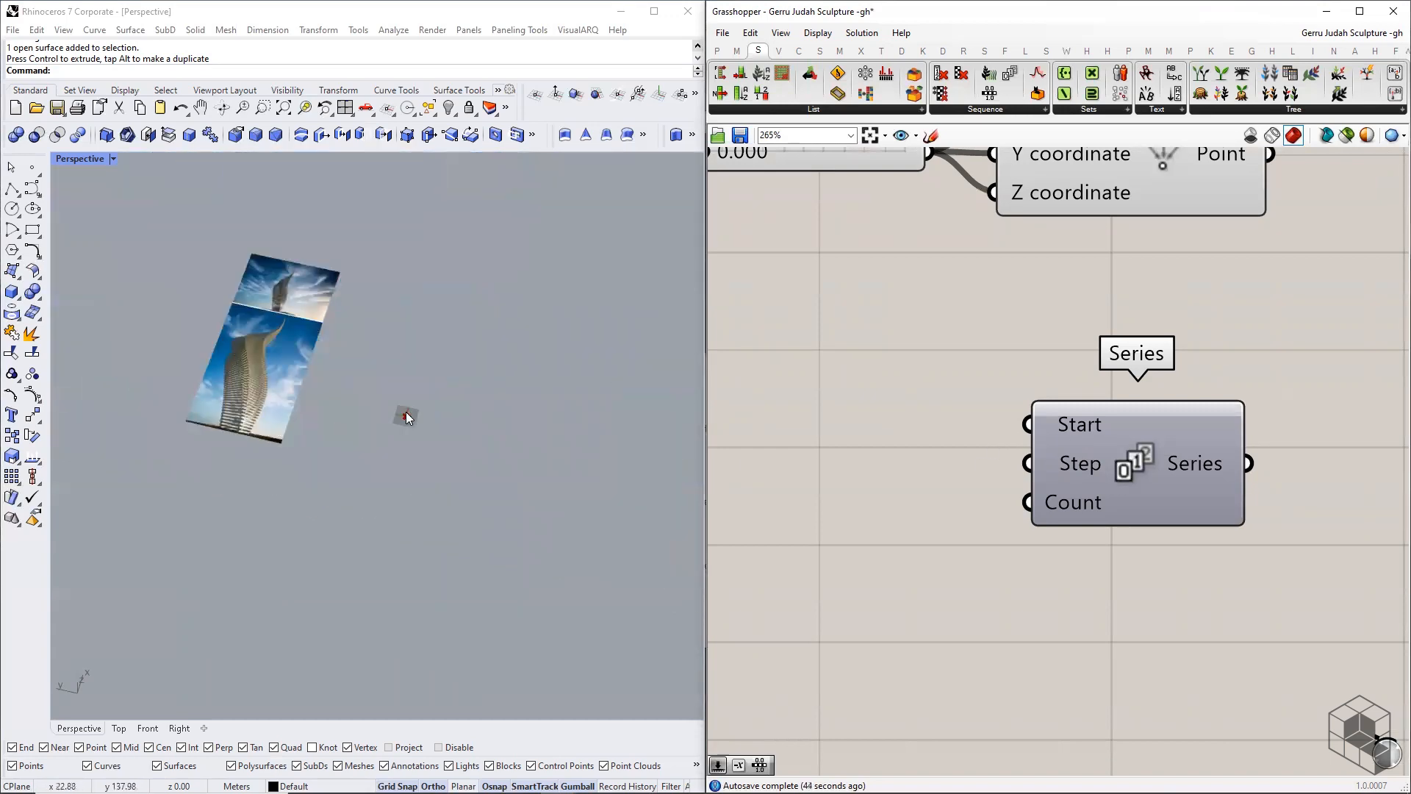
double_click(884, 462)
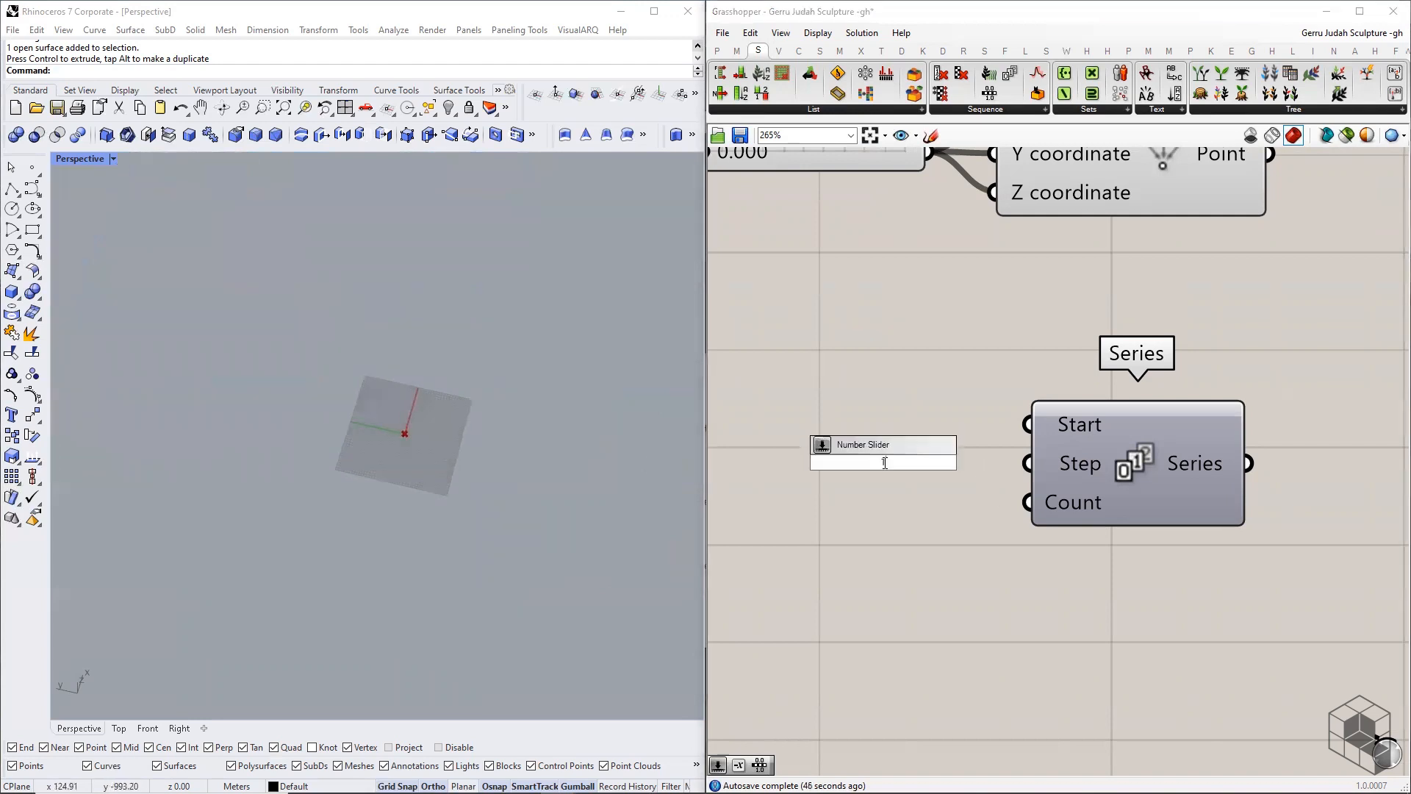
key(Return)
drag(969, 449, 864, 454)
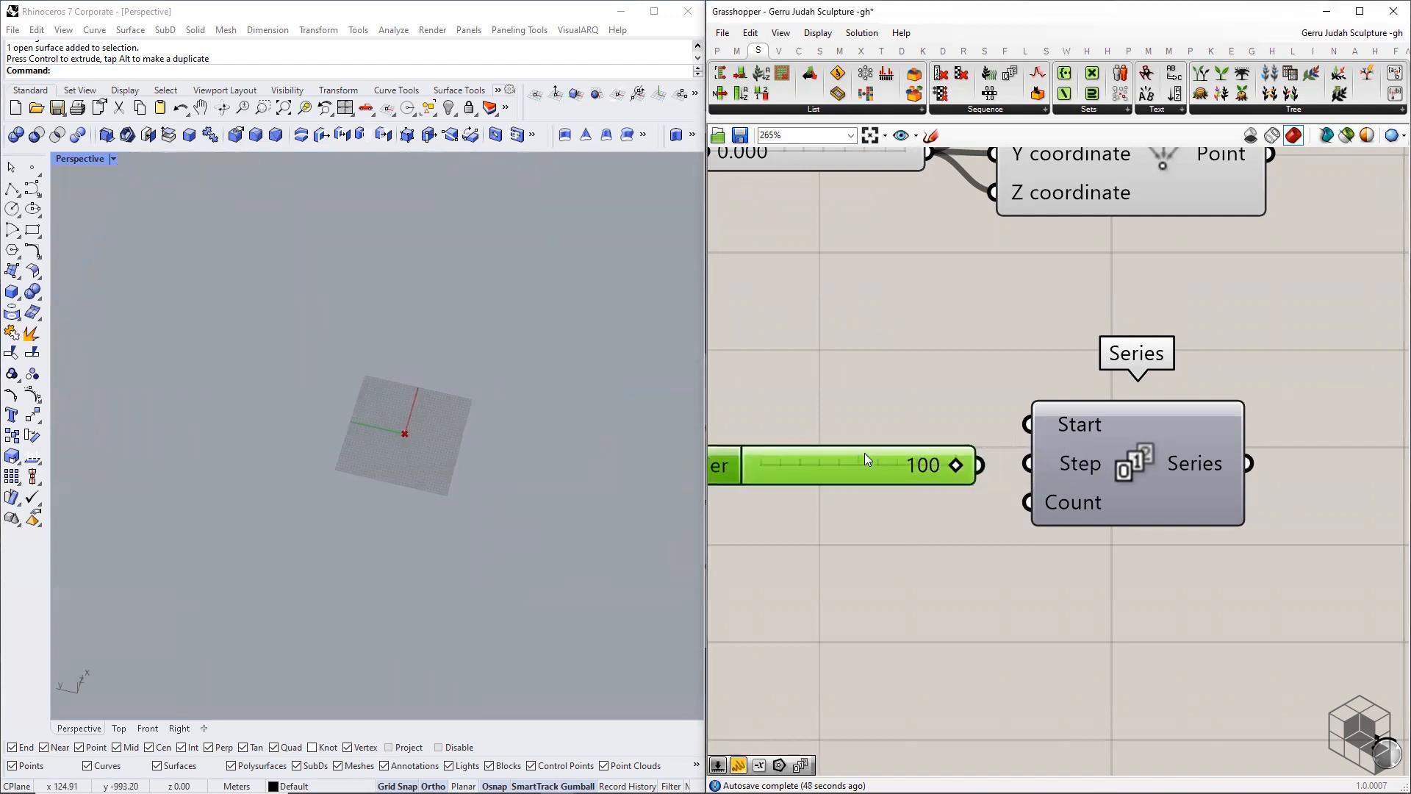
drag(980, 465, 1028, 463)
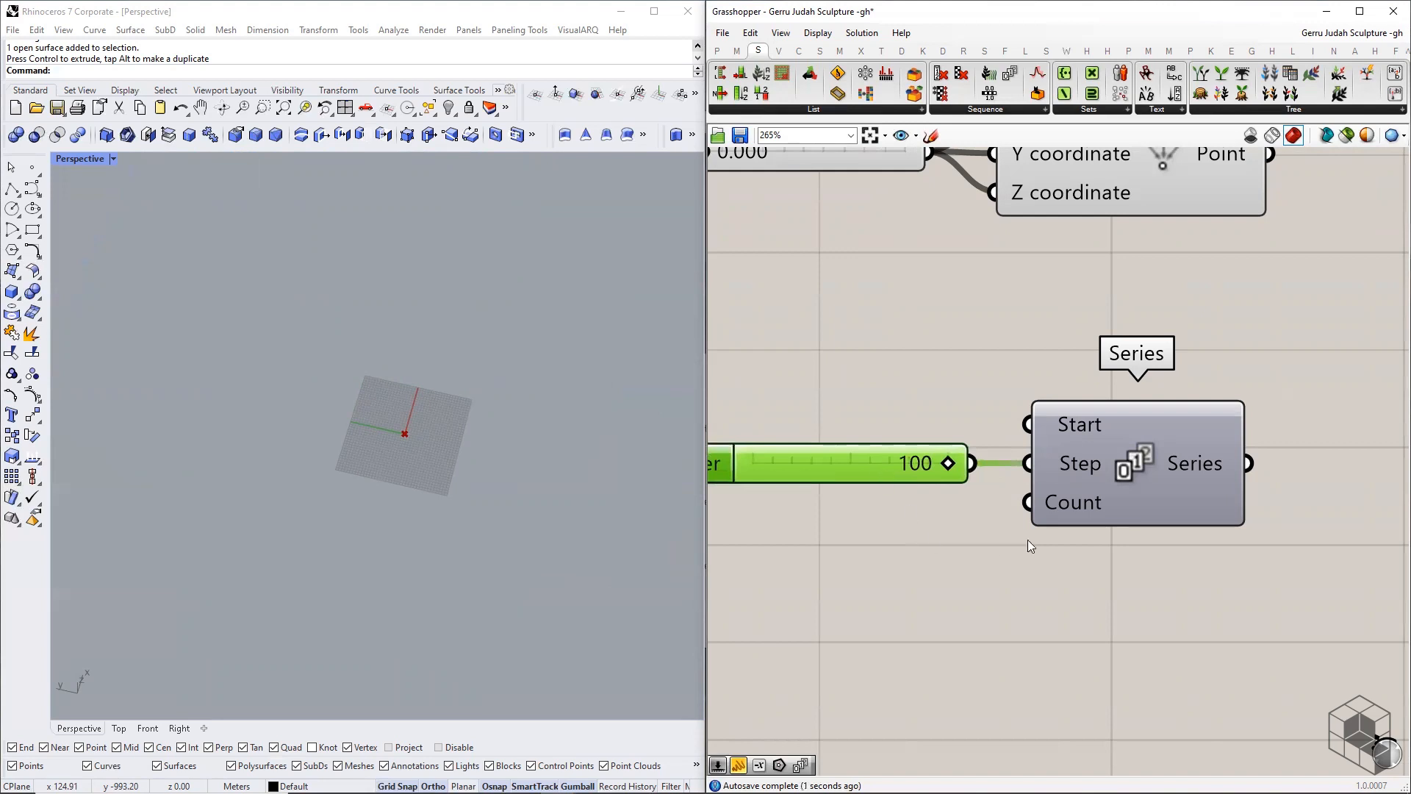
- Add a number slider set to 250 and connect it to the Count input of Series
right_drag(839, 539, 966, 494)
scroll(966, 501, down, 3)
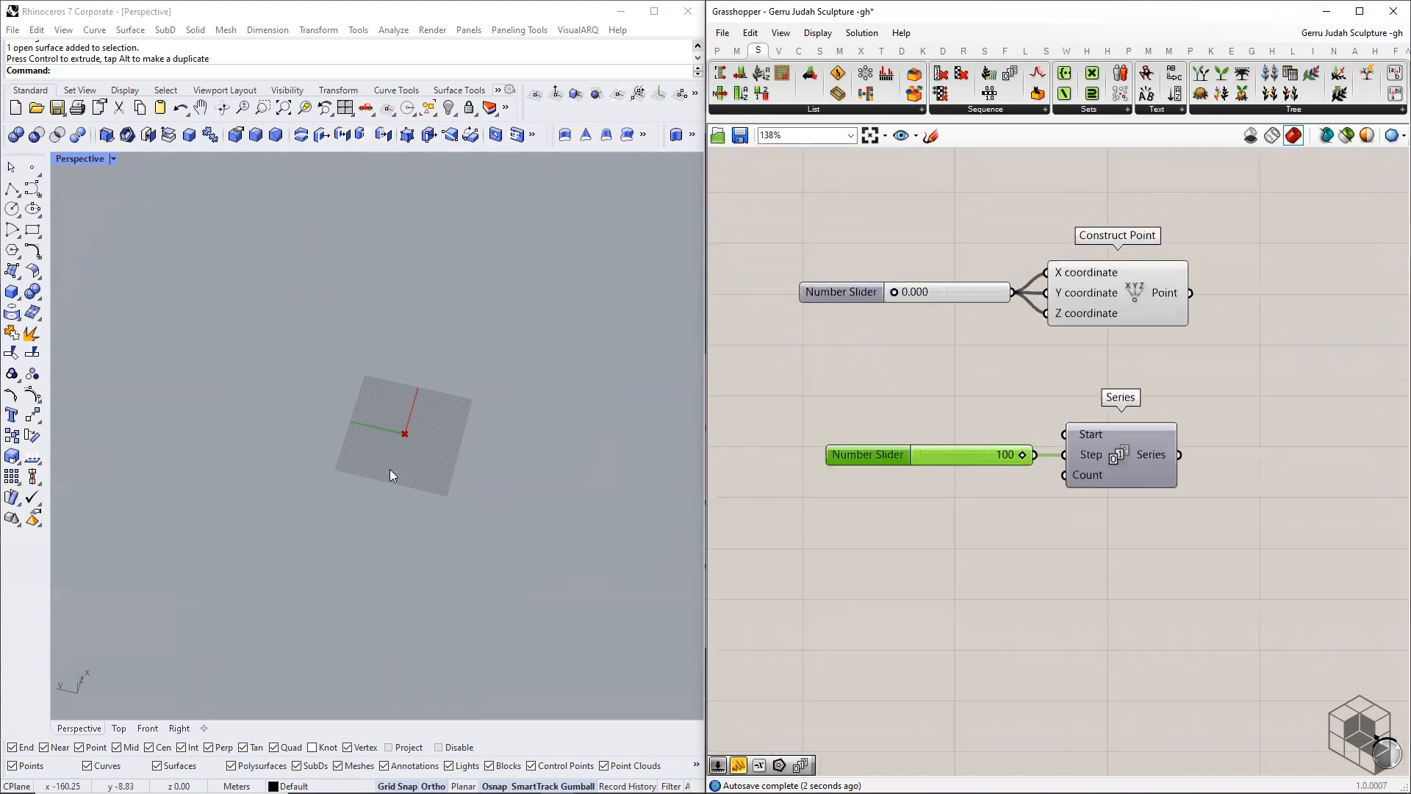
double_click(890, 495)
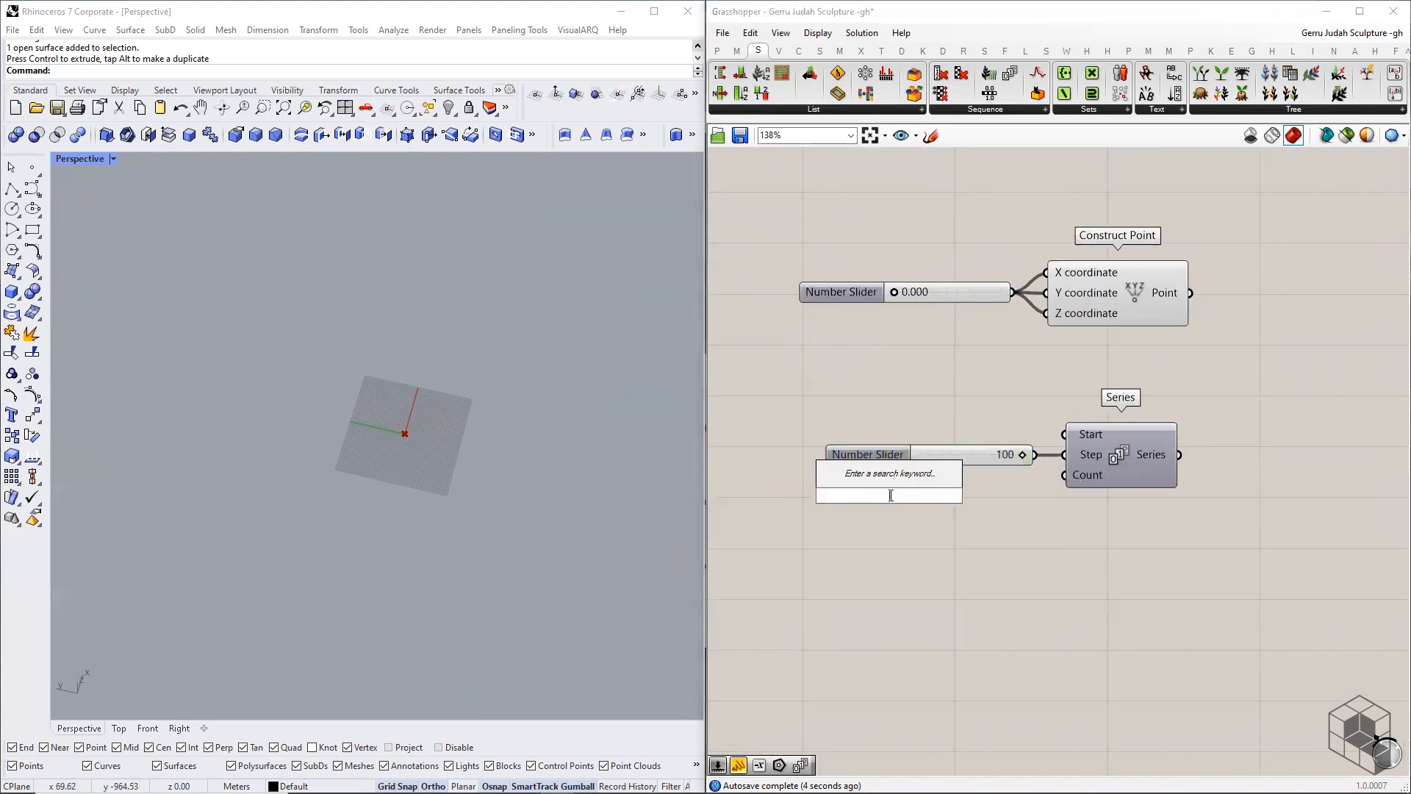
text(250)
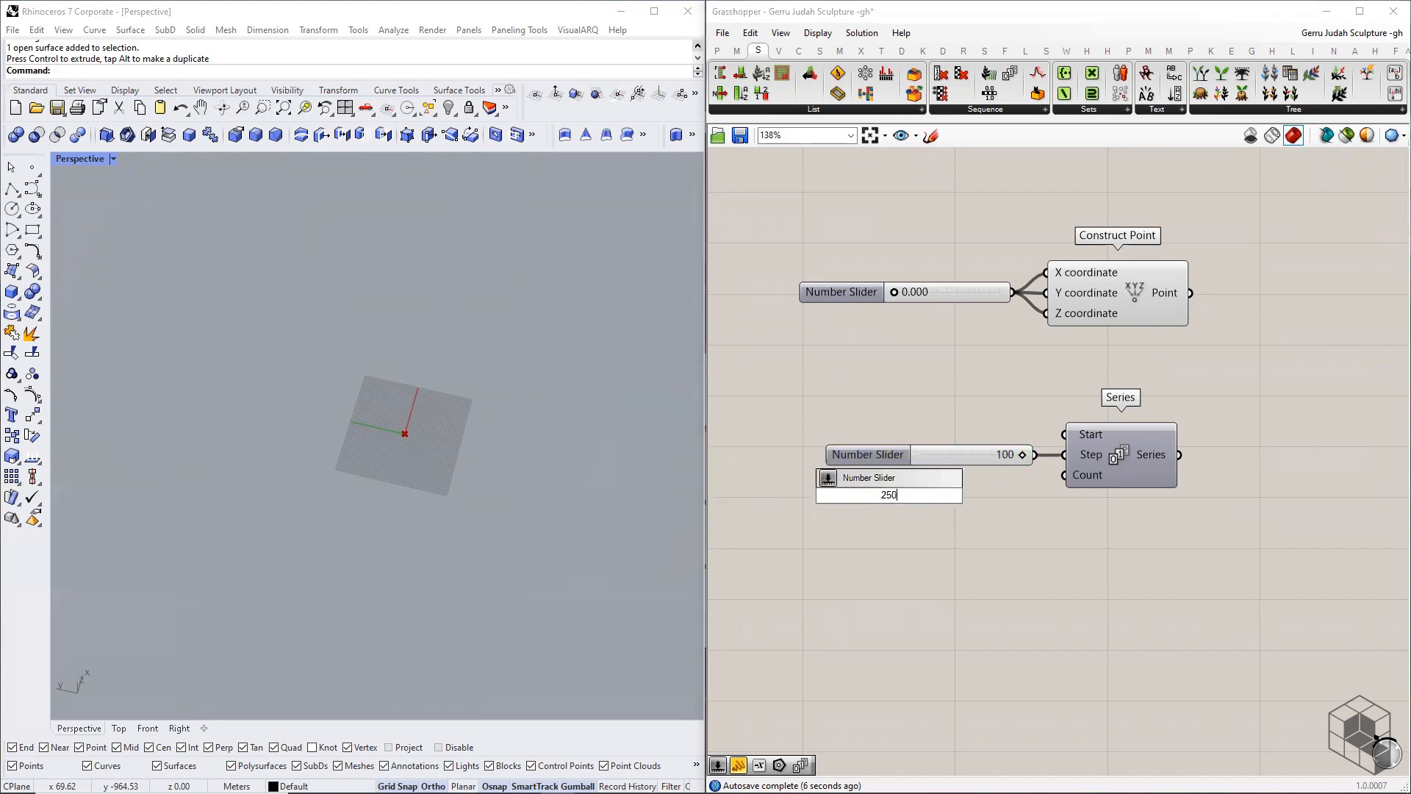
key(Return)
drag(958, 494, 1065, 475)
click(1097, 466)
- Add a Panel beside Series, connect the Series output to it and enlarge it downward to list the values
right_drag(1155, 461, 1005, 460)
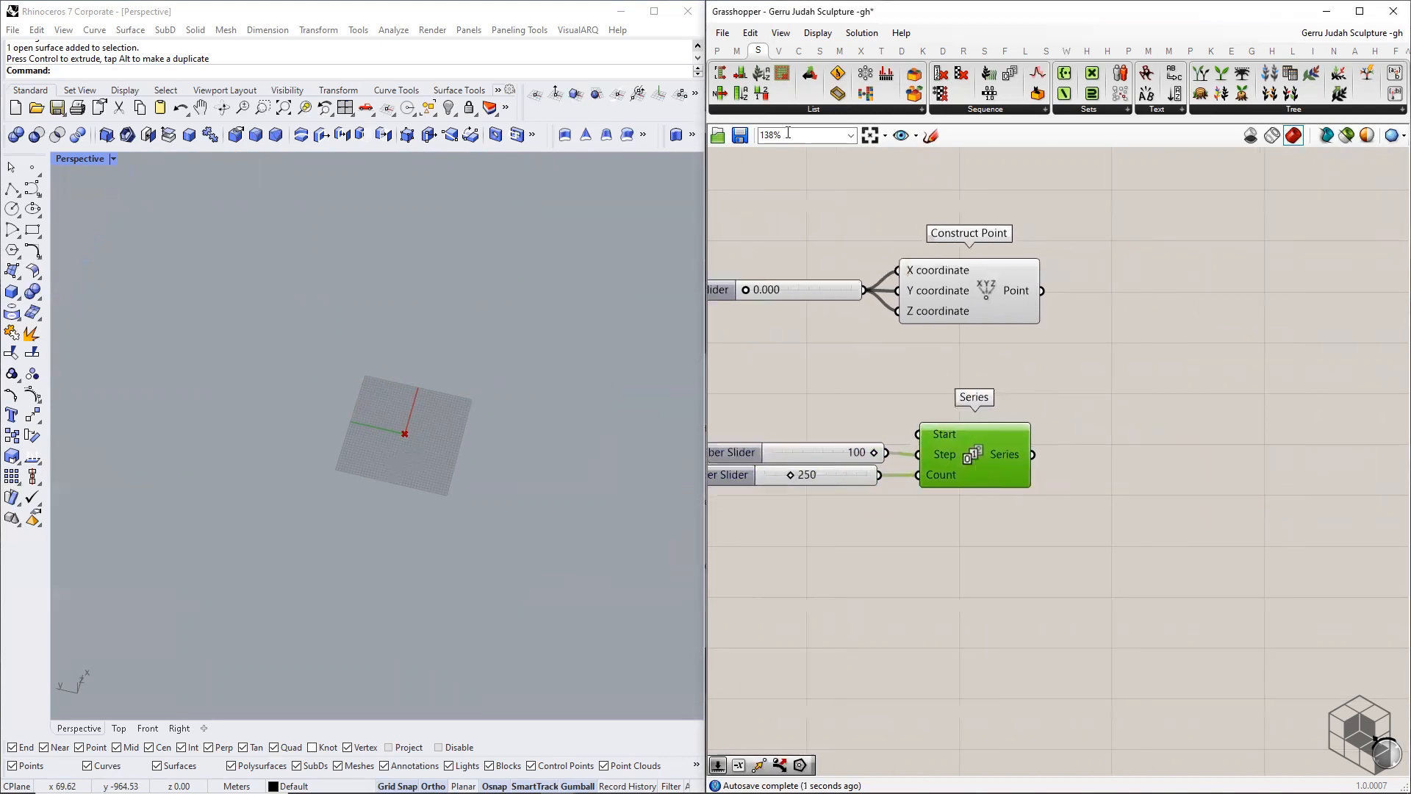
click(716, 50)
drag(980, 93, 1156, 485)
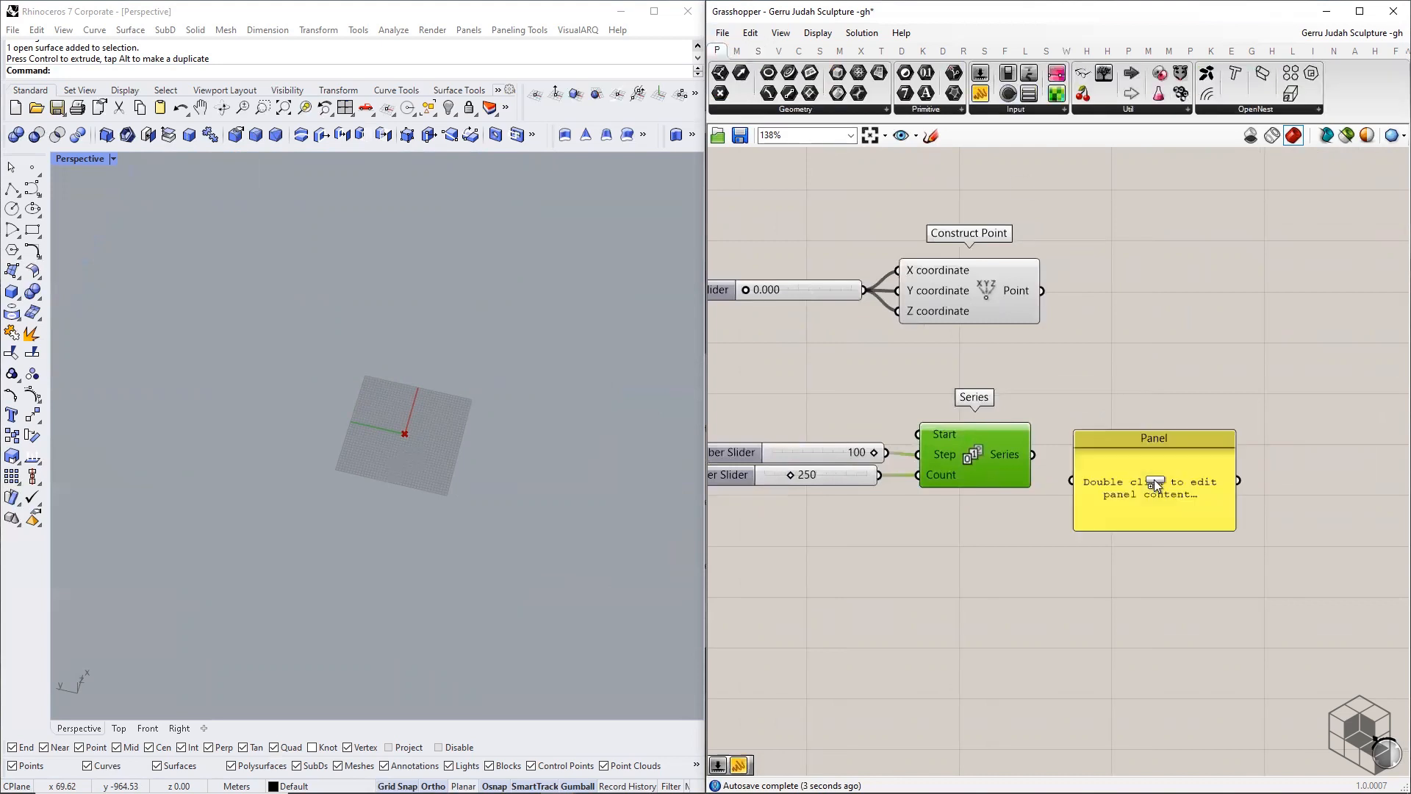
drag(1034, 455, 1073, 482)
drag(1153, 528, 1181, 772)
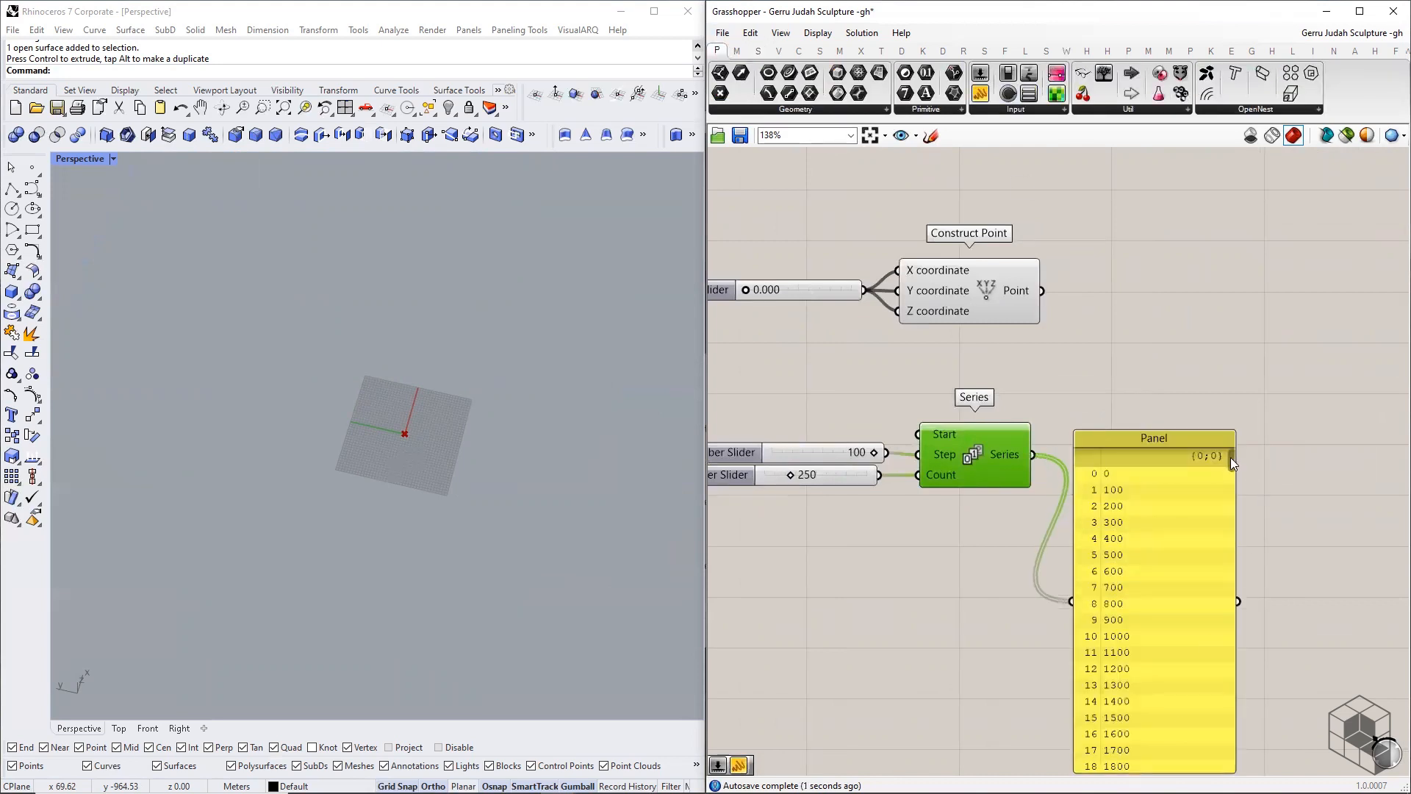
- Check the last values of the Series list in the Panel, and delete the Panel
drag(1233, 460, 1242, 765)
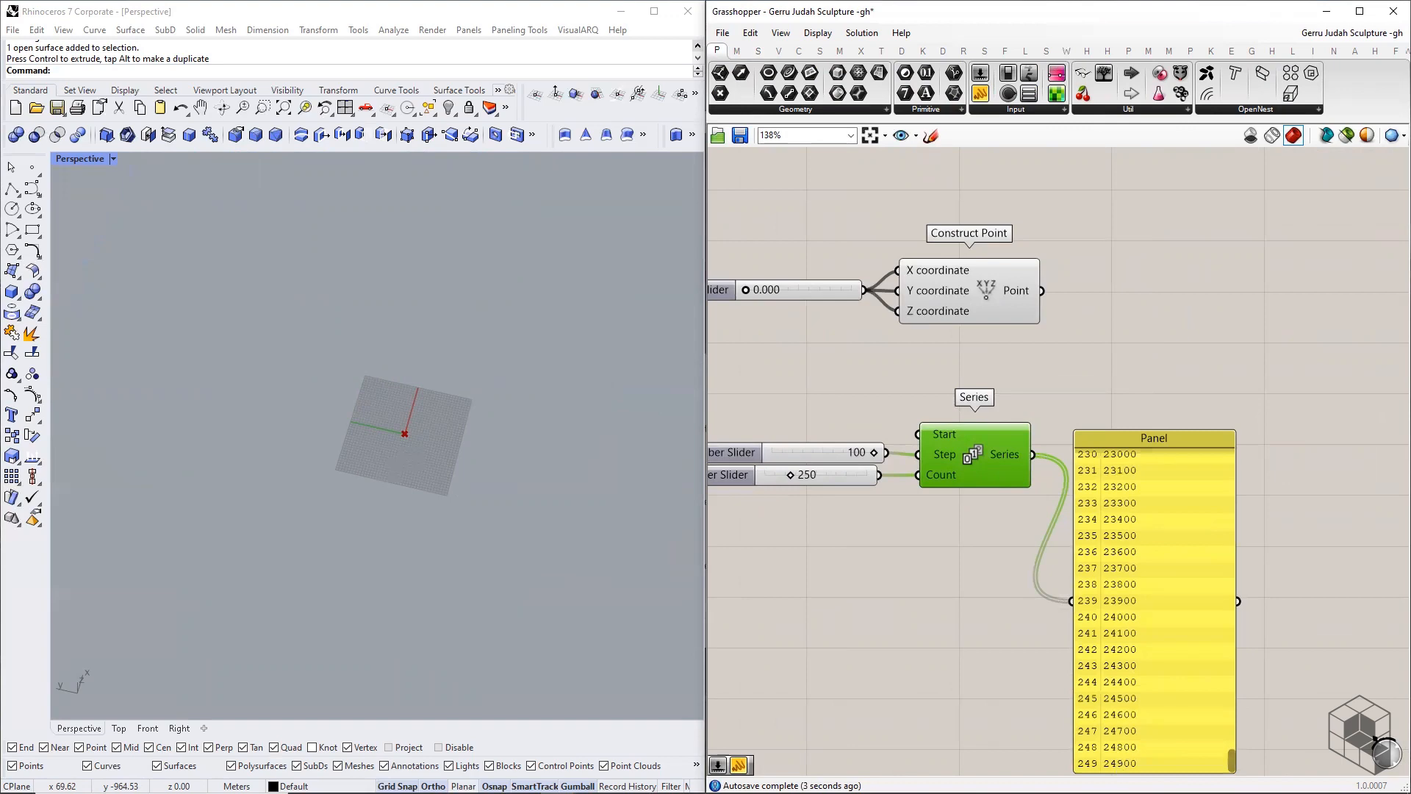
scroll(1118, 728, up, 3)
scroll(1171, 556, down, 4)
click(1170, 556)
key(Delete)
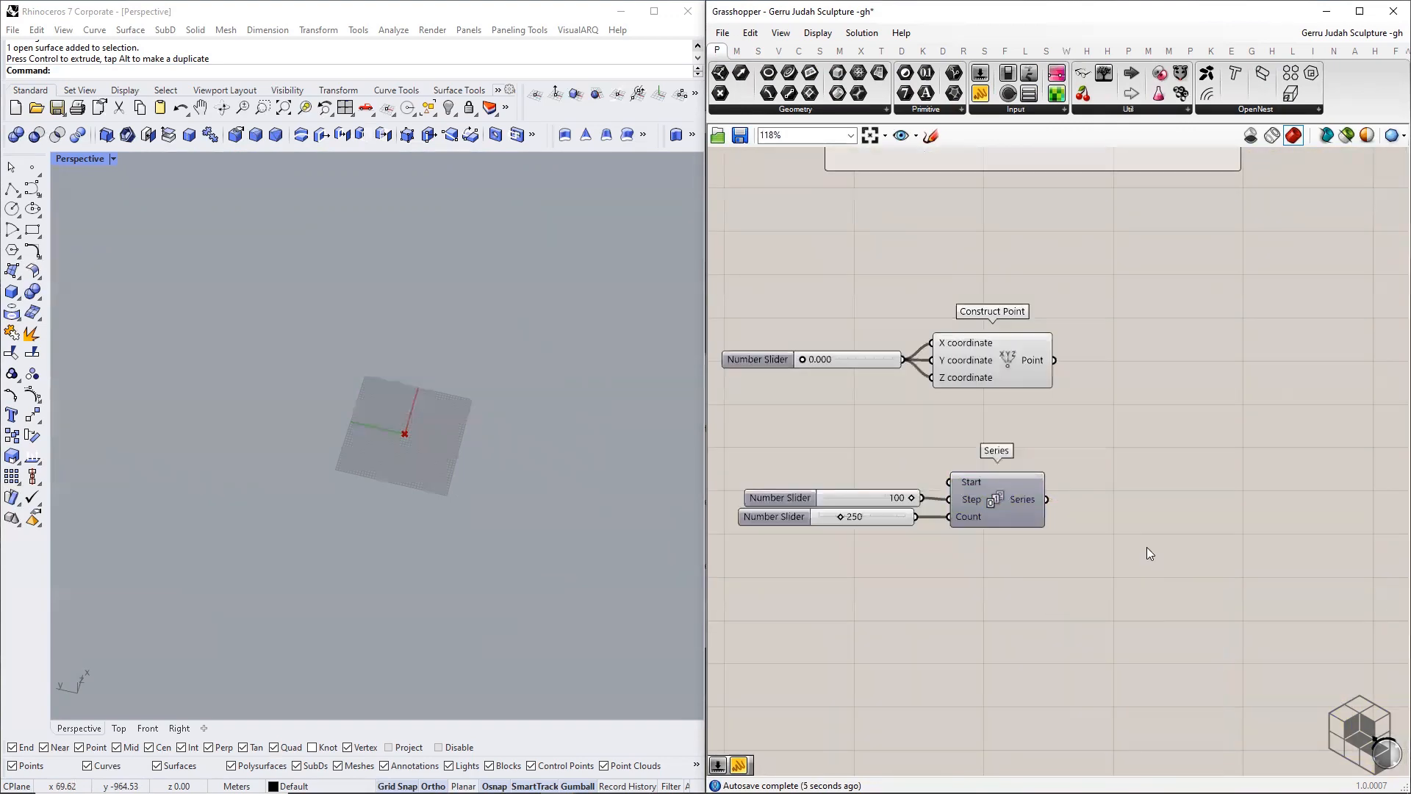
- Add a Unit Z vector component beside Series and connect the Series output to its Factor input
right_drag(1119, 499, 1097, 534)
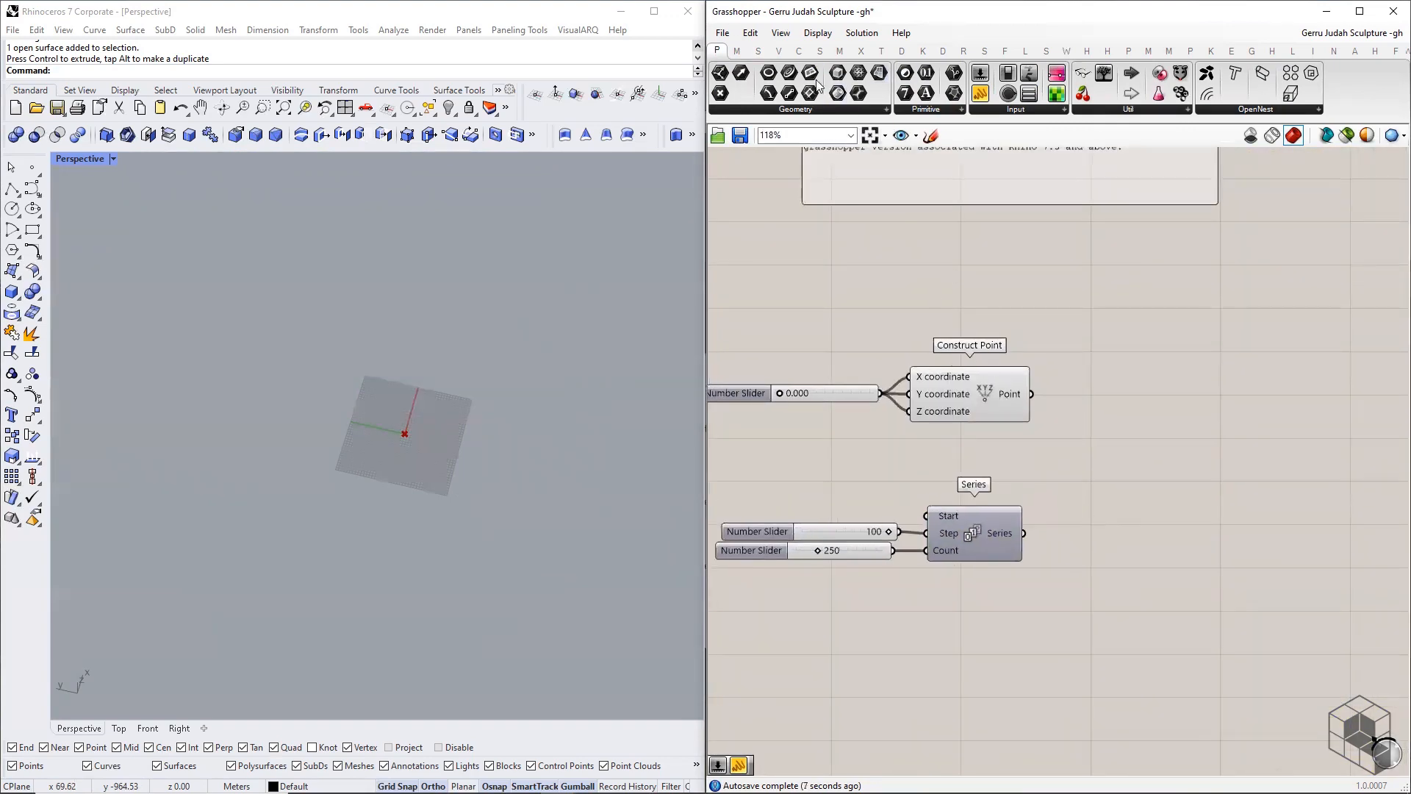
click(779, 50)
click(1004, 108)
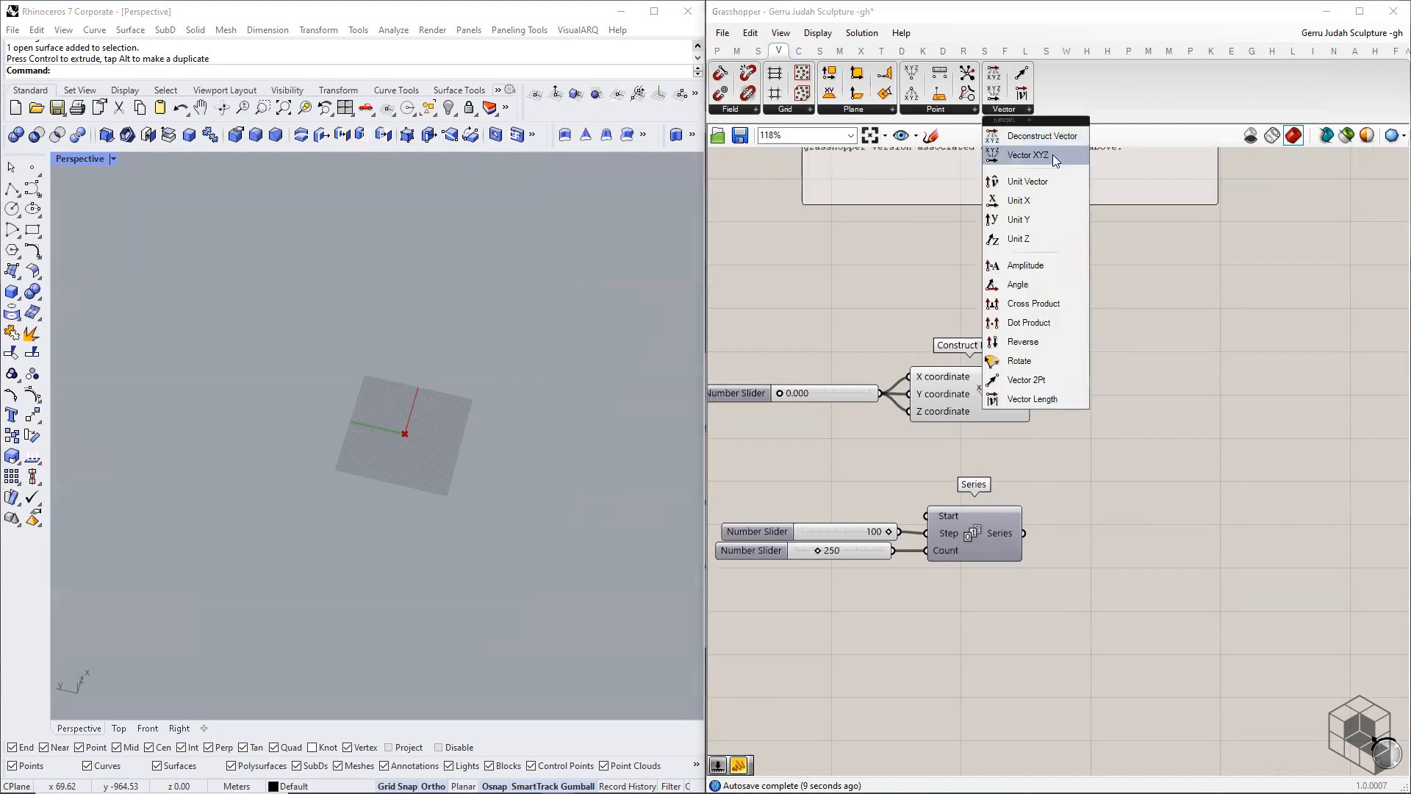
click(1032, 241)
click(1125, 533)
scroll(1061, 539, up, 3)
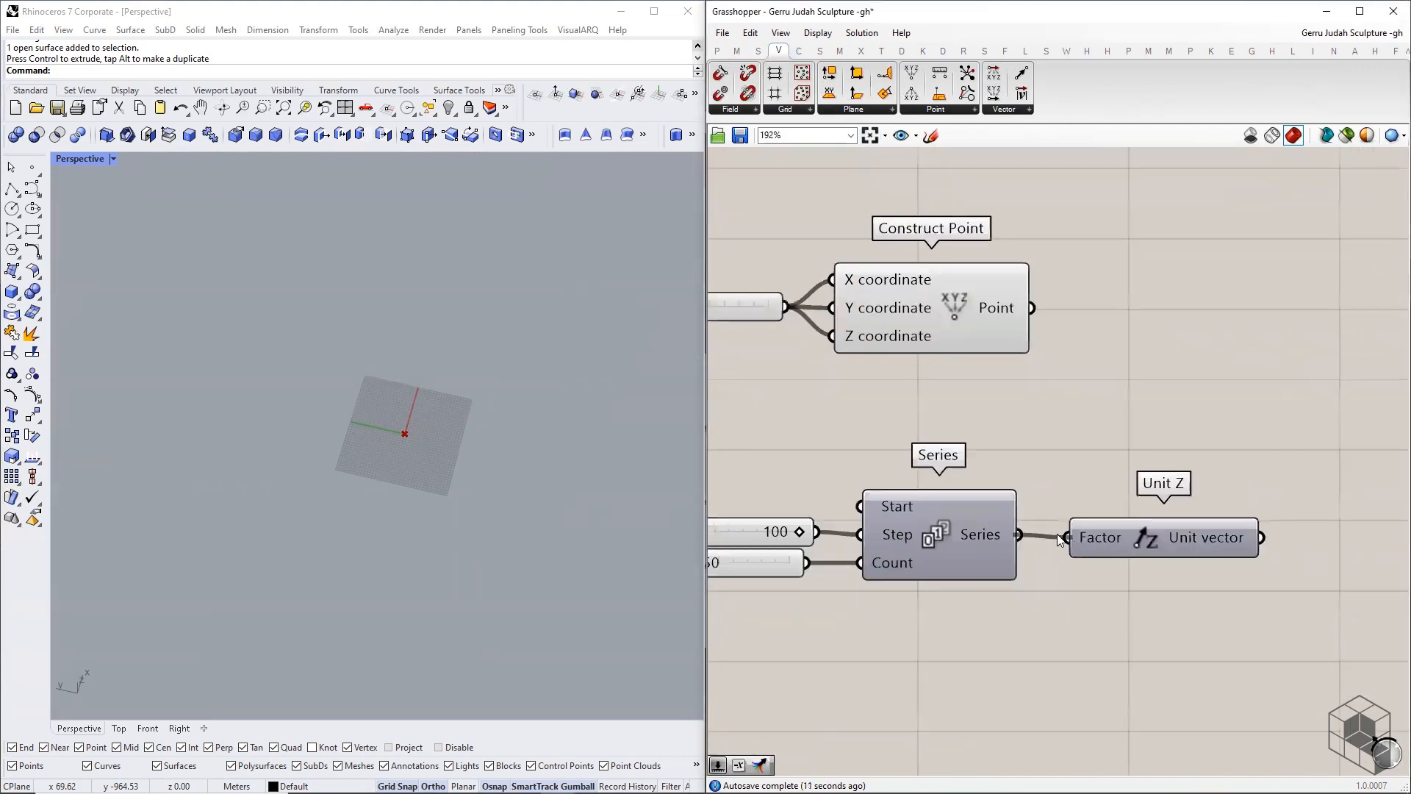
drag(1061, 538, 1067, 538)
scroll(1017, 556, down, 3)
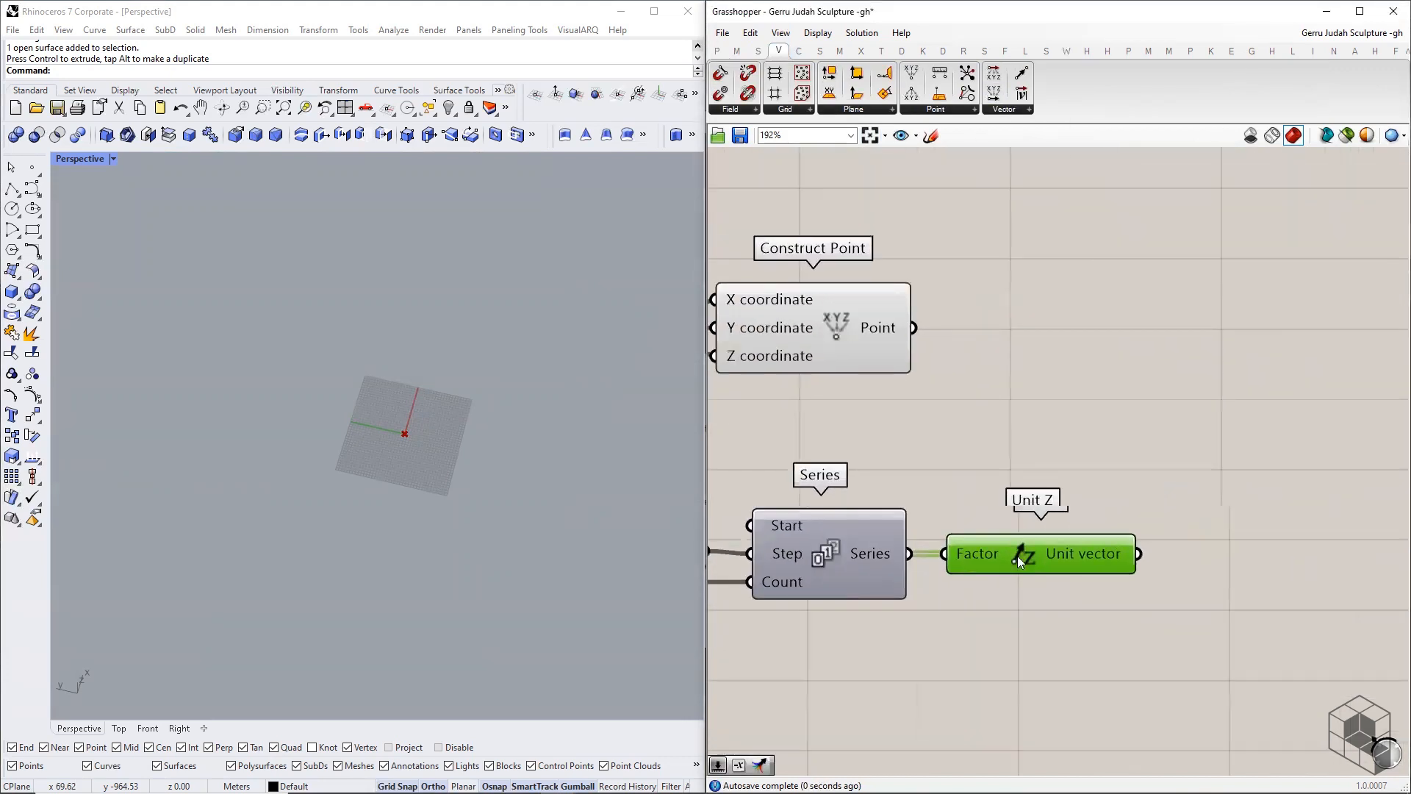
- Place a Move transform component on the canvas beyond Construct Point and Unit Z
double_click(1100, 460)
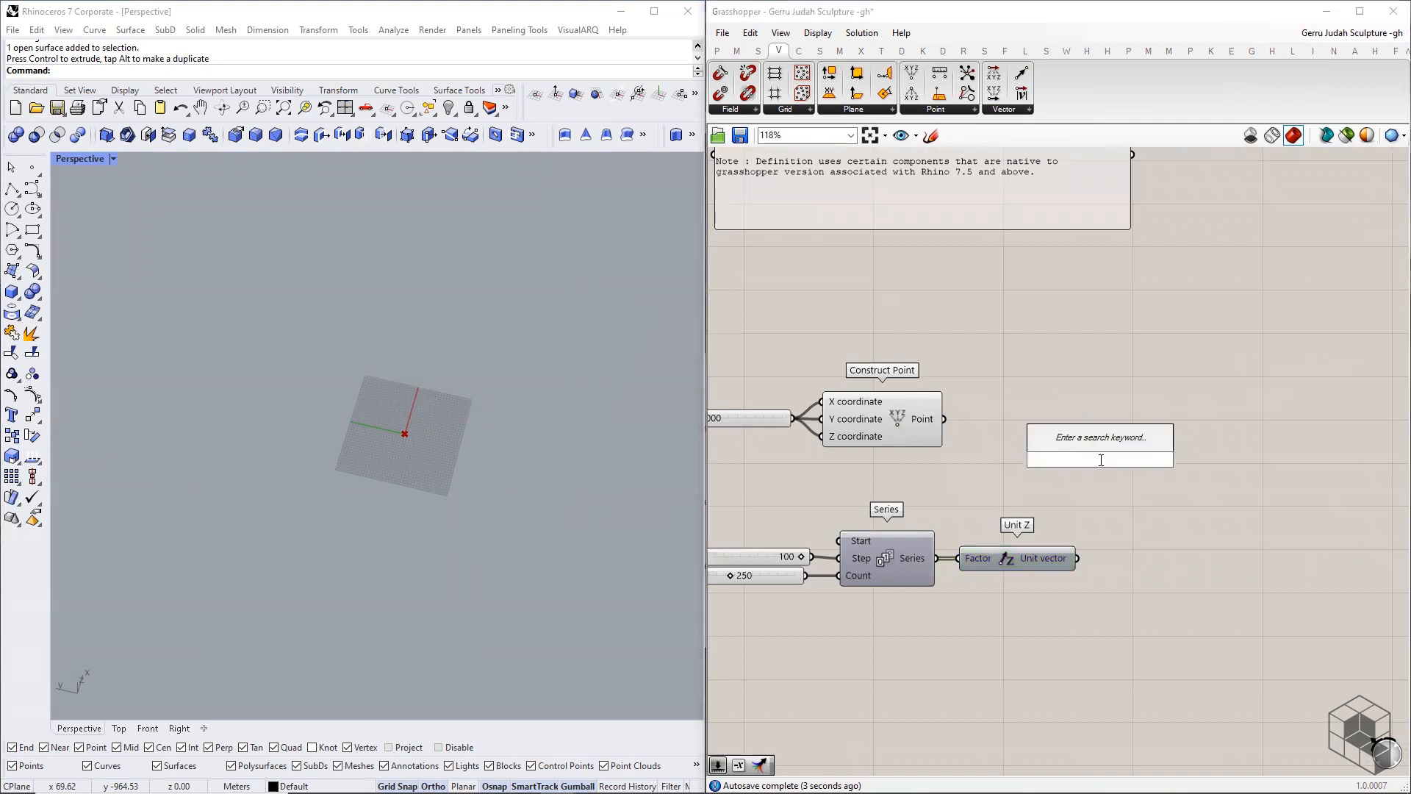
click(882, 50)
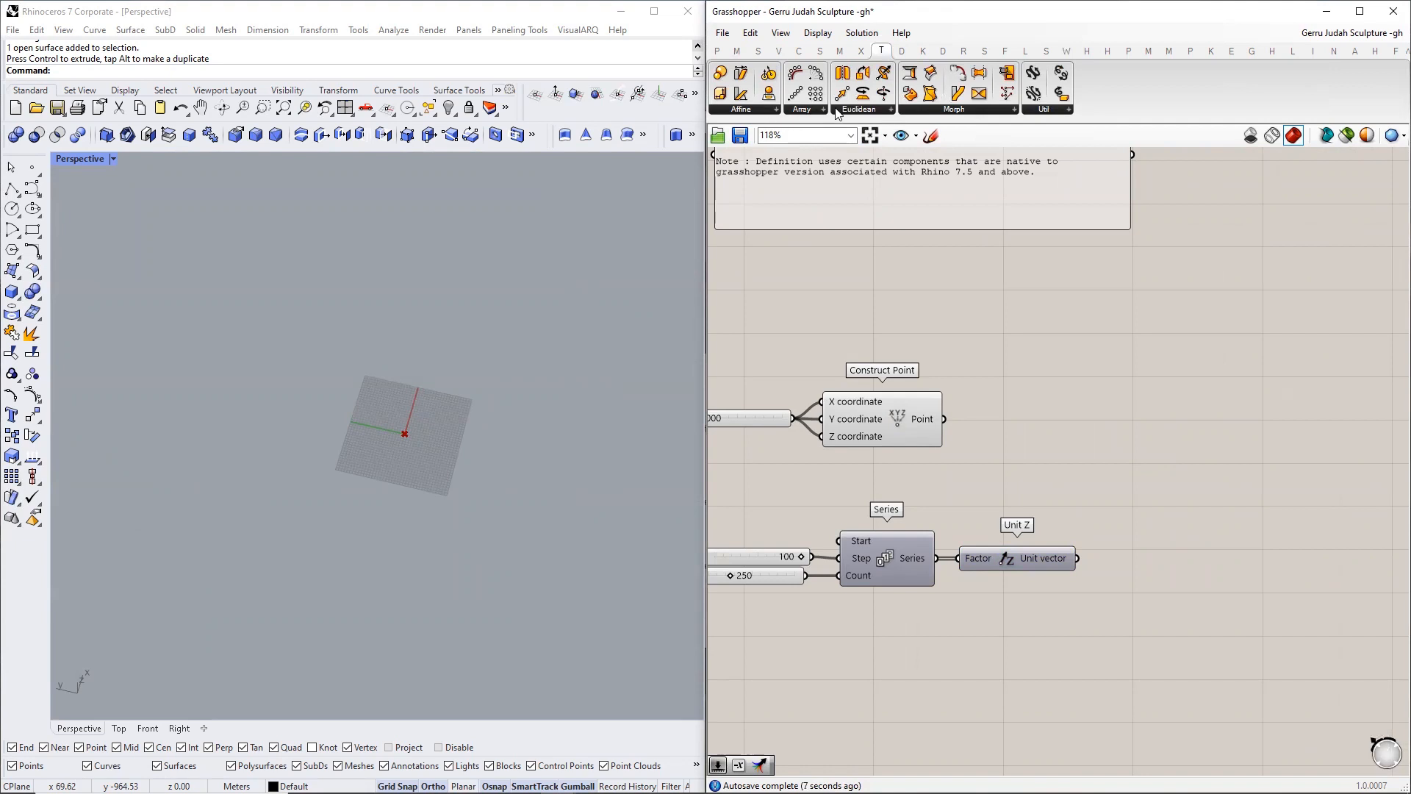
click(852, 108)
click(879, 153)
click(1197, 433)
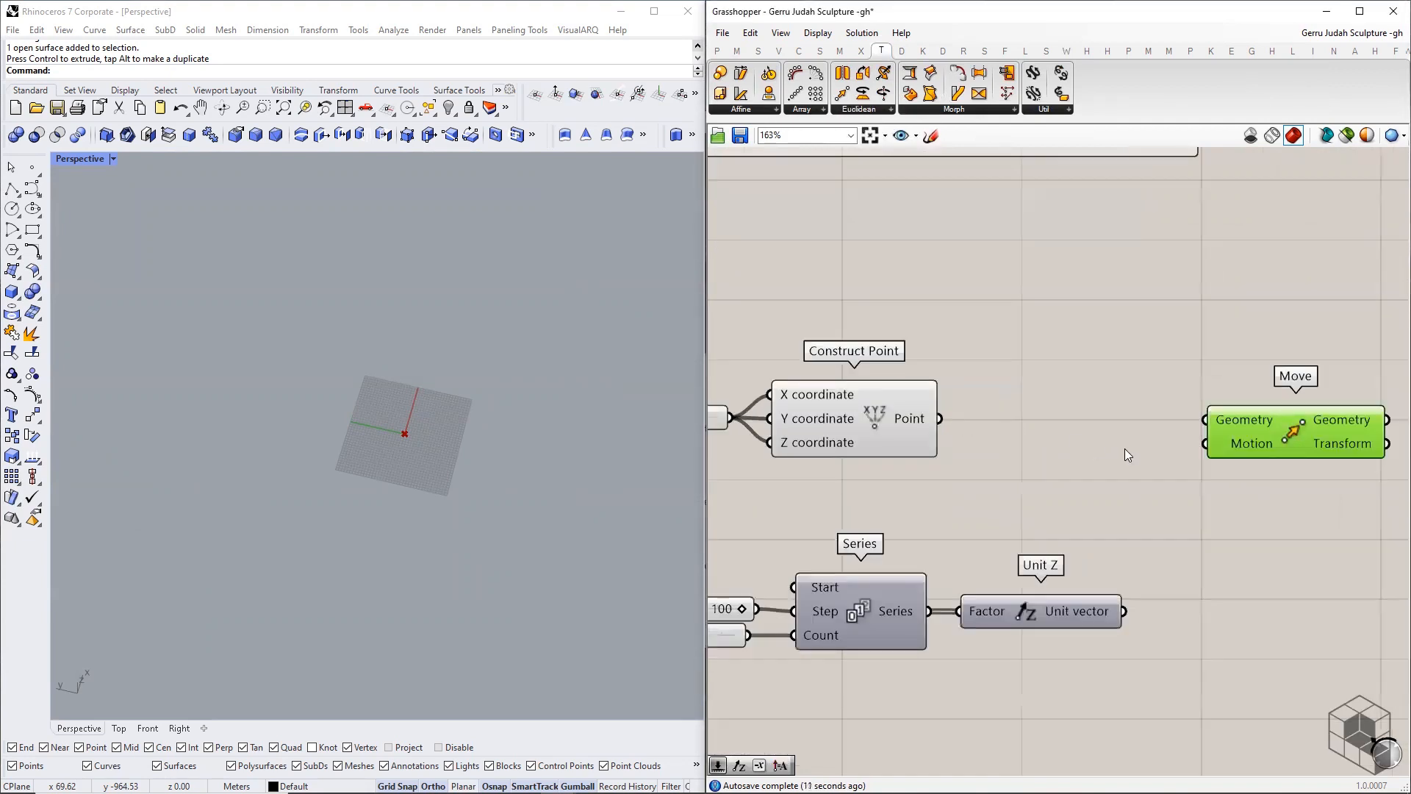
- Connect the Construct Point output to Move's Geometry input and the Unit Z vector to its Motion input
scroll(1125, 449, up, 2)
drag(820, 409, 1085, 411)
drag(1135, 412, 1179, 411)
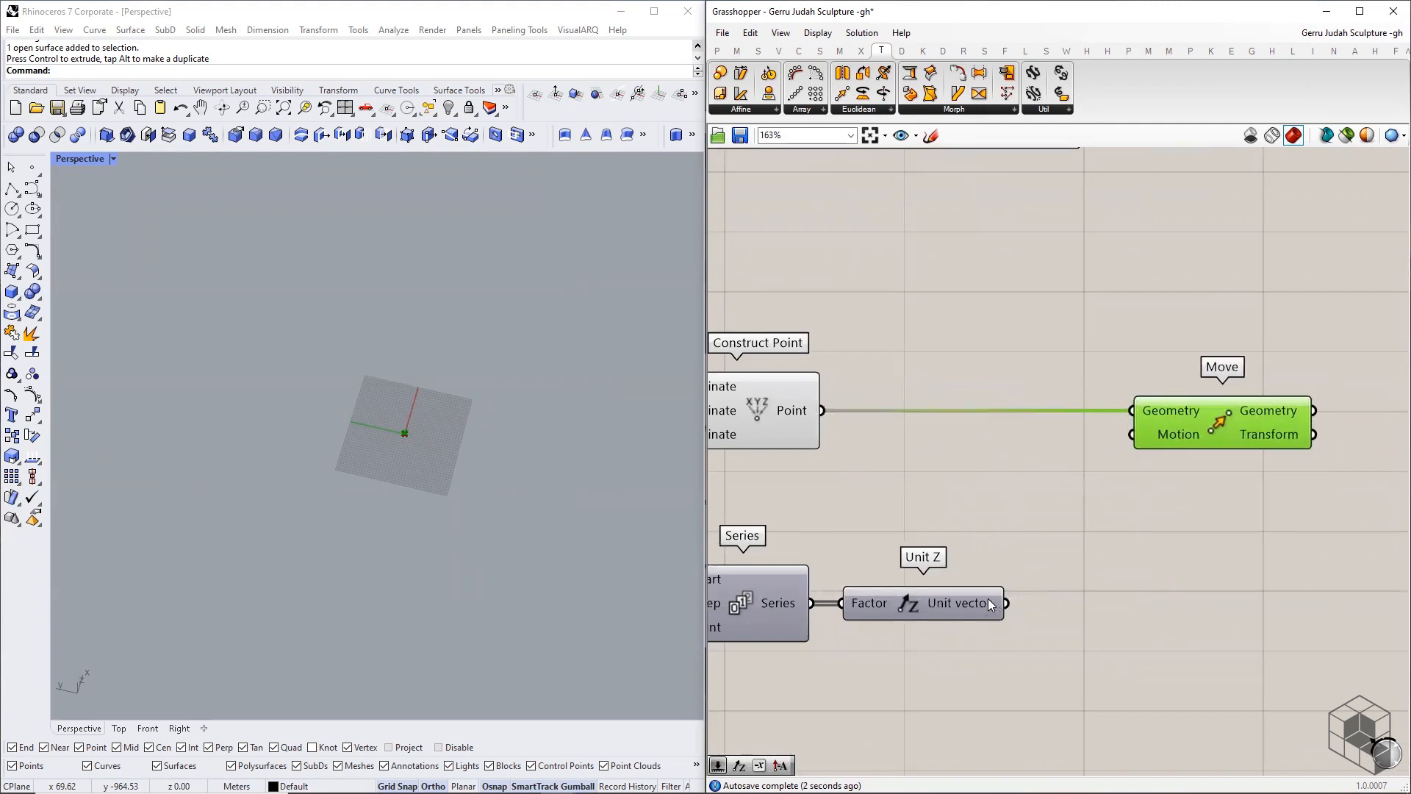
drag(1006, 603, 1127, 438)
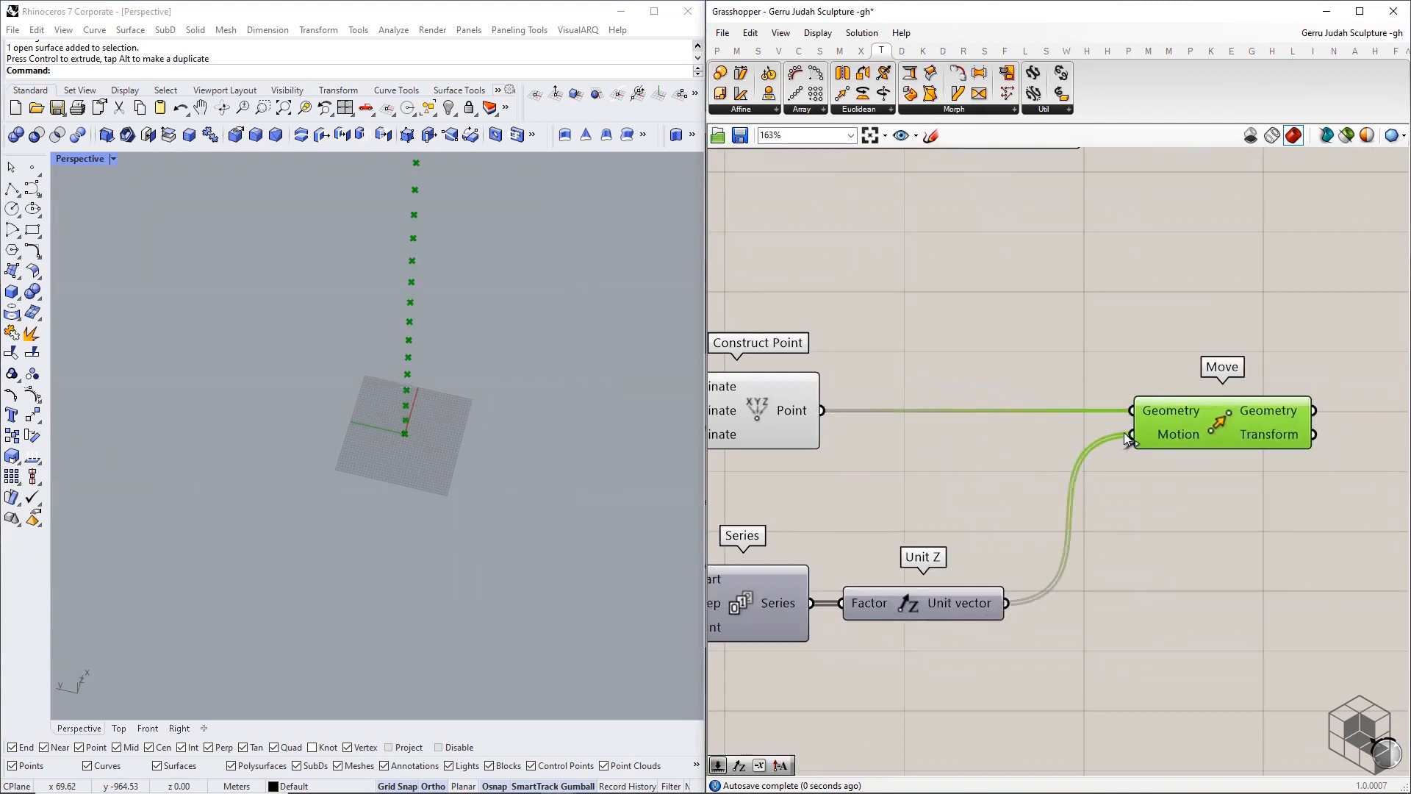
- Examine the full height of the vertical column of moved points beside the reference image in the Rhino viewport
scroll(410, 499, down, 5)
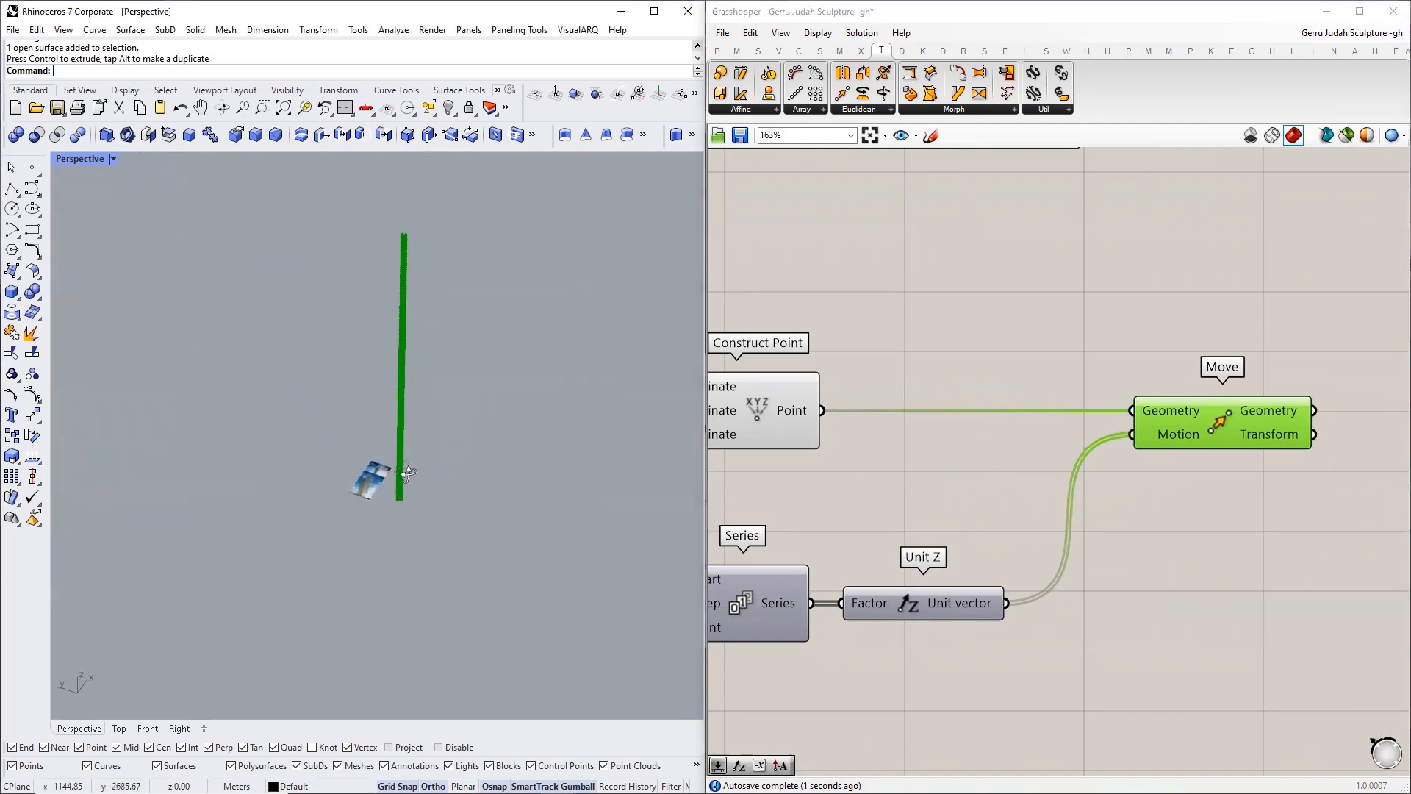
right_drag(411, 499, 495, 251)
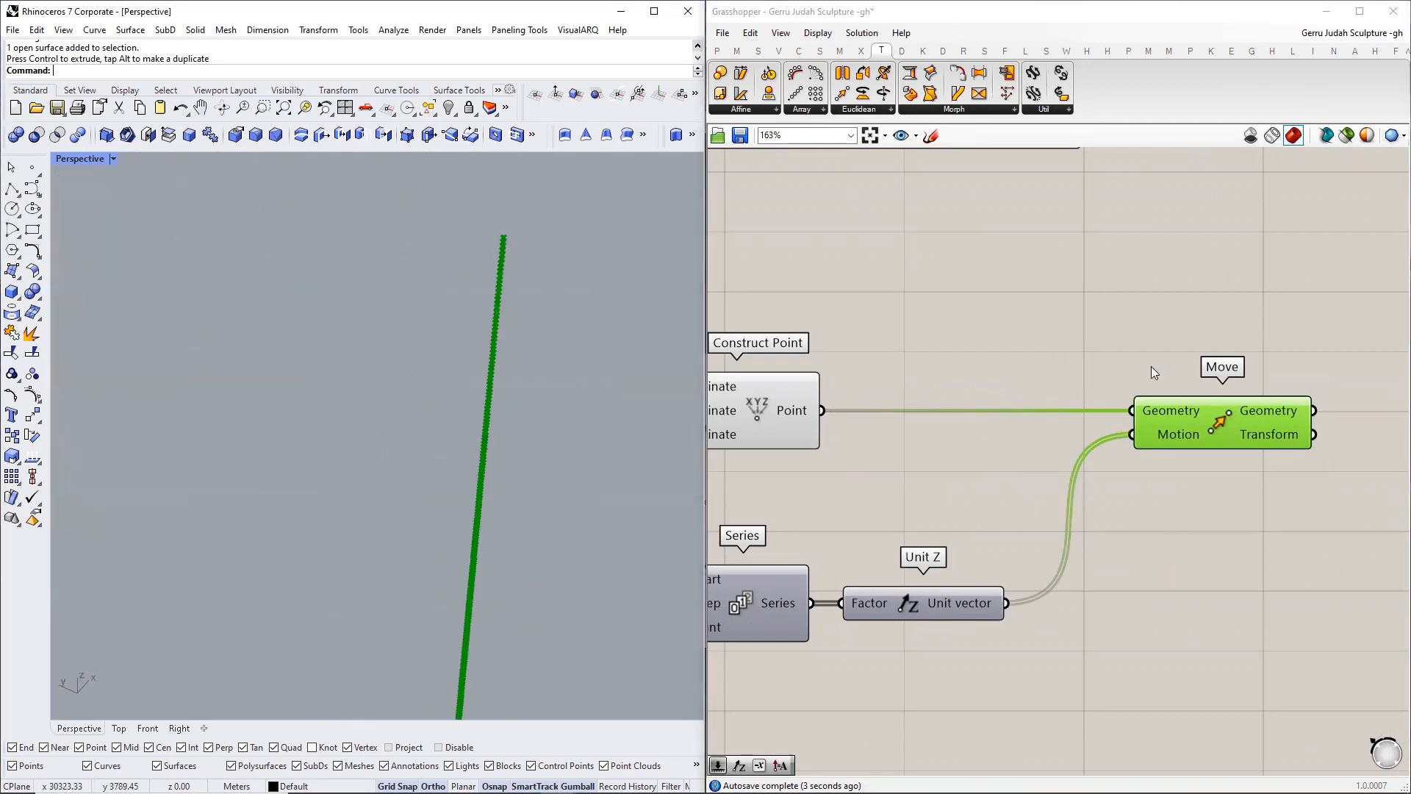
scroll(1151, 366, down, 4)
scroll(460, 404, down, 4)
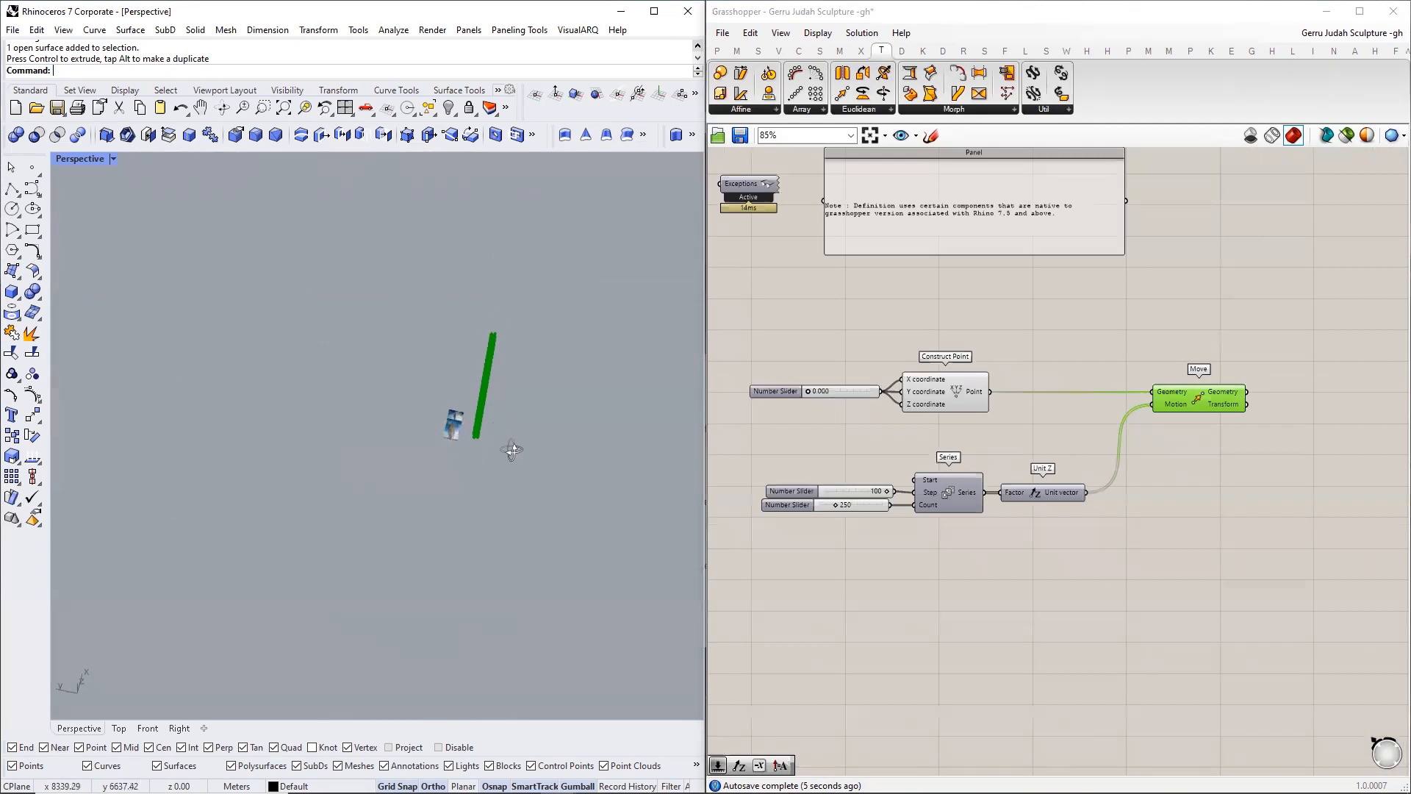
scroll(497, 347, up, 3)
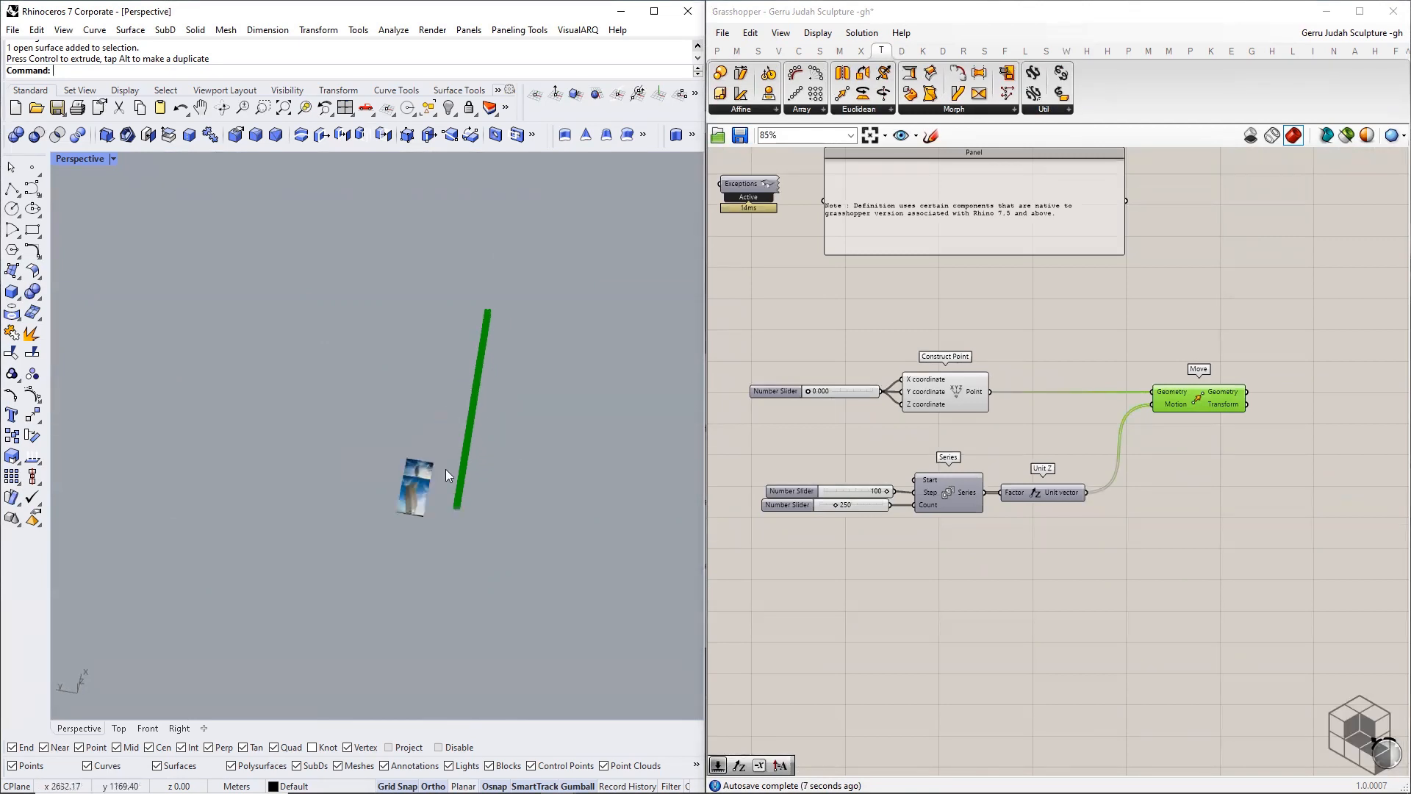
scroll(503, 317, up, 3)
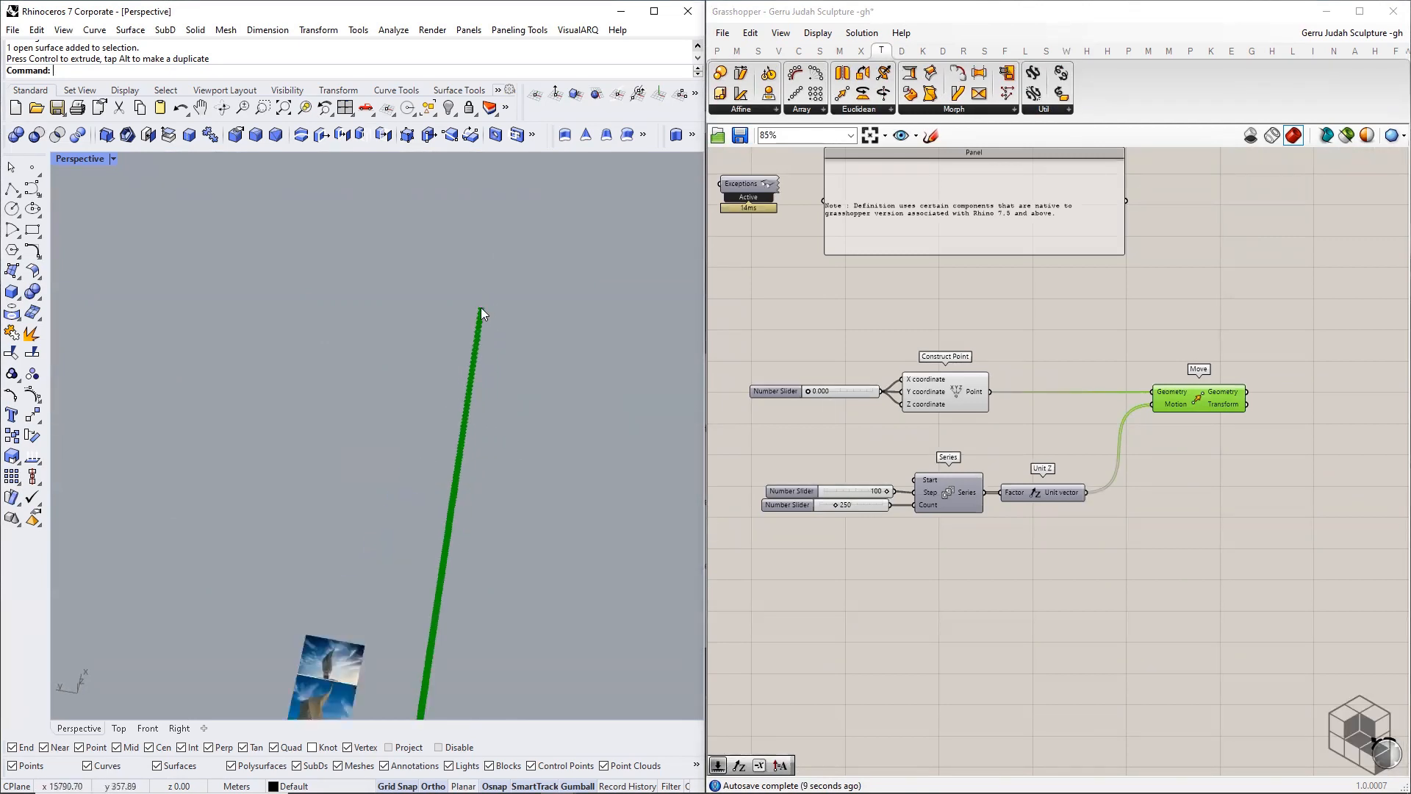
right_drag(1240, 429, 1073, 413)
double_click(1073, 413)
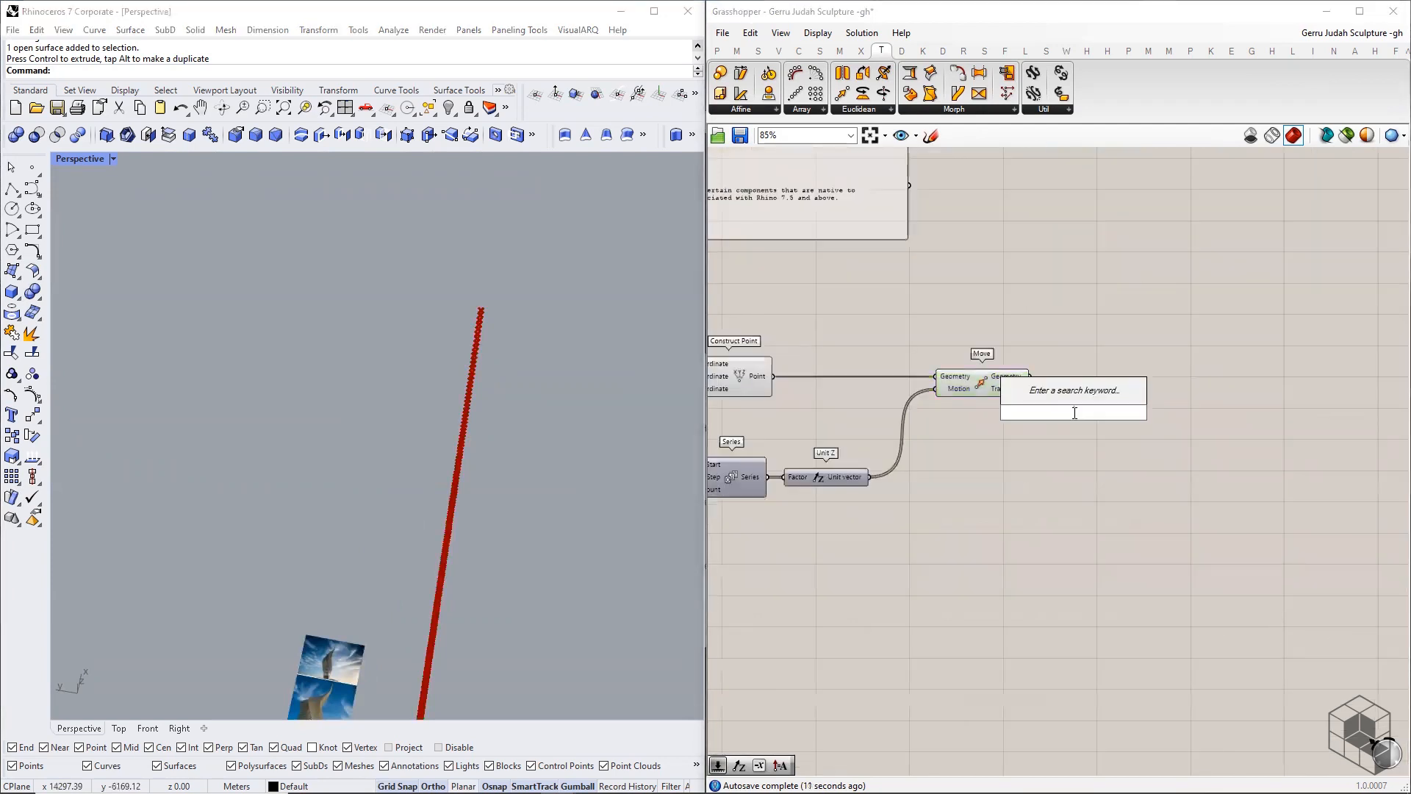
text(po)
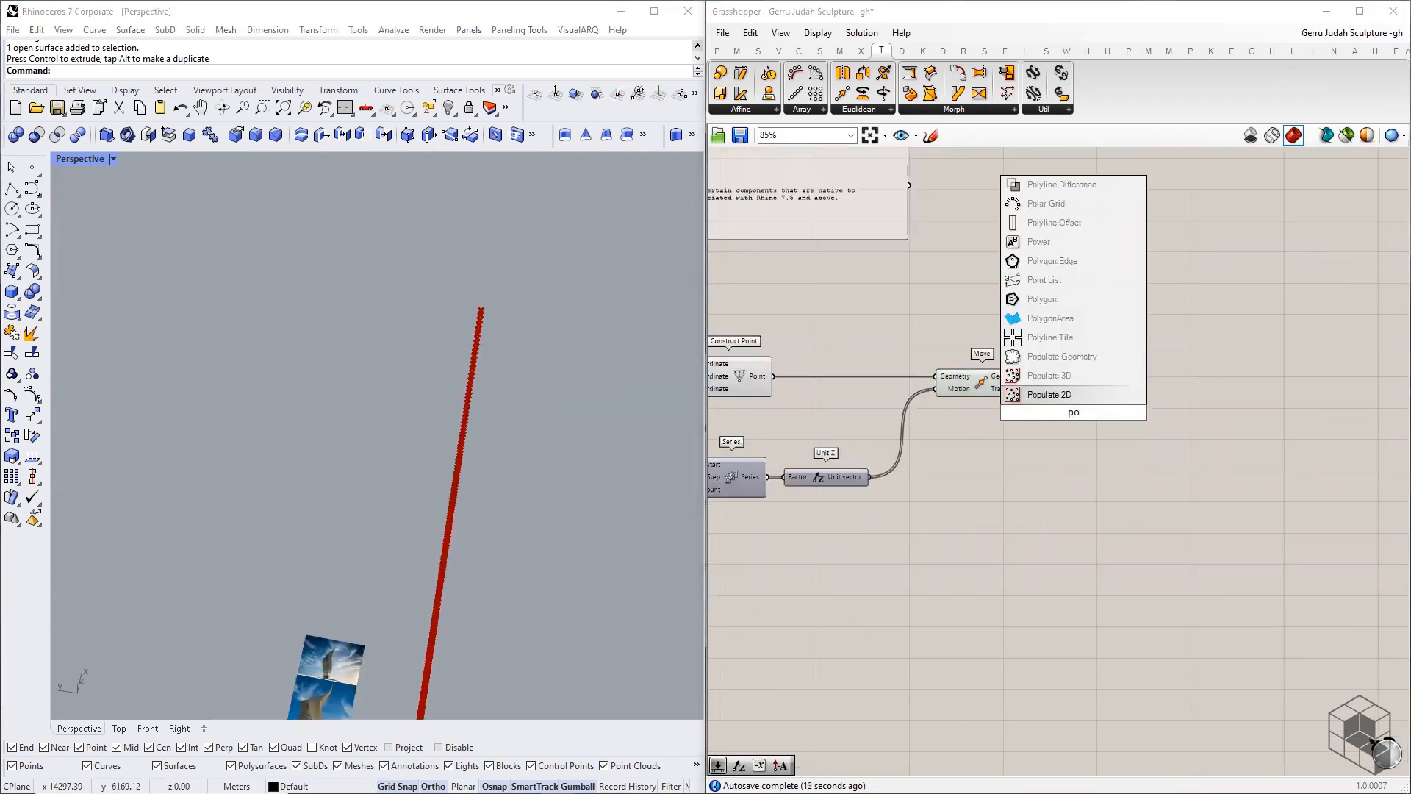
text(ly)
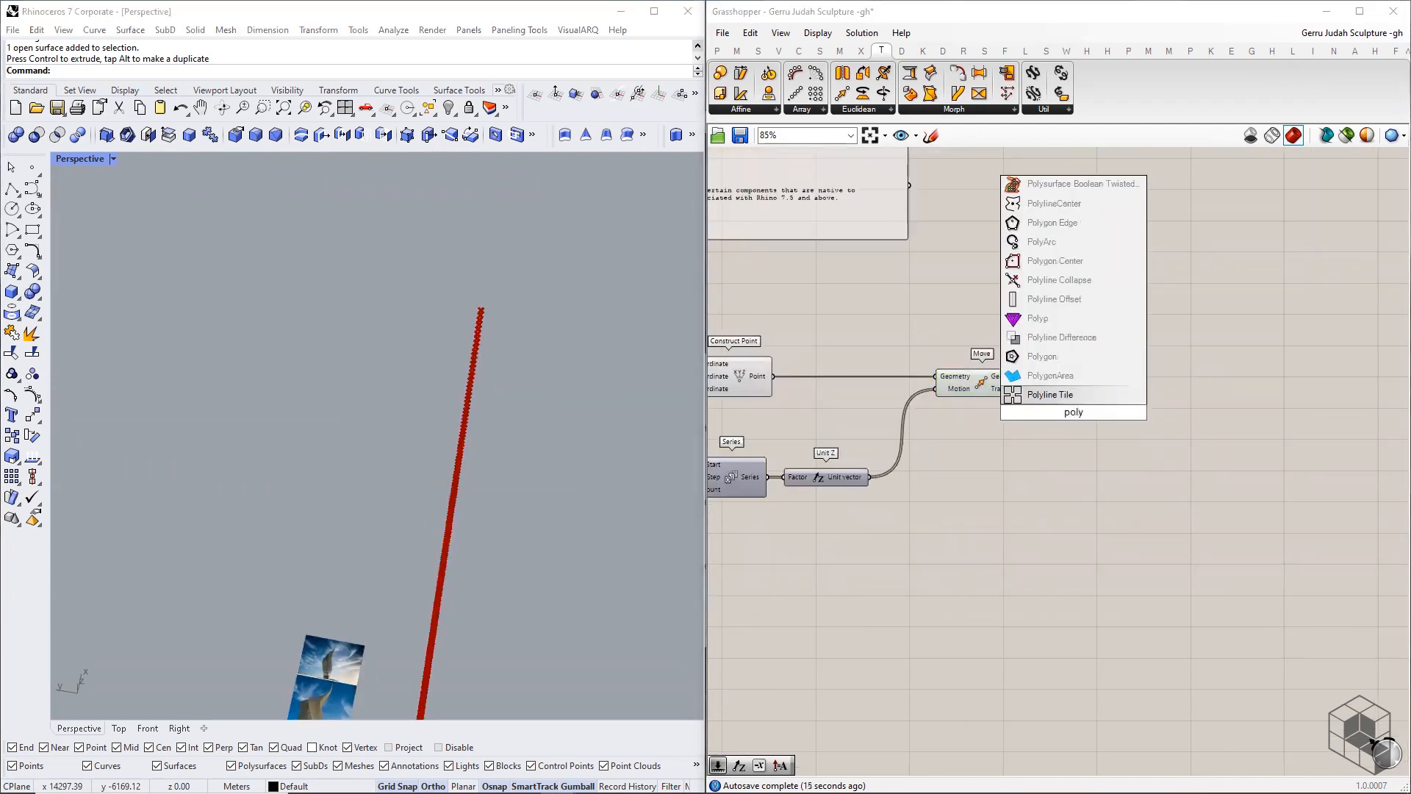
click(1060, 438)
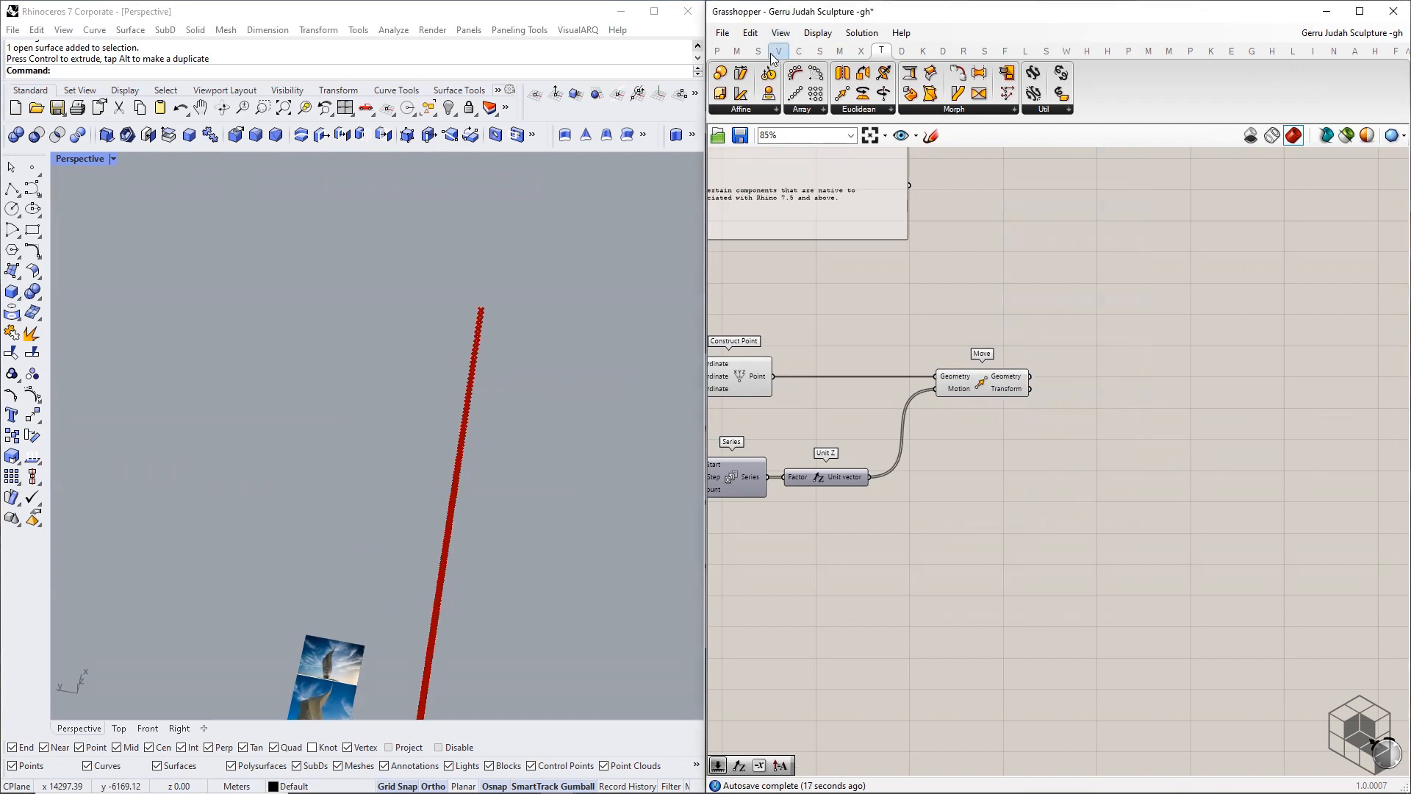
- Add a Rectangle component beside Move, with the moved Geometry feeding its Plane input
click(799, 50)
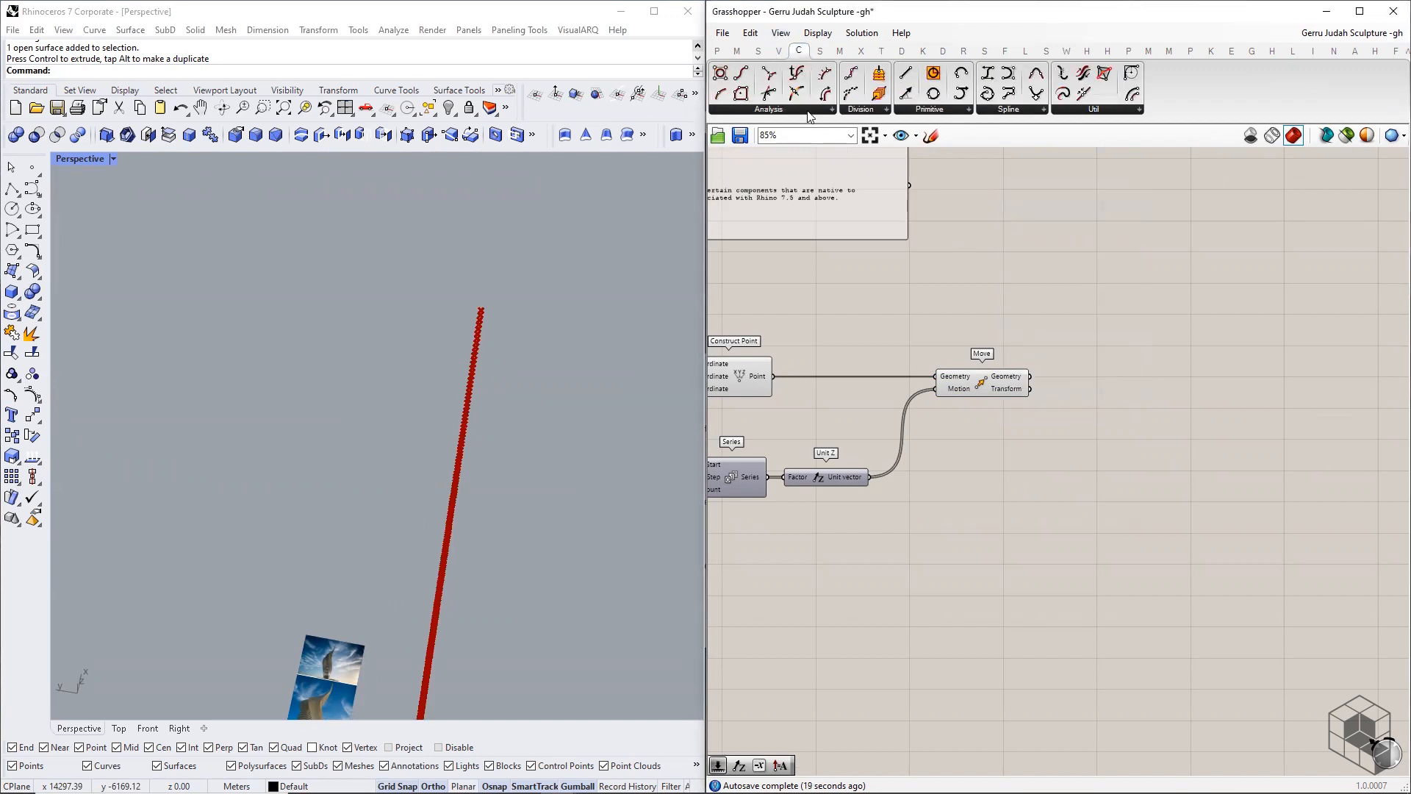
click(914, 112)
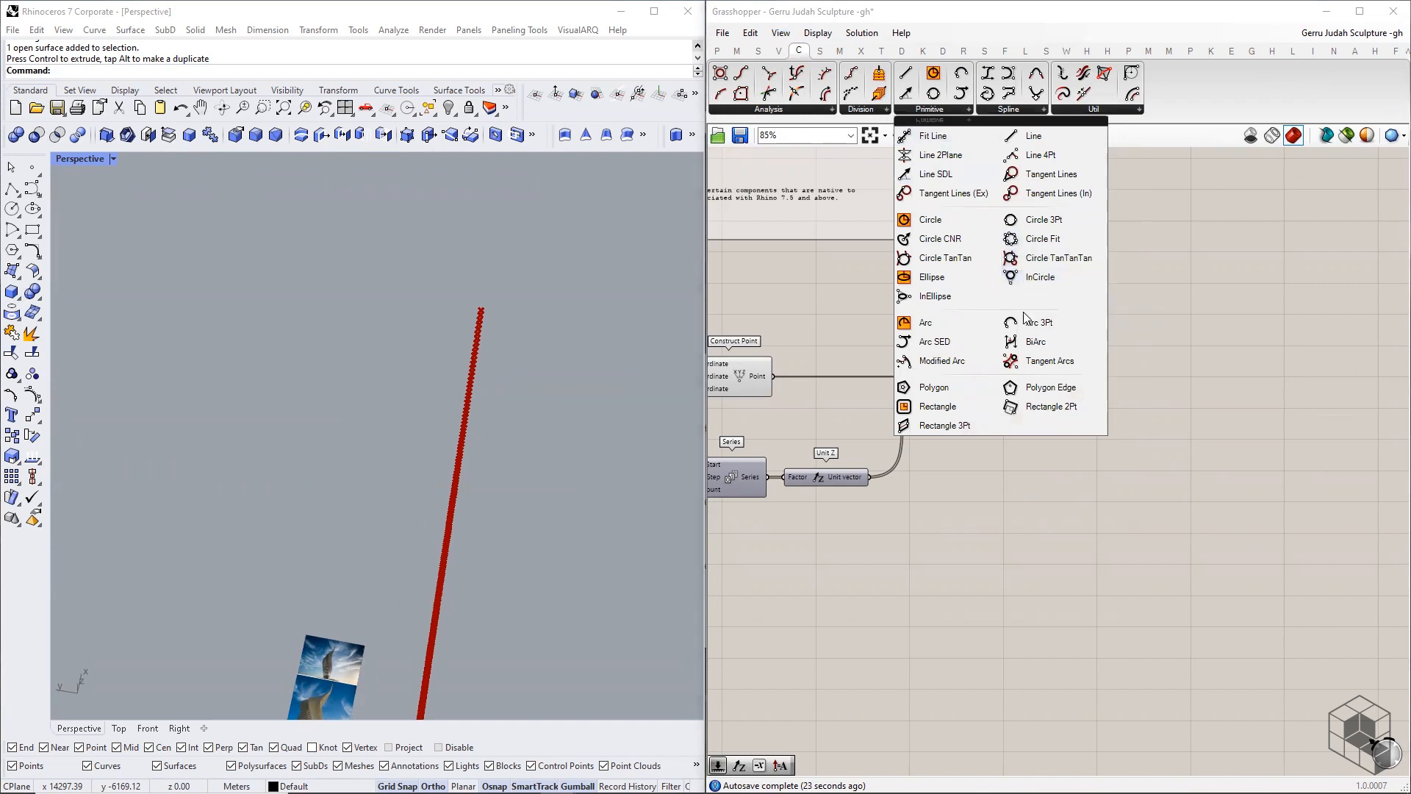
drag(938, 407, 1080, 430)
scroll(1130, 408, up, 3)
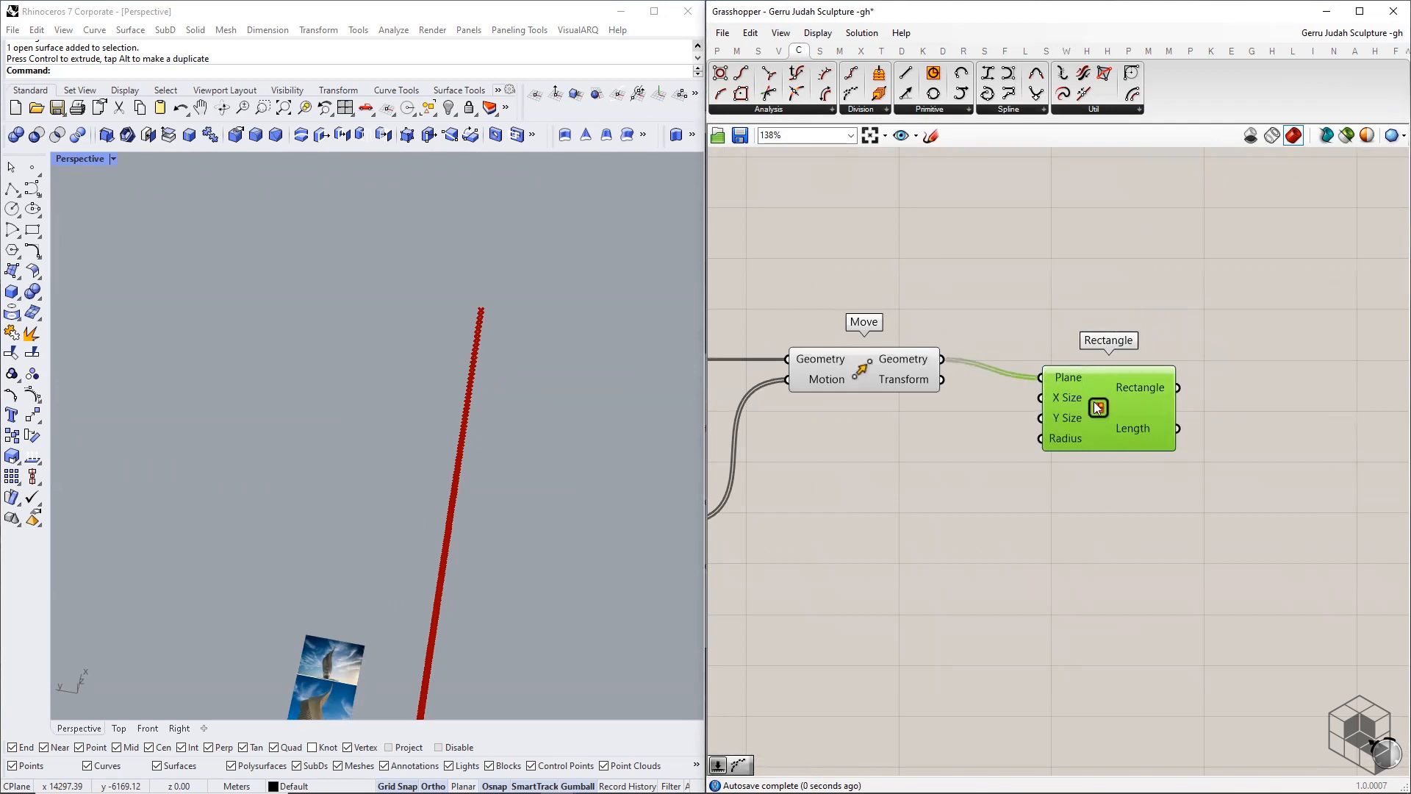
drag(1051, 382, 1075, 364)
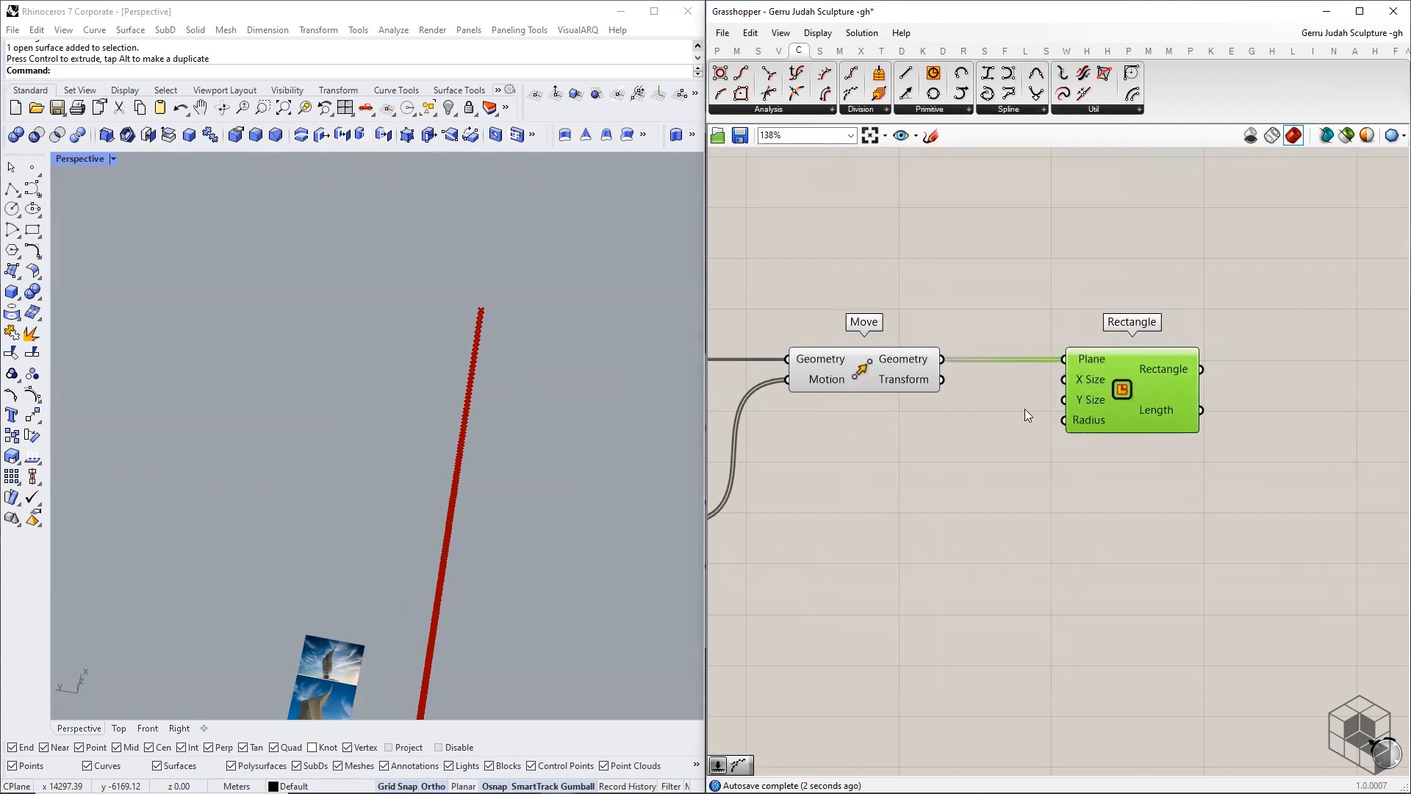
- Add a number slider below Move with a maximum of 10000 and zero decimal digits
click(717, 51)
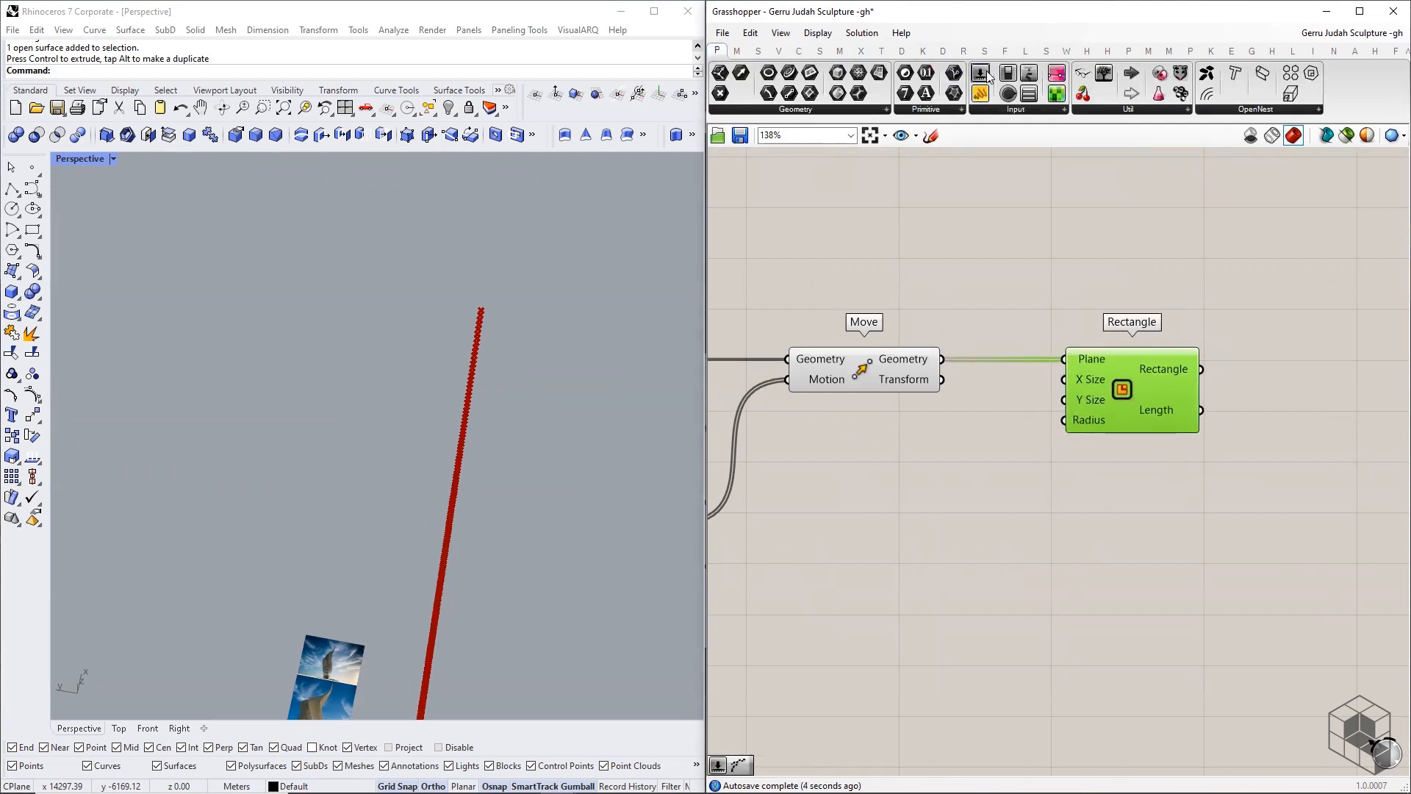
drag(981, 73, 859, 472)
right_click(859, 472)
click(1010, 533)
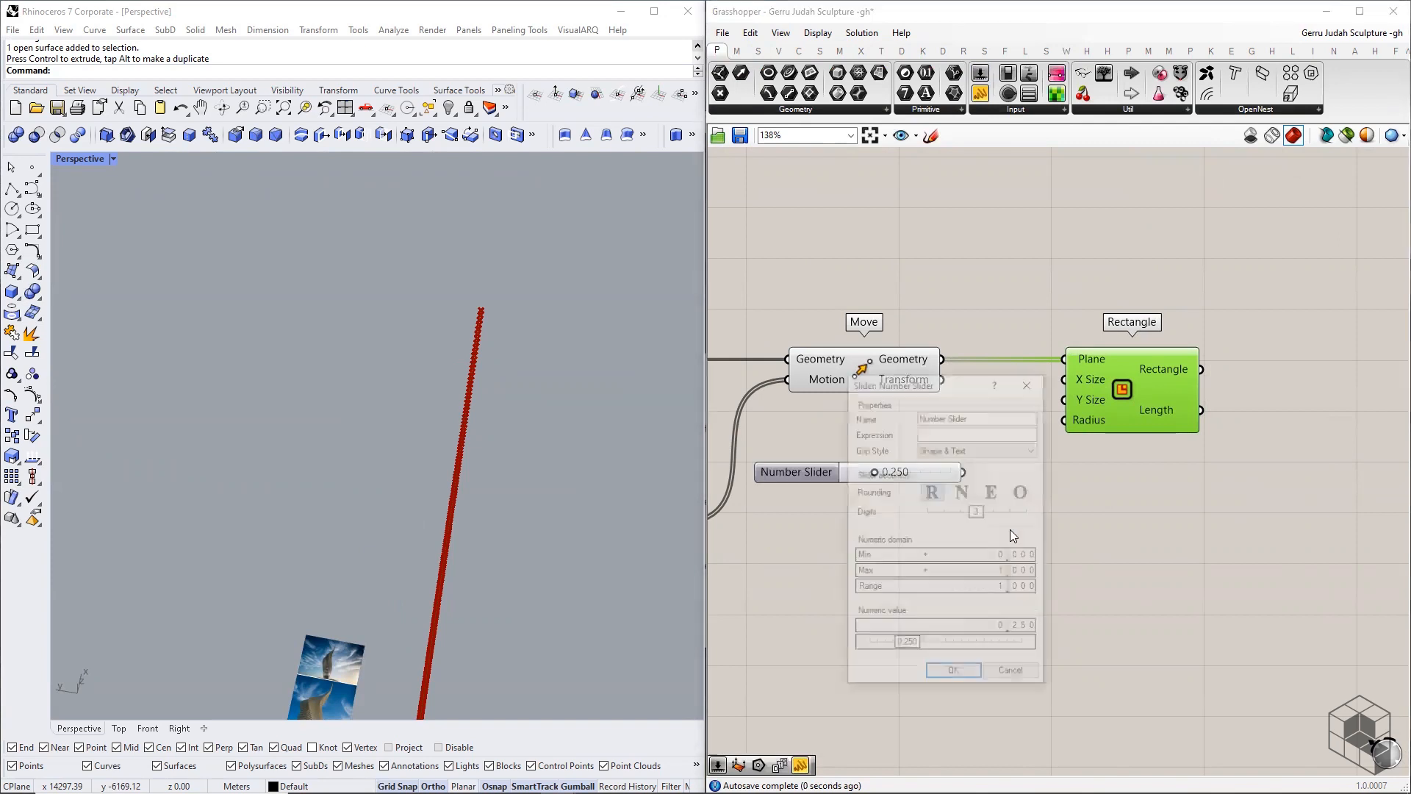
double_click(1004, 572)
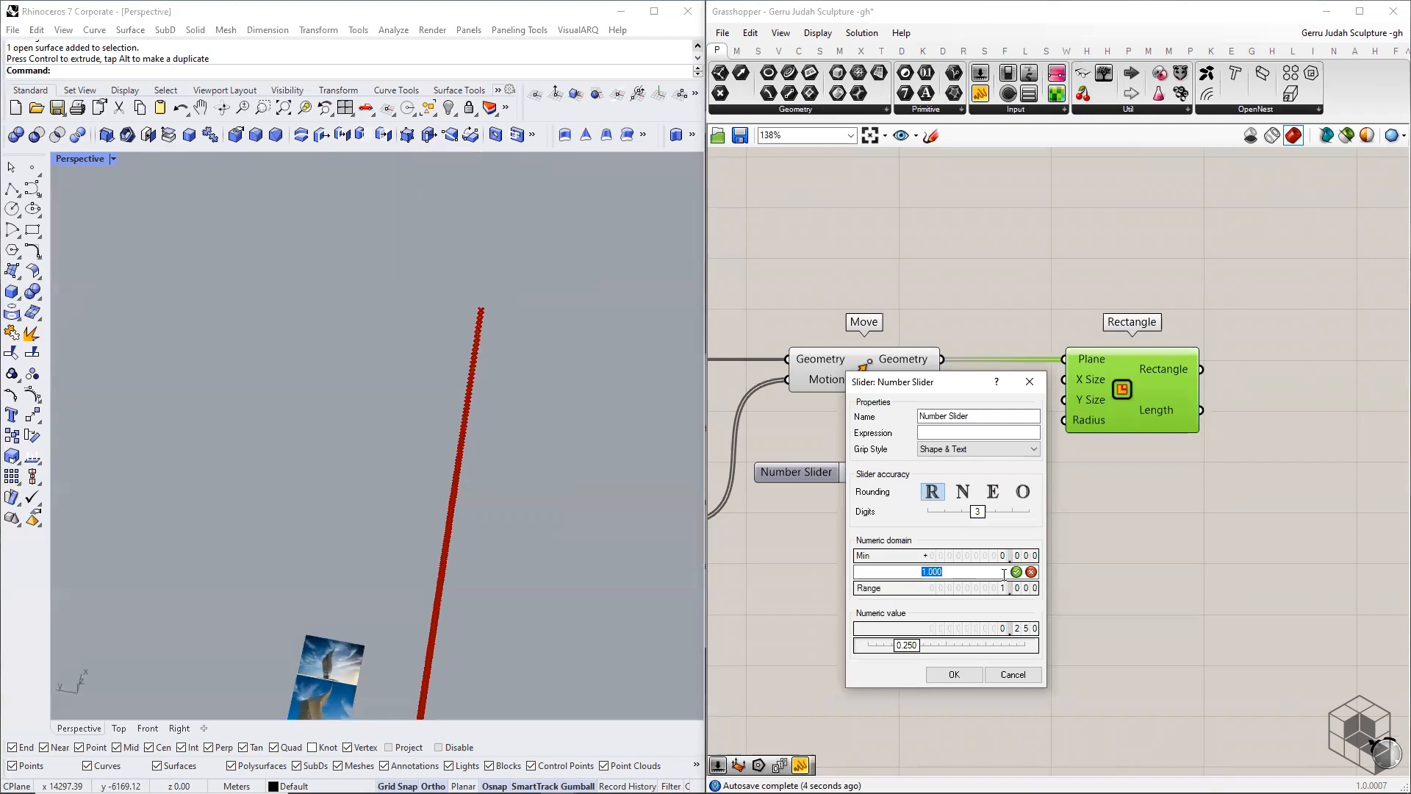
text(100)
click(1016, 572)
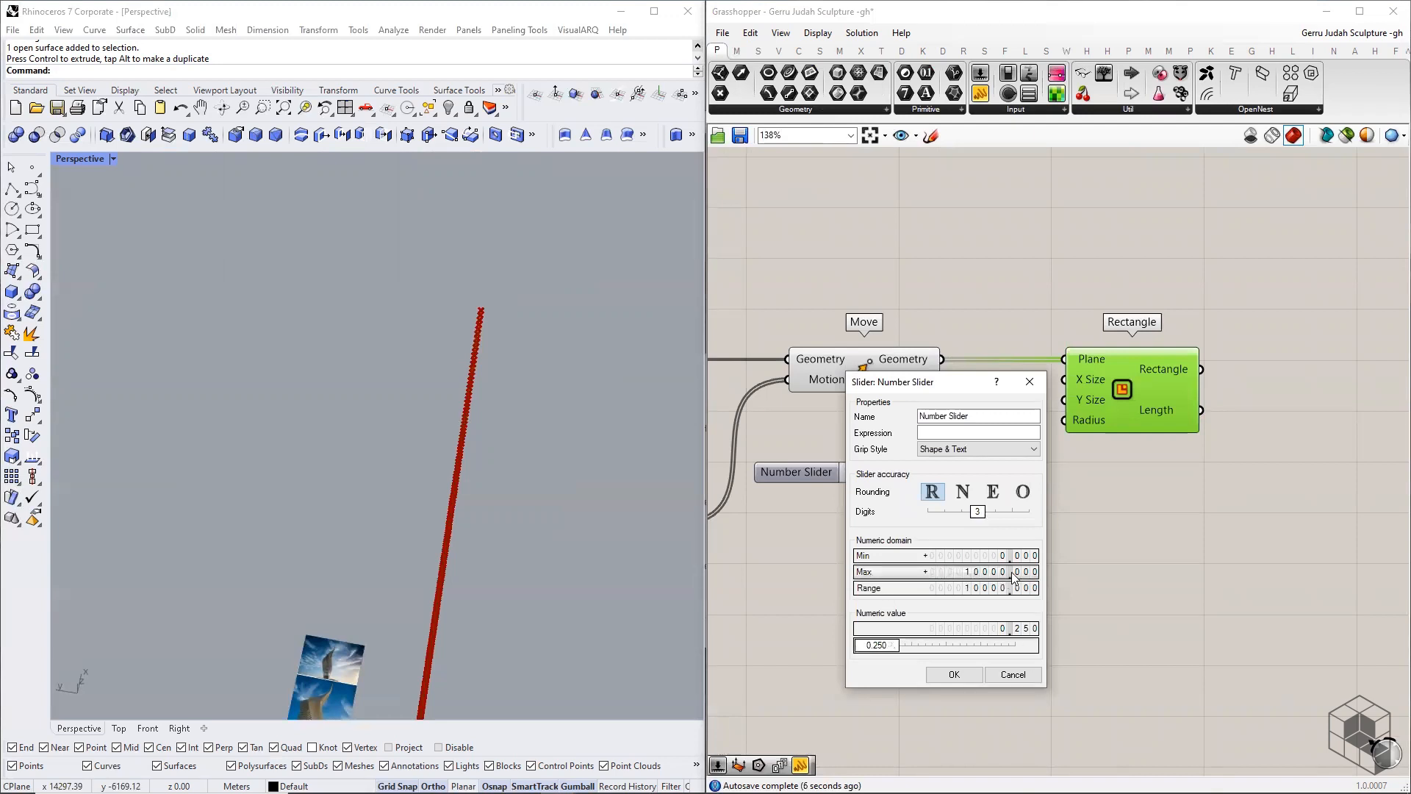
drag(978, 511, 894, 515)
click(972, 678)
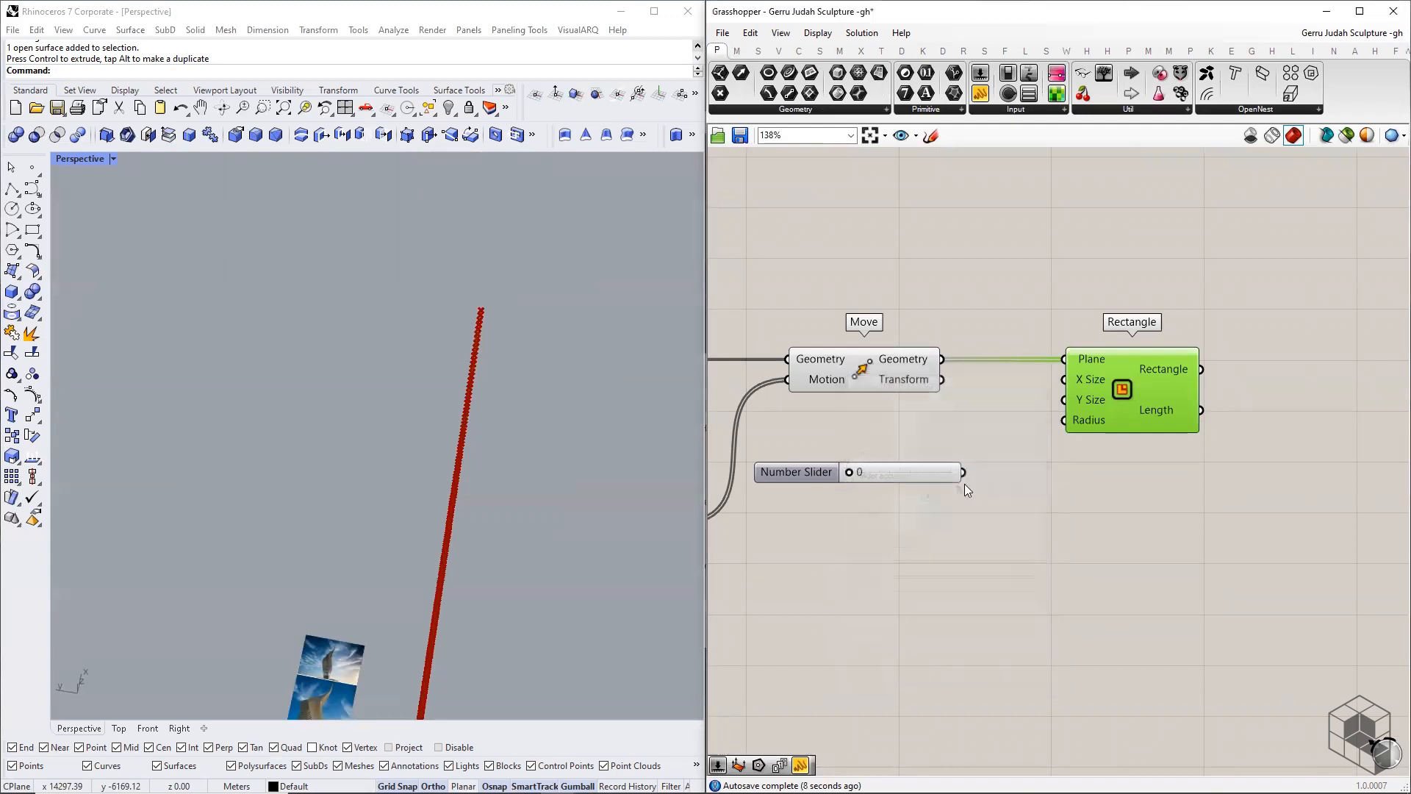
- Connect the new slider to both the X Size and Y Size inputs of Rectangle and set it to 10000
drag(964, 479, 1064, 400)
click(1147, 392)
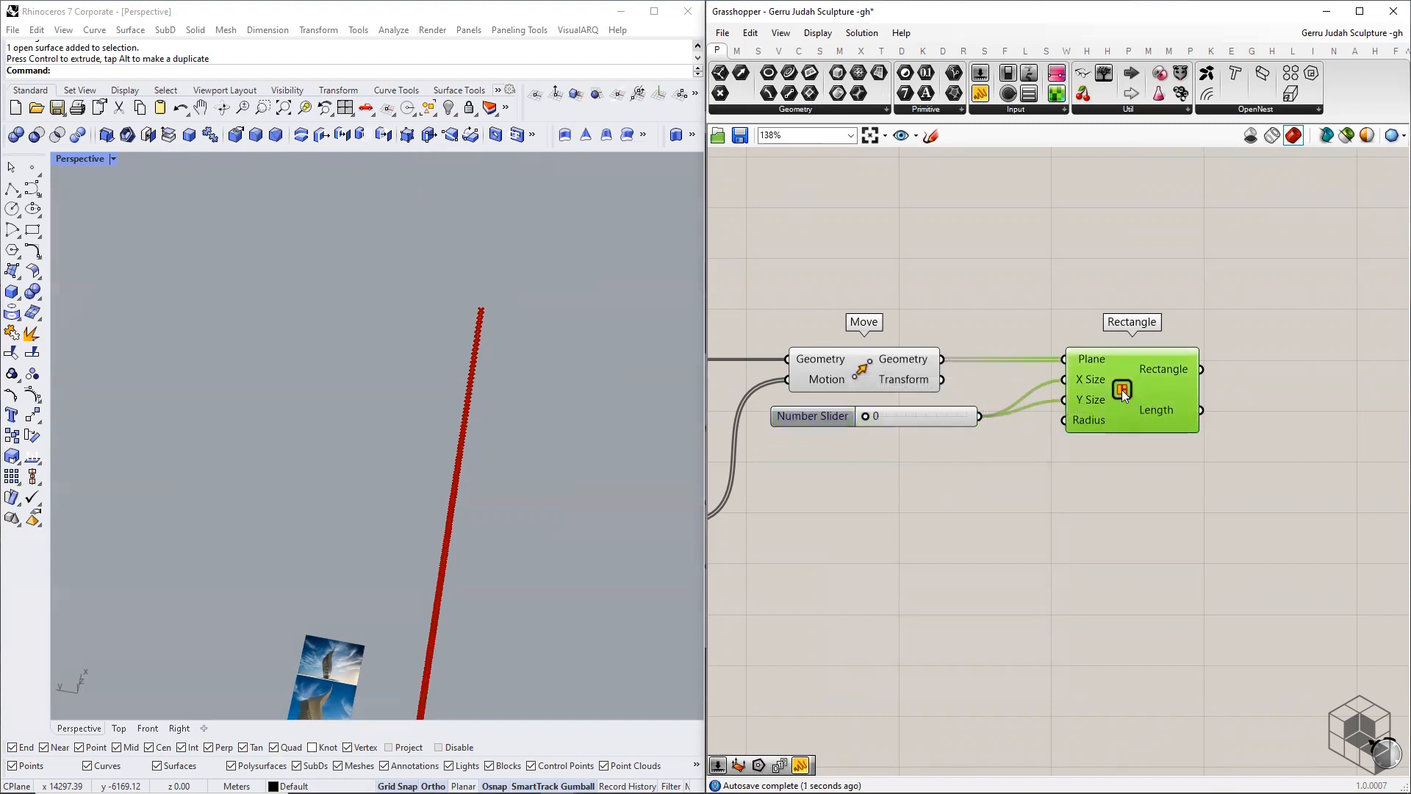
middle_click(1127, 394)
scroll(390, 580, down, 8)
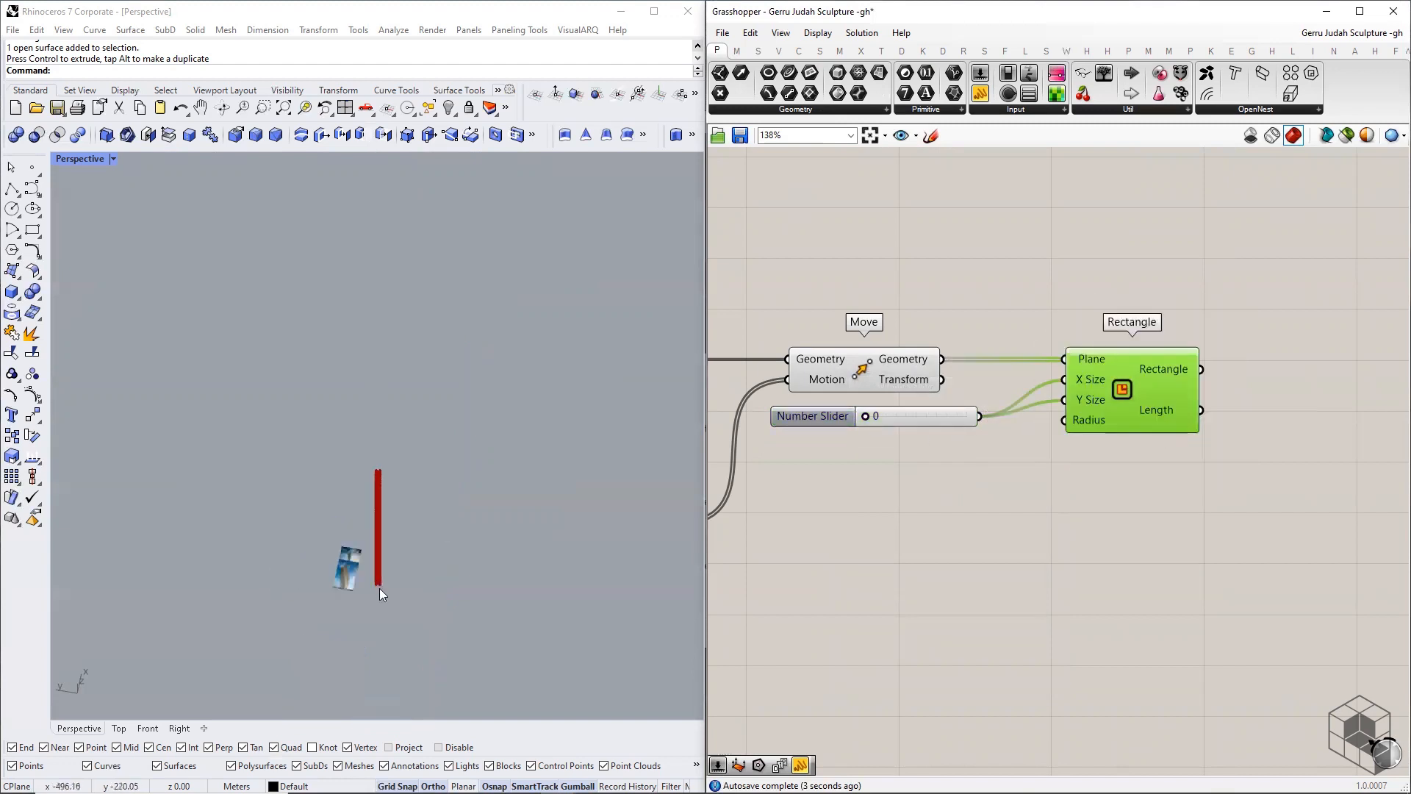
right_drag(386, 580, 314, 507)
scroll(314, 507, up, 5)
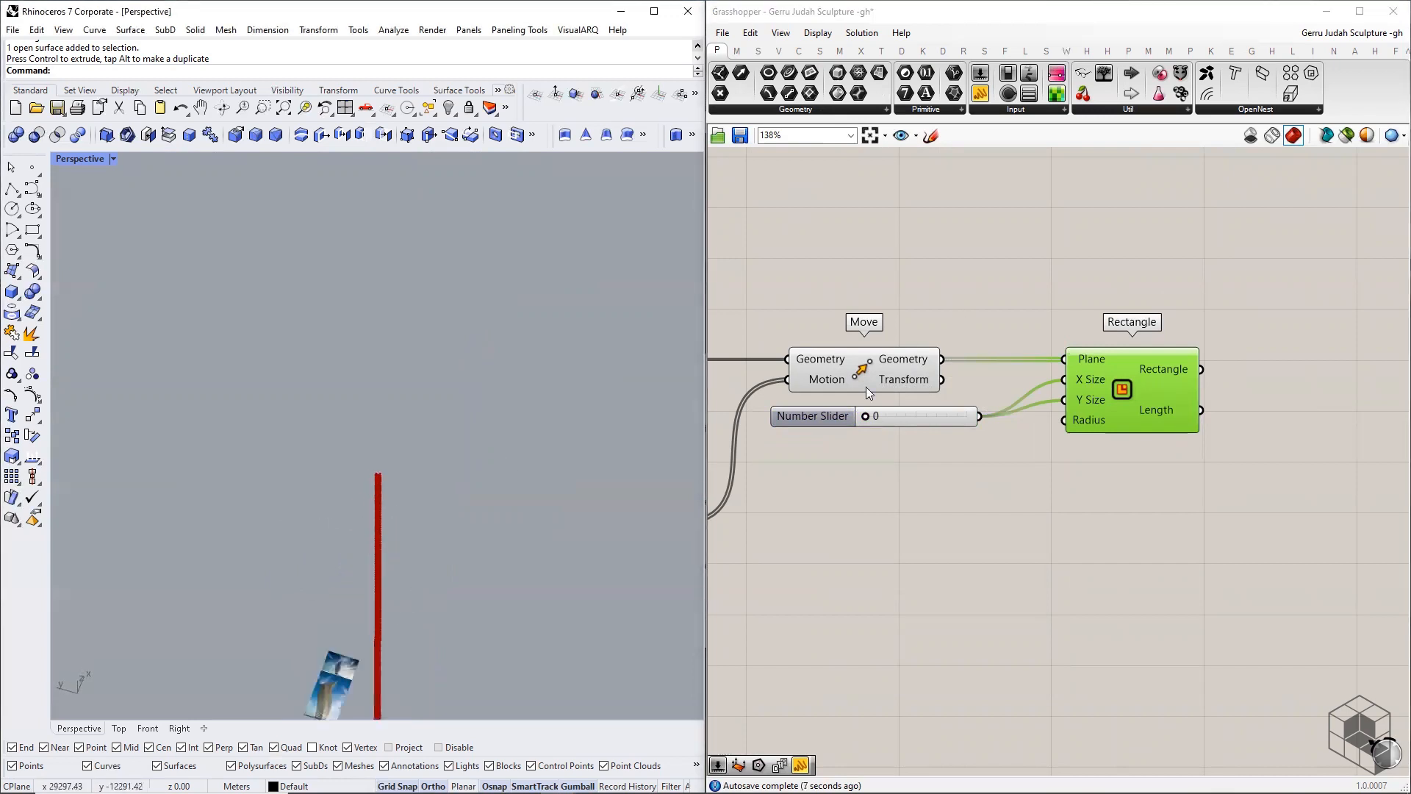
drag(867, 417, 1003, 422)
- Examine the stack of rectangles from above and from the side in the Rhino viewport
scroll(426, 498, down, 5)
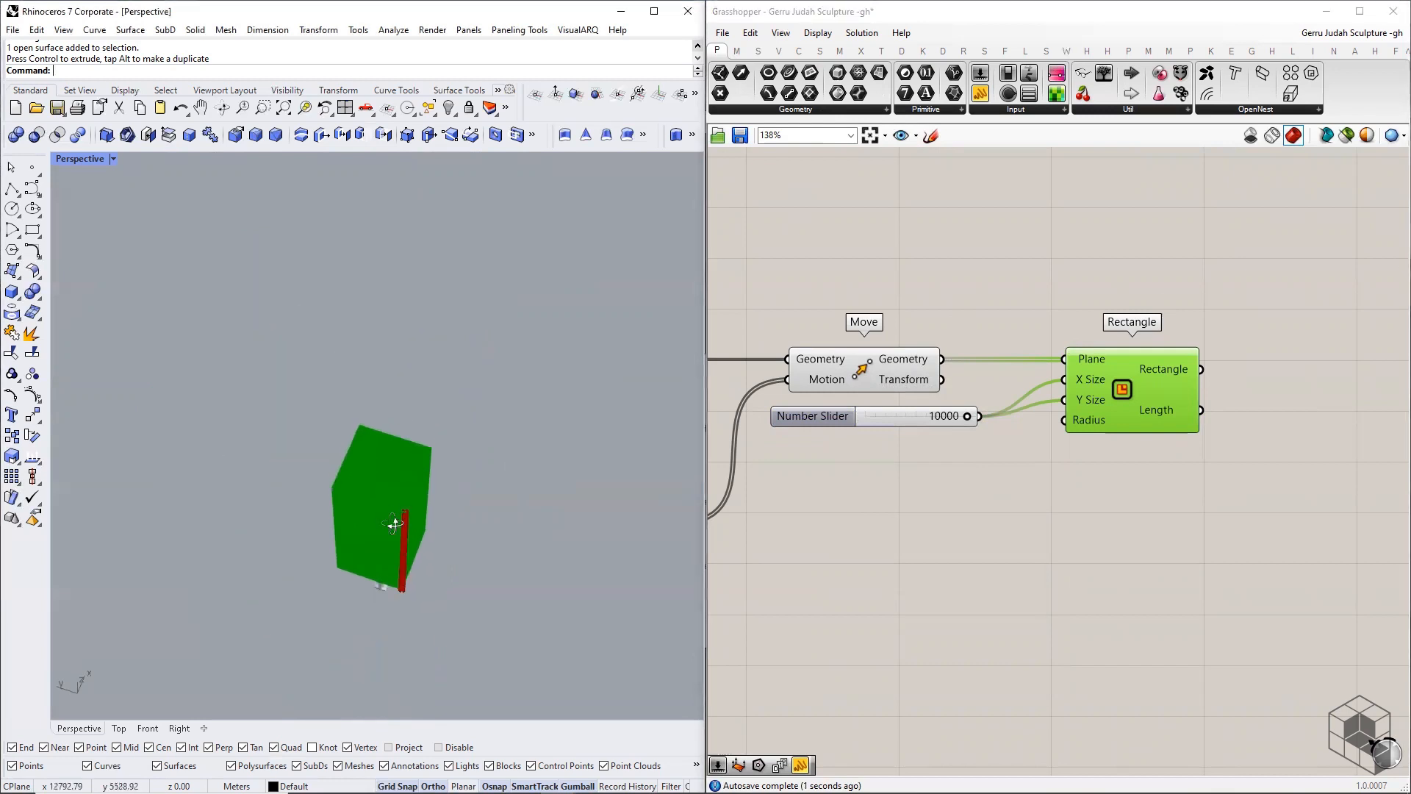
right_drag(353, 514, 374, 555)
scroll(280, 497, up, 6)
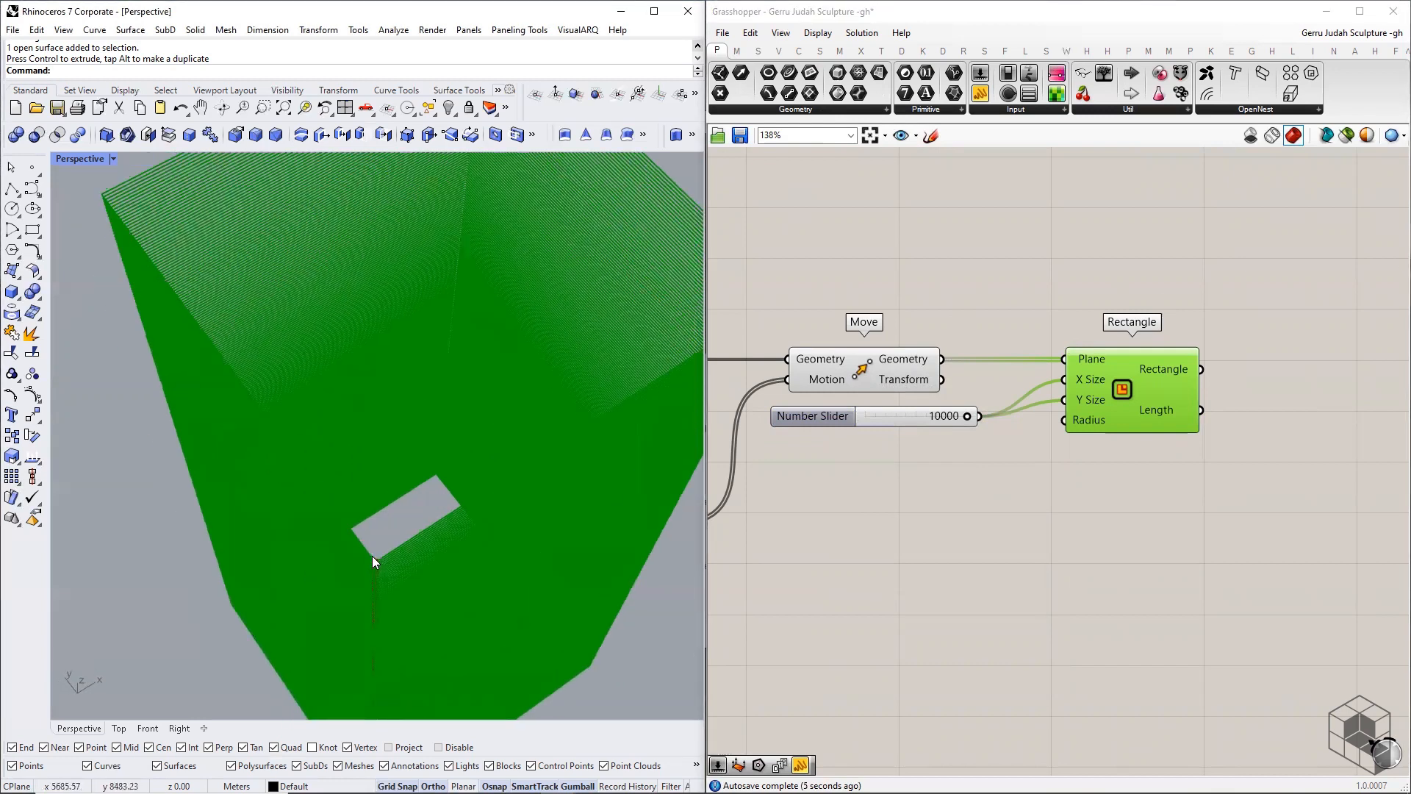
scroll(456, 533, down, 5)
right_drag(458, 528, 564, 541)
scroll(534, 407, up, 3)
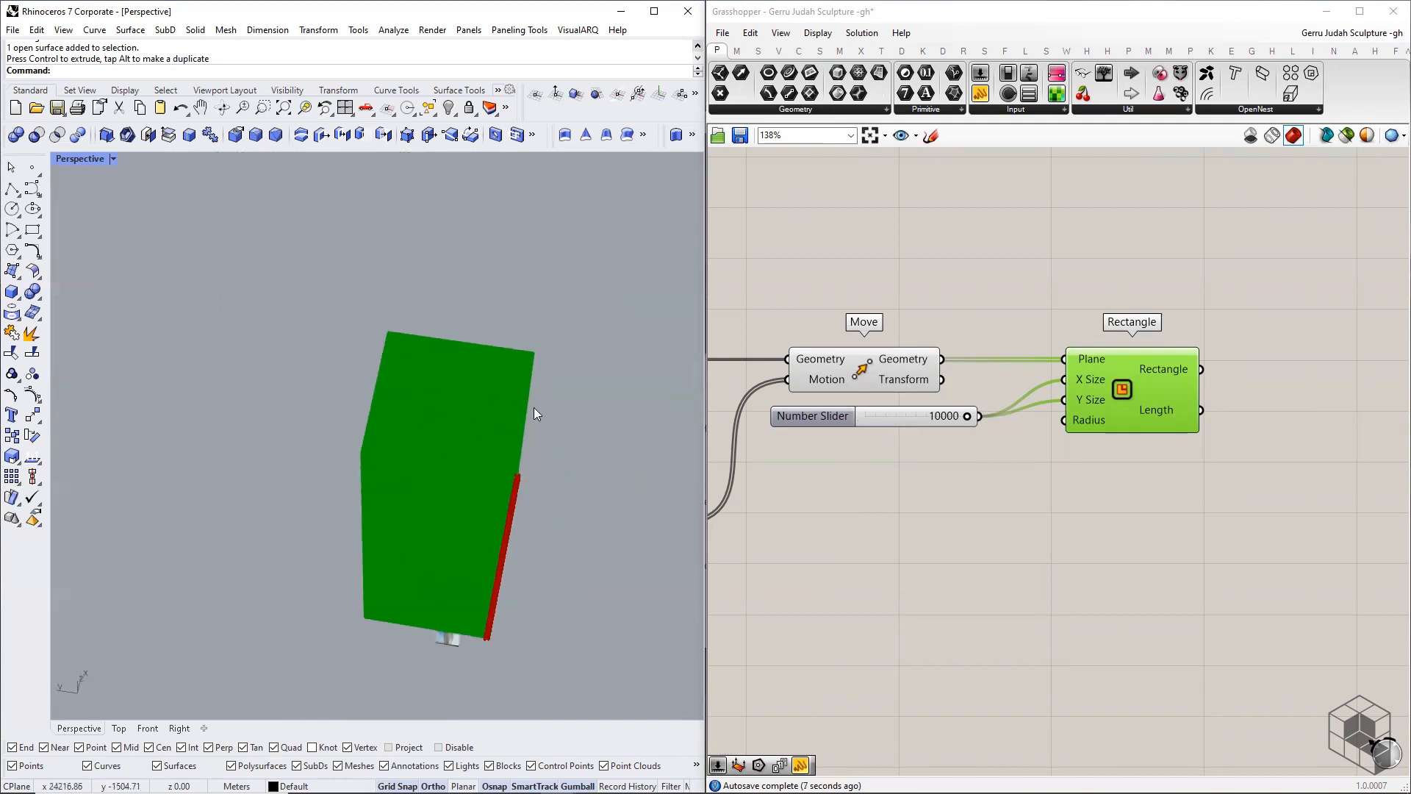
- Delete the Rectangle component from the definition
scroll(534, 412, up, 3)
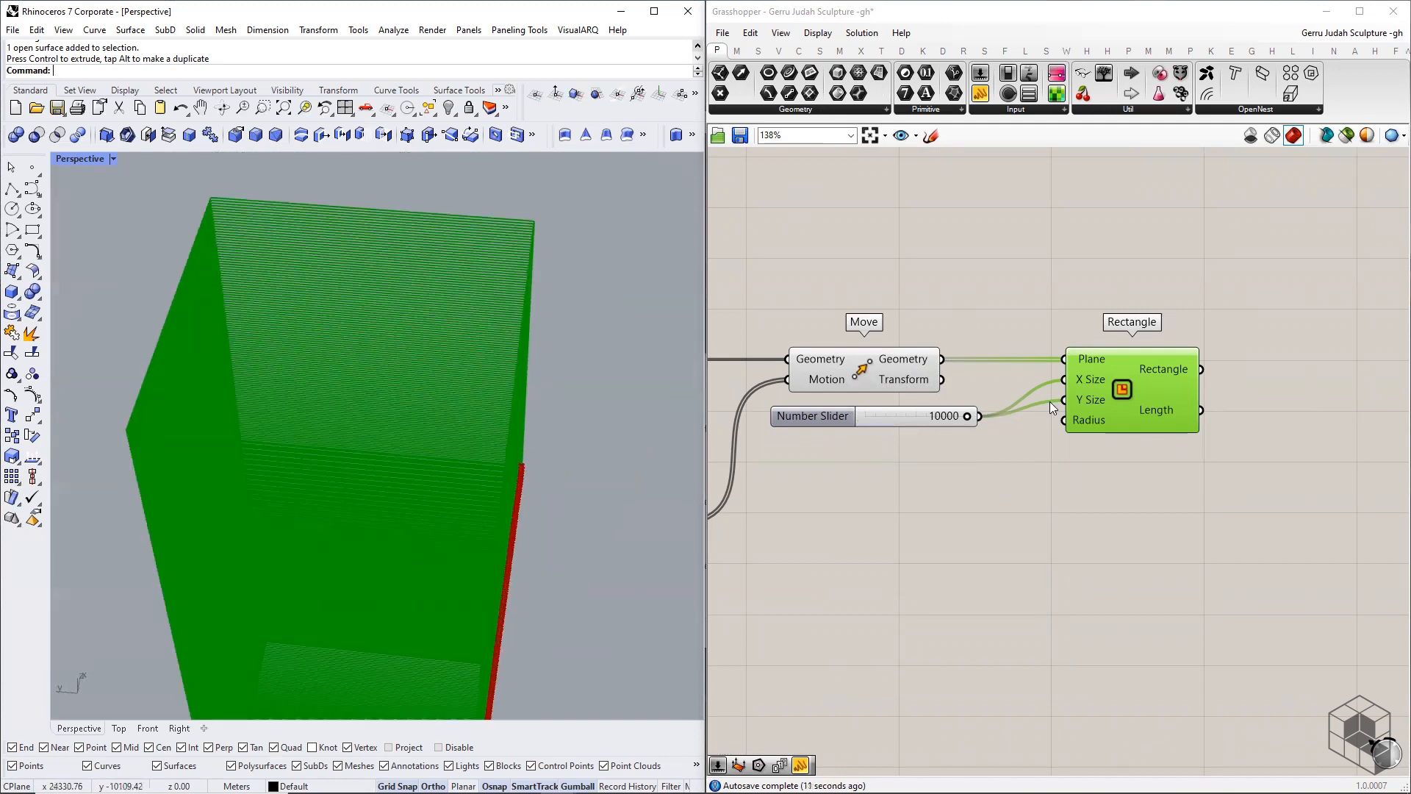
click(1052, 467)
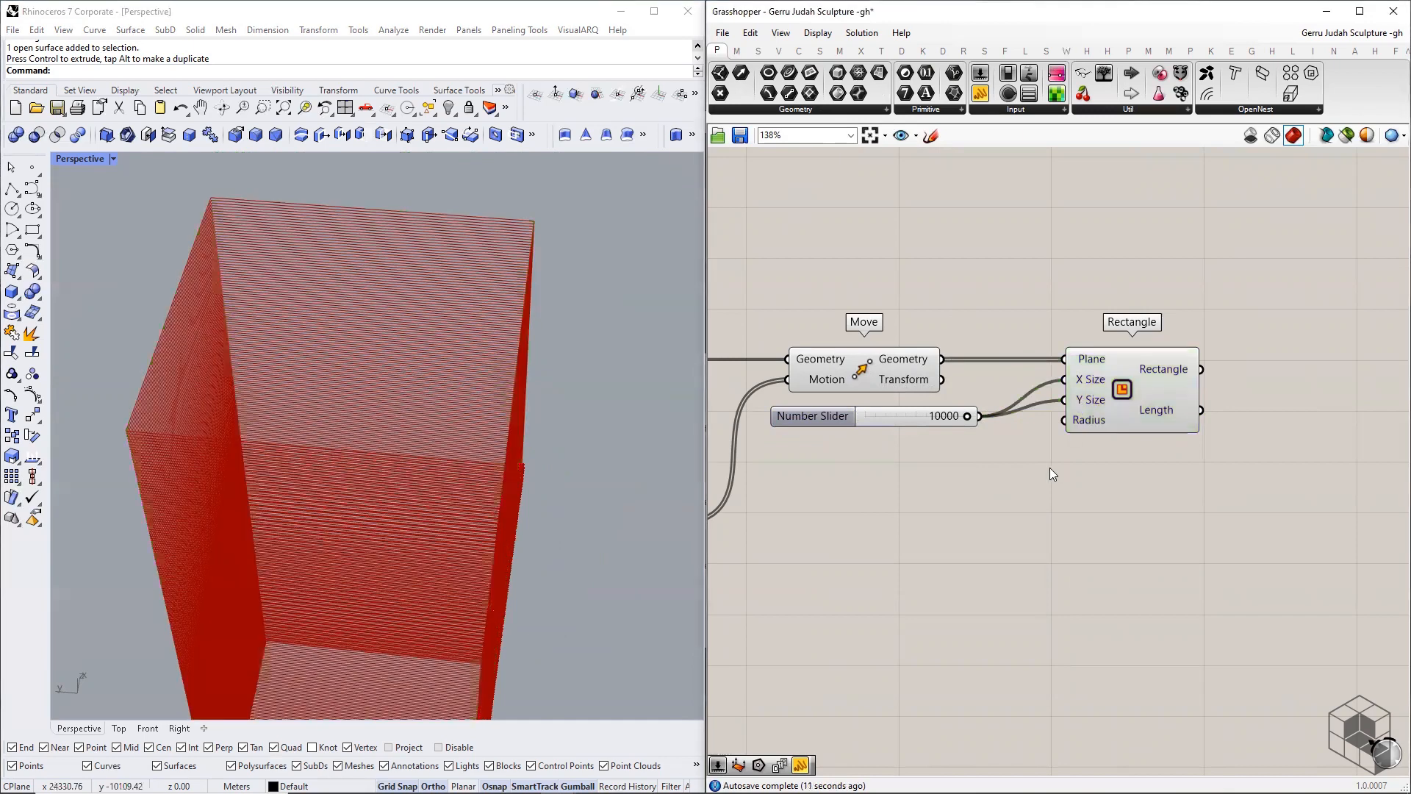
click(1121, 383)
key(Delete)
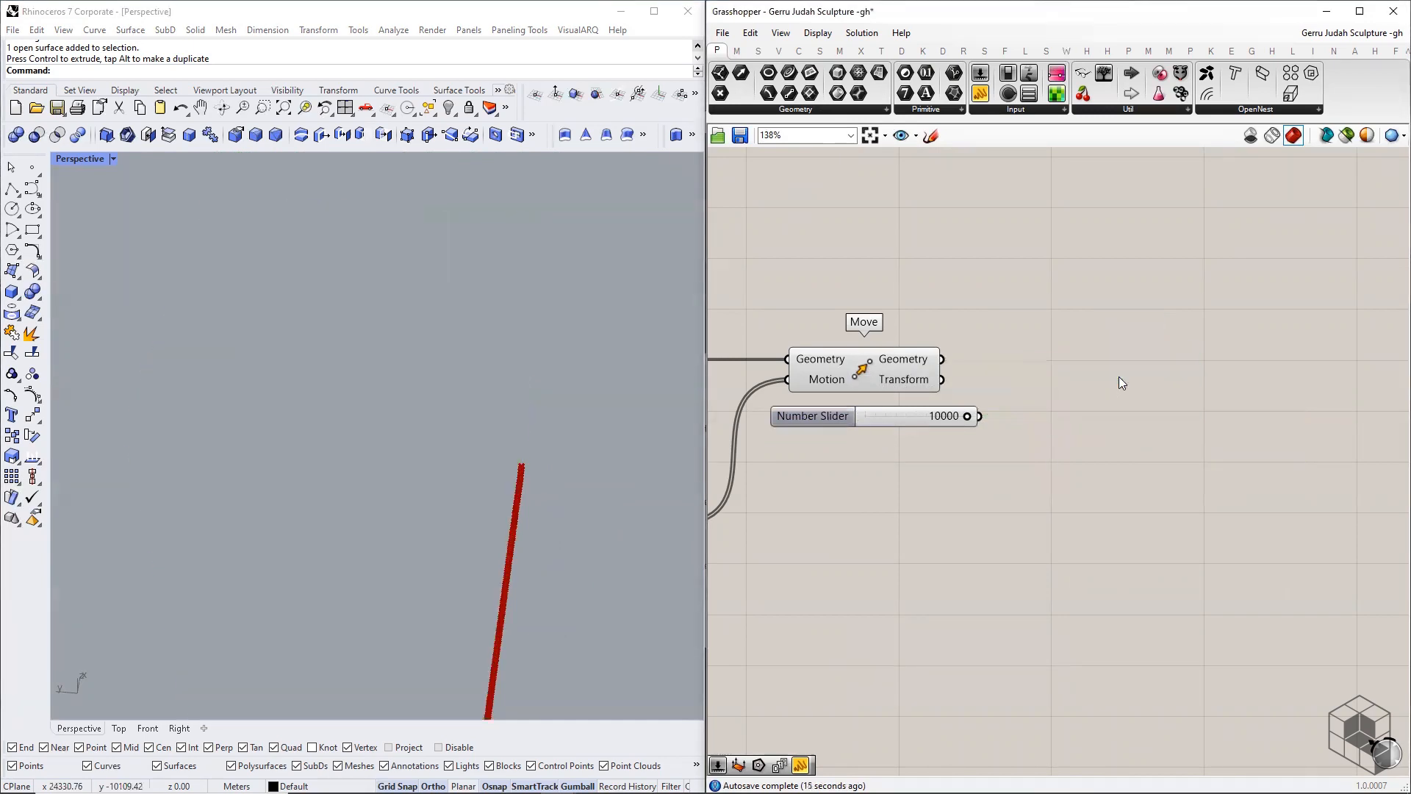
- Add a Polygon component beside Move, feeding the moved Geometry into Plane and the 10000 slider into Radius
click(837, 110)
click(801, 52)
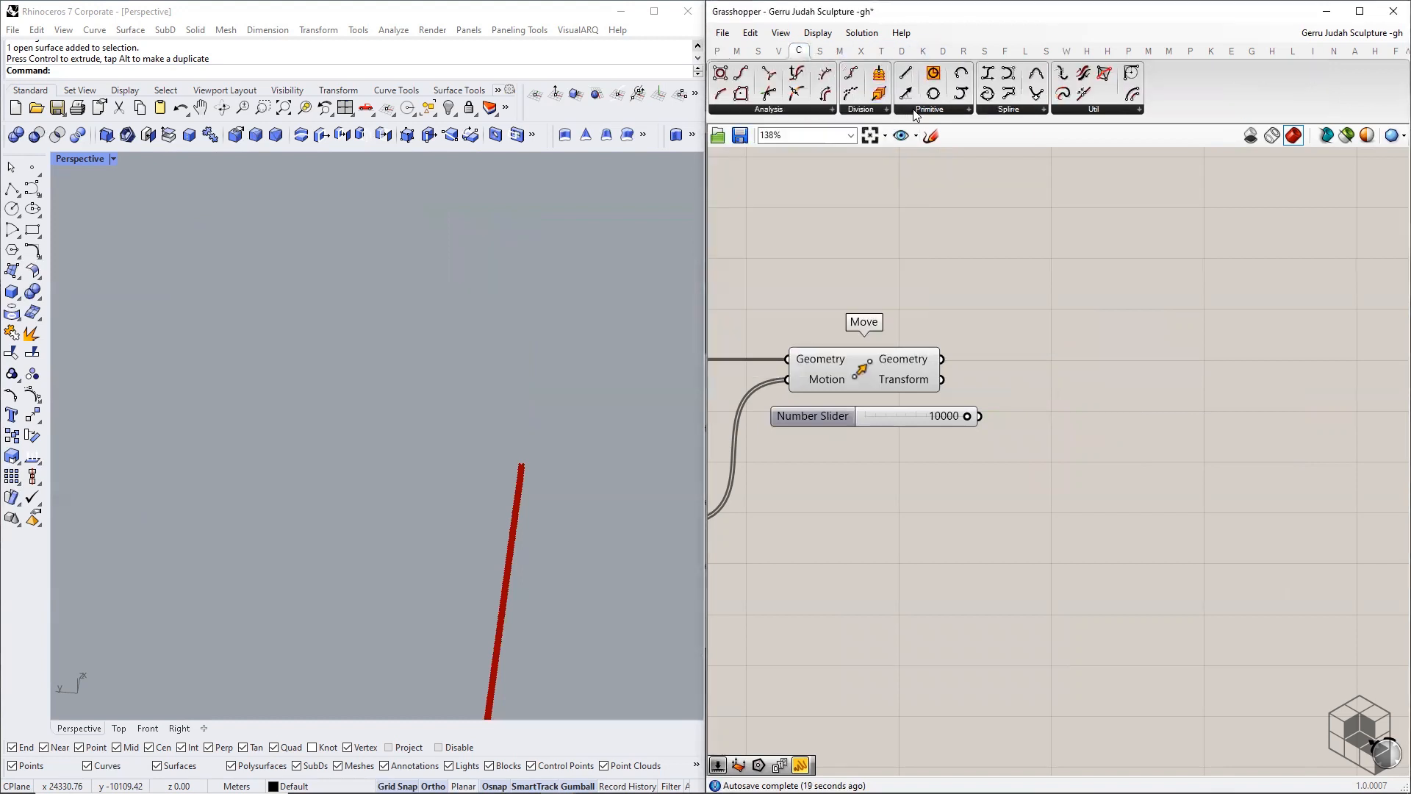
click(917, 112)
click(964, 385)
click(1096, 386)
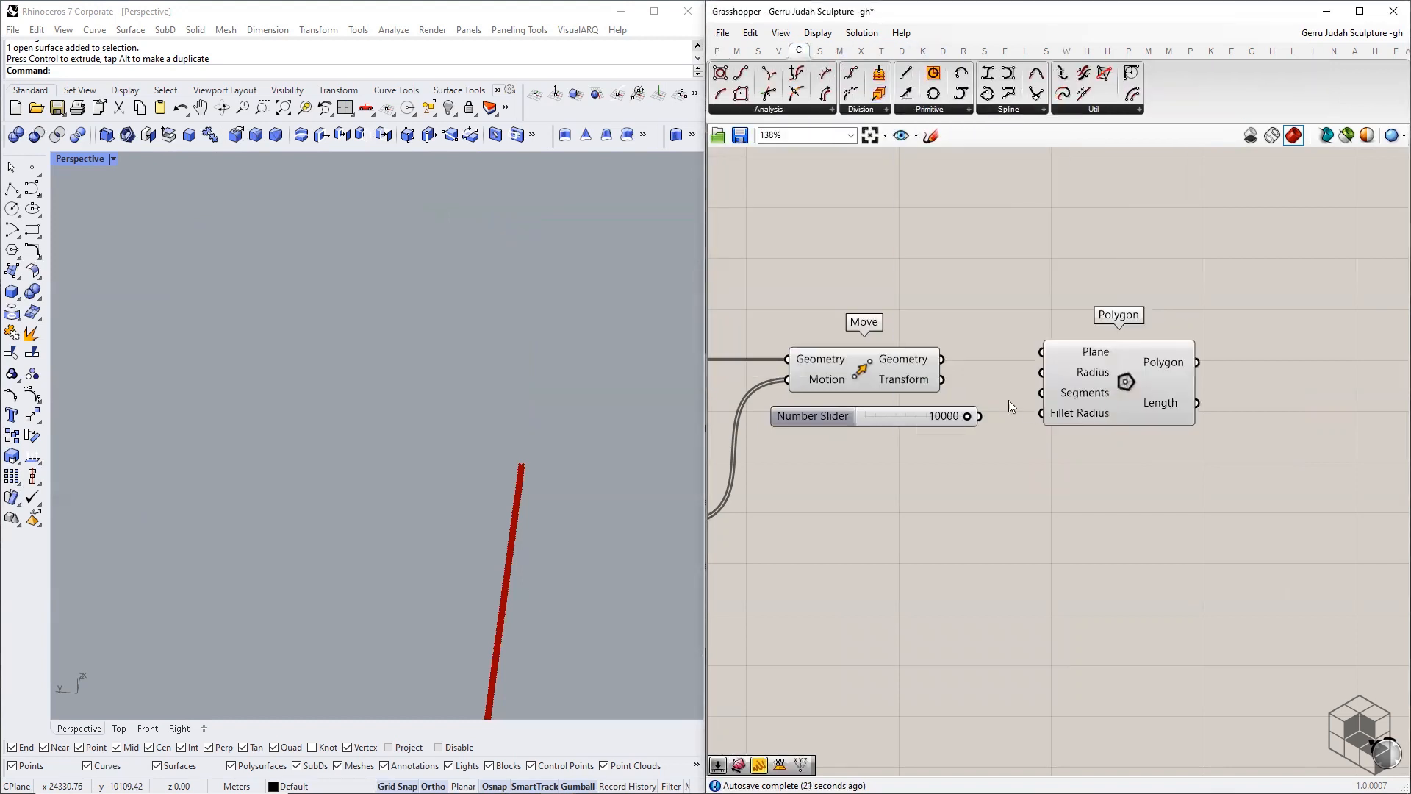
drag(941, 359, 1151, 379)
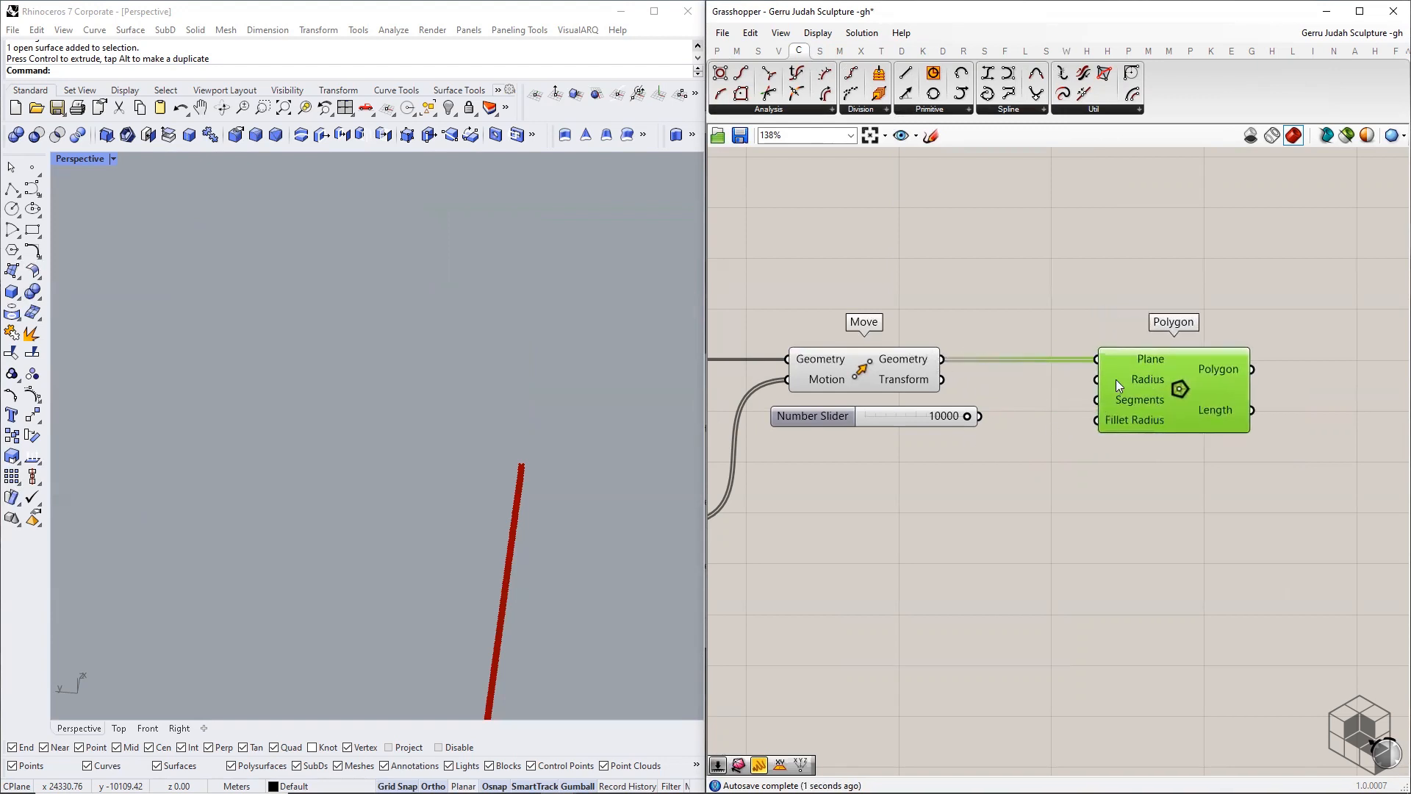
drag(978, 416, 1096, 379)
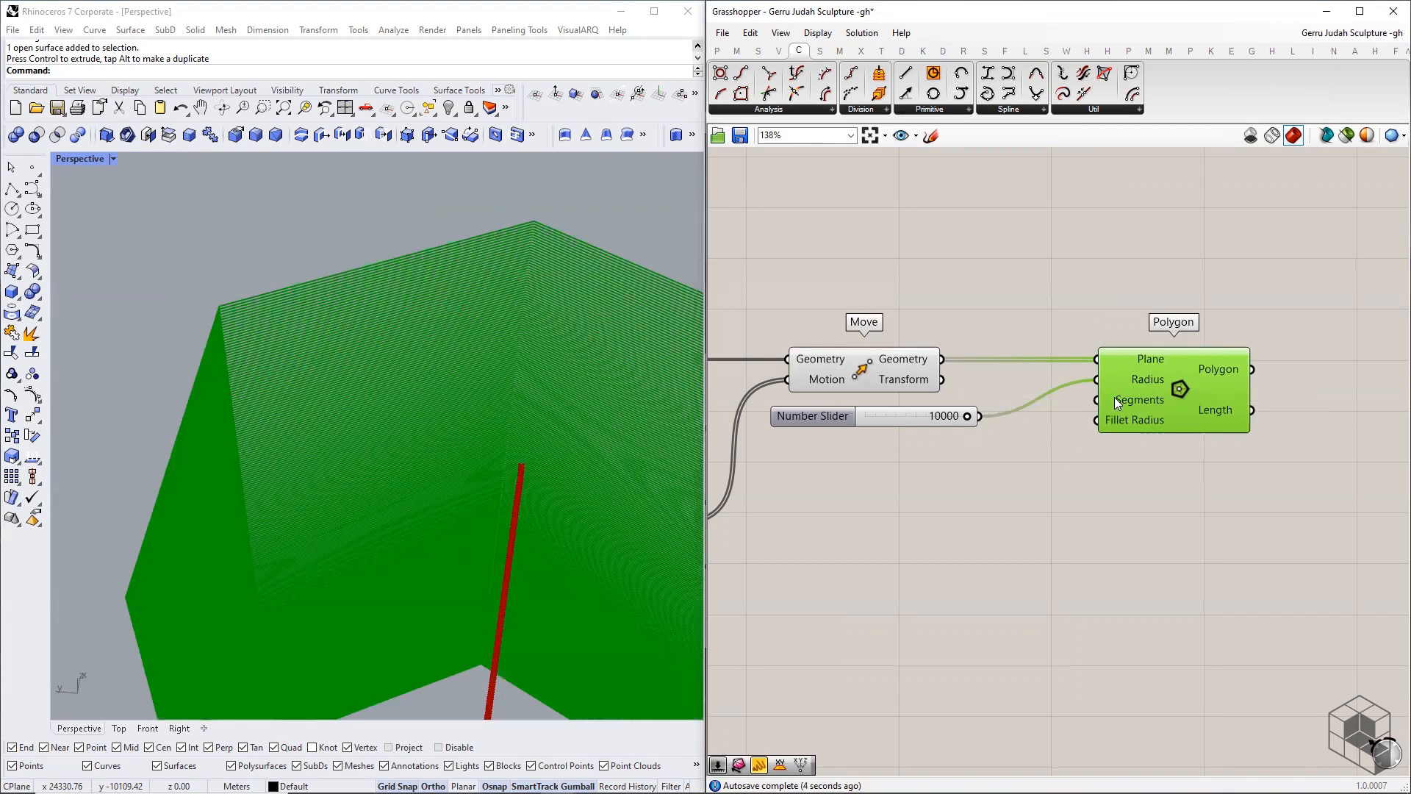
- Duplicate the radius slider, set the copy to 4 and connect it to the Segments input of Polygon
mouse_move(1114, 401)
click(925, 413)
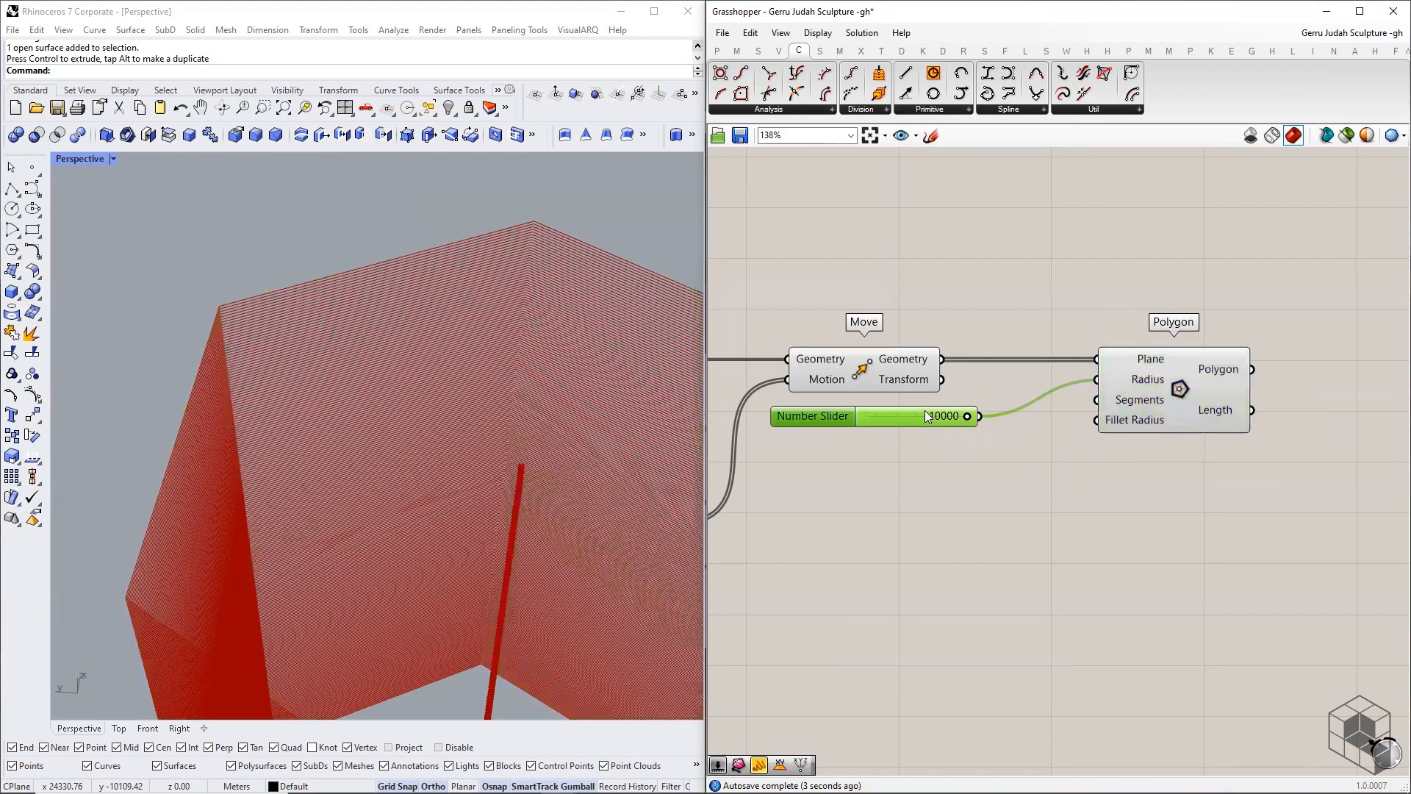
key(ctrl+c)
key(ctrl+v)
double_click(931, 433)
text(2)
key(BackSpace)
text(3)
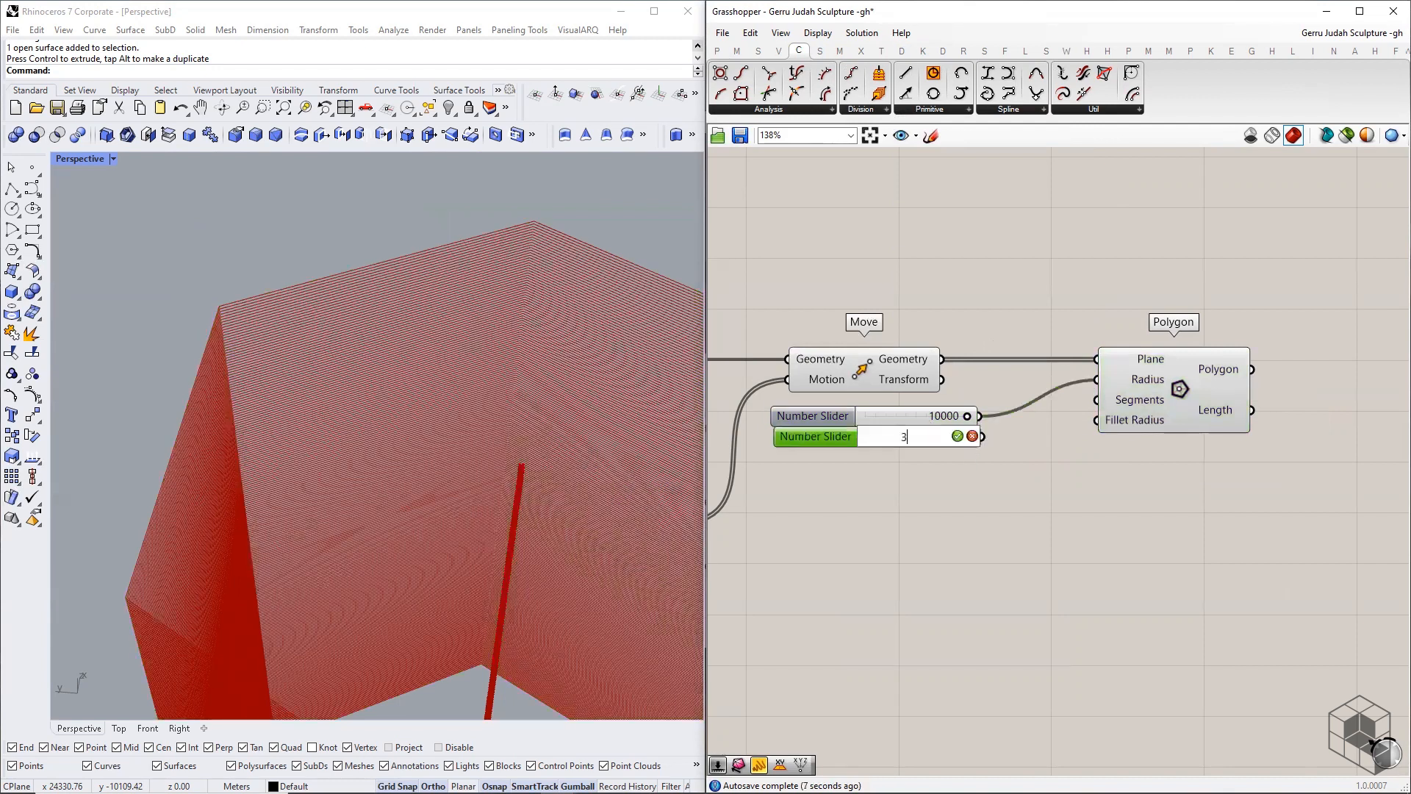
click(959, 437)
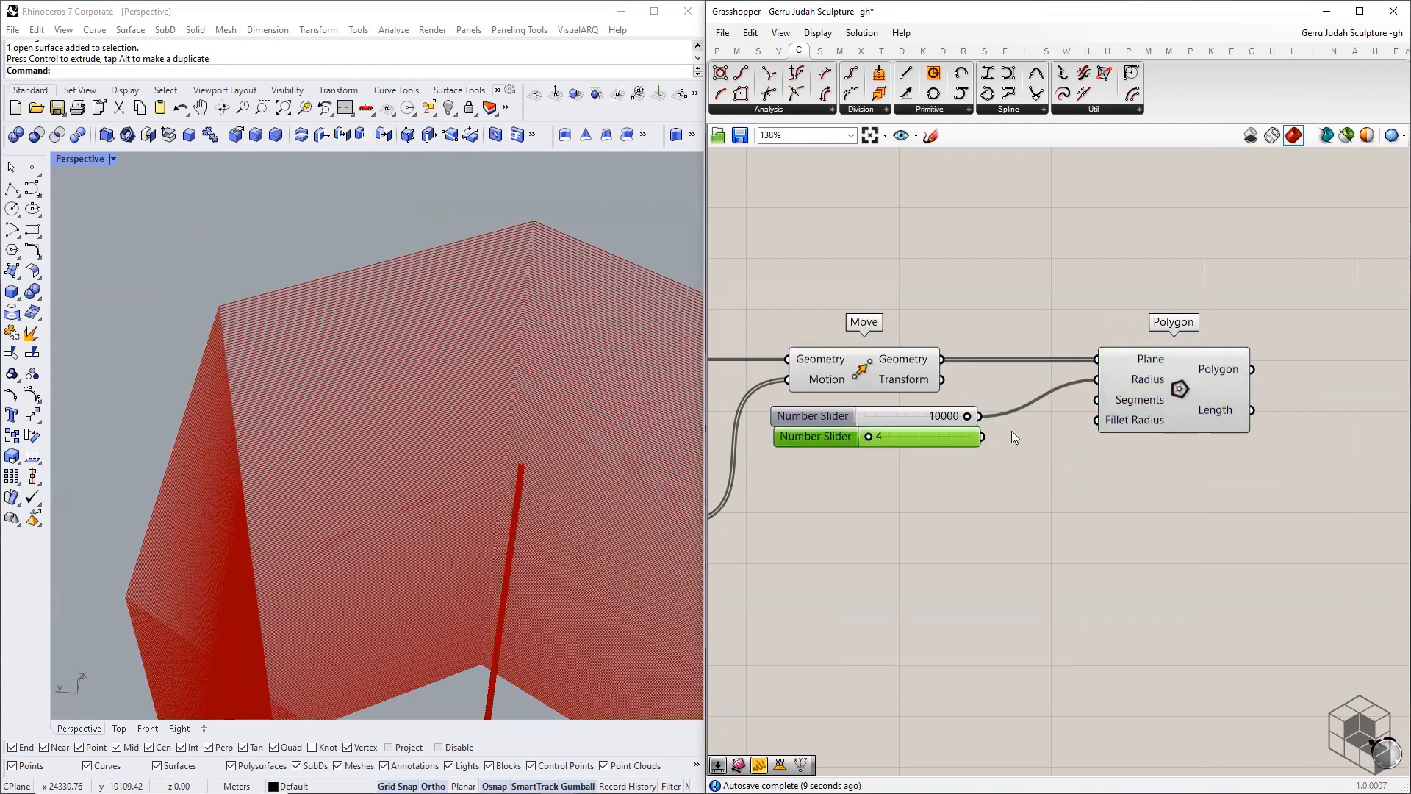
drag(982, 437, 1163, 395)
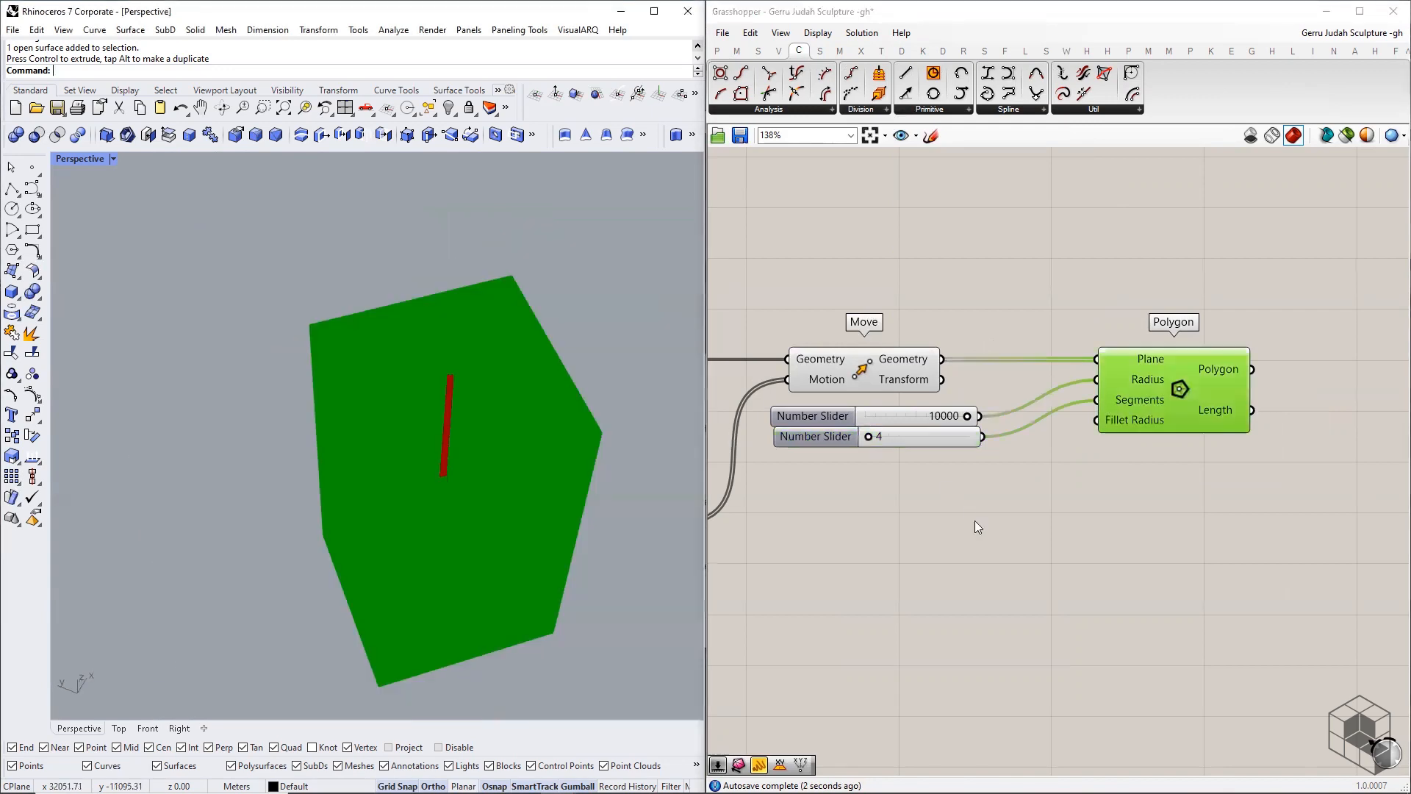
- Examine the stack of four-sided polygons from several angles in the Rhino viewport
click(975, 520)
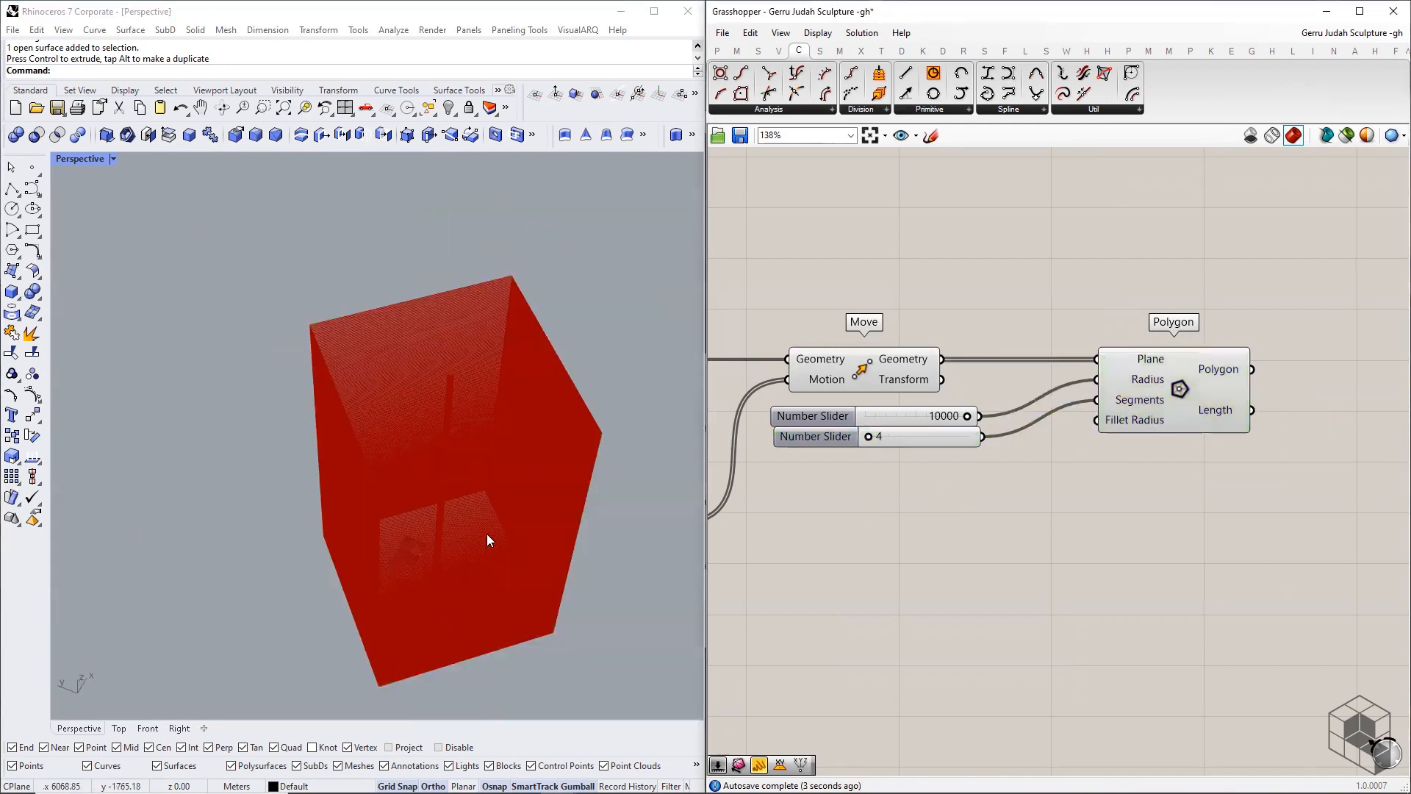
right_drag(487, 534, 529, 466)
scroll(549, 211, up, 5)
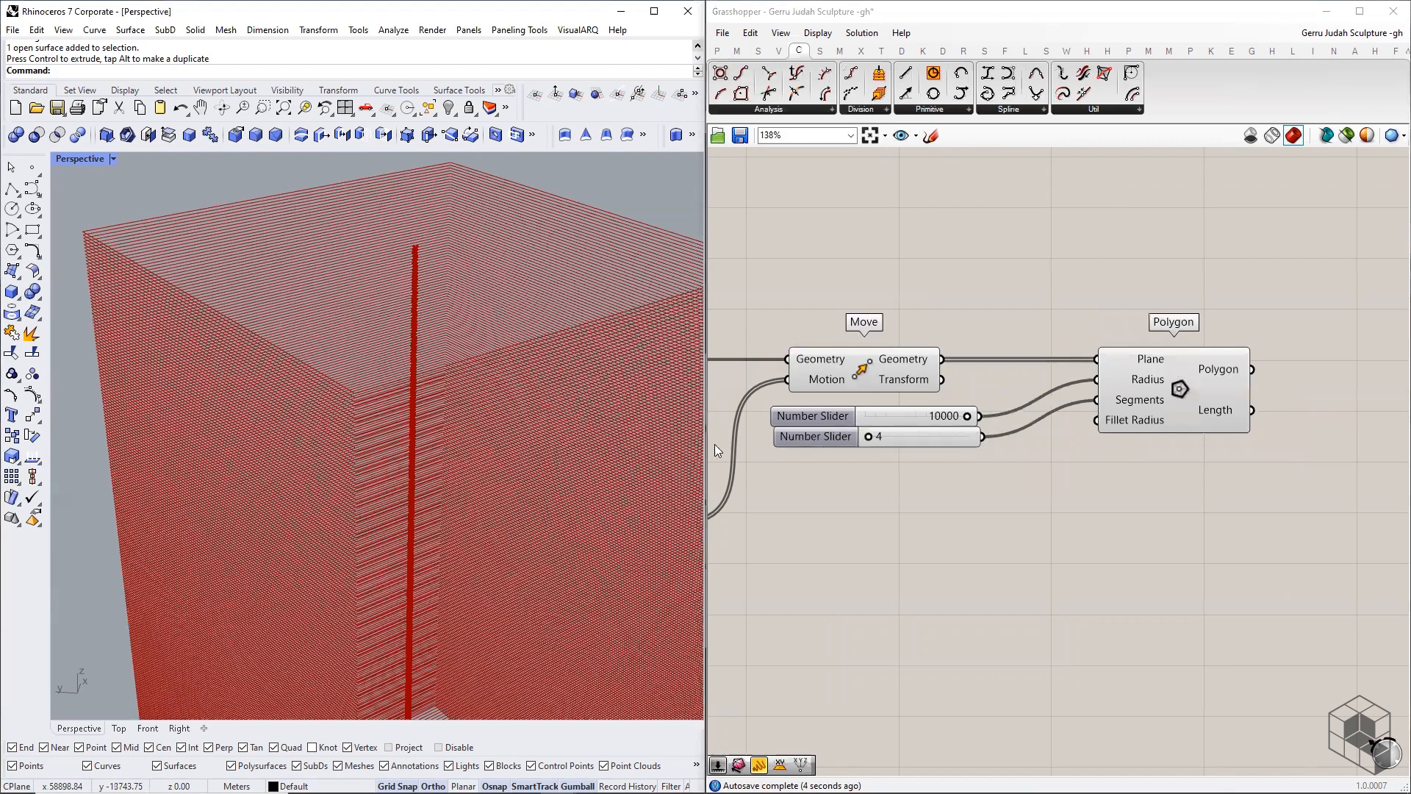
scroll(714, 444, up, 3)
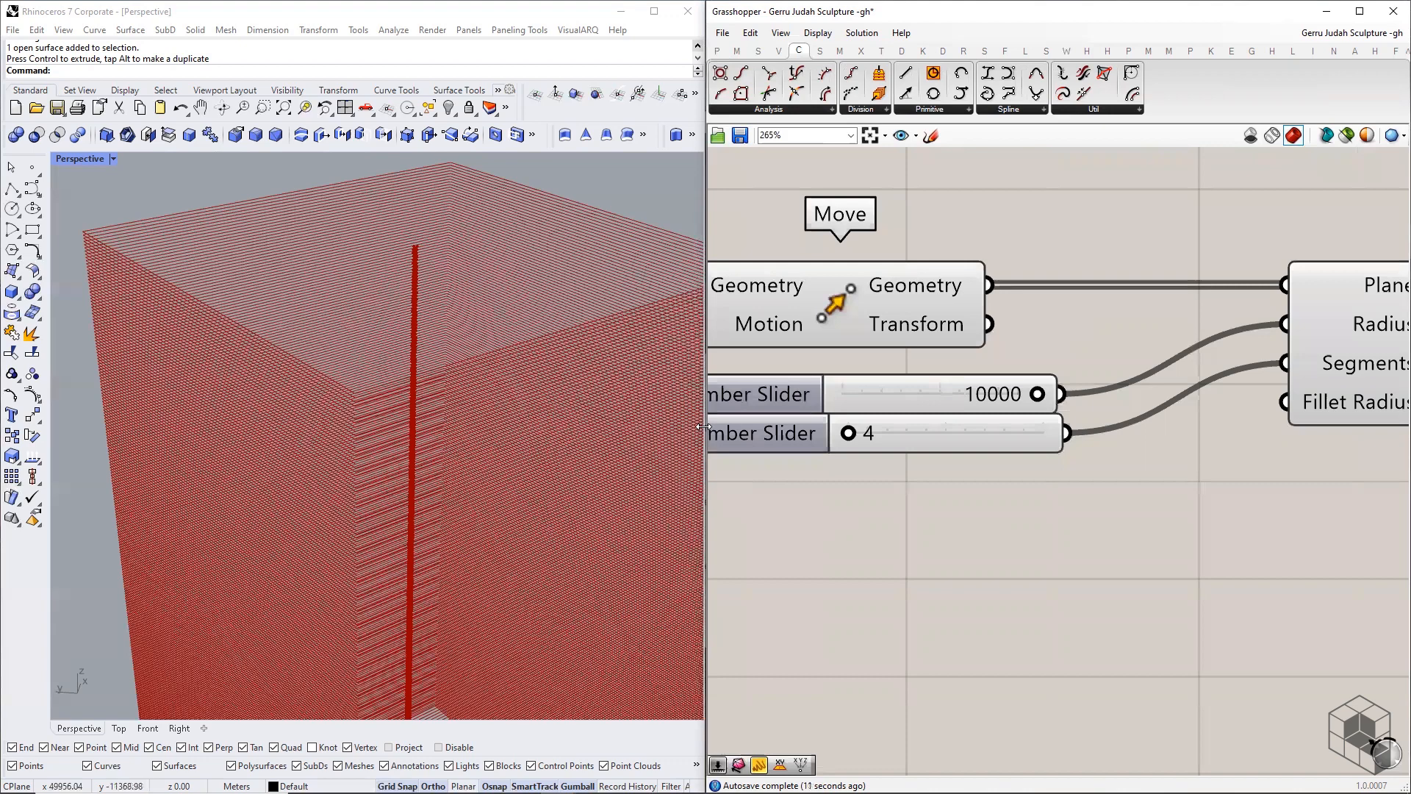
scroll(485, 386, down, 5)
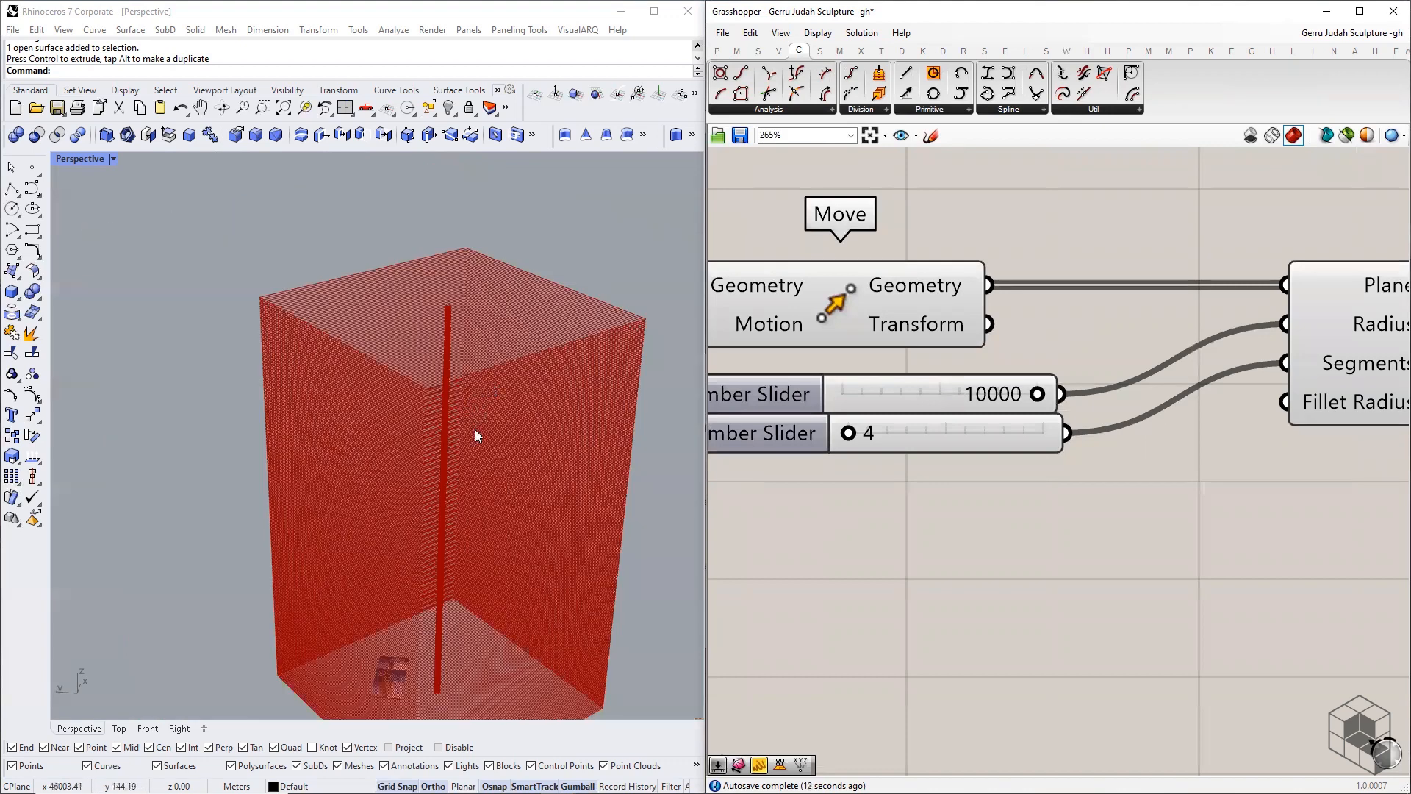
right_drag(461, 308, 455, 373)
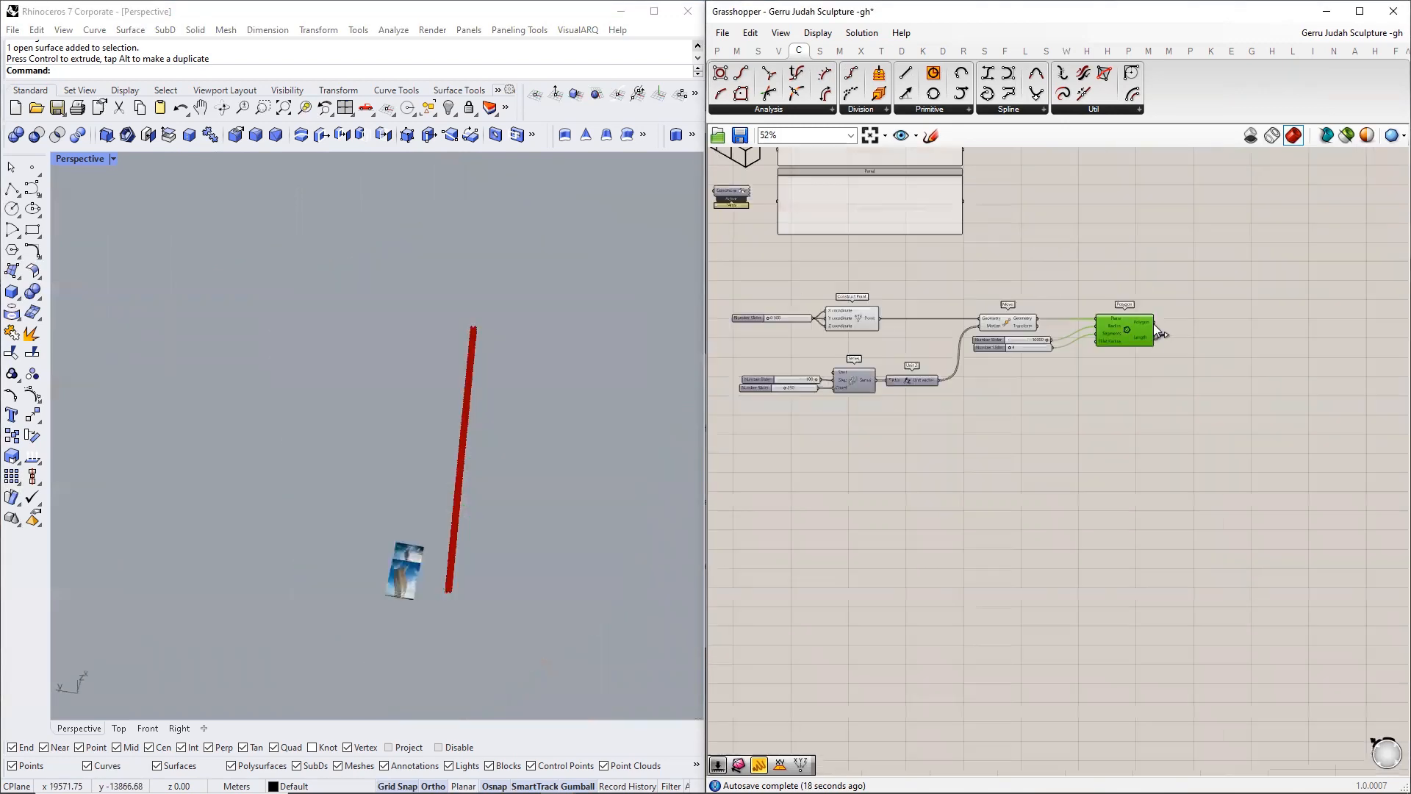
- Turn off the preview of the definition's components and inspect the sculpture reference image in the Rhino viewport
drag(1059, 280, 728, 403)
middle_click(917, 397)
click(917, 397)
scroll(412, 600, up, 5)
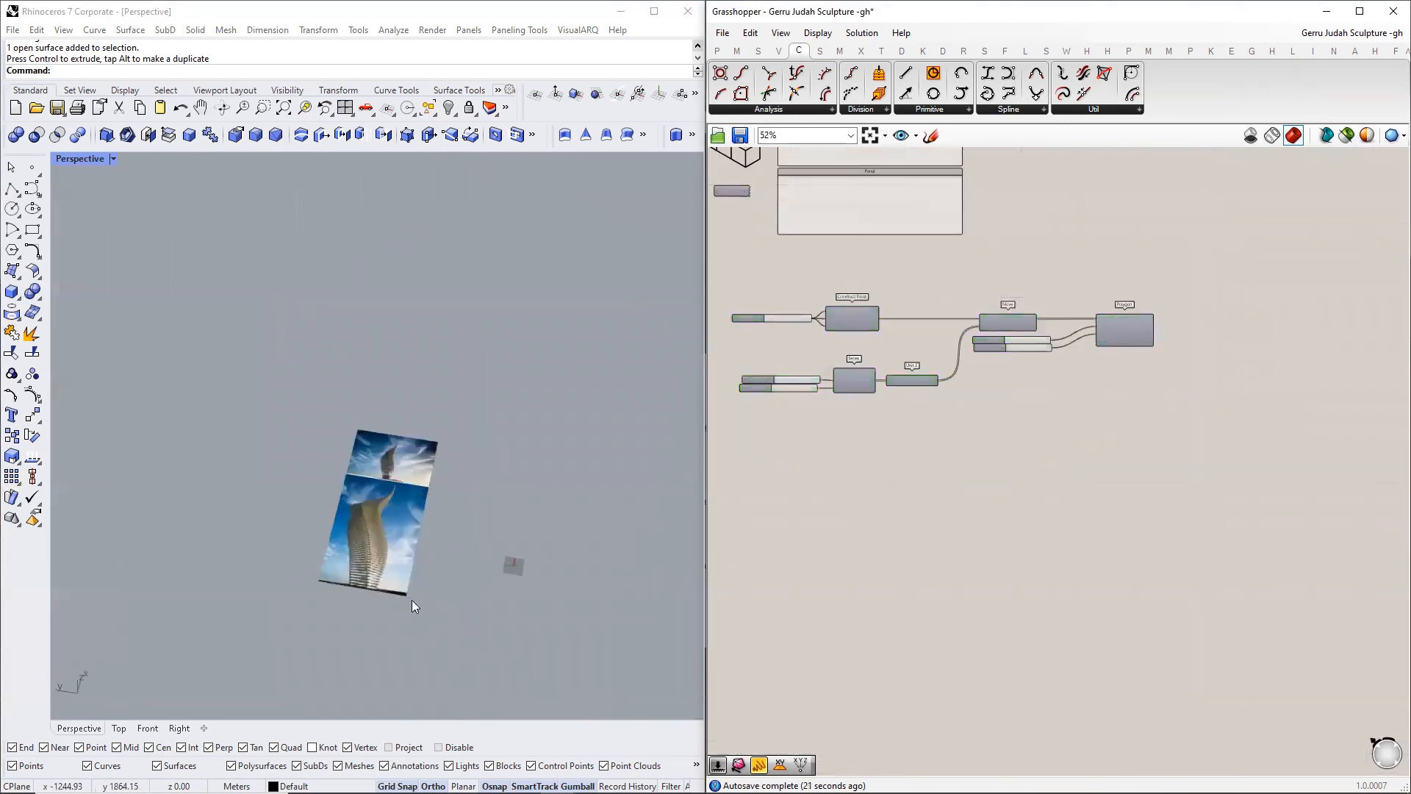
scroll(357, 516, down, 5)
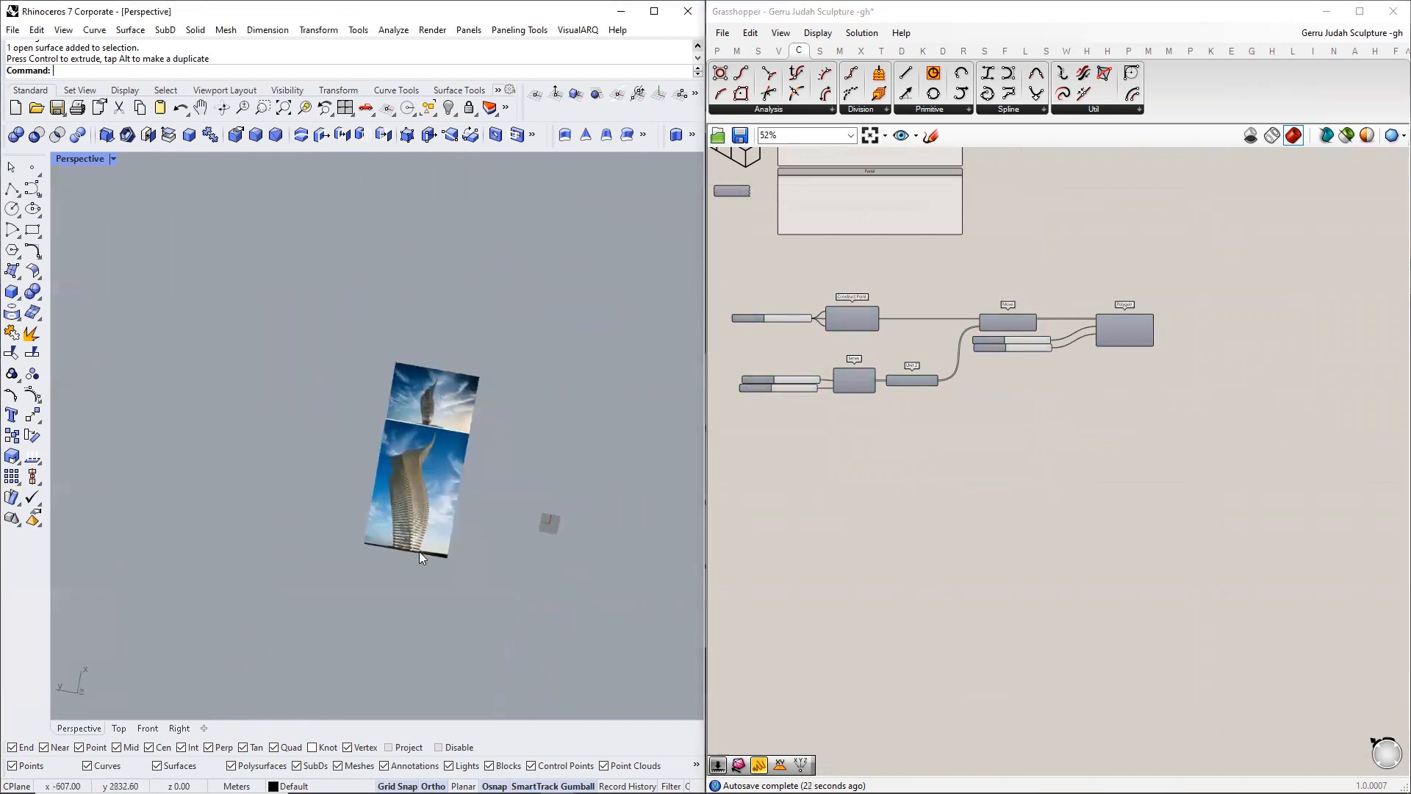
scroll(419, 552, up, 3)
scroll(407, 522, up, 3)
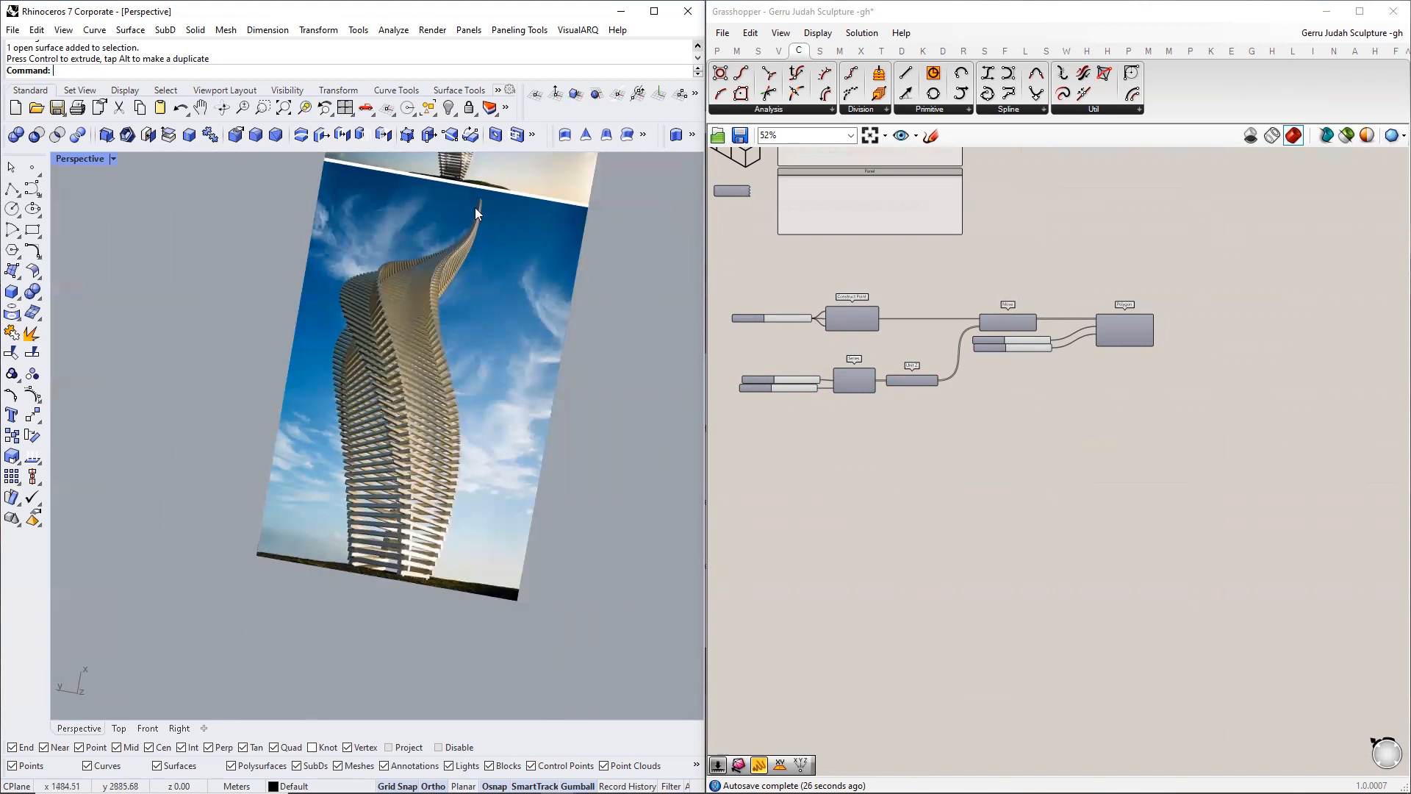
- Align the radius slider with the segments slider, and the Series step slider with the count slider
scroll(1106, 330, up, 4)
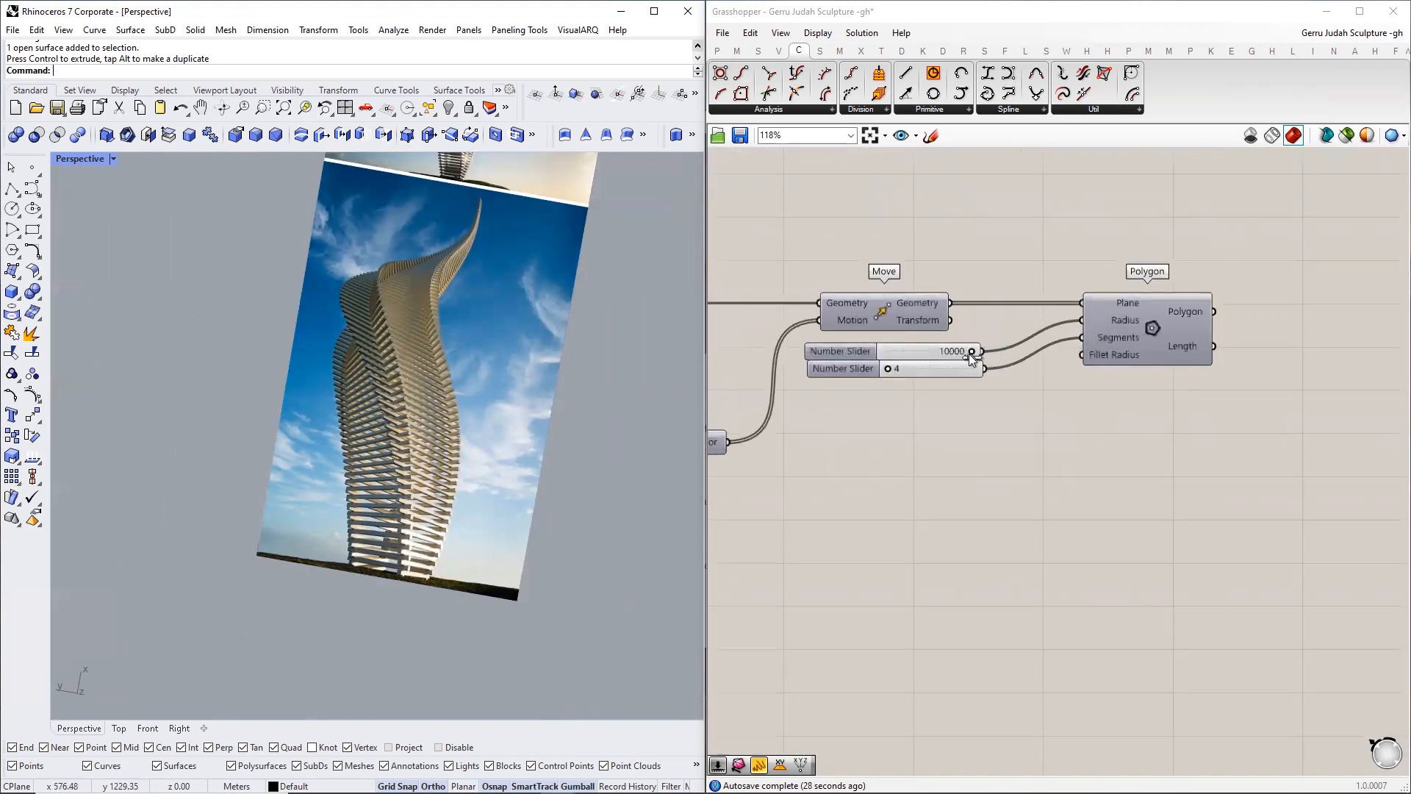
click(942, 338)
drag(941, 337, 931, 351)
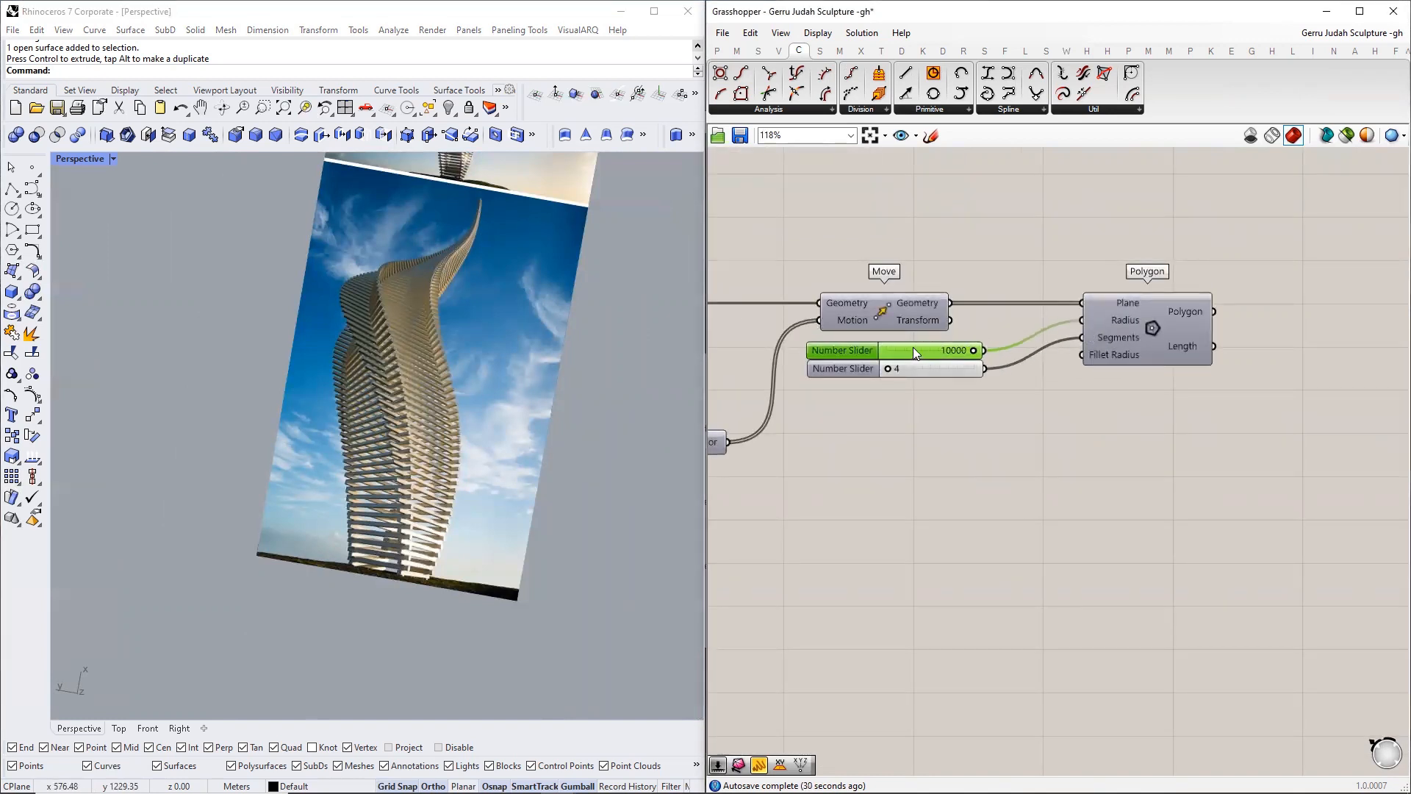
scroll(1078, 379, down, 2)
right_drag(1041, 405, 1137, 386)
scroll(867, 383, up, 3)
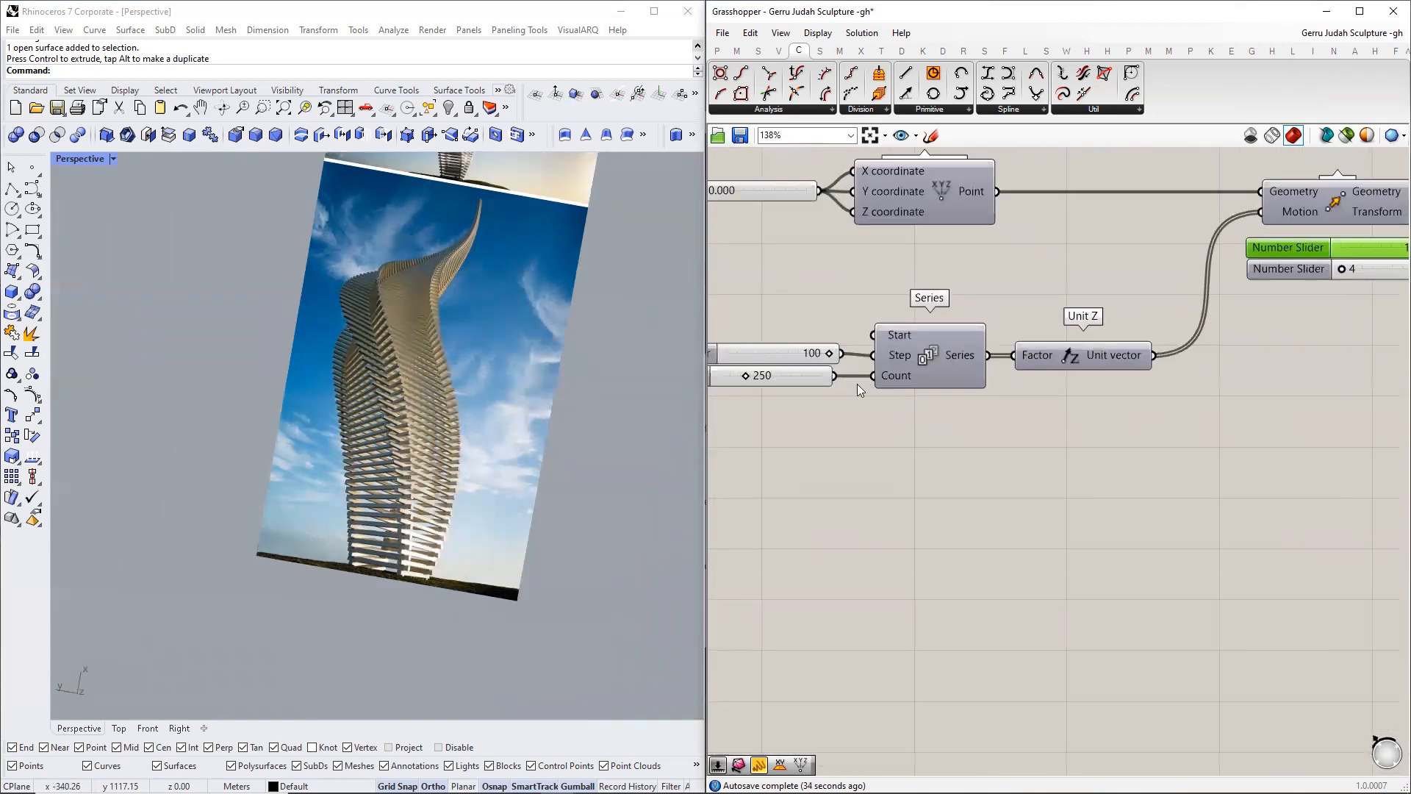
drag(792, 353, 786, 356)
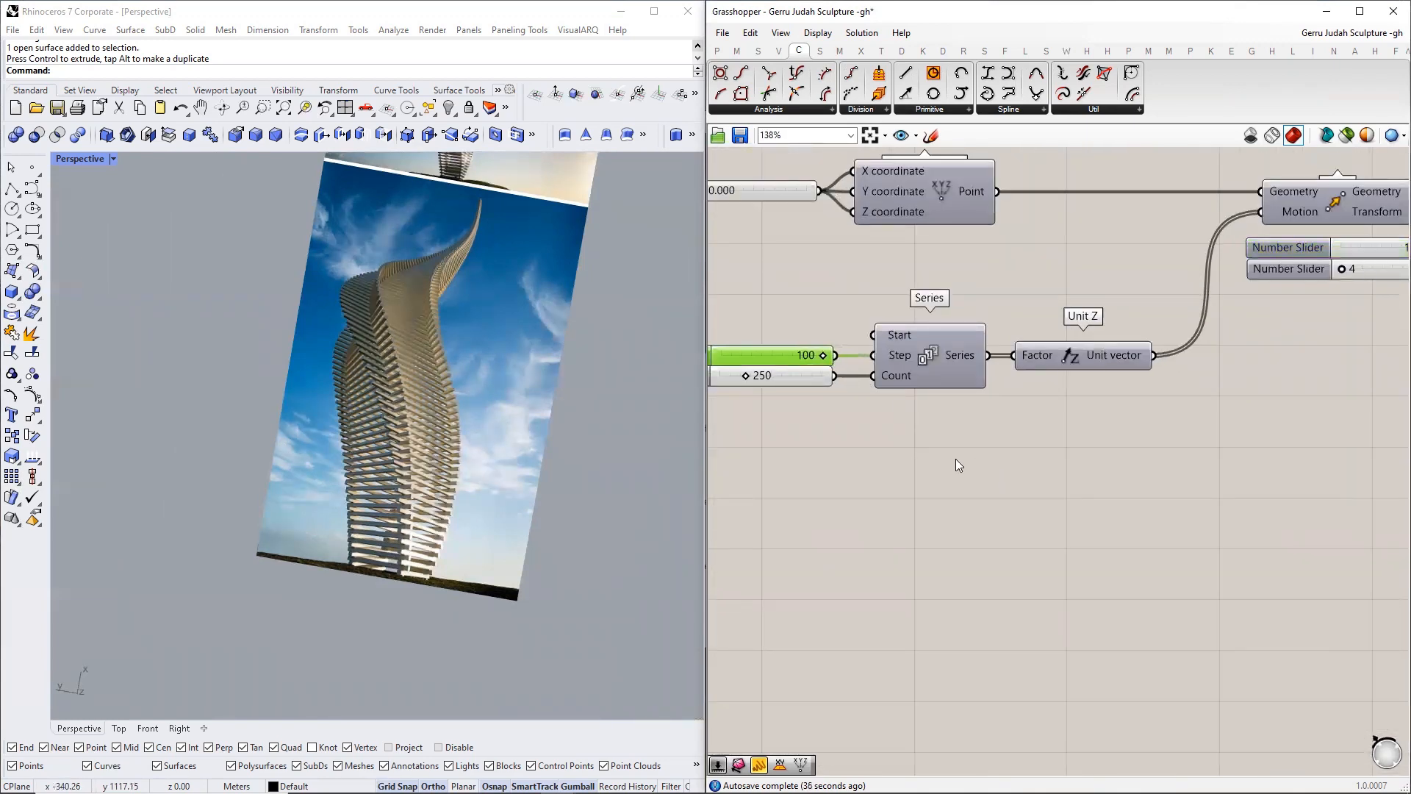
- Add a Range component below Series
scroll(913, 439, down, 2)
scroll(912, 439, up, 3)
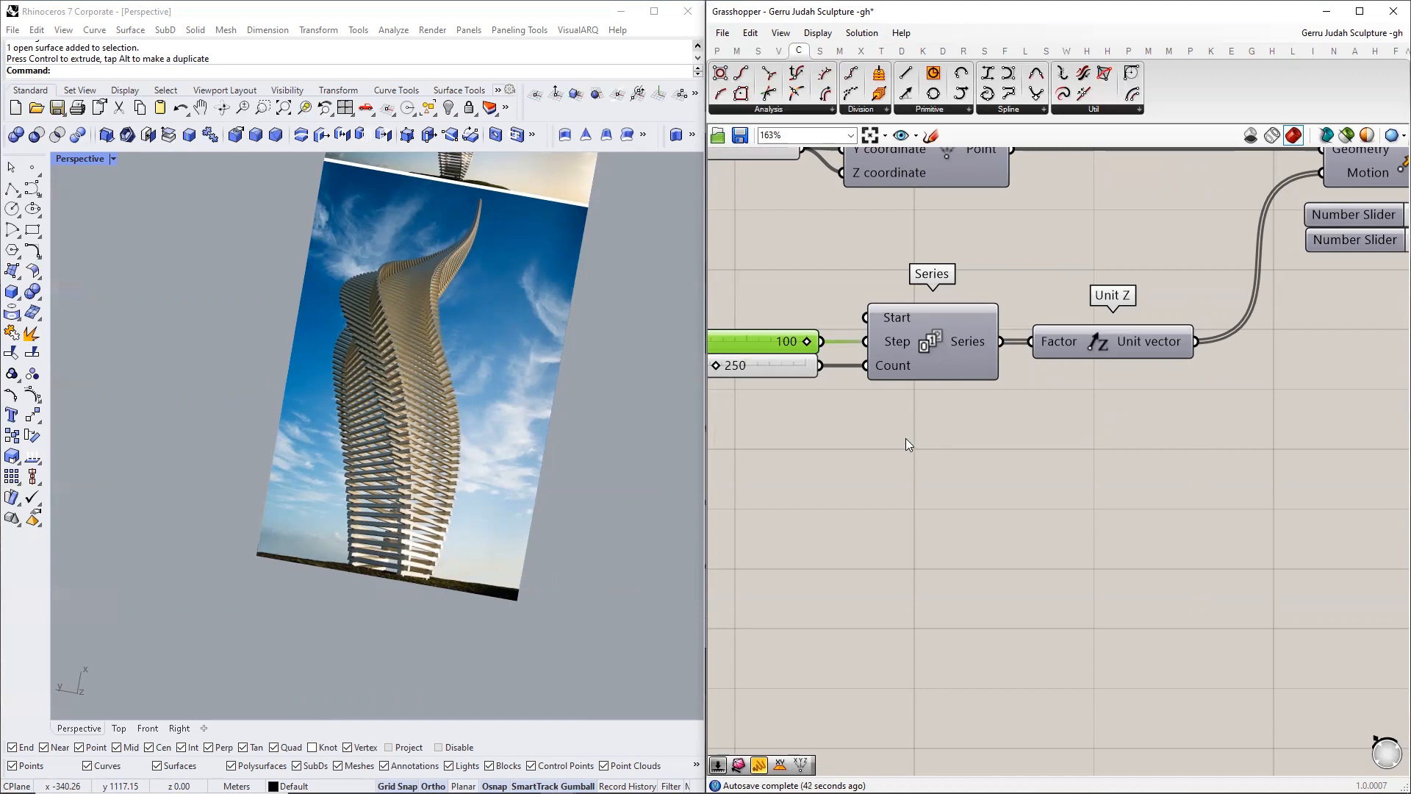
click(761, 50)
click(986, 110)
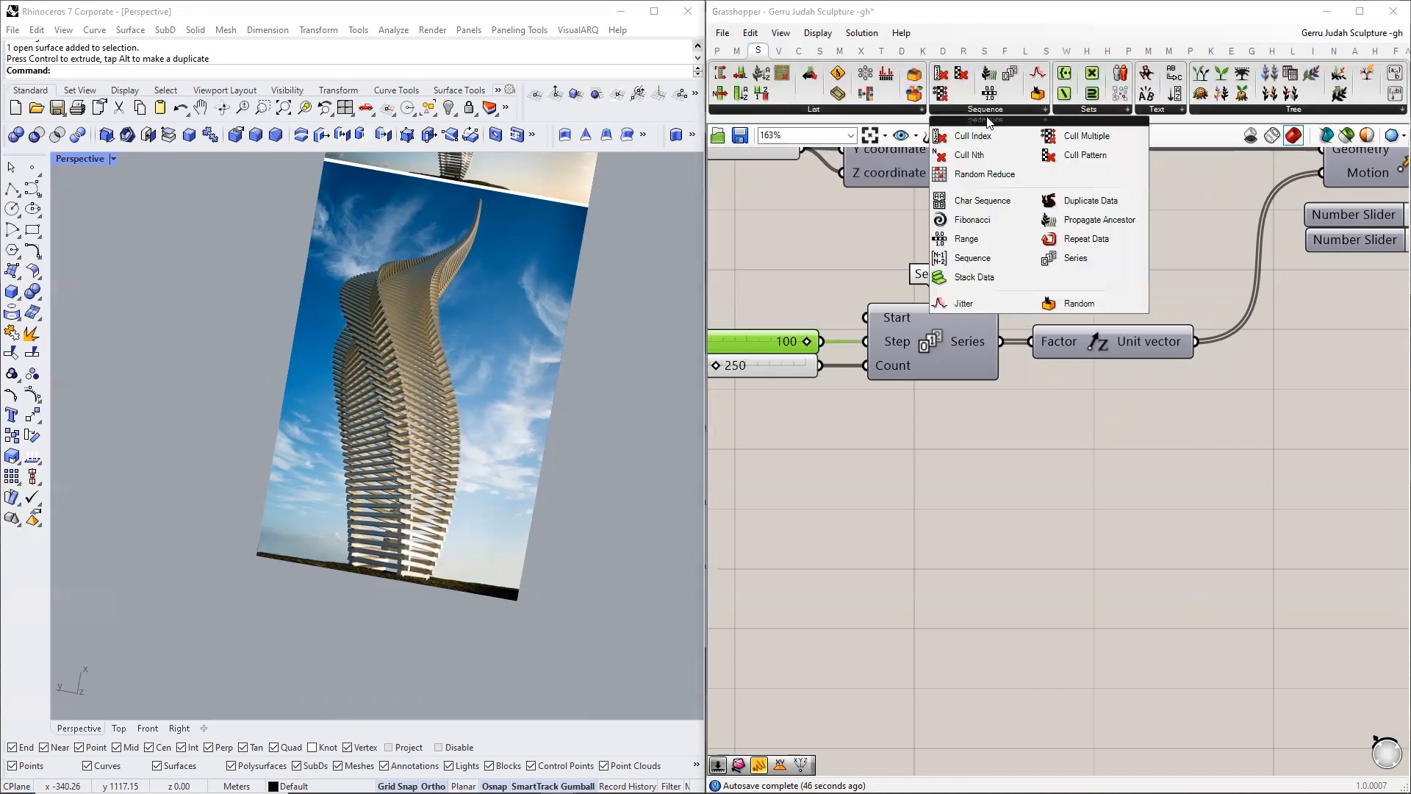
drag(966, 239, 937, 482)
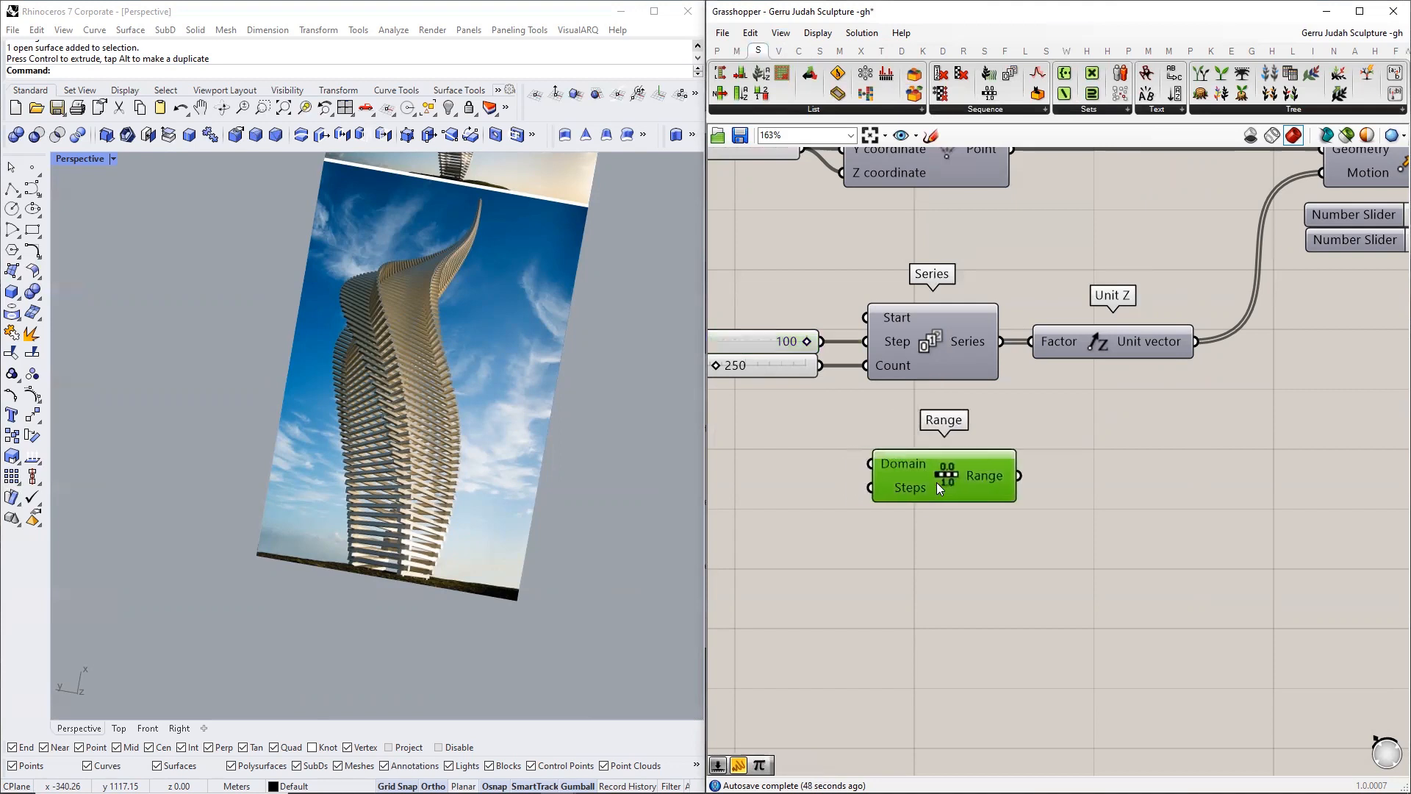
- Connect the Series count slider to the Steps input of Range and check the values Range outputs
right_drag(938, 482, 1060, 448)
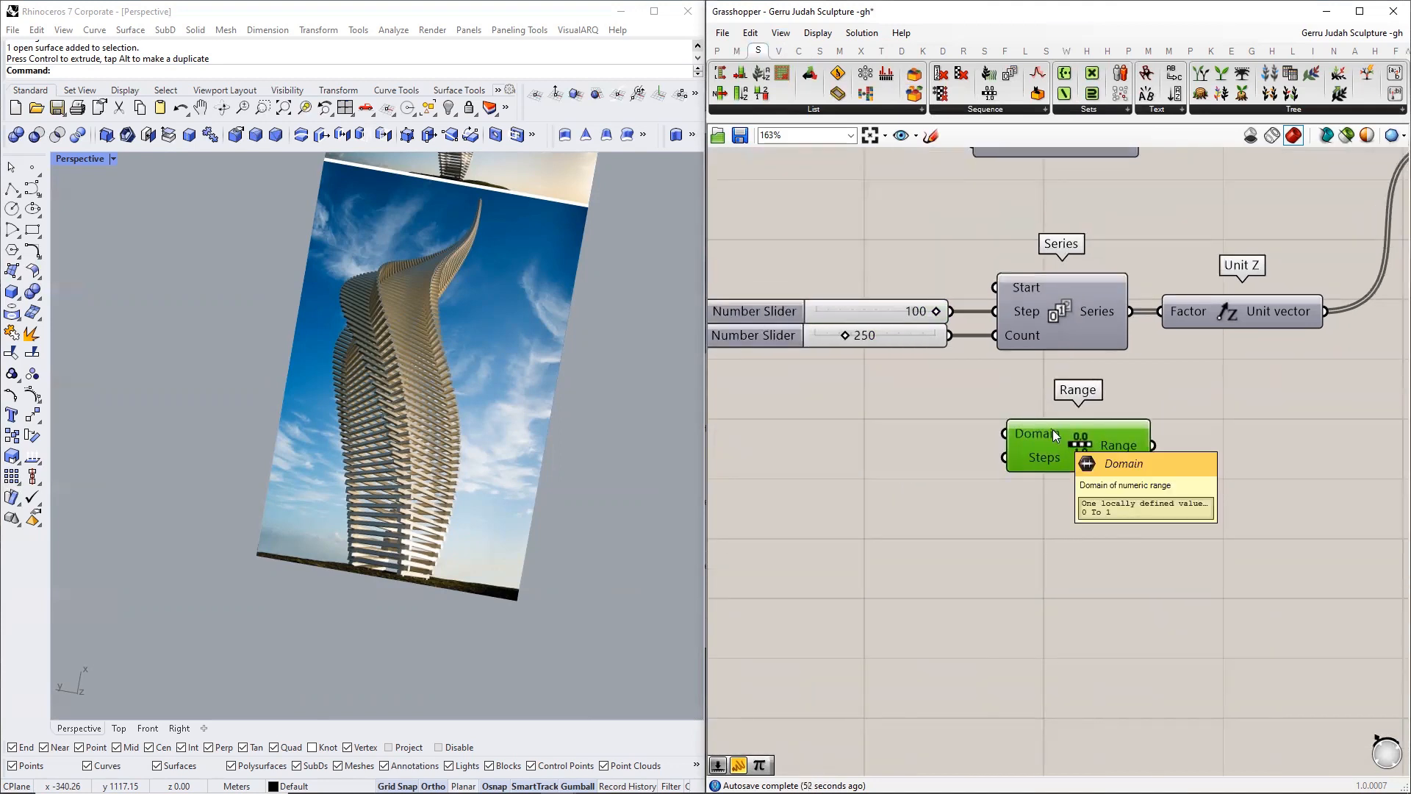
right_drag(965, 352, 900, 353)
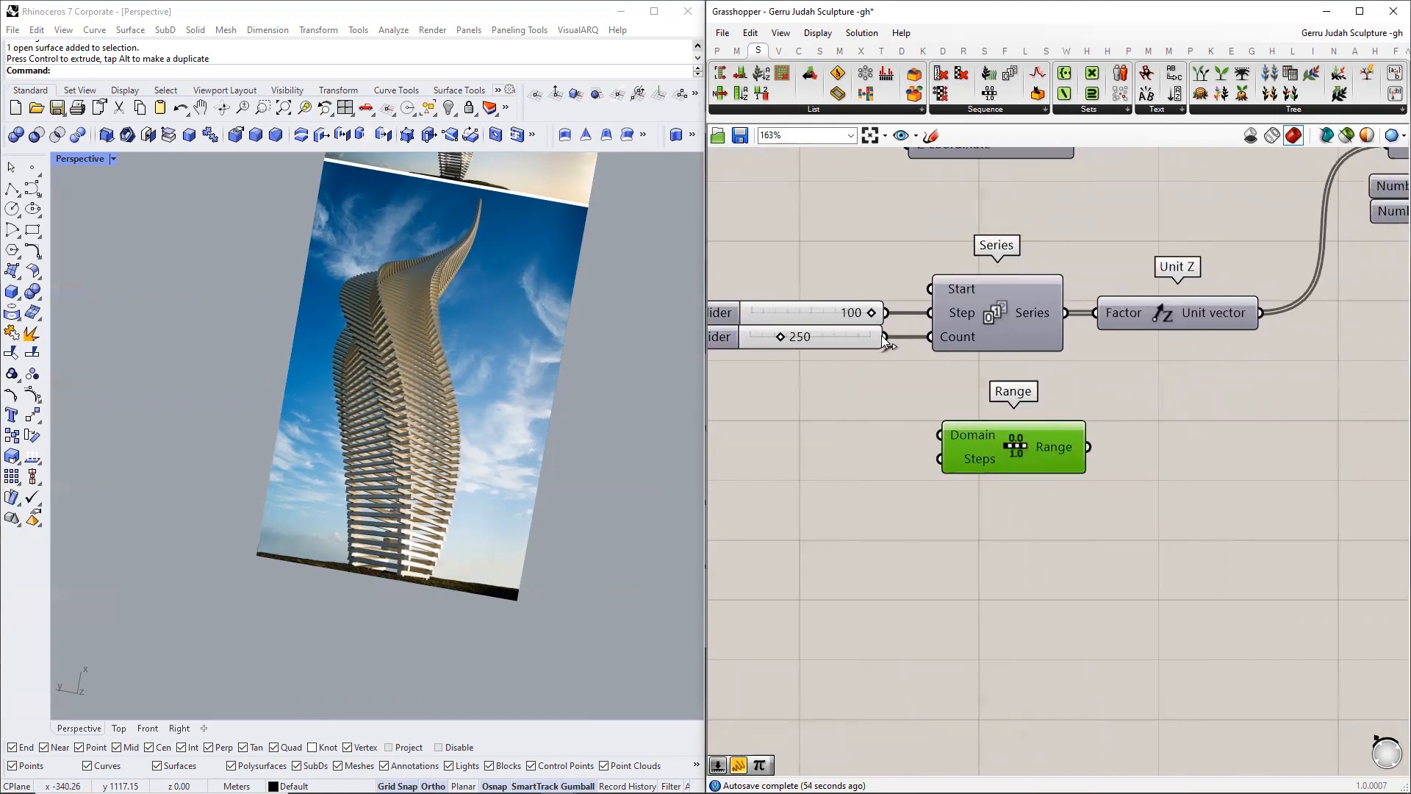
drag(884, 338, 947, 469)
scroll(959, 469, up, 3)
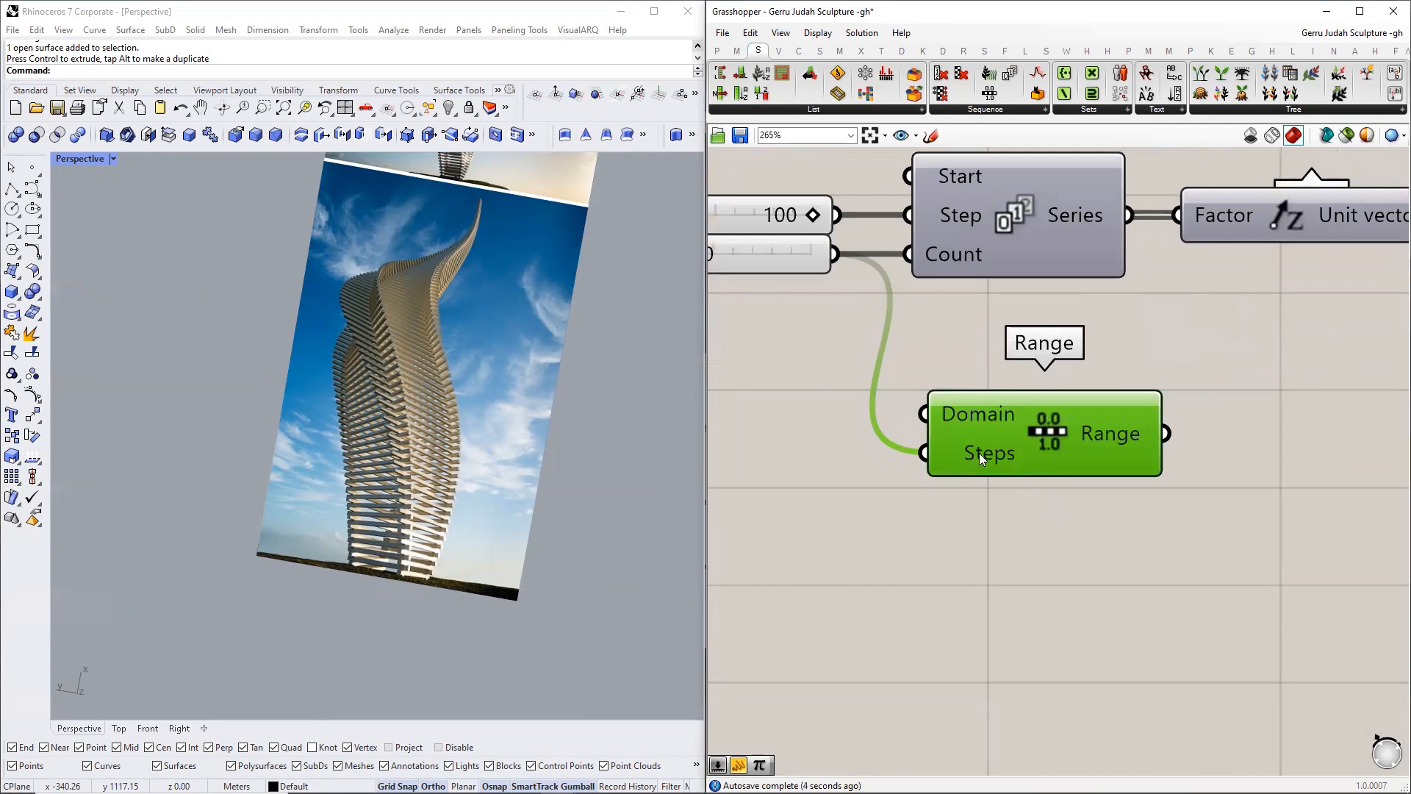
scroll(980, 453, up, 3)
scroll(982, 450, down, 3)
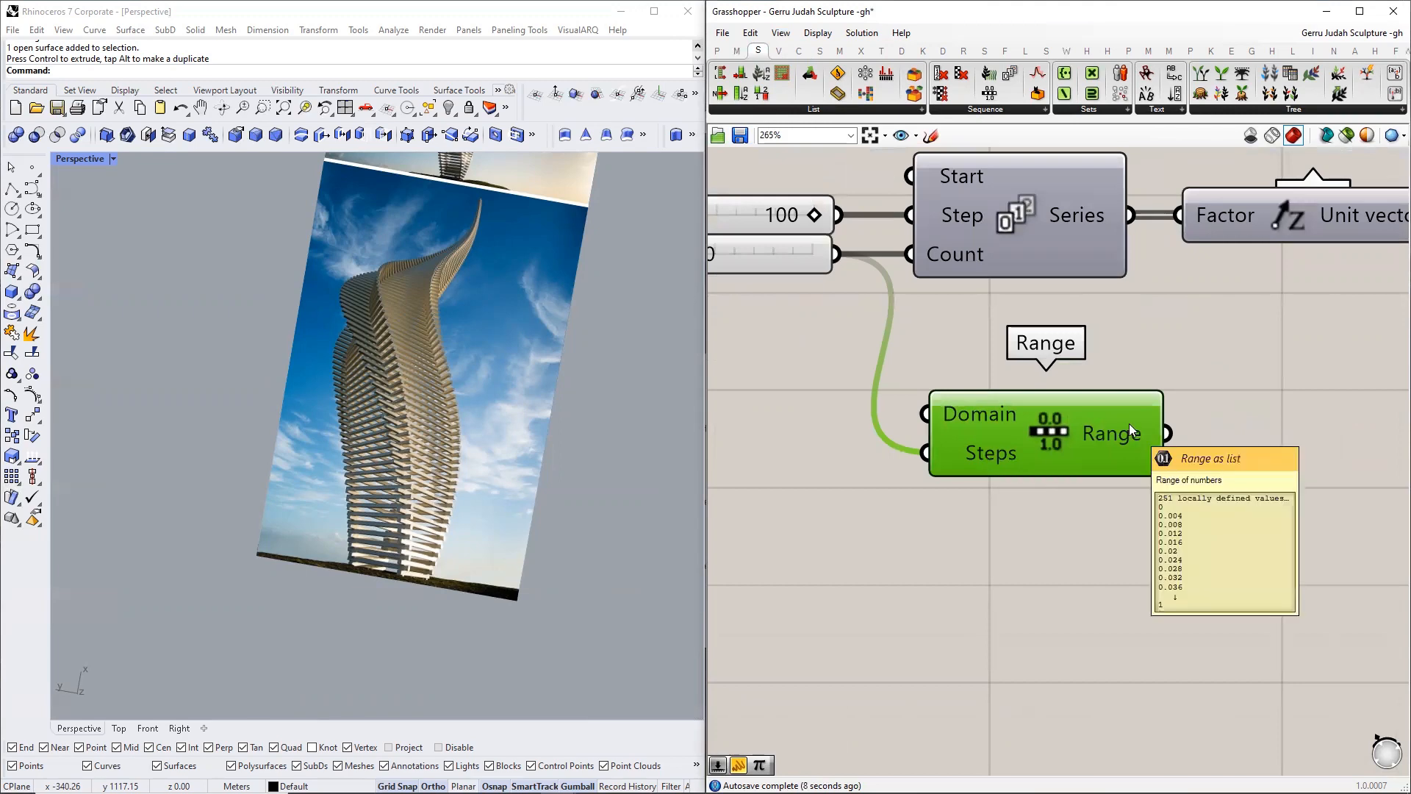
scroll(992, 456, up, 3)
scroll(1029, 441, down, 3)
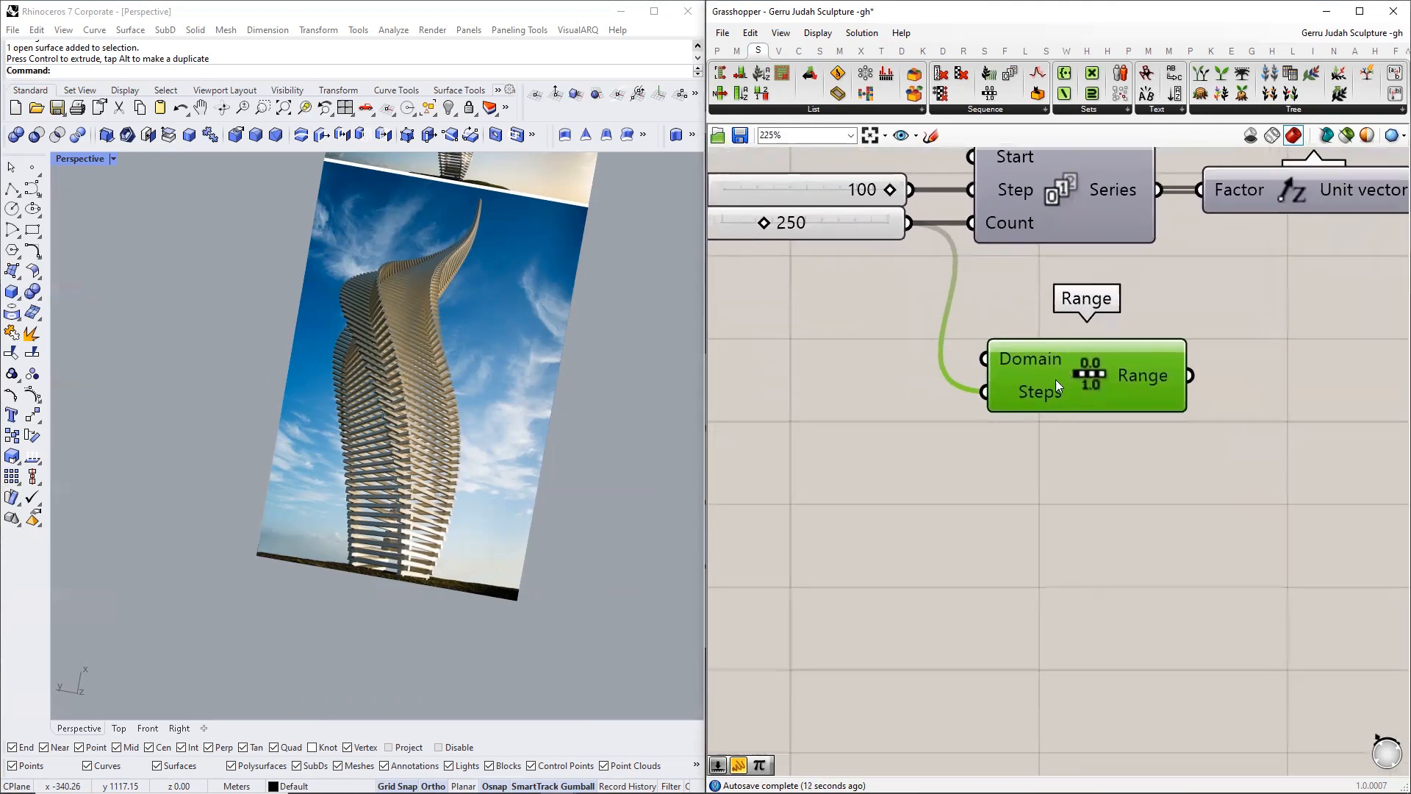
- Move Range farther away from the count slider to make room for another component between them
scroll(1056, 387, down, 1)
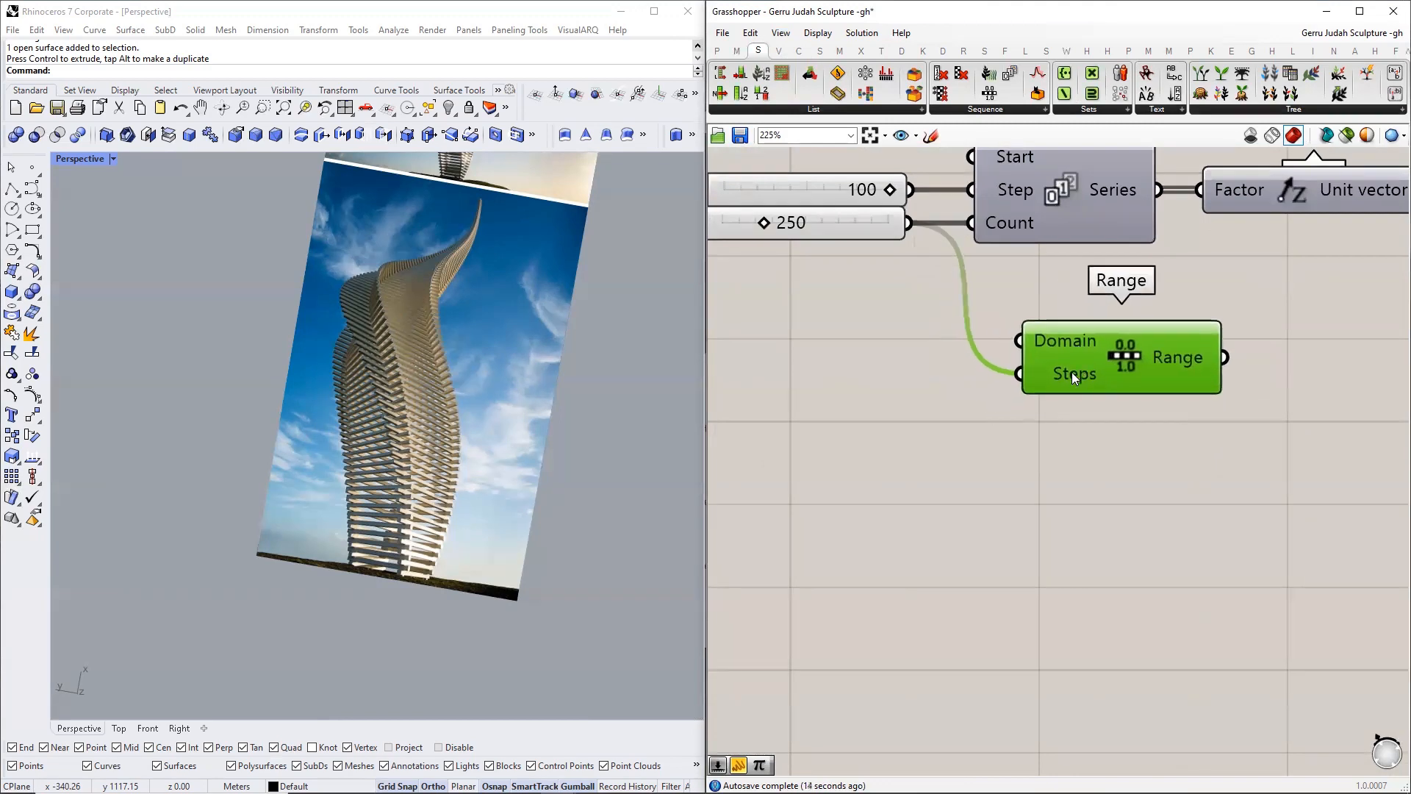
scroll(1060, 369, down, 1)
drag(1069, 369, 1148, 361)
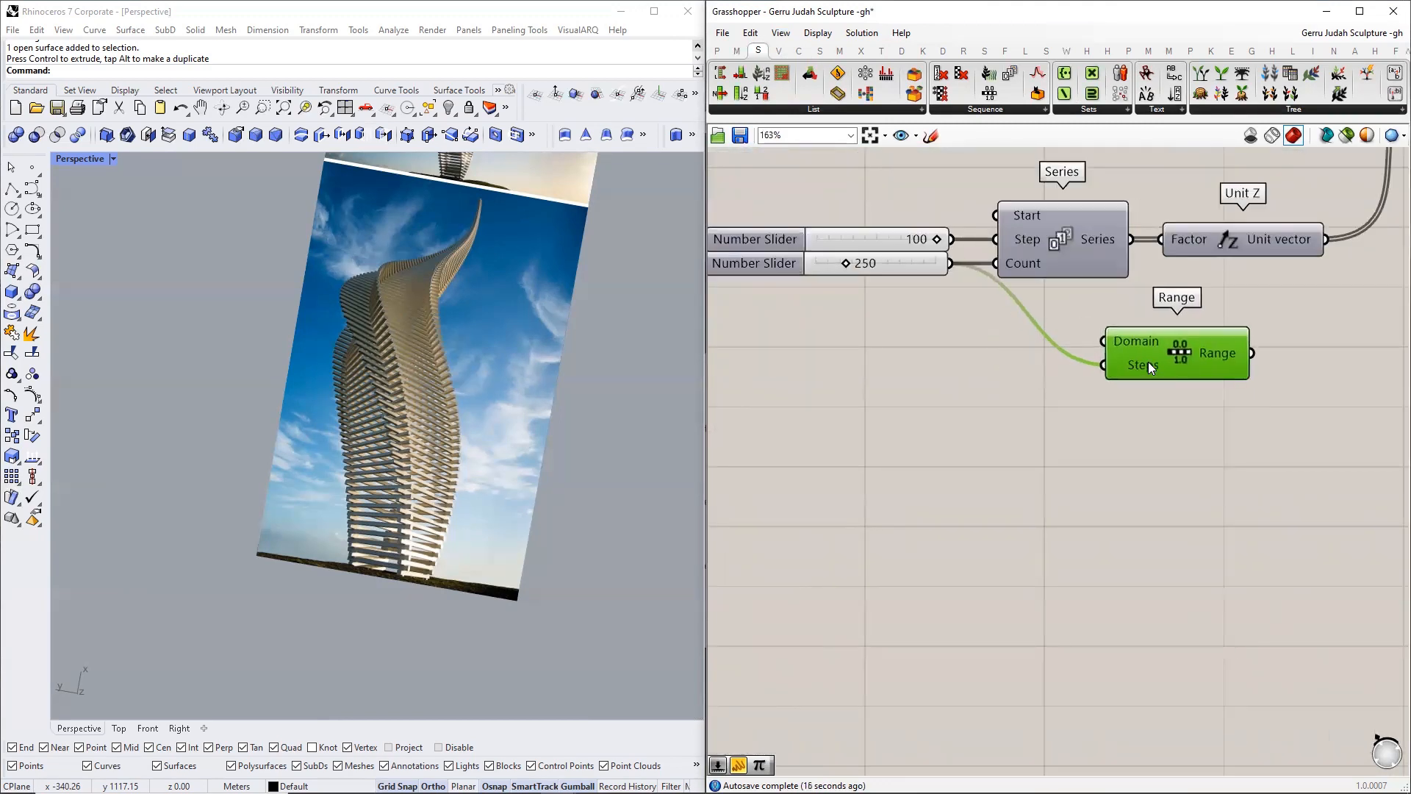
- Add a Subtraction component ahead of Range and connect the Series count slider to its A input
double_click(1018, 375)
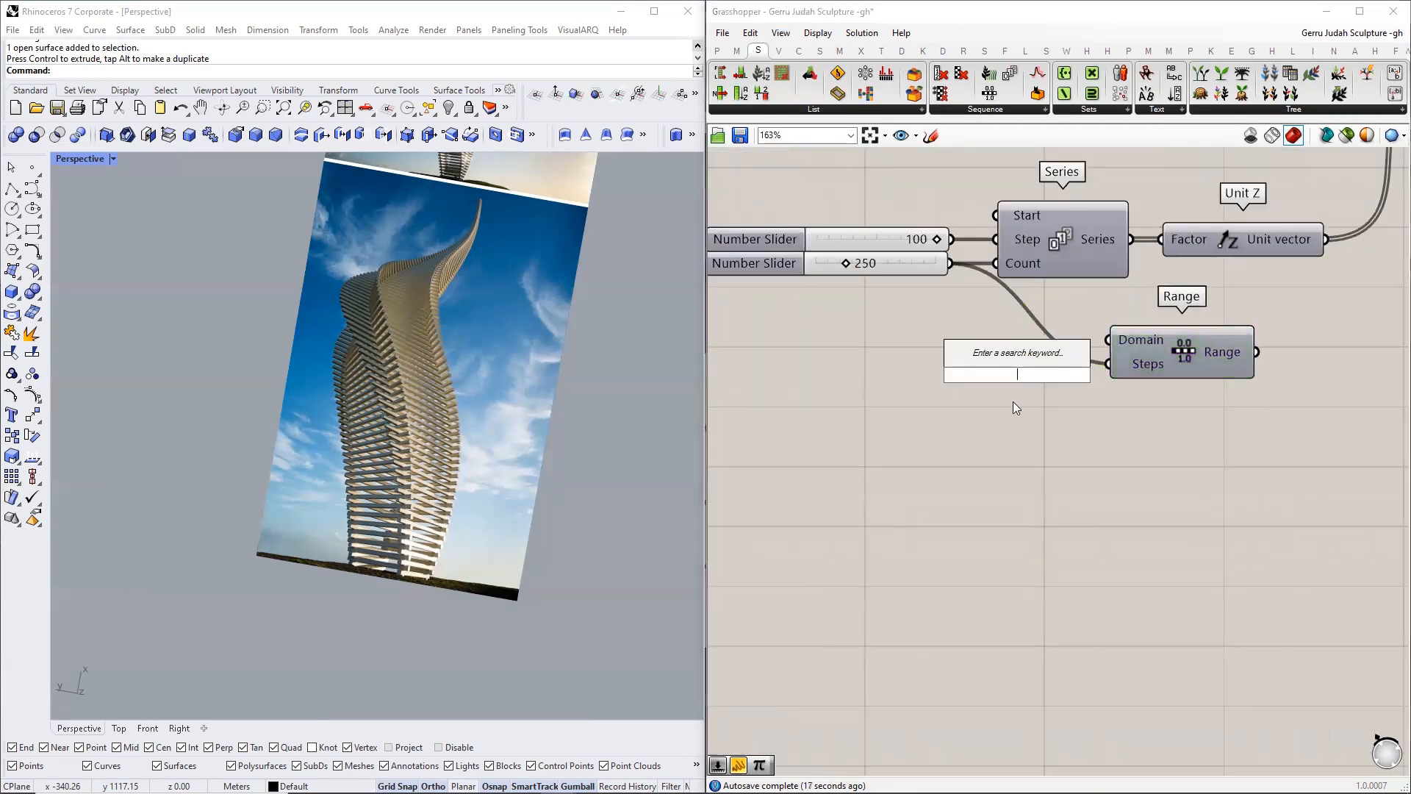
click(737, 50)
click(887, 110)
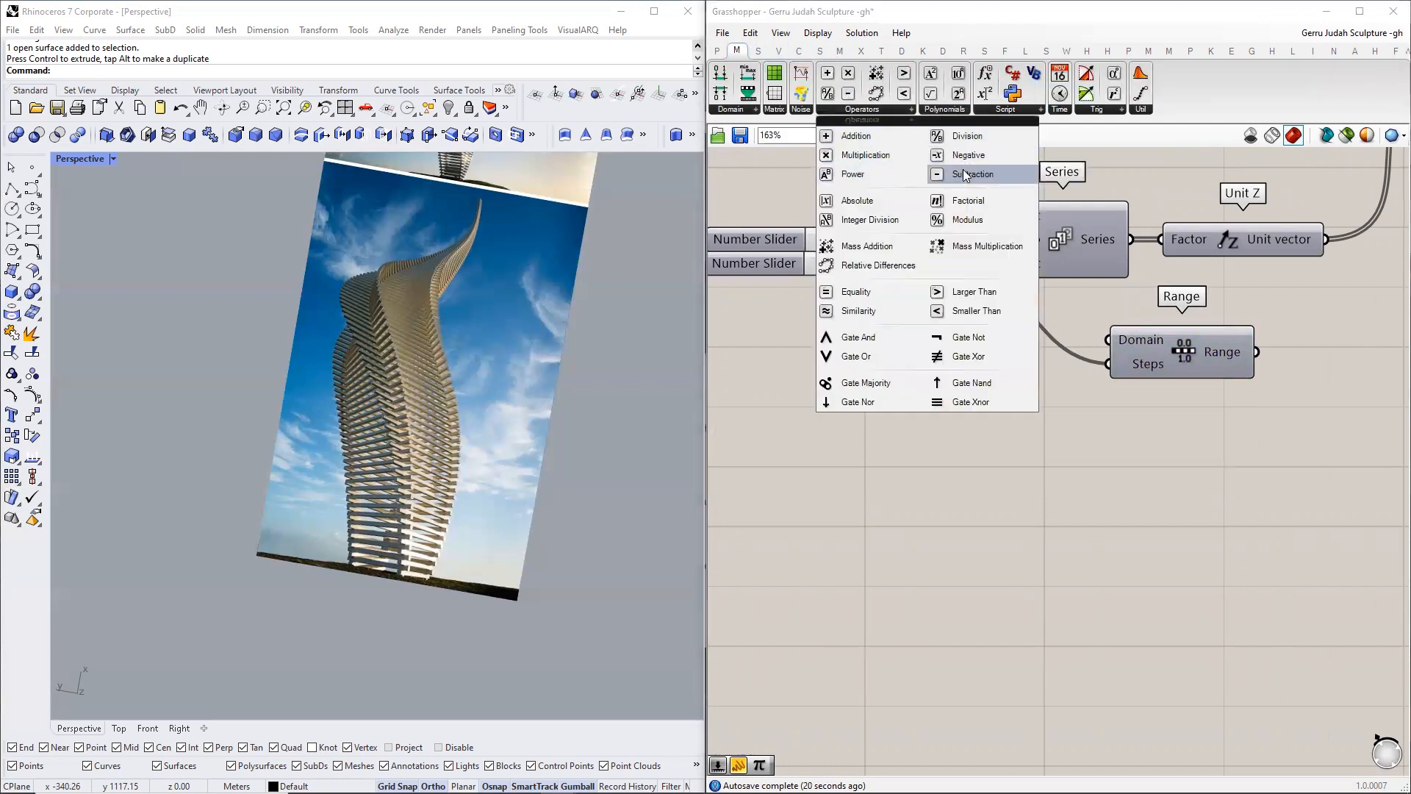
drag(969, 174, 1038, 374)
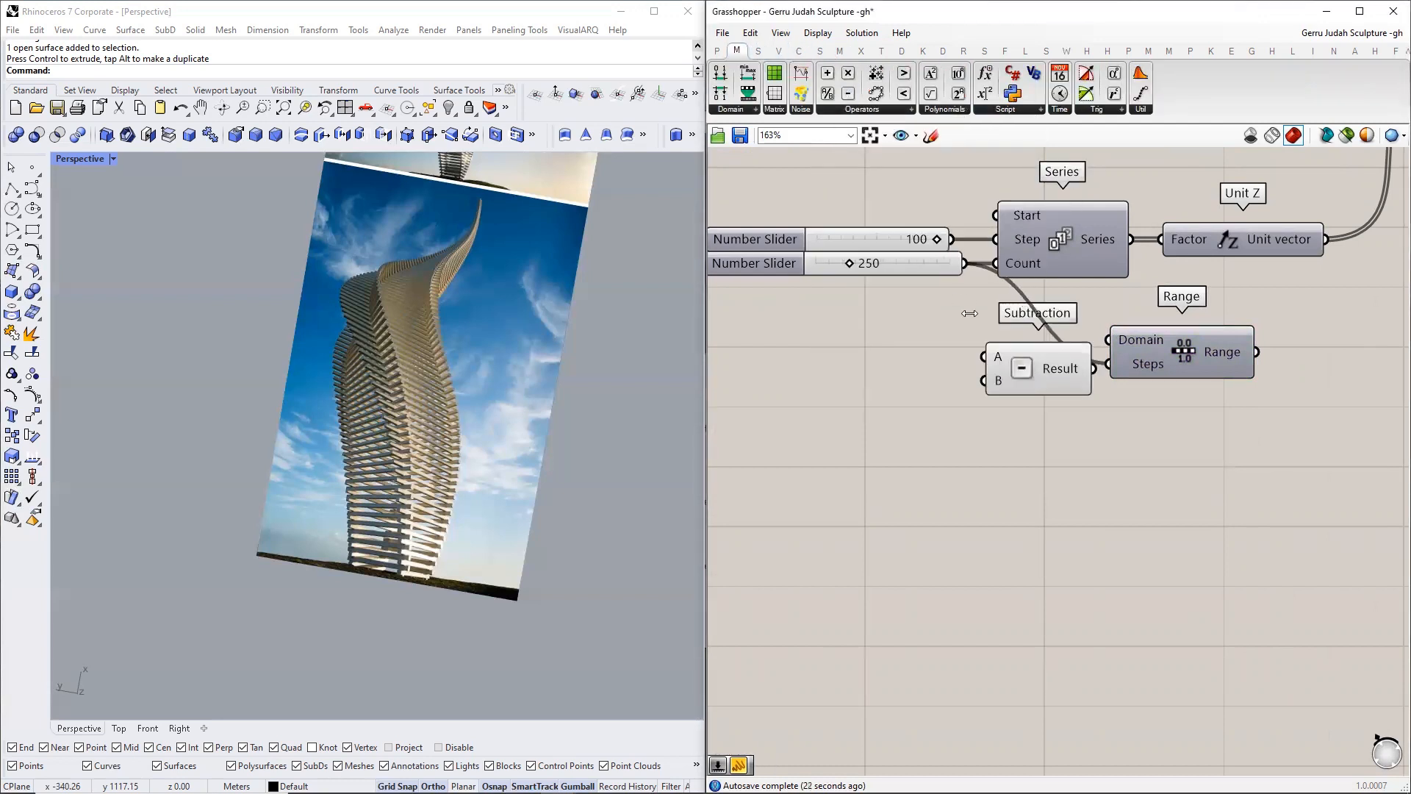
drag(972, 307, 984, 357)
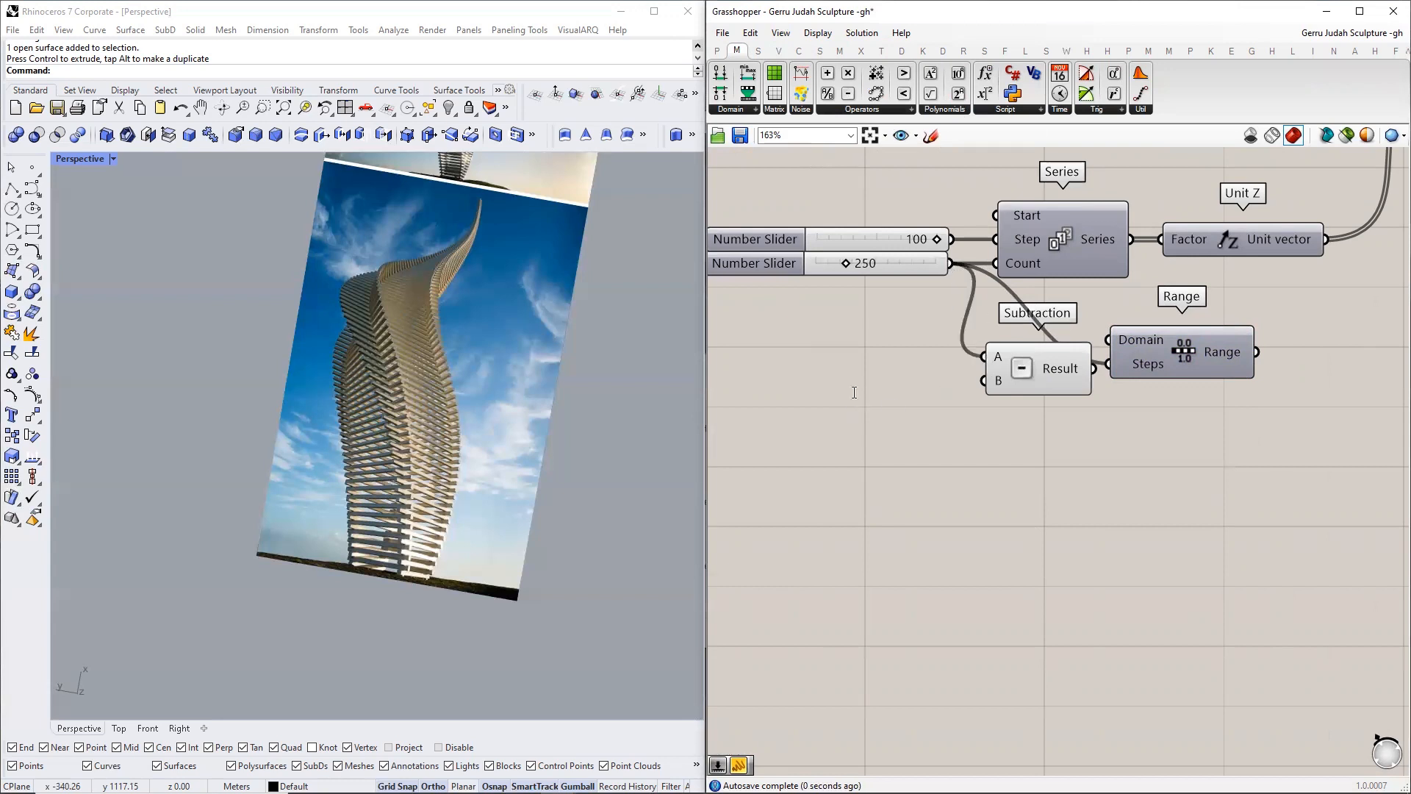
- Create a number slider set to 1, connect it to Subtraction's B input, and feed the Subtraction result into Range's Steps
double_click(854, 393)
text(1)
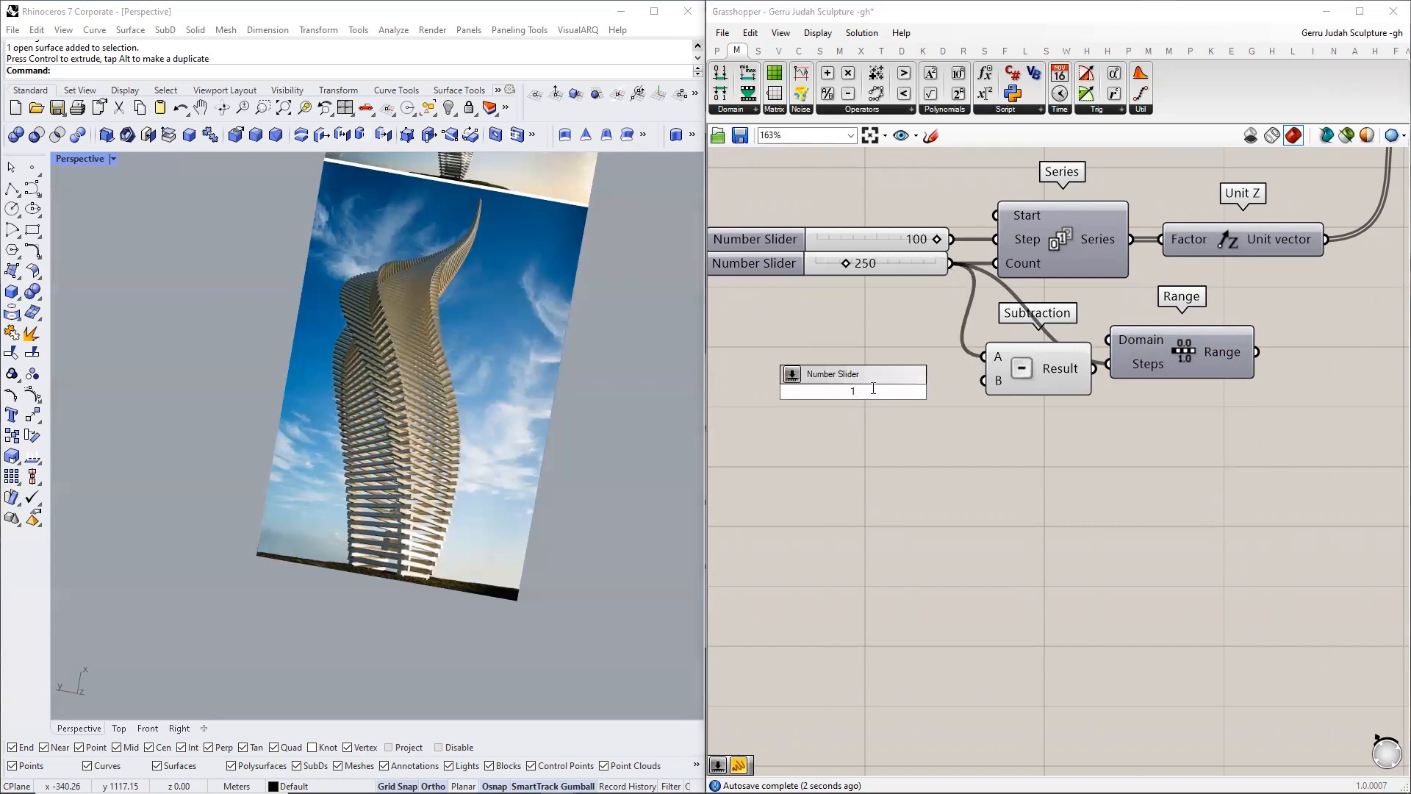
key(Return)
drag(913, 391, 1162, 359)
mouse_move(1247, 350)
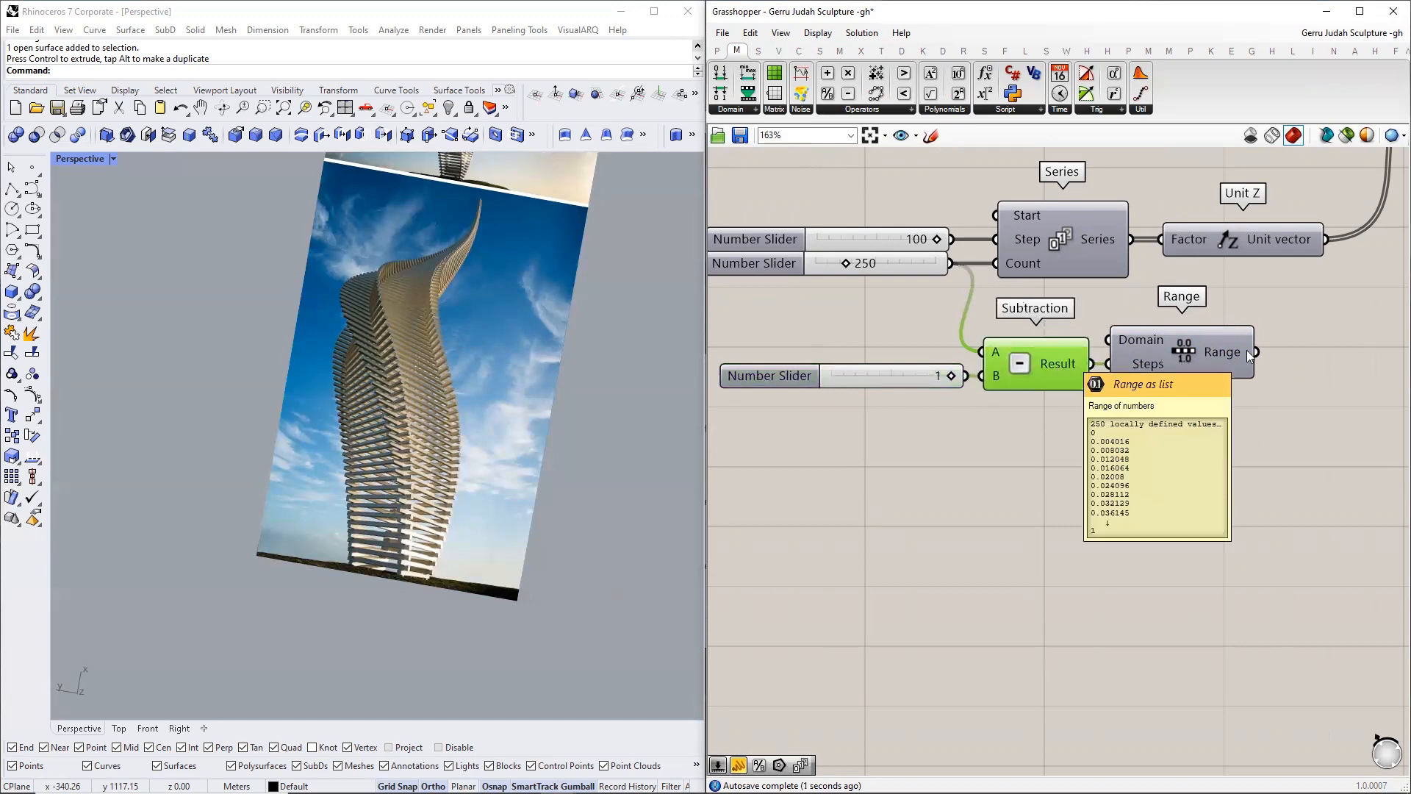
- Move the slider set to 1, Subtraction and Range together farther below Series, and check the first and last values Range outputs
drag(1278, 324, 941, 441)
right_drag(941, 445, 684, 499)
drag(881, 415, 937, 467)
click(1011, 532)
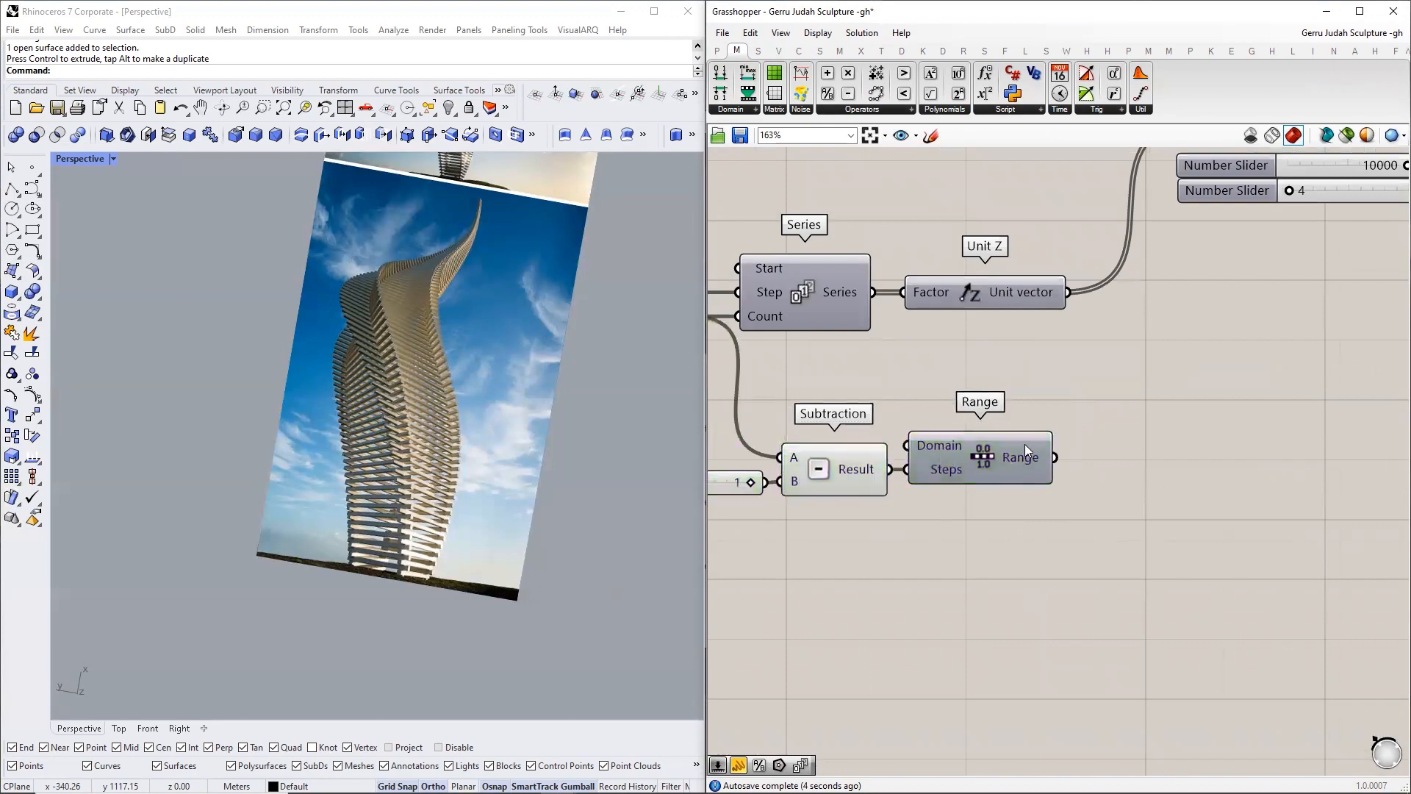
mouse_move(1024, 444)
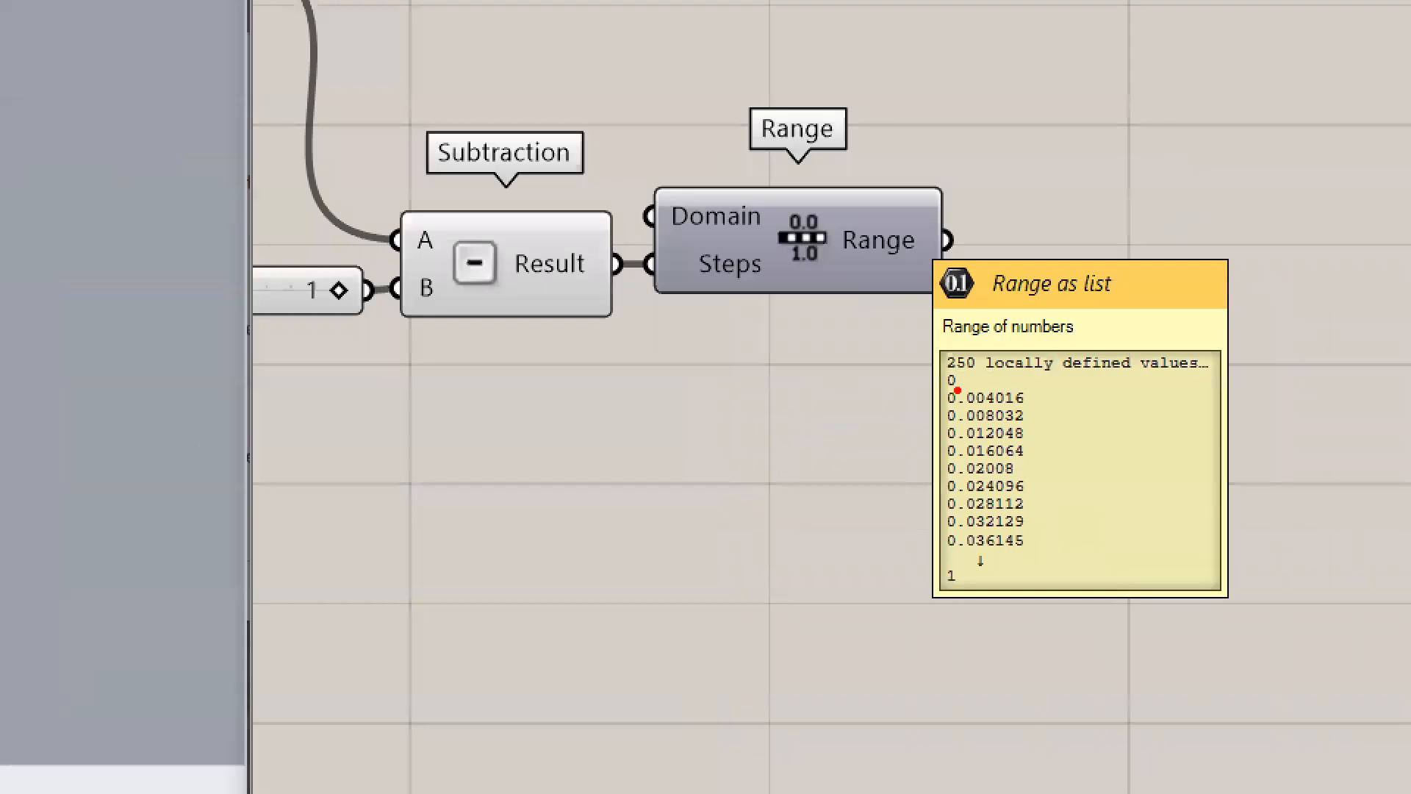
drag(957, 390, 978, 383)
drag(959, 584, 981, 582)
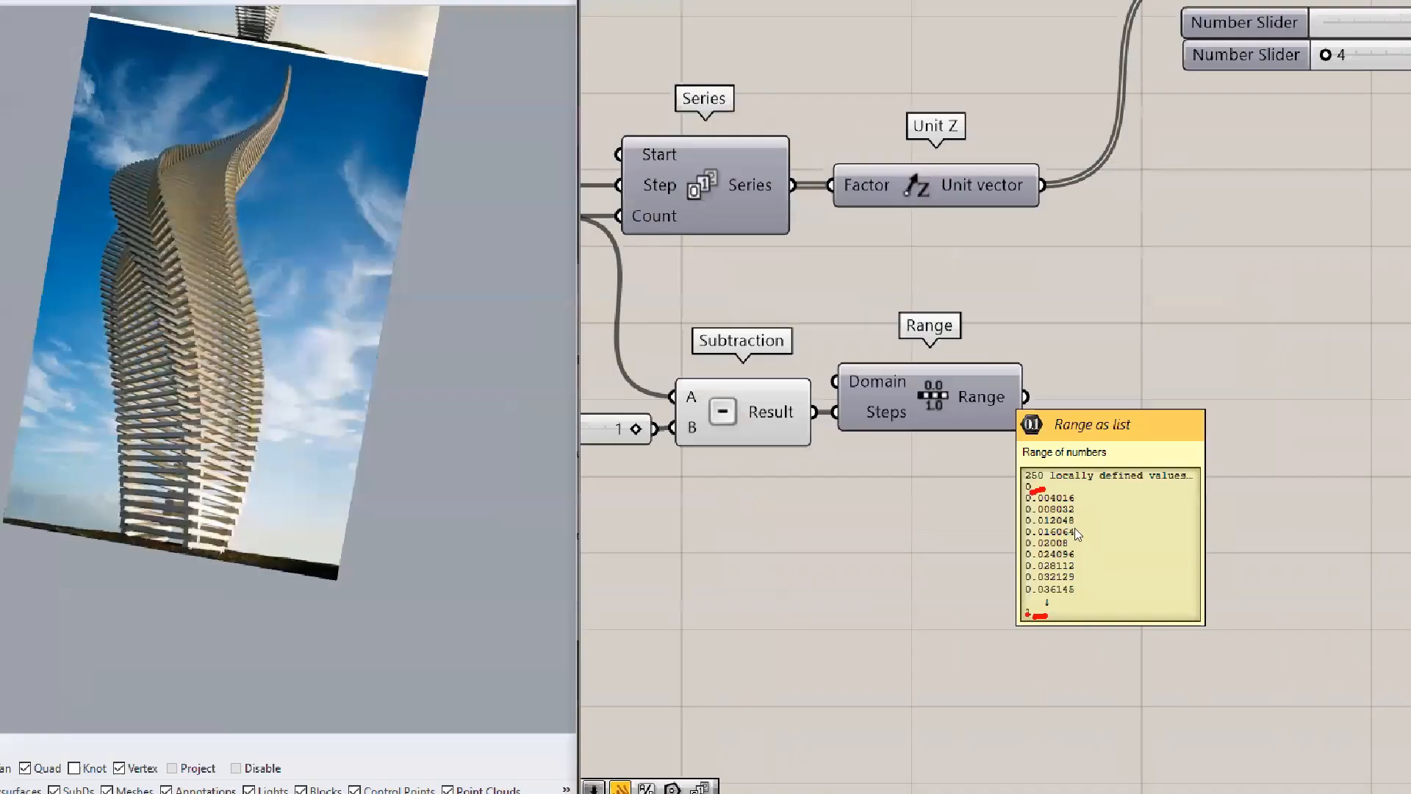
- Add a Graph Mapper component after Range and connect the Range output to its input
right_drag(1085, 490, 1062, 482)
scroll(1062, 476, down, 2)
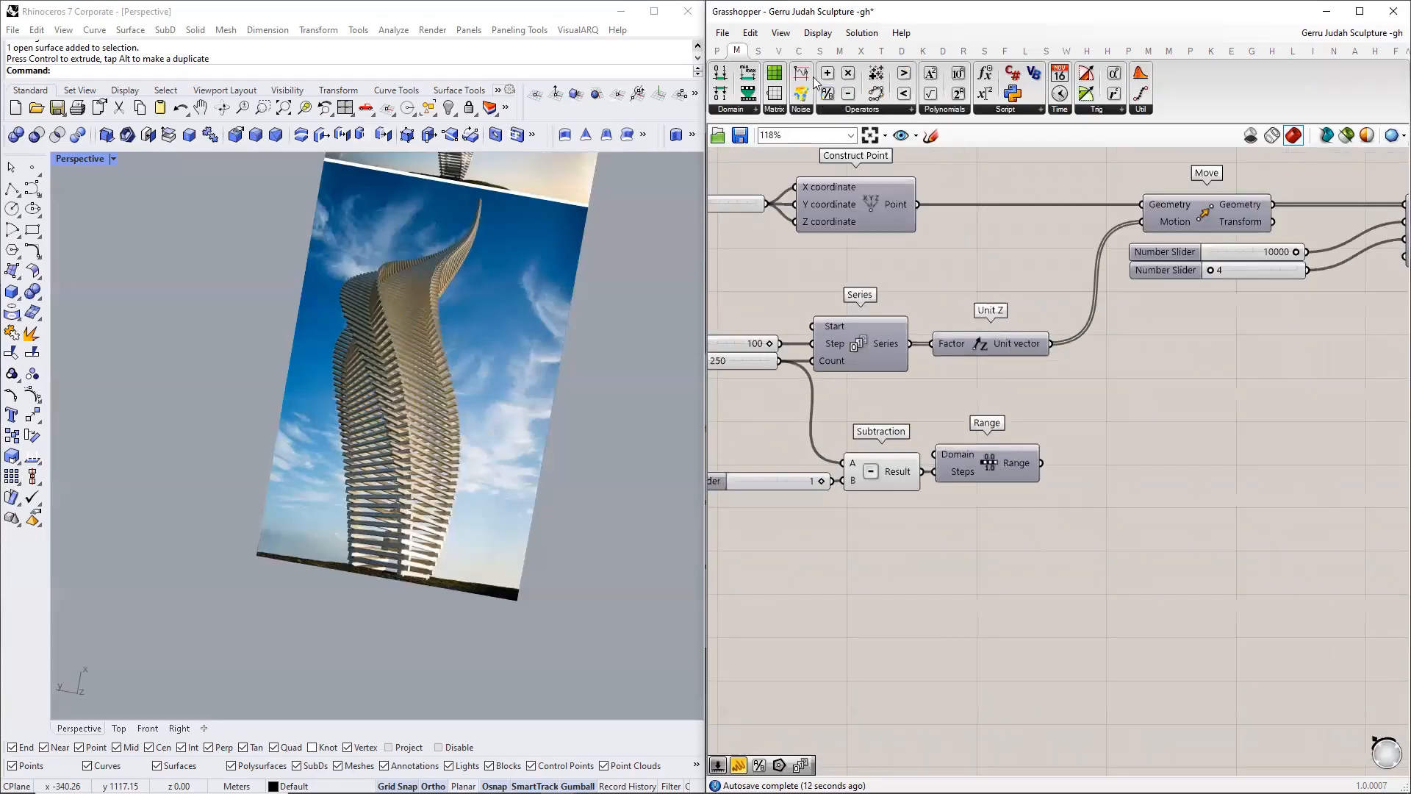
click(761, 54)
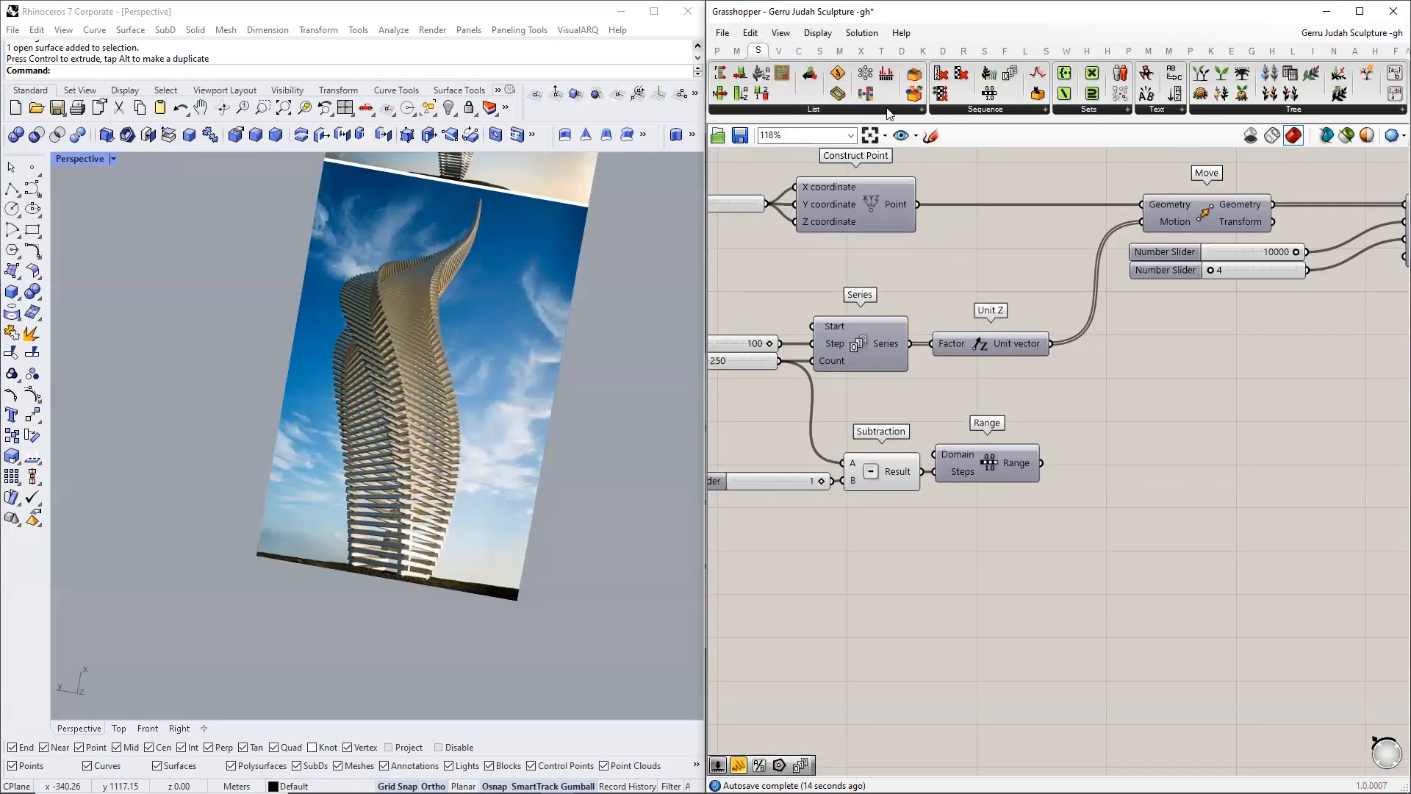
click(717, 50)
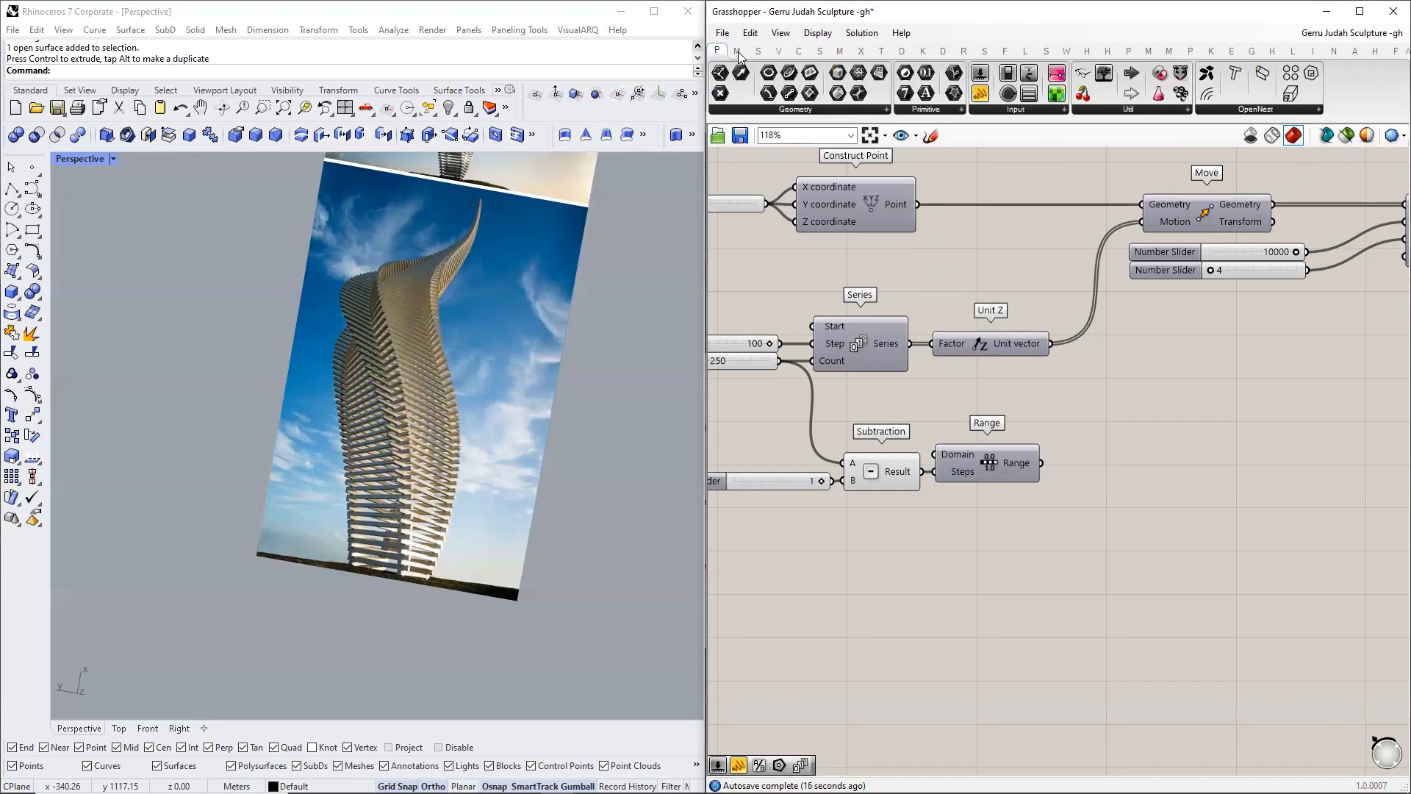
click(1004, 108)
click(1021, 284)
click(1168, 465)
drag(1041, 463, 1102, 465)
click(1078, 447)
- Set the Graph Mapper's graph type to Bezier
scroll(1077, 447, up, 1)
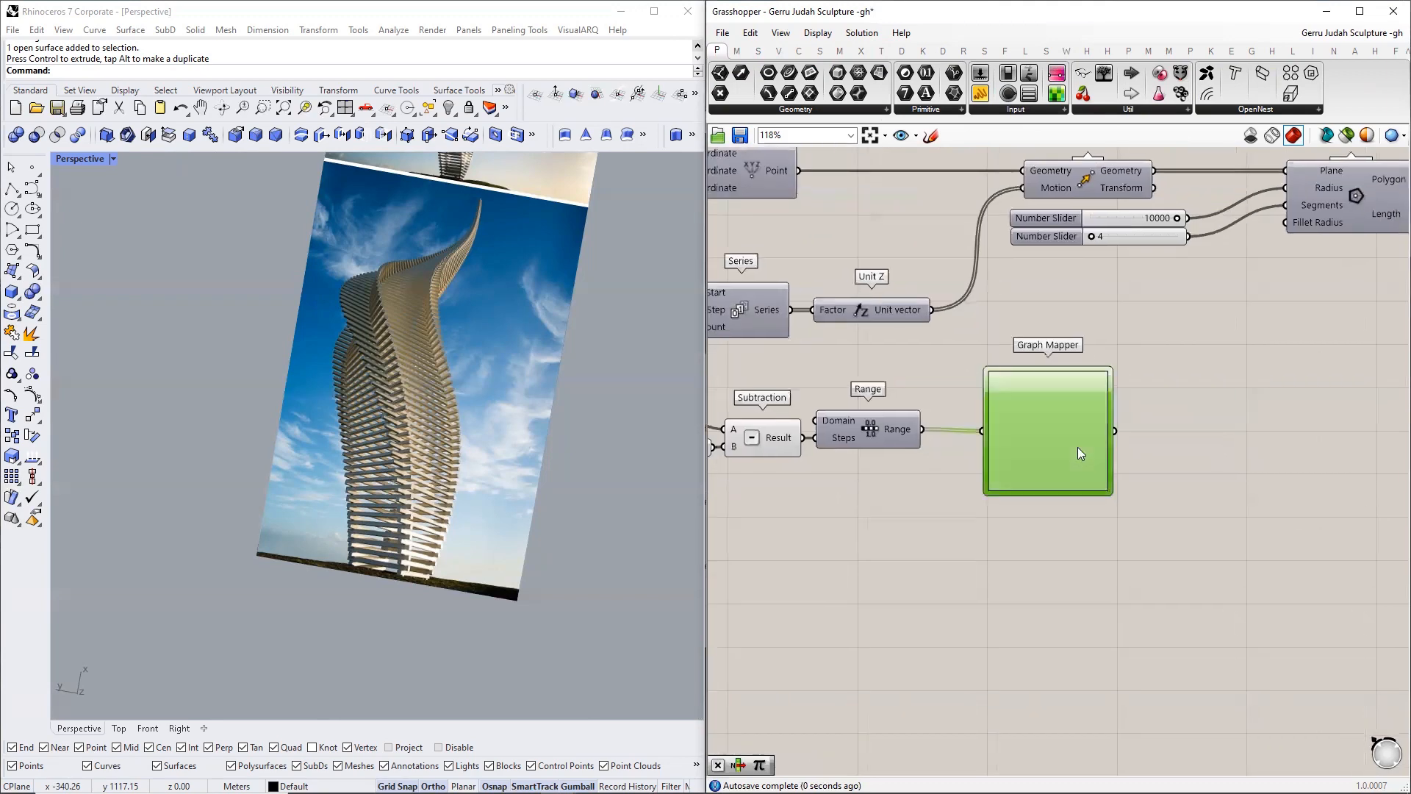
scroll(1080, 447, up, 3)
right_click(1048, 357)
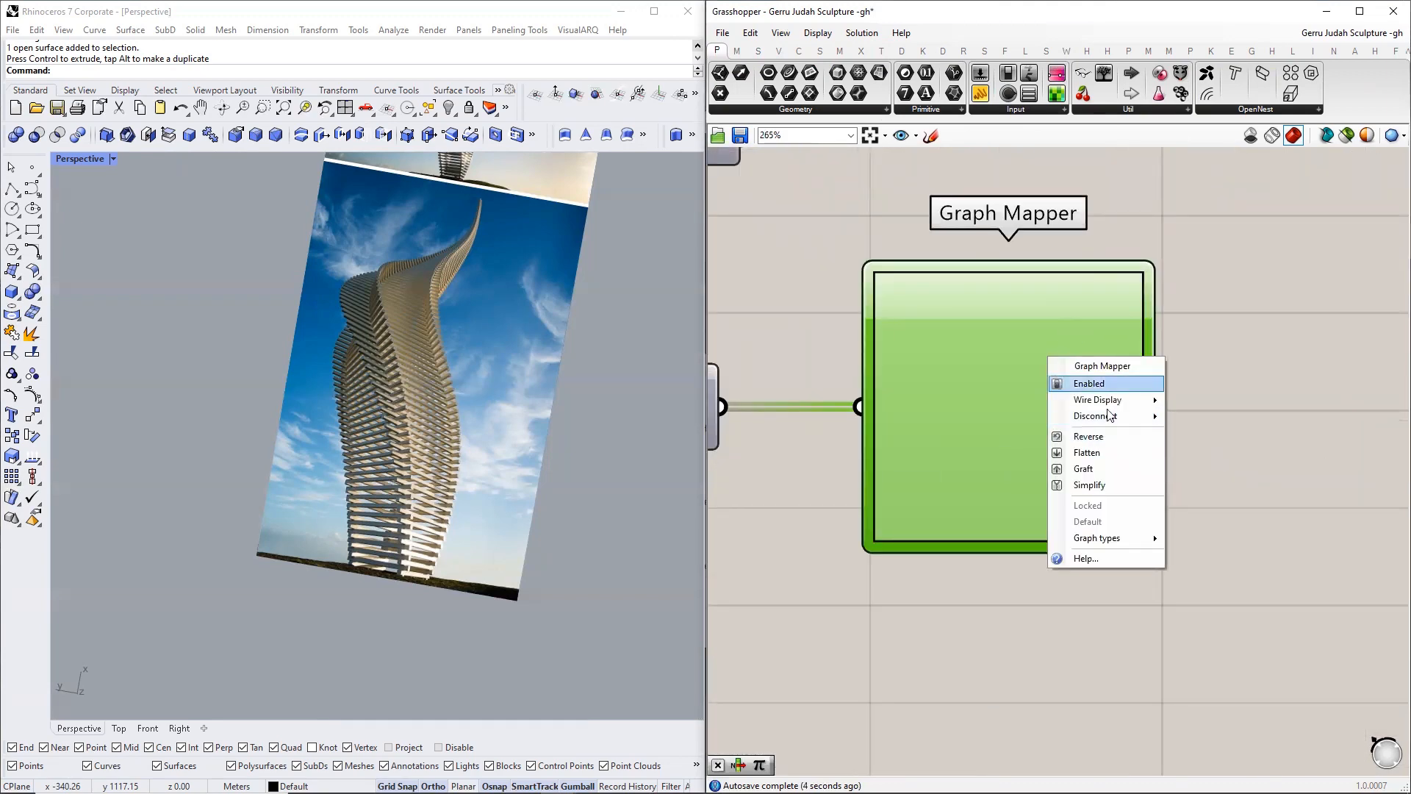
mouse_move(1134, 540)
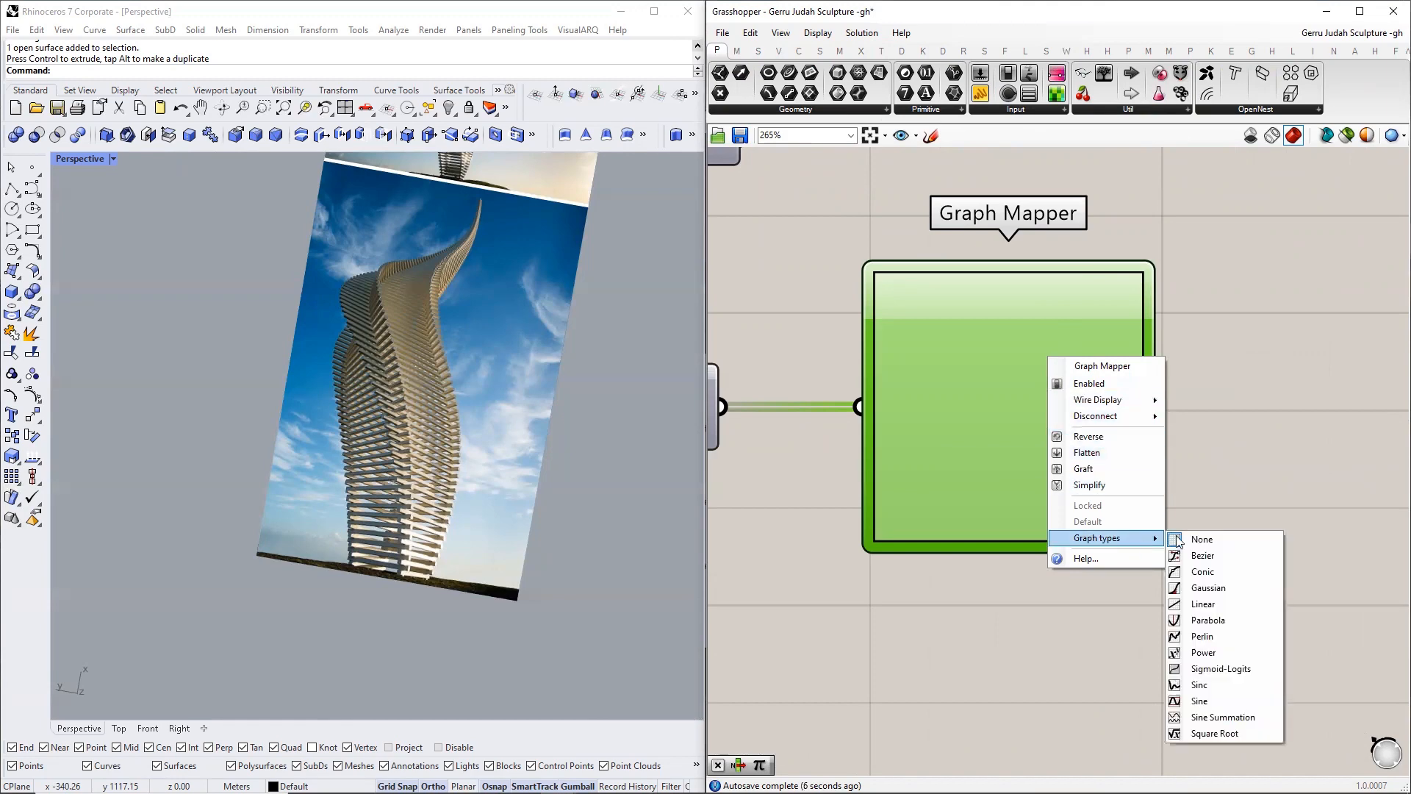
click(1224, 561)
scroll(1079, 354, down, 5)
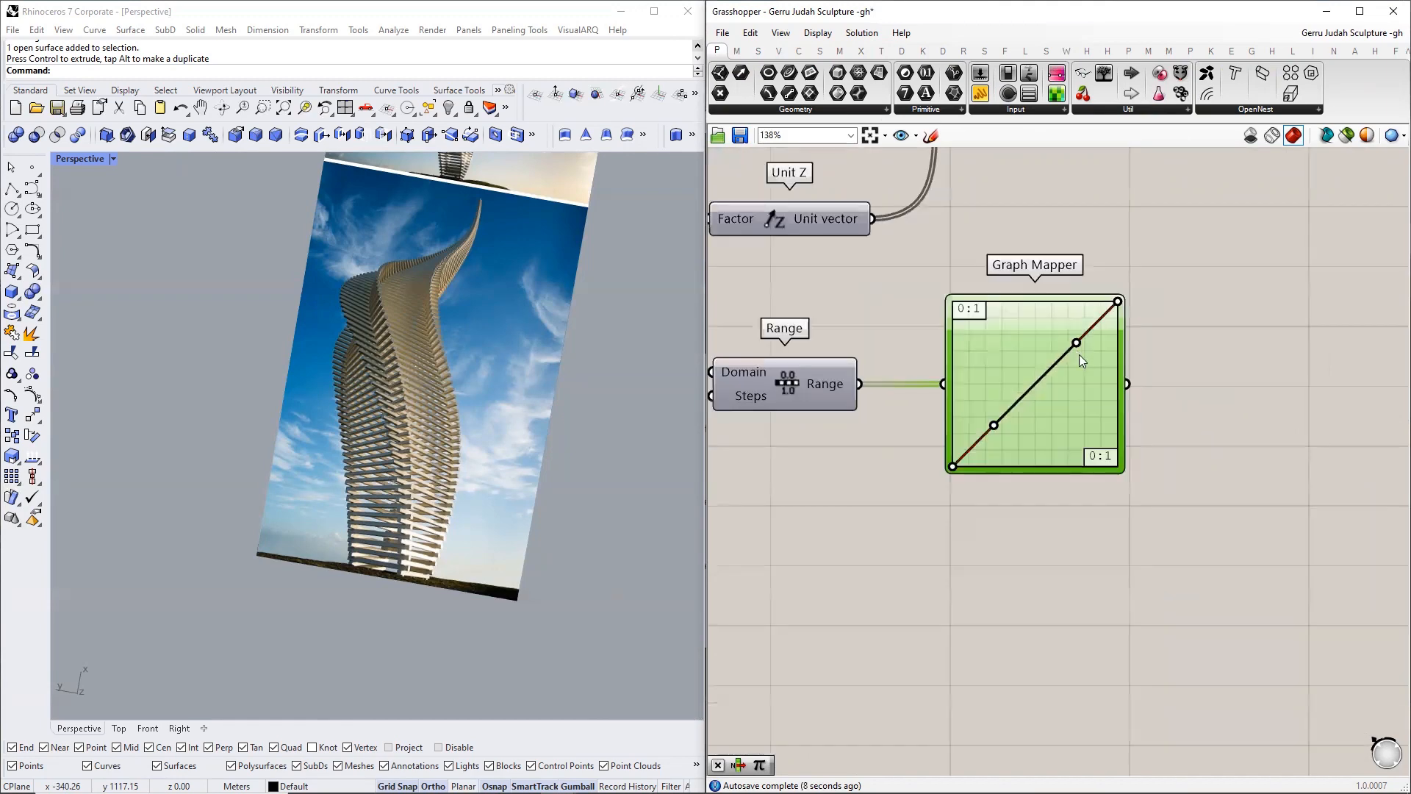
- Place an empty Panel beside the Graph Mapper's output and deselect the Graph Mapper
scroll(933, 364, up, 1)
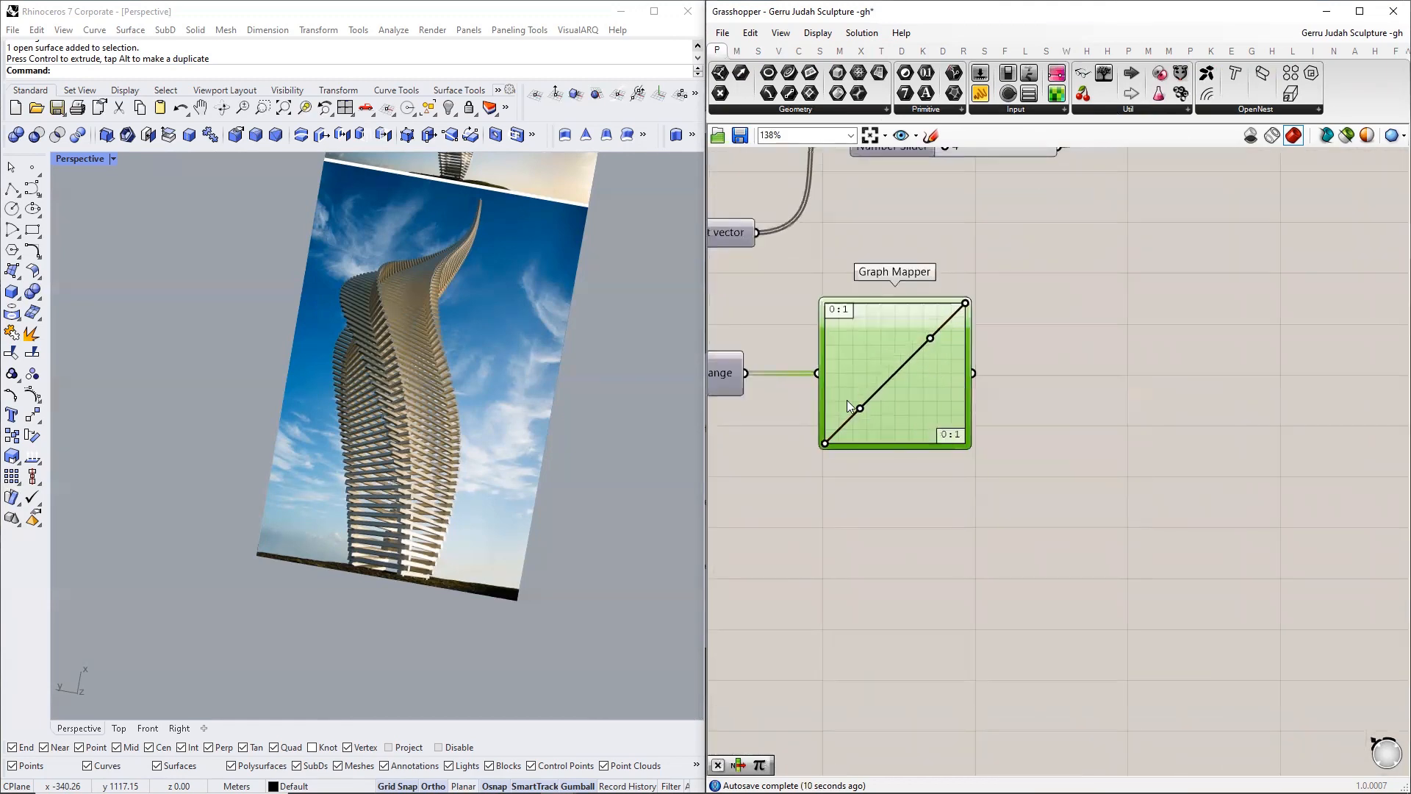
scroll(846, 400, up, 1)
drag(980, 94, 1047, 395)
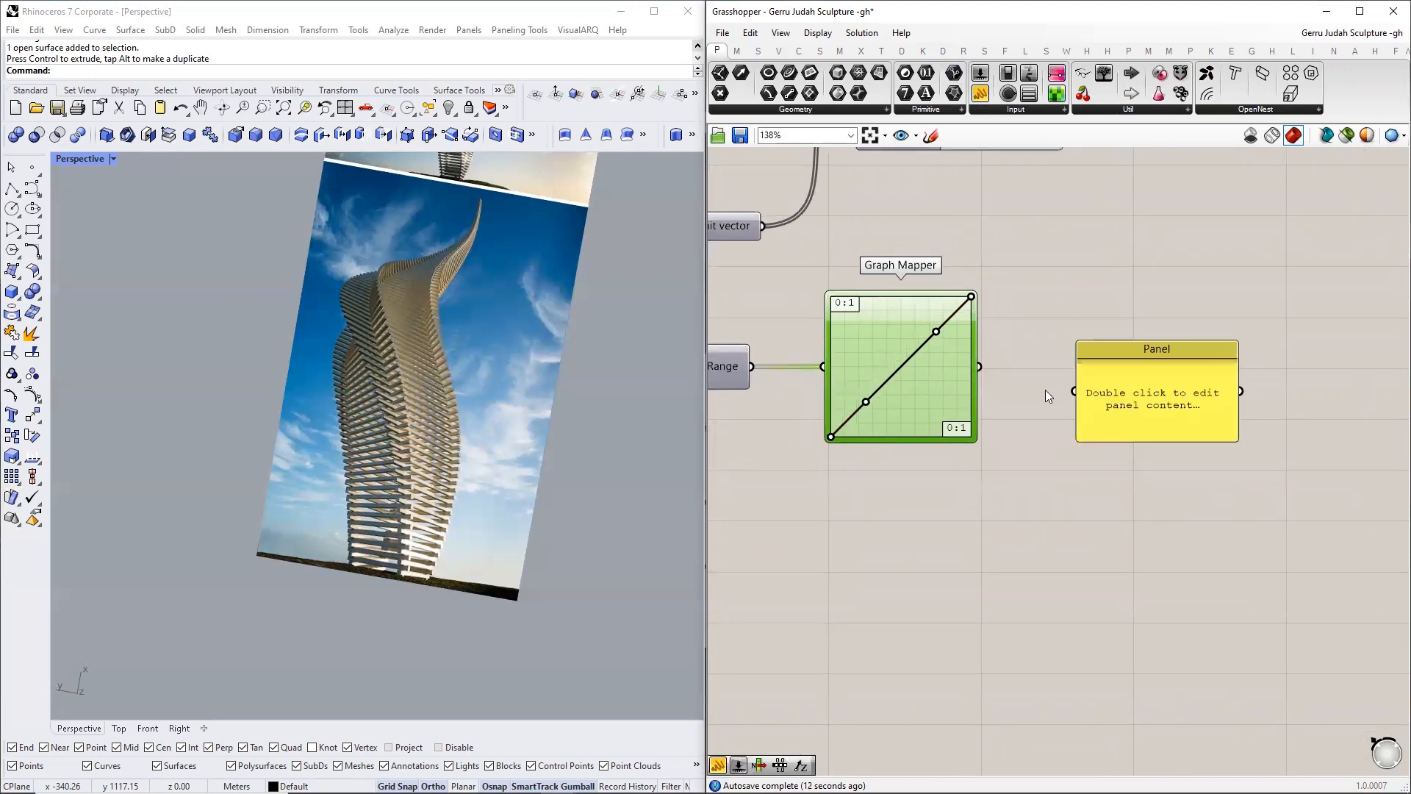
scroll(937, 316, up, 2)
click(1009, 569)
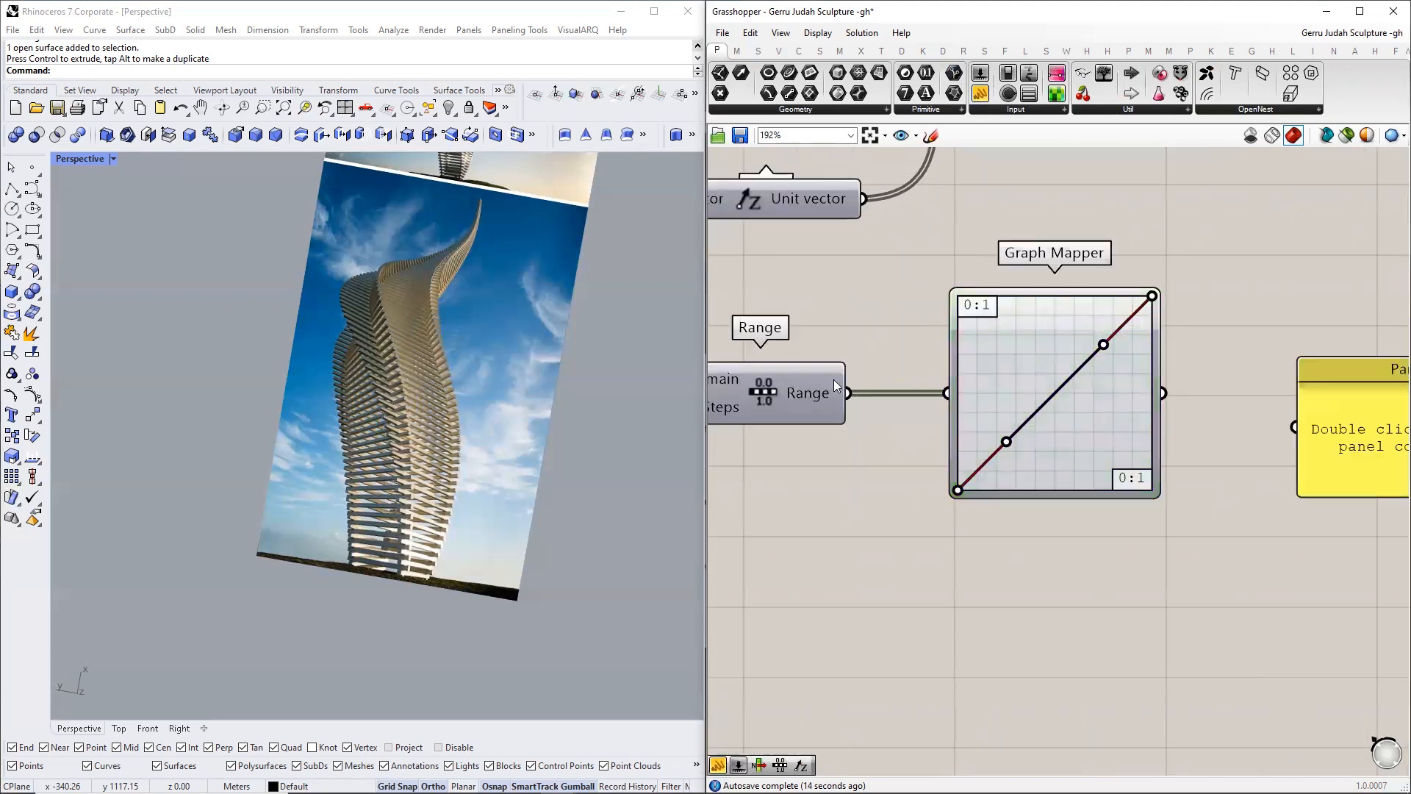
- Examine how the Range values relate to the start, end and axes of the Bezier graph
scroll(960, 493, up, 2)
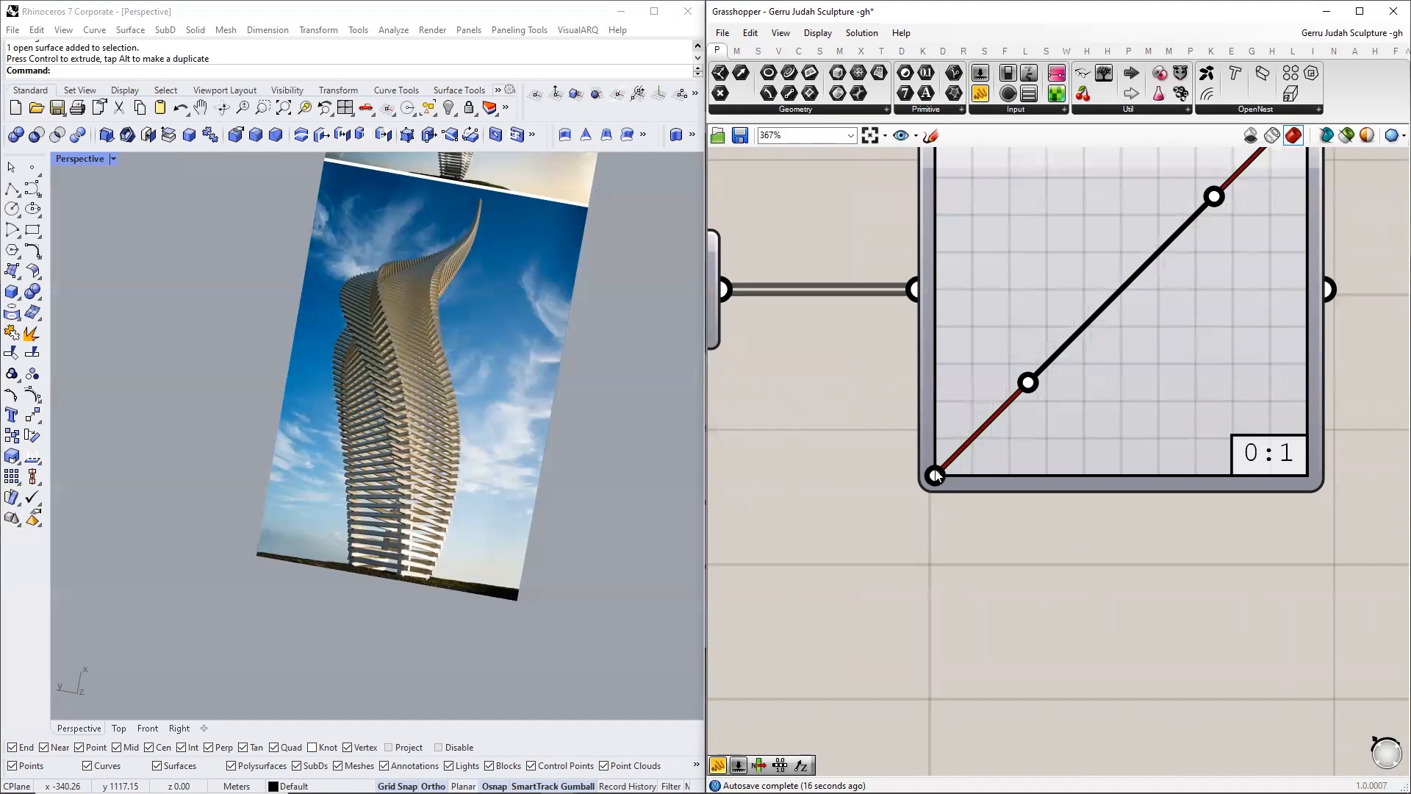
scroll(943, 474, down, 2)
mouse_move(806, 379)
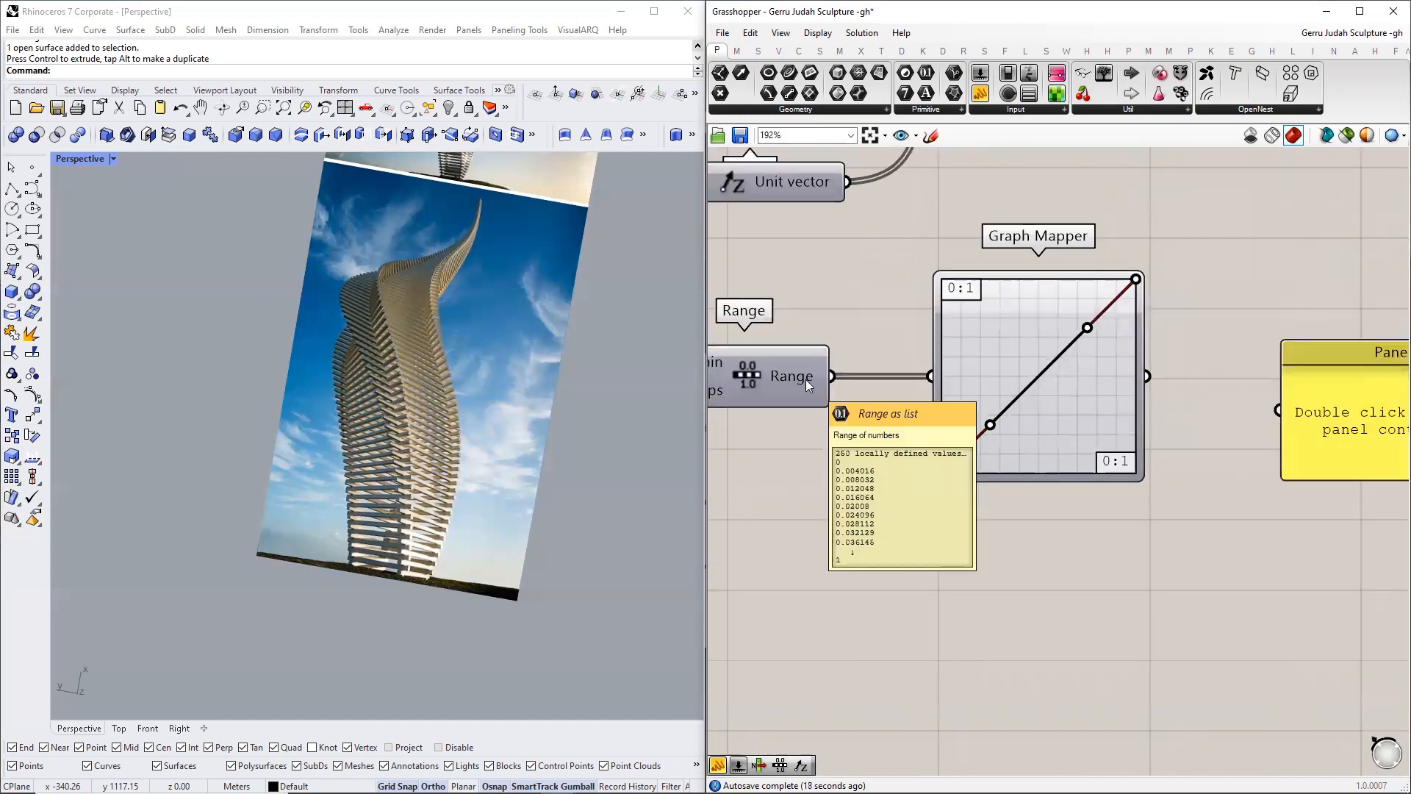
scroll(940, 472, up, 2)
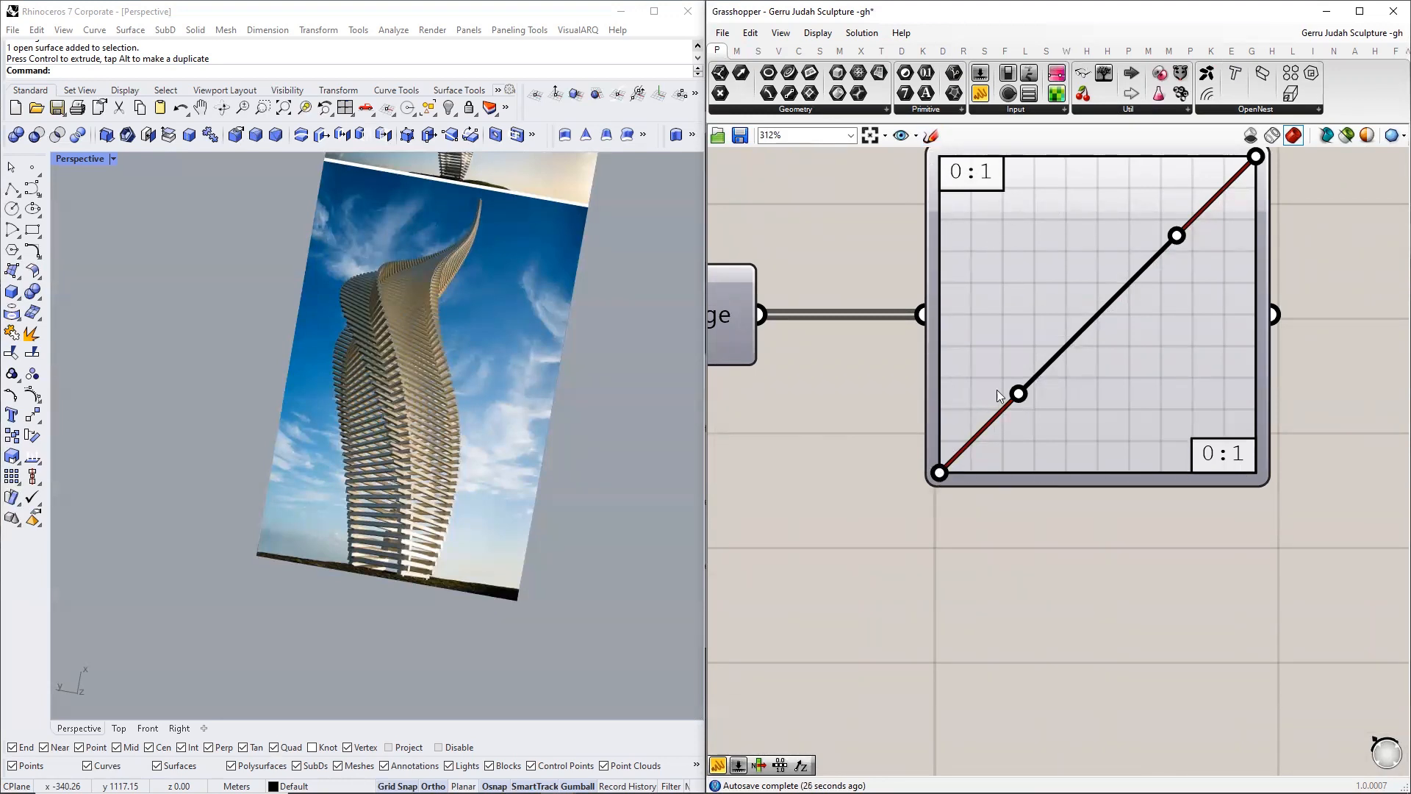
right_drag(1269, 286, 1069, 254)
scroll(1198, 313, down, 4)
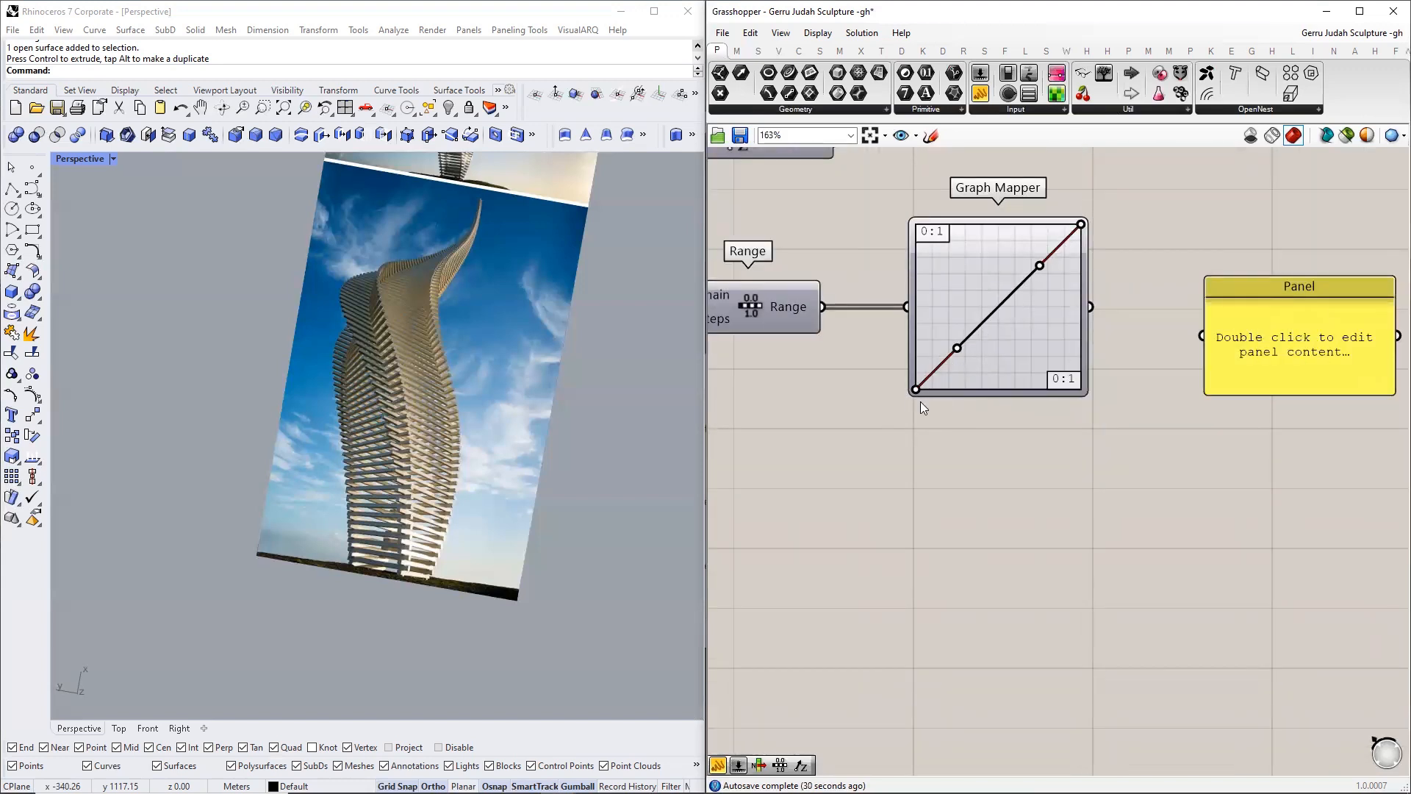
scroll(915, 393, up, 4)
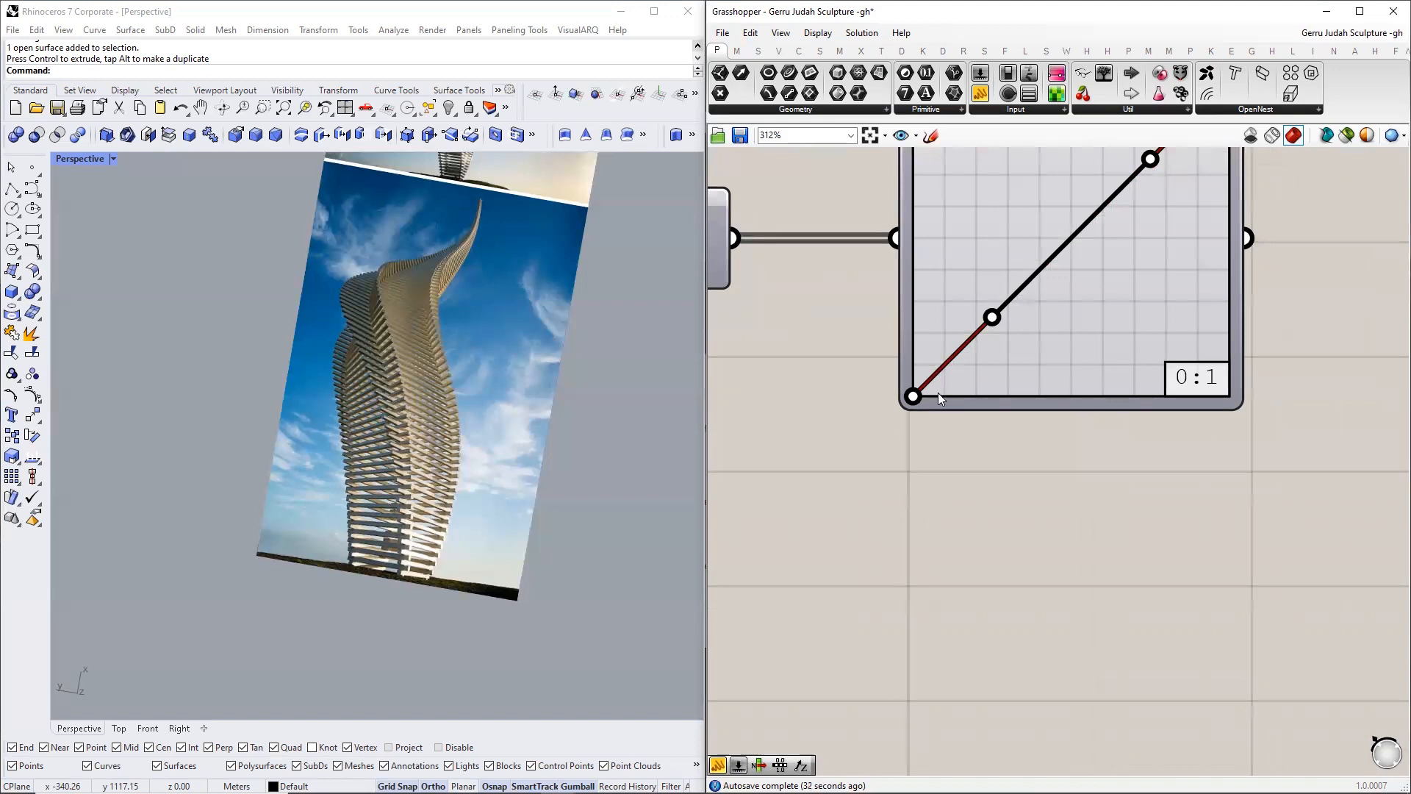
scroll(936, 389, down, 4)
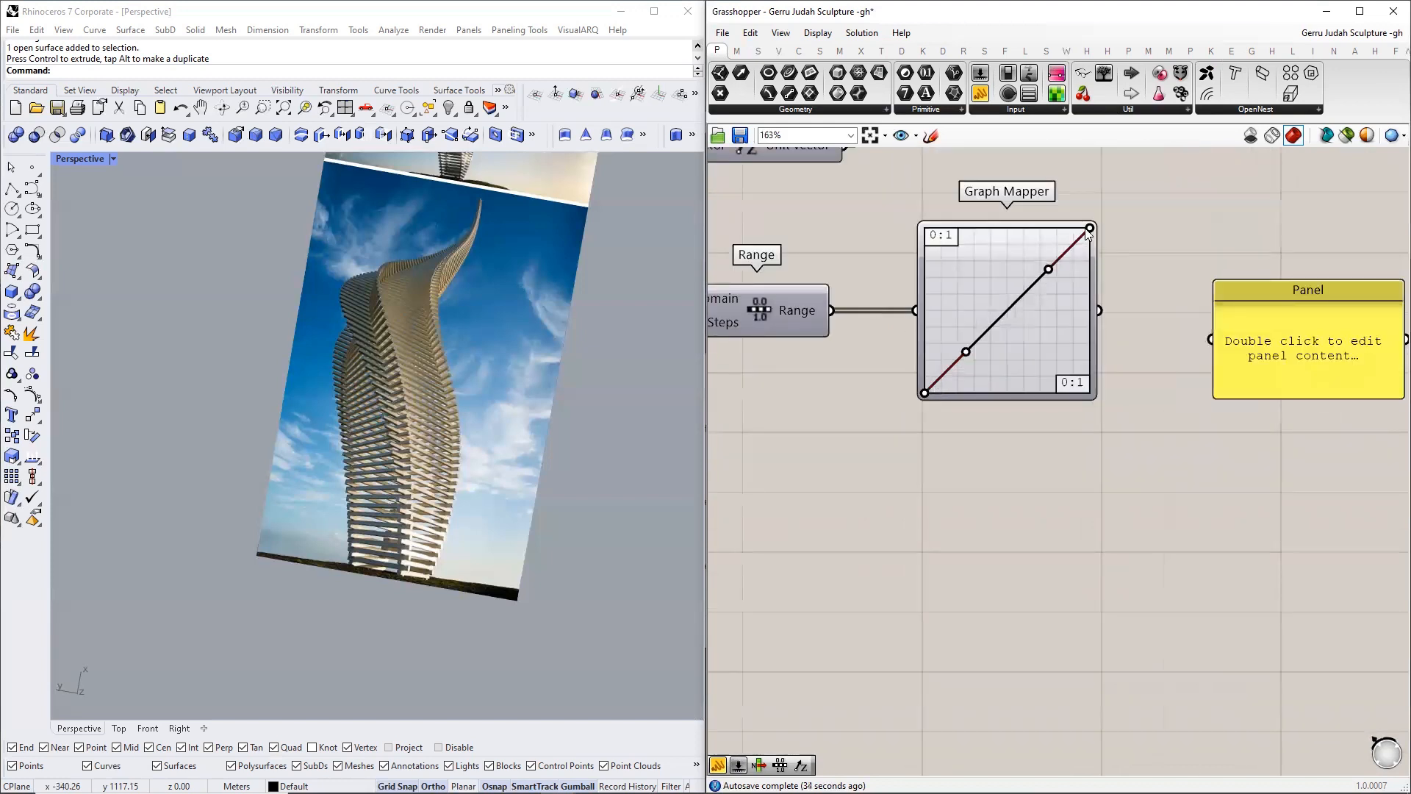
- Lower the Bezier graph's end point to 0 and raise the start handle to form an arch, comparing it with the reference photo
drag(1091, 228, 1104, 394)
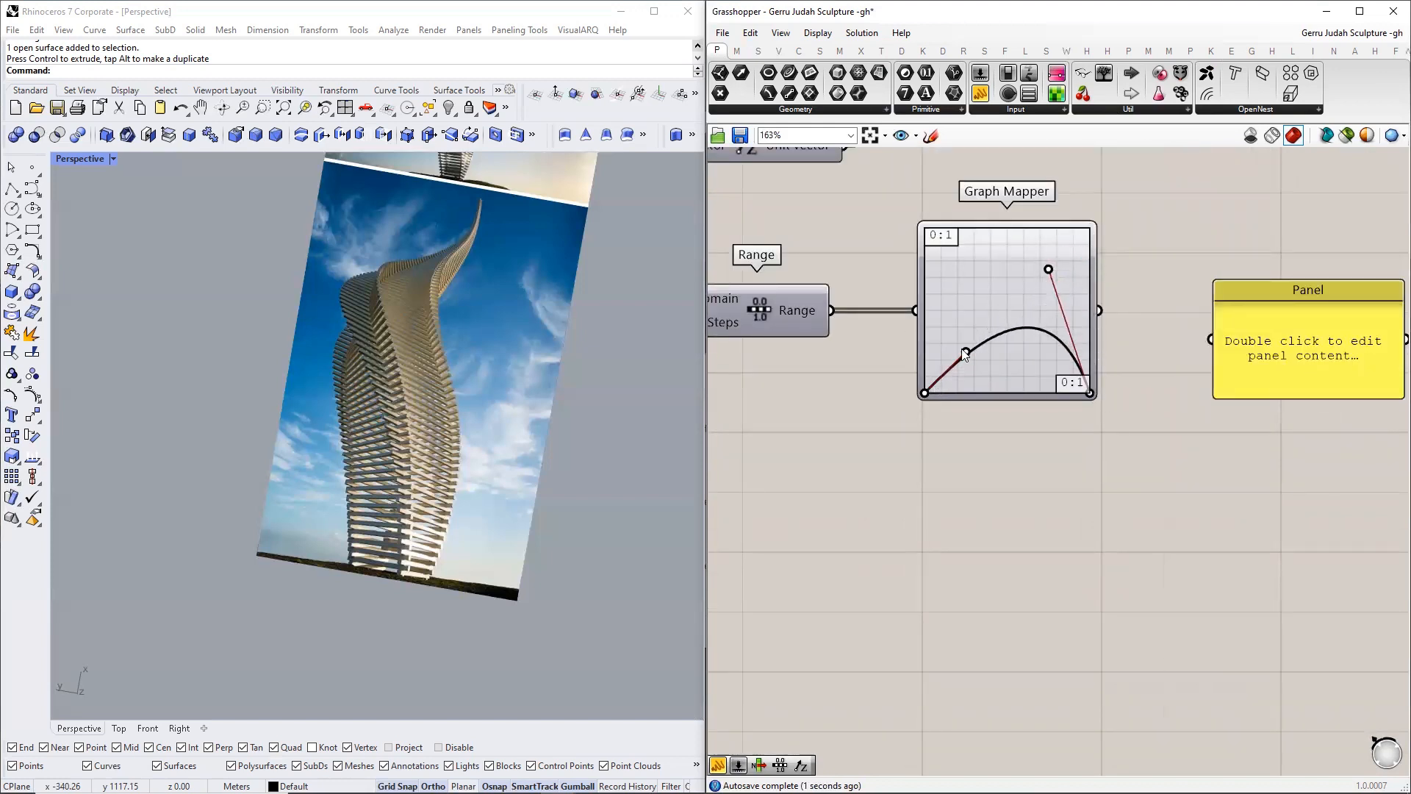
drag(965, 353, 953, 259)
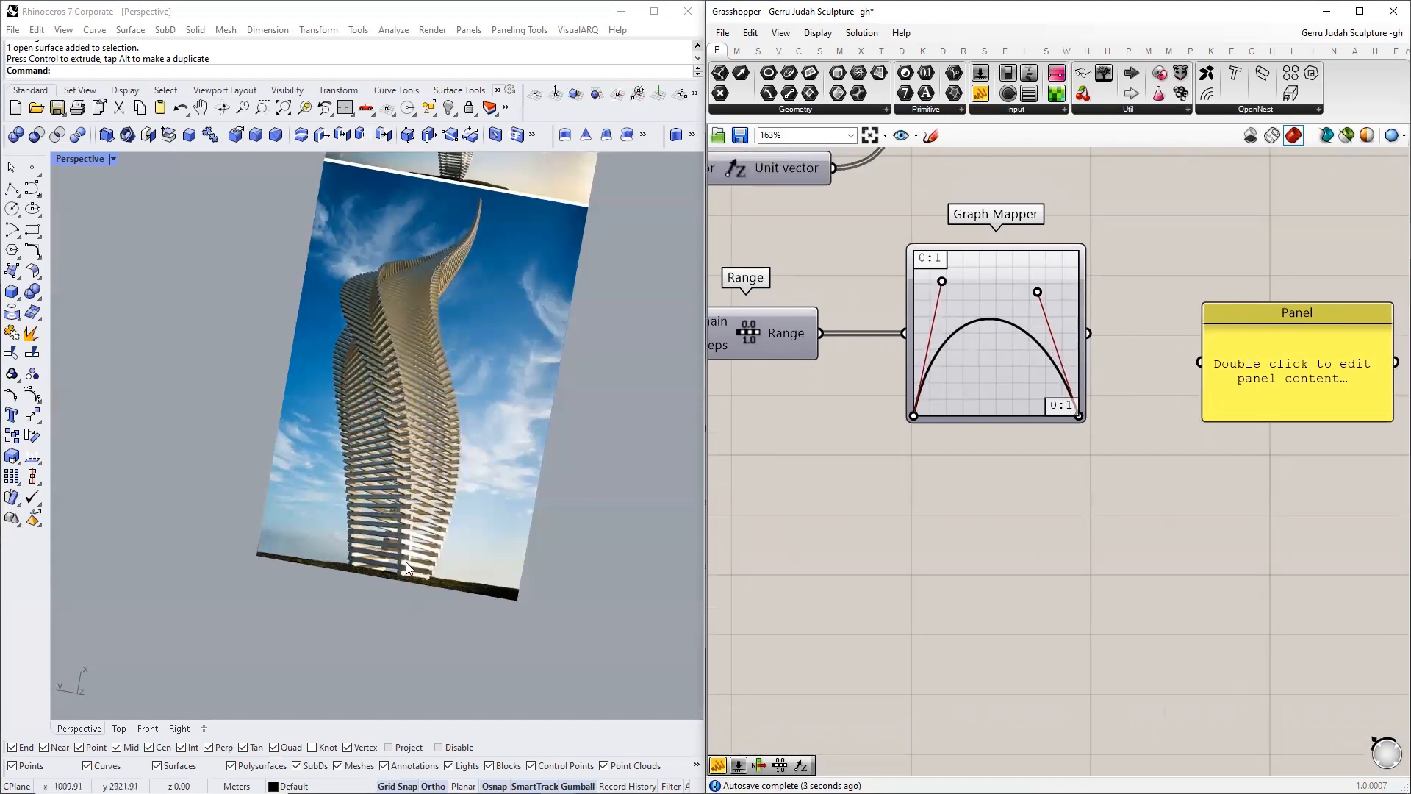
scroll(359, 527, up, 2)
scroll(359, 526, down, 3)
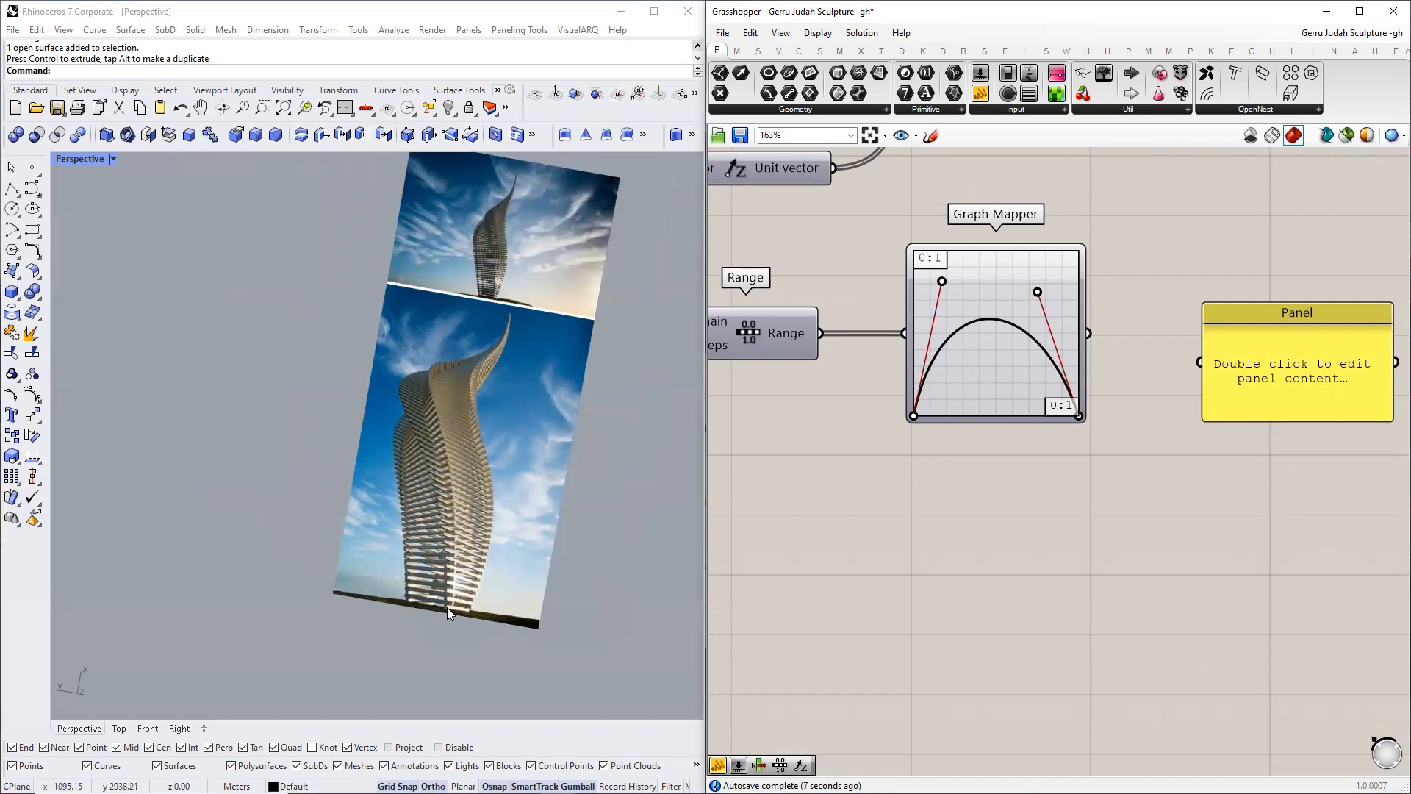
scroll(447, 606, up, 1)
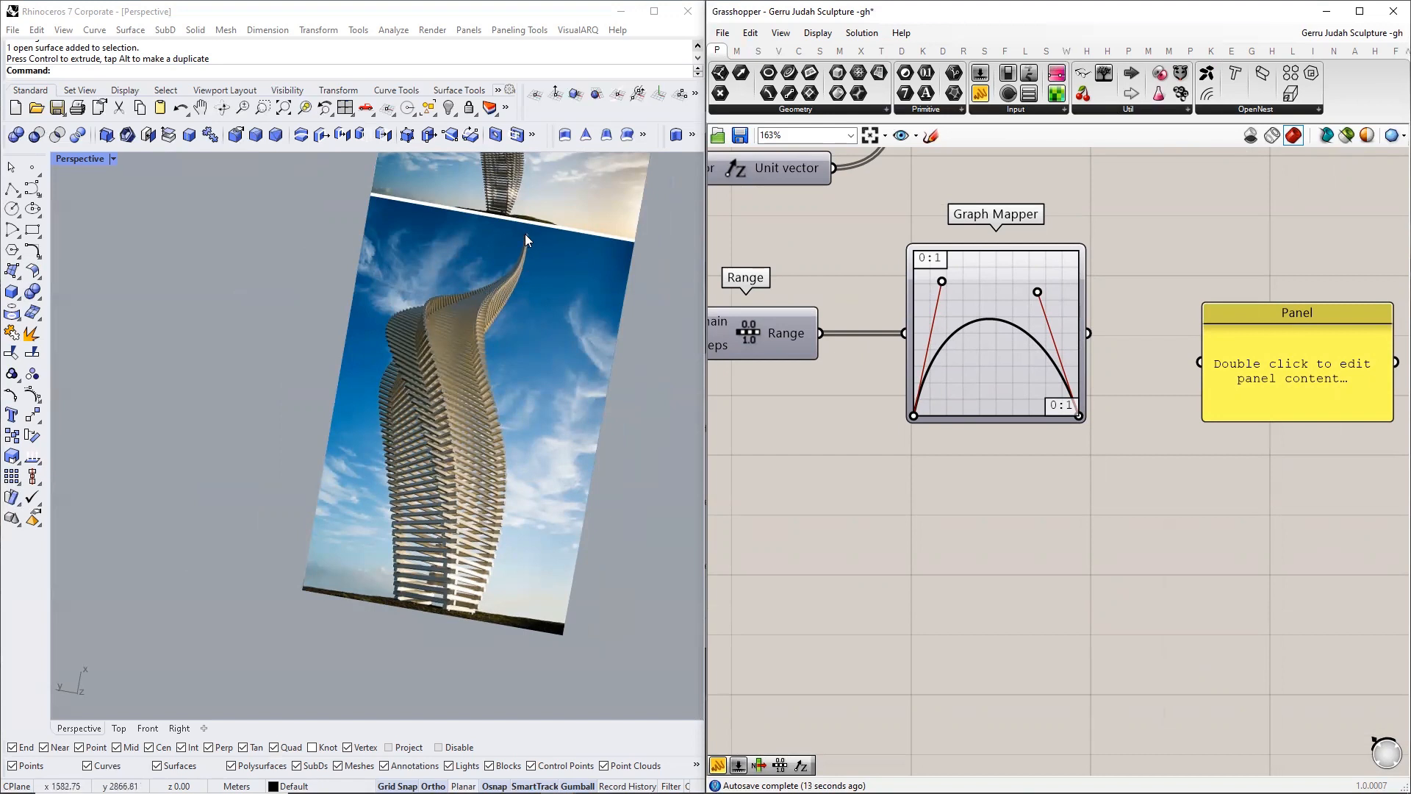
- Raise the Bezier start point to about 0.3, stretch its handle up past mid-graph, and lower the end handle to the base line
scroll(945, 372, up, 2)
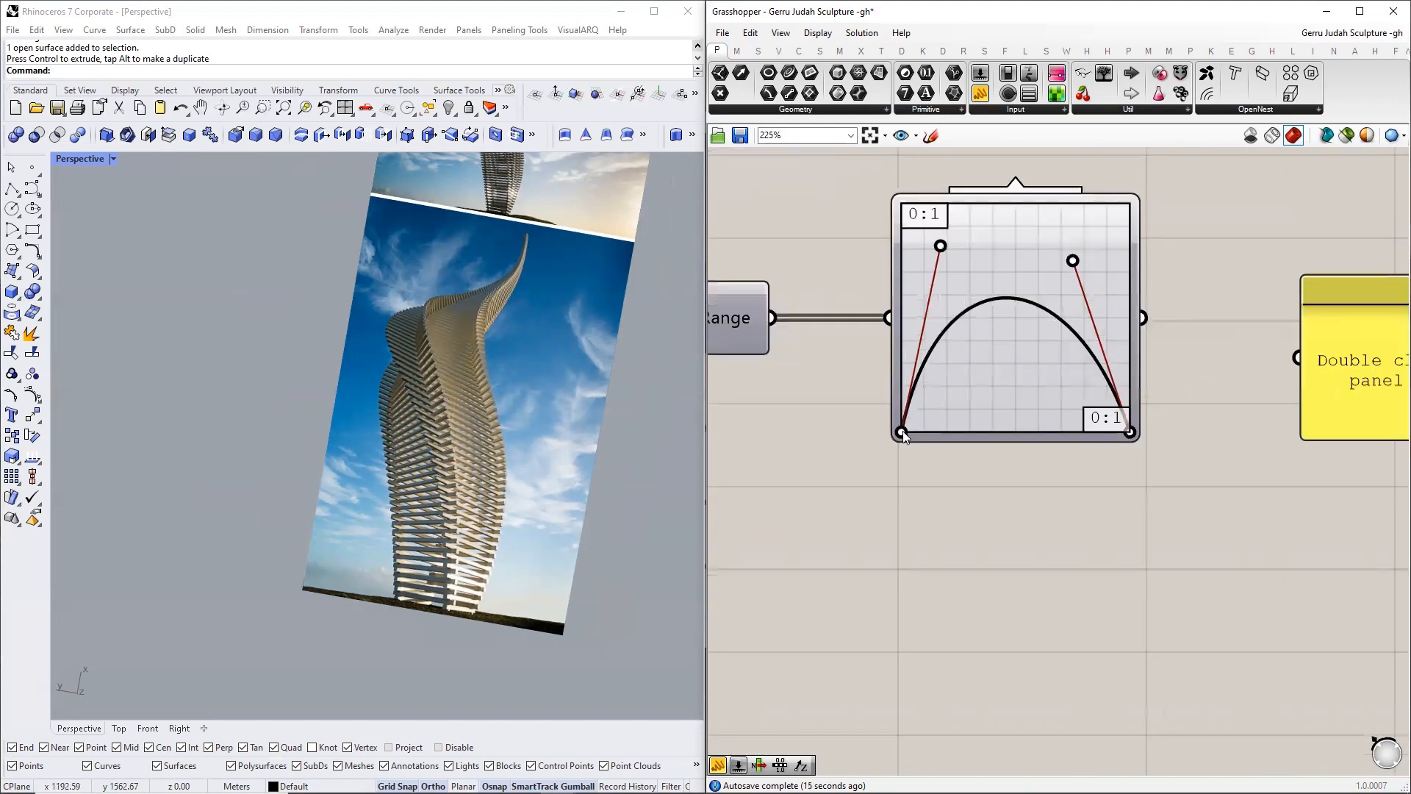
drag(902, 432, 902, 363)
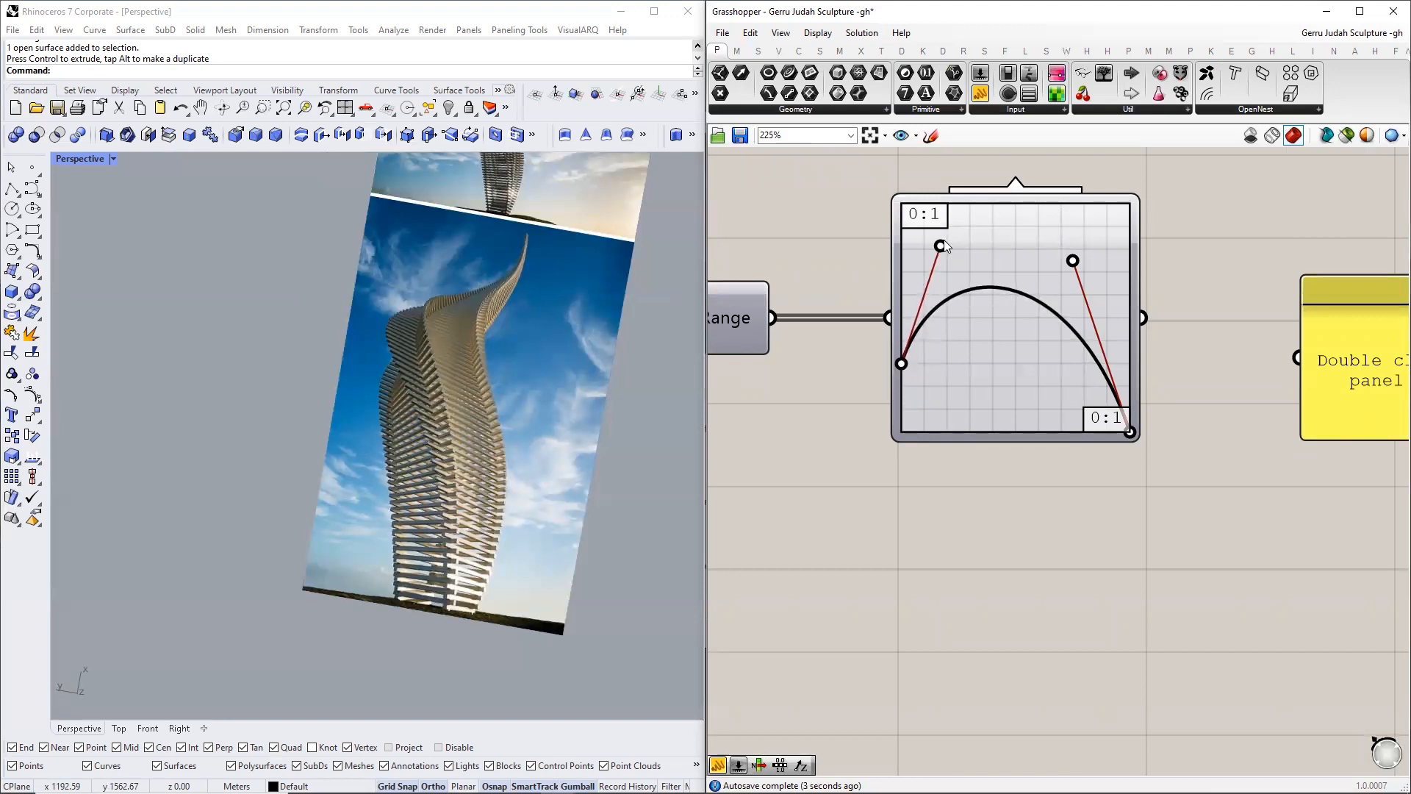
drag(942, 246, 976, 270)
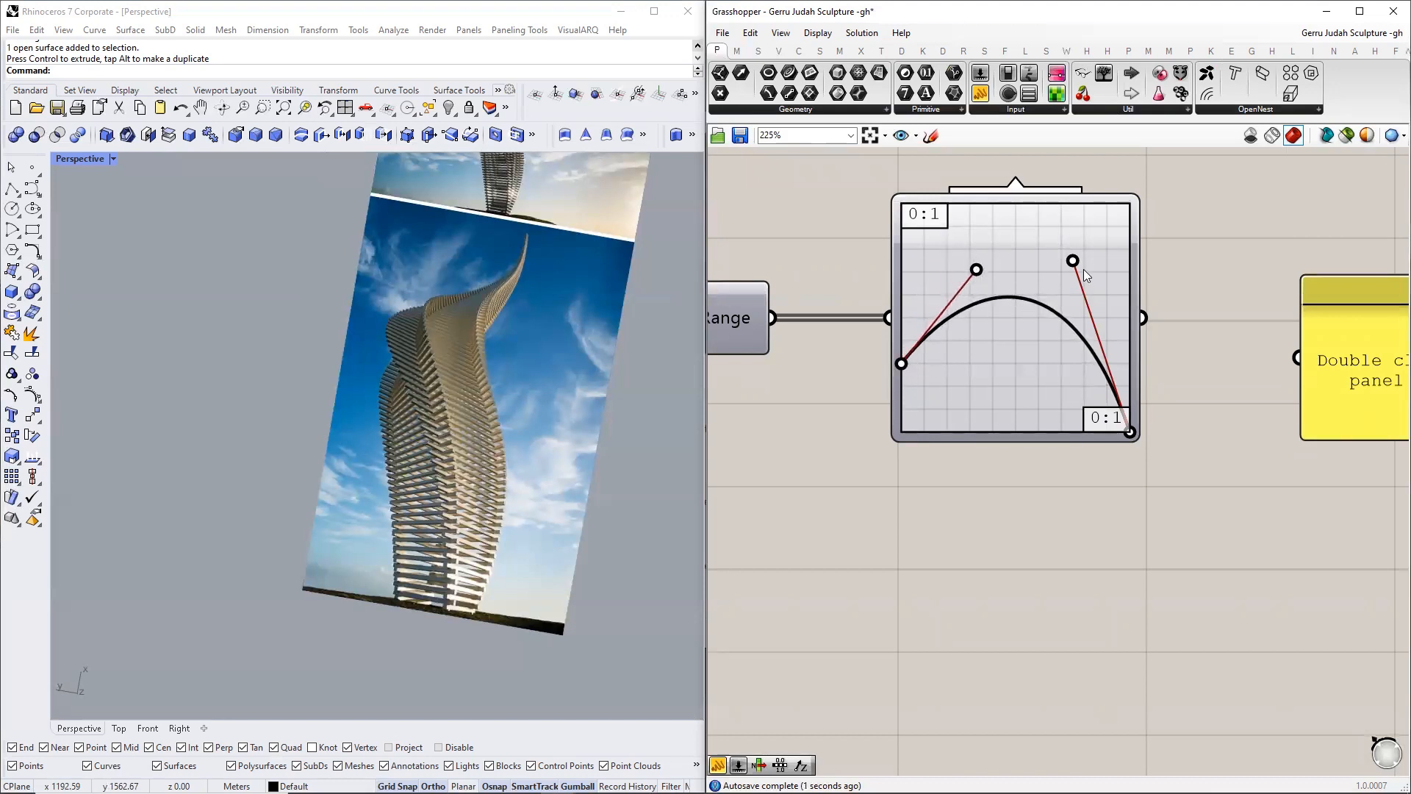
drag(1073, 261, 1074, 441)
drag(980, 275, 1055, 232)
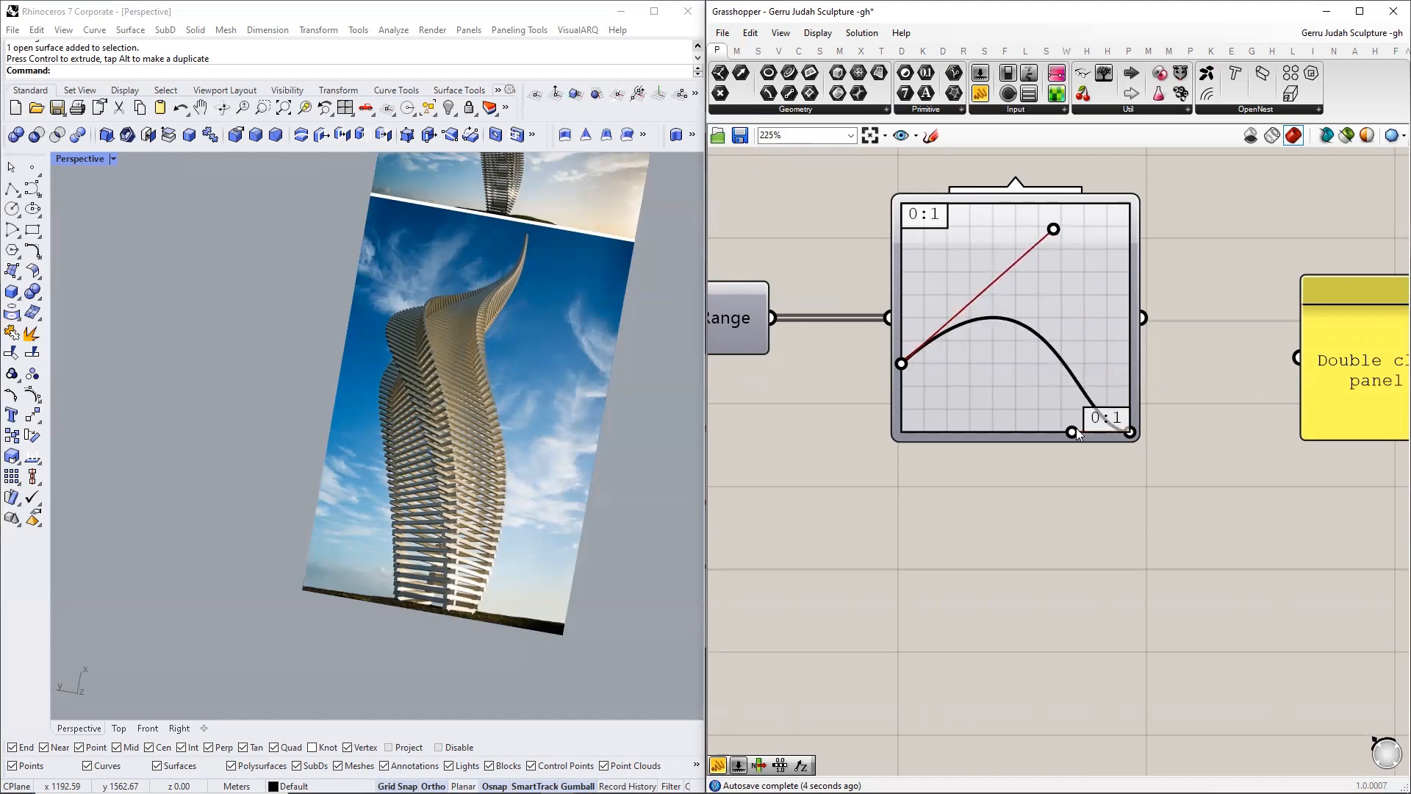
drag(1072, 432, 1044, 433)
scroll(908, 383, down, 4)
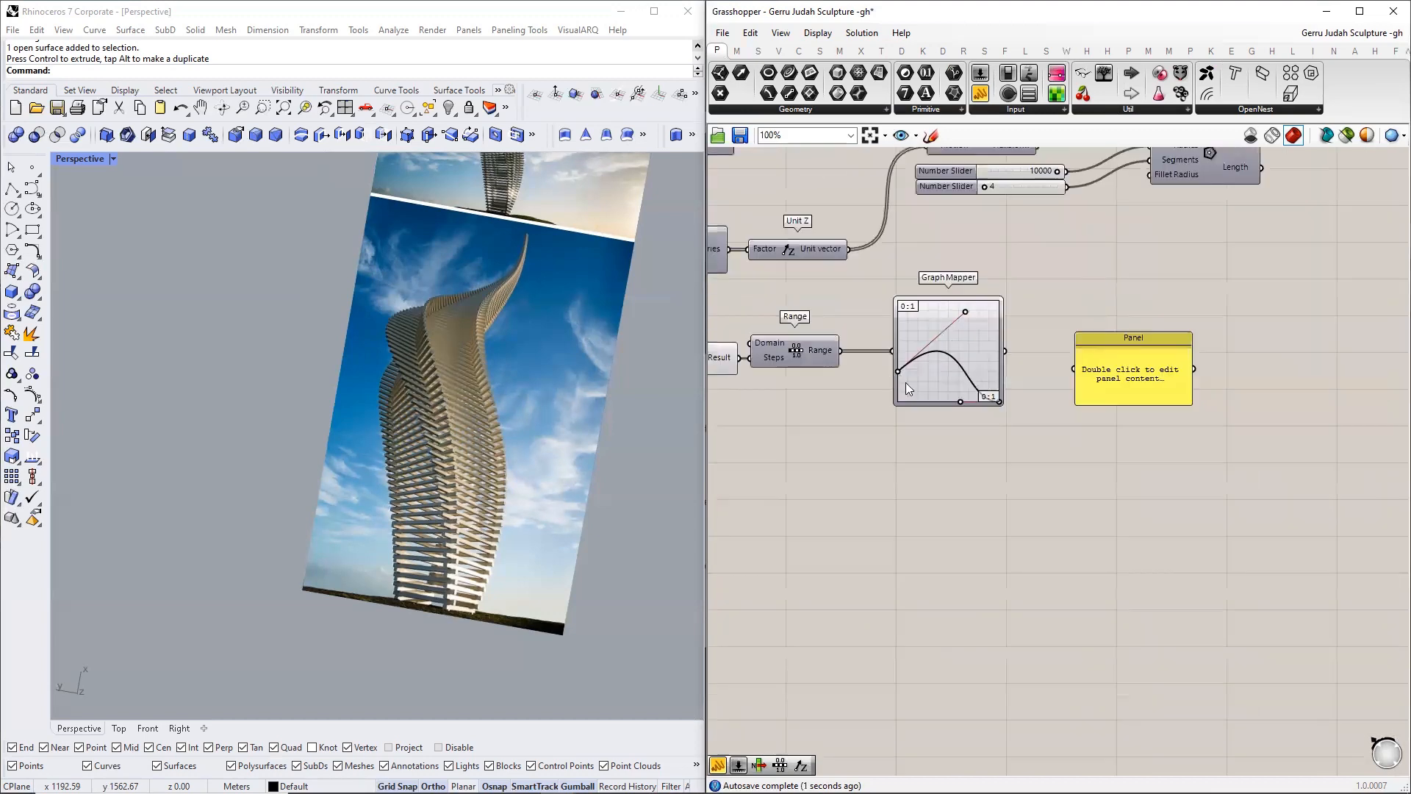
scroll(909, 384, down, 2)
scroll(978, 381, up, 5)
scroll(1073, 384, down, 3)
right_drag(1068, 389, 995, 403)
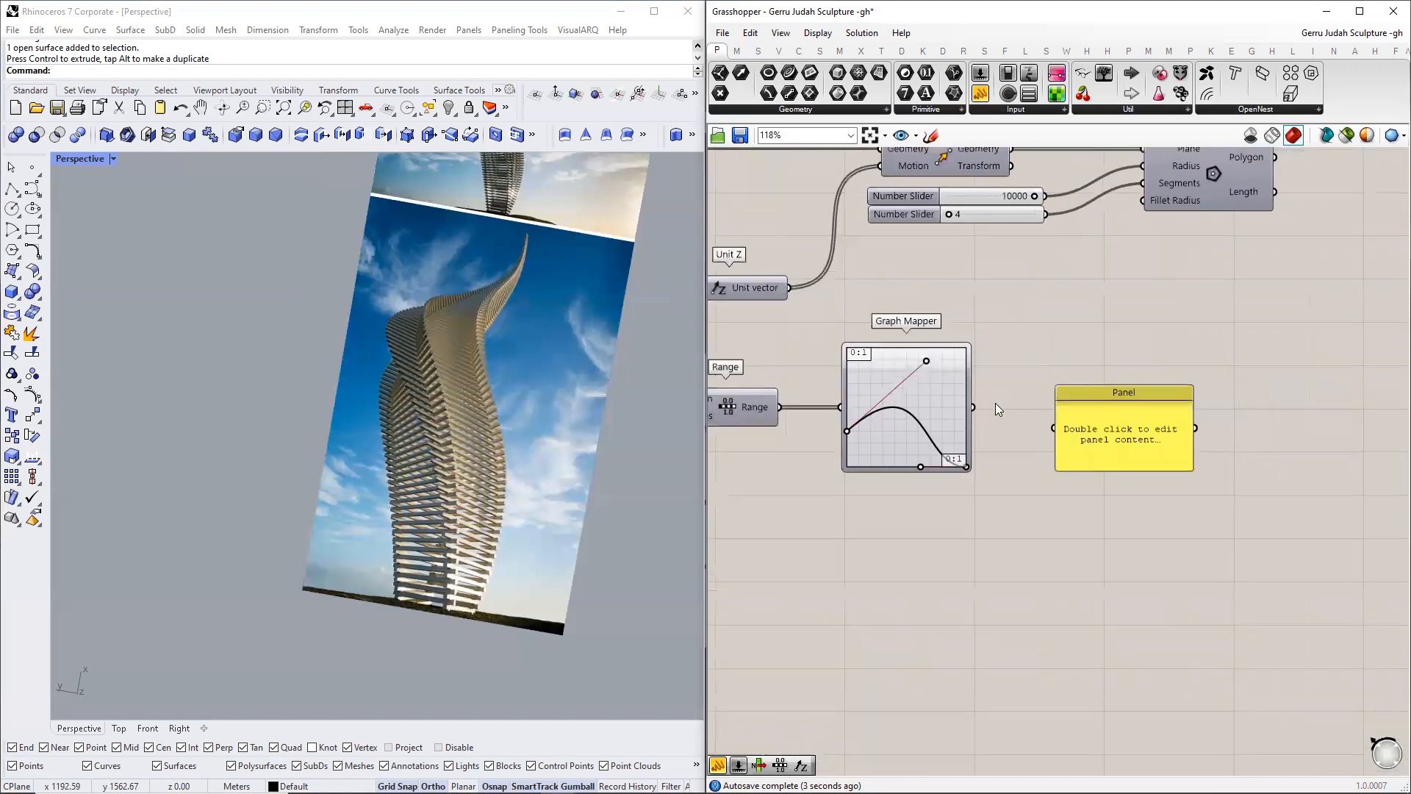
- Move the Panel lower, feed it the Graph Mapper's output, enlarge it and read the list through to the last value
drag(1103, 418, 1155, 554)
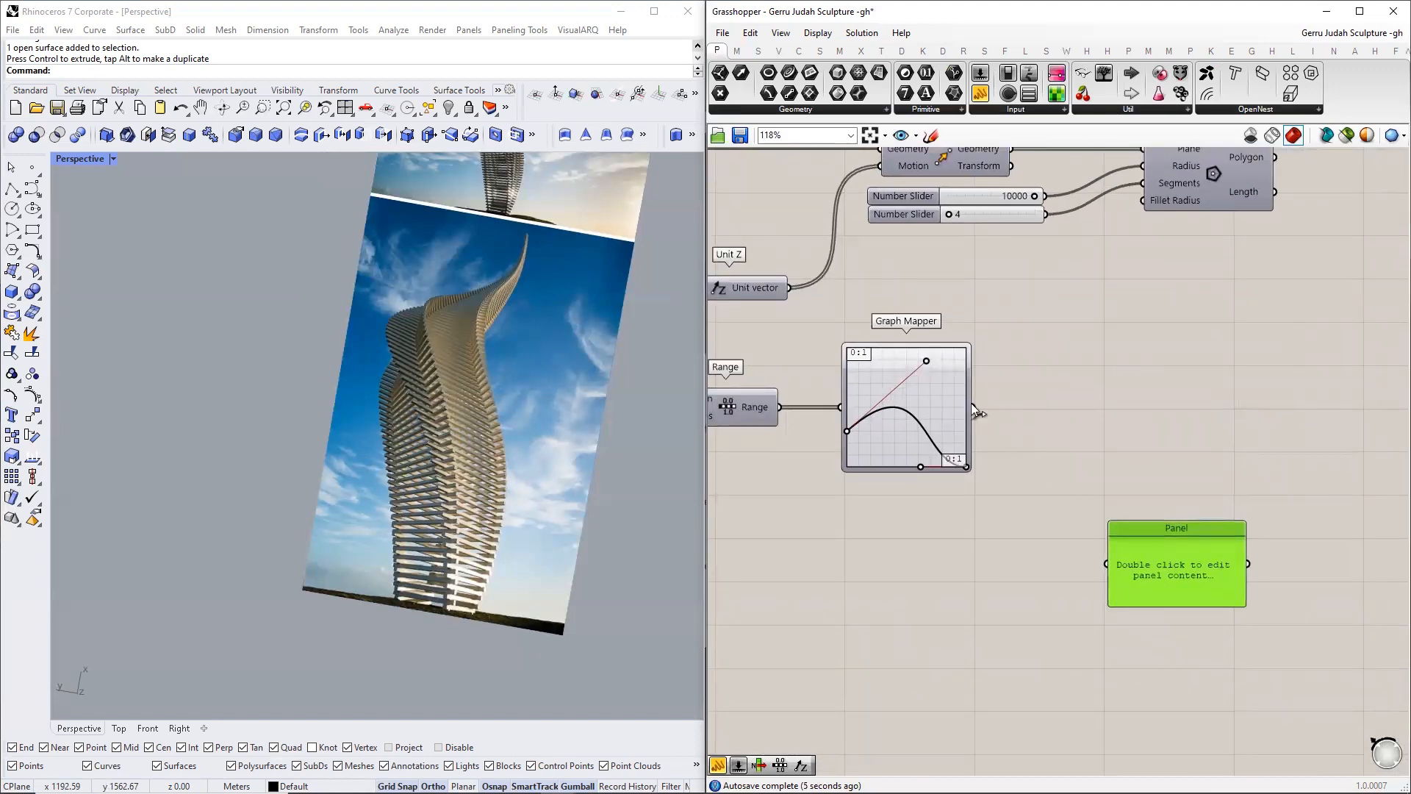
drag(974, 408, 1078, 367)
drag(1110, 472, 1110, 570)
scroll(1076, 375, up, 5)
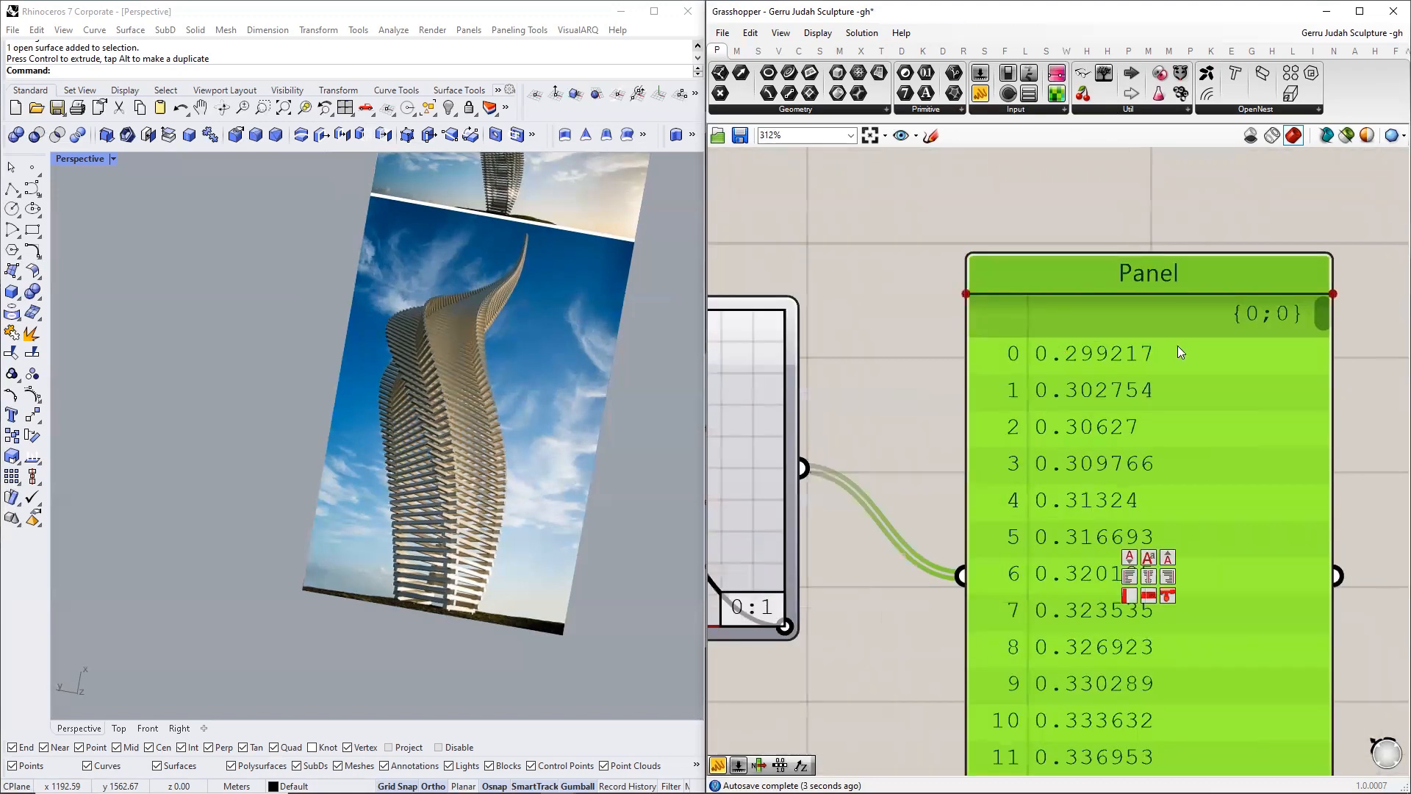
scroll(1319, 306, down, 3)
drag(1319, 306, 1309, 747)
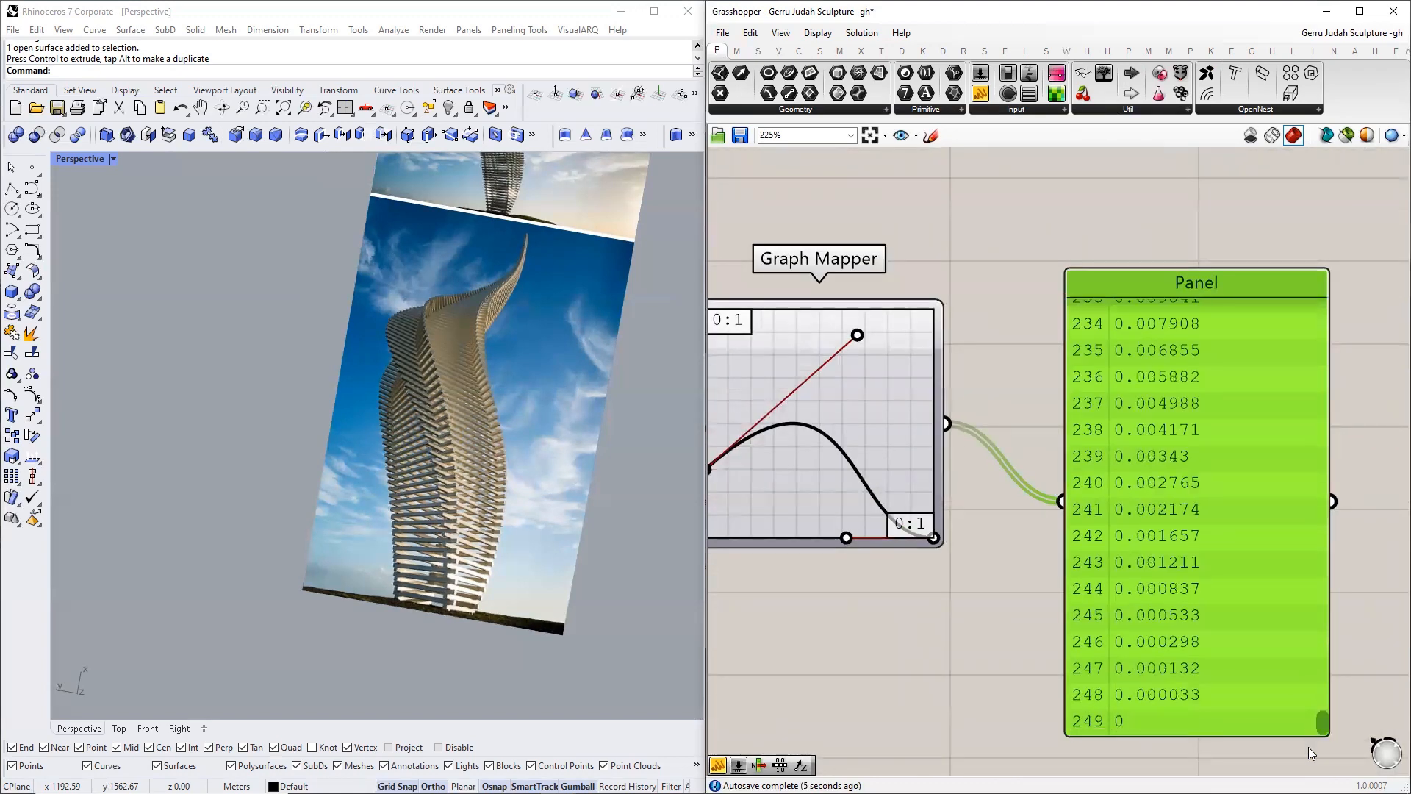
scroll(1164, 727, down, 2)
- Raise the Bezier graph's end point slightly above the base line and make free space beside the Graph Mapper
scroll(992, 585, up, 7)
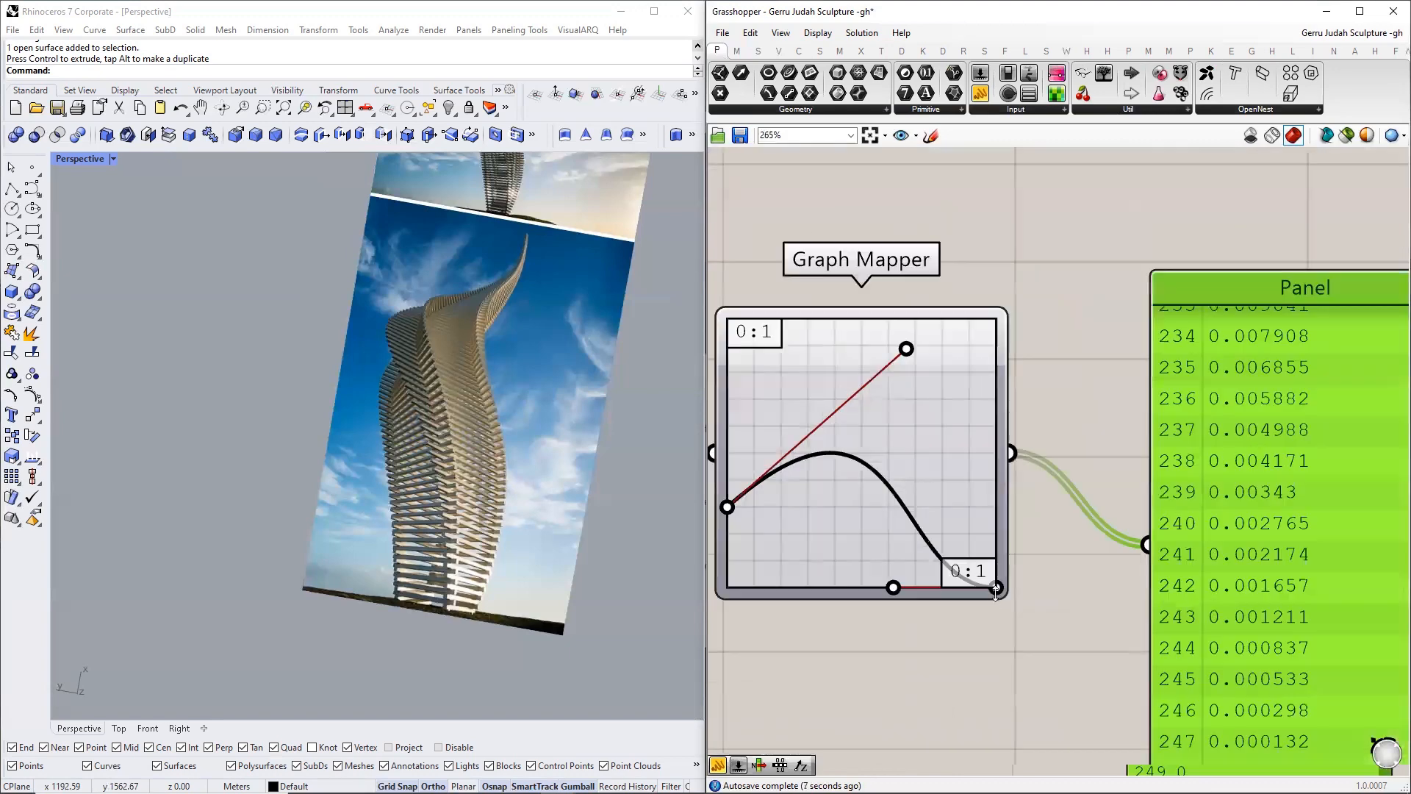
drag(994, 578, 994, 562)
scroll(960, 489, down, 2)
scroll(932, 425, down, 6)
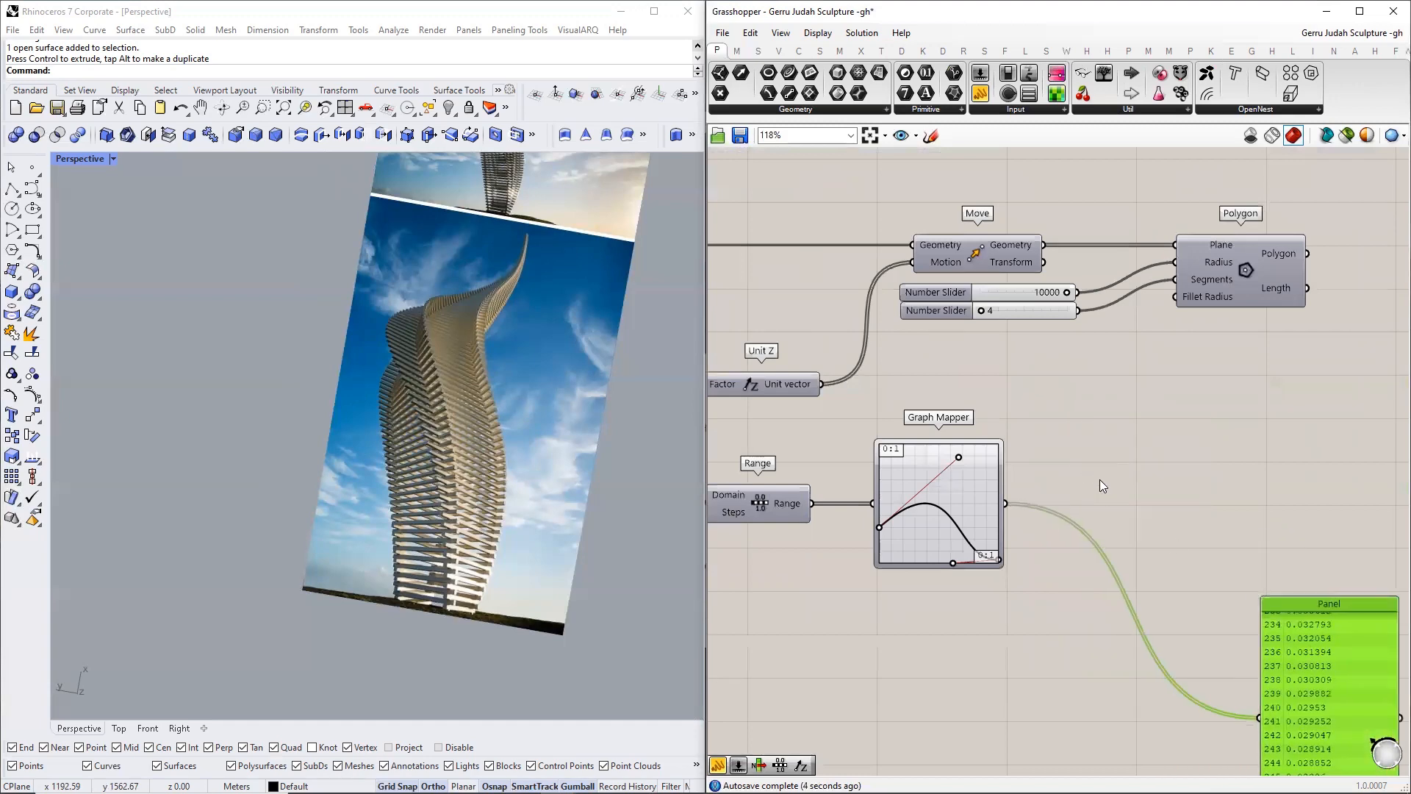
- Add a Multiplication component and feed the Graph Mapper's output into its A input
double_click(1101, 482)
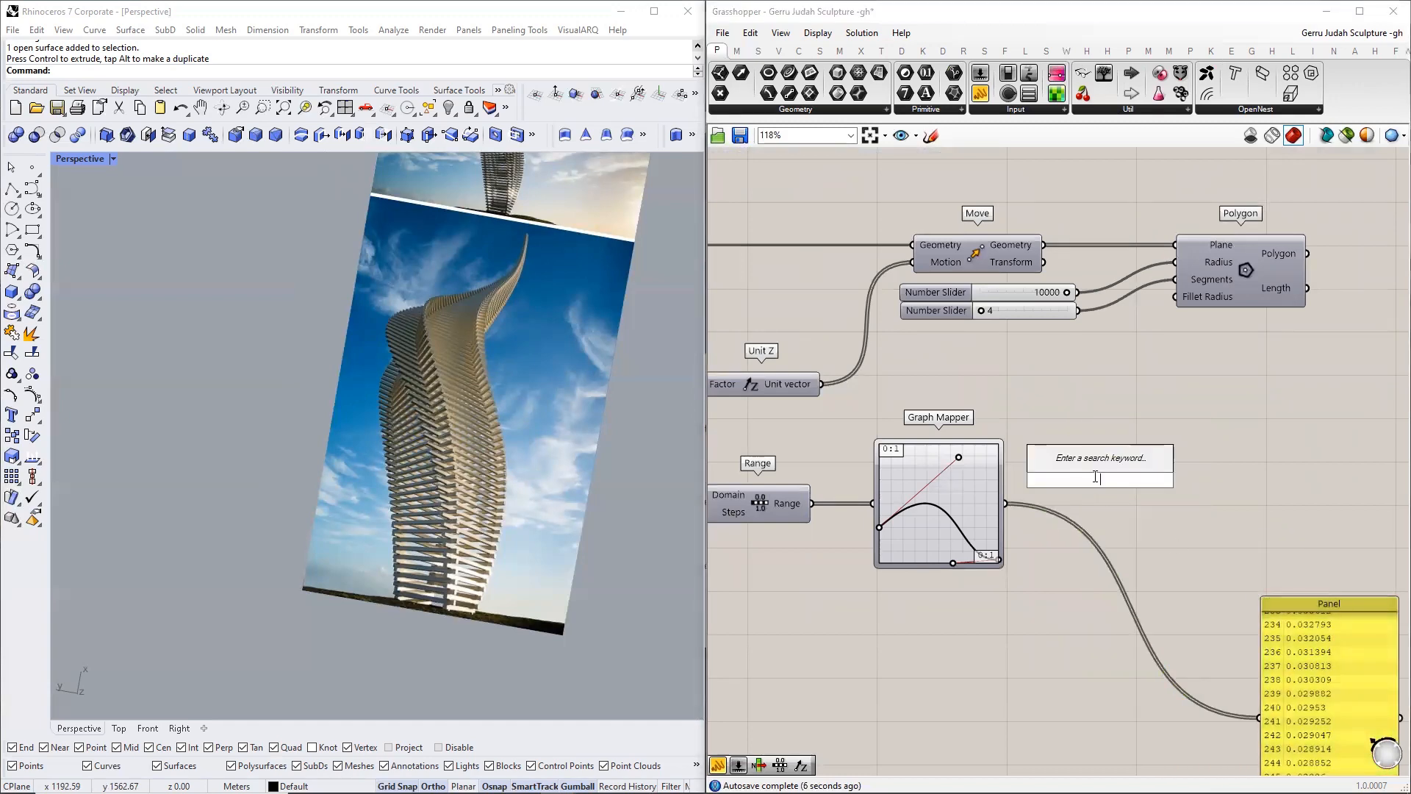
text(*)
key(Return)
scroll(1023, 503, up, 2)
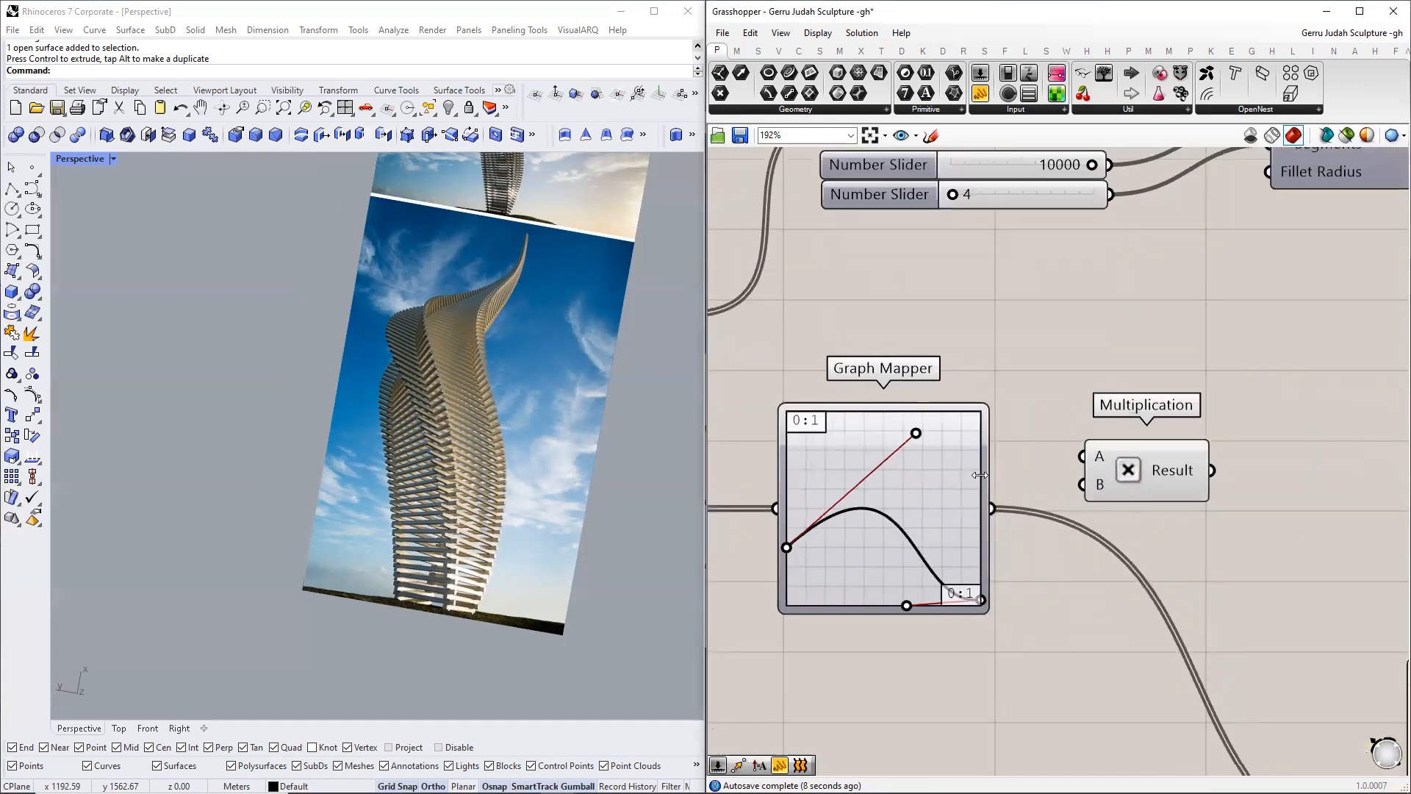
drag(988, 507, 1158, 537)
right_drag(1064, 600, 1189, 383)
scroll(1188, 383, down, 4)
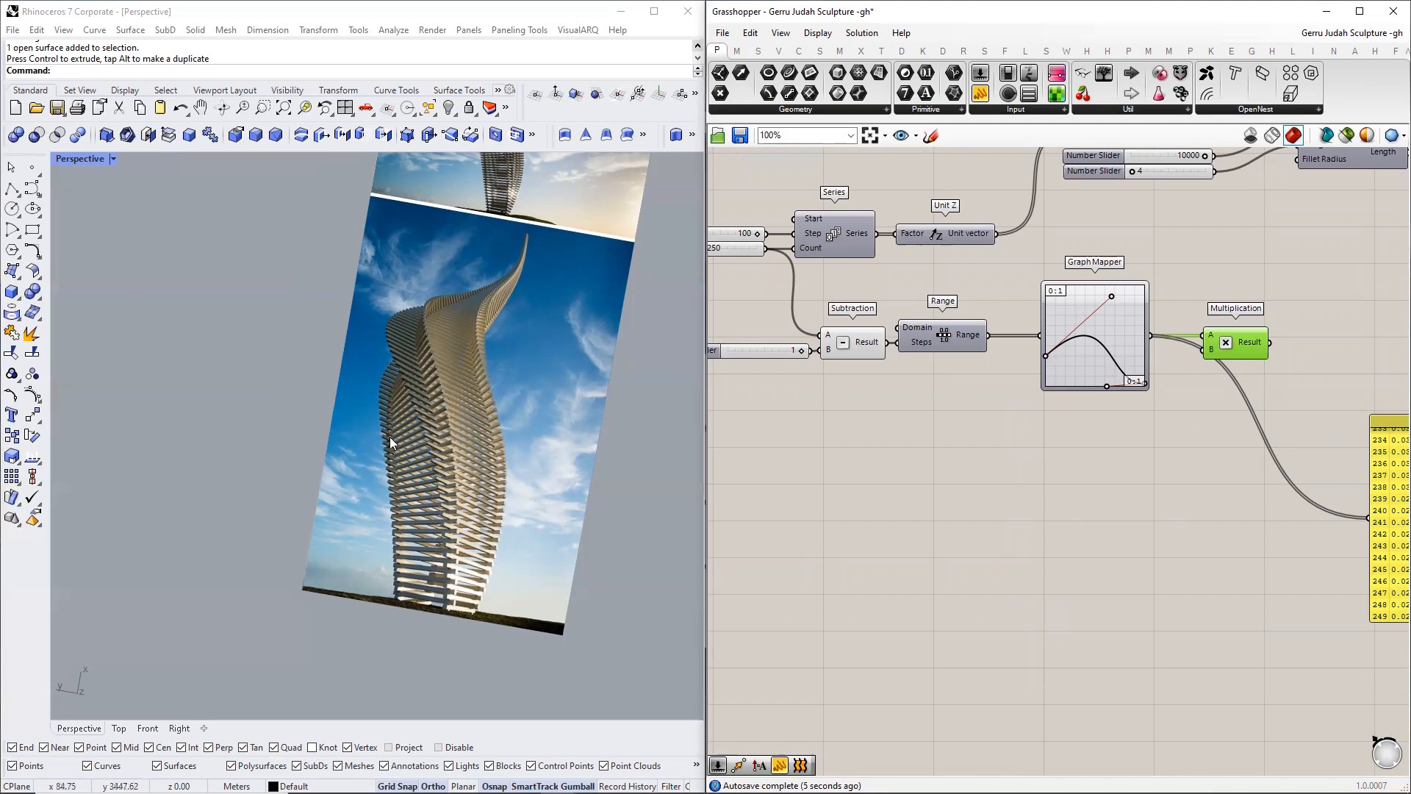
- Copy the 10000 radius slider below the Graph Mapper and connect the copy to the Multiplication's B input
right_drag(1069, 377, 990, 483)
scroll(989, 484, down, 1)
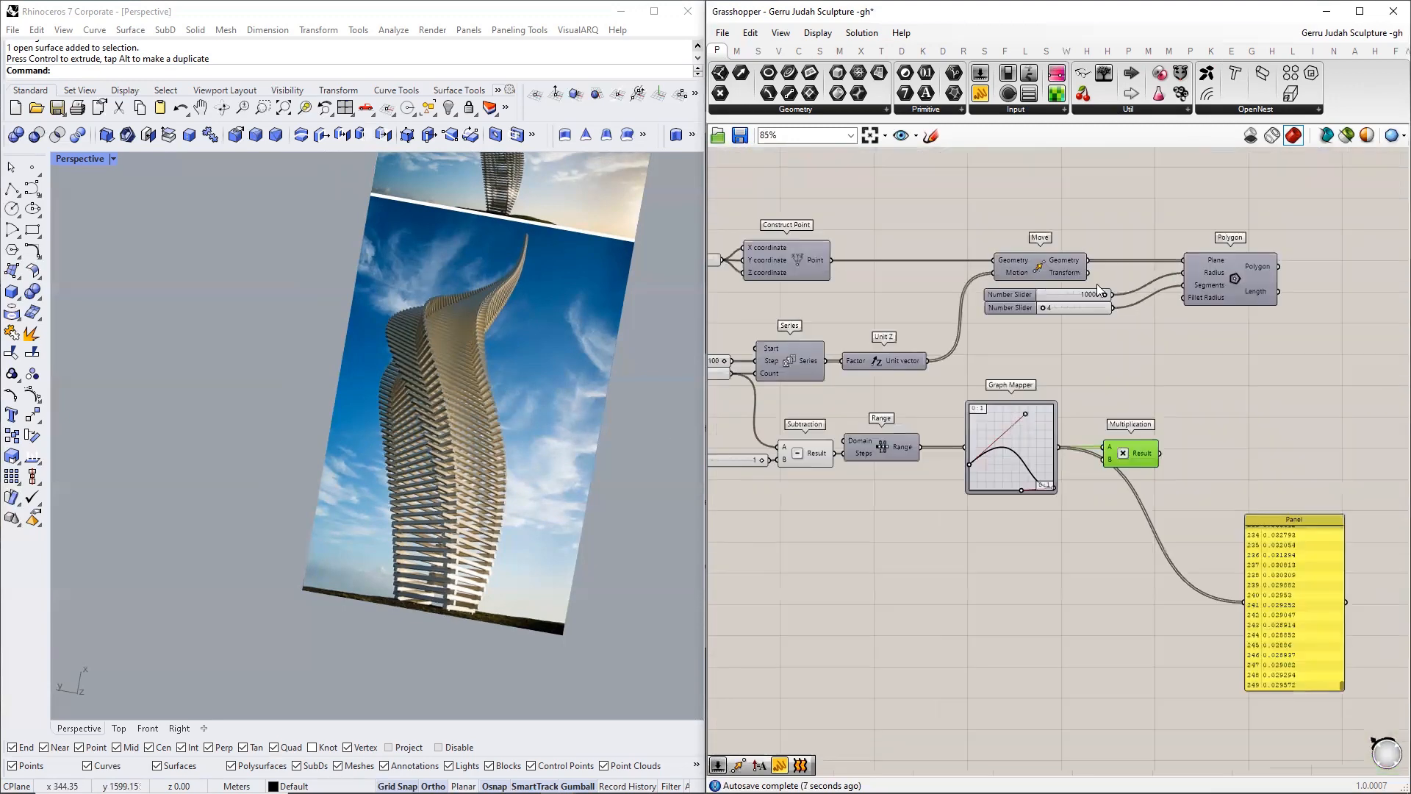
scroll(1073, 296, up, 1)
click(1073, 295)
alt+drag(1073, 296, 1102, 490)
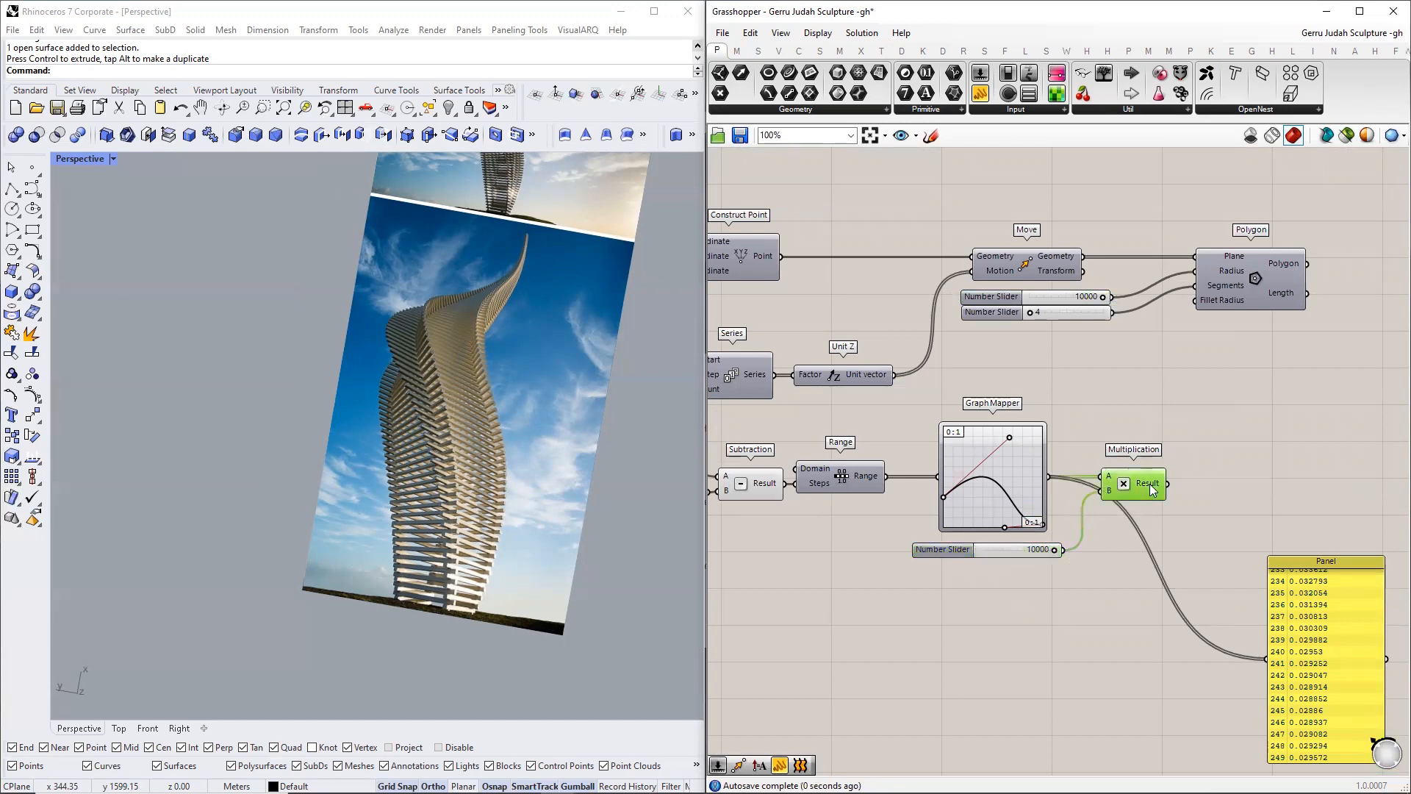
right_drag(1155, 488, 1007, 459)
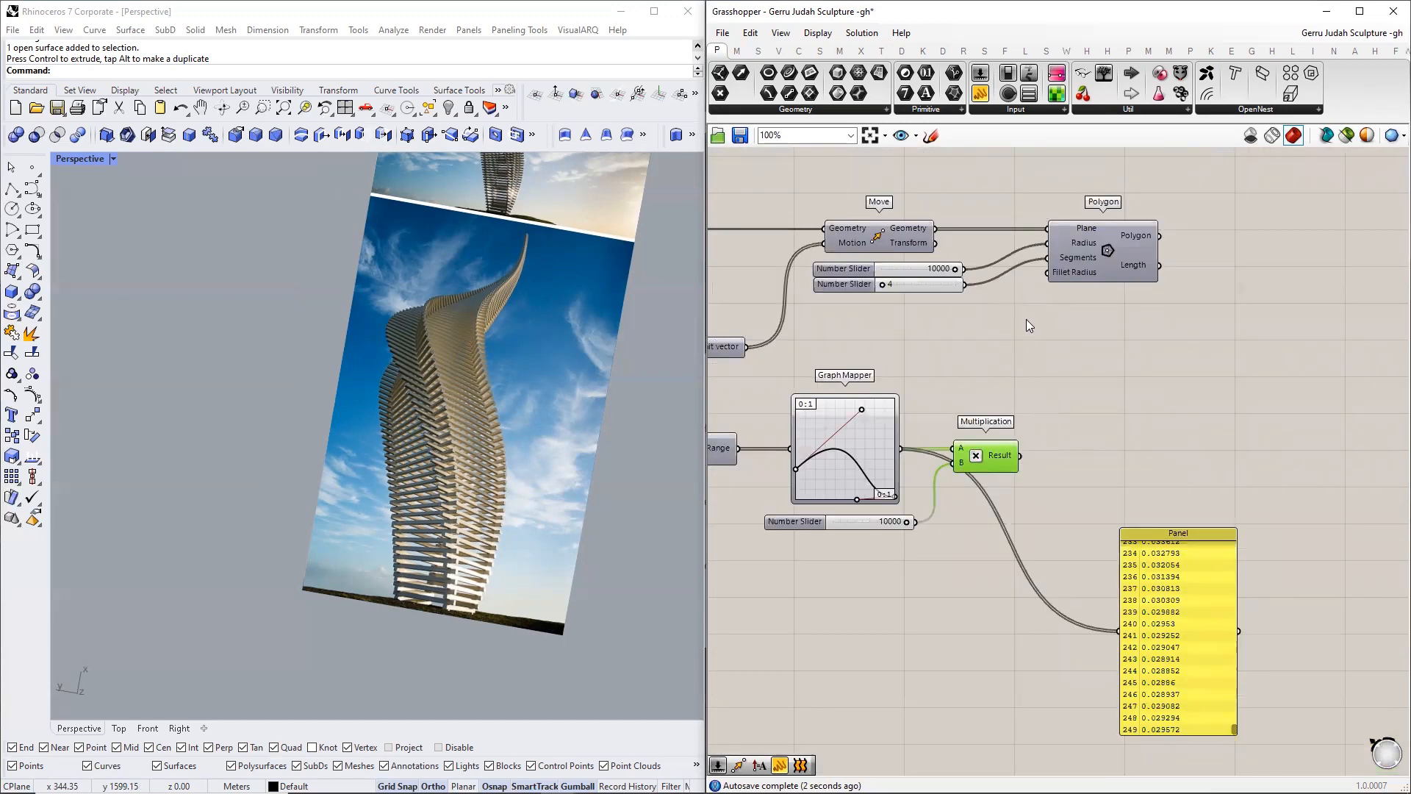
- Replace the Panel's source with the Multiplication result and review the scaled values from the end of the list to the start
drag(1021, 456, 1118, 633)
click(1132, 632)
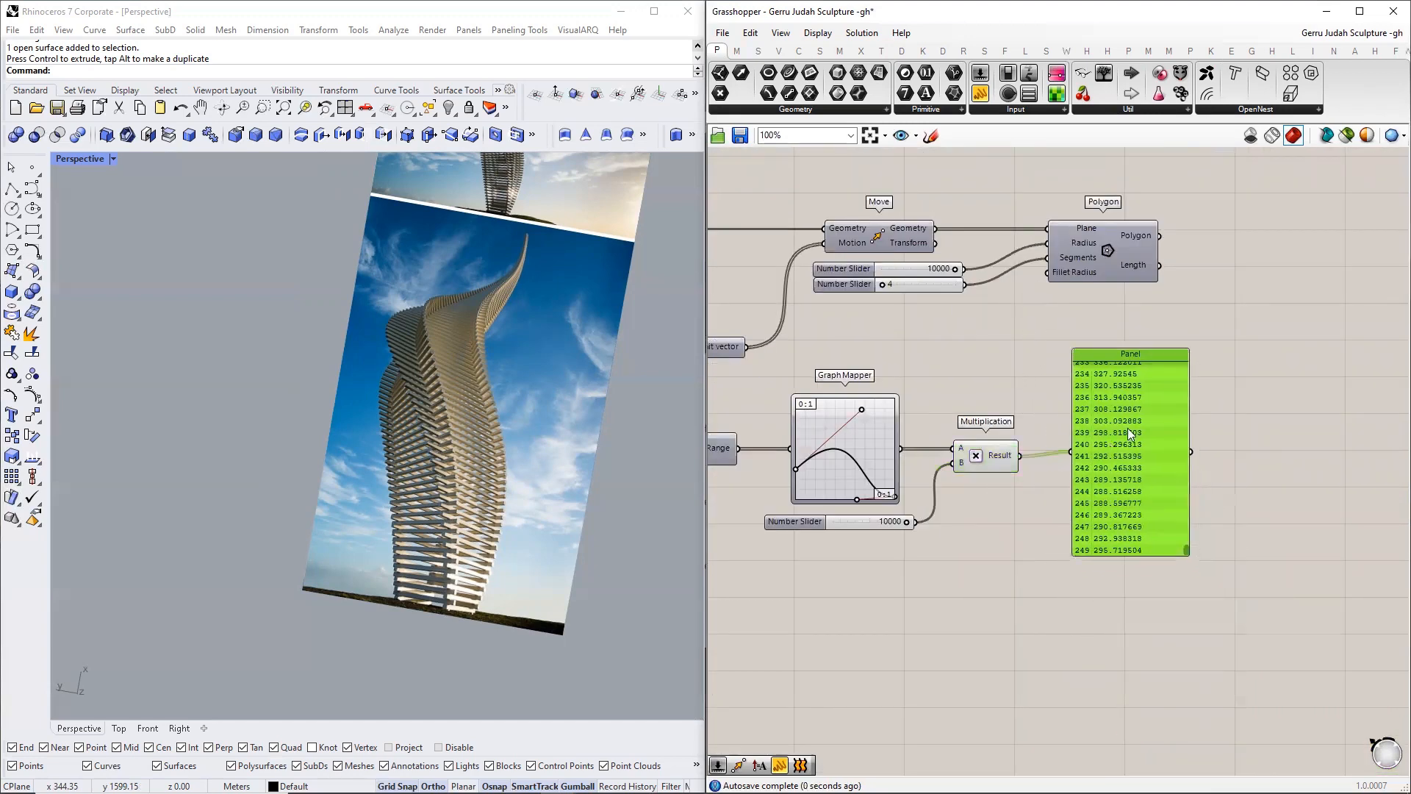
scroll(1153, 538, up, 3)
right_drag(874, 535, 932, 455)
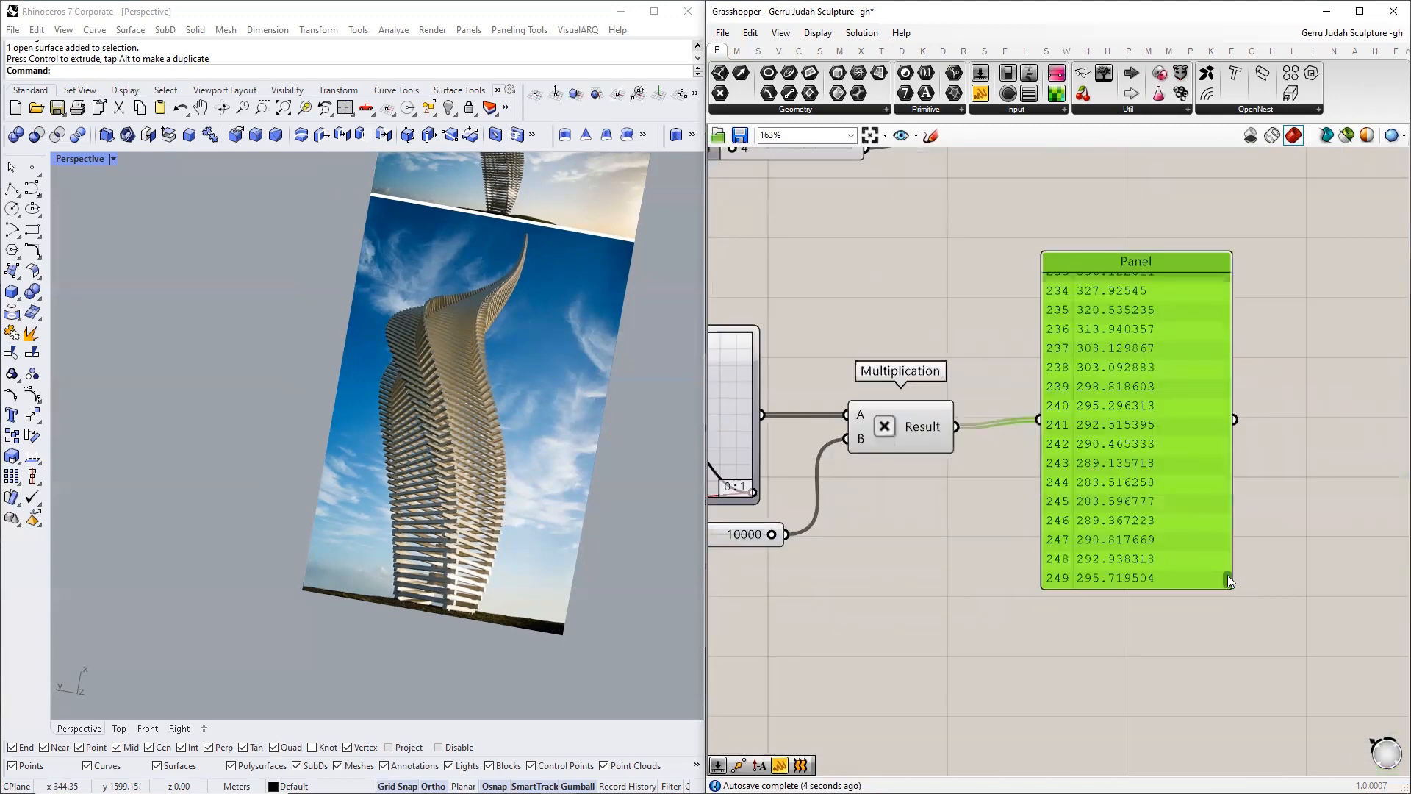
drag(1228, 577, 1302, 272)
right_drag(1093, 300, 1068, 391)
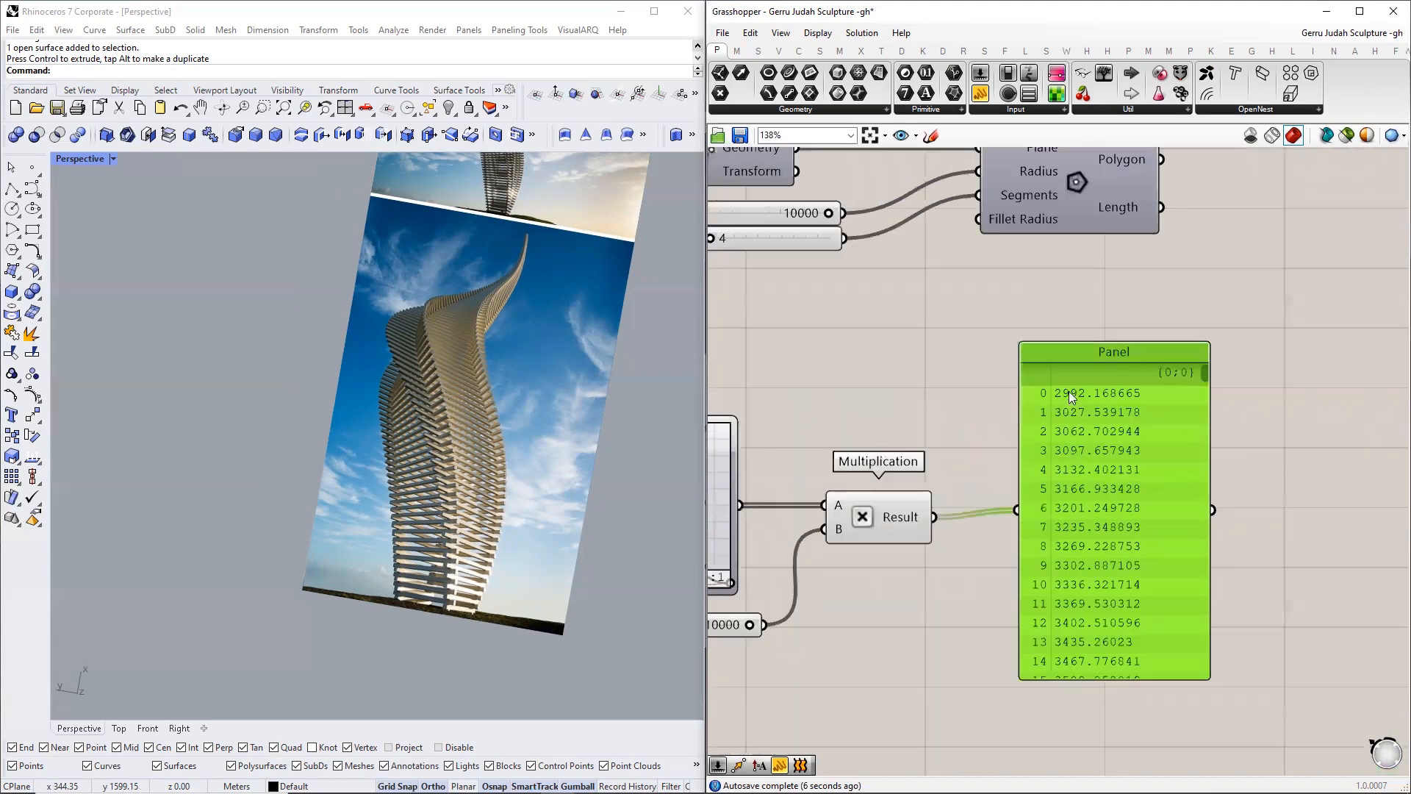
- Set the Panel aside and connect the Multiplication result to the Polygon's Radius input in place of the slider
scroll(1069, 392, down, 4)
drag(1128, 450, 1184, 498)
scroll(1054, 270, up, 2)
drag(1053, 272, 1086, 276)
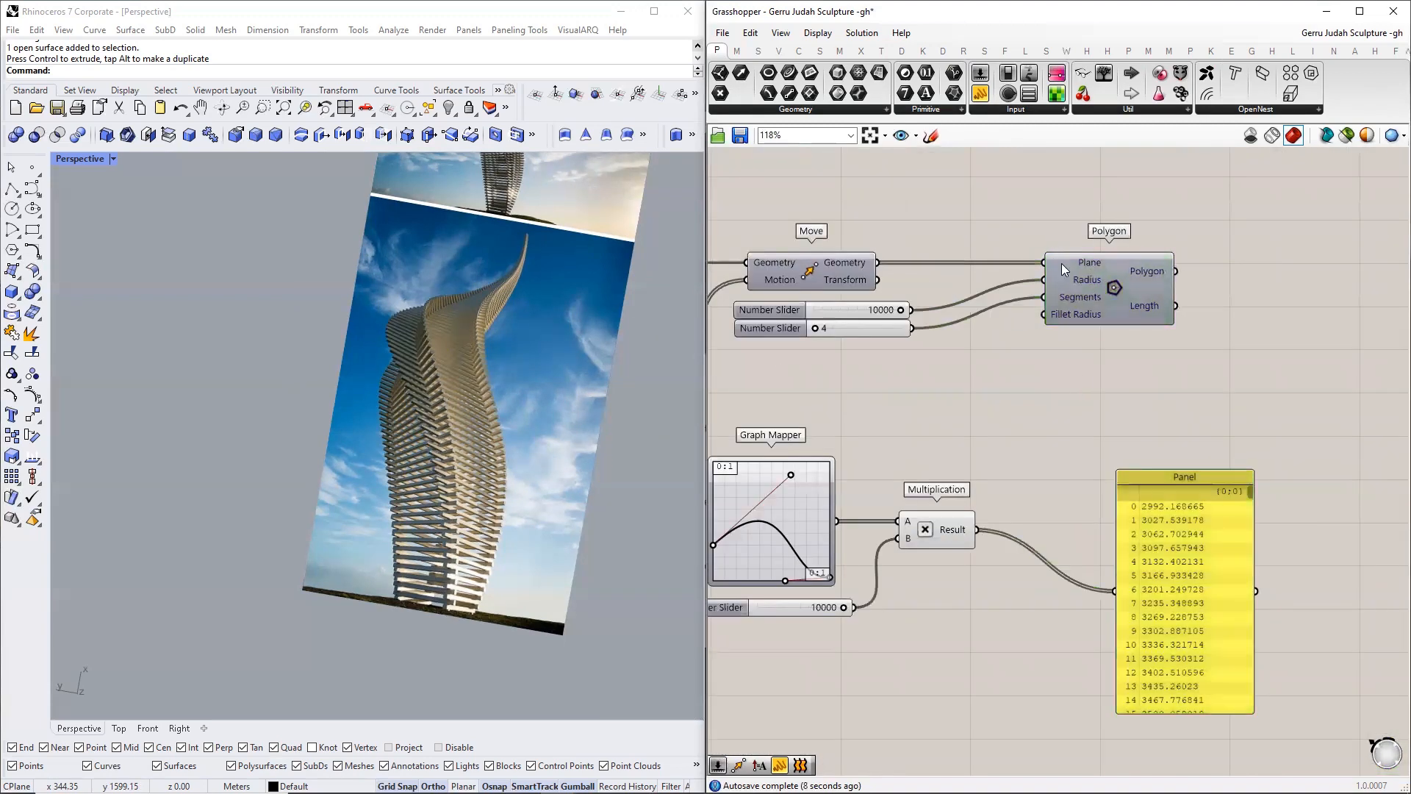
drag(982, 533, 1056, 282)
- Turn on the Polygon component's preview and inspect the stacked polygons from several angles in the Rhino viewport
click(1089, 281)
middle_click(1089, 283)
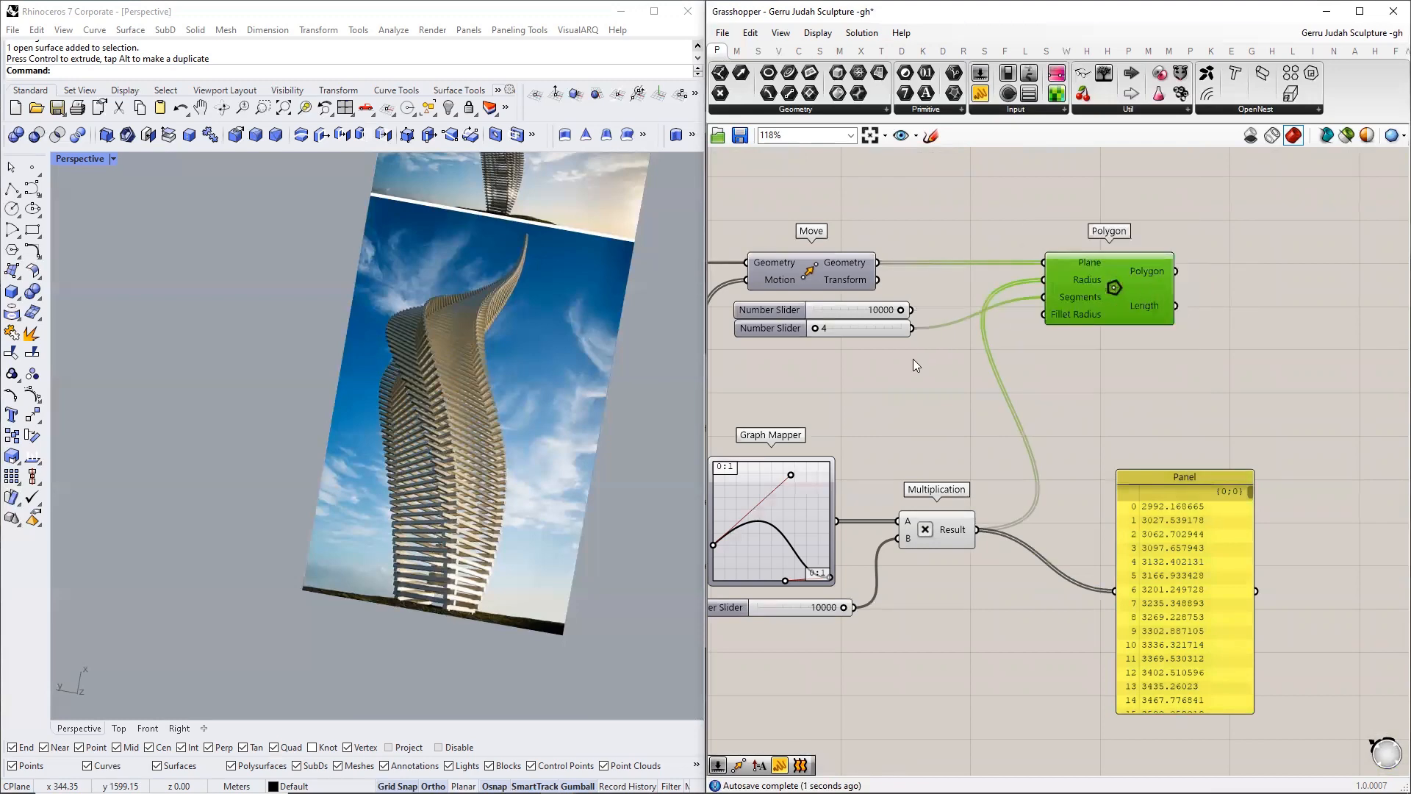
scroll(379, 437, down, 8)
right_drag(426, 436, 442, 398)
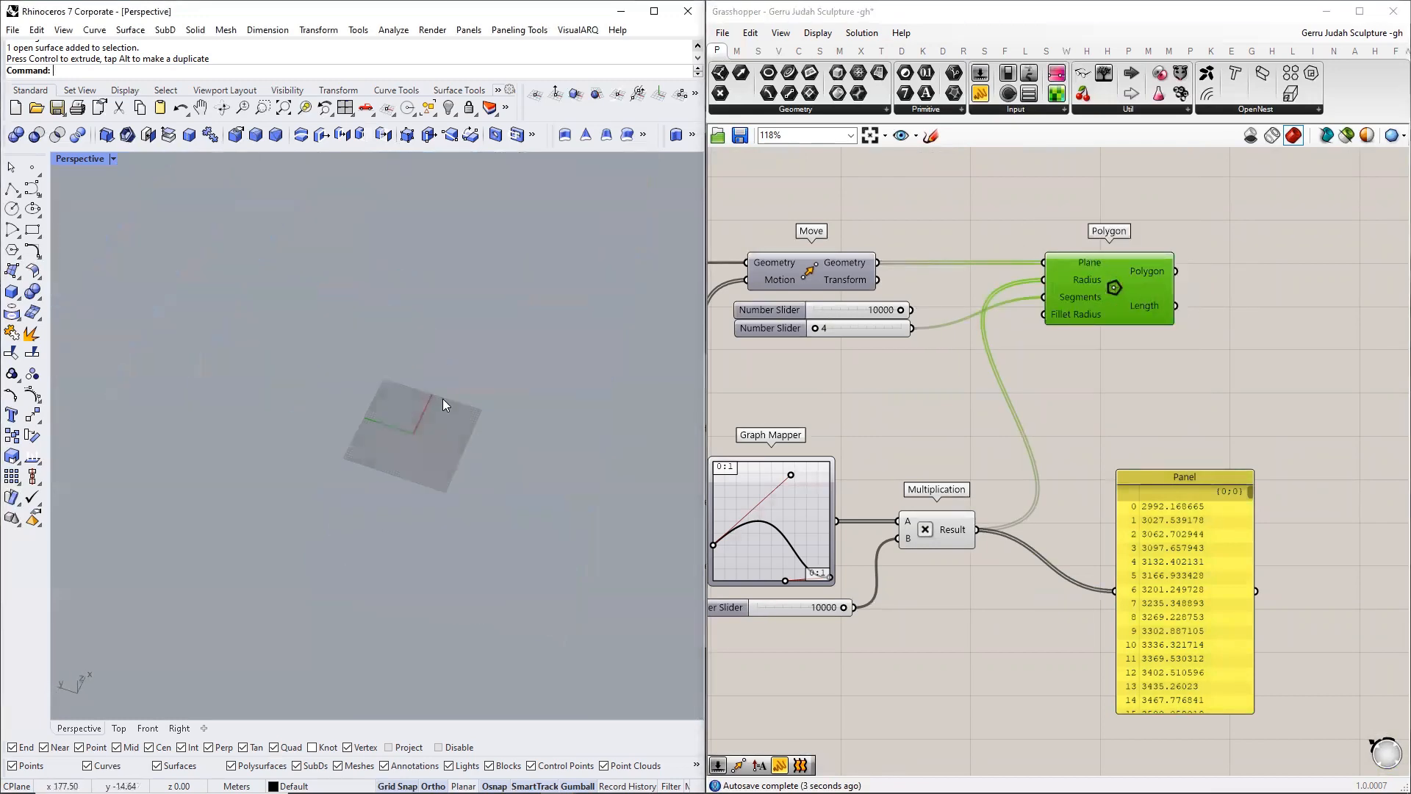
middle_click(1129, 292)
click(1157, 269)
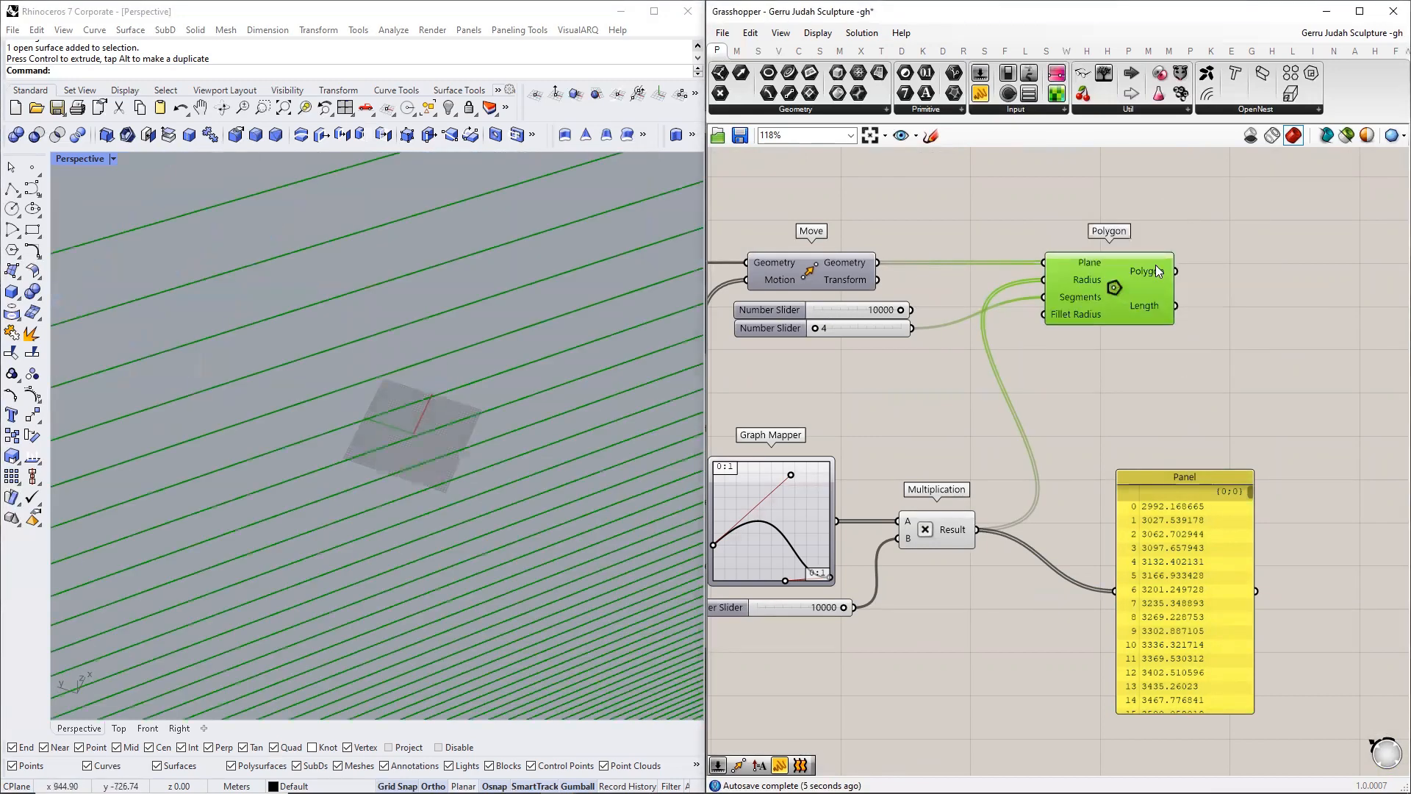
scroll(412, 435, down, 6)
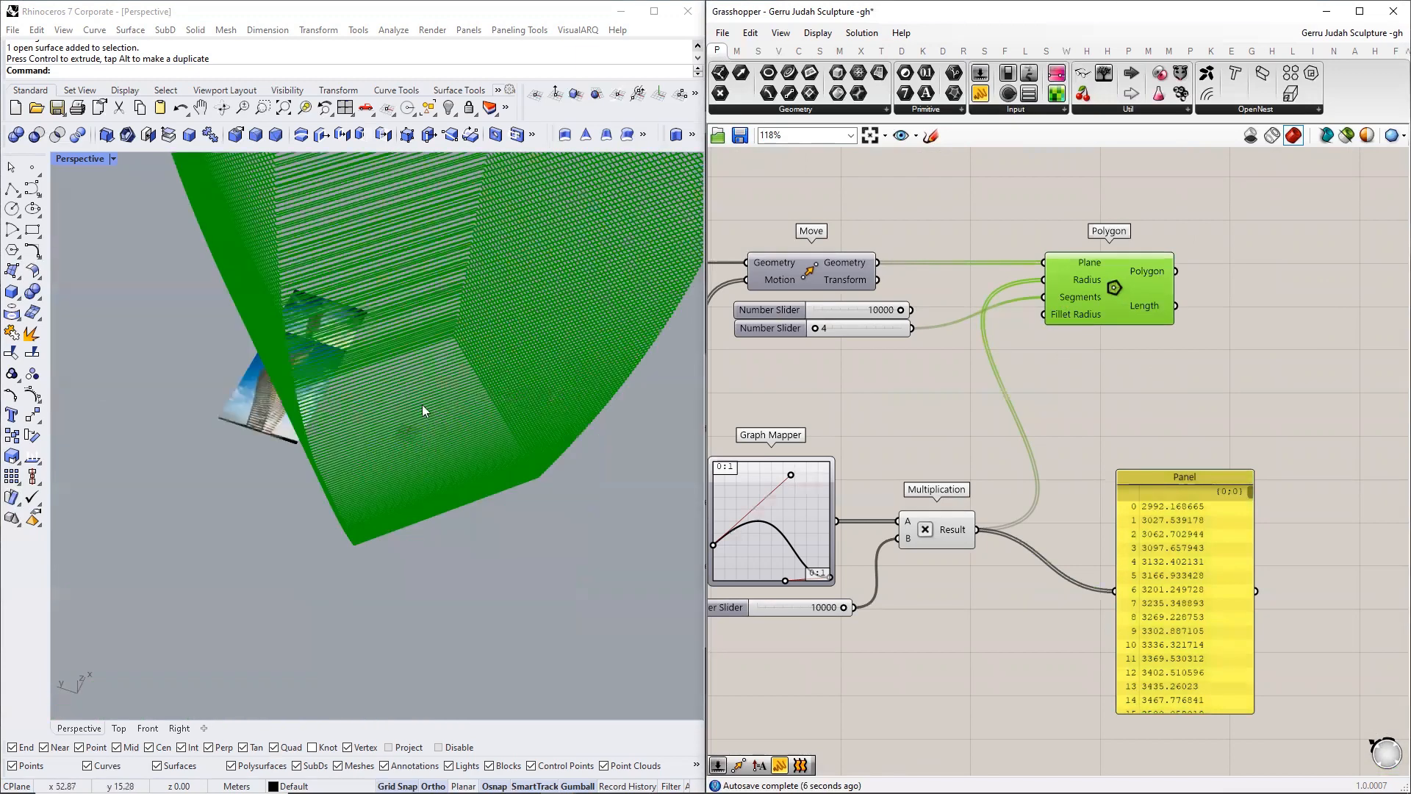
scroll(424, 409, down, 8)
right_drag(424, 409, 395, 394)
scroll(416, 311, up, 8)
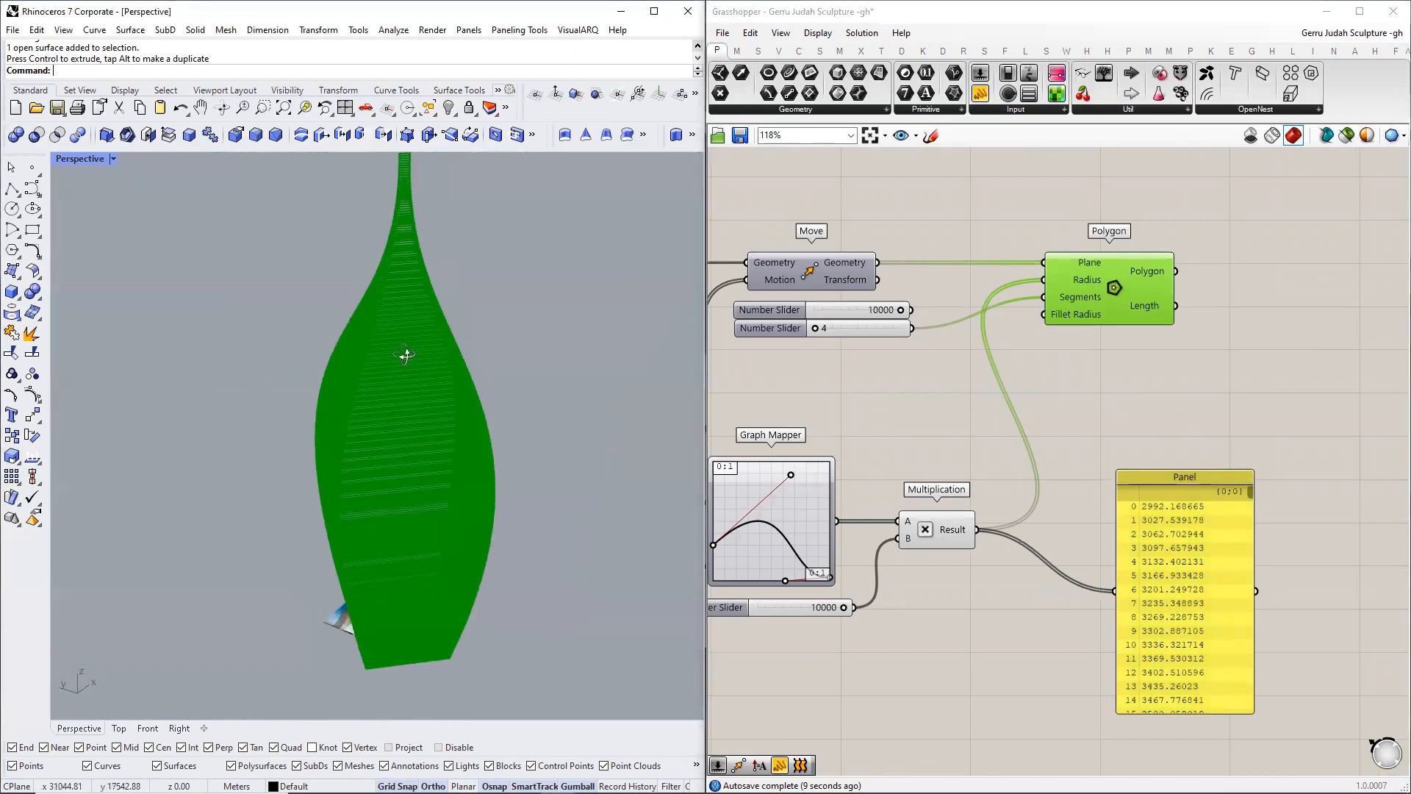
right_drag(265, 329, 213, 312)
scroll(1031, 450, up, 4)
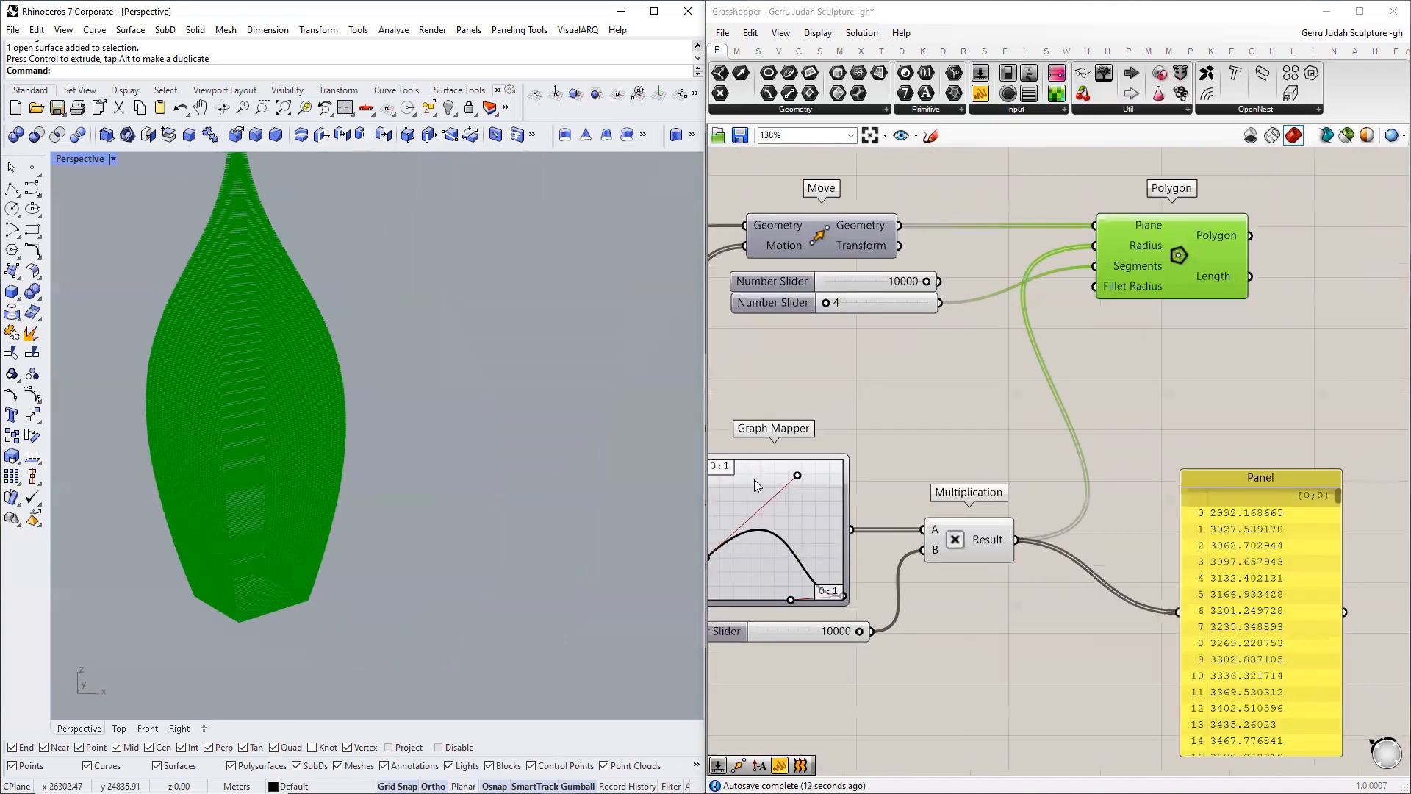
- Pull the Bezier start handle down and back toward the start point to flatten the arch
scroll(1031, 450, up, 3)
drag(1029, 434, 977, 497)
scroll(985, 500, down, 5)
scroll(1022, 434, up, 3)
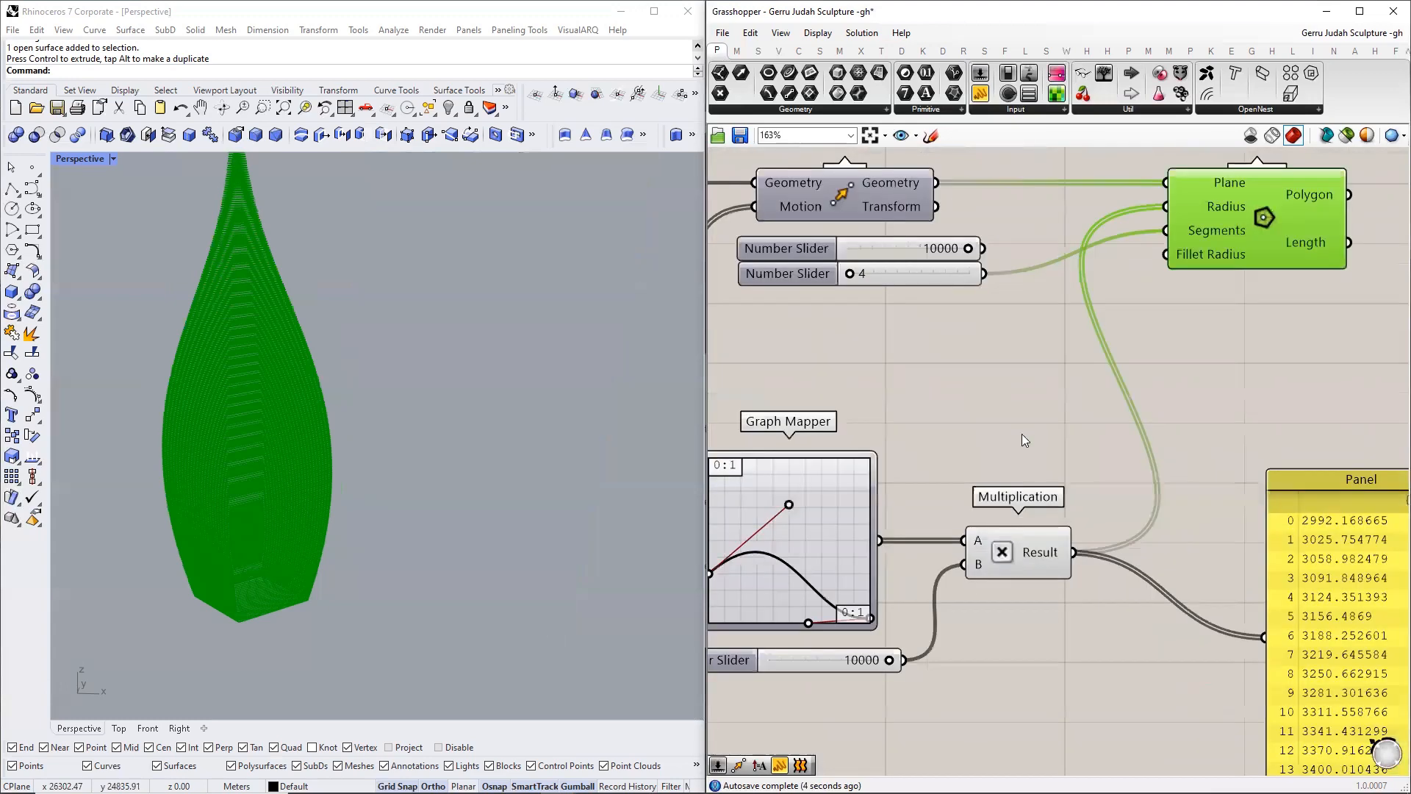
- Place the segments slider beside the Polygon component and delete the unused 10000 slider above it
right_drag(1041, 419, 1066, 444)
drag(1055, 446, 1155, 335)
click(989, 354)
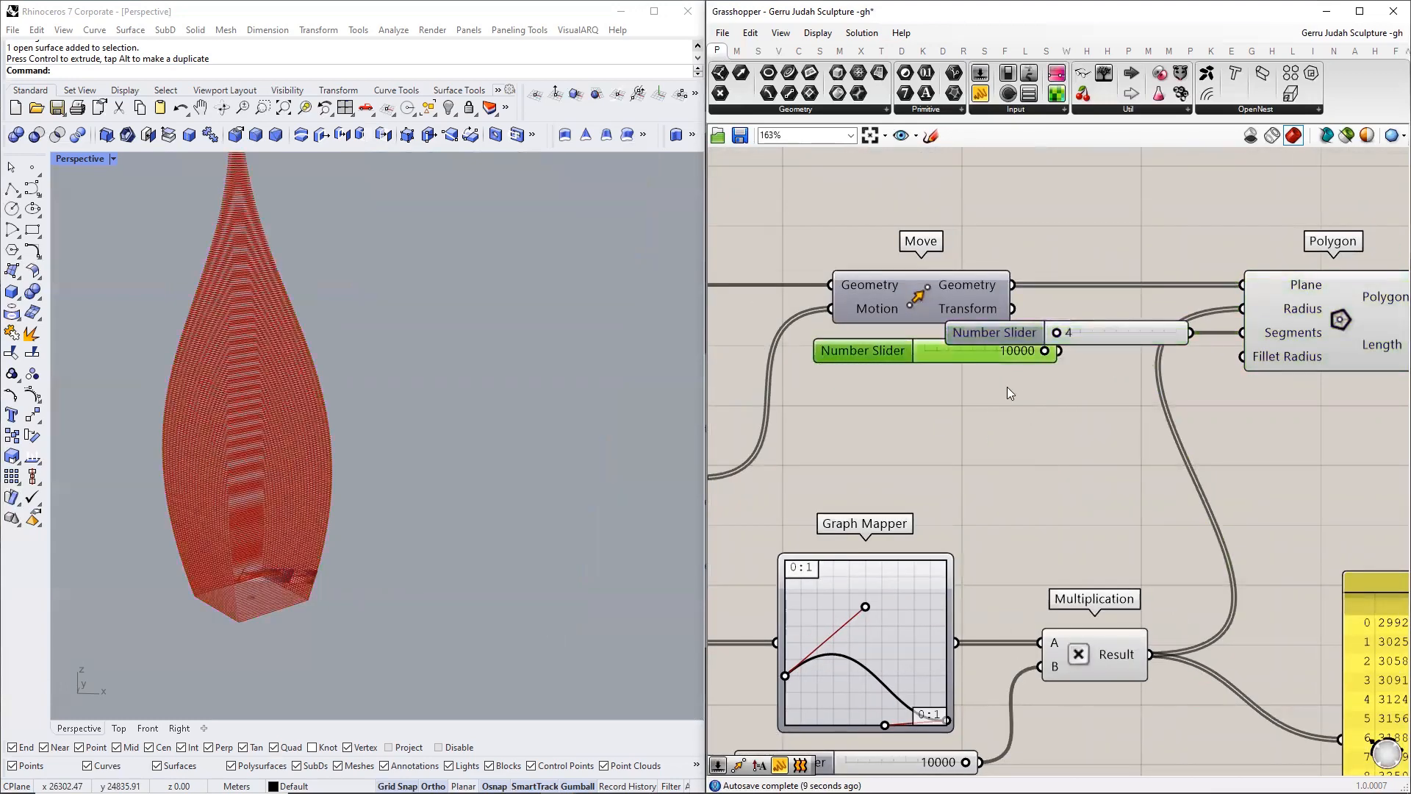
key(Delete)
scroll(1030, 426, down, 4)
right_drag(1040, 448, 961, 407)
- Inspect the whole polygon stack from a distance and turn off the Polygon component's preview
click(1055, 340)
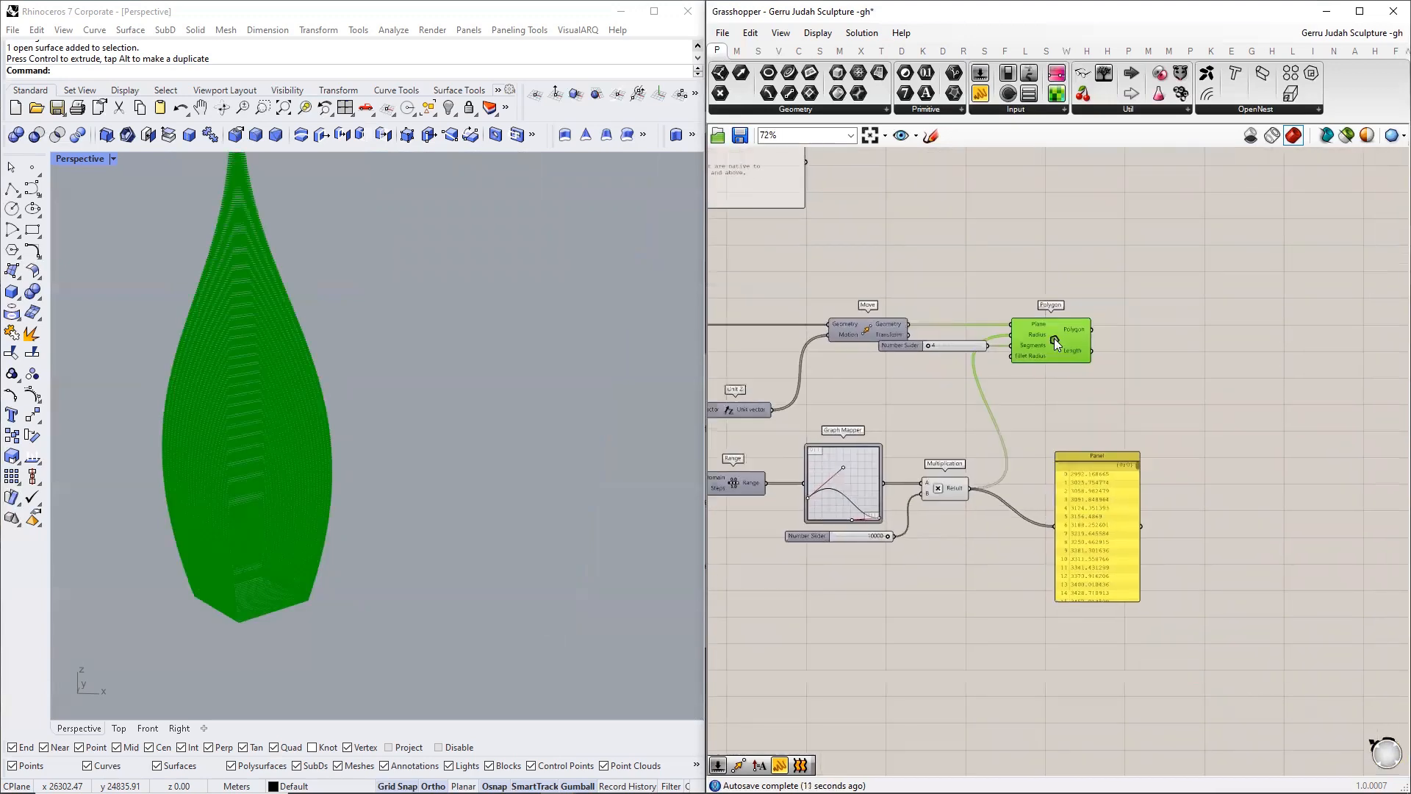
right_drag(1054, 338, 1182, 323)
right_drag(538, 452, 636, 458)
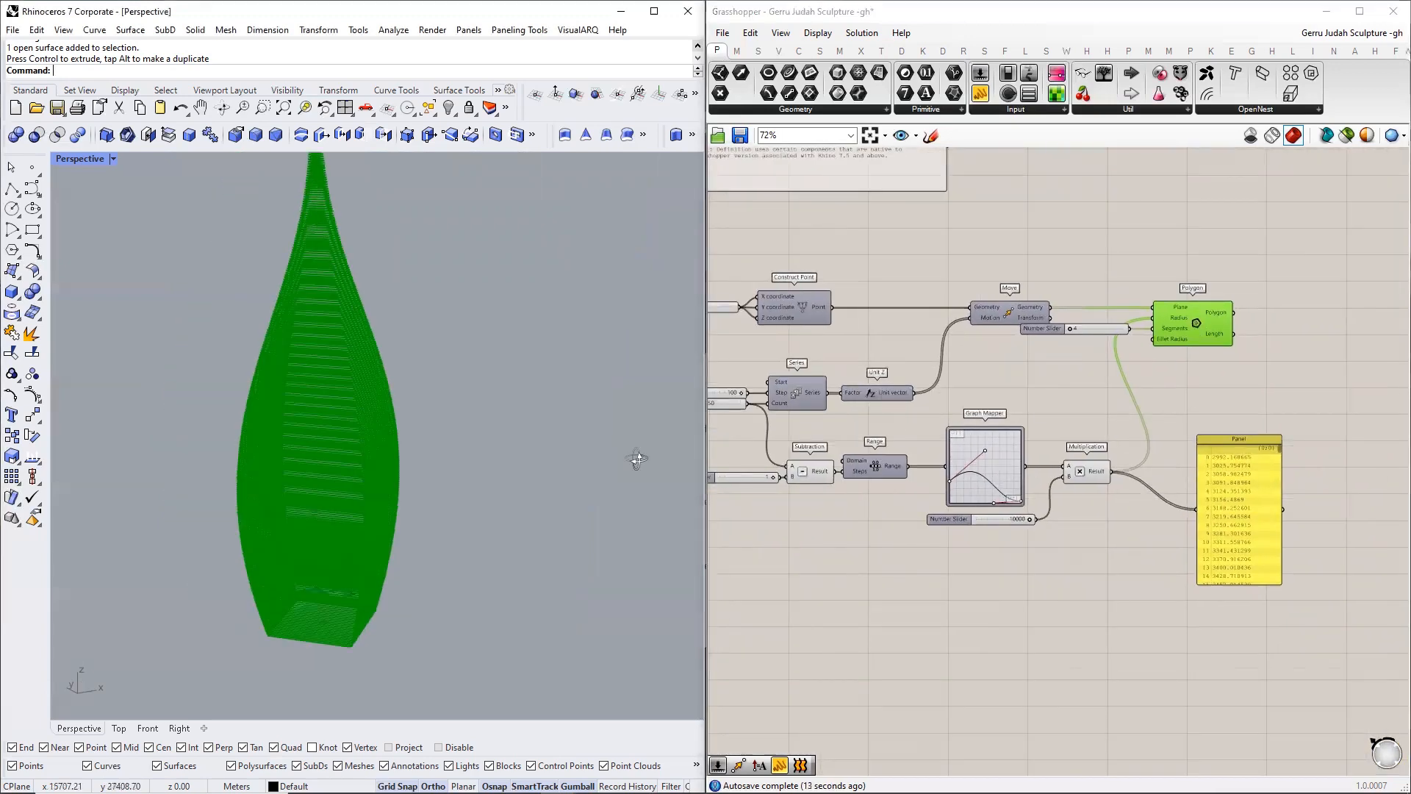
scroll(475, 461, down, 10)
right_drag(469, 500, 460, 522)
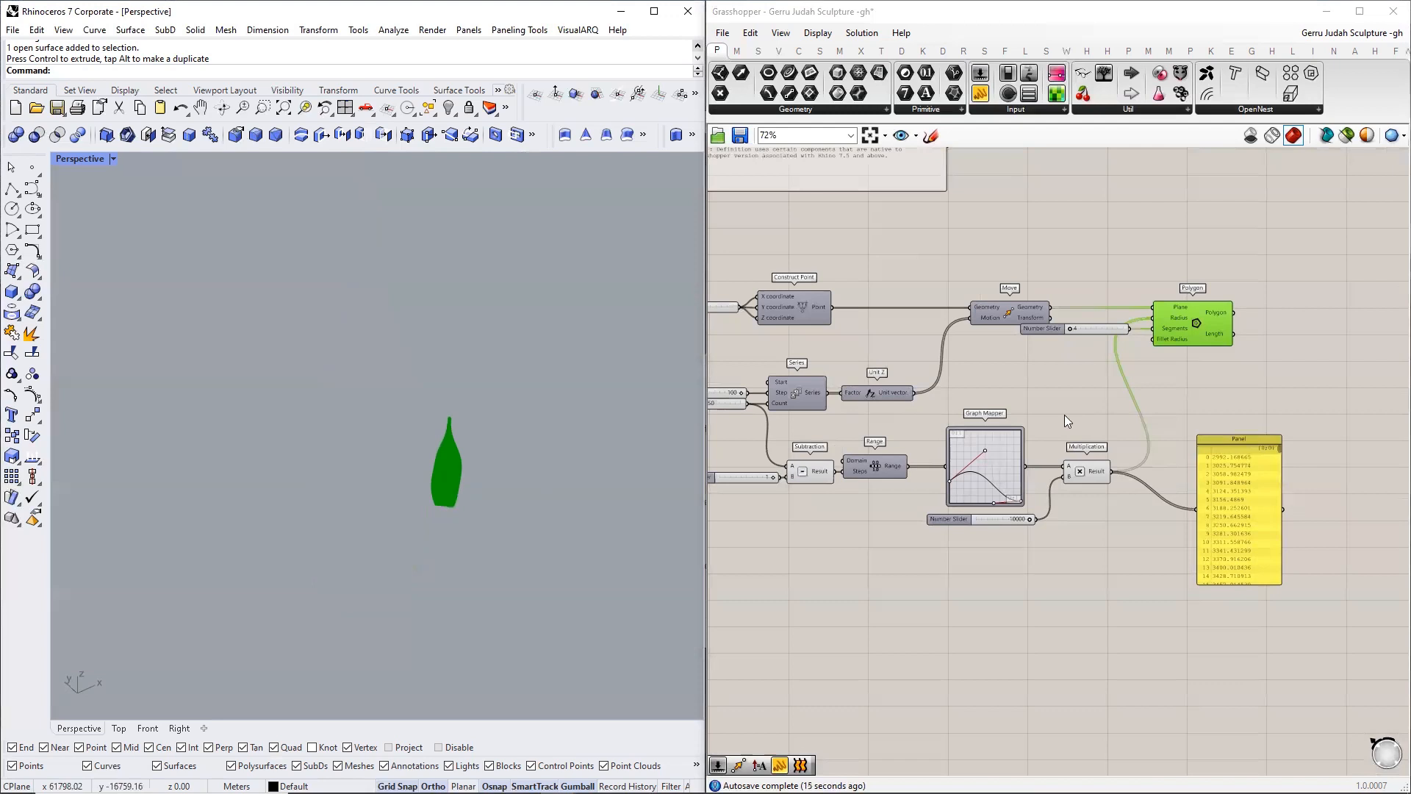
middle_click(1184, 326)
click(1225, 278)
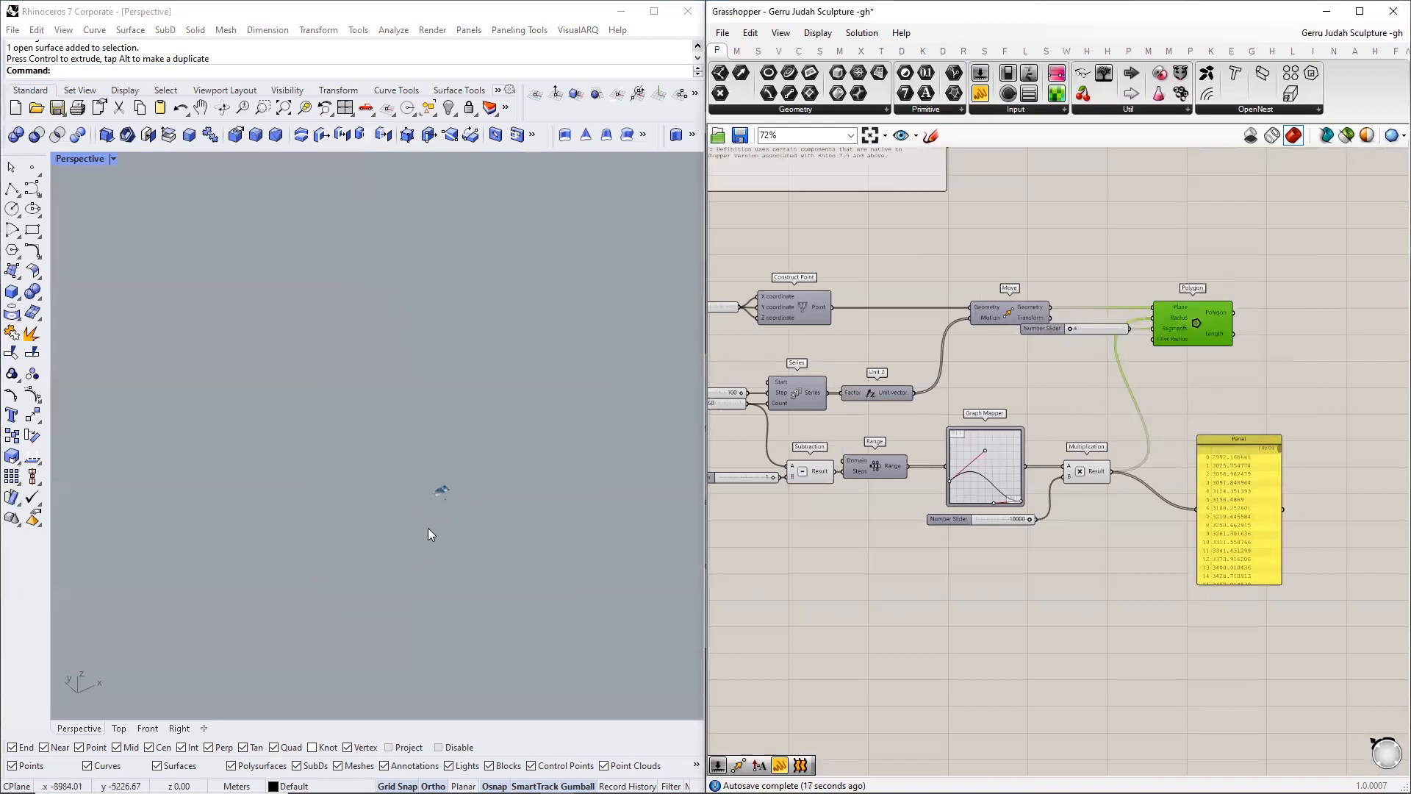
- Study the sculpture's overall form in the reference photos and compare it with the Graph Mapper setup
scroll(441, 467, up, 10)
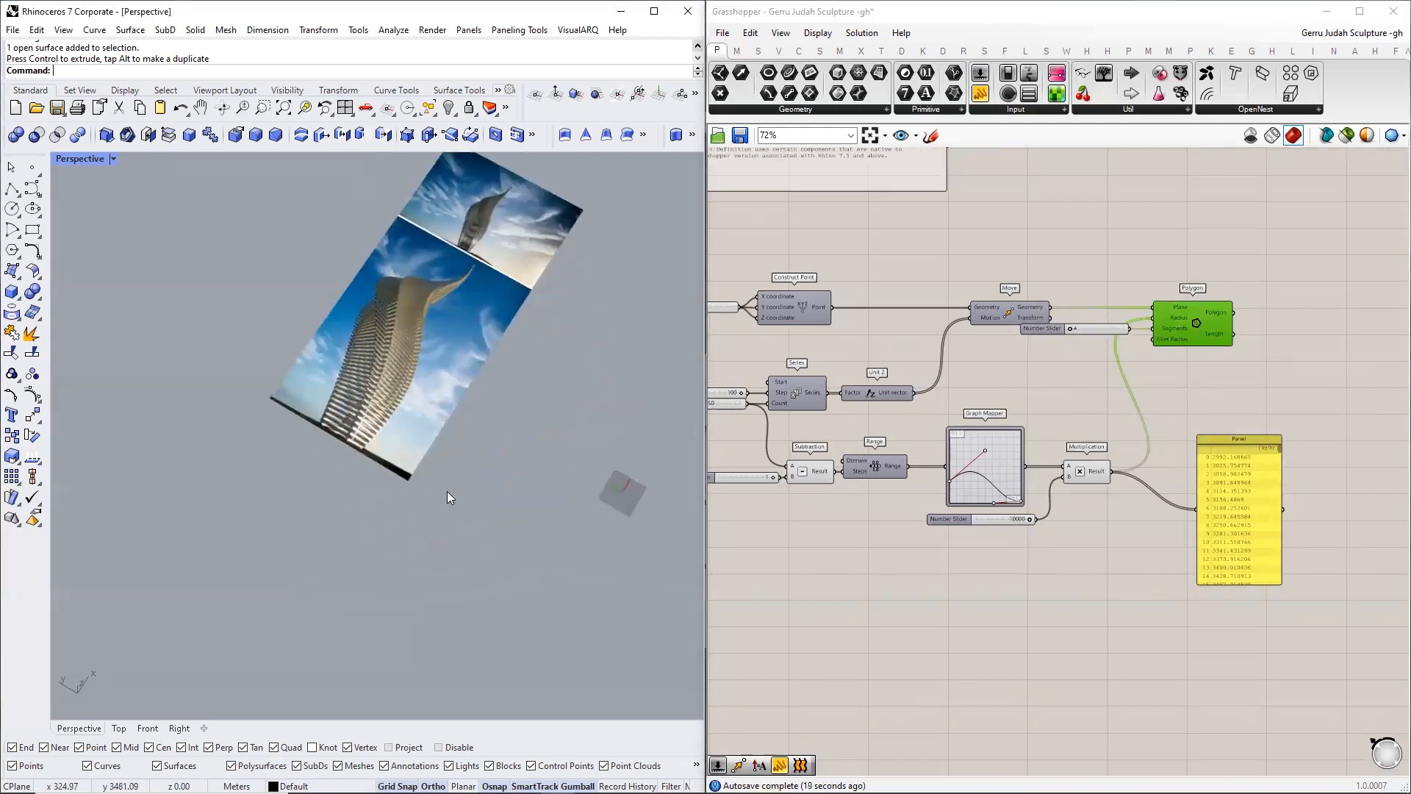
right_drag(447, 491, 491, 356)
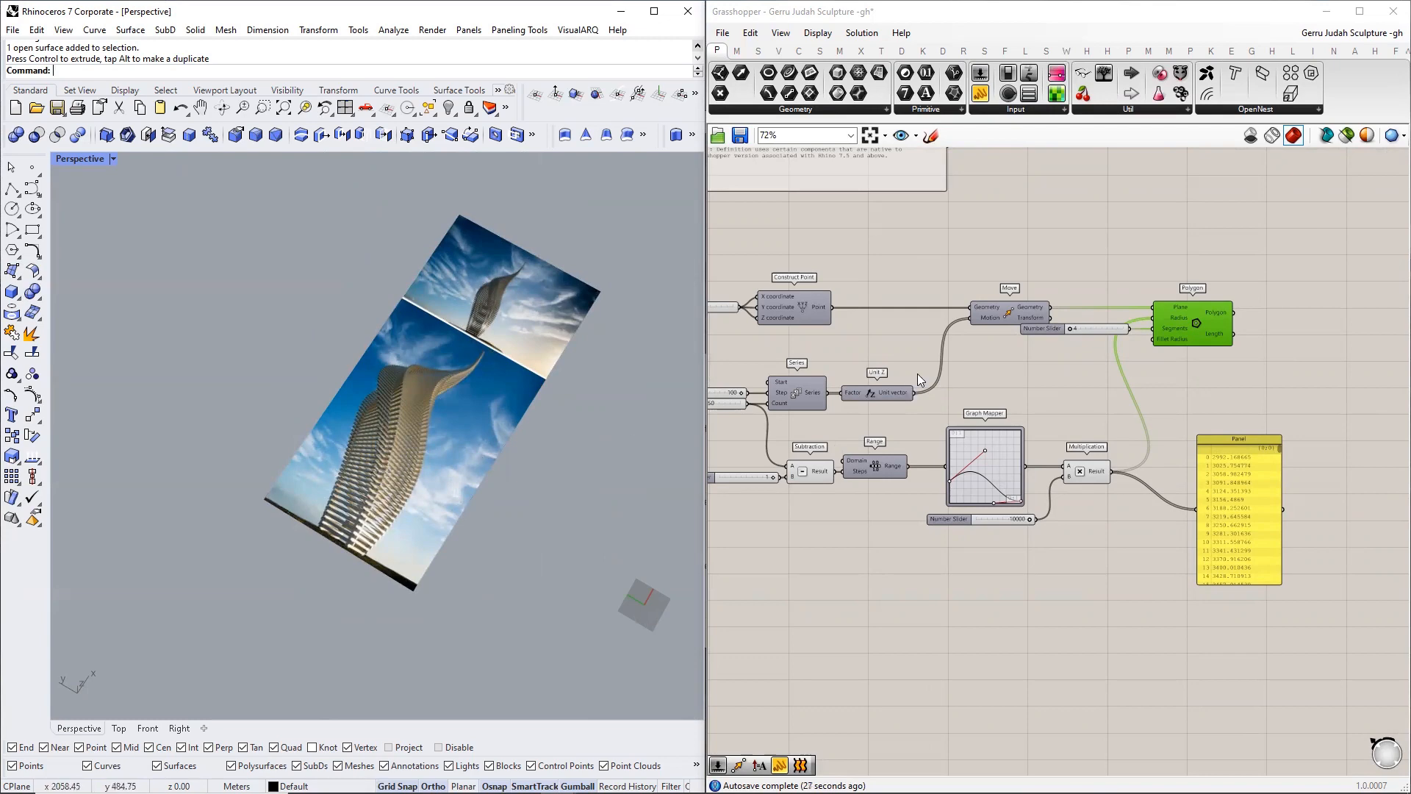
scroll(963, 381, down, 3)
scroll(288, 373, down, 3)
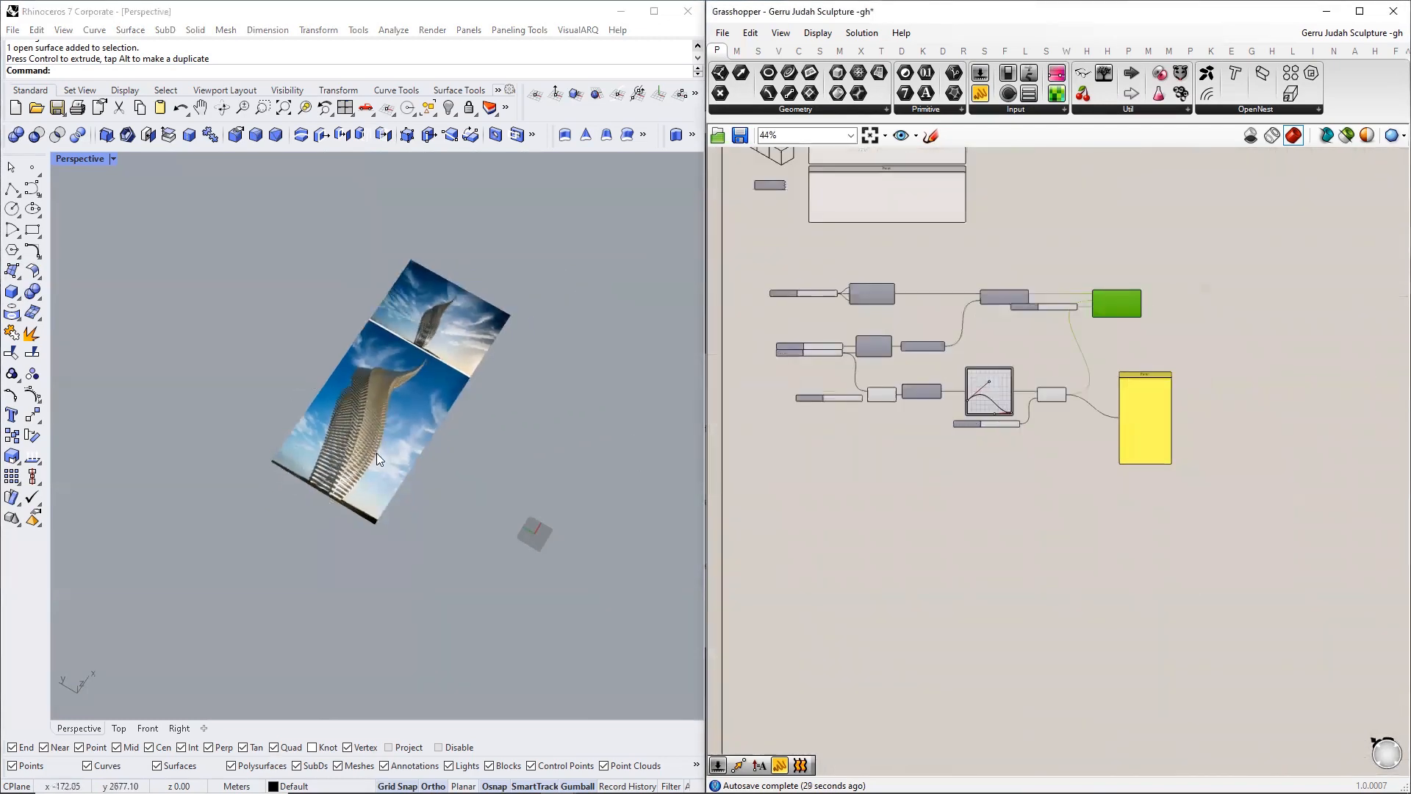
scroll(455, 287, up, 4)
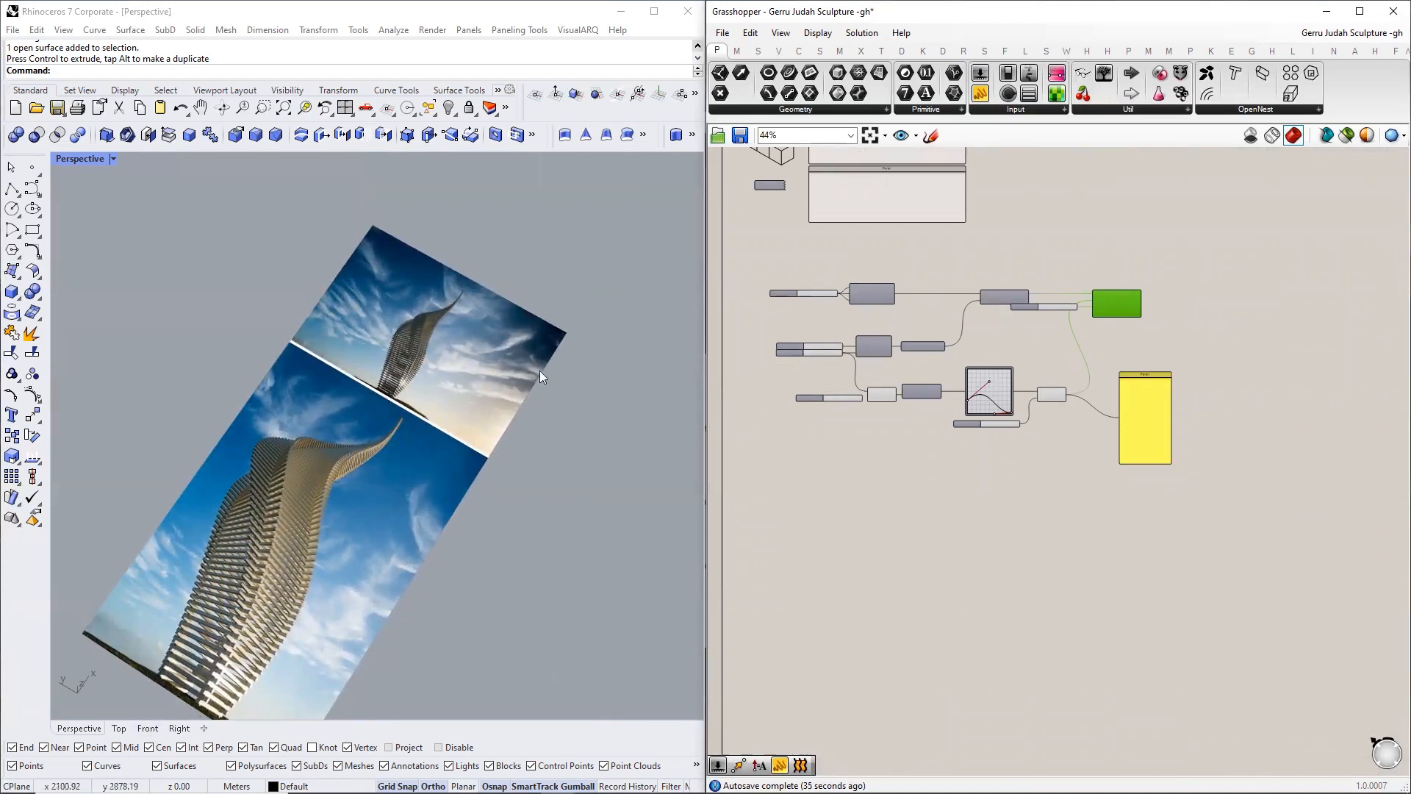
scroll(981, 352, up, 5)
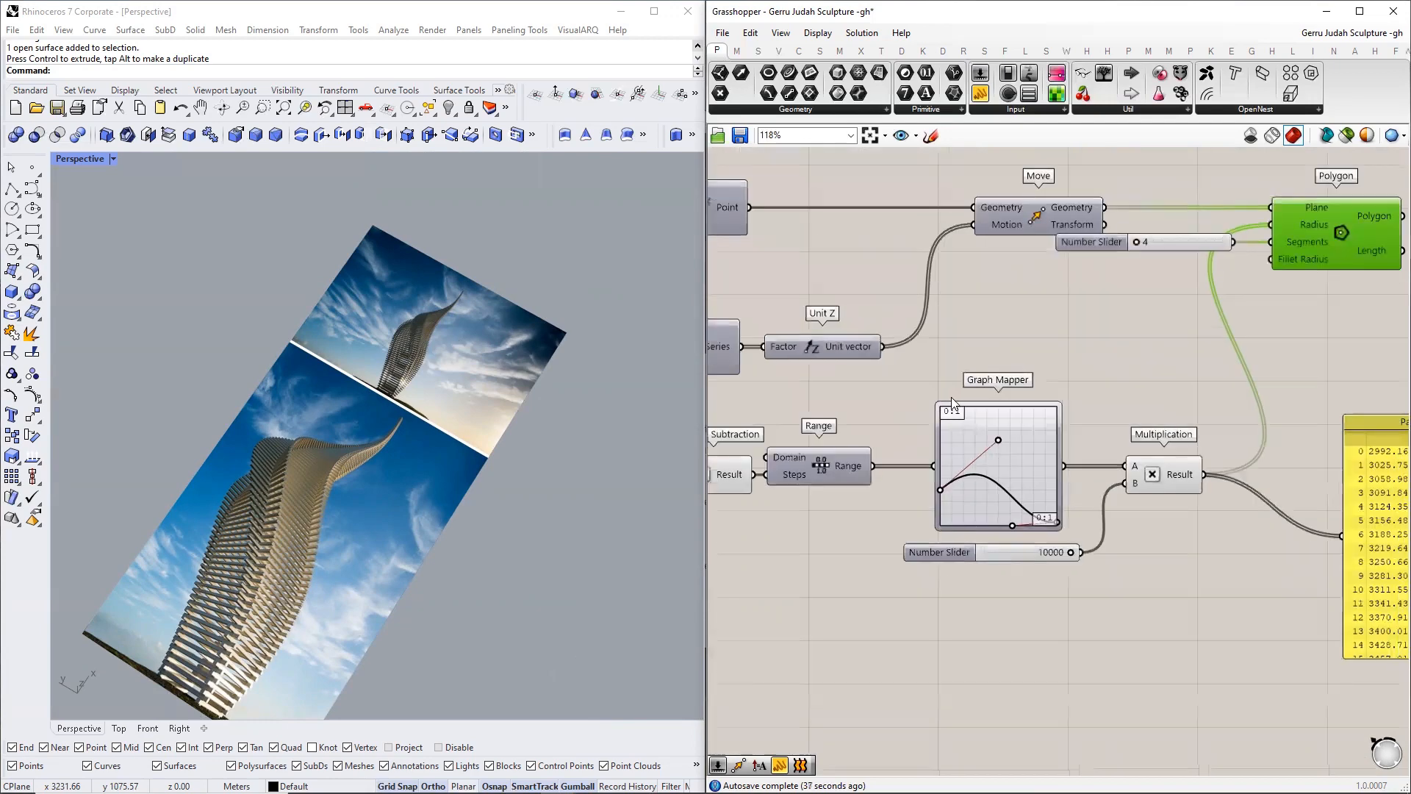
- Shift the Polygon component away from its inputs and inspect the data in its Polygon output
scroll(952, 404, down, 5)
scroll(1005, 376, up, 5)
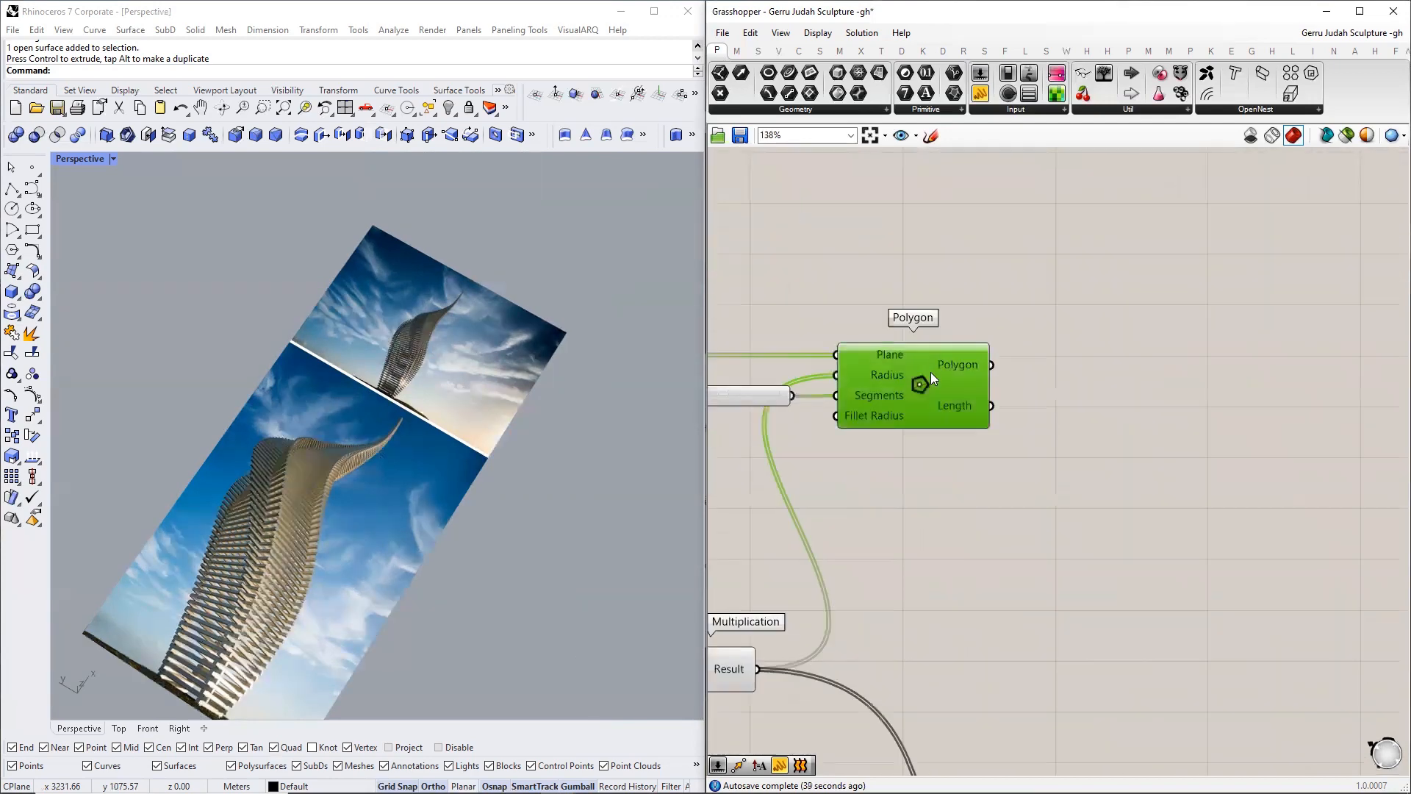
mouse_move(1017, 359)
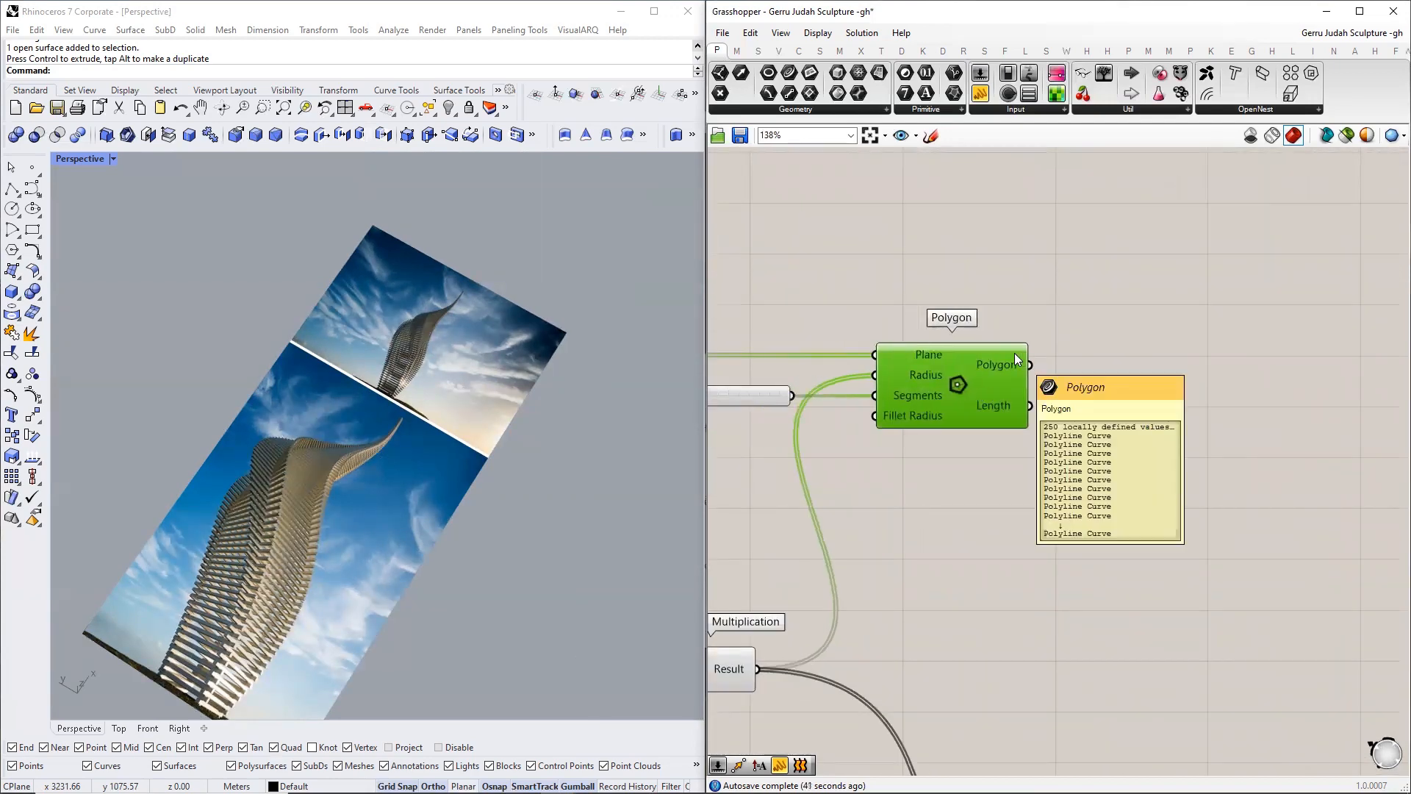
scroll(321, 351, down, 4)
scroll(480, 581, up, 3)
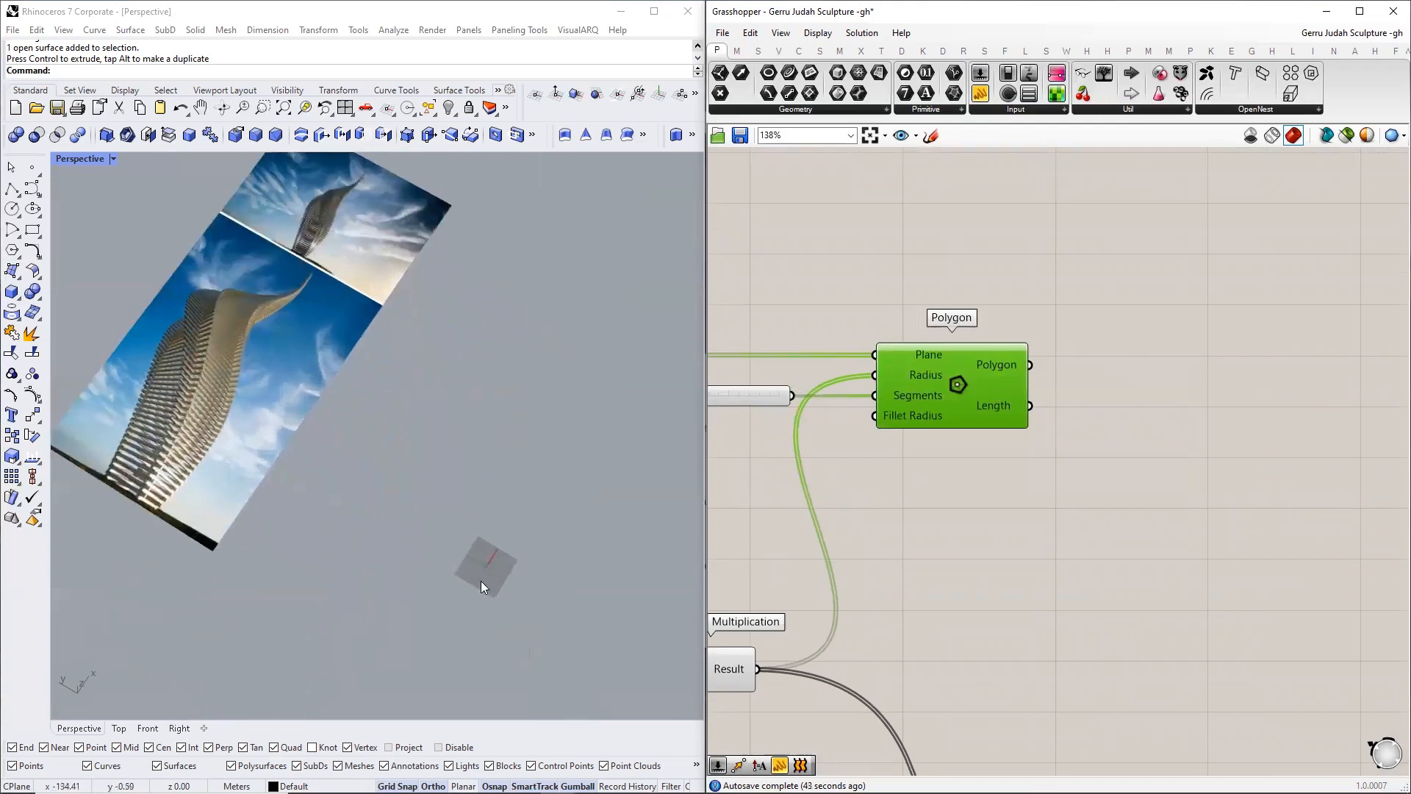
- Add a second Move component above the existing one and feed its Geometry from the Construct Point output
scroll(480, 581, up, 4)
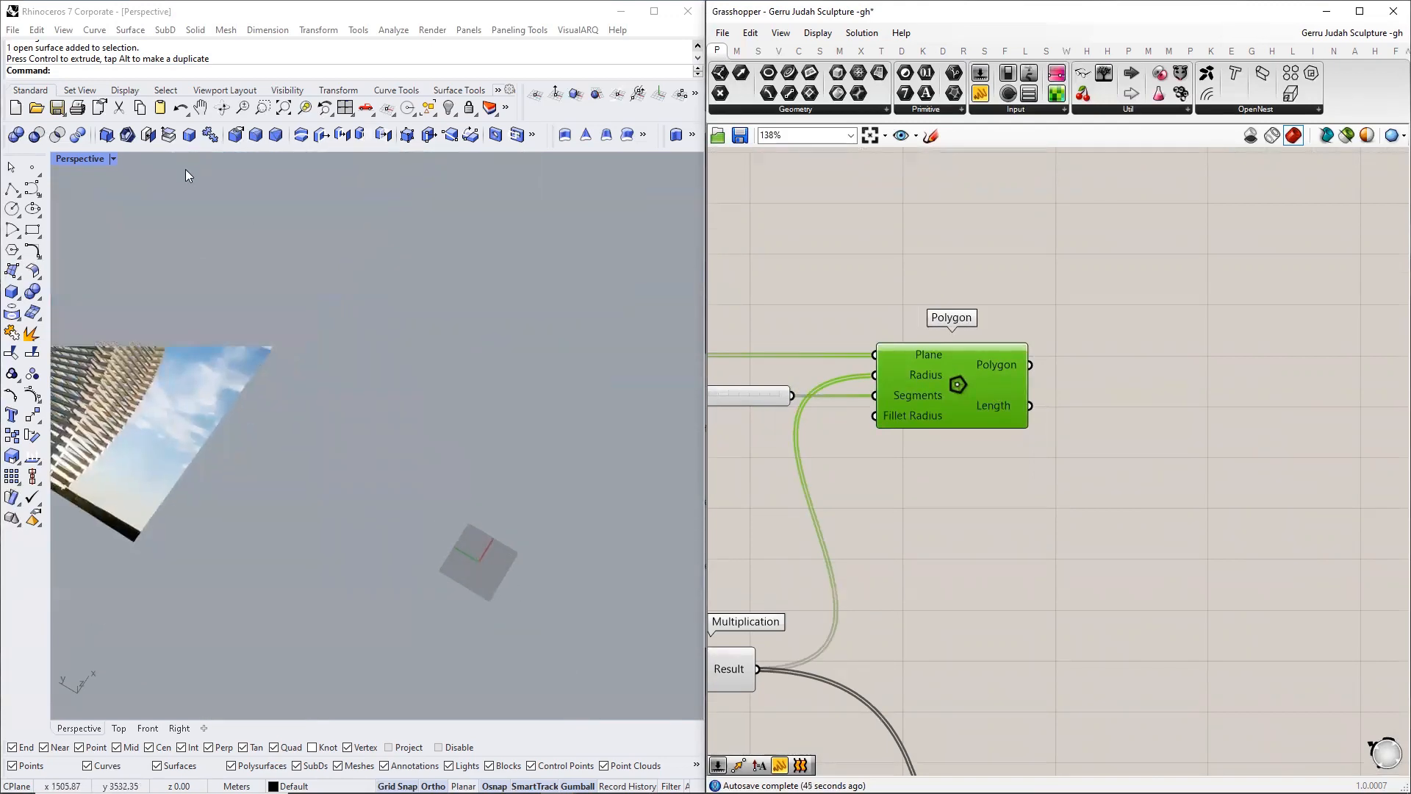
click(263, 108)
drag(370, 429, 547, 641)
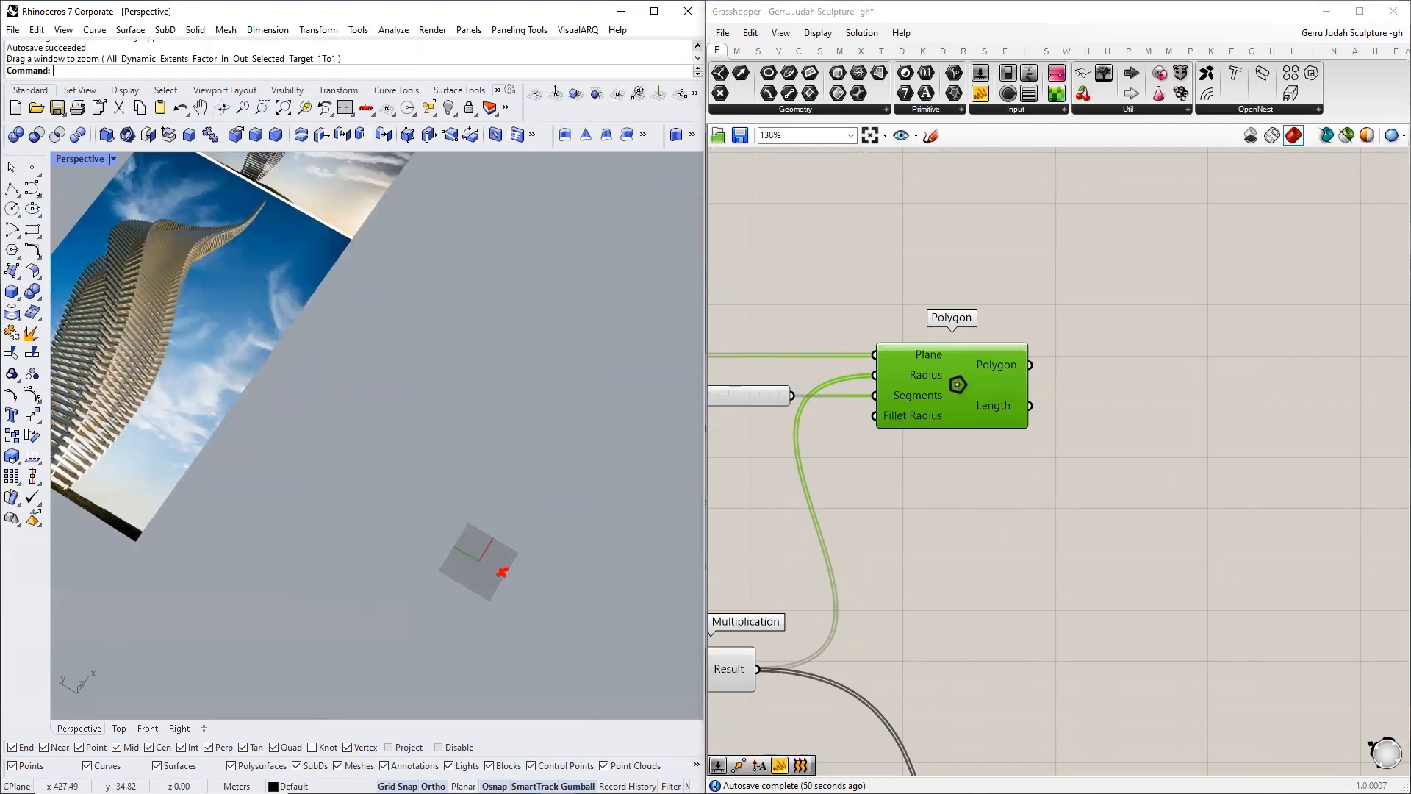
click(954, 473)
scroll(954, 474, down, 5)
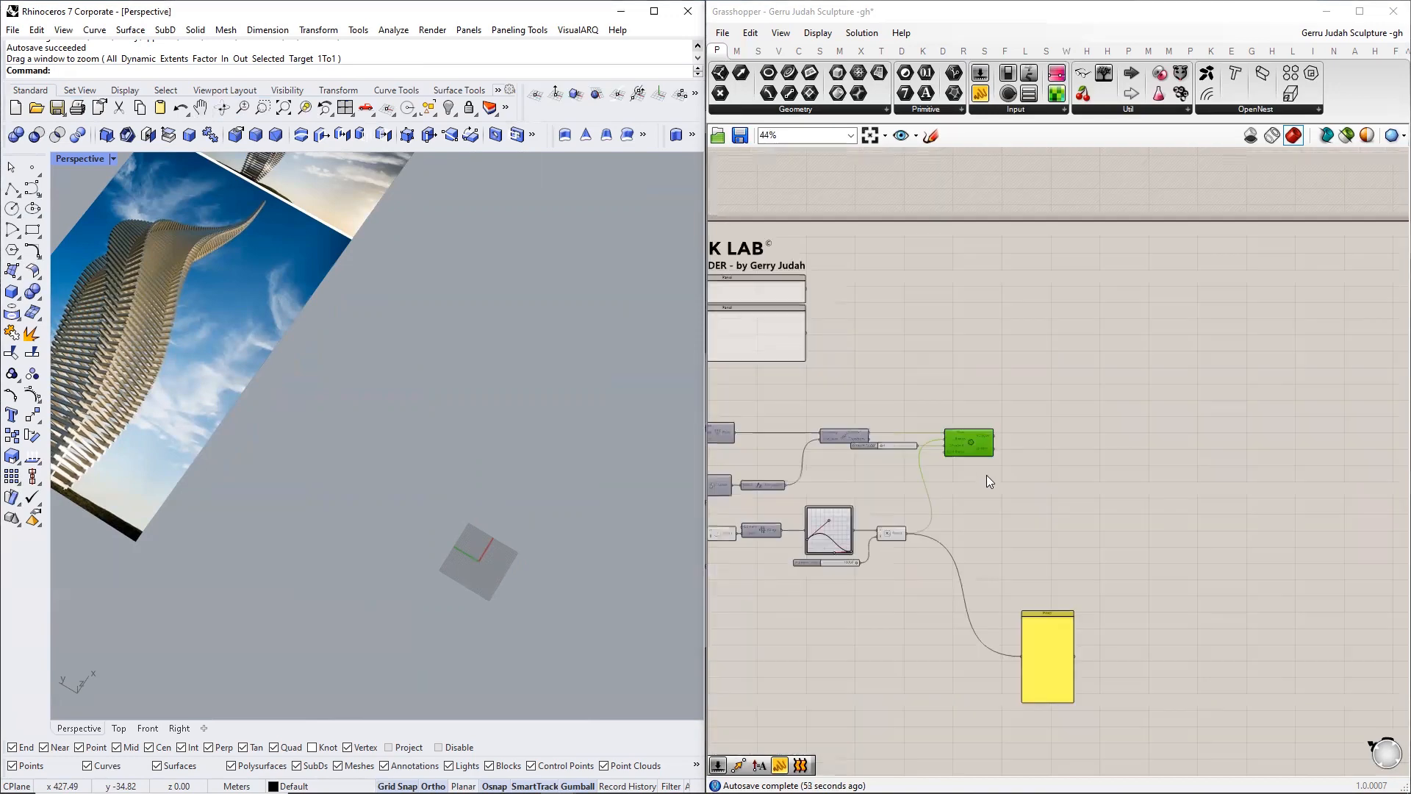
scroll(922, 491, up, 3)
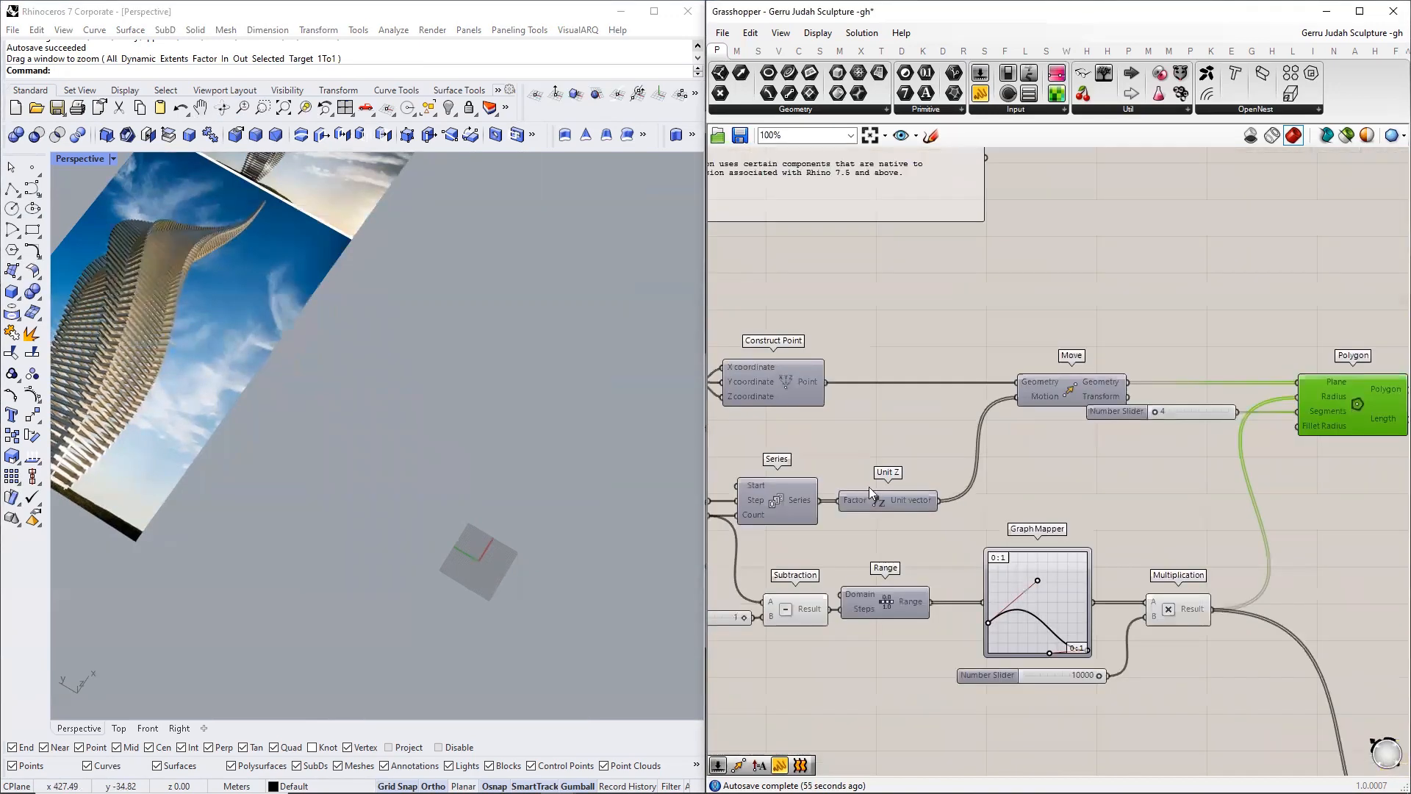
click(795, 386)
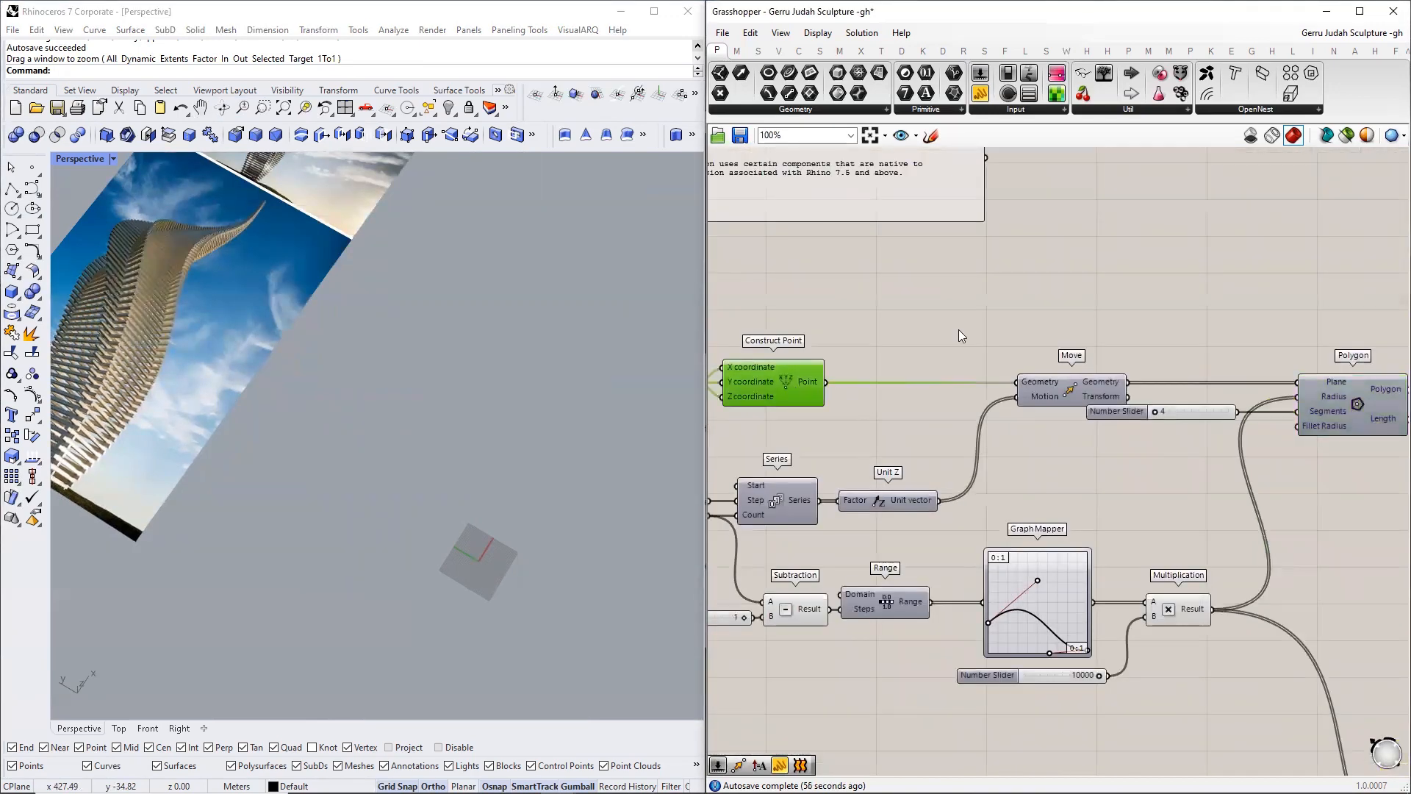
double_click(1010, 295)
text(move)
key(Return)
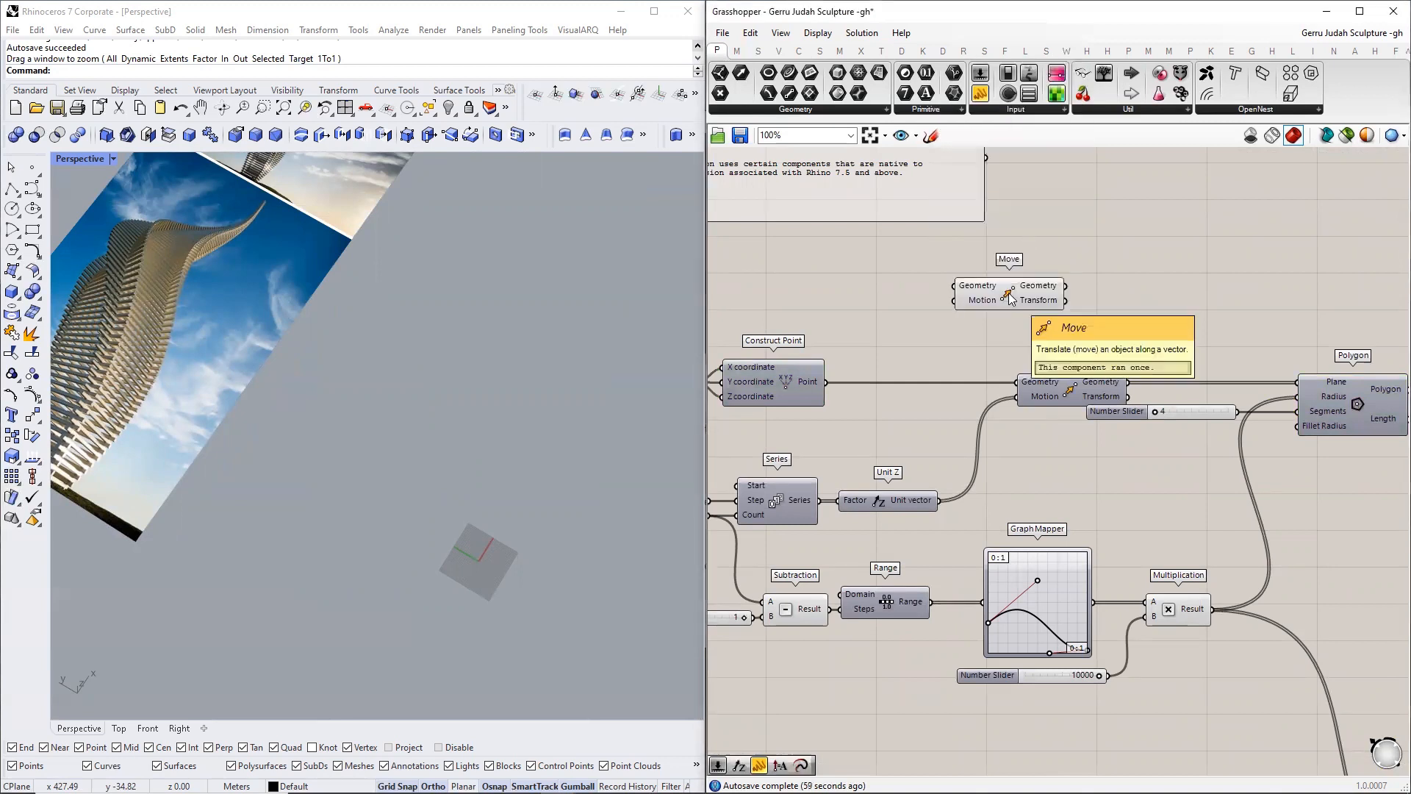
drag(826, 382, 1031, 253)
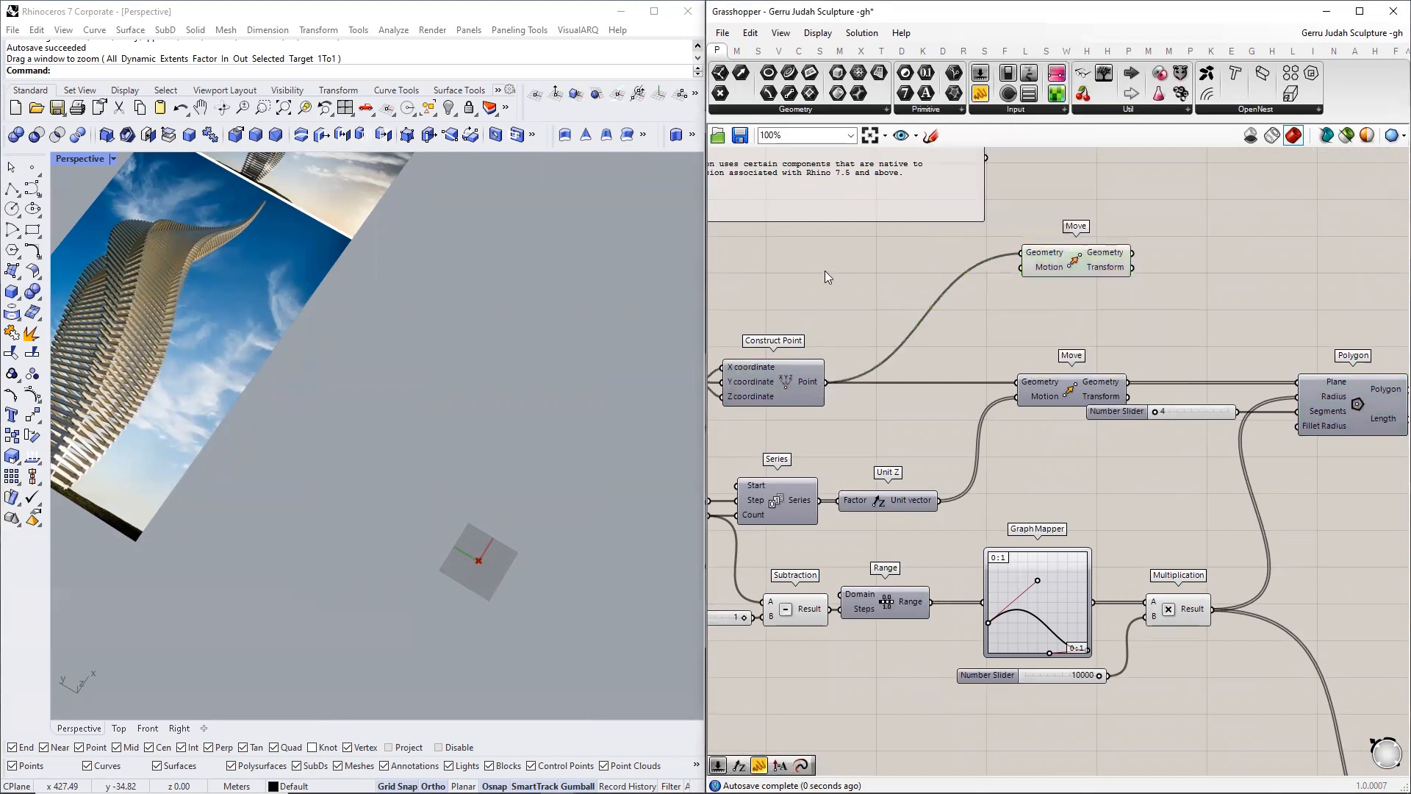
- Add a Unit X vector component and place it just before the new Move component
double_click(825, 271)
text(z)
text(x)
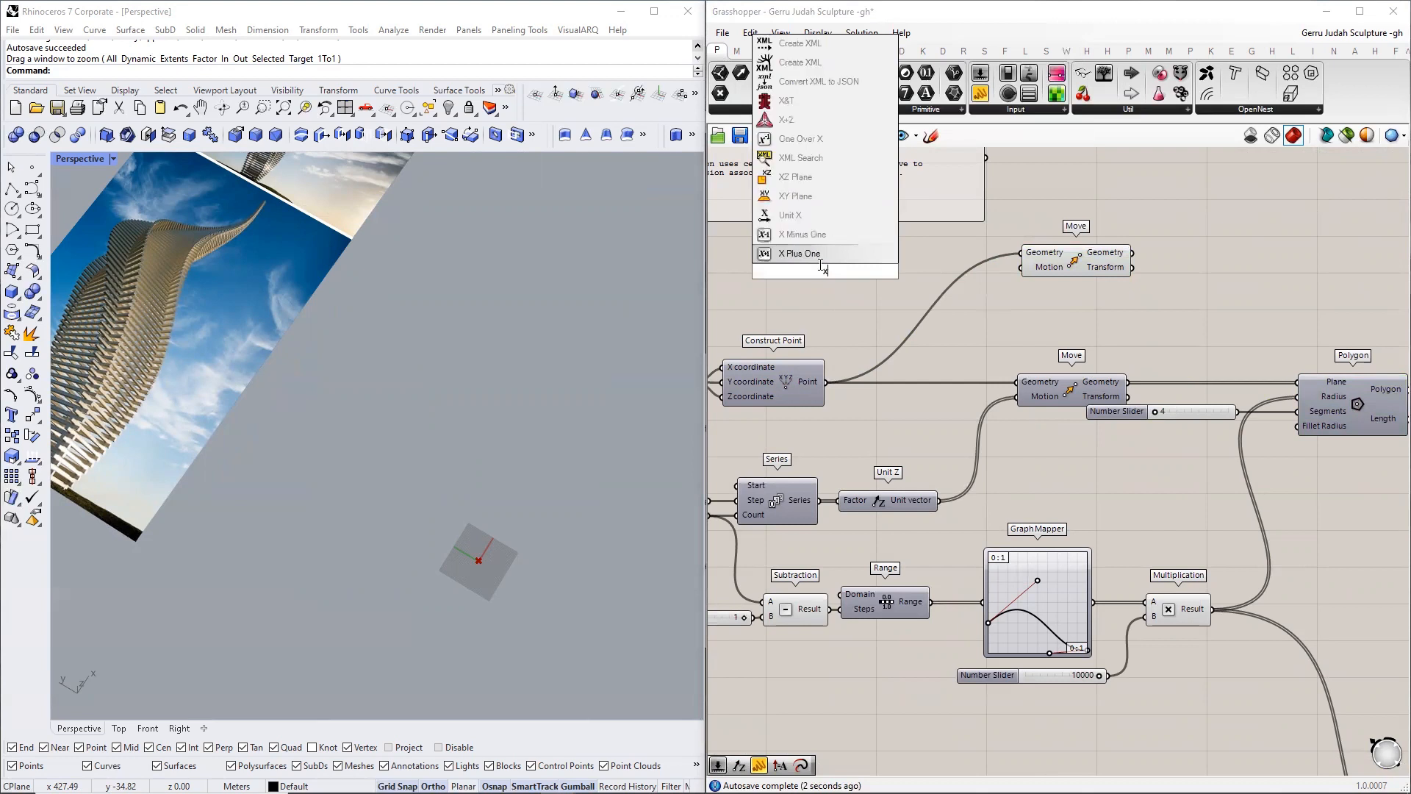
click(822, 219)
drag(824, 278, 919, 274)
- Drive the Unit X factor with a new number slider set to 1000 and connect its vector to the new Move's Motion
double_click(809, 269)
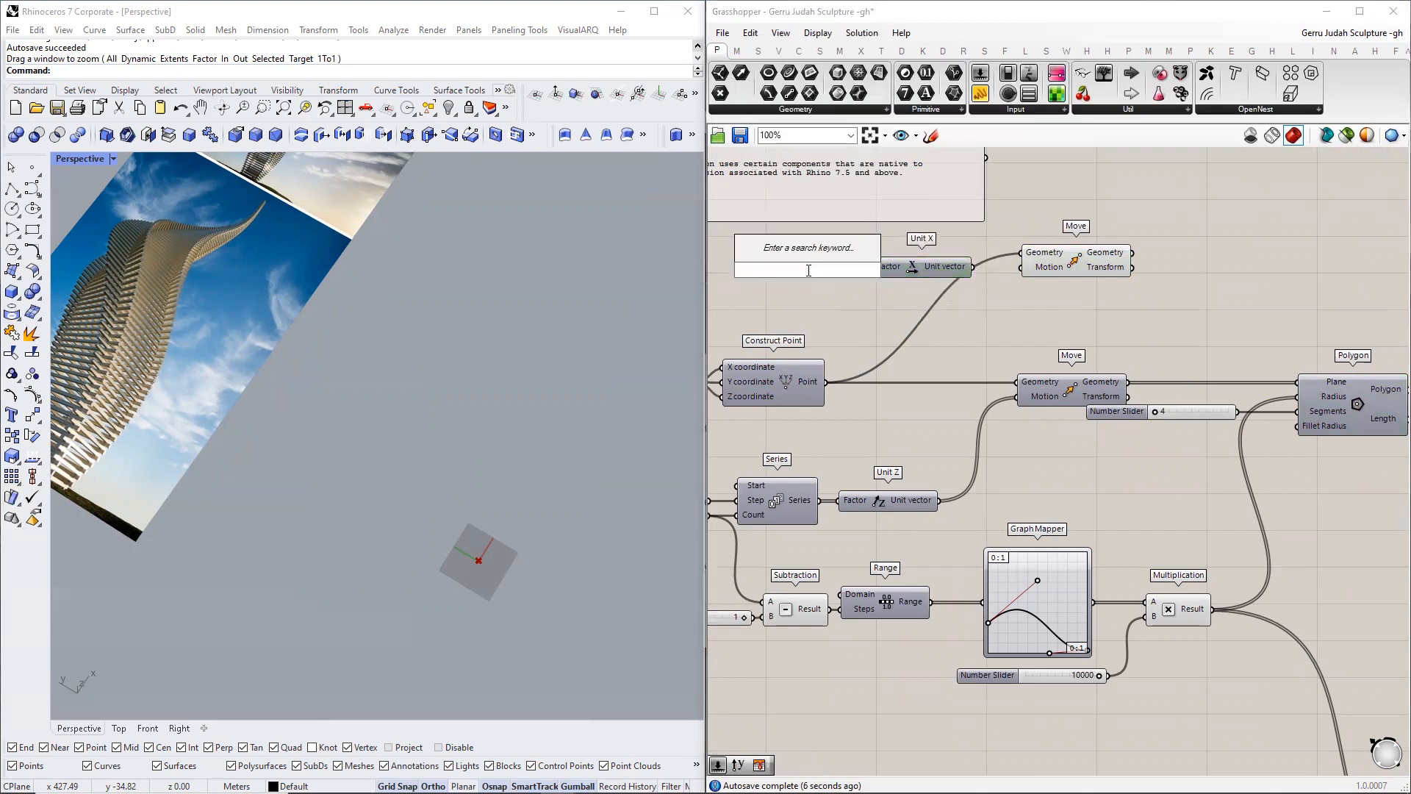
text(5)
key(BackSpace)
text(1000)
key(Return)
mouse_move(807, 269)
mouse_down()
mouse_move(774, 266)
mouse_move(873, 266)
mouse_up()
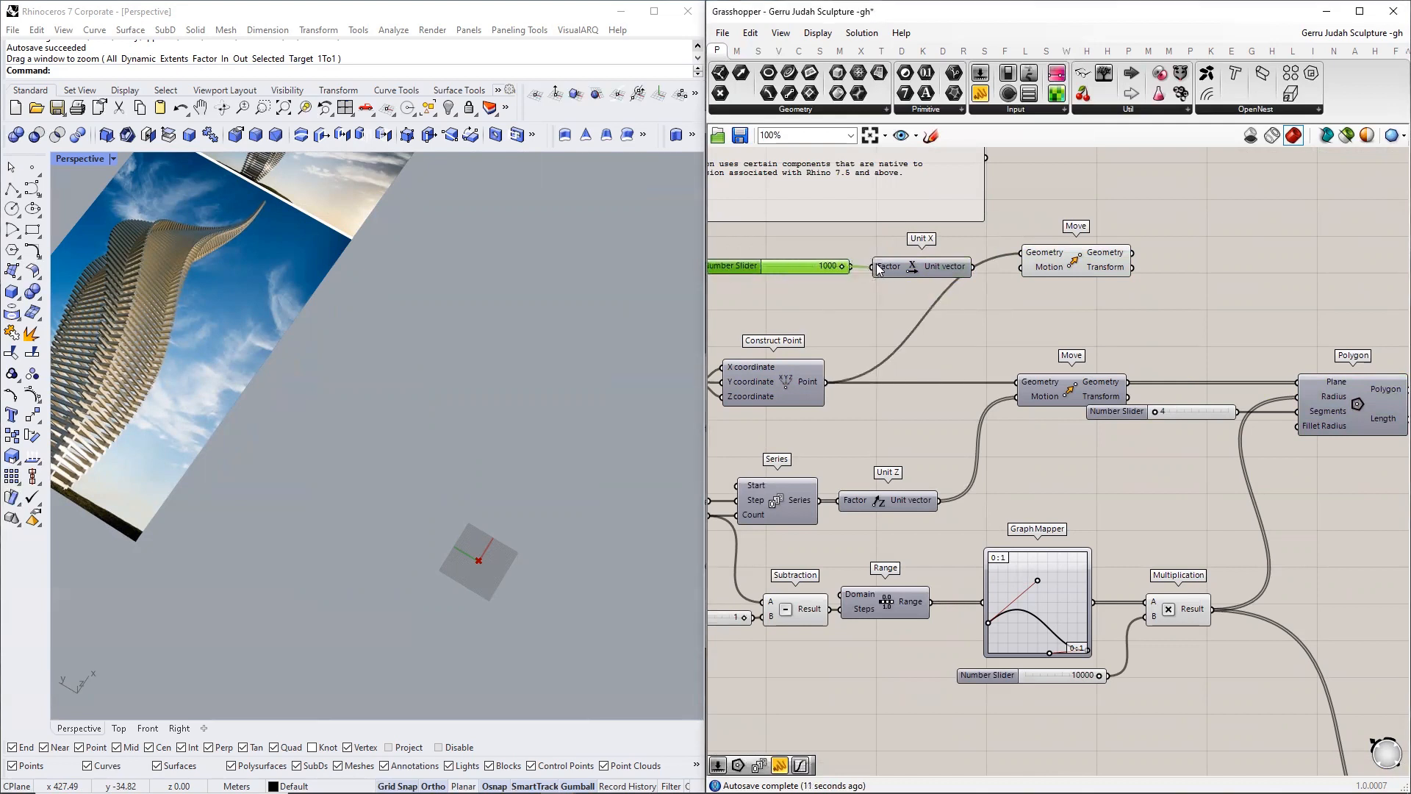
click(1032, 275)
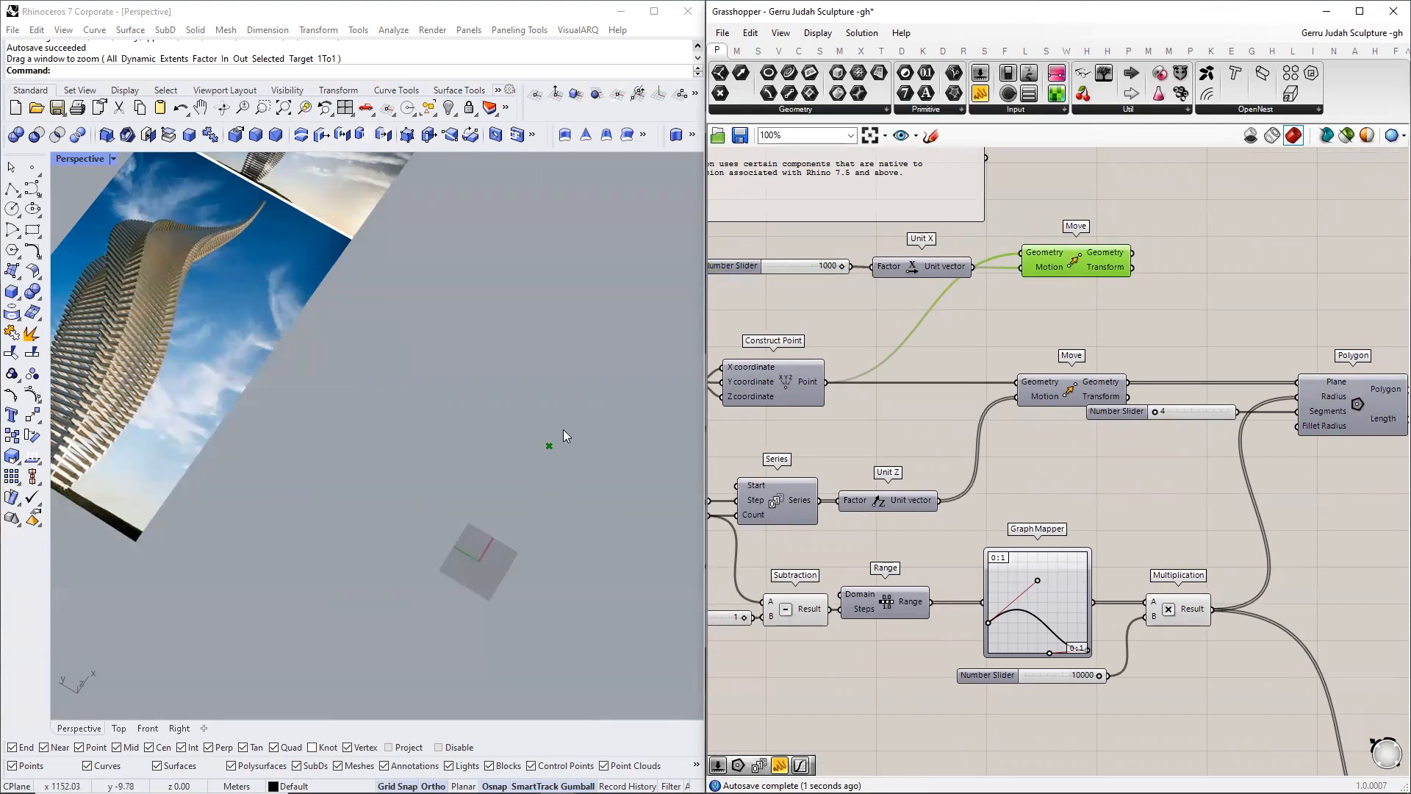
mouse_move(563, 433)
right_down()
mouse_move(334, 453)
mouse_move(557, 576)
mouse_move(564, 538)
right_up()
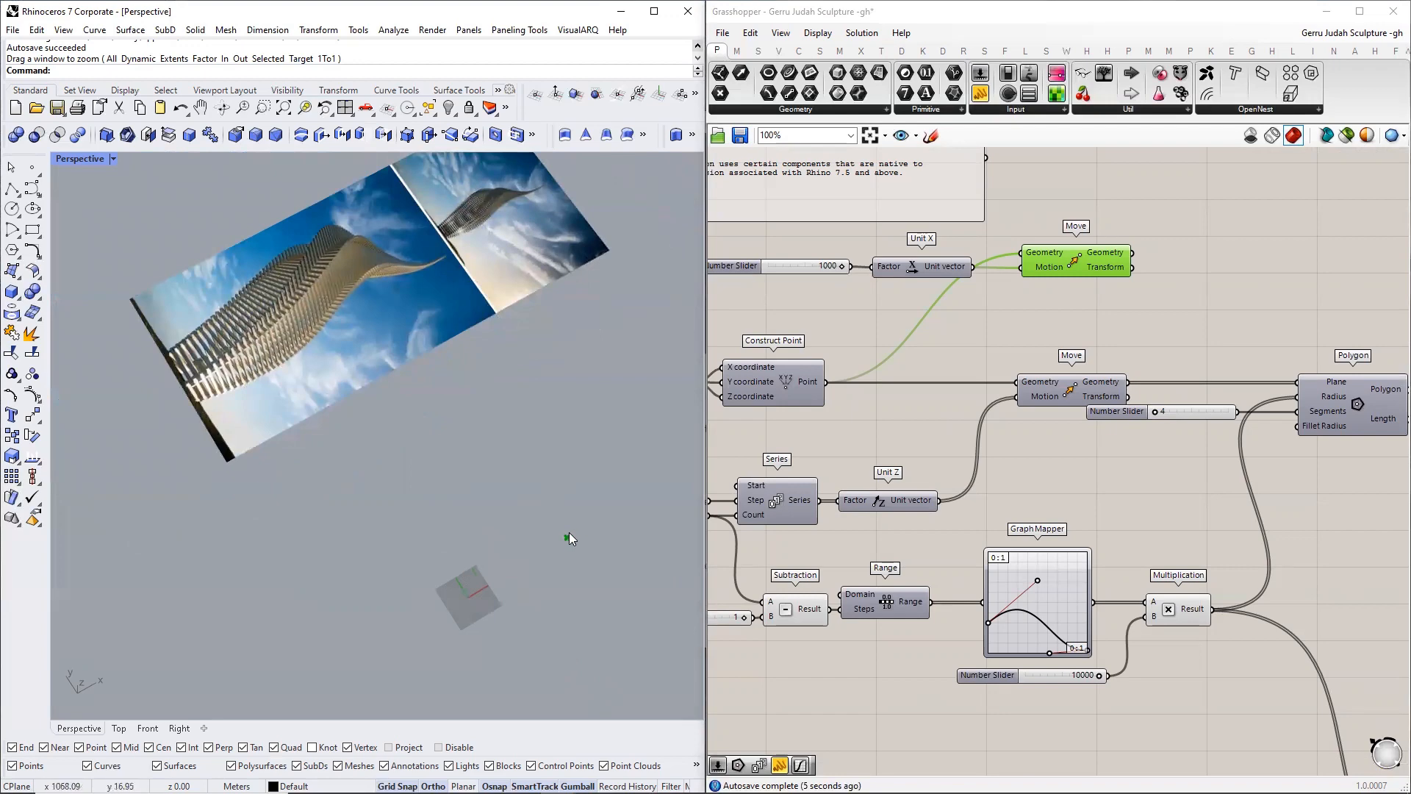
- Add a Rotate component after the Polygon component and feed the Polygon output into its Geometry
scroll(913, 363, down, 3)
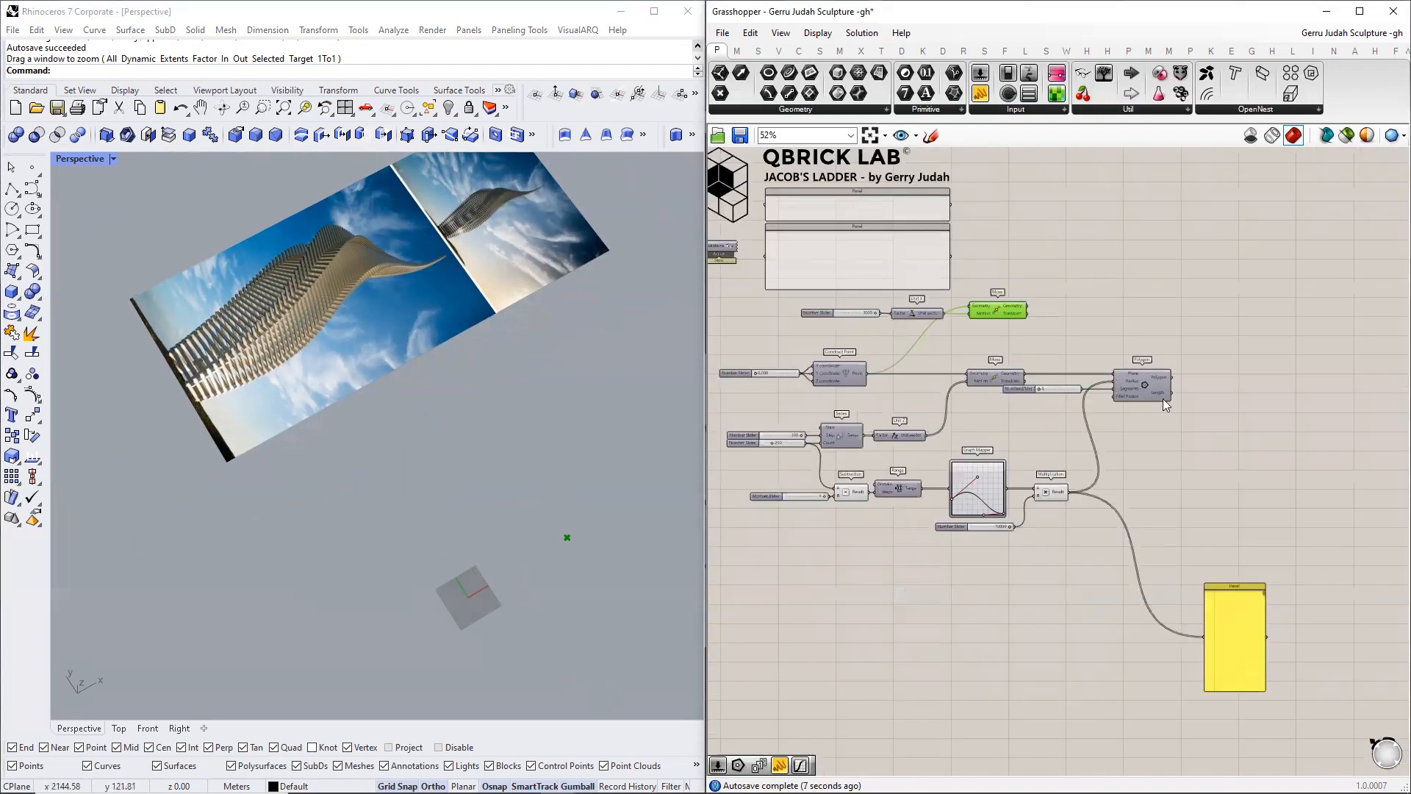
click(1152, 380)
scroll(1151, 380, up, 4)
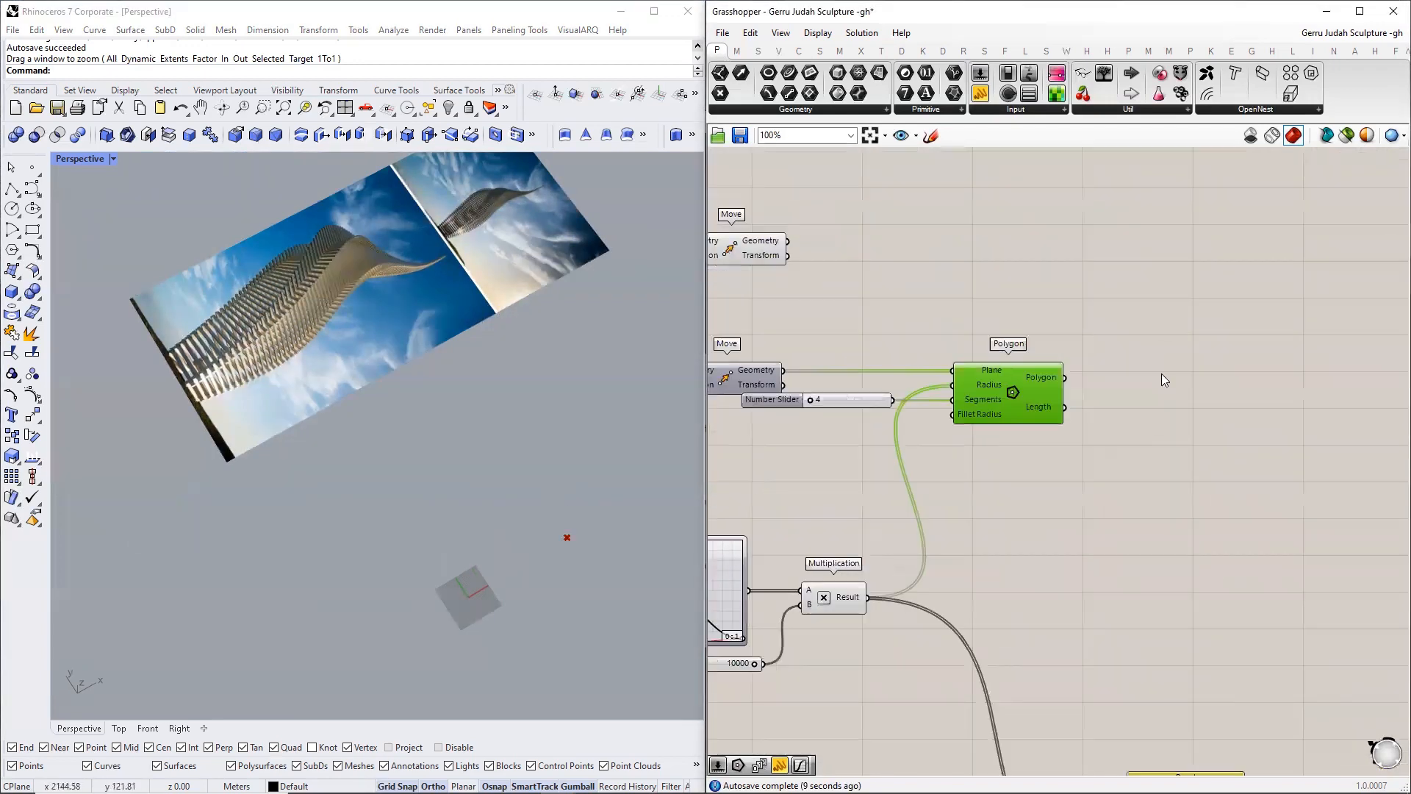
click(1162, 373)
click(879, 52)
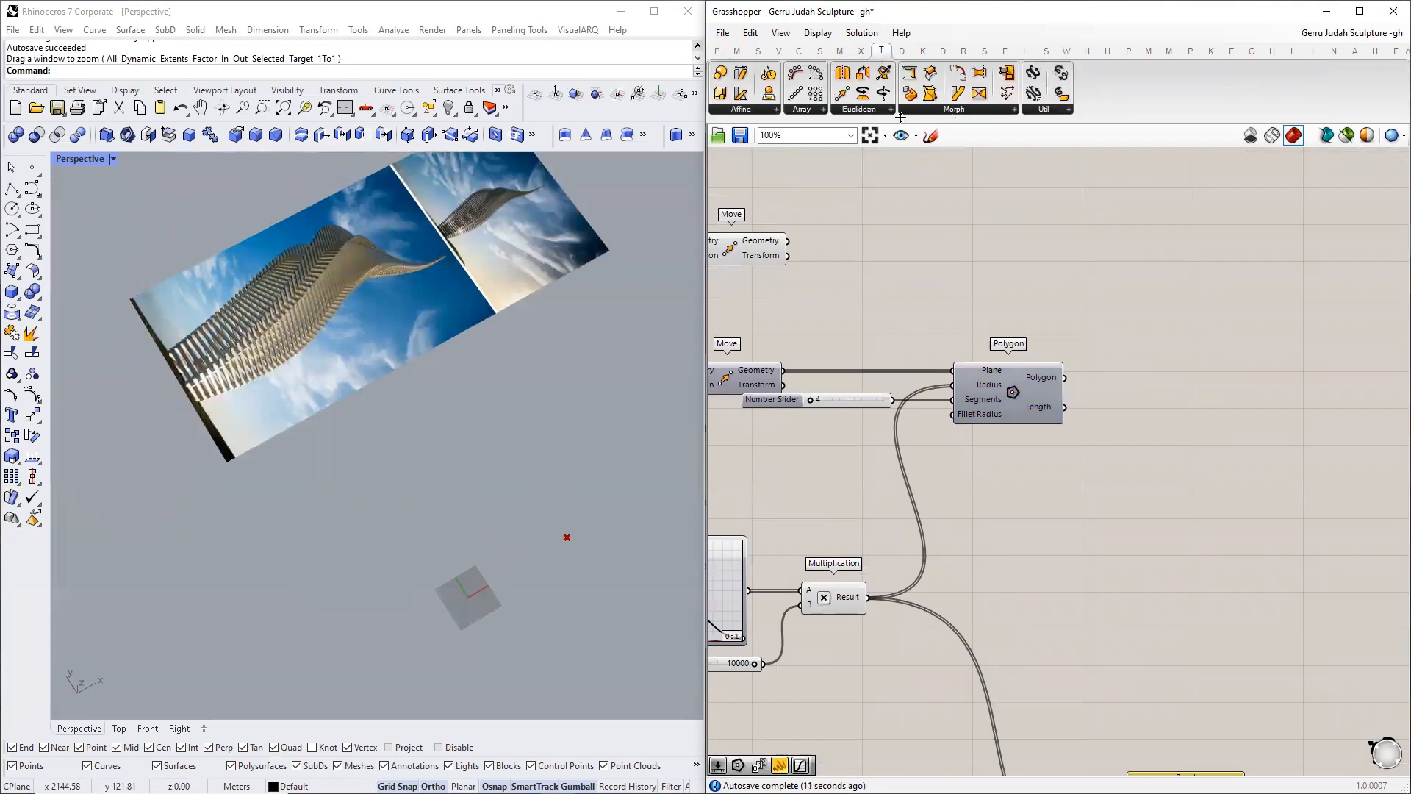
click(870, 110)
drag(868, 231, 1119, 376)
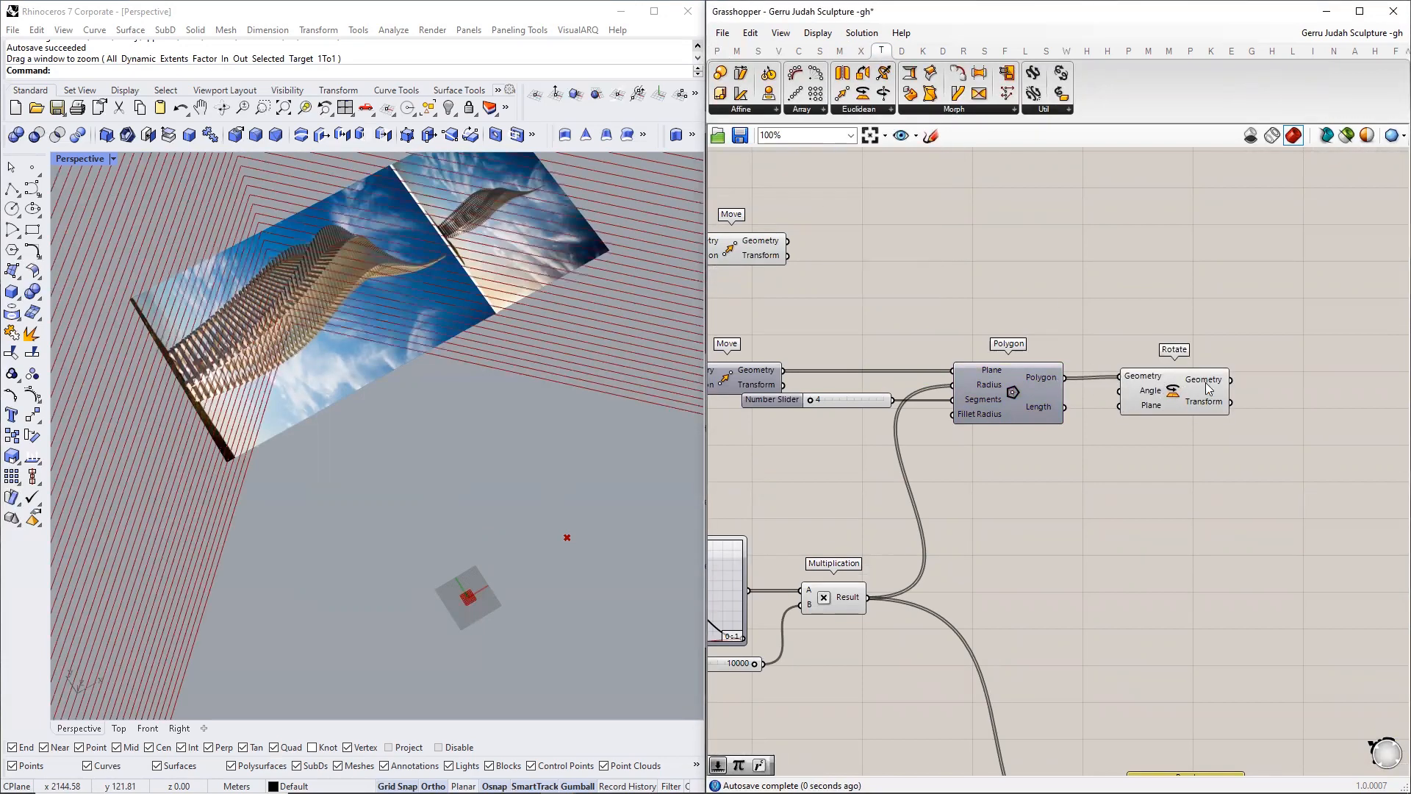
drag(1208, 388, 1253, 390)
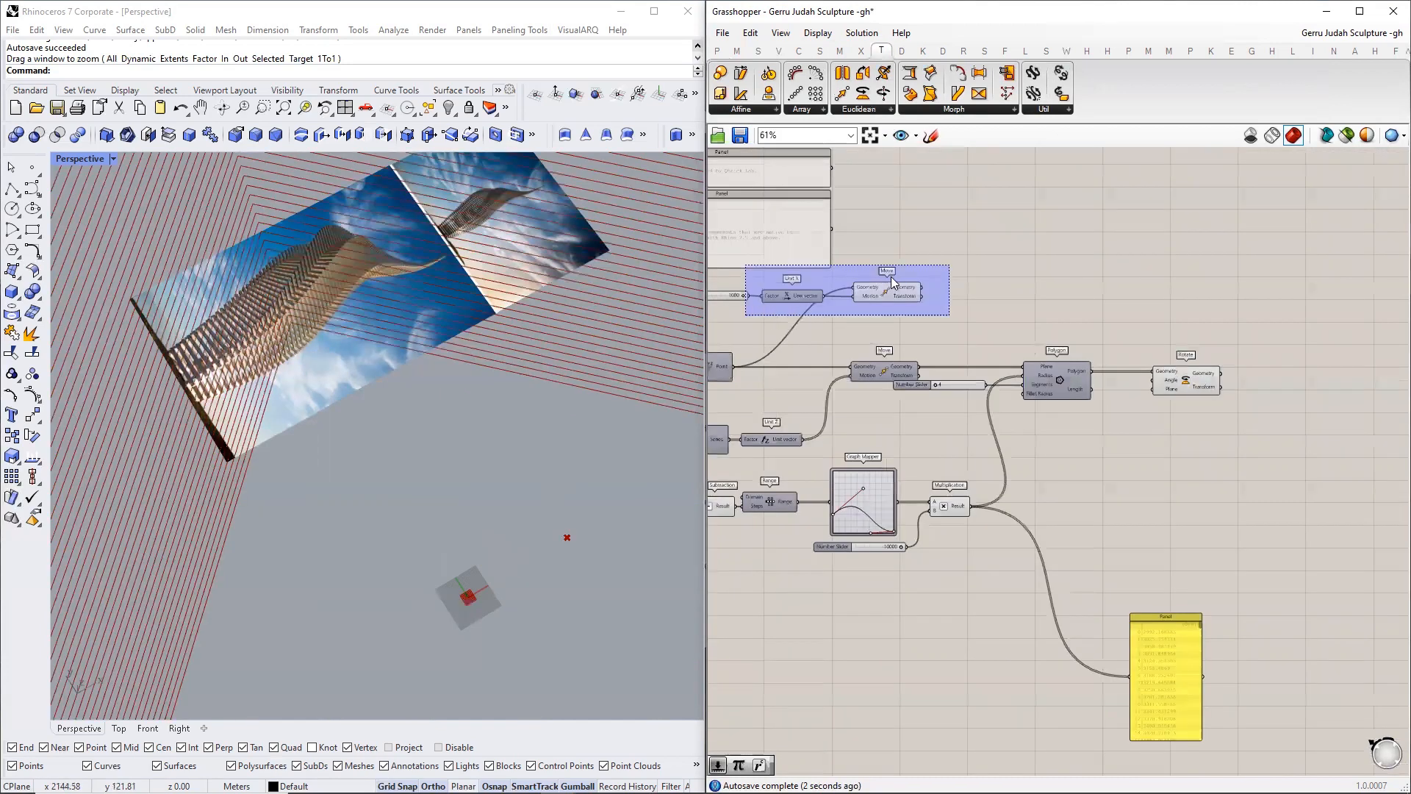
- Relocate the 1000 slider, Unit X and its Move beneath the Polygon component and connect the moved point to Rotate's Plane
drag(886, 291, 1056, 423)
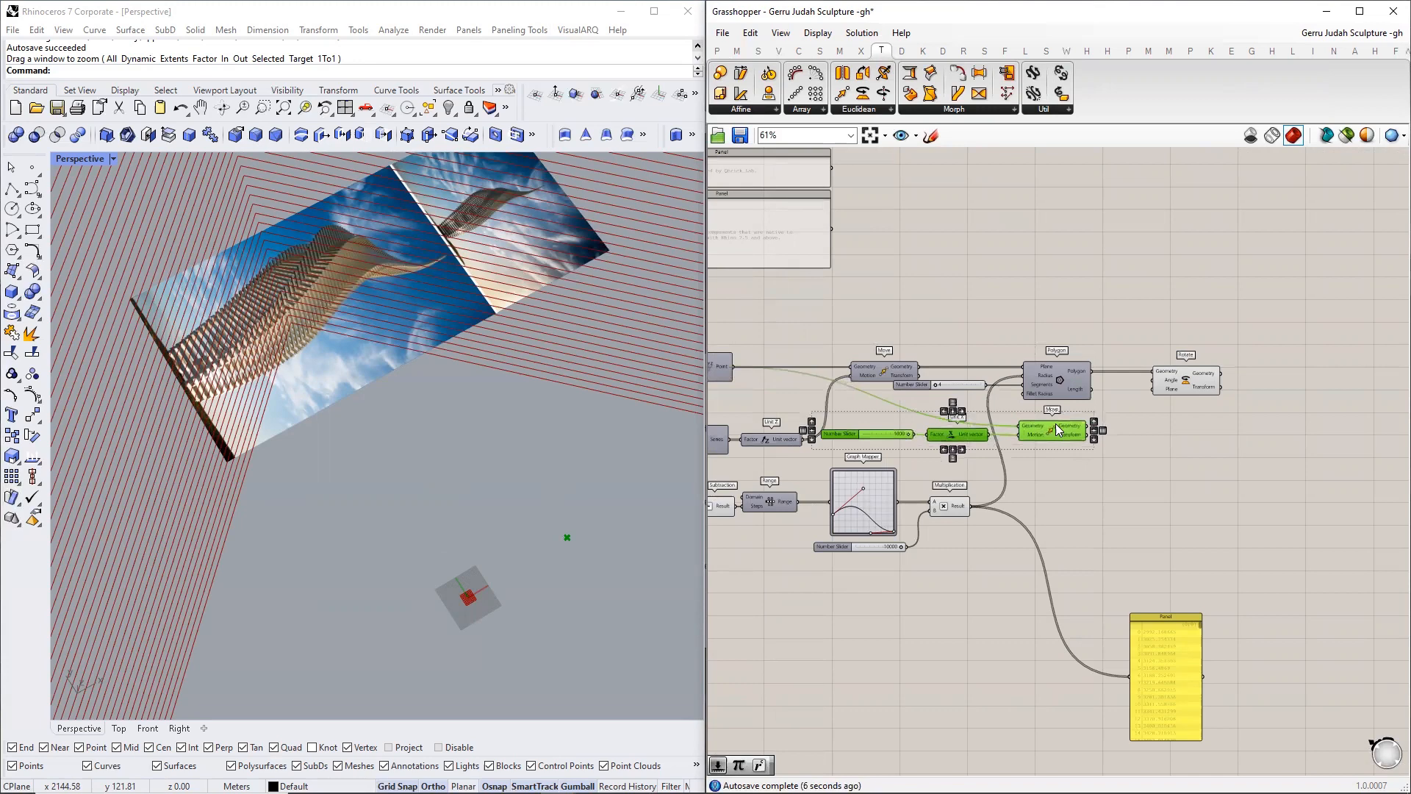
click(1070, 480)
scroll(1038, 440, up, 3)
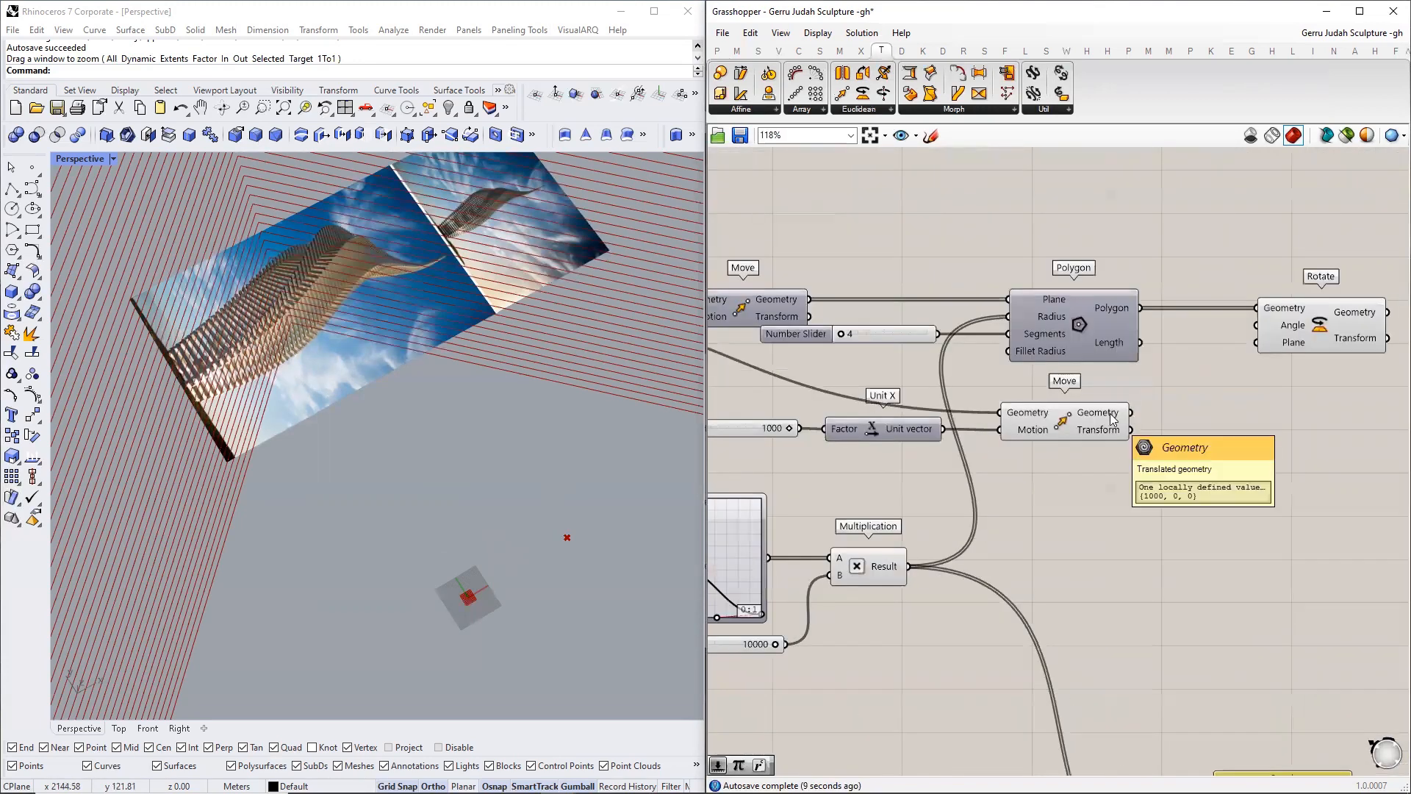
right_drag(1112, 419, 963, 425)
drag(982, 418, 1105, 350)
scroll(361, 371, down, 2)
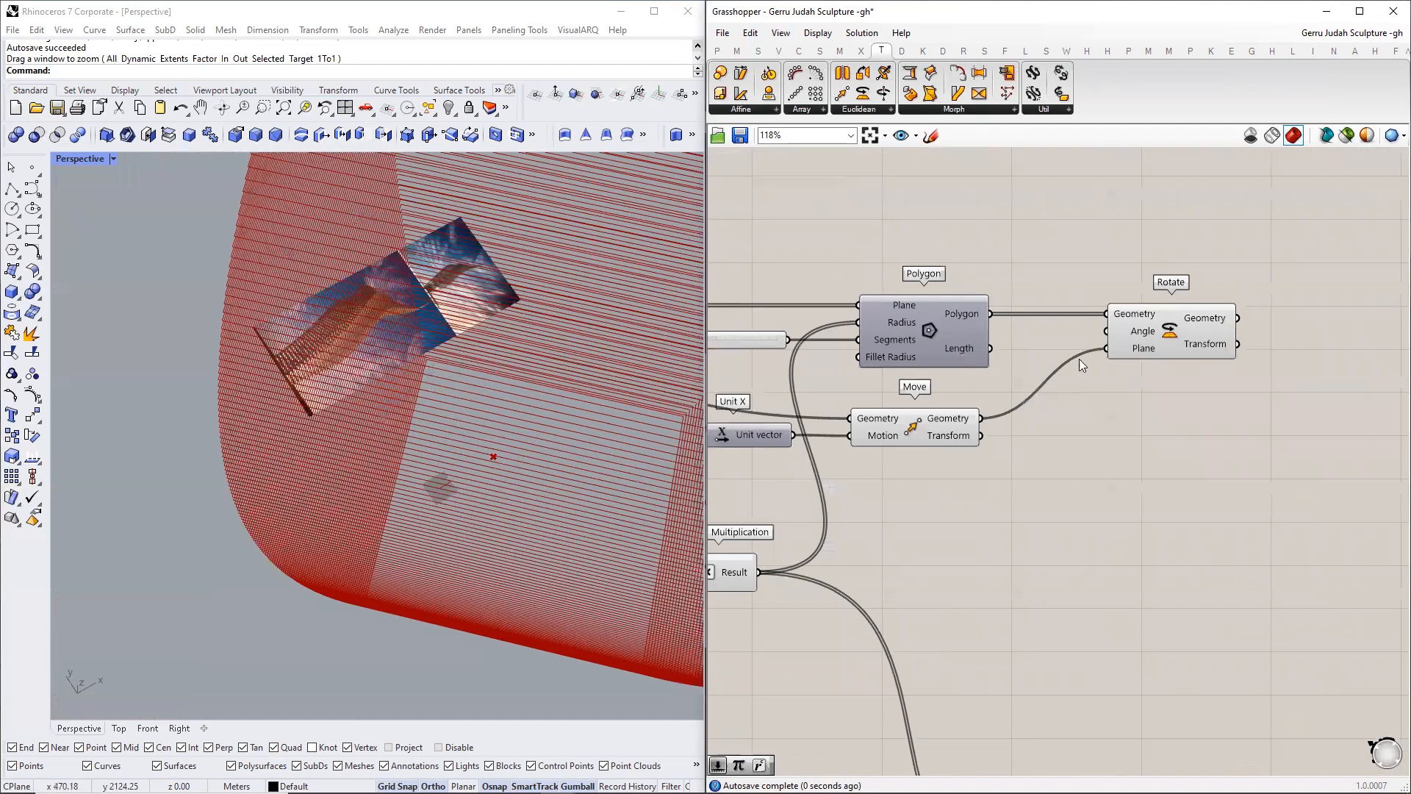
- Duplicate the Graph Mapper below the original, keeping the Range output as its input
scroll(1090, 347, up, 2)
right_drag(1002, 461, 1333, 252)
scroll(1333, 251, down, 3)
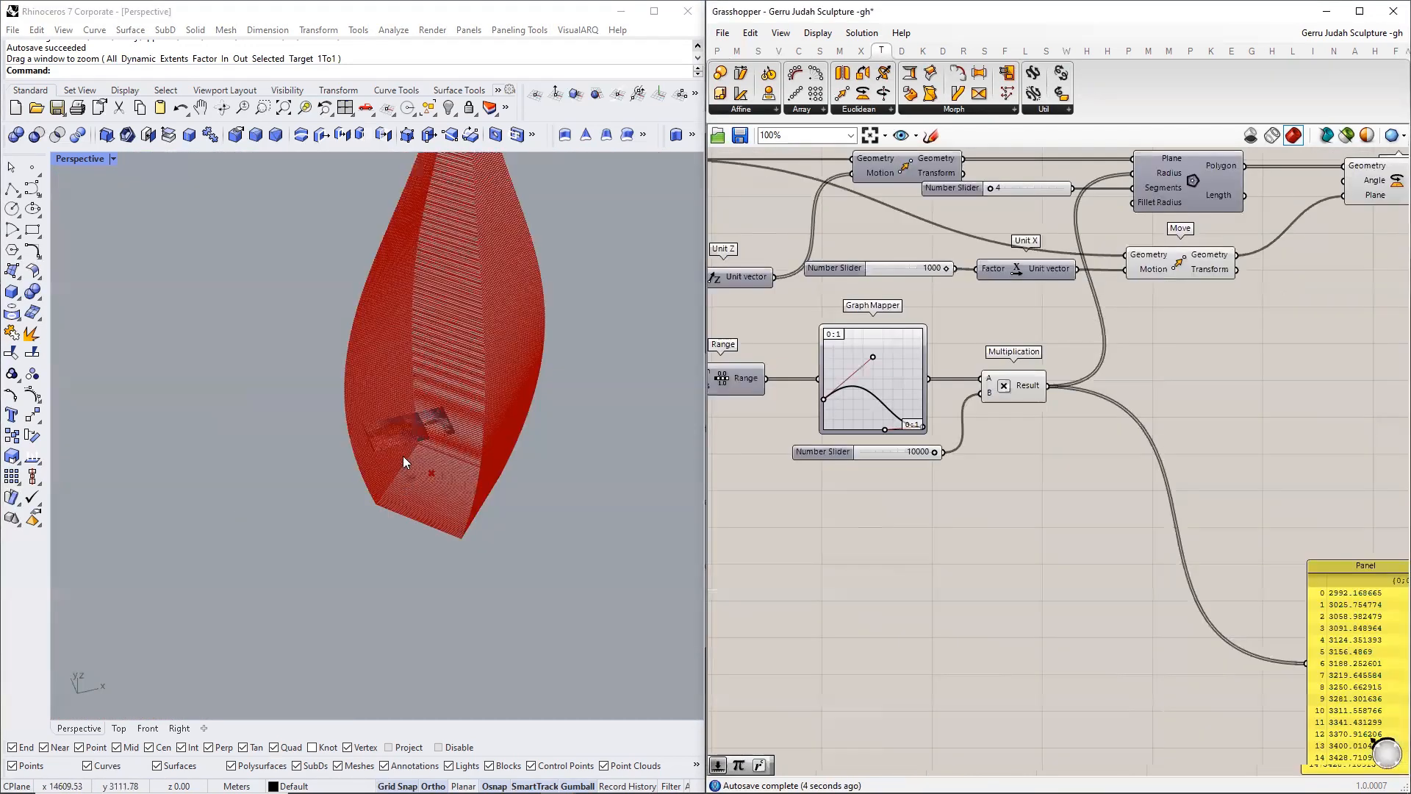
scroll(403, 461, up, 5)
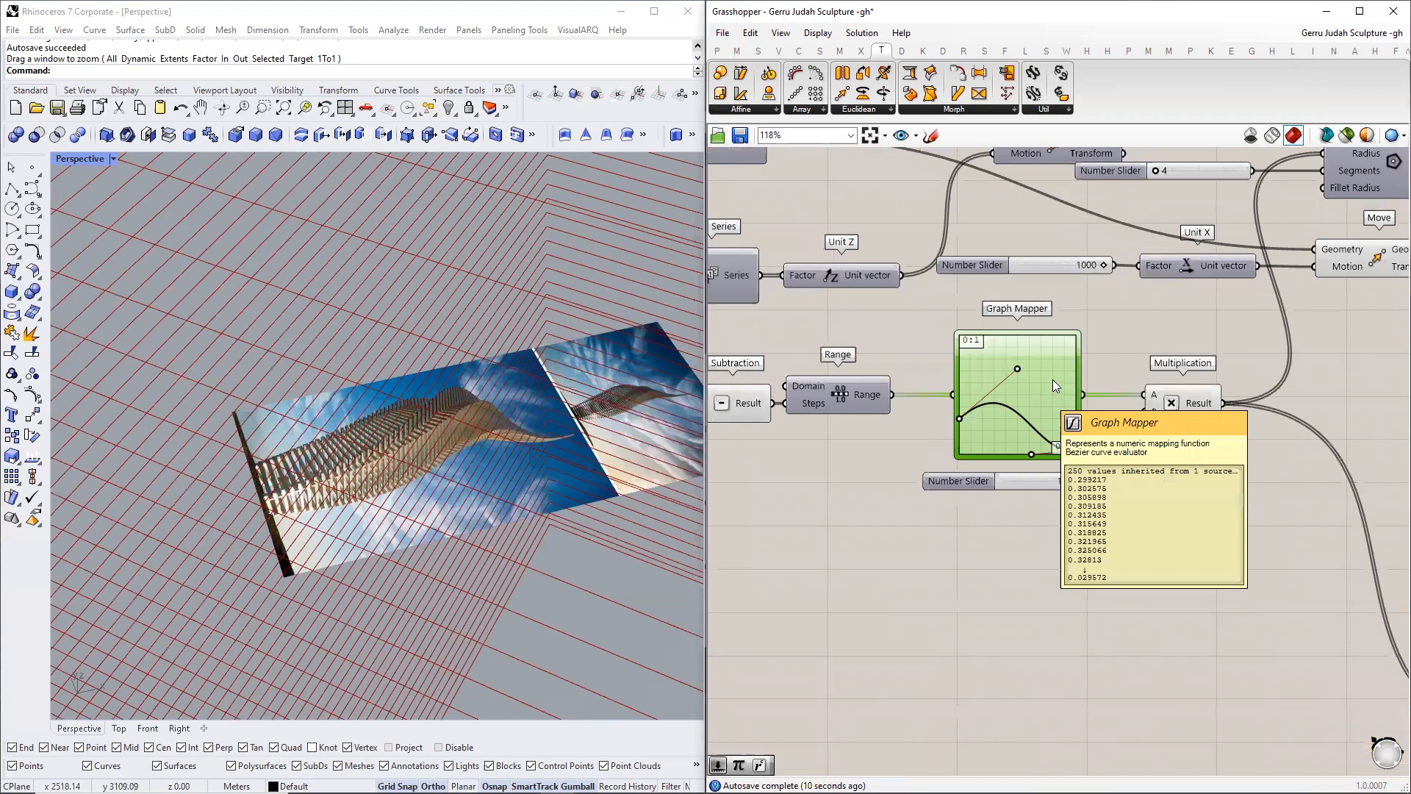
alt+drag(1052, 380, 1046, 551)
right_drag(1073, 560, 1003, 521)
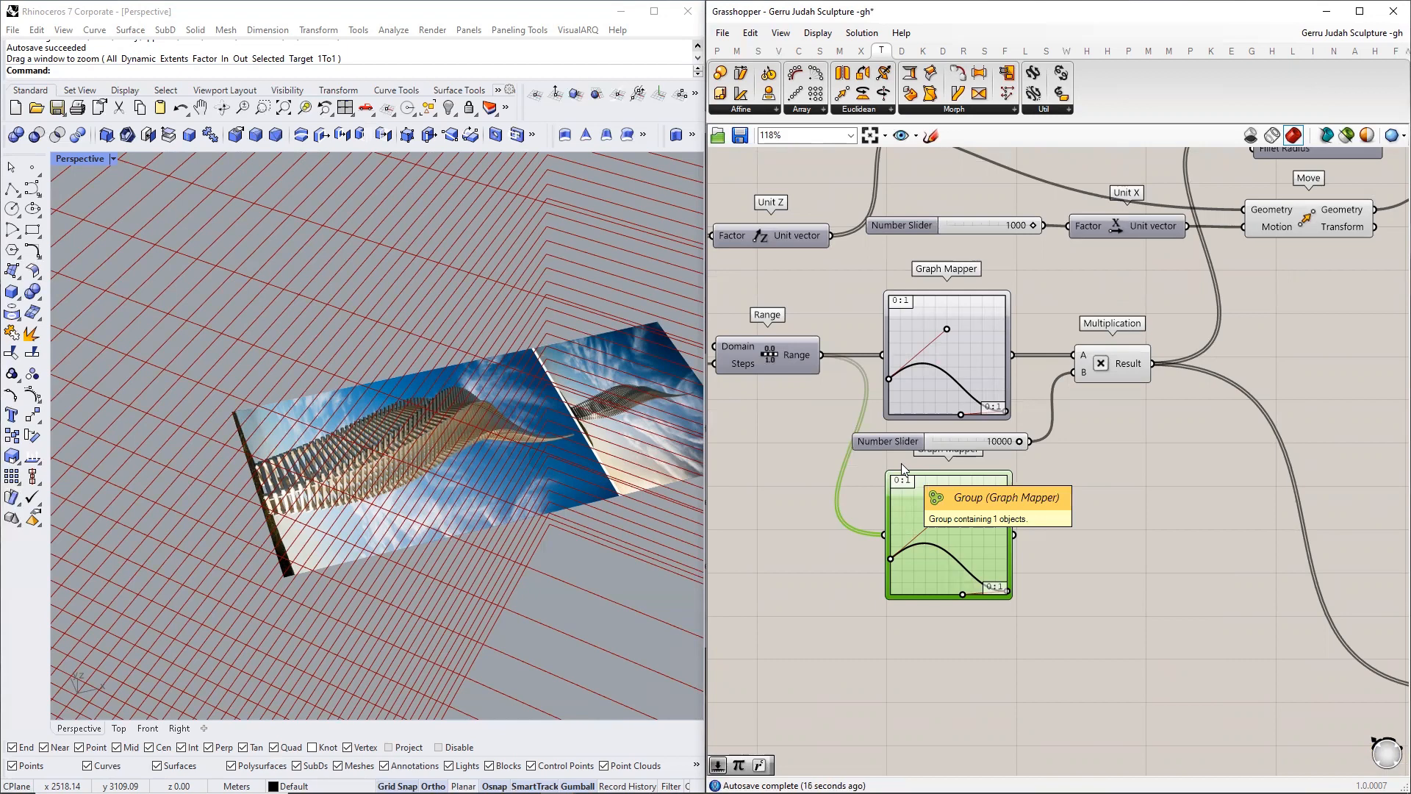
- Check the Rotate component's inputs and shift the copied Graph Mapper down, clear of the 10000 slider
scroll(1004, 547, down, 5)
scroll(1227, 389, up, 4)
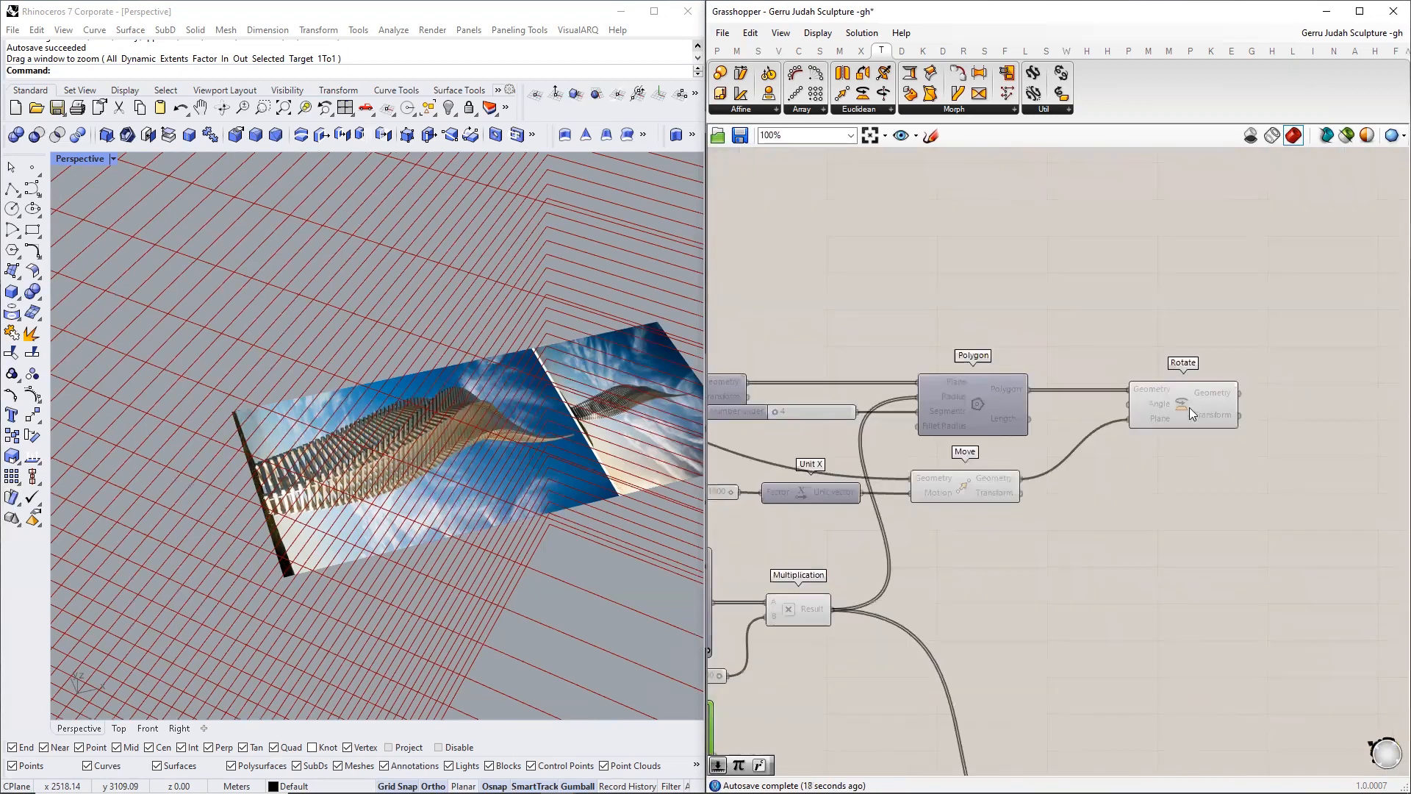
scroll(1169, 359, down, 3)
click(1167, 373)
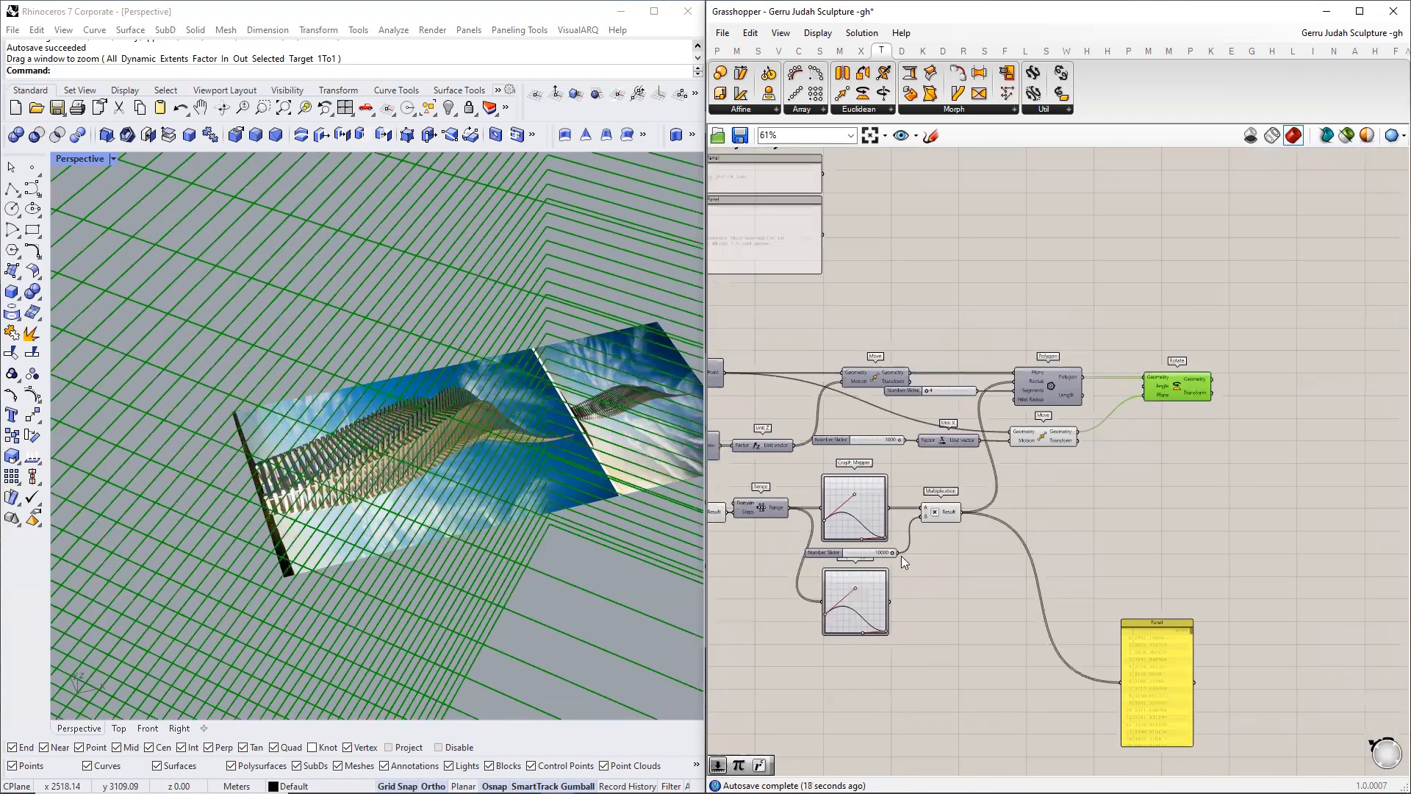
click(862, 631)
scroll(862, 632, up, 4)
right_drag(886, 646, 919, 608)
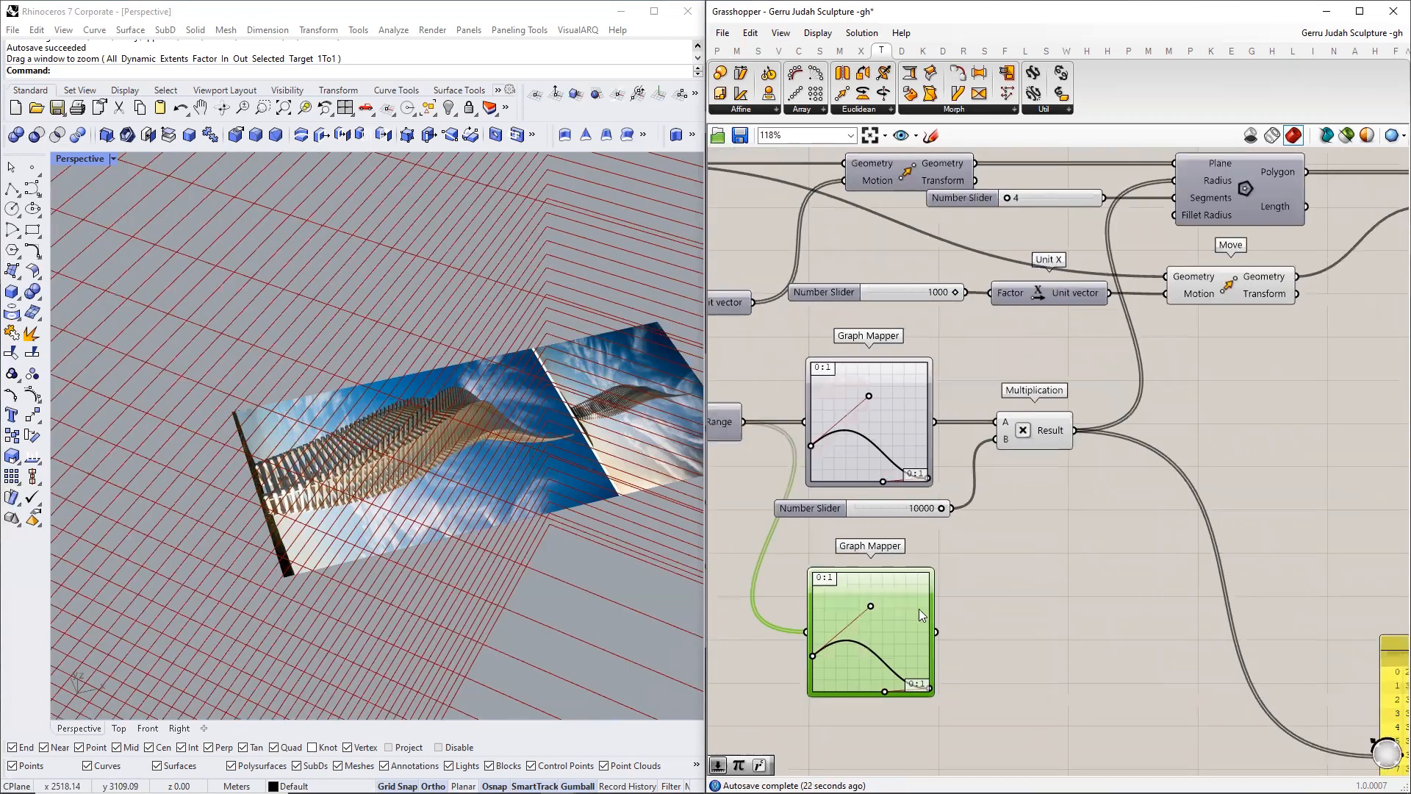
- Duplicate the Multiplication component beside the copied Graph Mapper and connect that mapper to its A input
click(1033, 427)
alt+drag(1033, 419, 1070, 648)
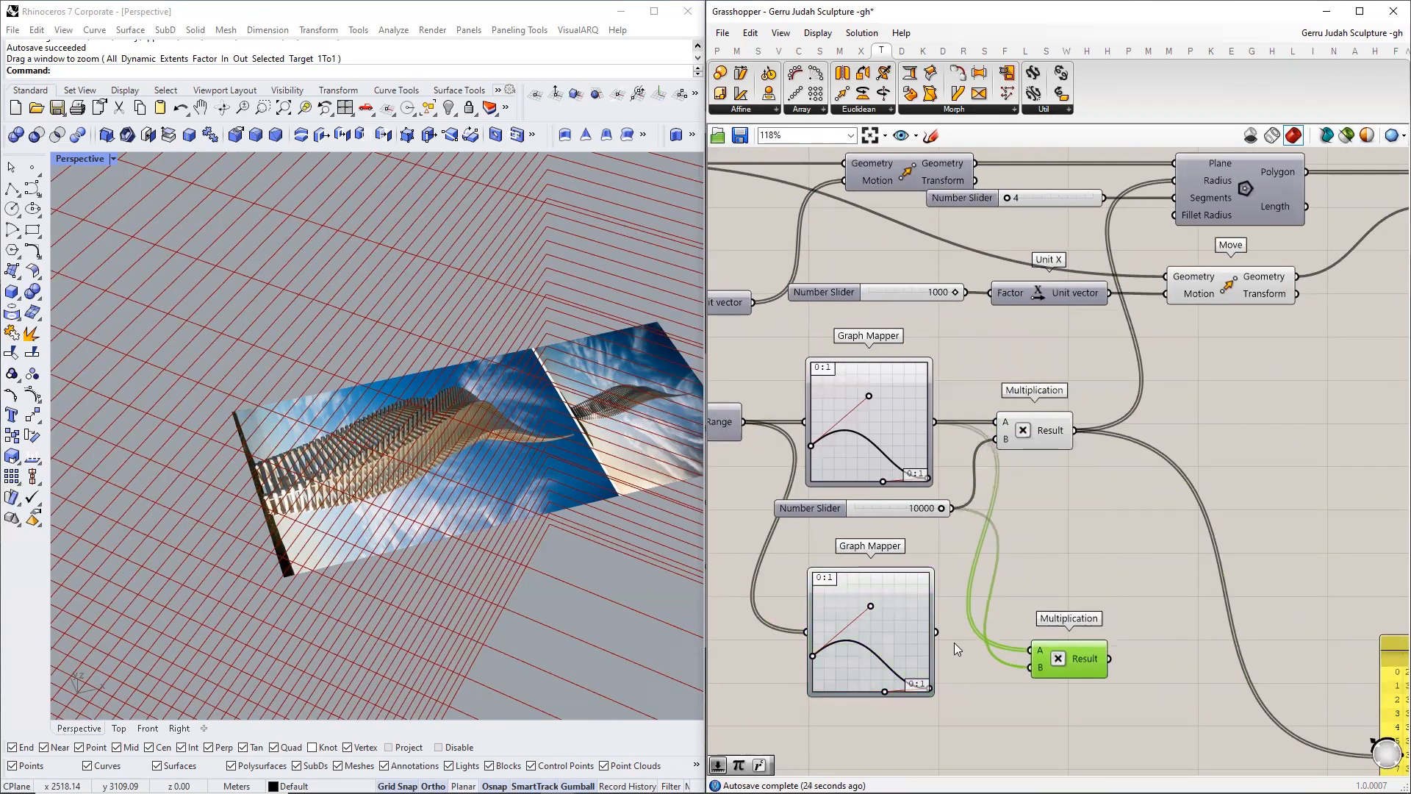
drag(936, 632, 1035, 650)
drag(1072, 657, 1099, 643)
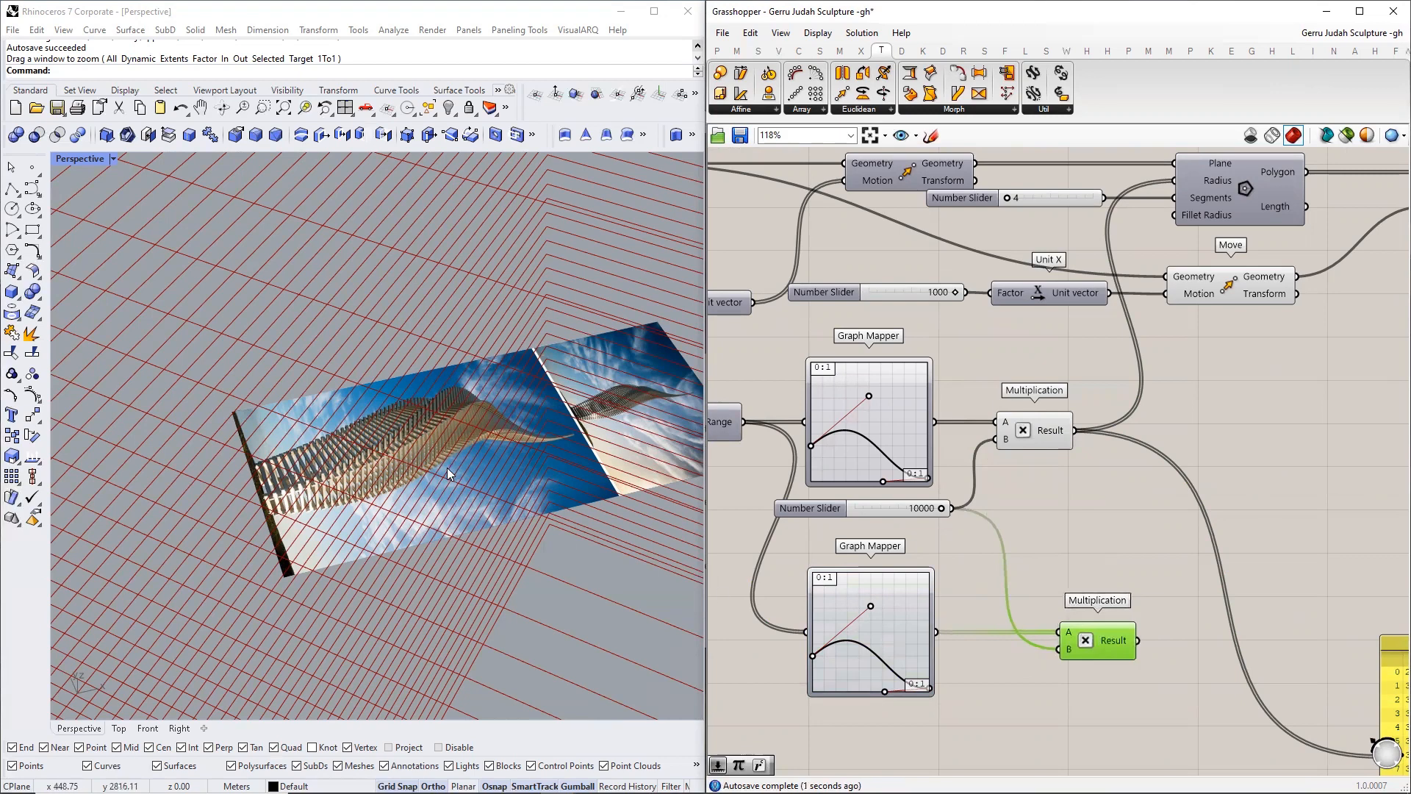
- Examine the sculpture's twist in the reference photos against the polygon stack
right_drag(399, 441, 518, 427)
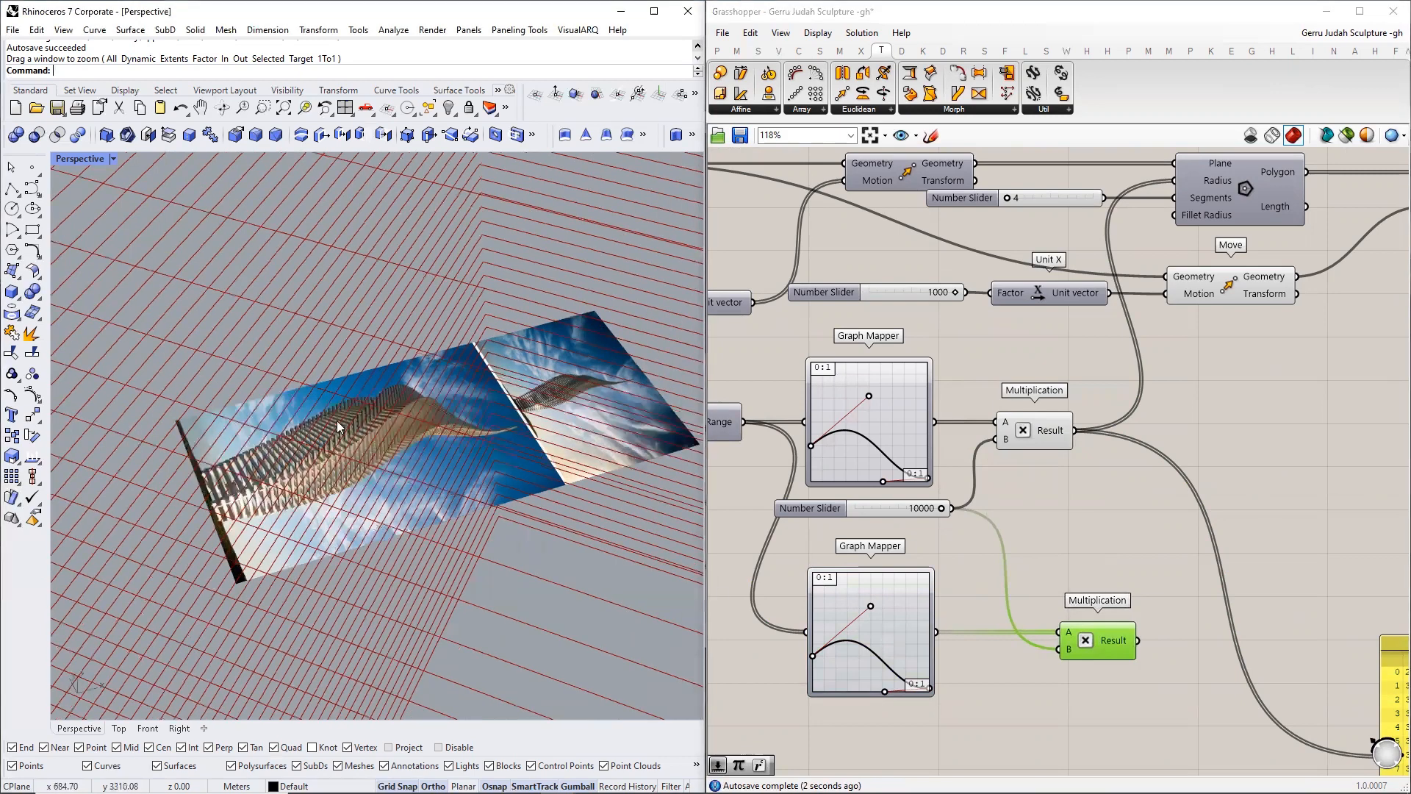
right_drag(336, 420, 452, 395)
right_drag(340, 420, 263, 417)
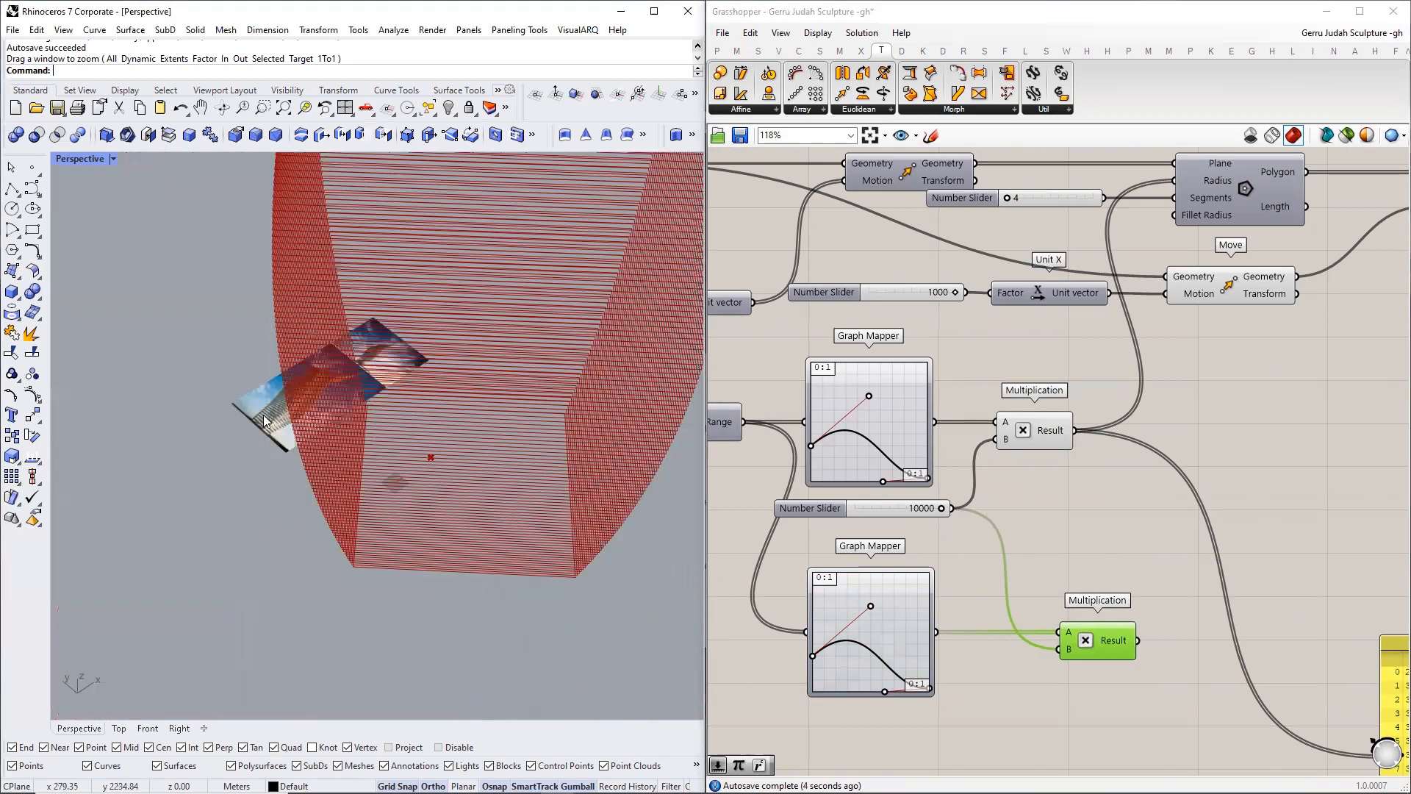
right_drag(339, 641, 597, 224)
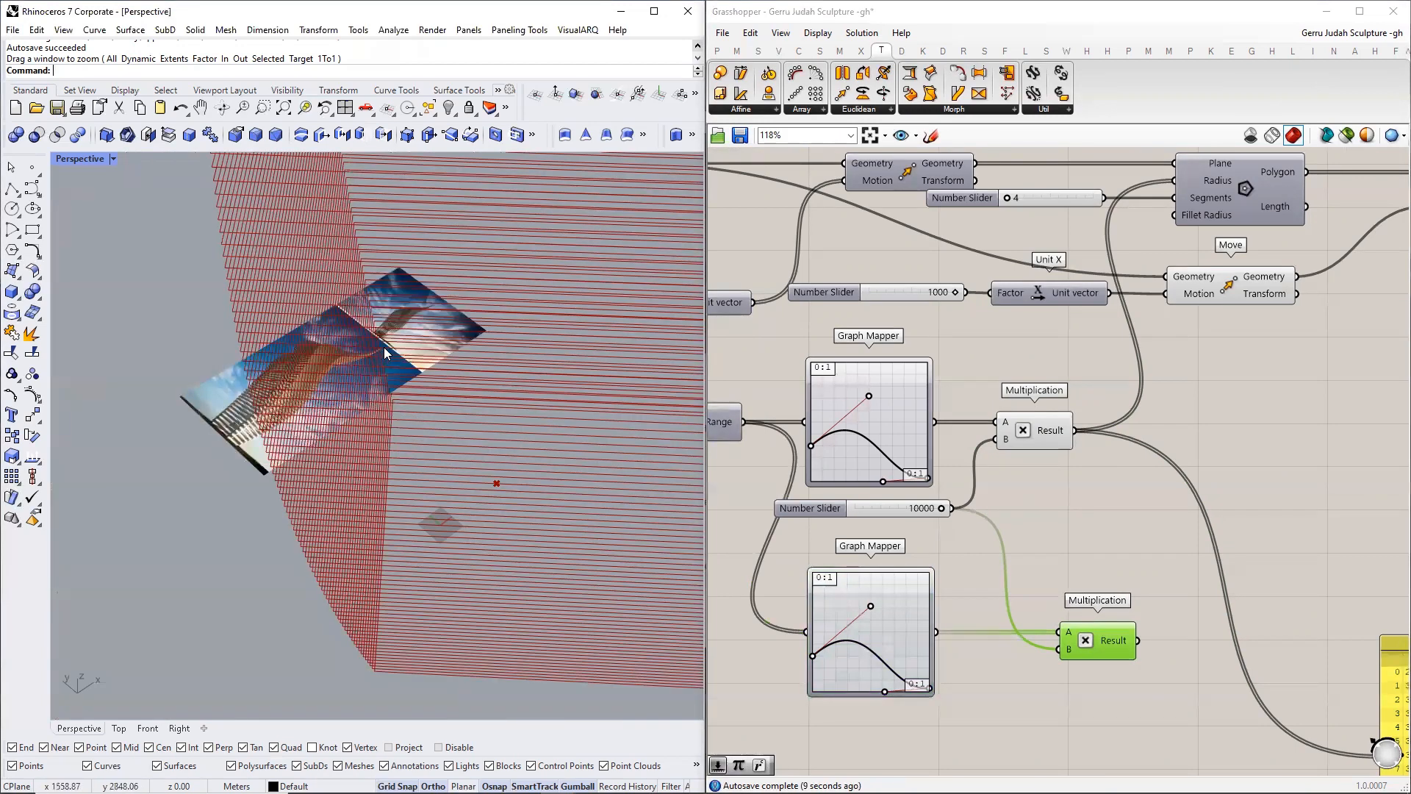
scroll(382, 347, up, 1)
scroll(380, 342, up, 1)
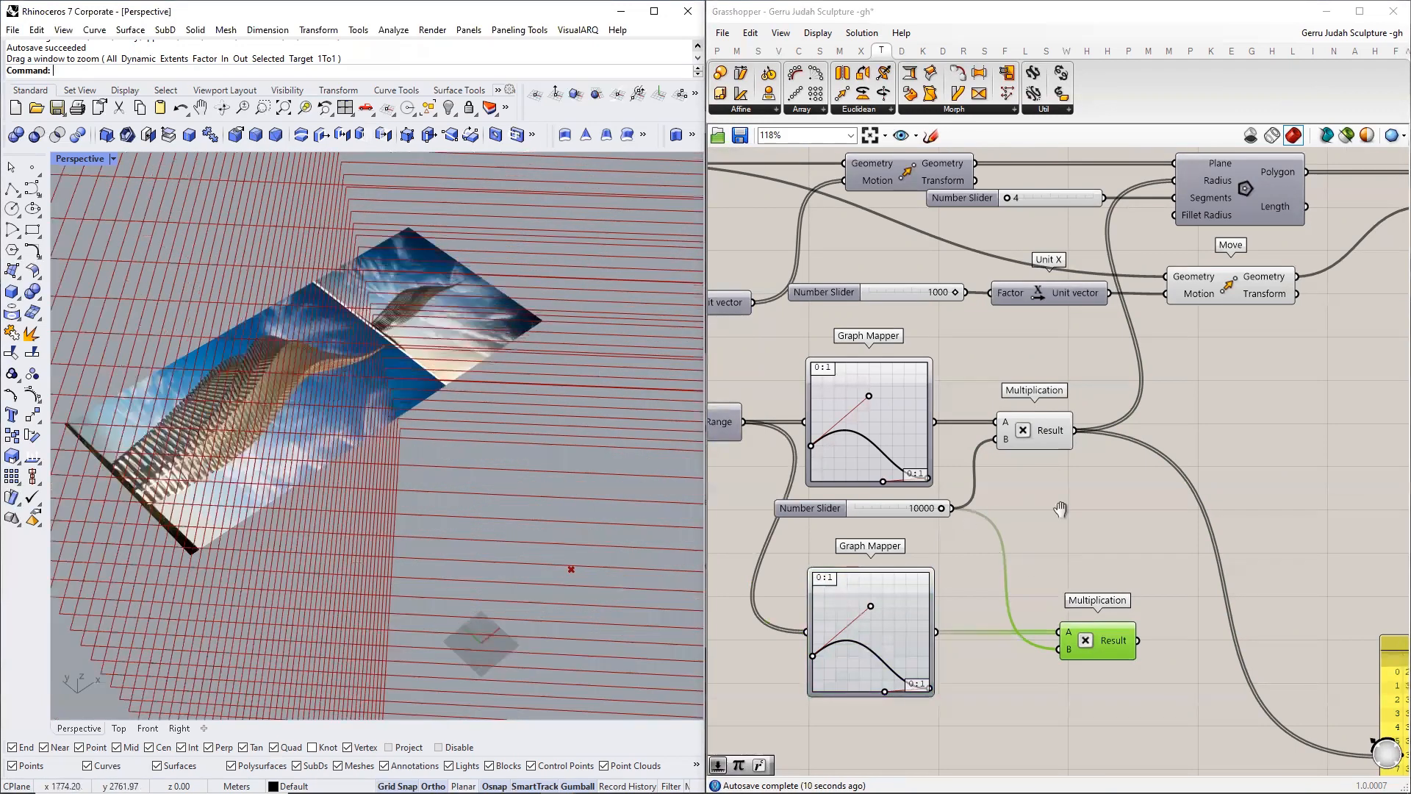
- Add a Pi component fed by the copied Graph Mapper and delete the duplicated Multiplication component
scroll(974, 537, up, 3)
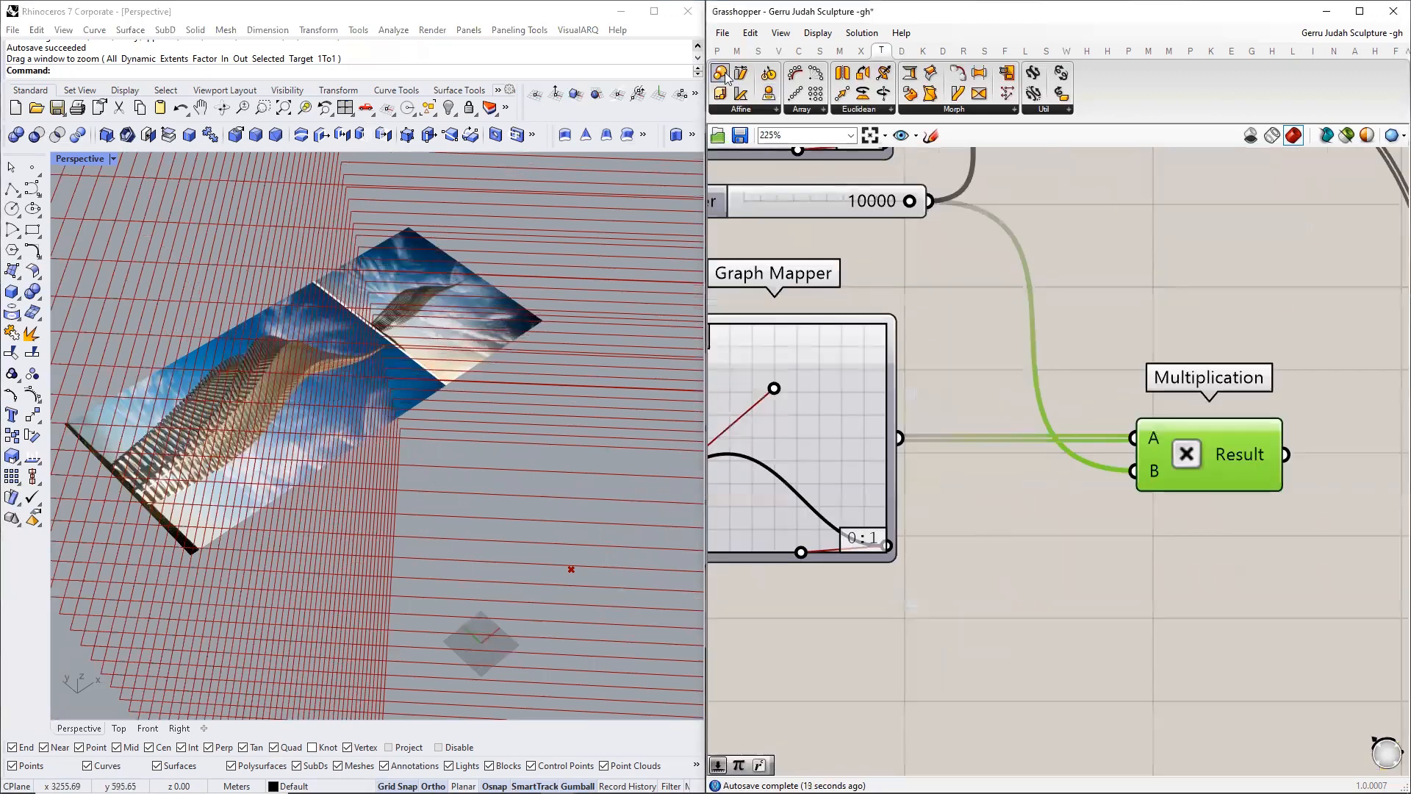
click(736, 50)
click(1139, 110)
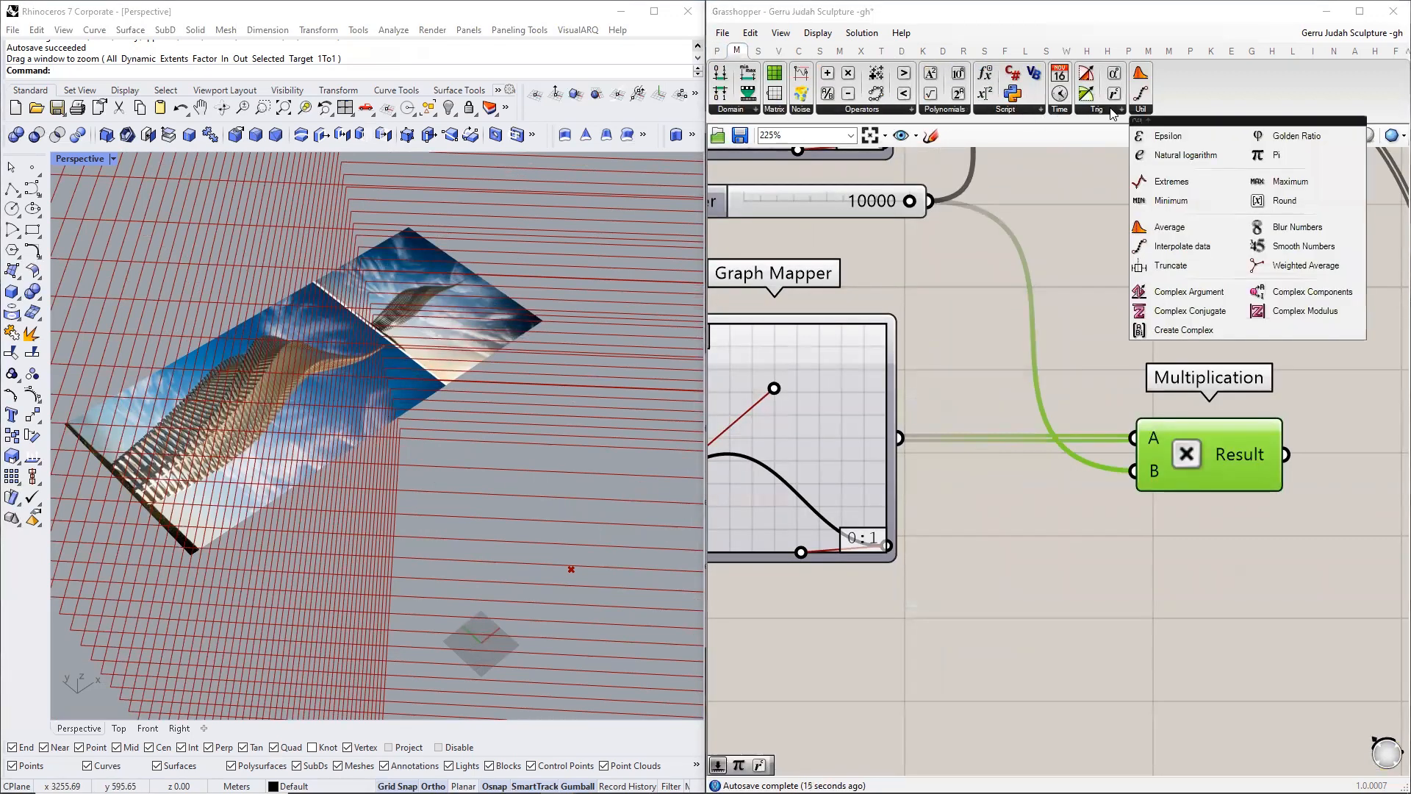
drag(1258, 155, 1103, 474)
scroll(1030, 503, down, 3)
click(1132, 465)
key(Delete)
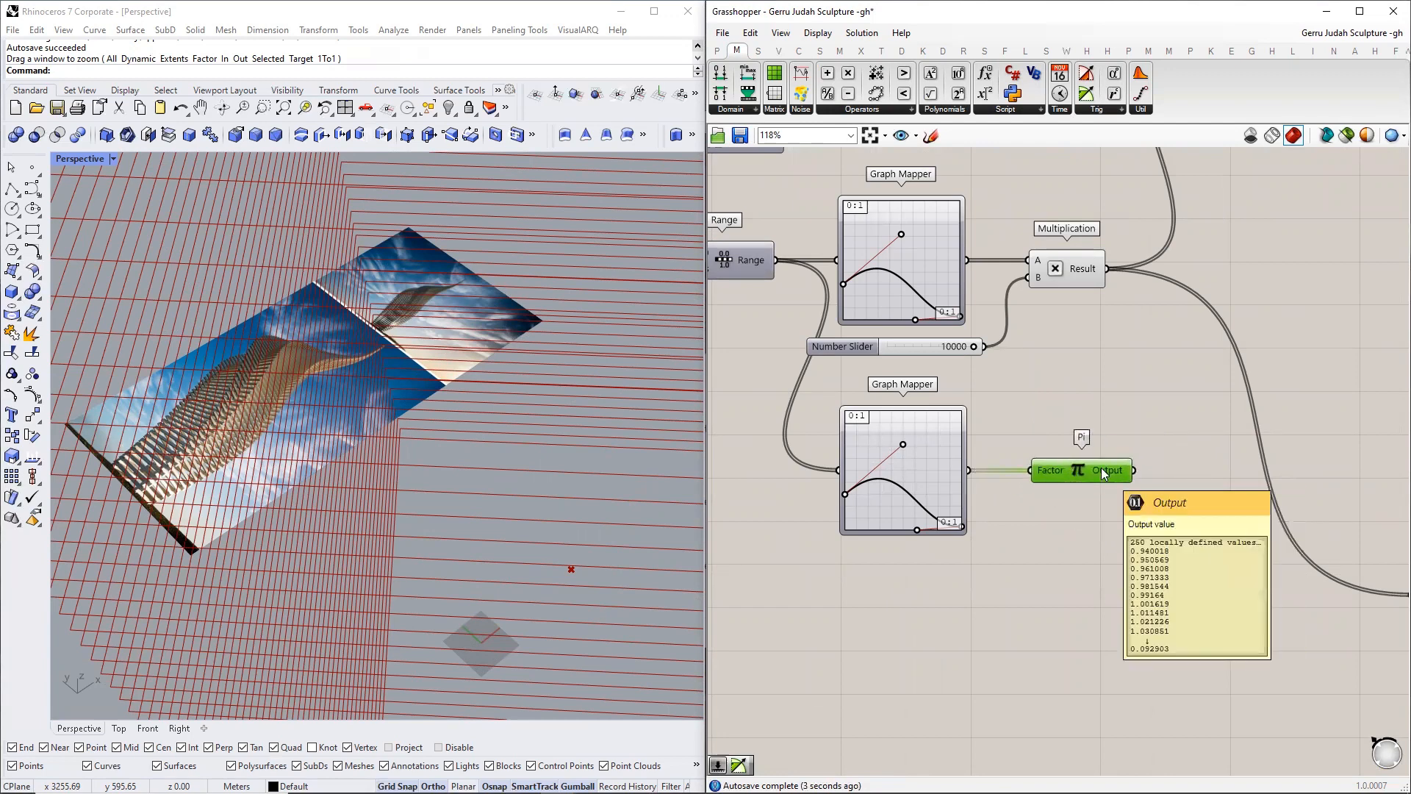
- Connect the Pi output to the Rotate component's Angle input and check the twisted polygon stack in the Perspective view
scroll(1035, 512, down, 3)
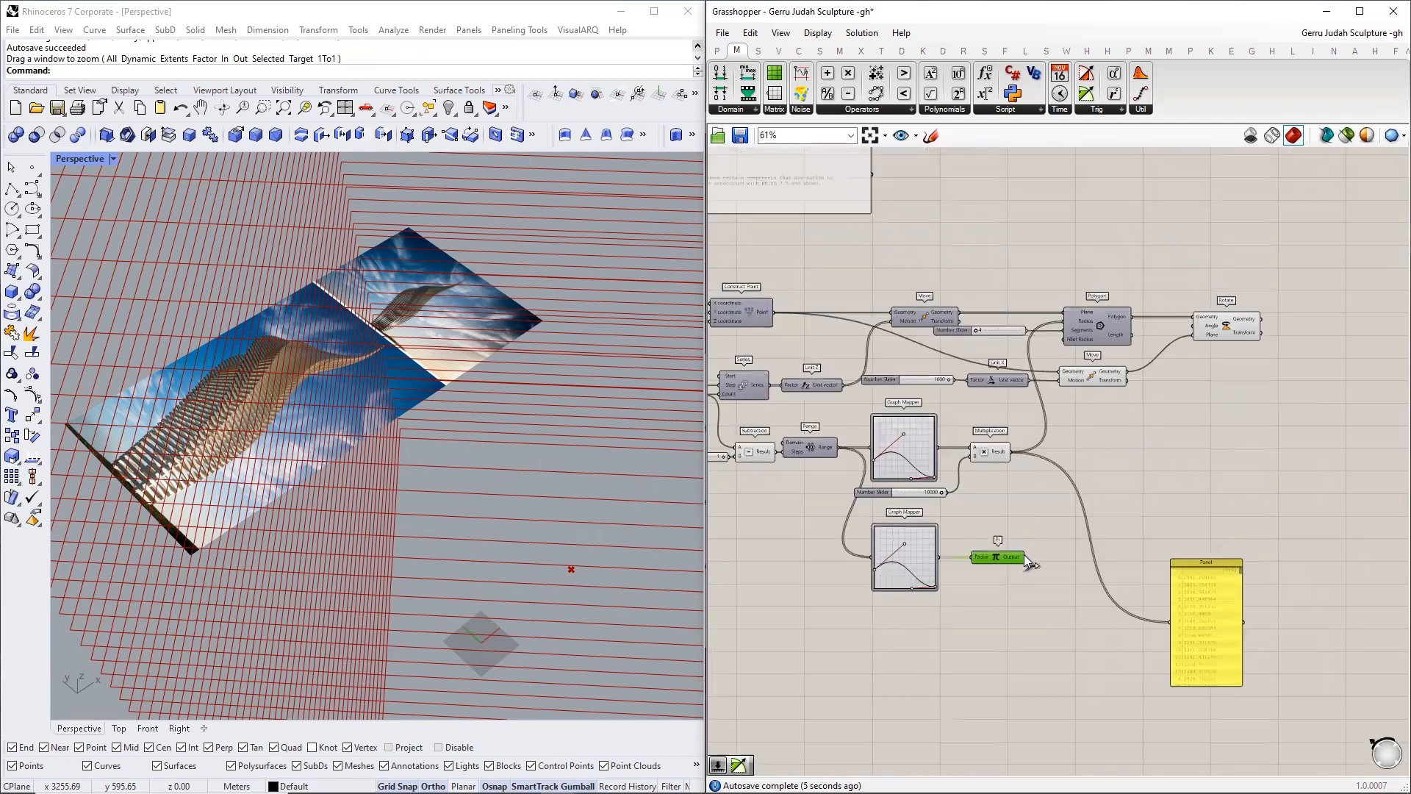
drag(1024, 557, 1195, 330)
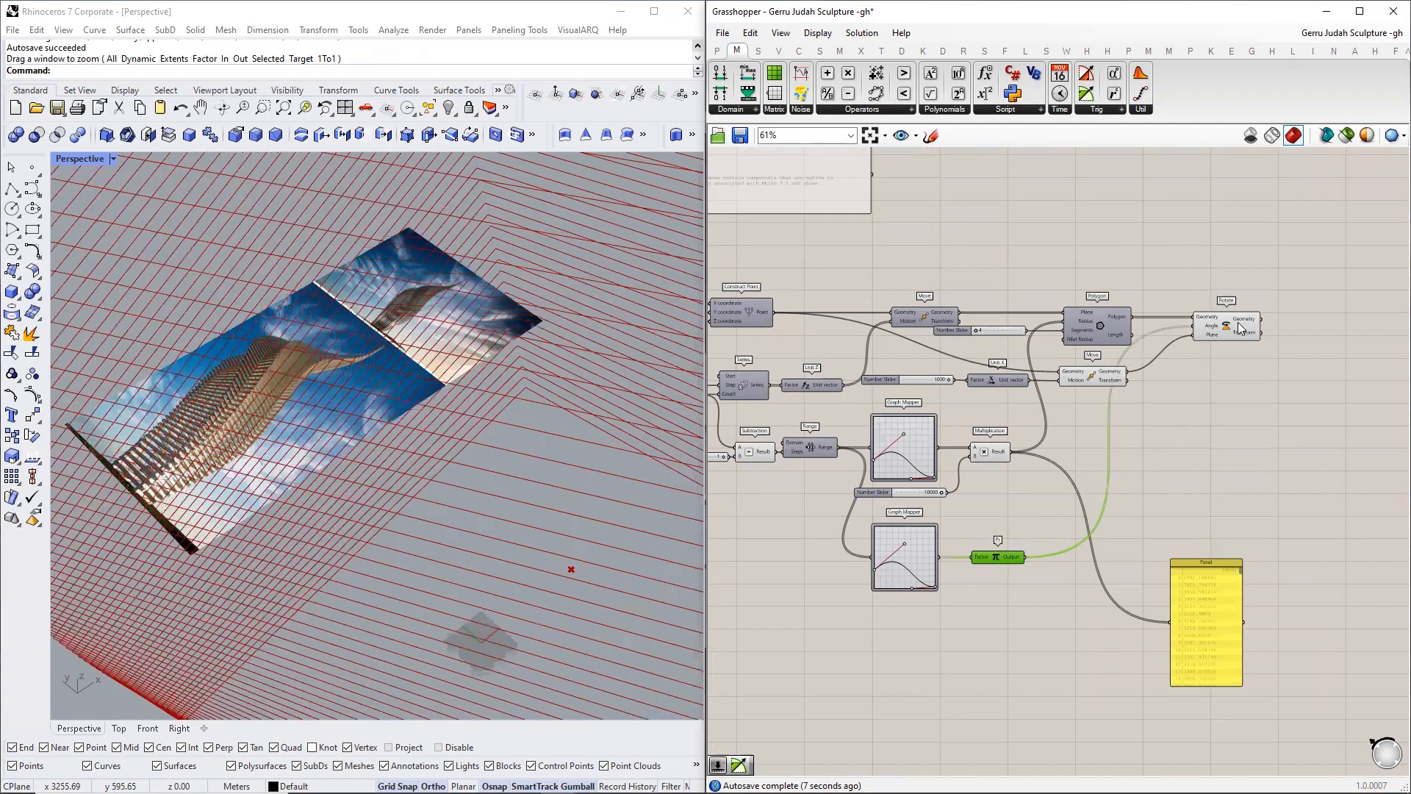
scroll(339, 529, down, 12)
right_drag(347, 540, 435, 530)
scroll(372, 552, up, 7)
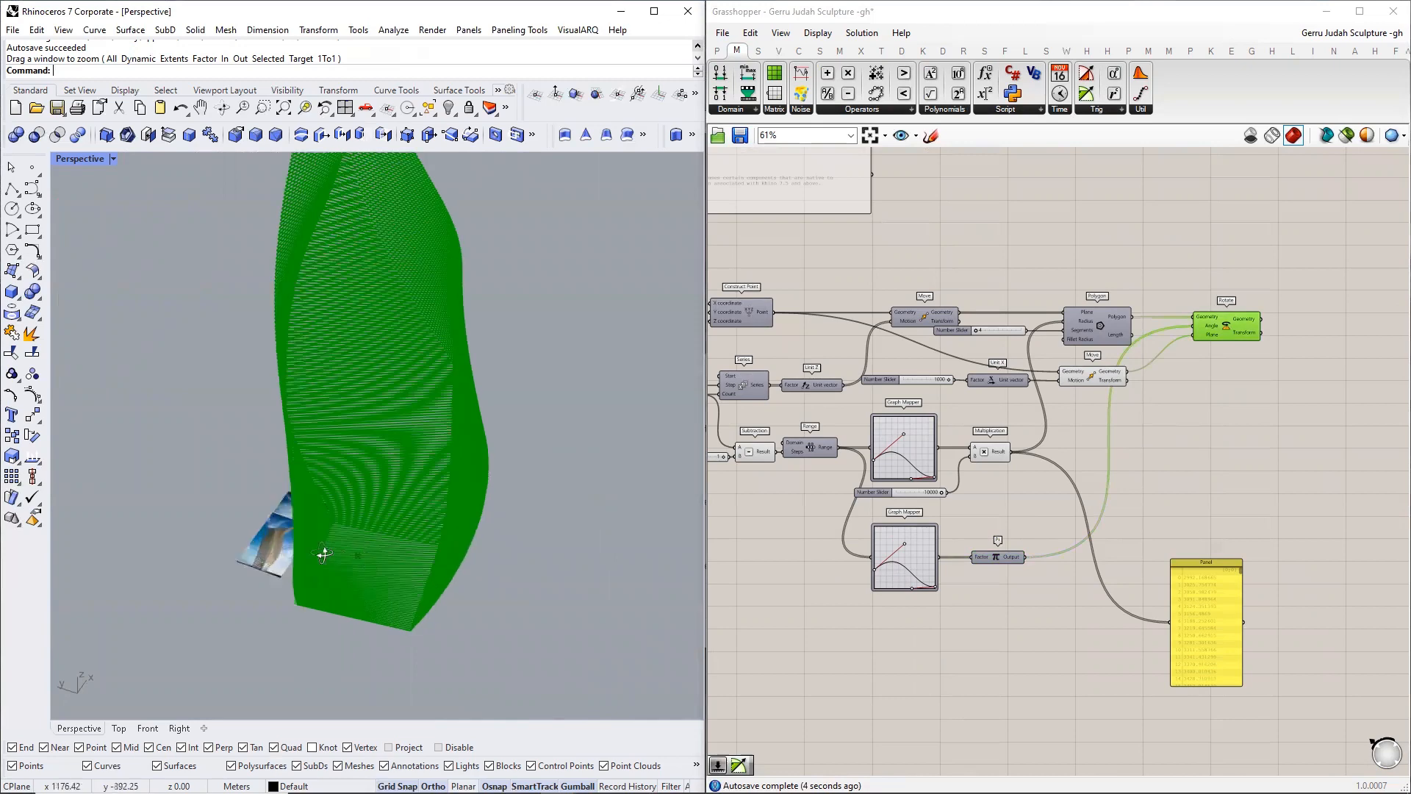
right_drag(321, 554, 359, 584)
scroll(359, 584, up, 5)
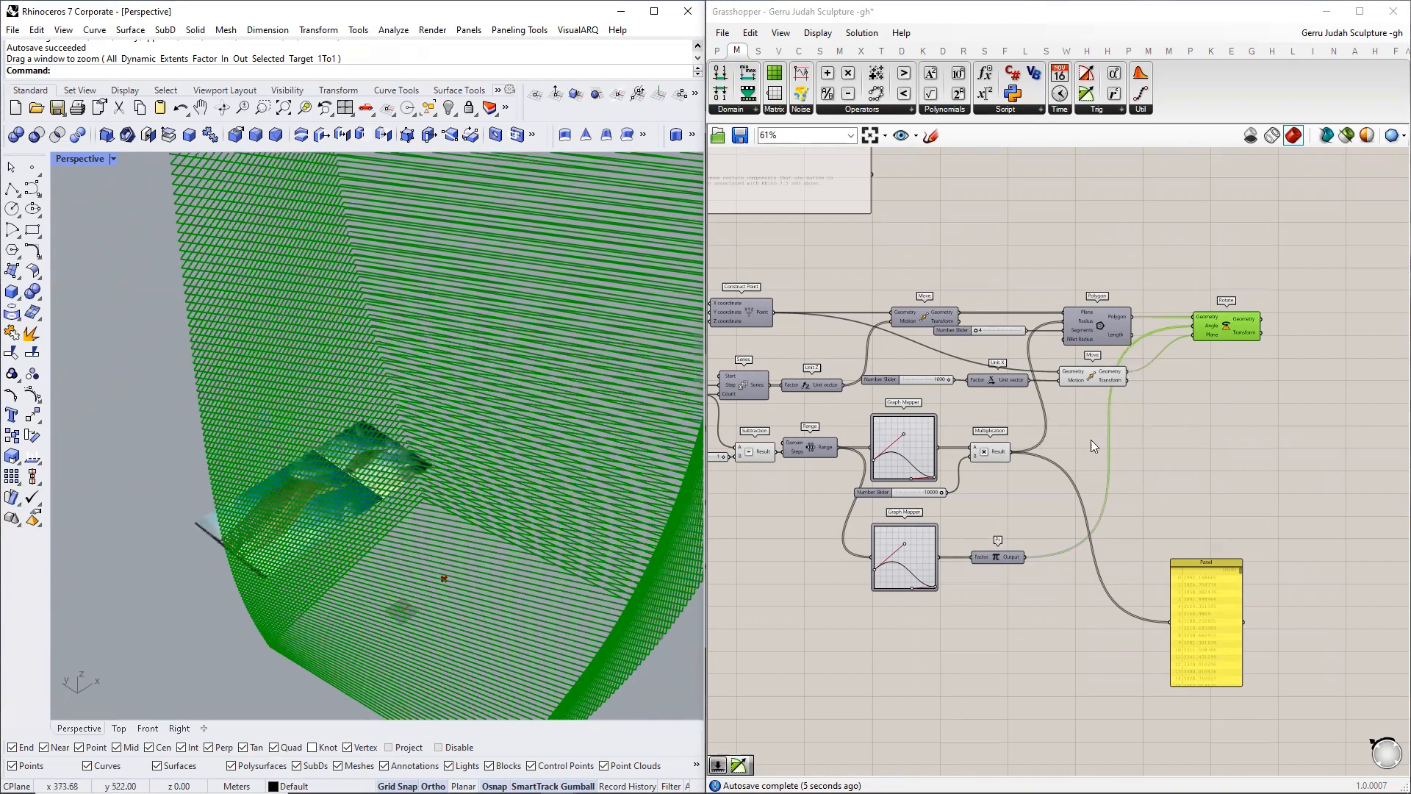
- Set the number slider feeding the Multiplication component's B input to 5000 and check the slimmer stack
click(919, 493)
scroll(919, 492, up, 4)
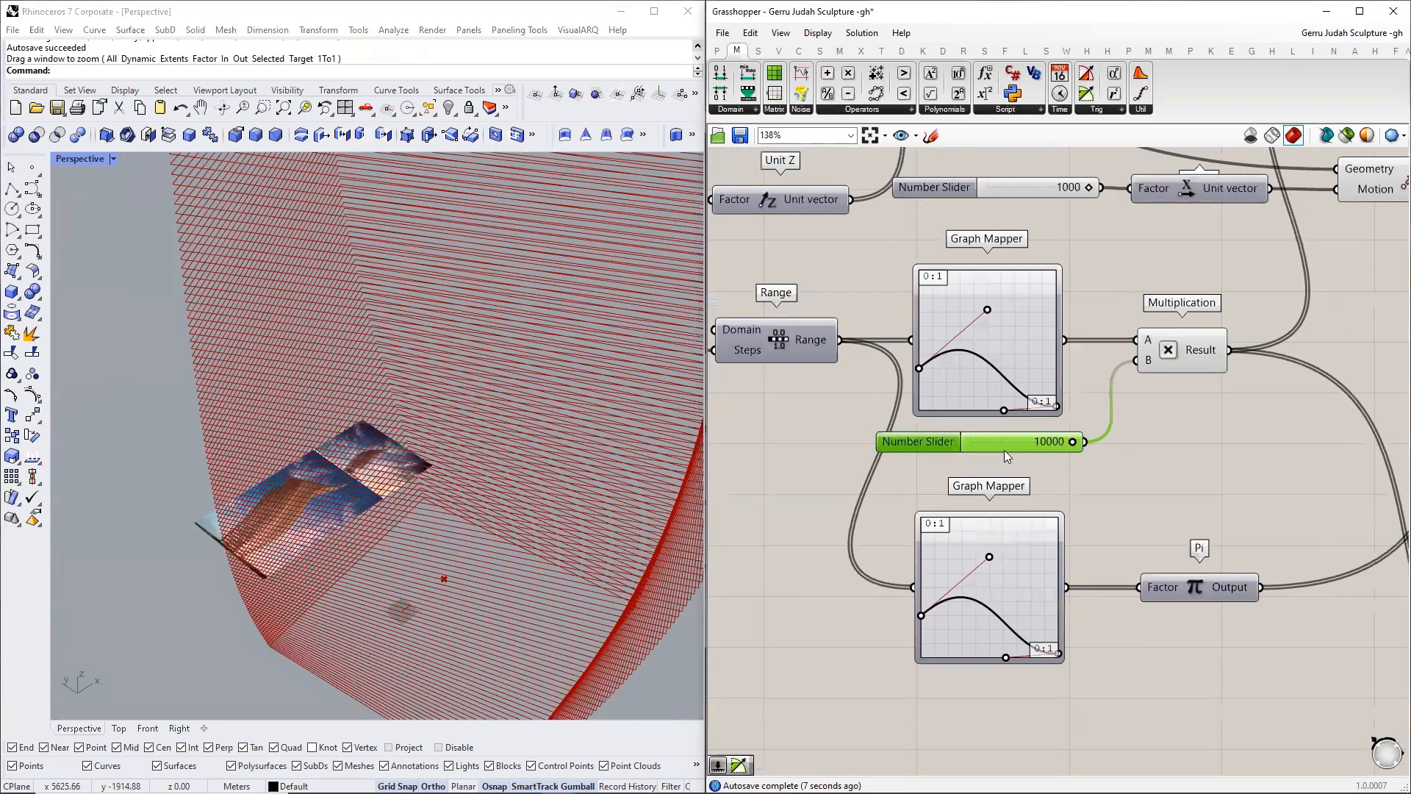
scroll(966, 438, up, 4)
double_click(966, 439)
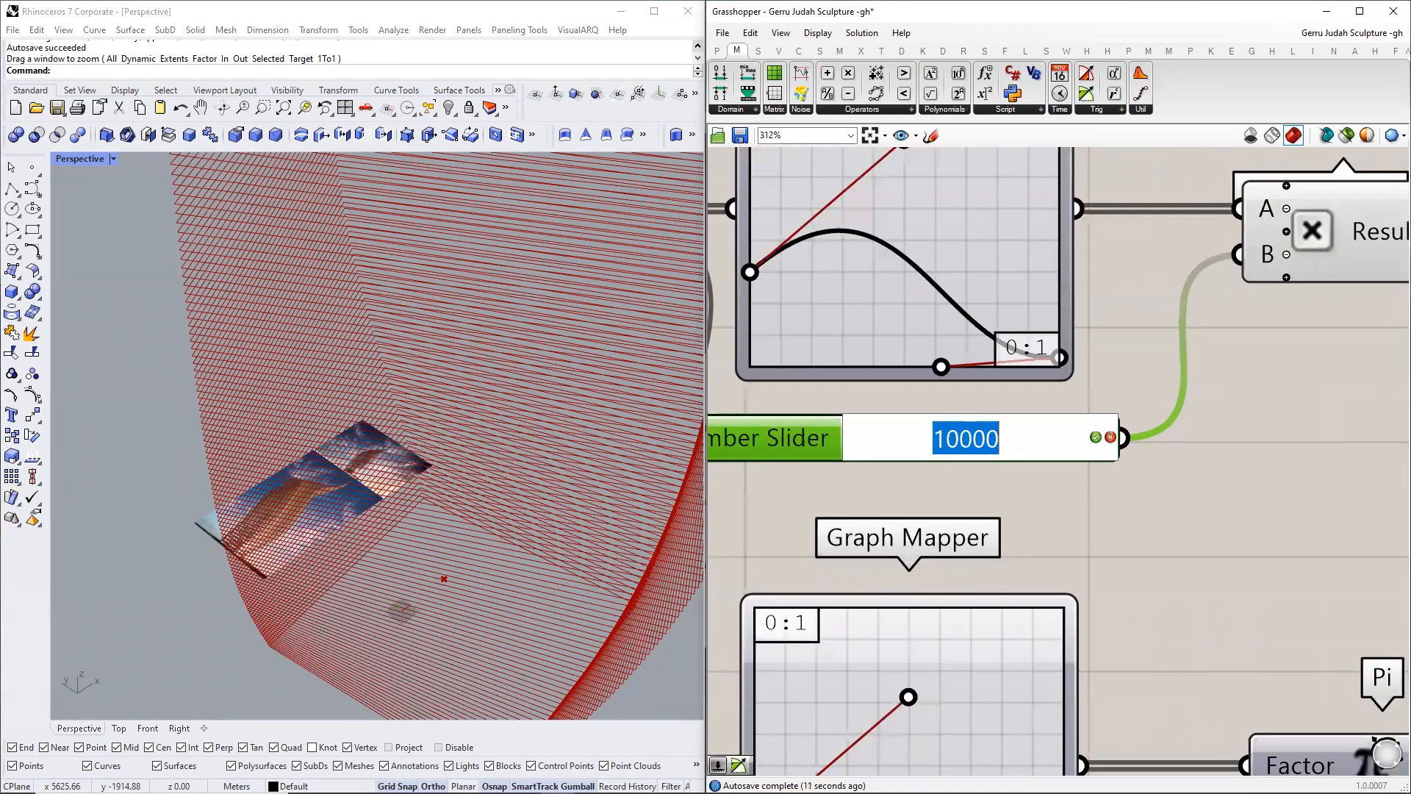
text(555)
key(BackSpace)
key(BackSpace)
key(BackSpace)
text(5000)
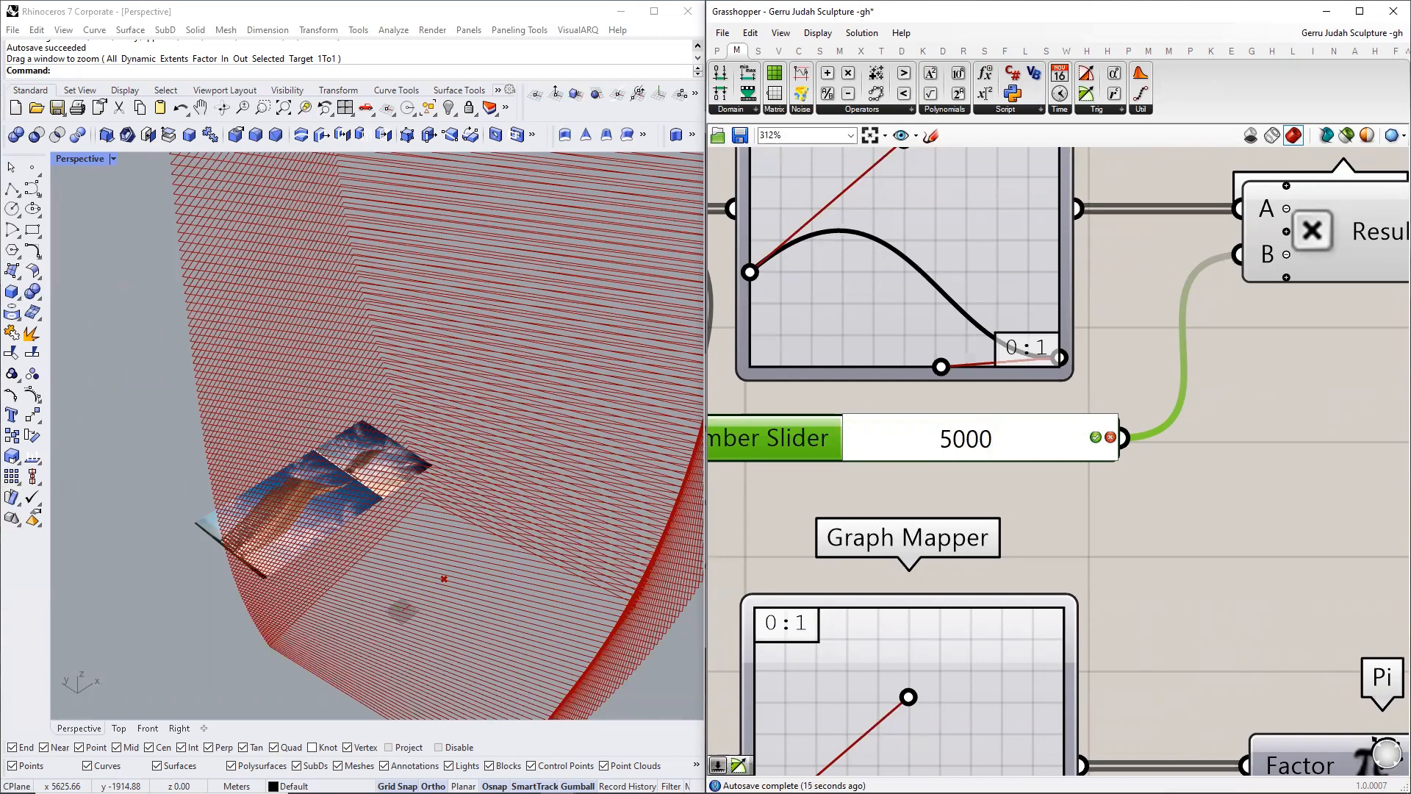
key(Return)
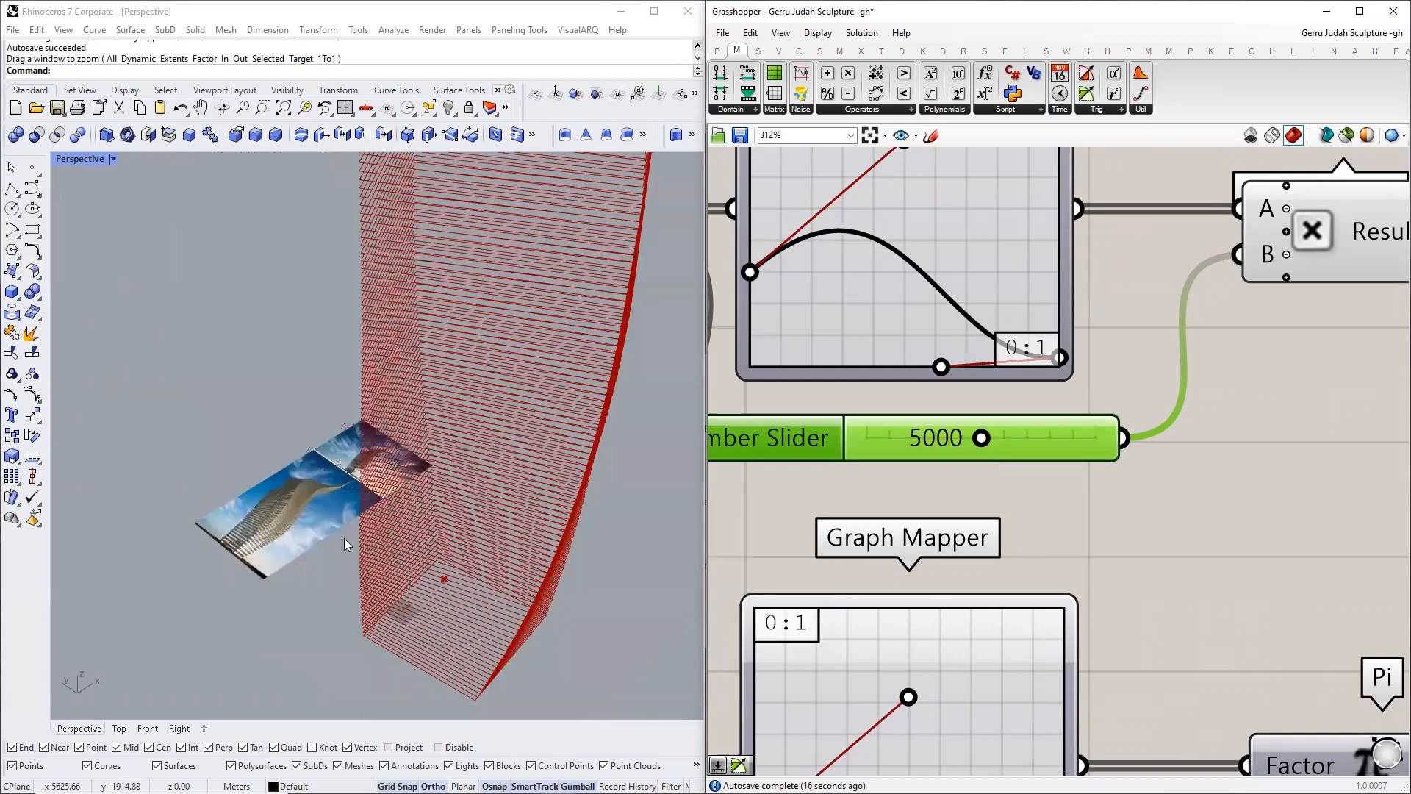
scroll(337, 494, down, 10)
right_drag(360, 513, 480, 492)
- Raise the first Bezier handle of the Graph Mapper that drives the polygon radius to the graph's upper edge
right_drag(976, 498, 1042, 590)
scroll(1029, 471, down, 3)
scroll(1009, 362, up, 3)
drag(1006, 393, 973, 304)
right_drag(505, 404, 400, 433)
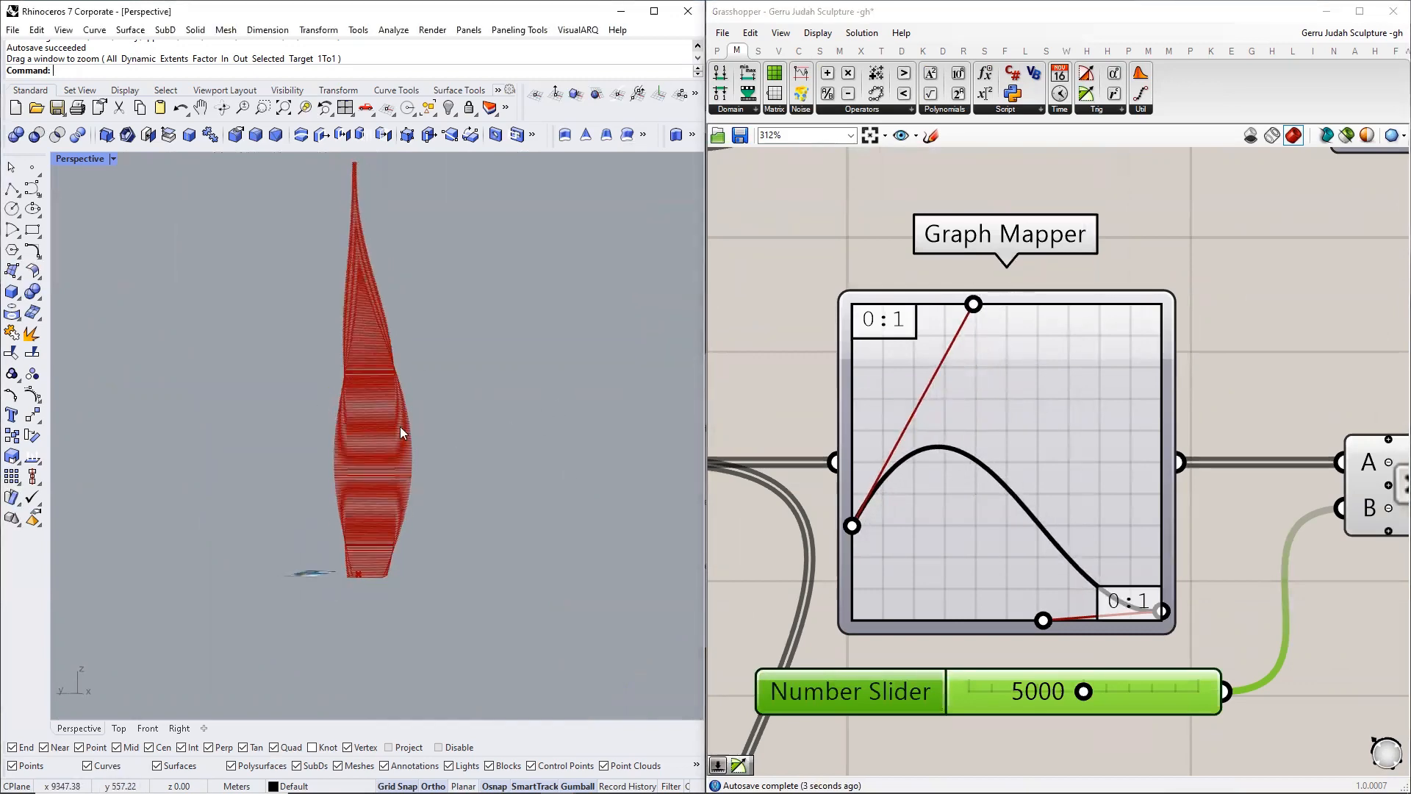
- Shift the end Bezier handle of the rotation Graph Mapper toward the graph's start along its bottom edge
scroll(877, 535, down, 5)
scroll(948, 699, up, 4)
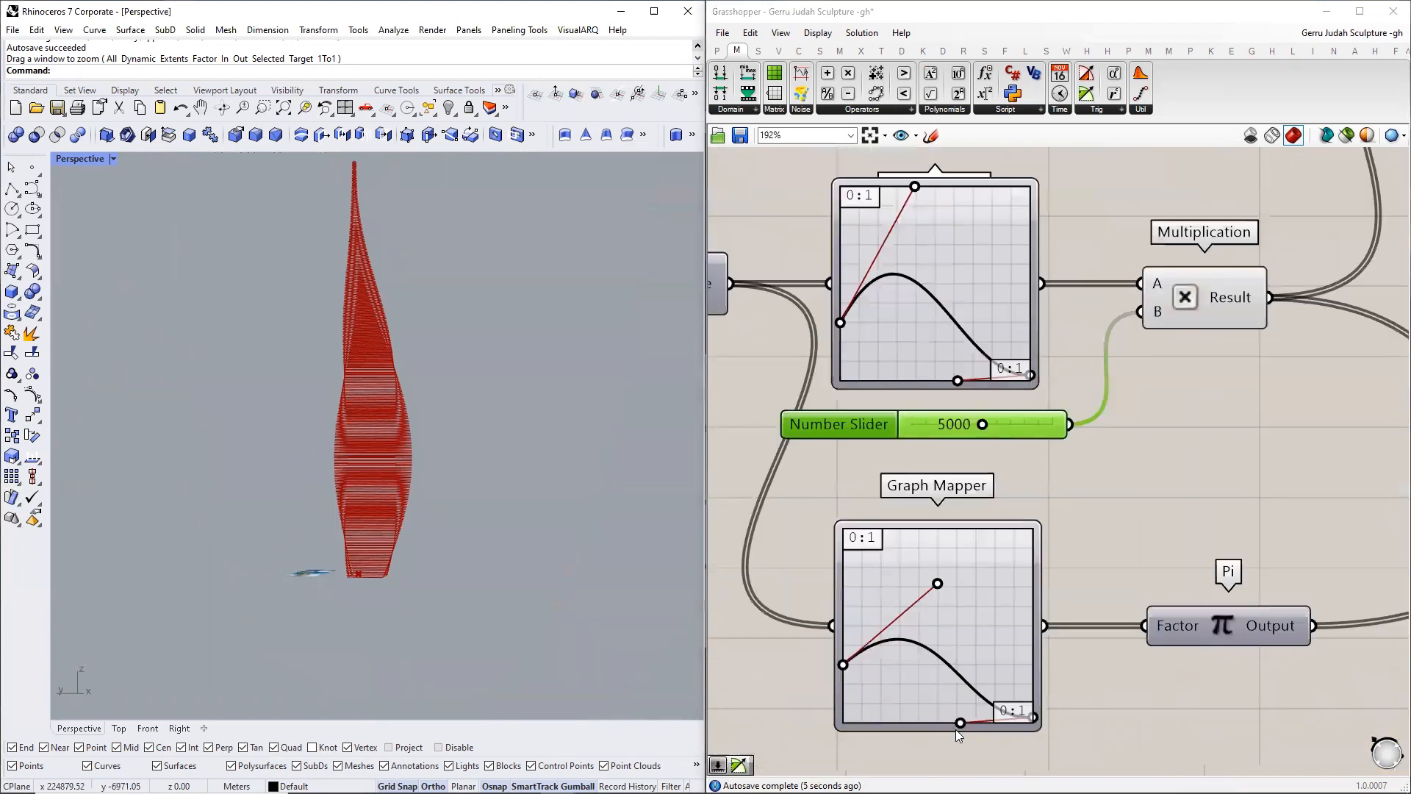
scroll(956, 731, up, 3)
drag(1000, 766, 894, 767)
right_drag(263, 558, 485, 647)
scroll(964, 559, down, 5)
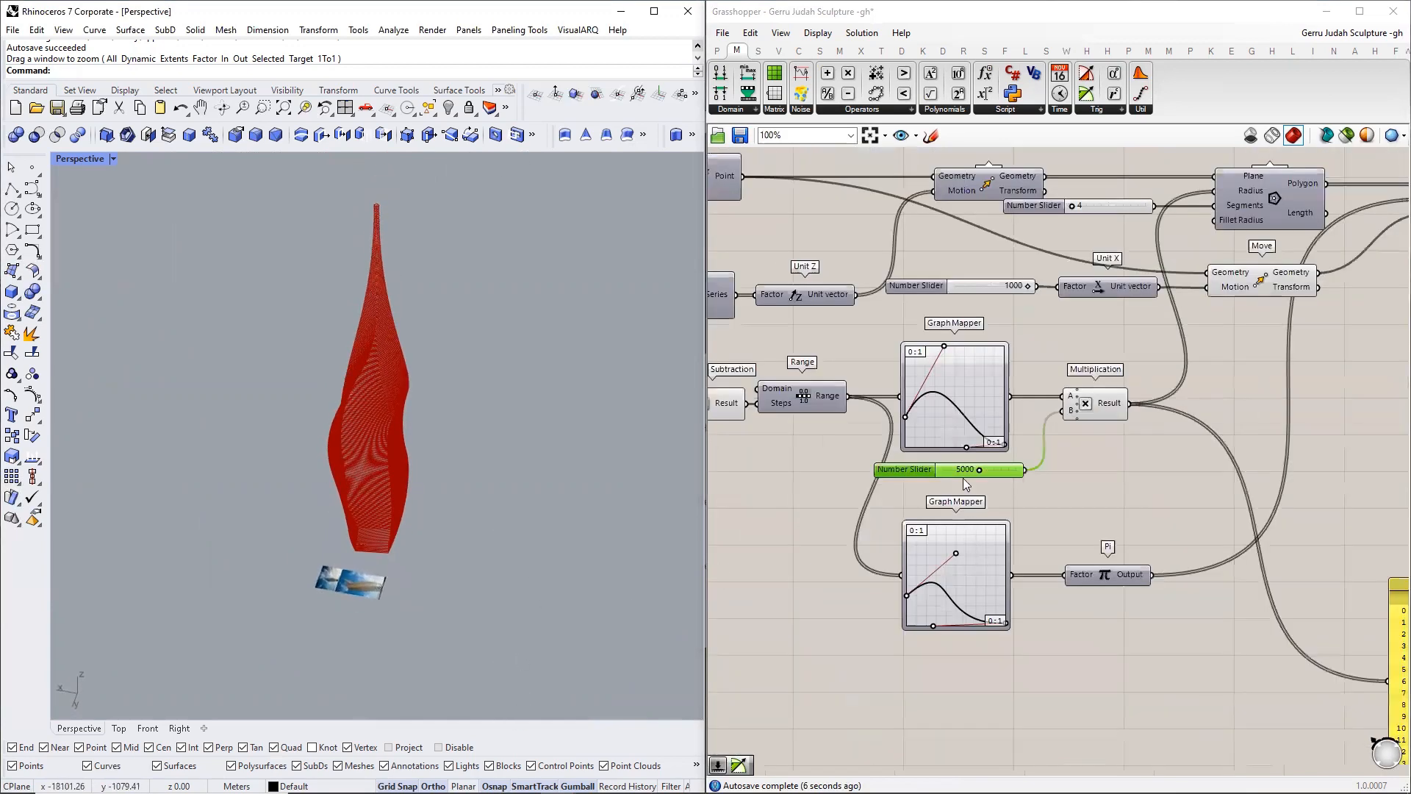
- Raise the maximum of the Unit X factor slider to 2000 and set its value to 2000
scroll(1023, 438, down, 1)
scroll(907, 446, up, 4)
click(908, 444)
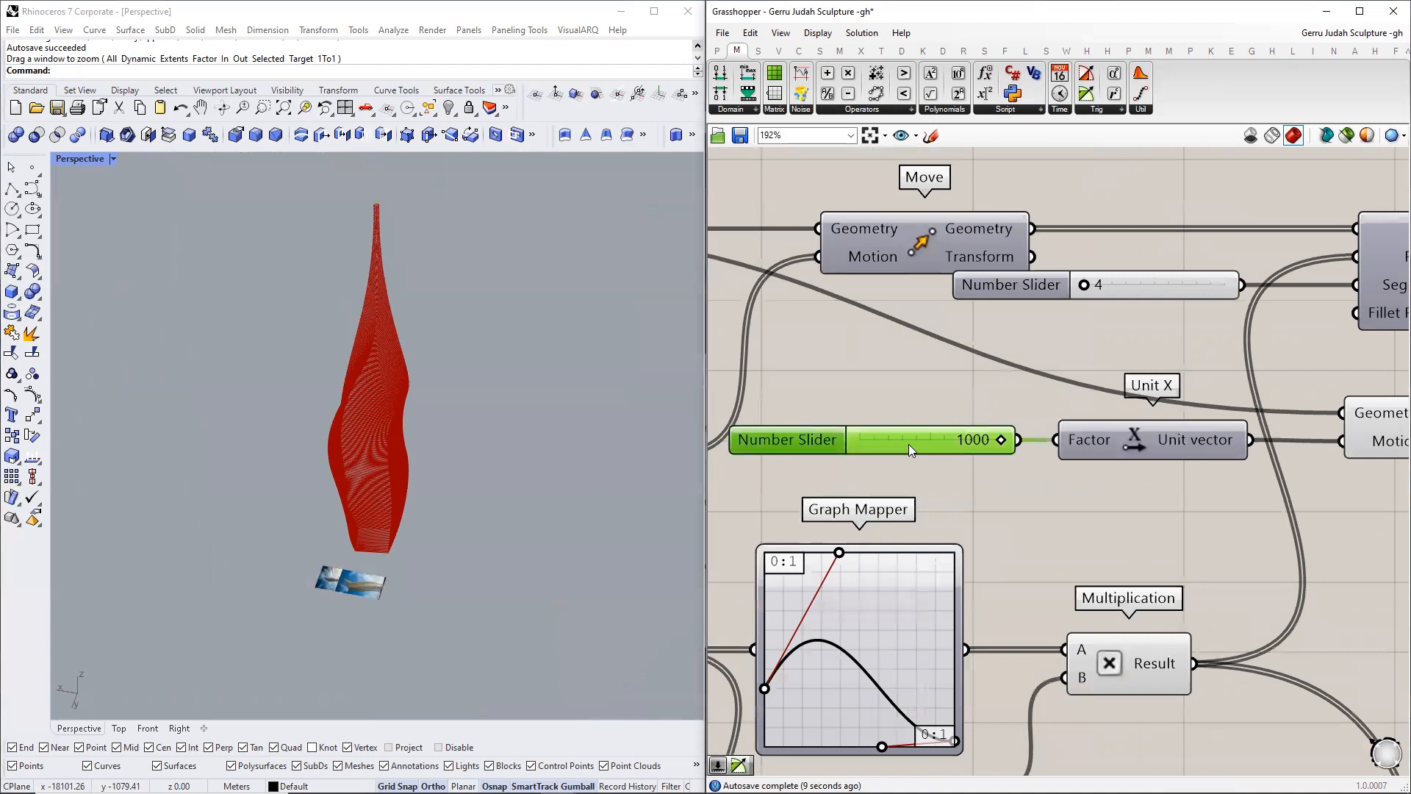
right_click(909, 444)
click(978, 517)
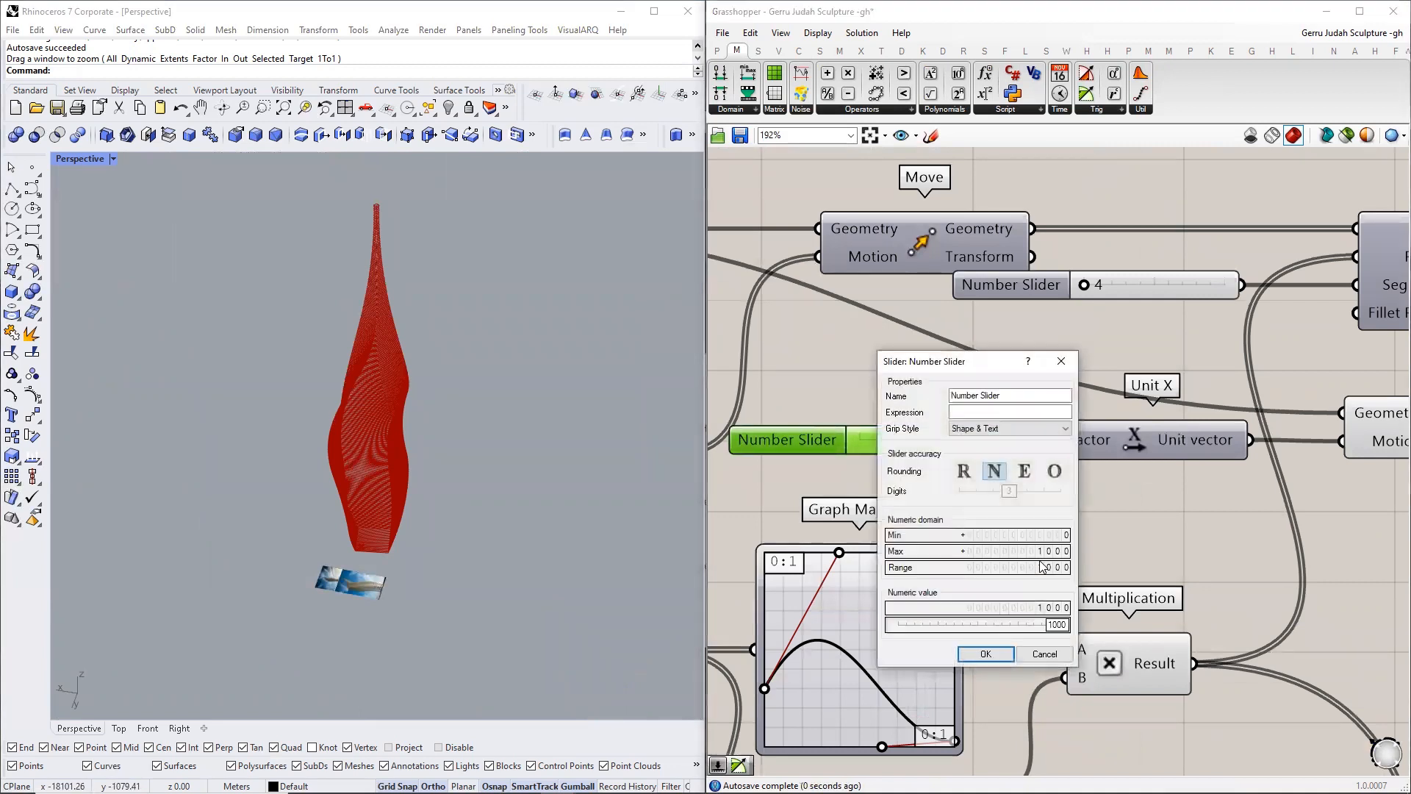
double_click(1036, 552)
text(20000)
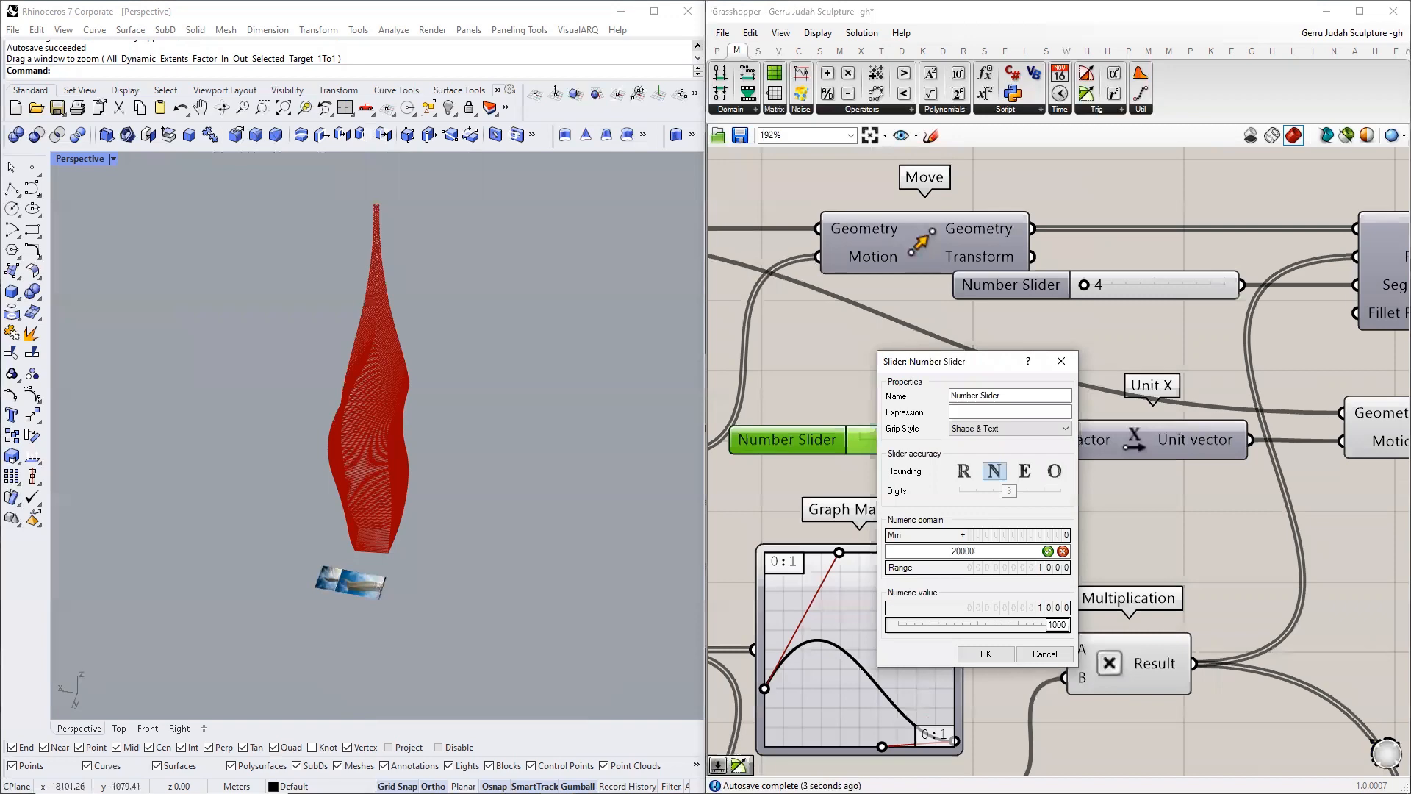
key(Return)
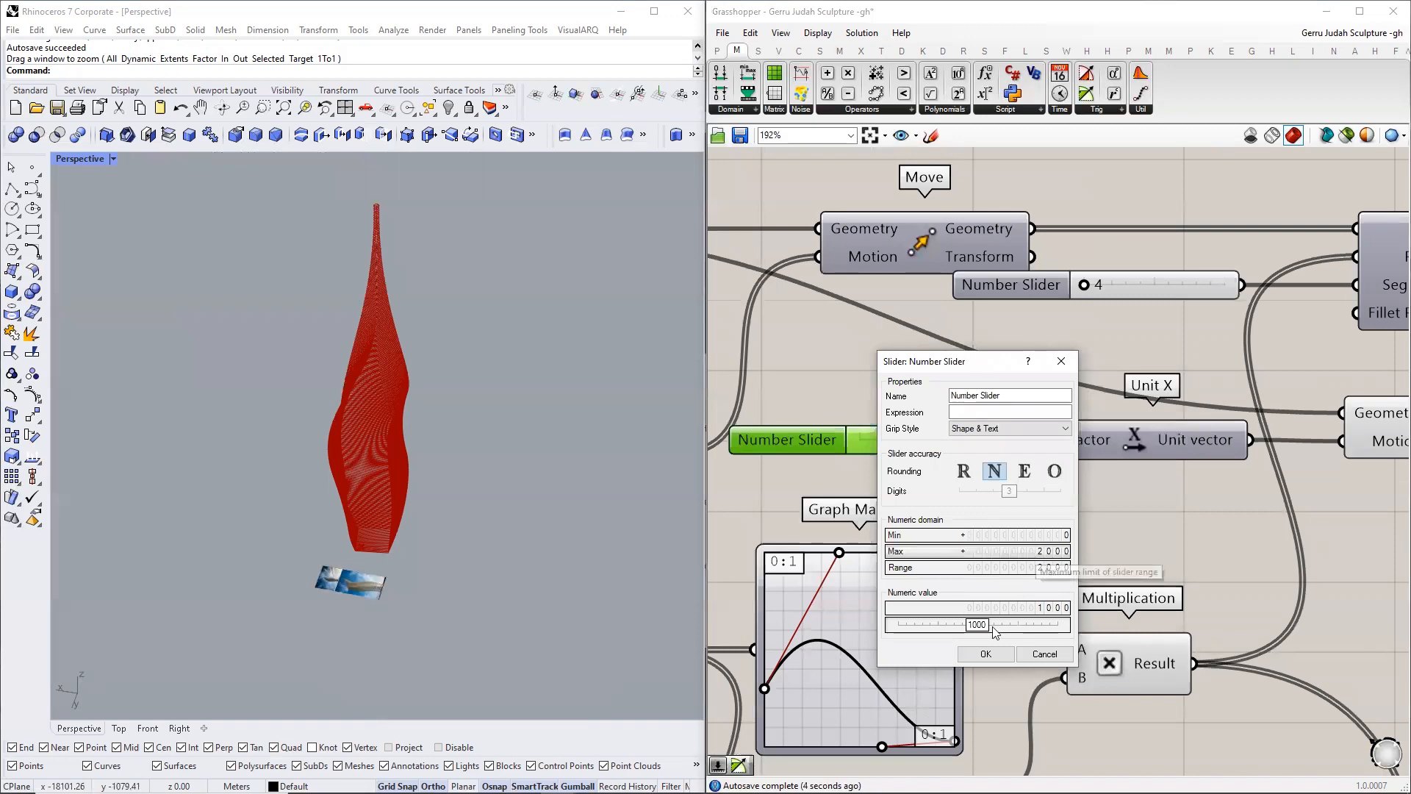
drag(978, 625, 1088, 633)
click(986, 654)
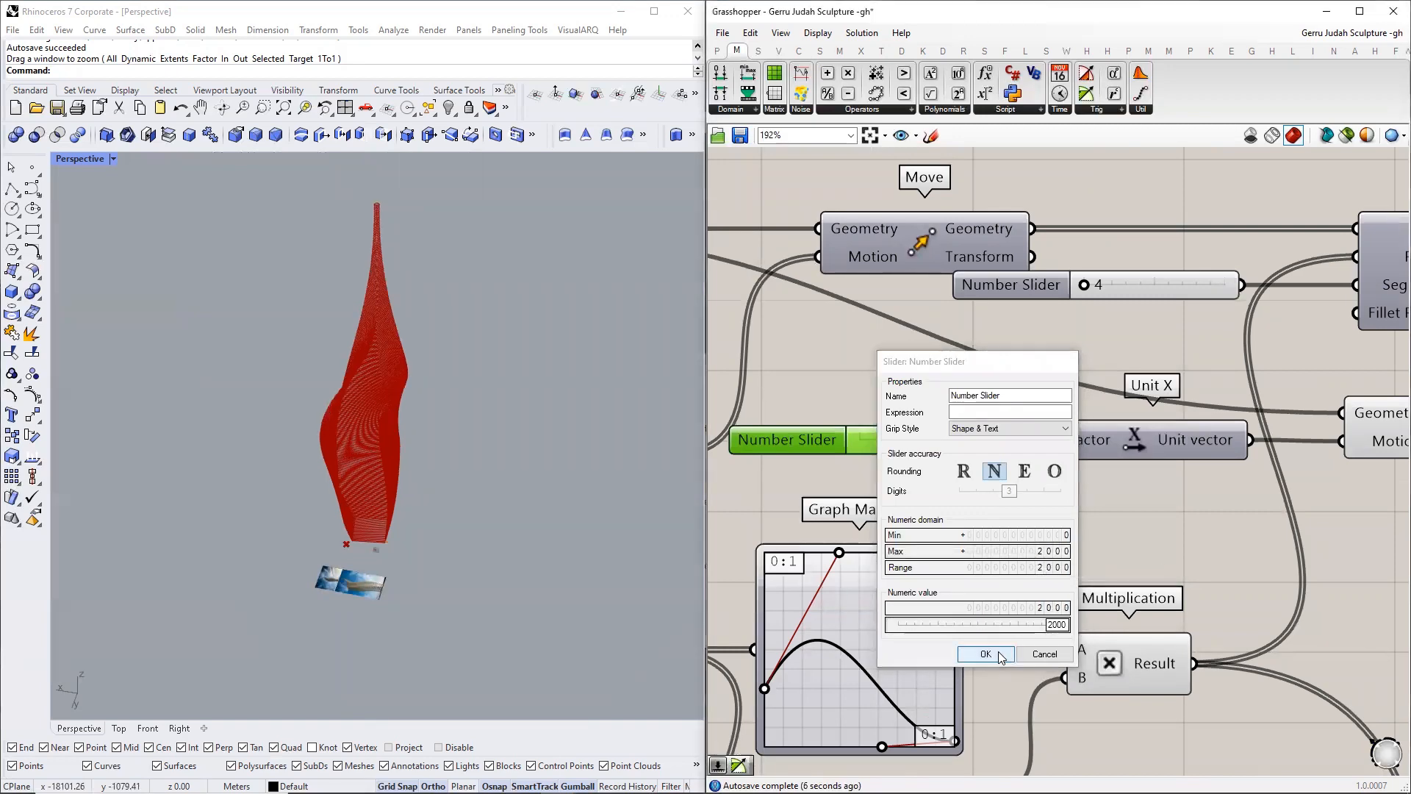
scroll(538, 455, down, 5)
scroll(386, 441, up, 6)
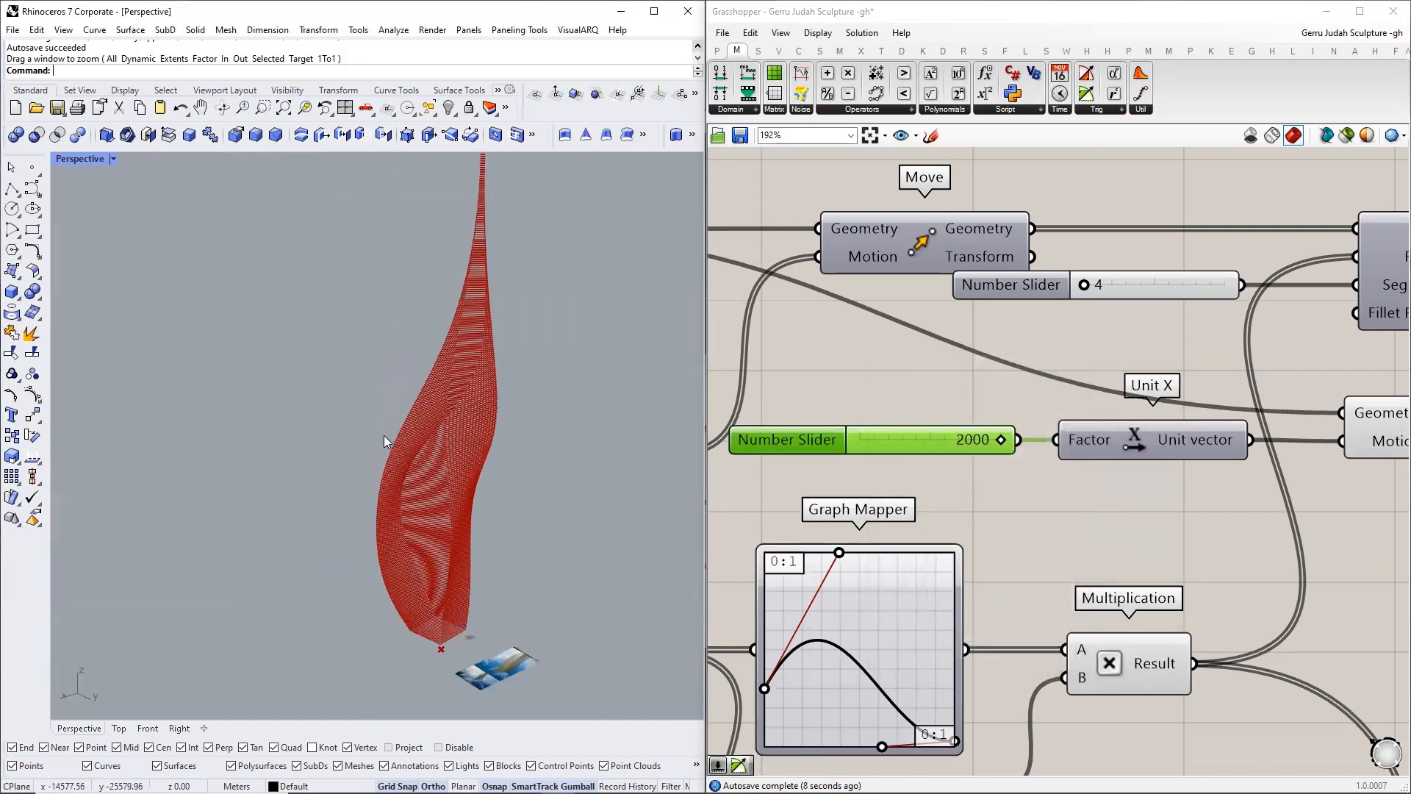
mouse_move(386, 441)
right_down()
mouse_move(434, 482)
mouse_move(633, 516)
right_up()
- Shift the end Bezier handle of the radius Graph Mapper toward the graph's start along its bottom edge
right_drag(1039, 537, 1050, 519)
scroll(1044, 524, down, 4)
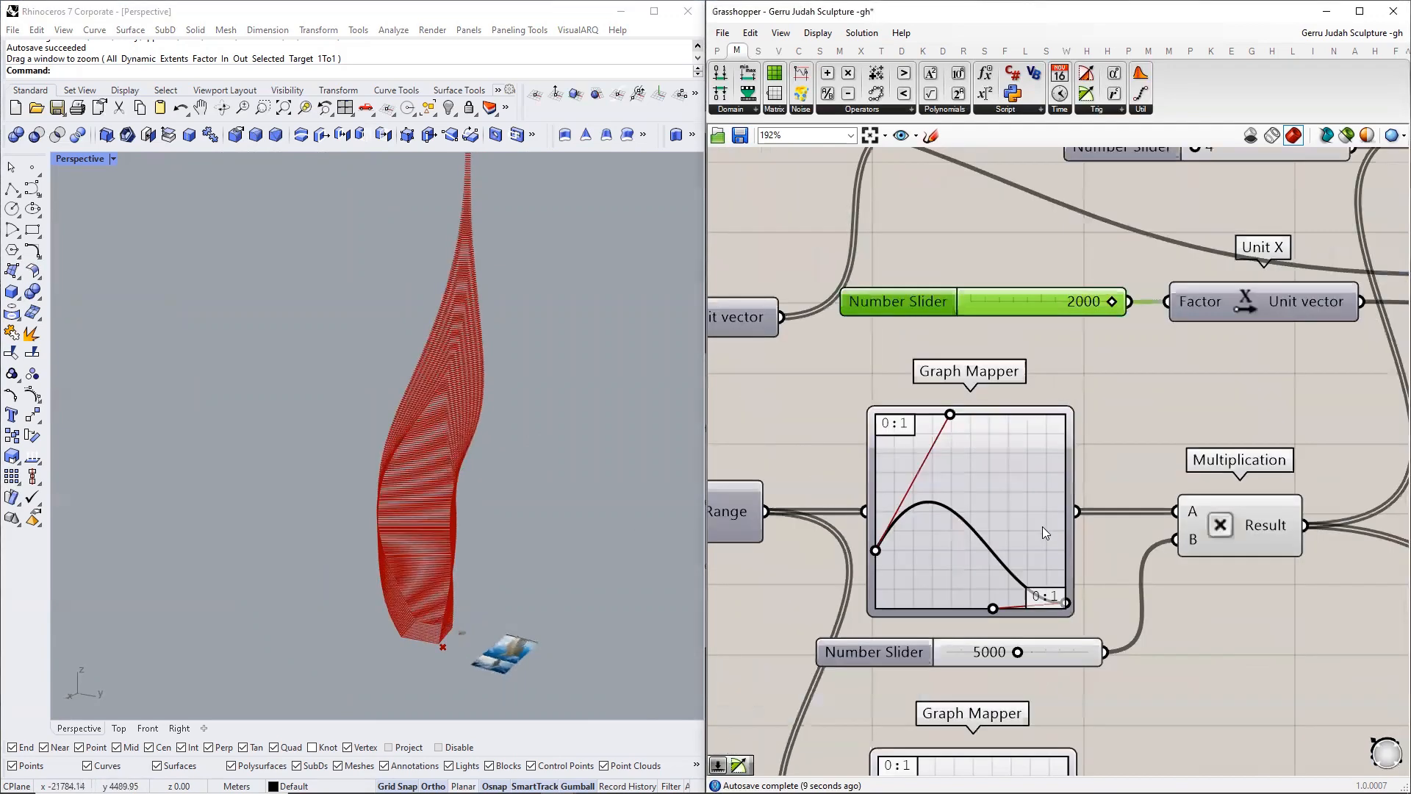
scroll(981, 561, up, 2)
scroll(486, 320, up, 3)
scroll(482, 269, down, 2)
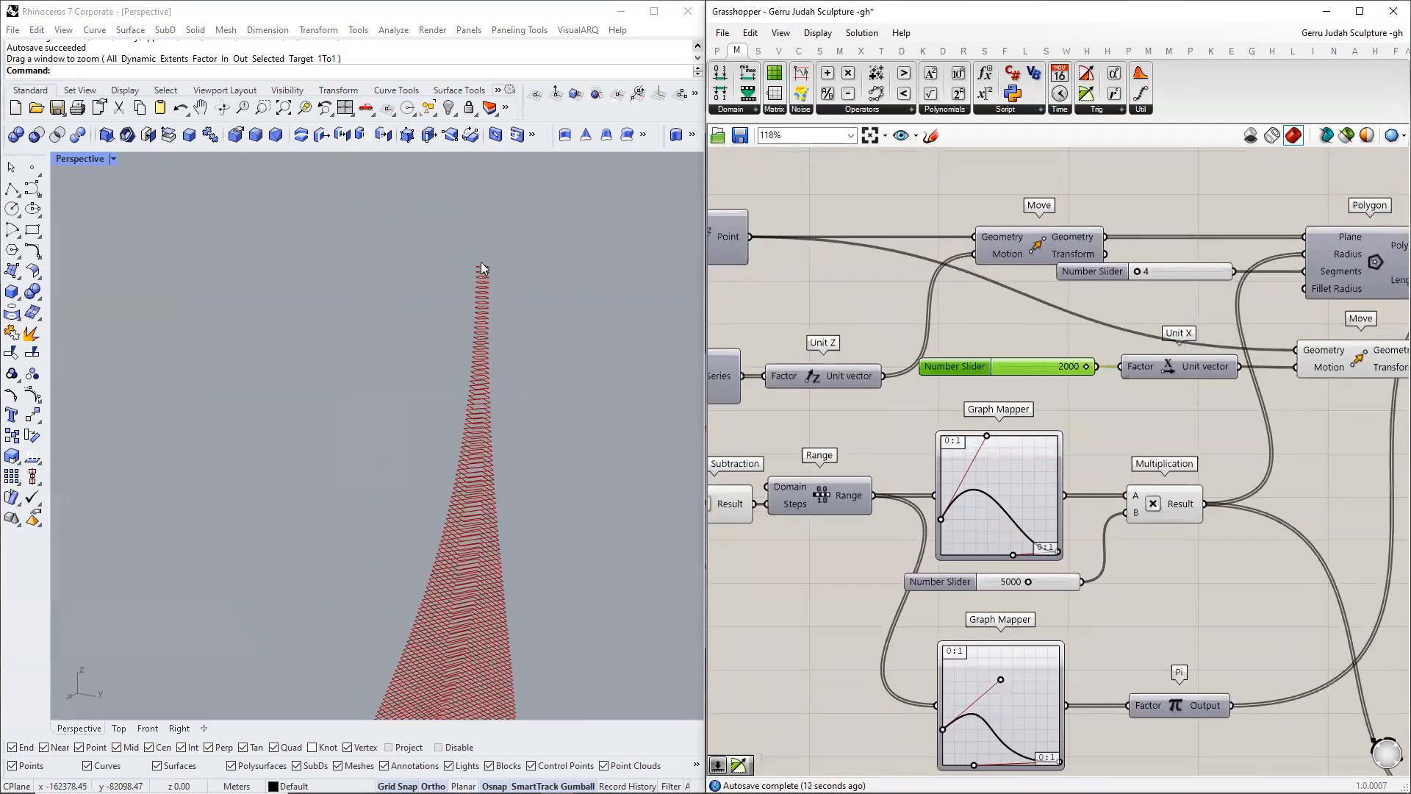
scroll(479, 271, down, 3)
scroll(1087, 601, up, 3)
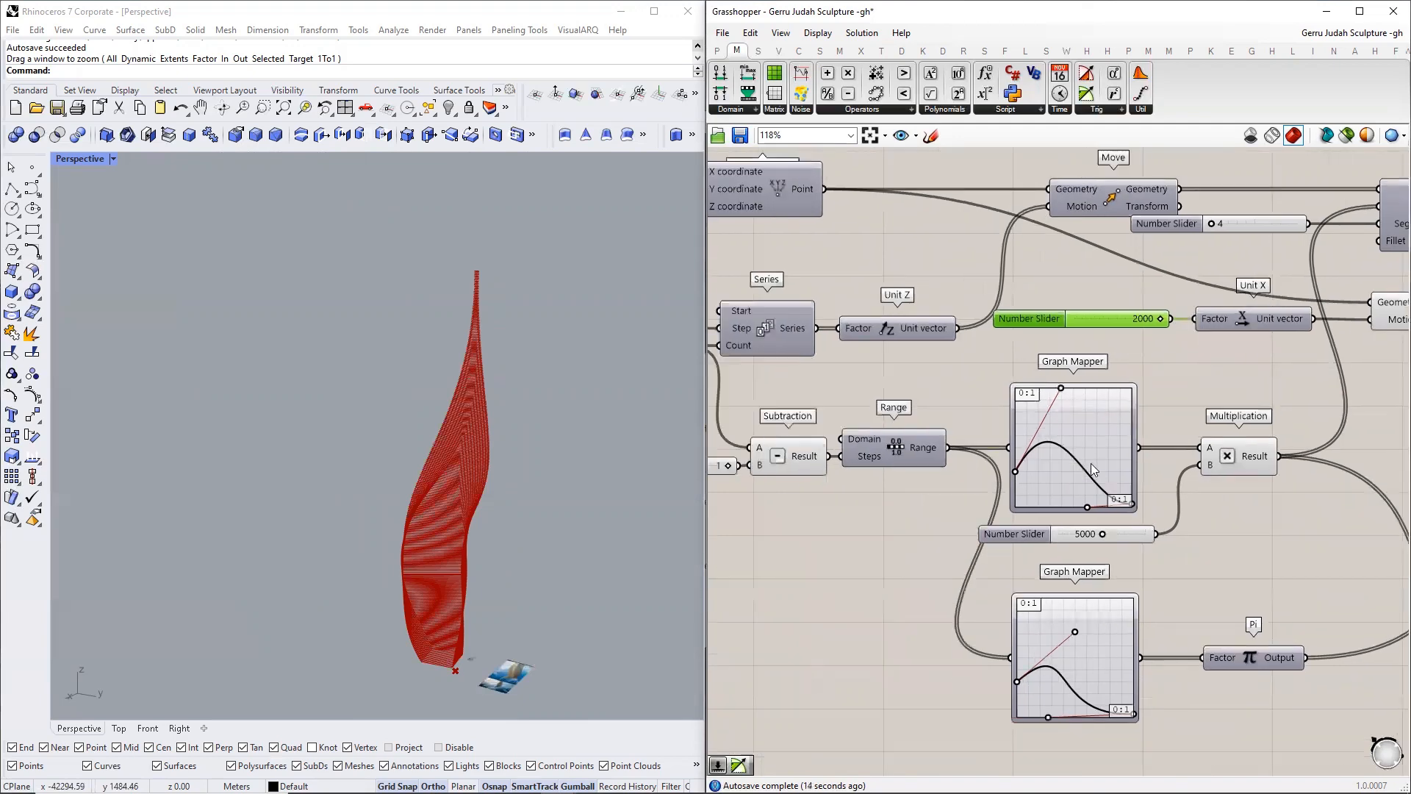
drag(1079, 550, 1035, 551)
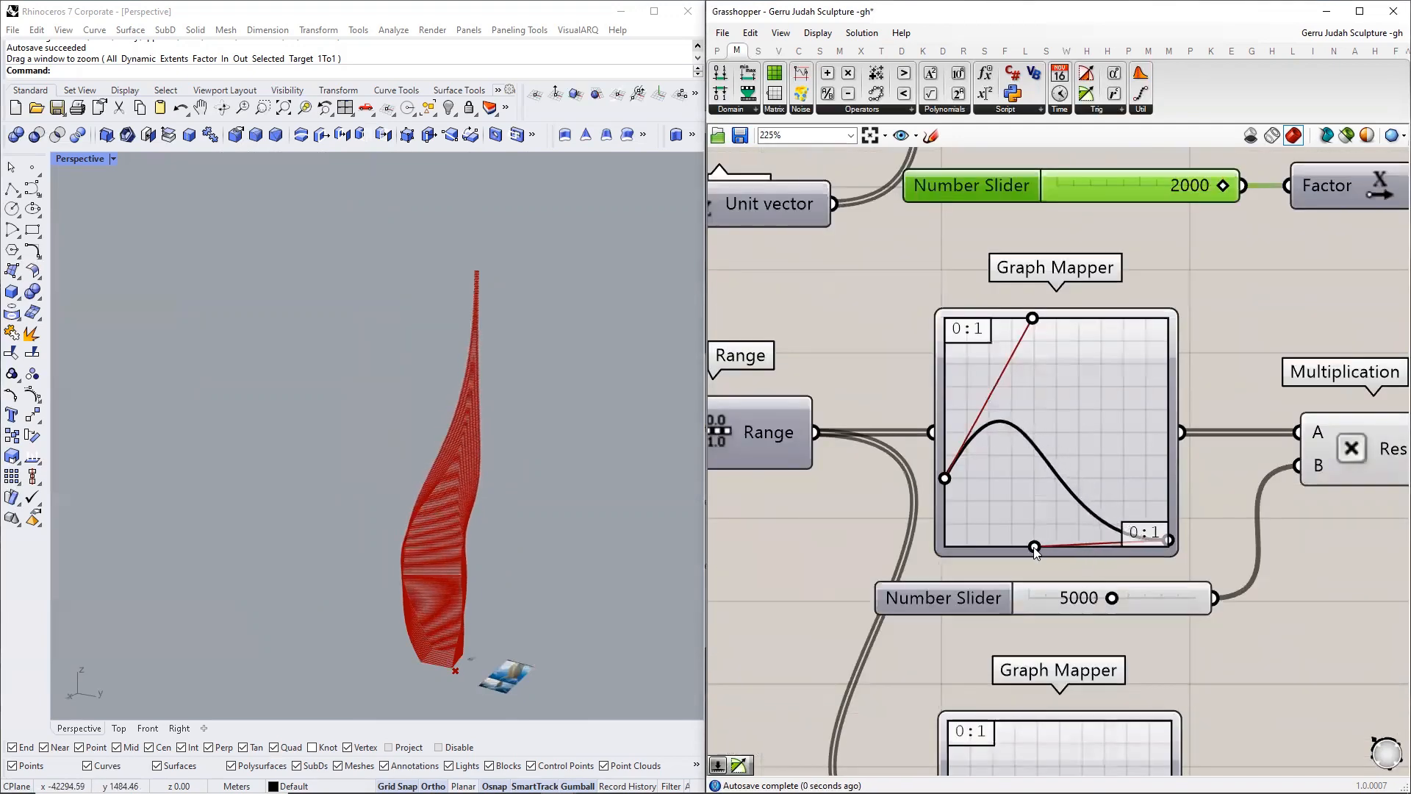
mouse_move(515, 610)
right_down()
mouse_move(126, 609)
mouse_move(134, 584)
right_up()
- Reshape the rotation Graph Mapper by lowering its first Bezier handle and moving its end handle just past mid-graph
scroll(1254, 484, down, 5)
scroll(1079, 492, up, 6)
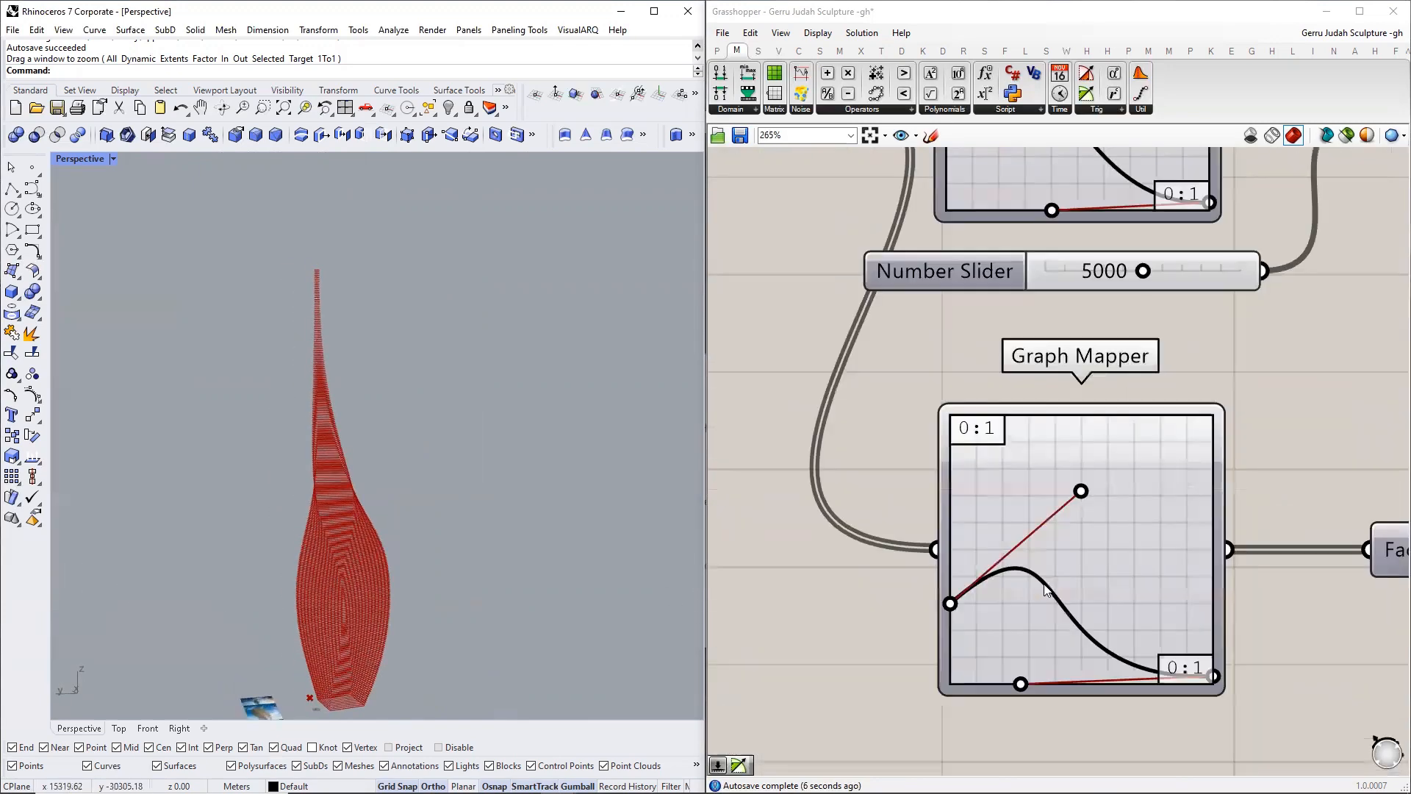
drag(1079, 492, 1049, 513)
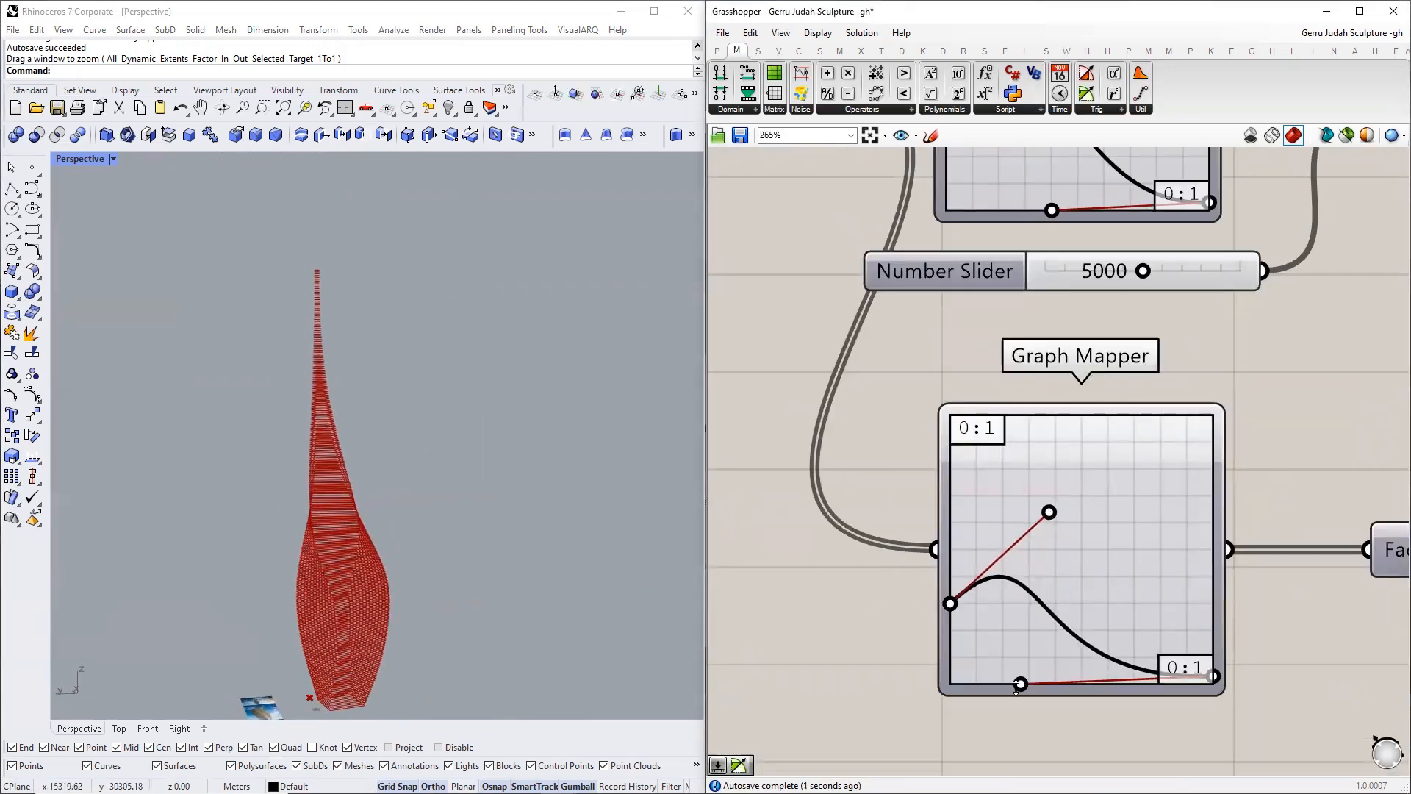
drag(1020, 684, 1093, 683)
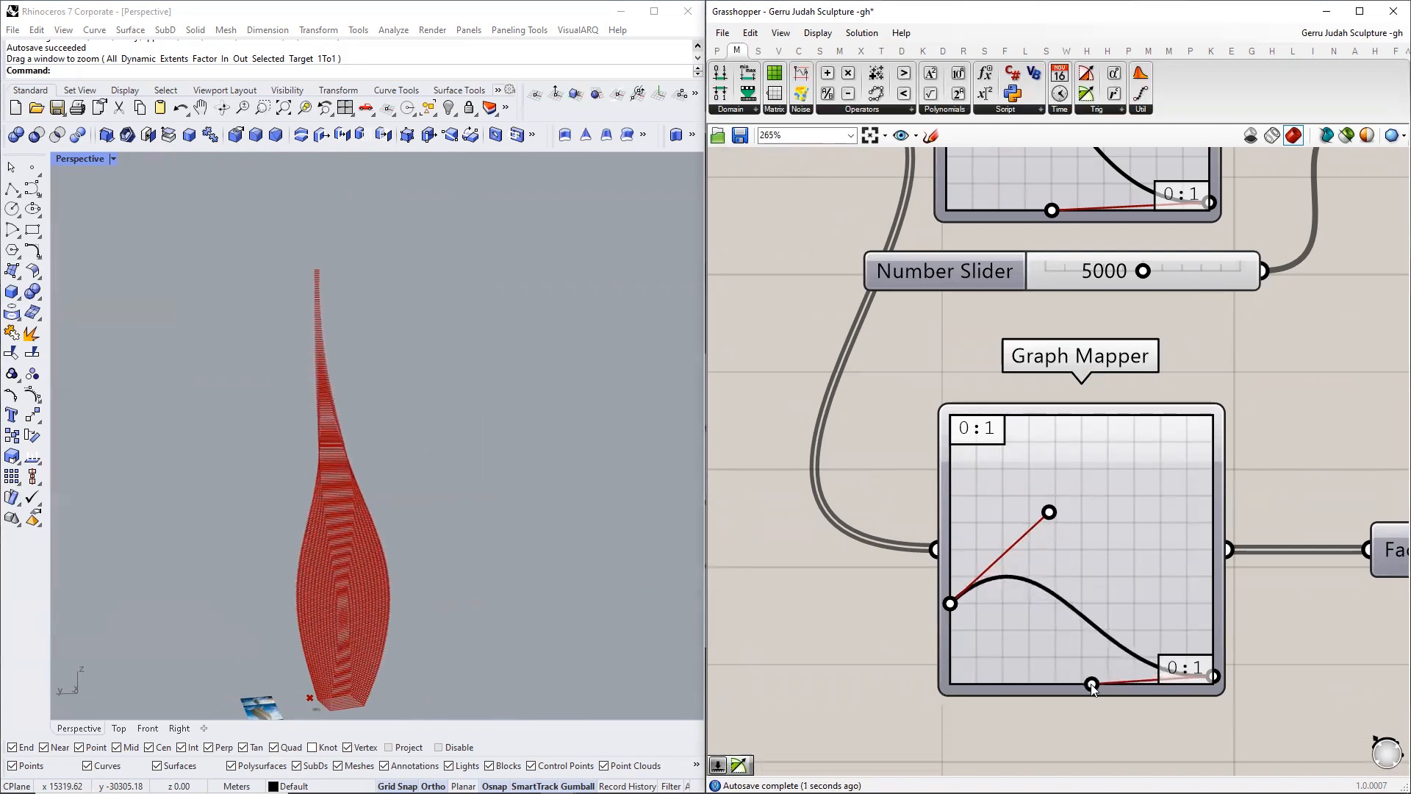
- Examine the twisted polygon tower from several angles and compare its shape with the reference photos
scroll(522, 532, down, 10)
mouse_move(495, 541)
right_down()
mouse_move(580, 585)
mouse_move(645, 582)
right_up()
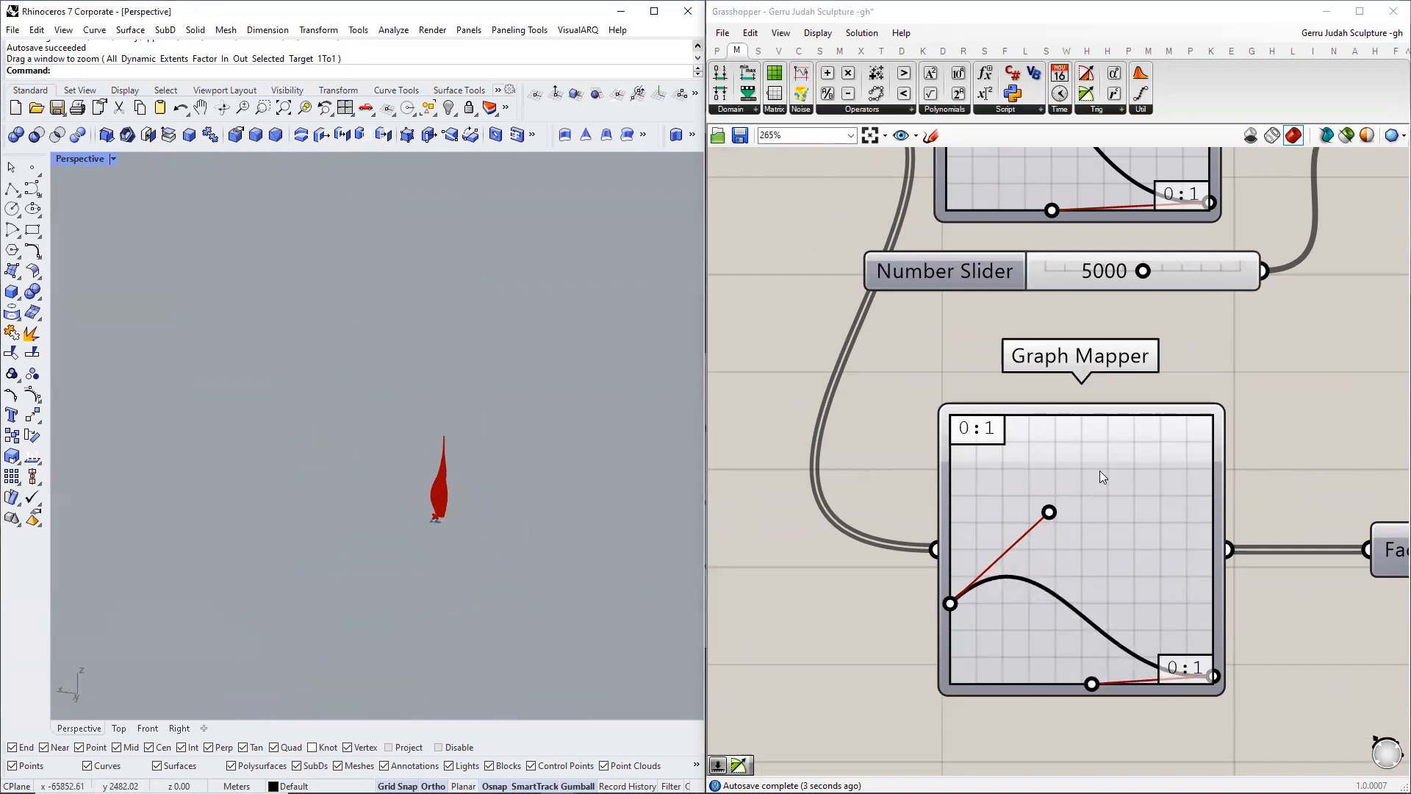
scroll(435, 505, up, 10)
mouse_move(435, 505)
right_down()
mouse_move(505, 516)
mouse_move(469, 357)
mouse_move(487, 471)
mouse_move(505, 422)
mouse_move(521, 429)
mouse_move(242, 436)
right_up()
scroll(470, 476, down, 9)
scroll(259, 448, down, 8)
scroll(397, 491, up, 16)
mouse_move(402, 493)
right_down()
mouse_move(384, 513)
mouse_move(318, 527)
right_up()
scroll(382, 540, down, 10)
scroll(384, 577, up, 10)
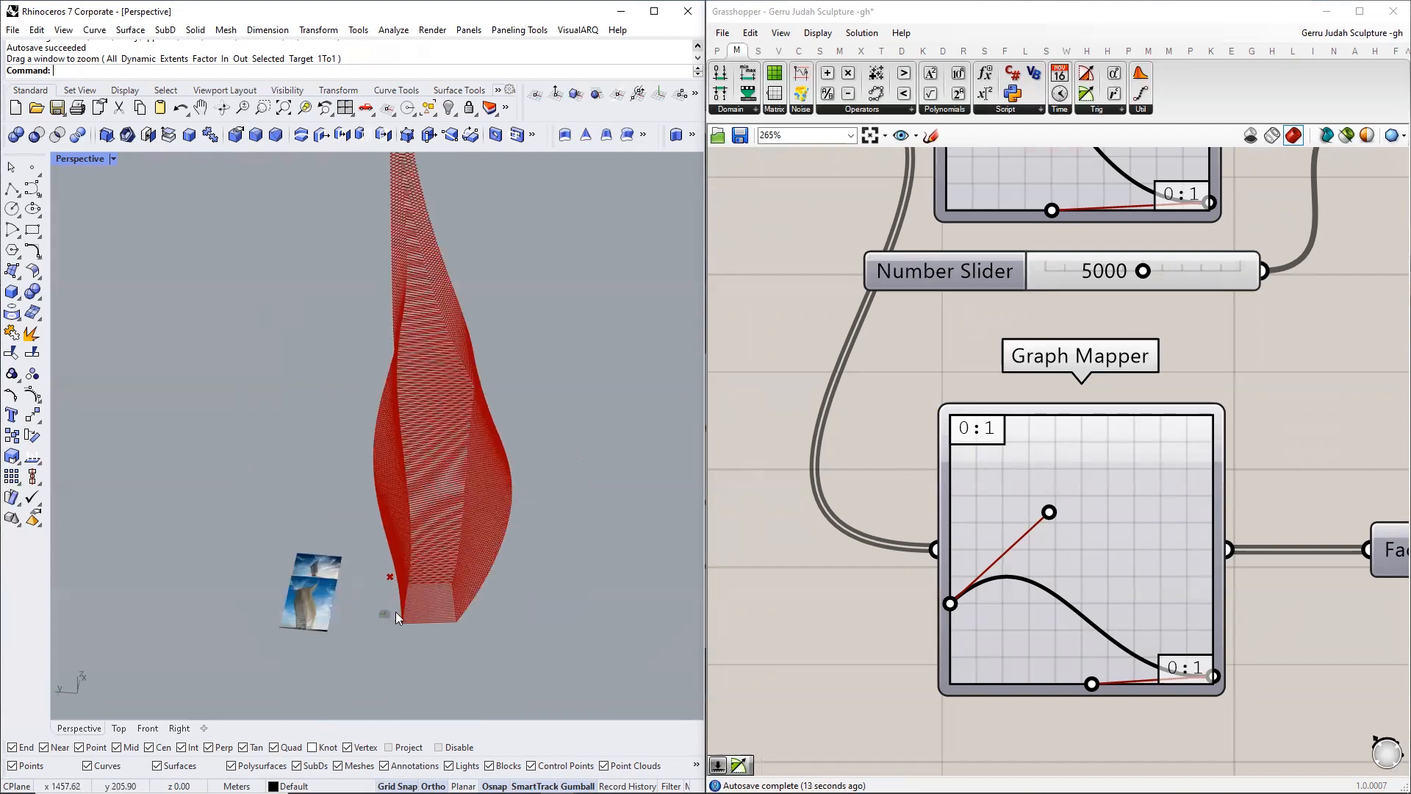
scroll(301, 572, up, 4)
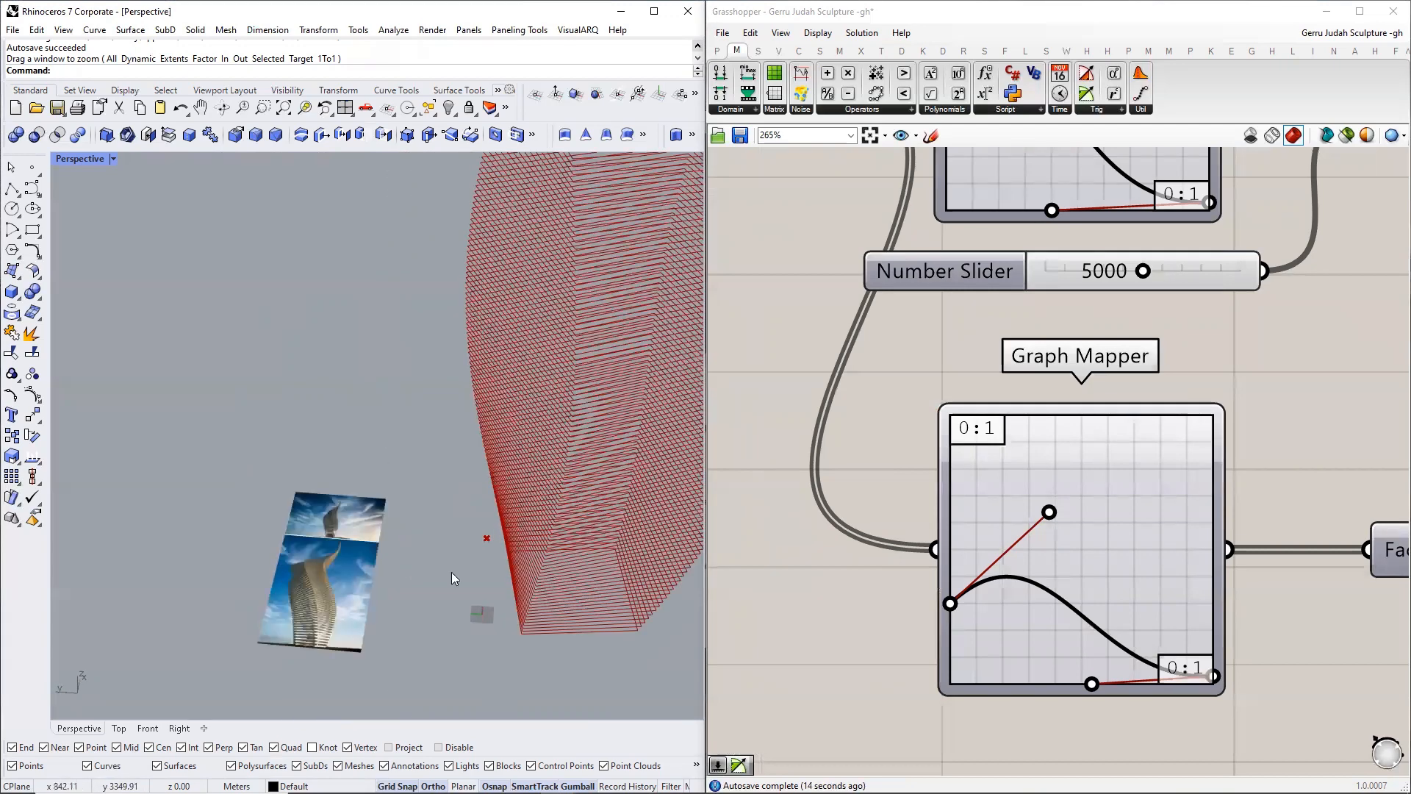
scroll(301, 571, up, 7)
scroll(353, 515, down, 8)
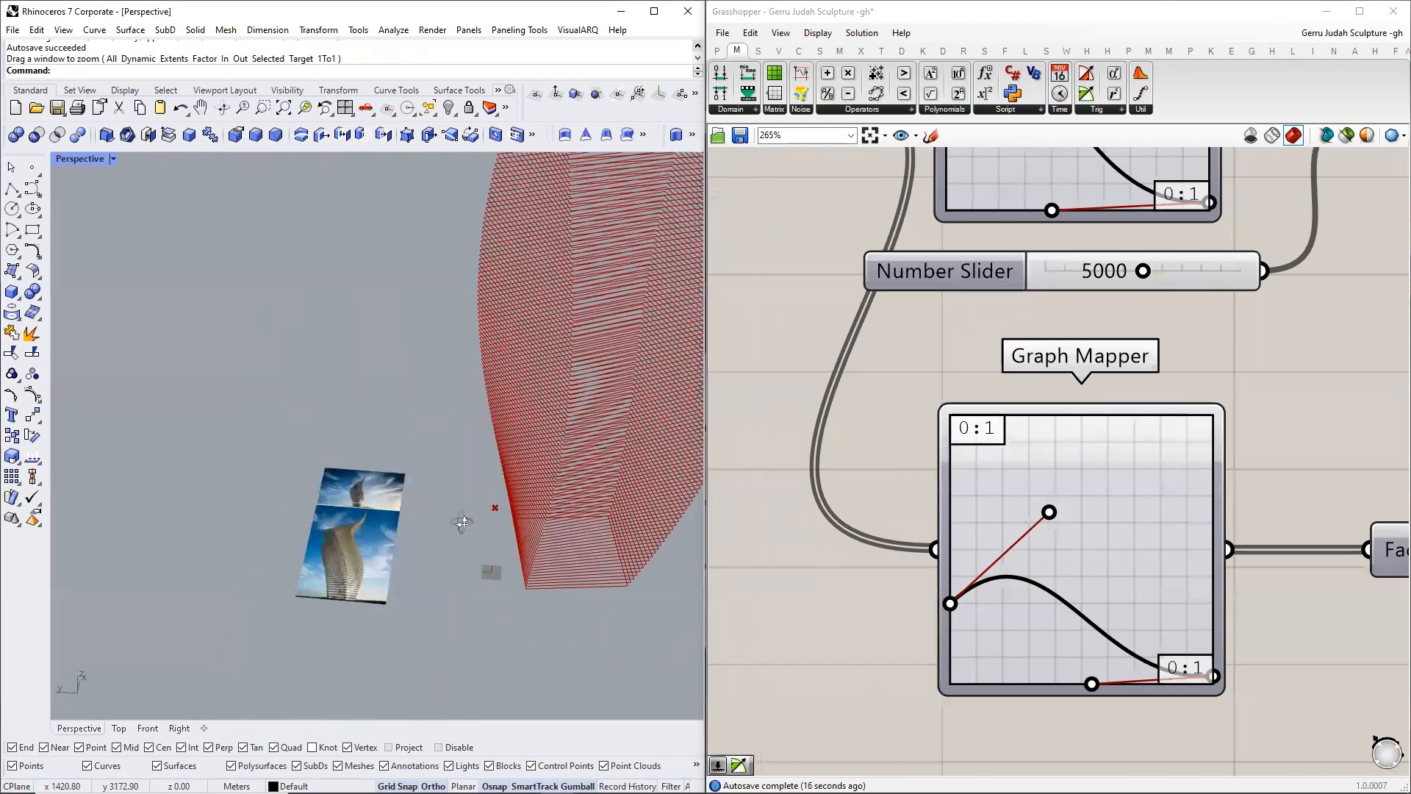
scroll(461, 522, down, 3)
scroll(1054, 515, down, 5)
- Add a Curve parameter beside the Rotate component and connect Rotate's Geometry output to it
scroll(893, 459, down, 6)
scroll(985, 367, up, 9)
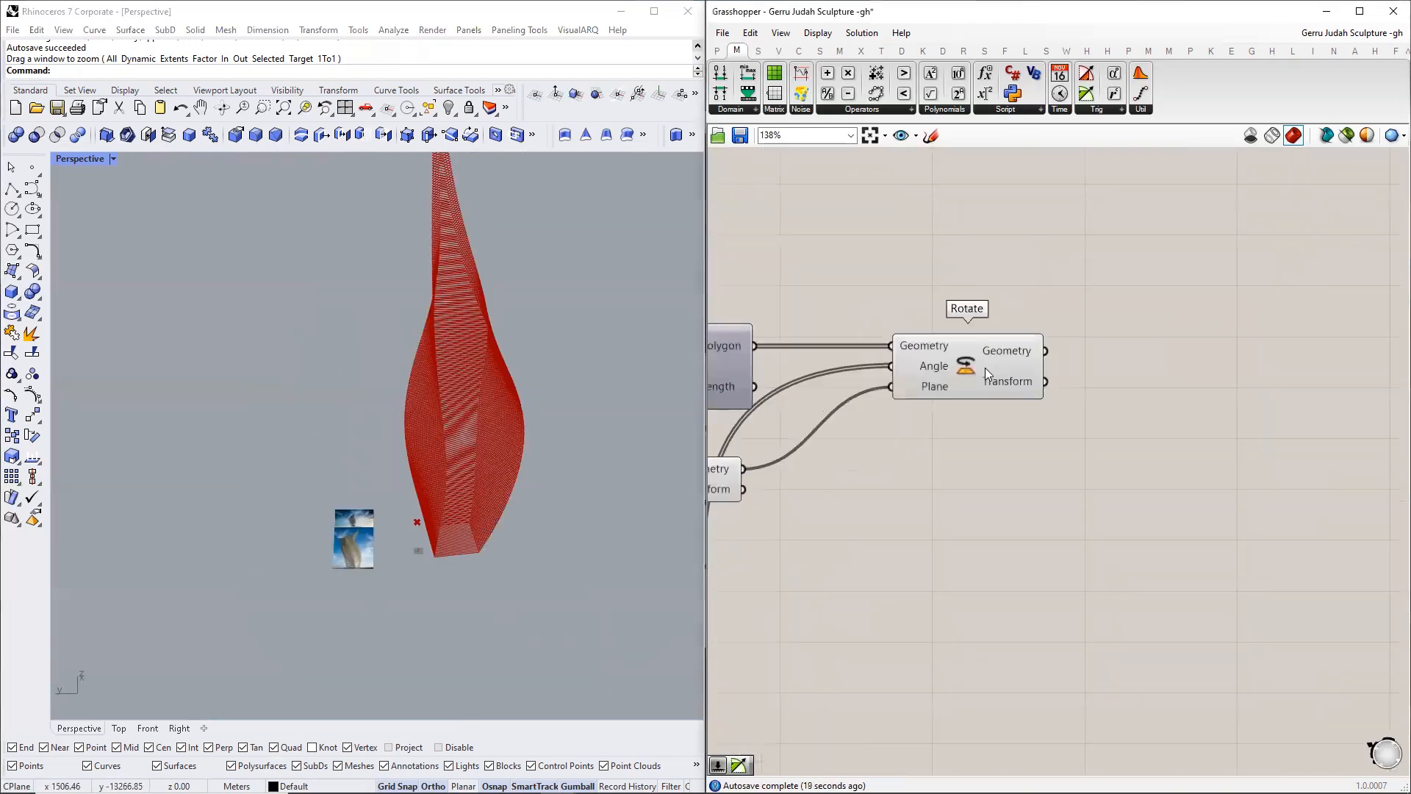
click(986, 368)
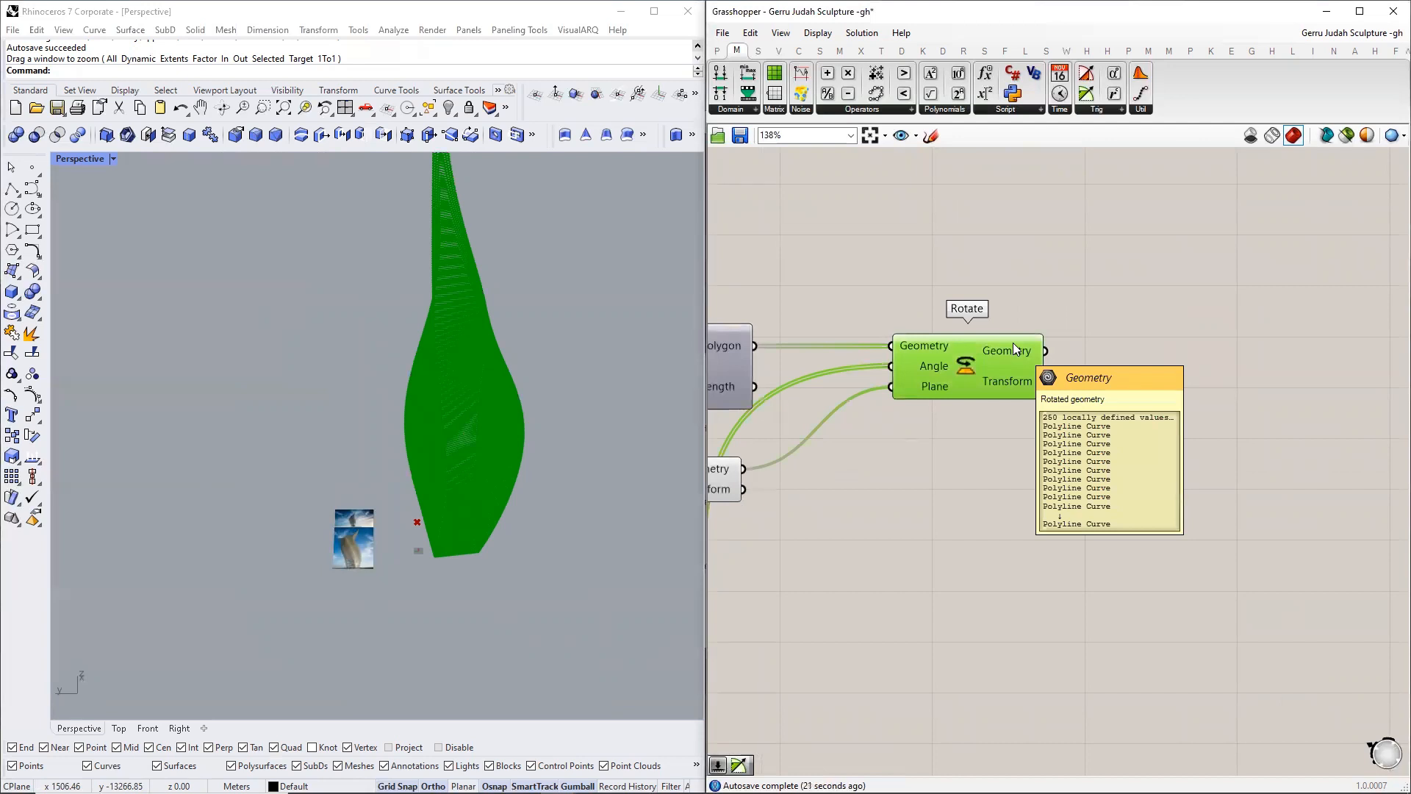
scroll(1015, 348, up, 4)
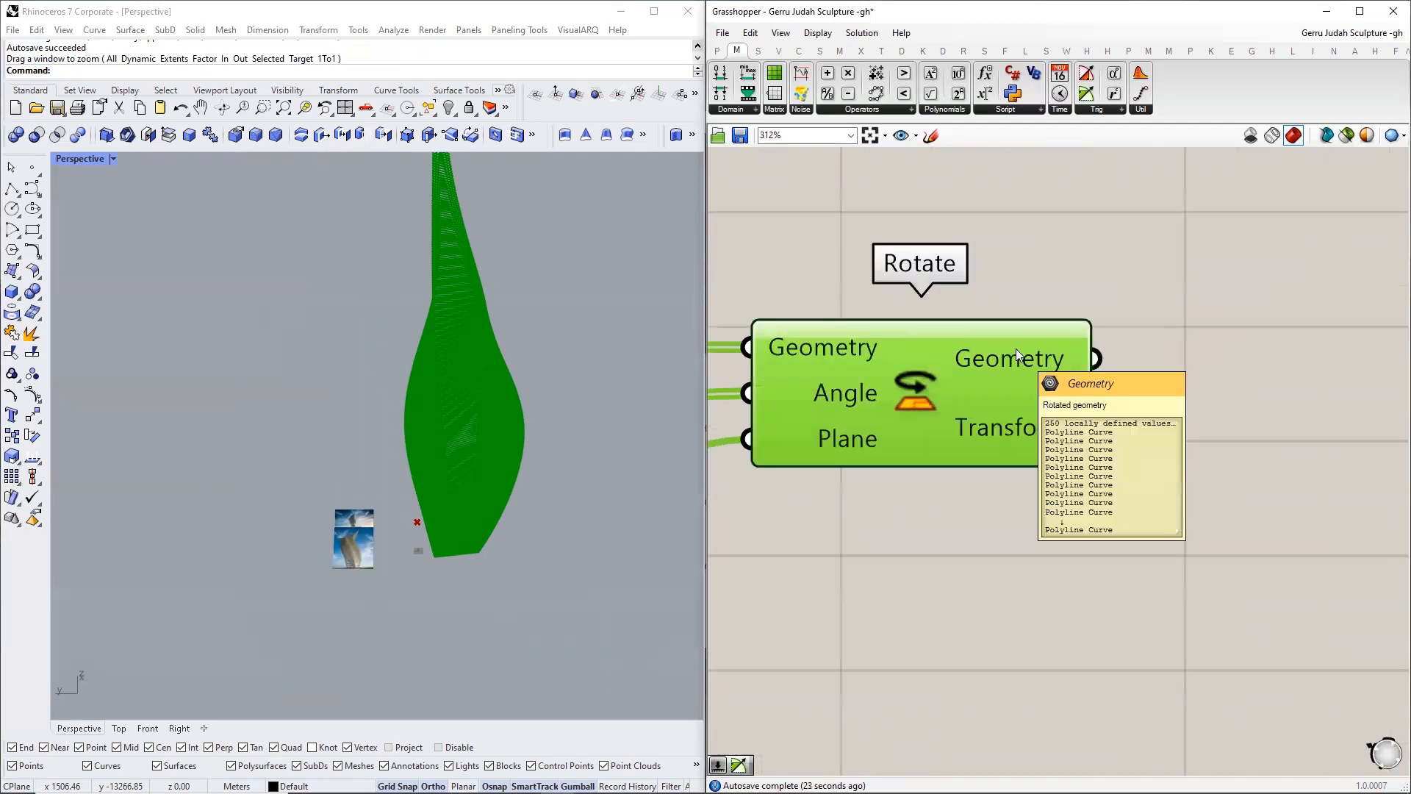
right_drag(1016, 349, 893, 439)
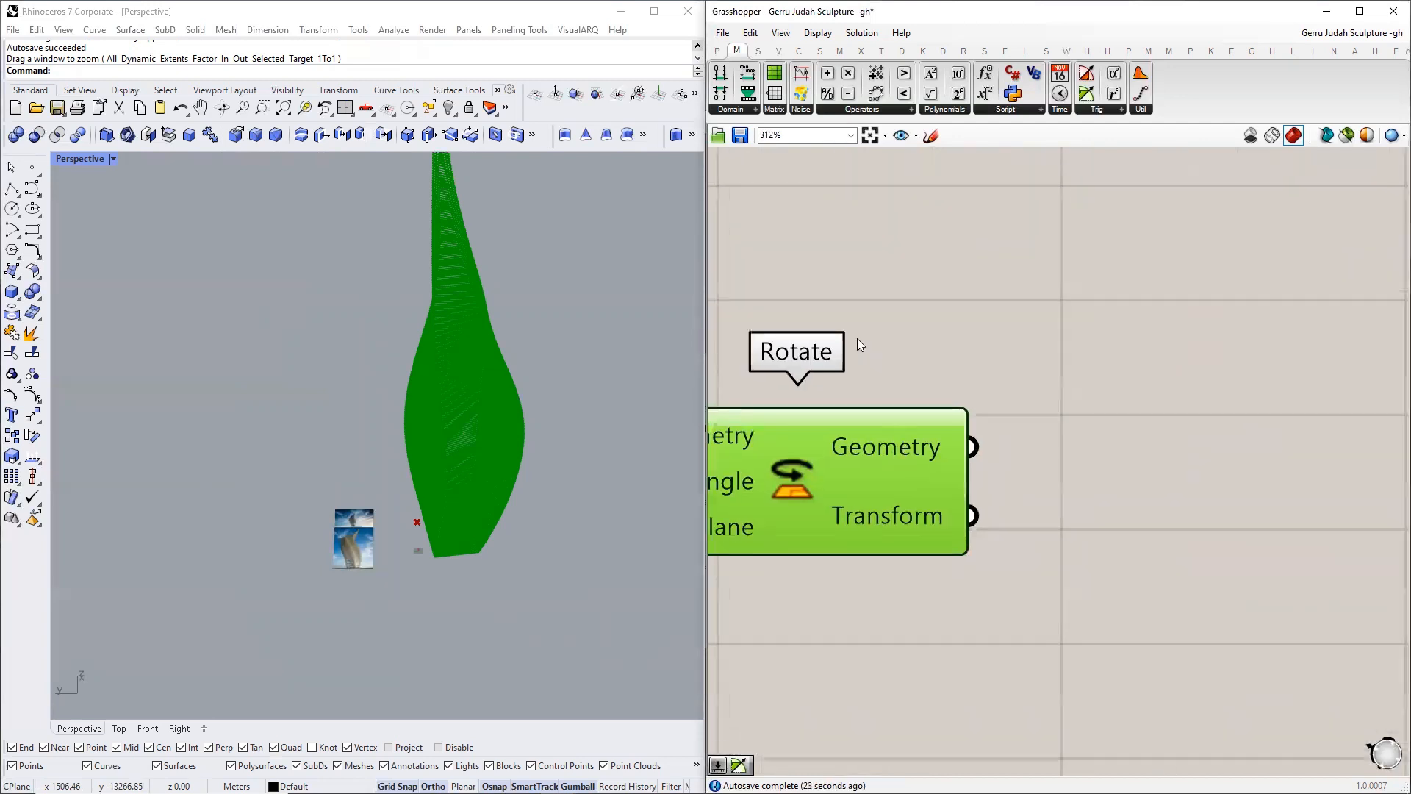
click(717, 51)
click(836, 111)
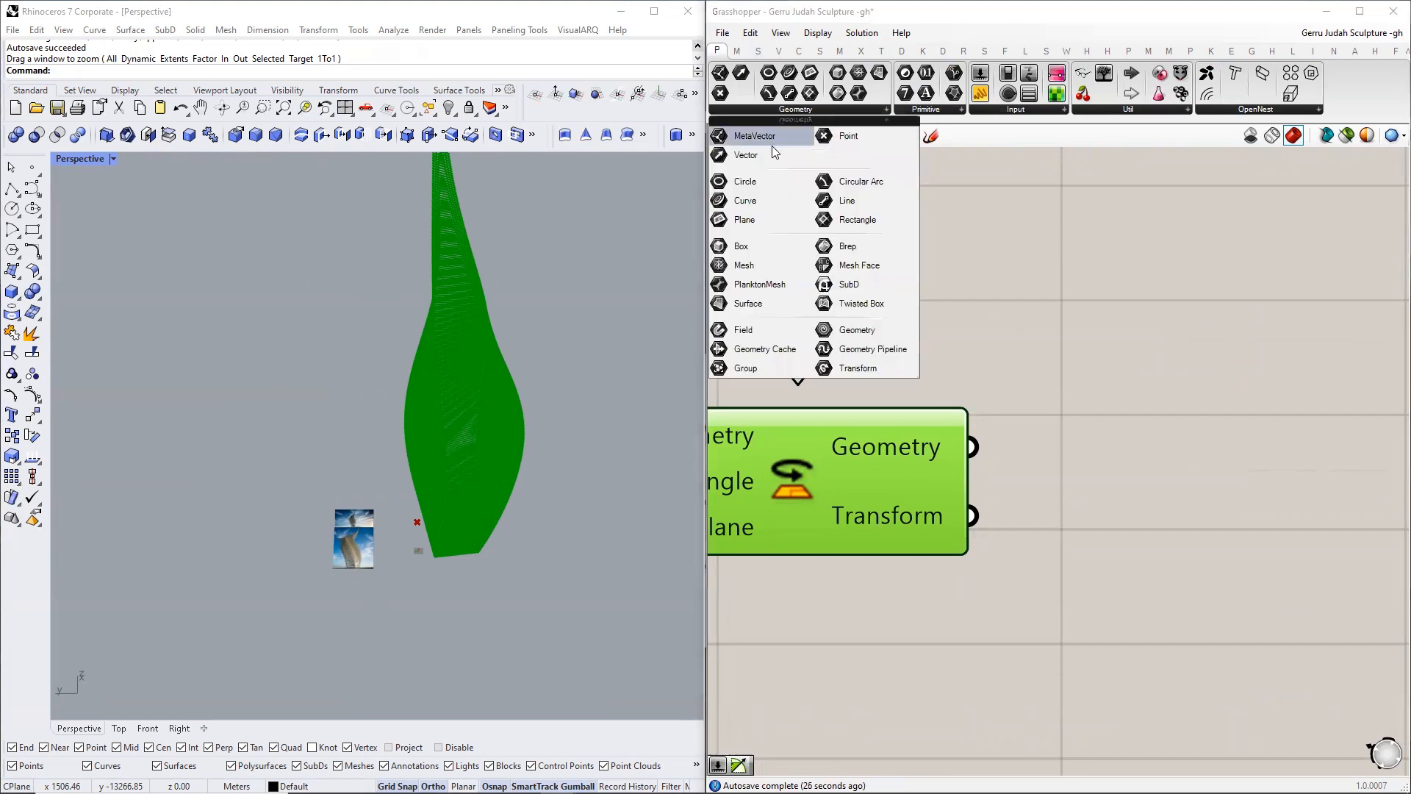
click(753, 200)
click(1198, 450)
drag(976, 451, 1136, 450)
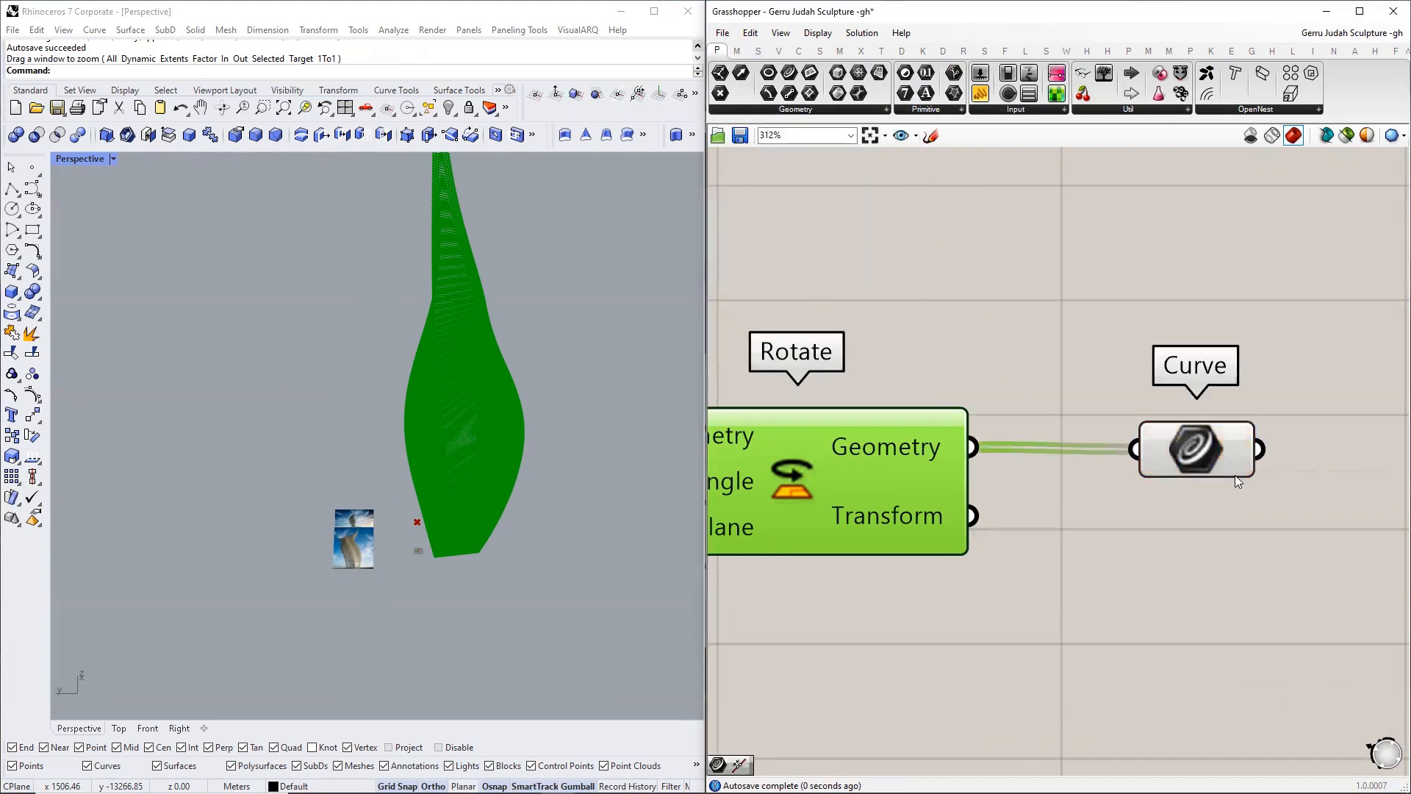
right_drag(1235, 475, 905, 458)
mouse_move(903, 457)
scroll(1085, 434, down, 3)
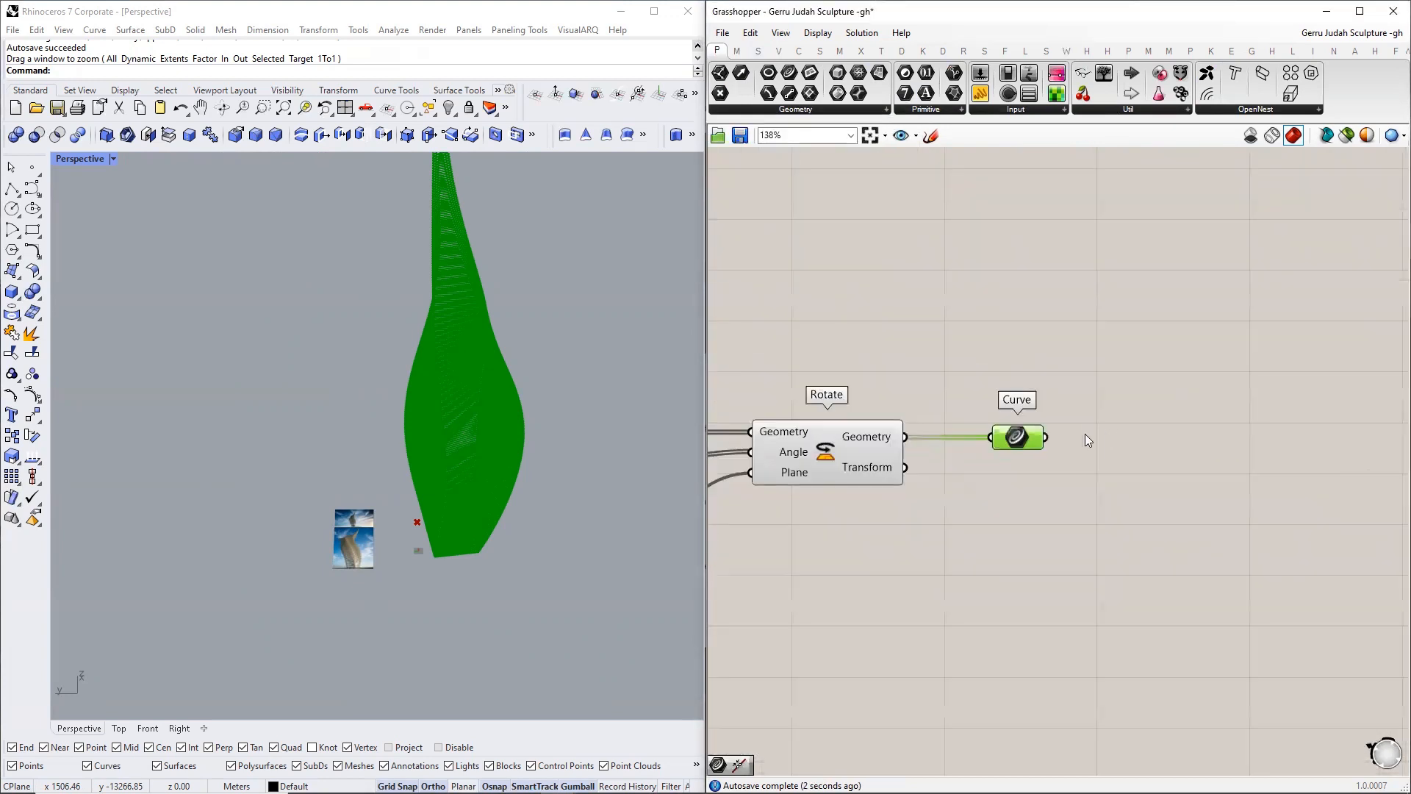
- Add an Explode component beside the Curve parameter and connect the parameter's output to its Curve input
double_click(1089, 442)
text(explode)
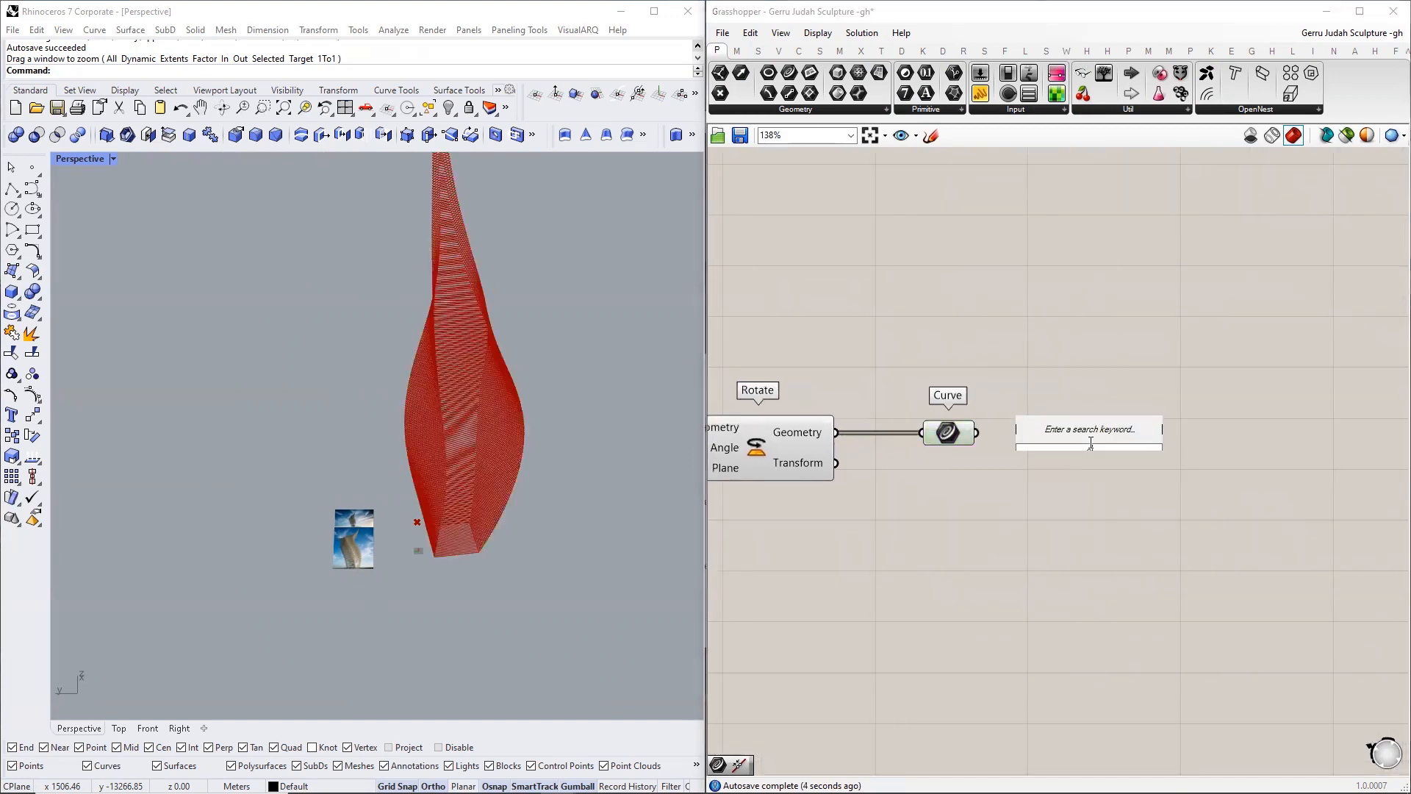
key(Return)
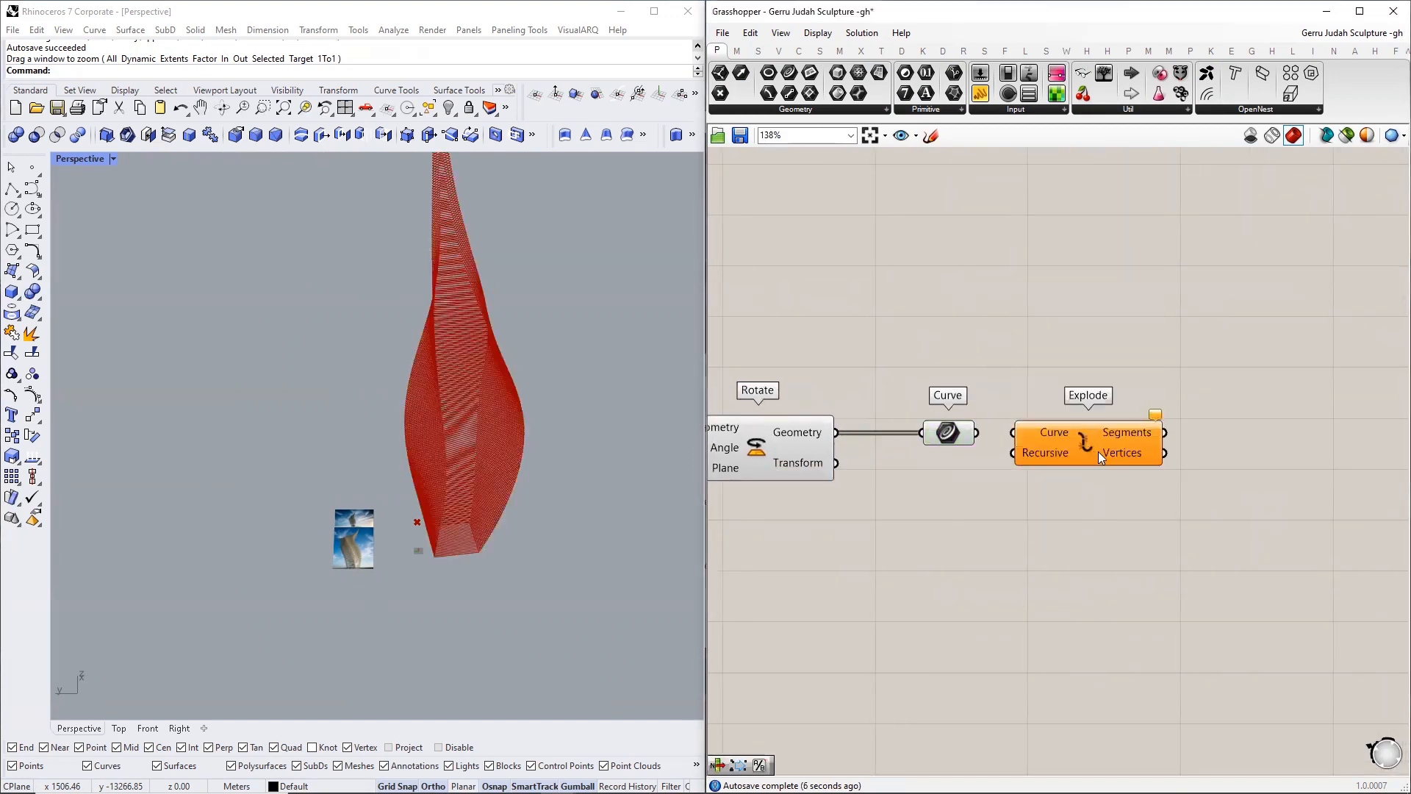
scroll(1098, 451, up, 3)
drag(983, 424, 1053, 424)
click(1131, 446)
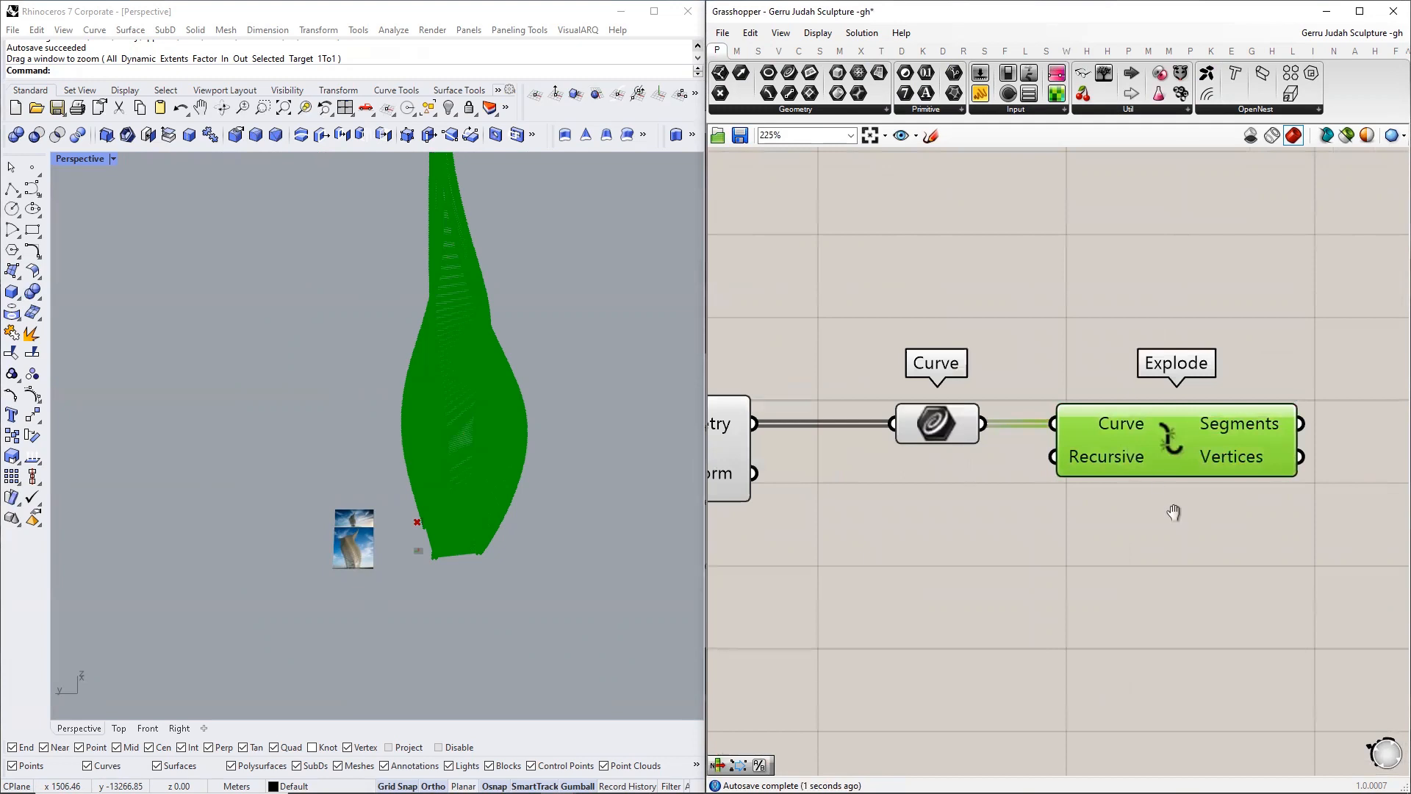
scroll(960, 472, down, 3)
scroll(960, 472, up, 3)
click(909, 448)
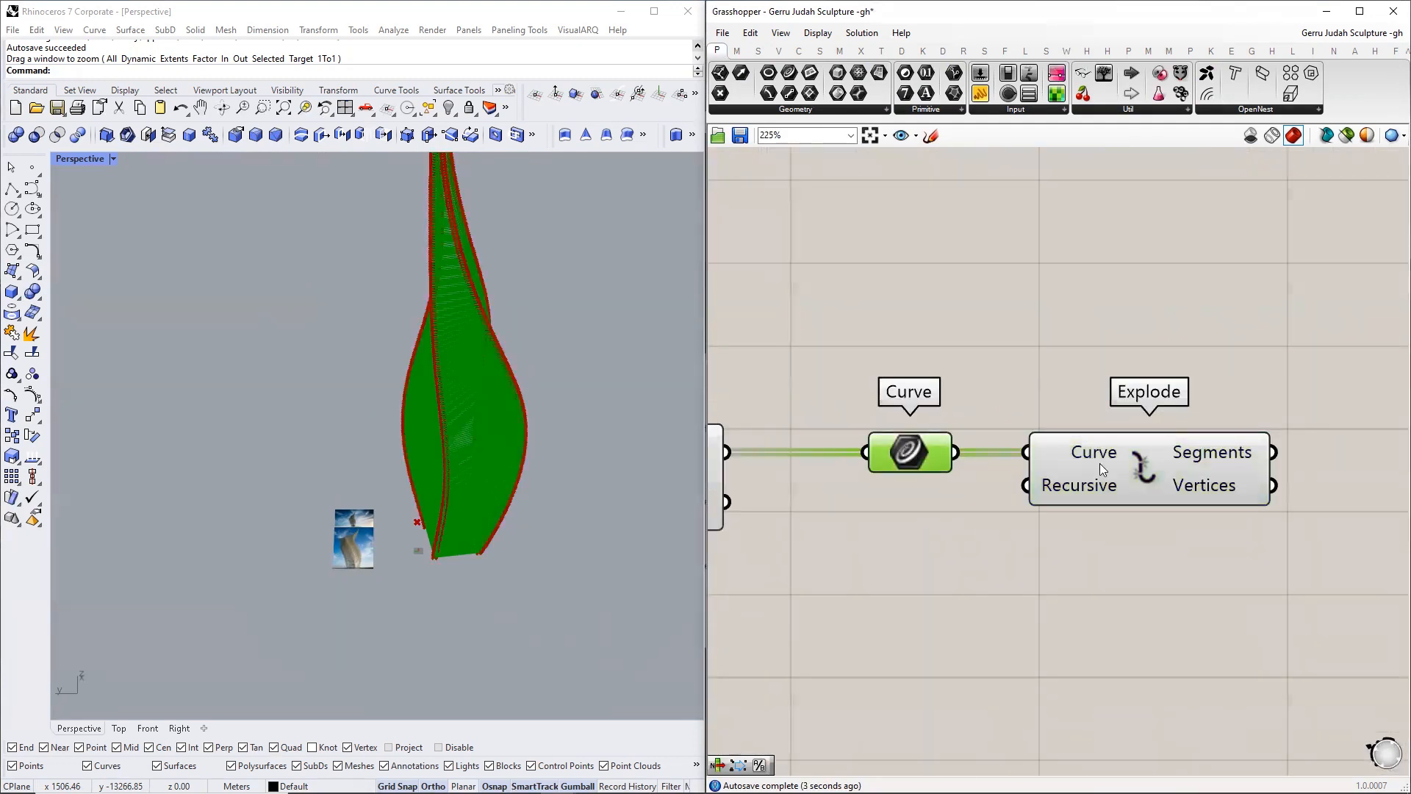
mouse_move(1218, 454)
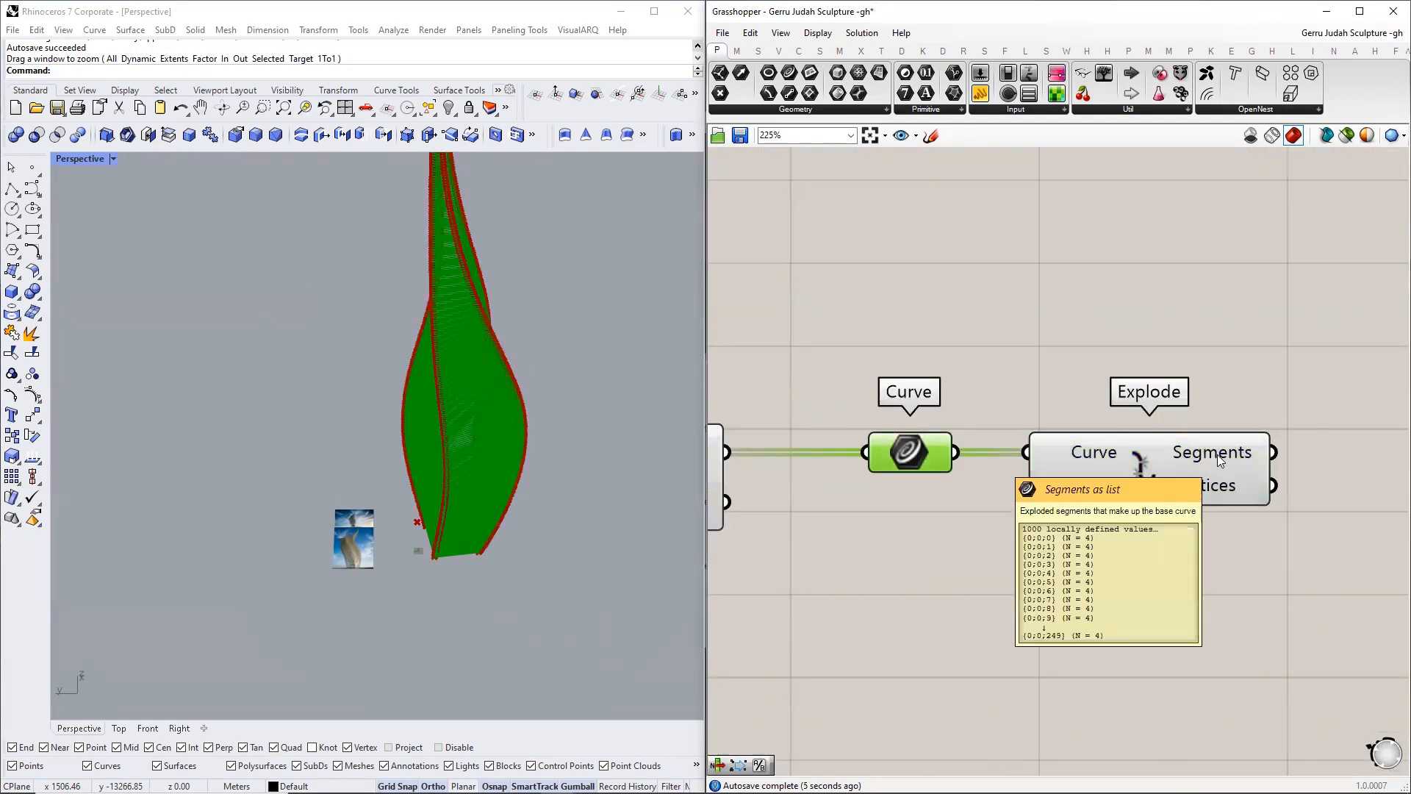
- Add a Panel, connect Explode's Segments output to it, and lengthen it to show several data branches
scroll(457, 517, up, 5)
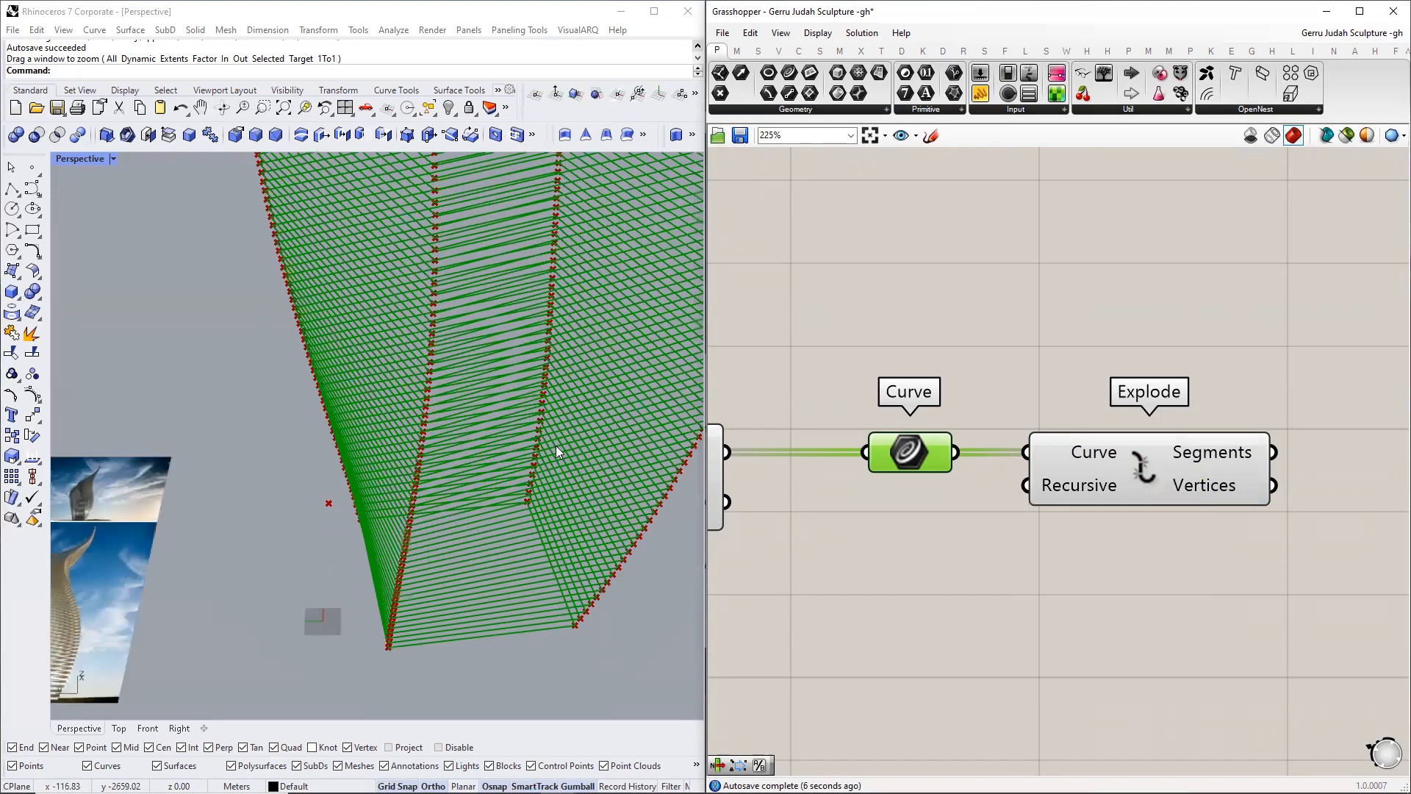
scroll(1079, 437, down, 1)
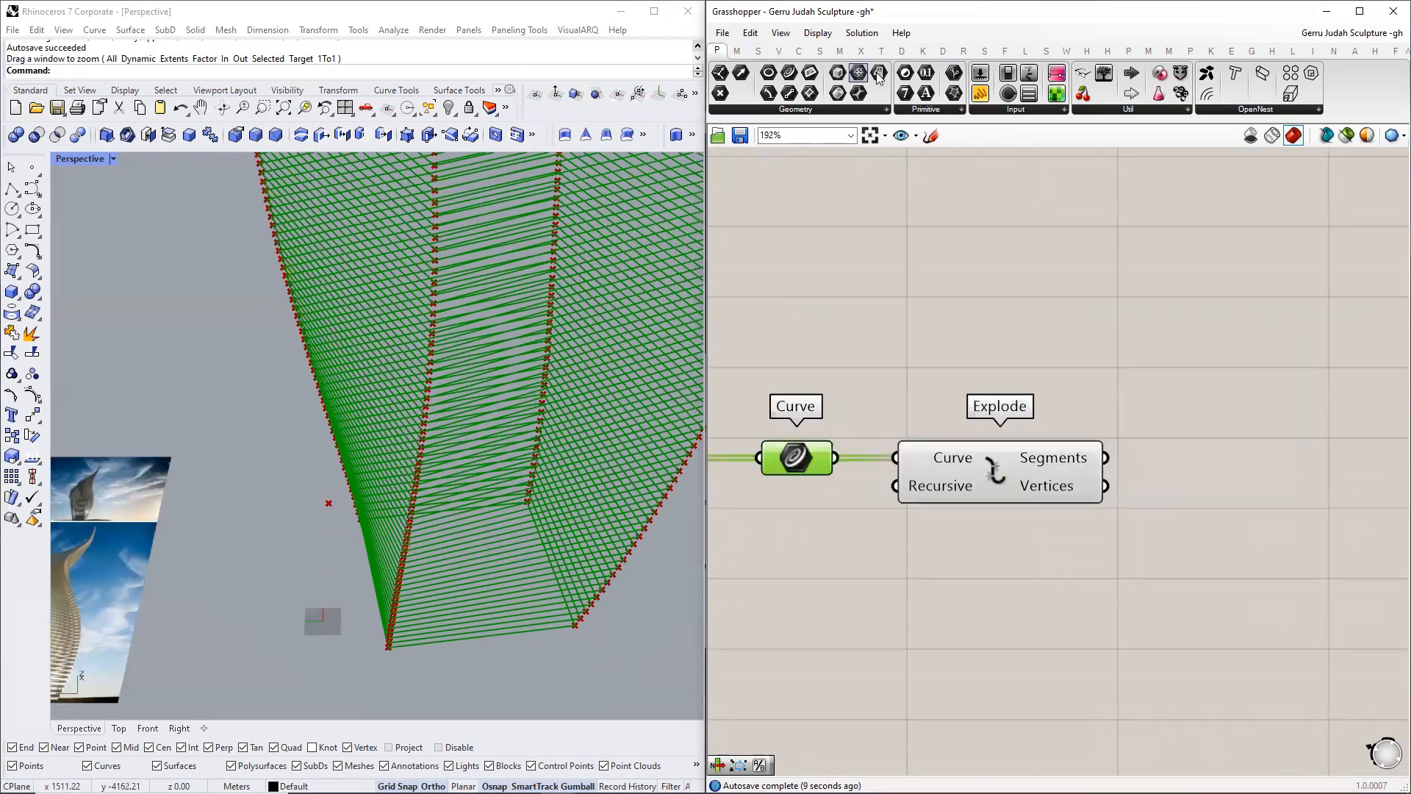
drag(1275, 404, 1276, 402)
drag(1105, 458, 1164, 392)
right_drag(1300, 487, 1117, 366)
drag(1140, 338, 1138, 772)
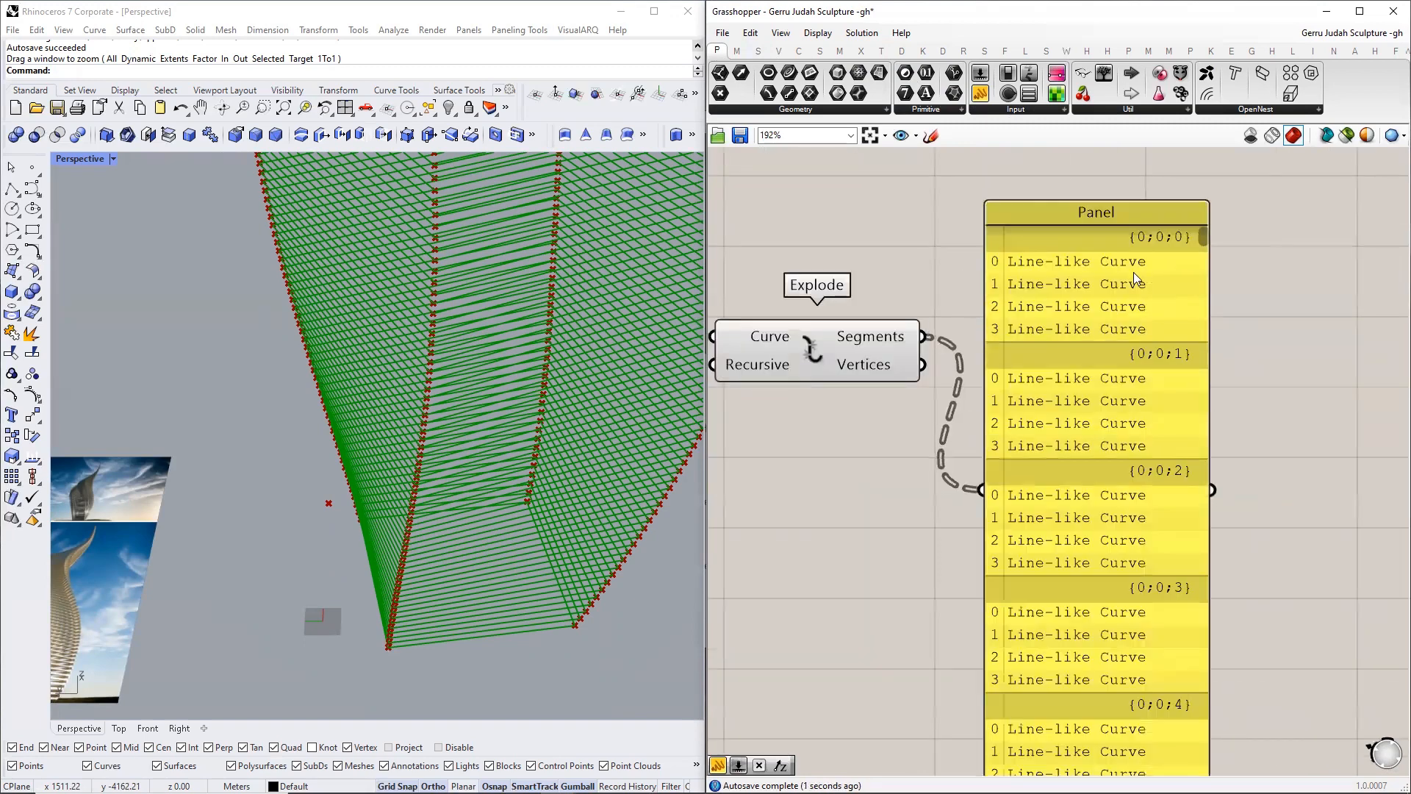
- Check how the segments are grouped by branch in the Panel and move the Panel above and away from Explode
scroll(1151, 288, up, 3)
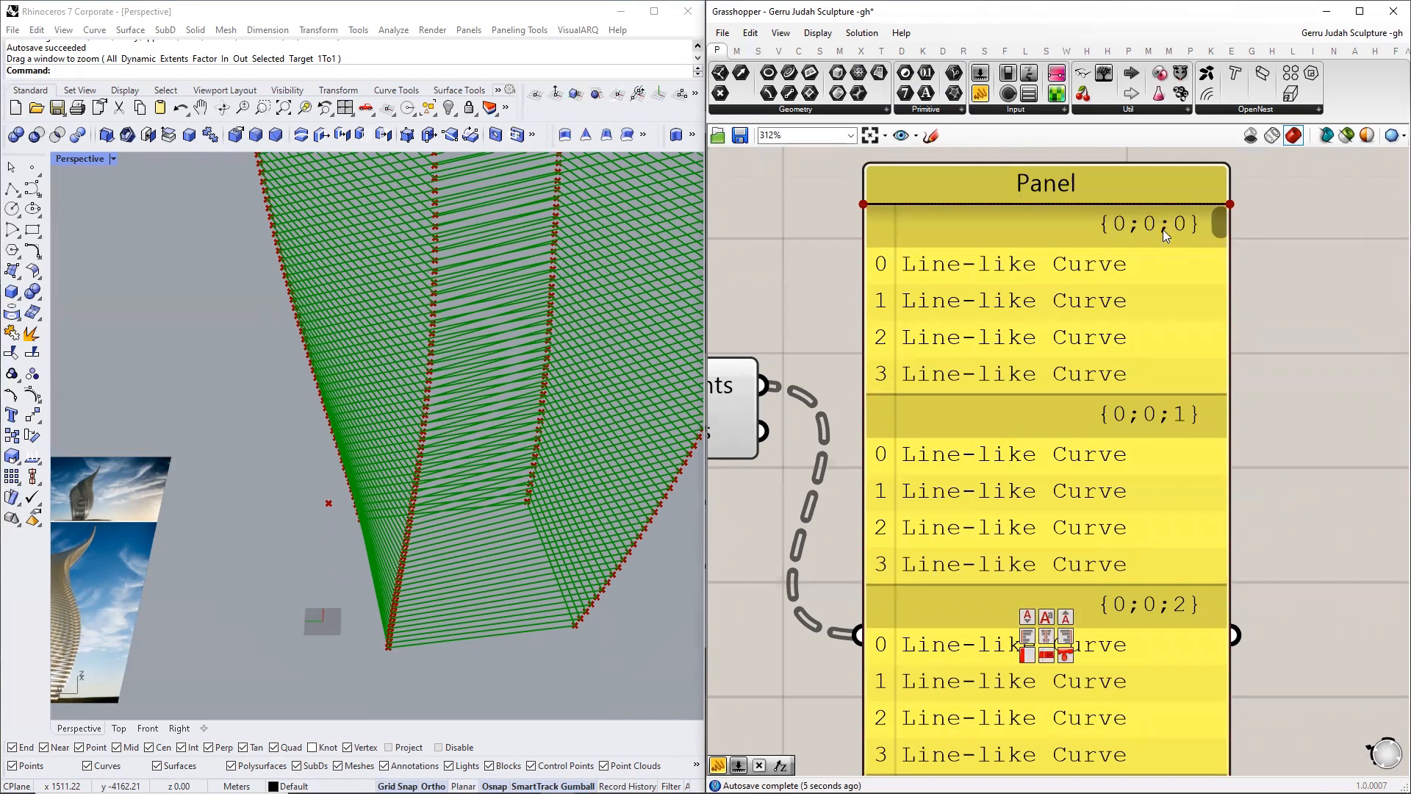
scroll(1095, 329, down, 6)
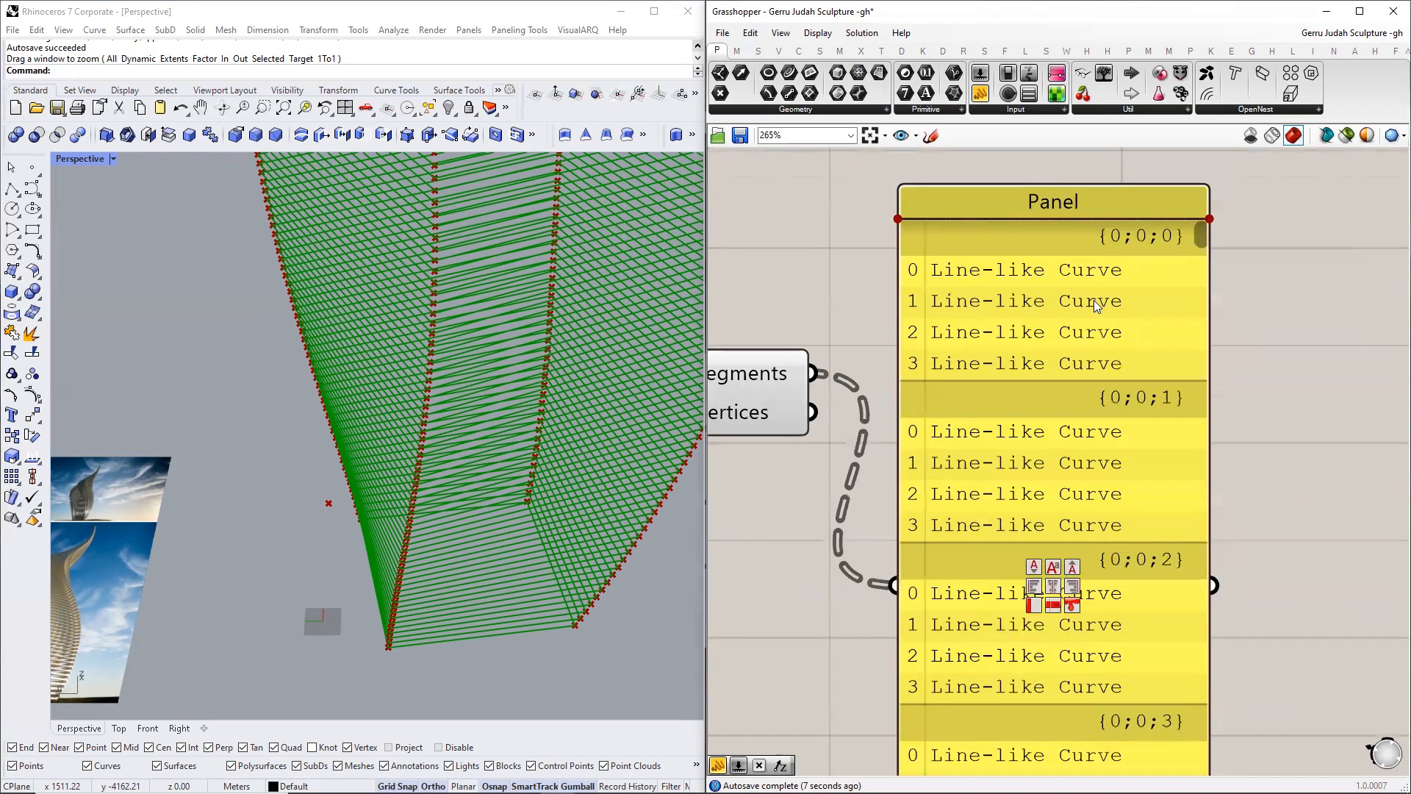
scroll(1169, 298, up, 3)
click(1133, 455)
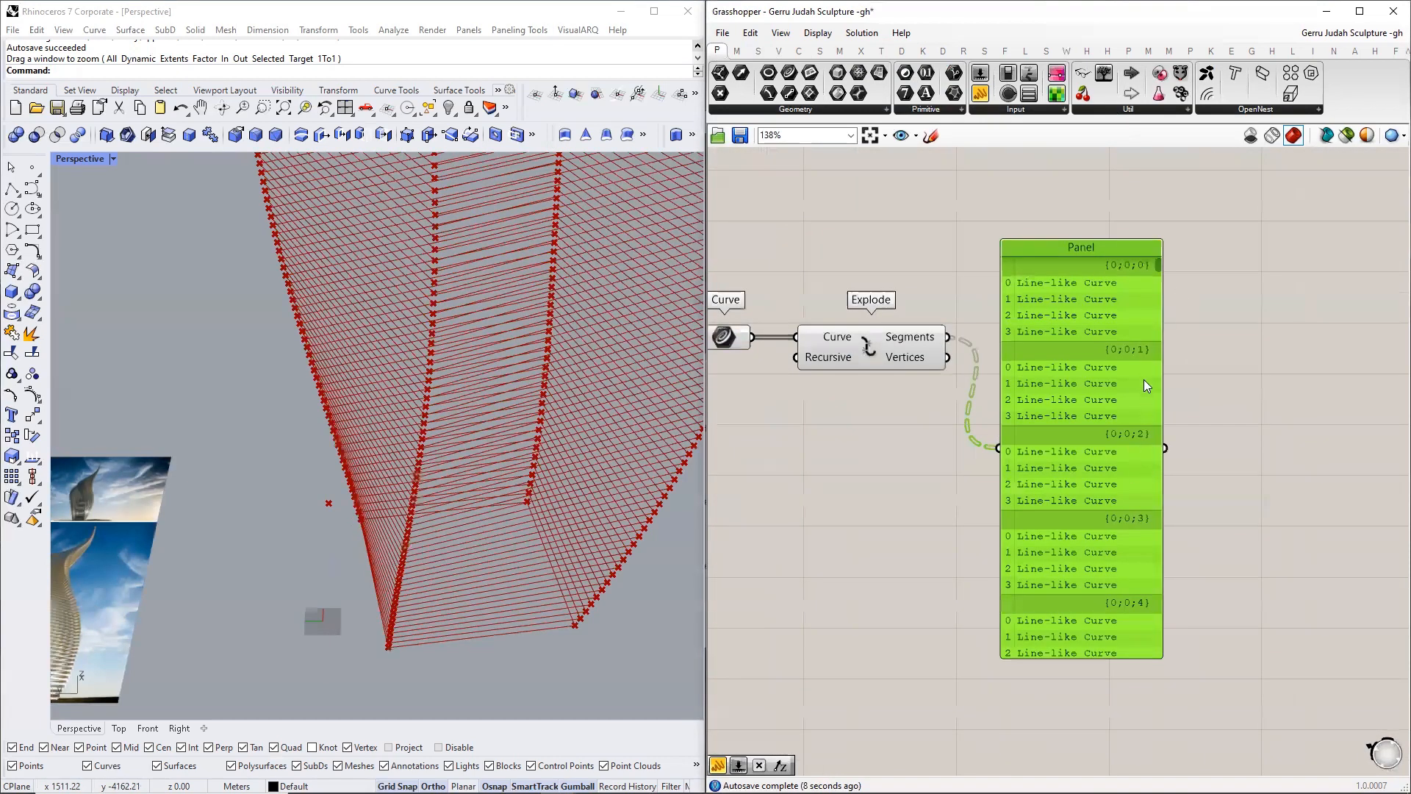
drag(1016, 475, 1134, 266)
right_drag(988, 319, 957, 466)
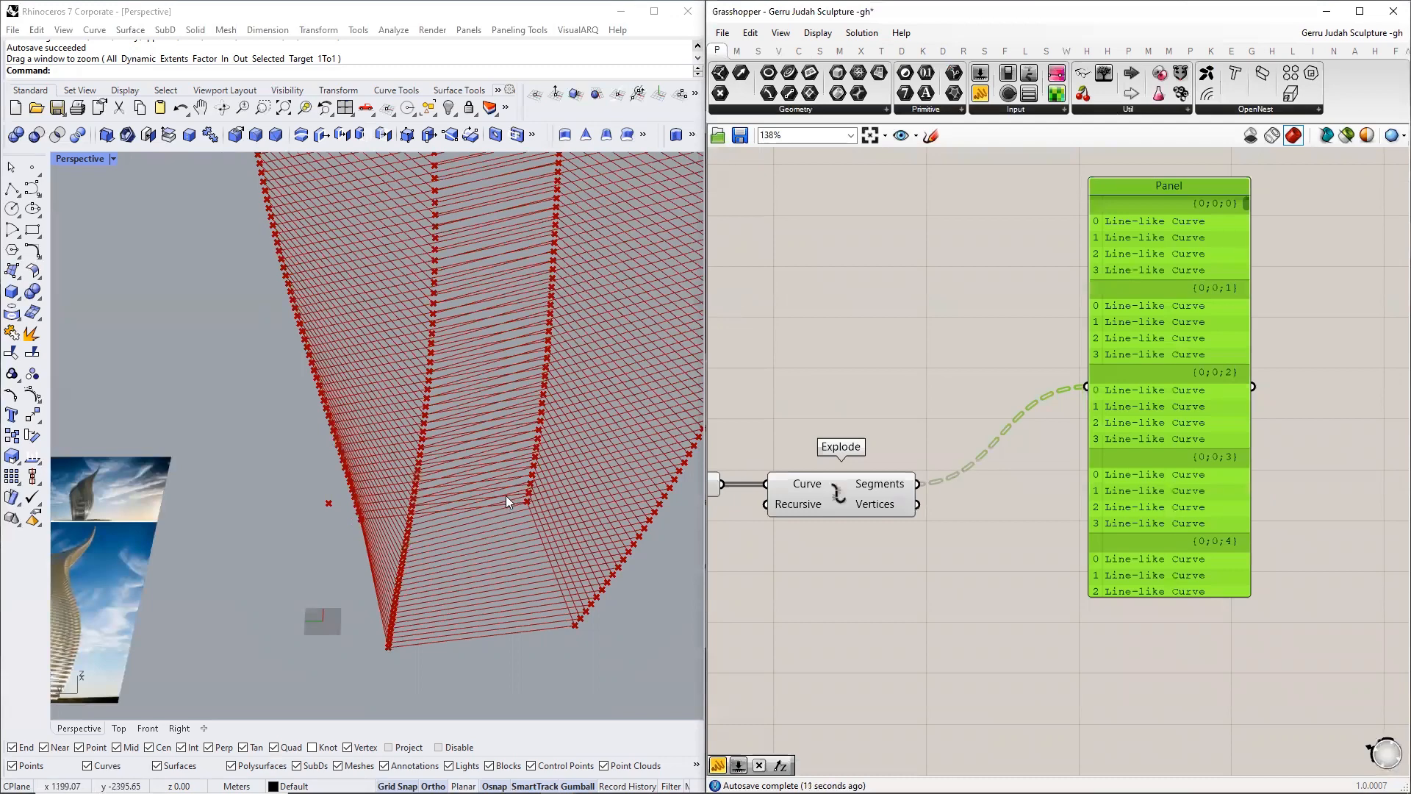
- Examine the edges at the base of the sculpture in the reference photo
scroll(507, 494, down, 3)
scroll(294, 585, up, 3)
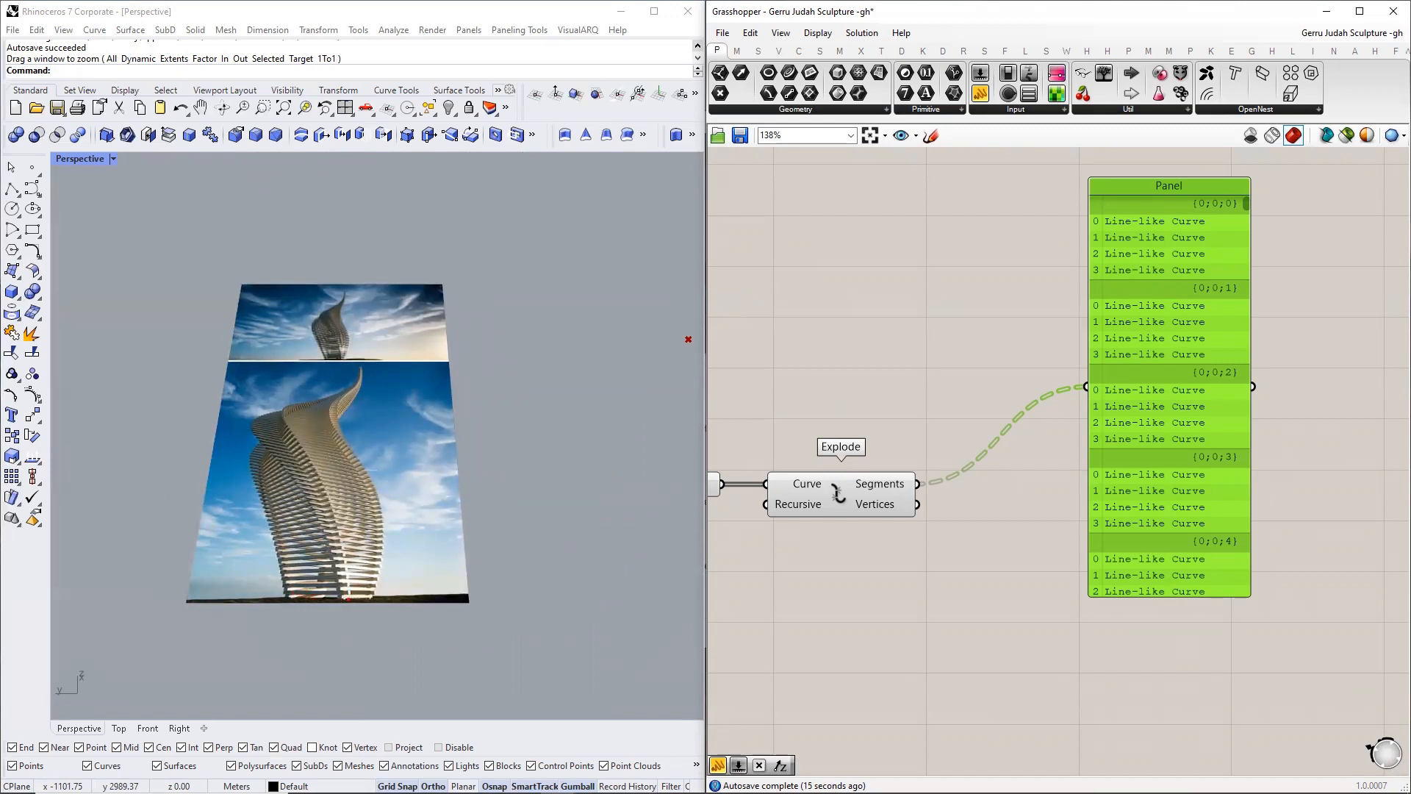
drag(287, 595, 338, 592)
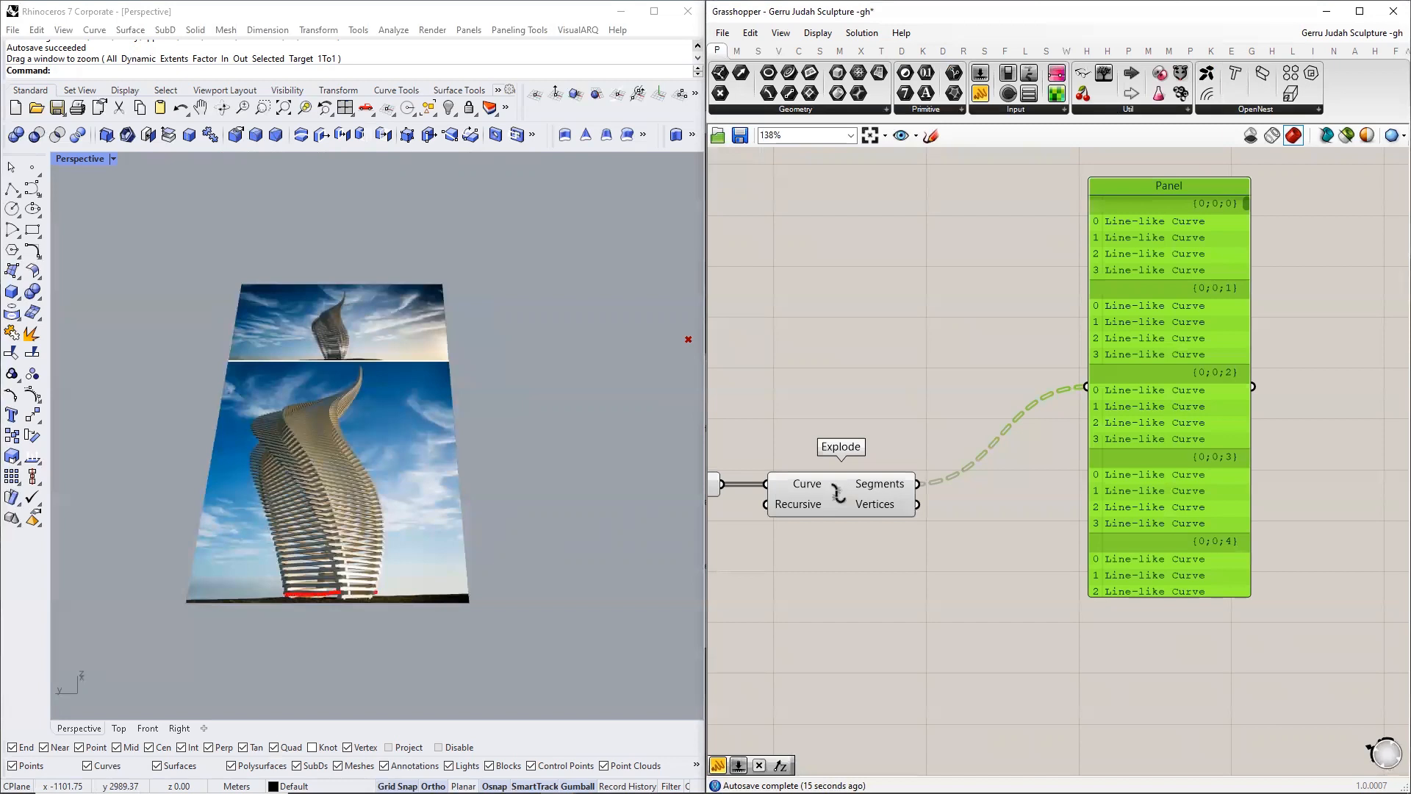
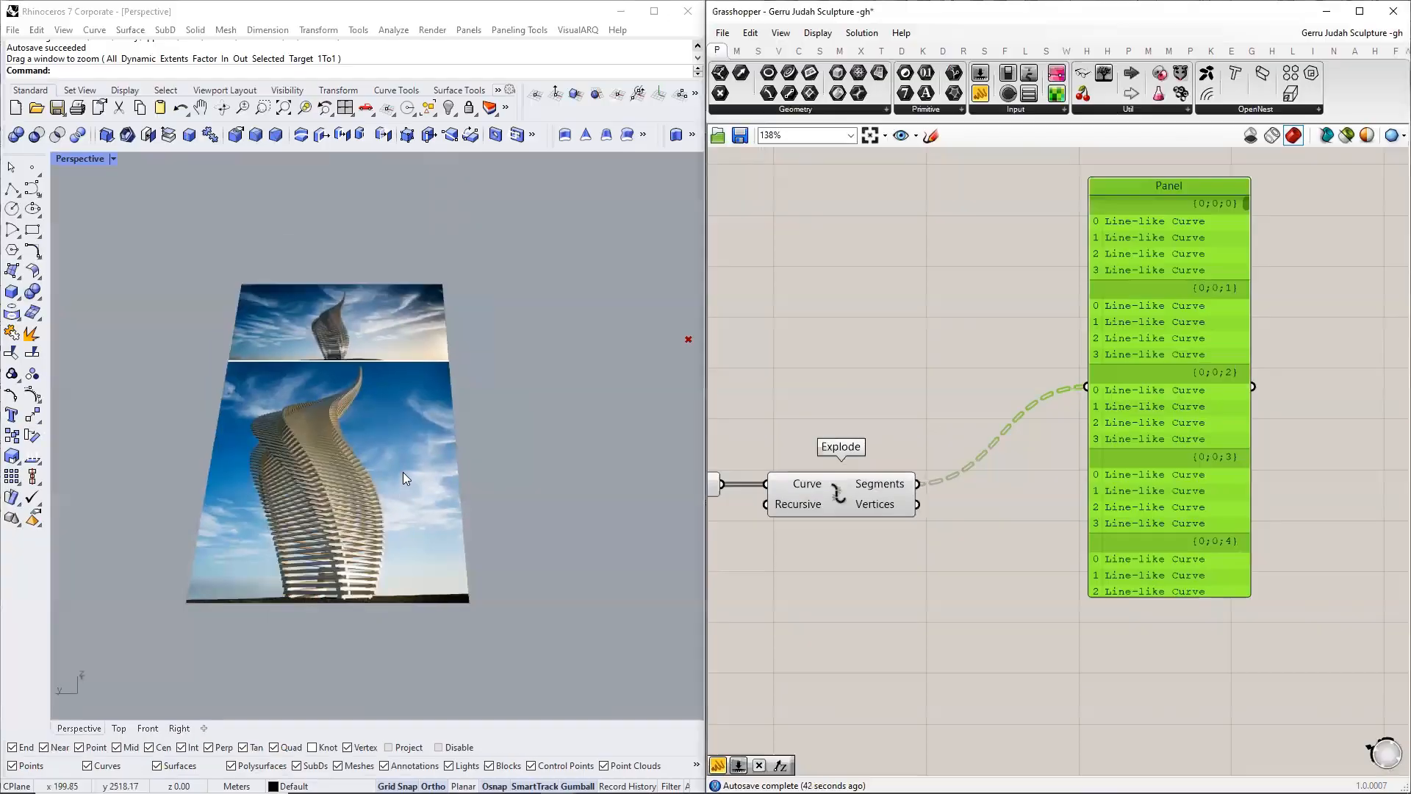
- Move the segment Panel farther up and away from Explode to free canvas space, and review its branch paths
scroll(909, 395, down, 3)
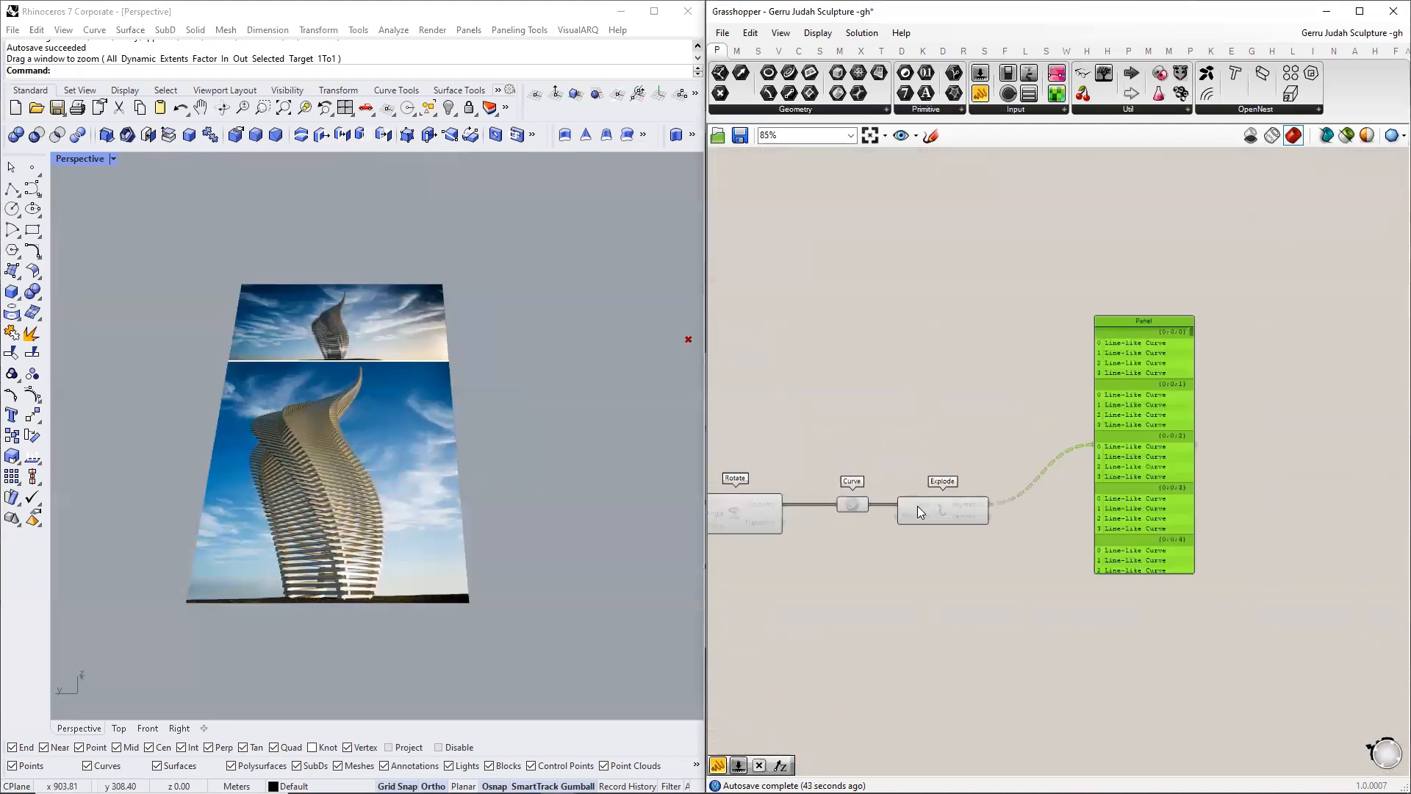
click(918, 509)
drag(1144, 513, 1219, 418)
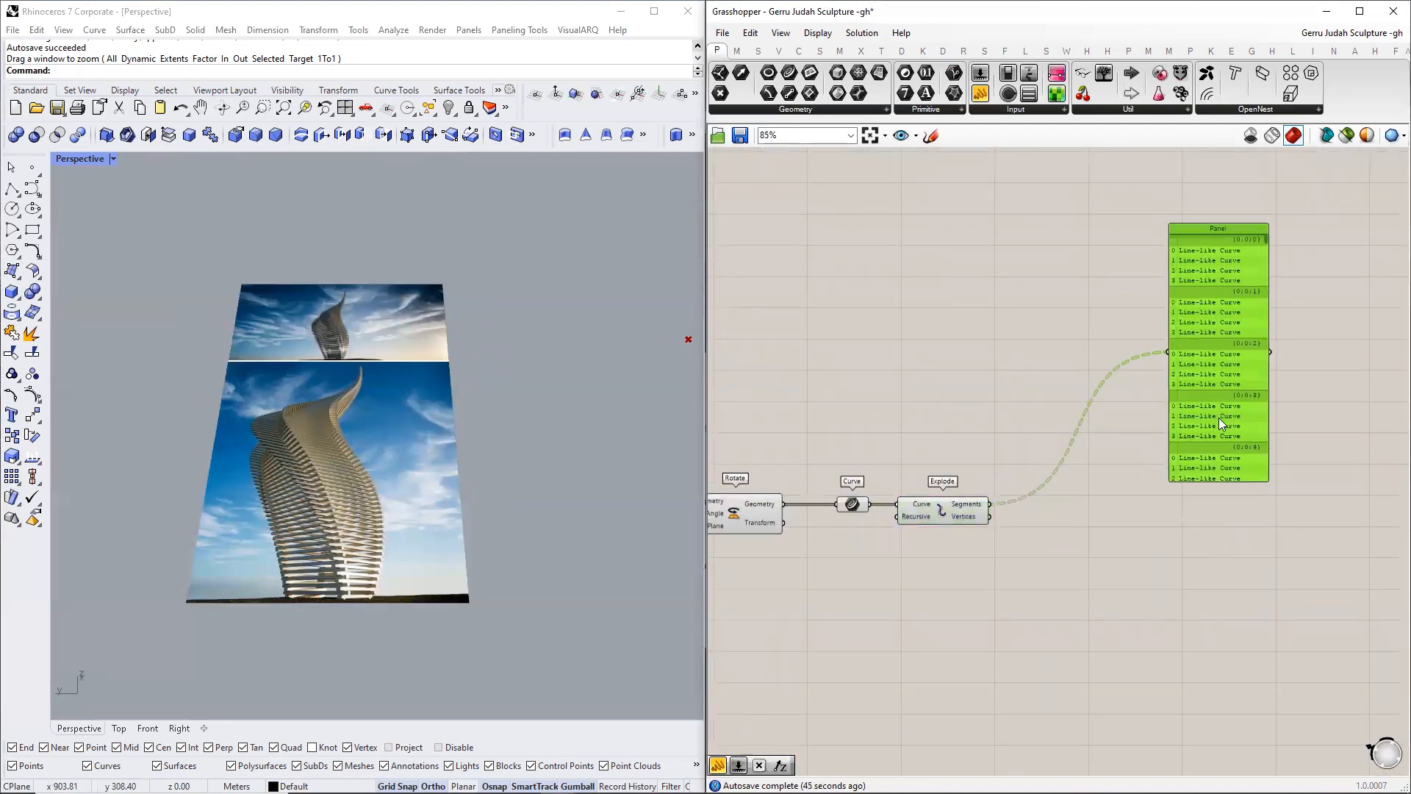
scroll(1128, 492, down, 3)
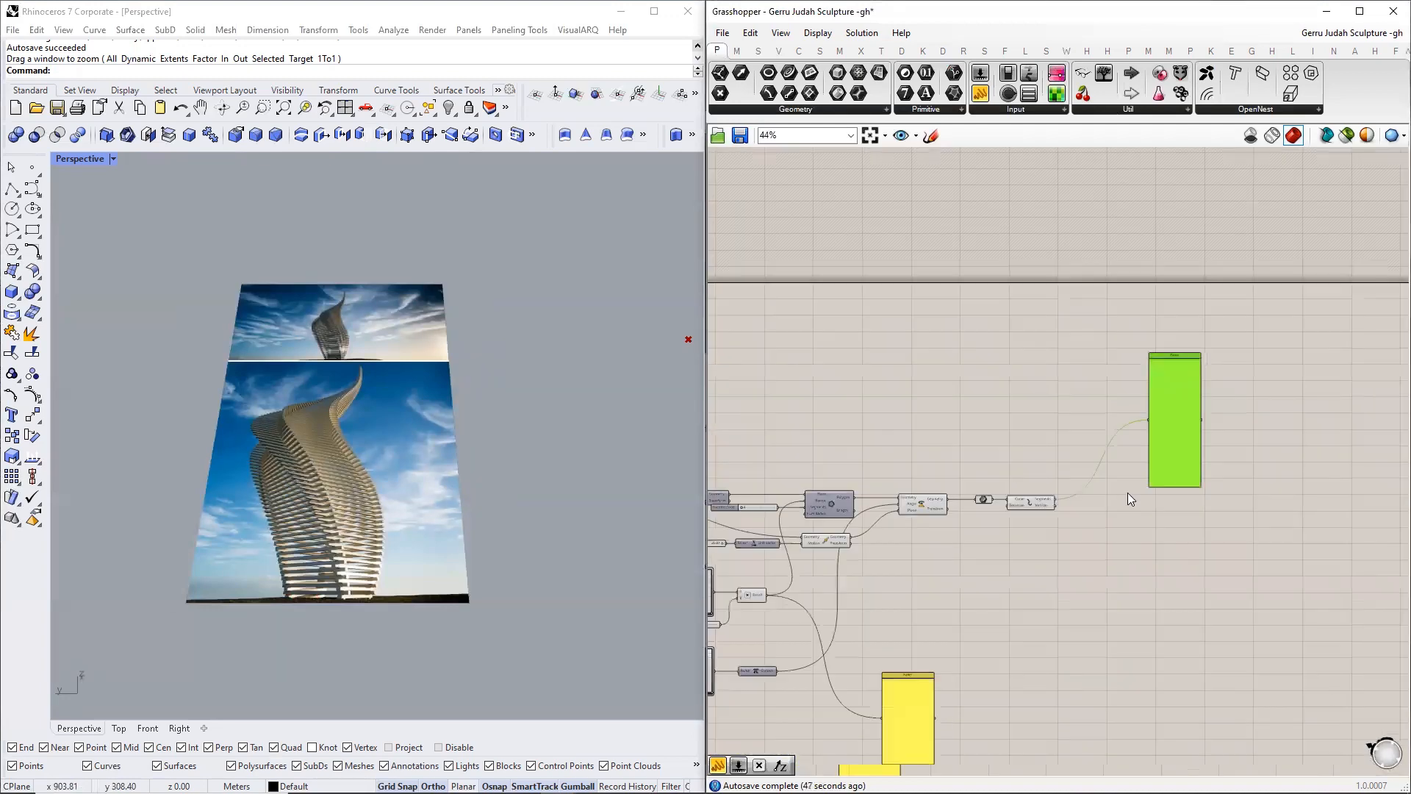
scroll(1068, 496, up, 4)
click(1022, 514)
scroll(1142, 295, up, 4)
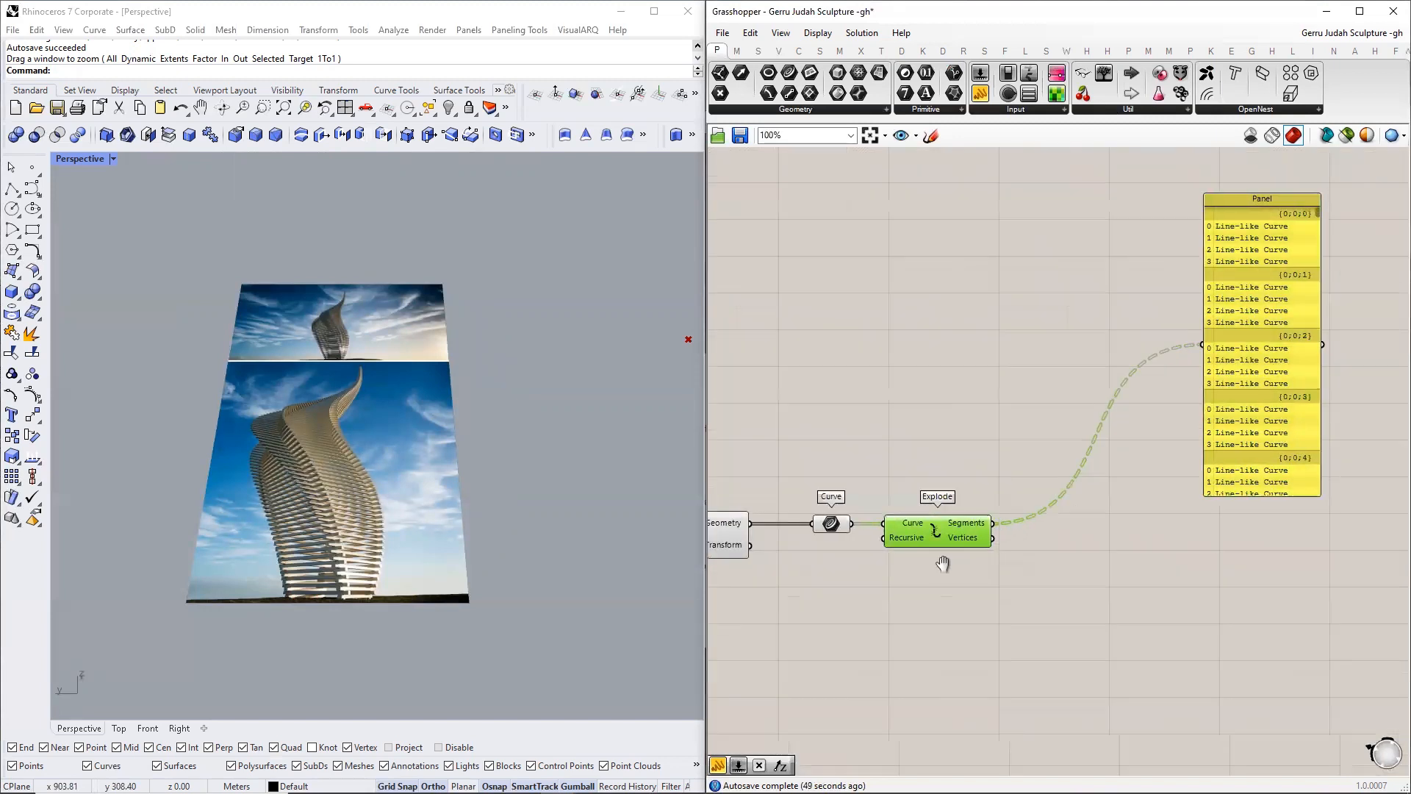
right_drag(1149, 299, 1046, 336)
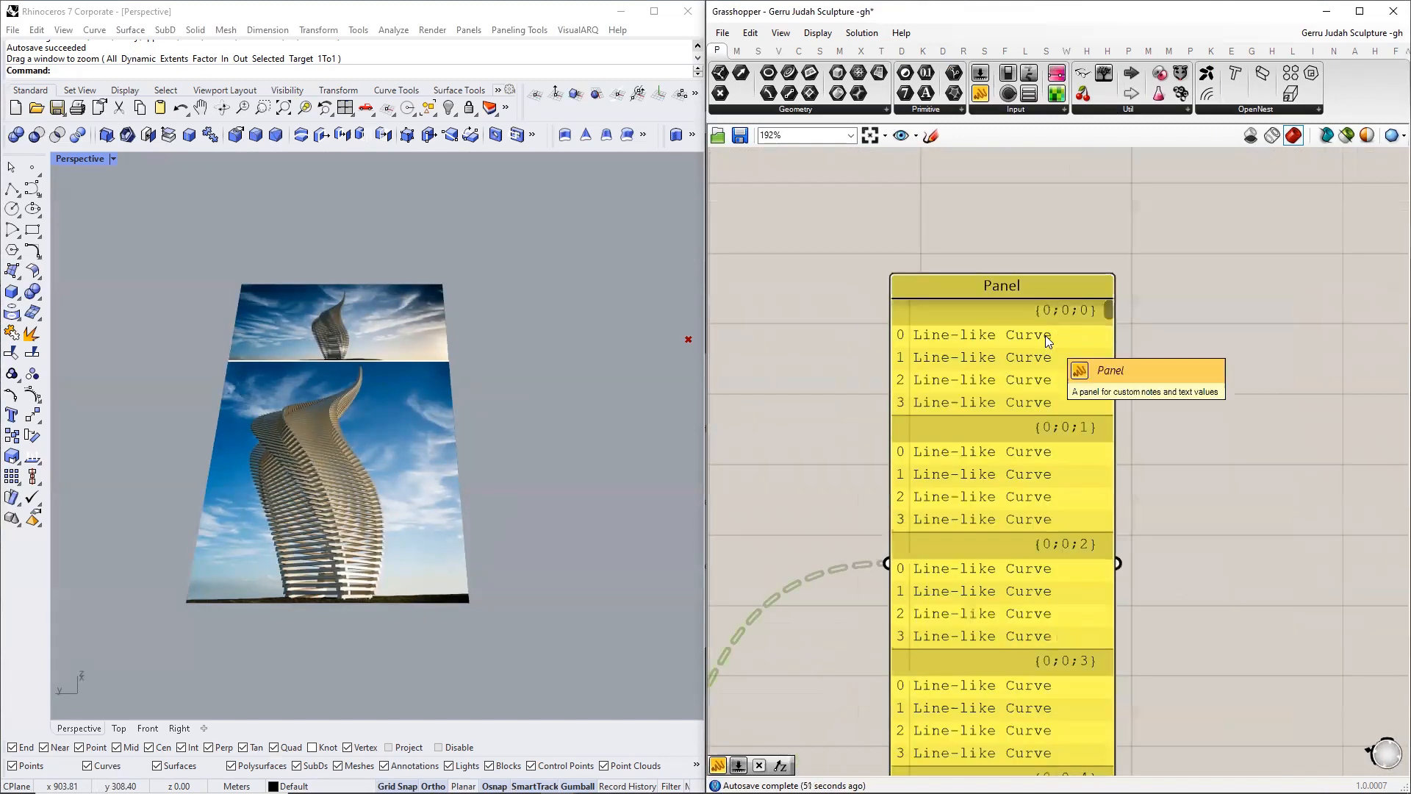
- Add a Dispatch component after the Explode component
drag(900, 344, 939, 333)
key(Escape)
scroll(977, 400, down, 7)
right_drag(846, 570, 1112, 477)
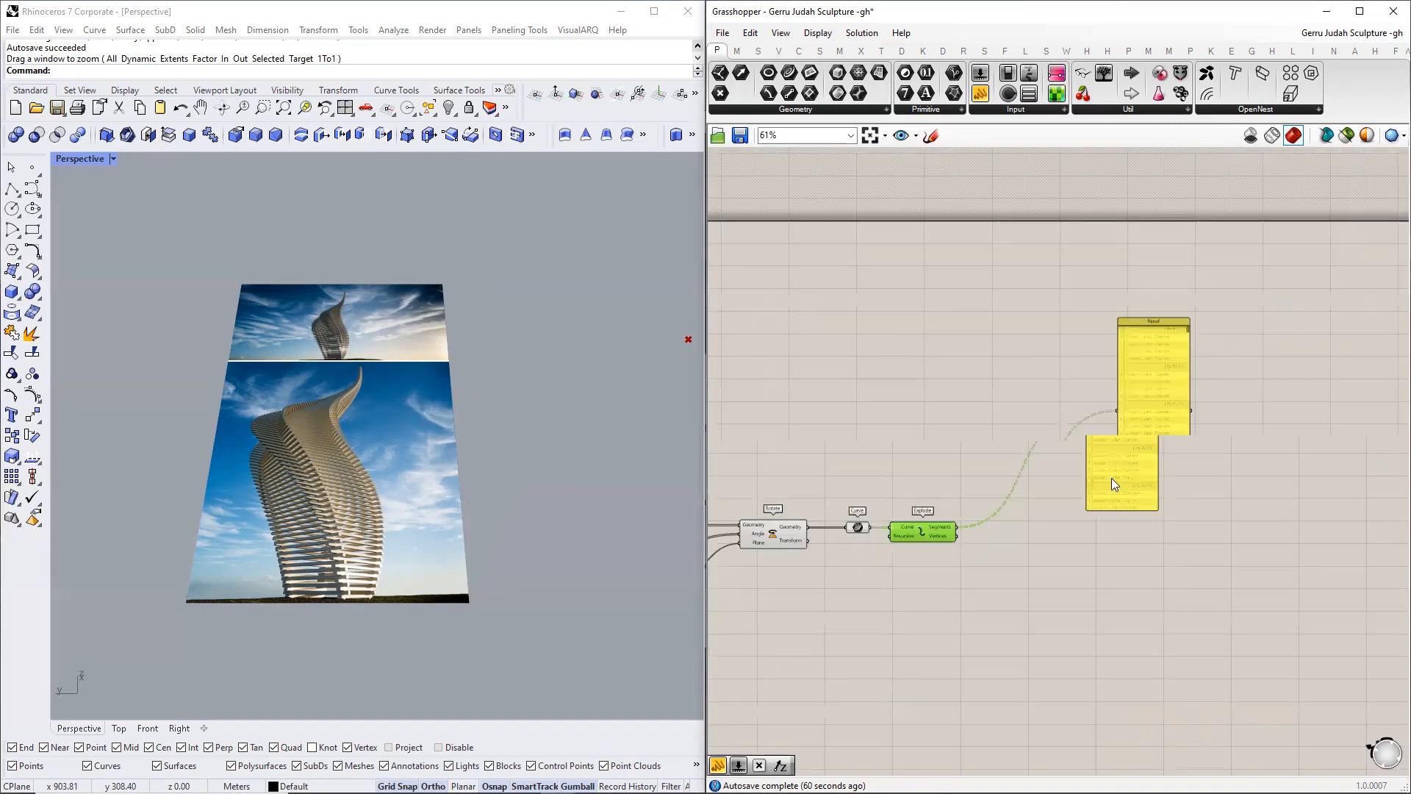
scroll(998, 477, up, 4)
scroll(999, 500, down, 3)
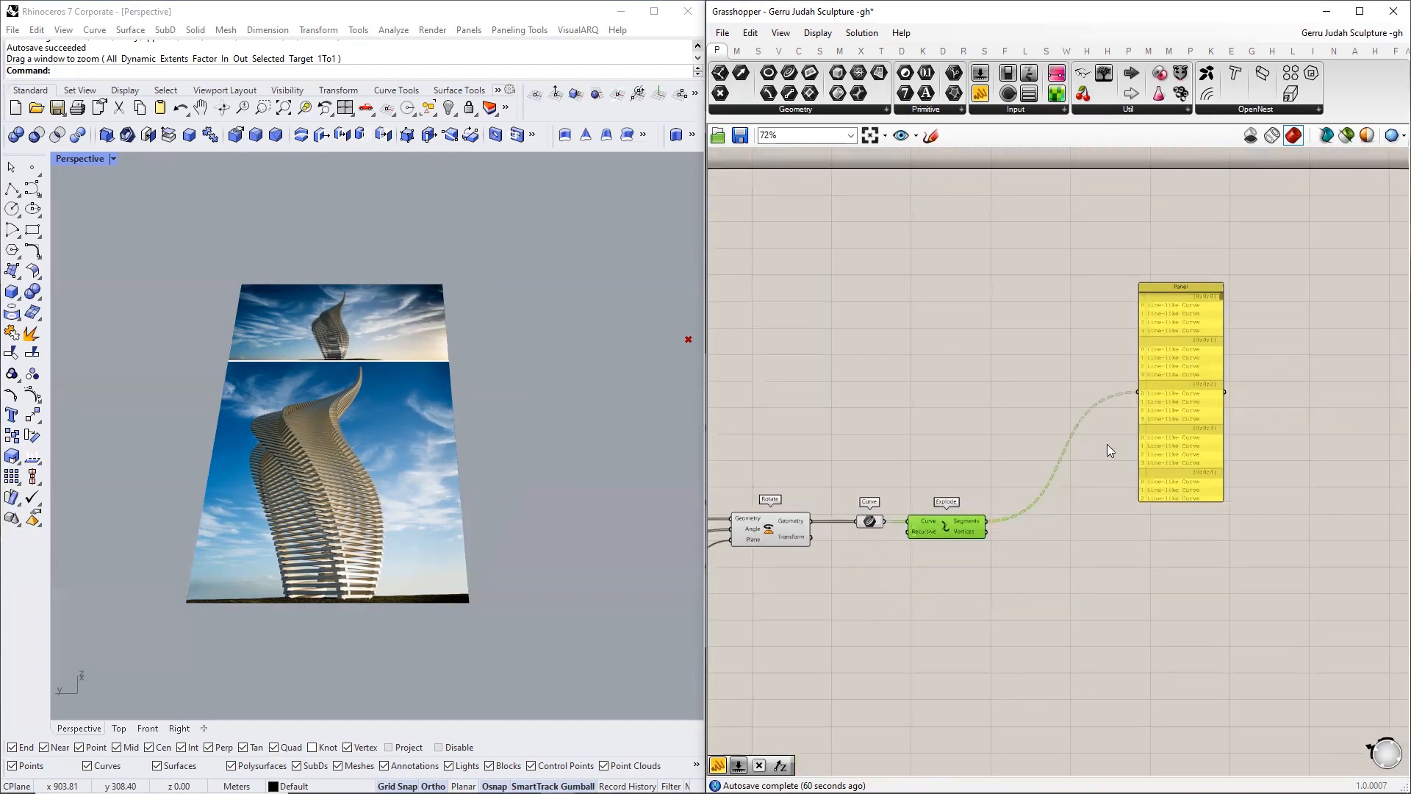
right_drag(1155, 418, 1040, 417)
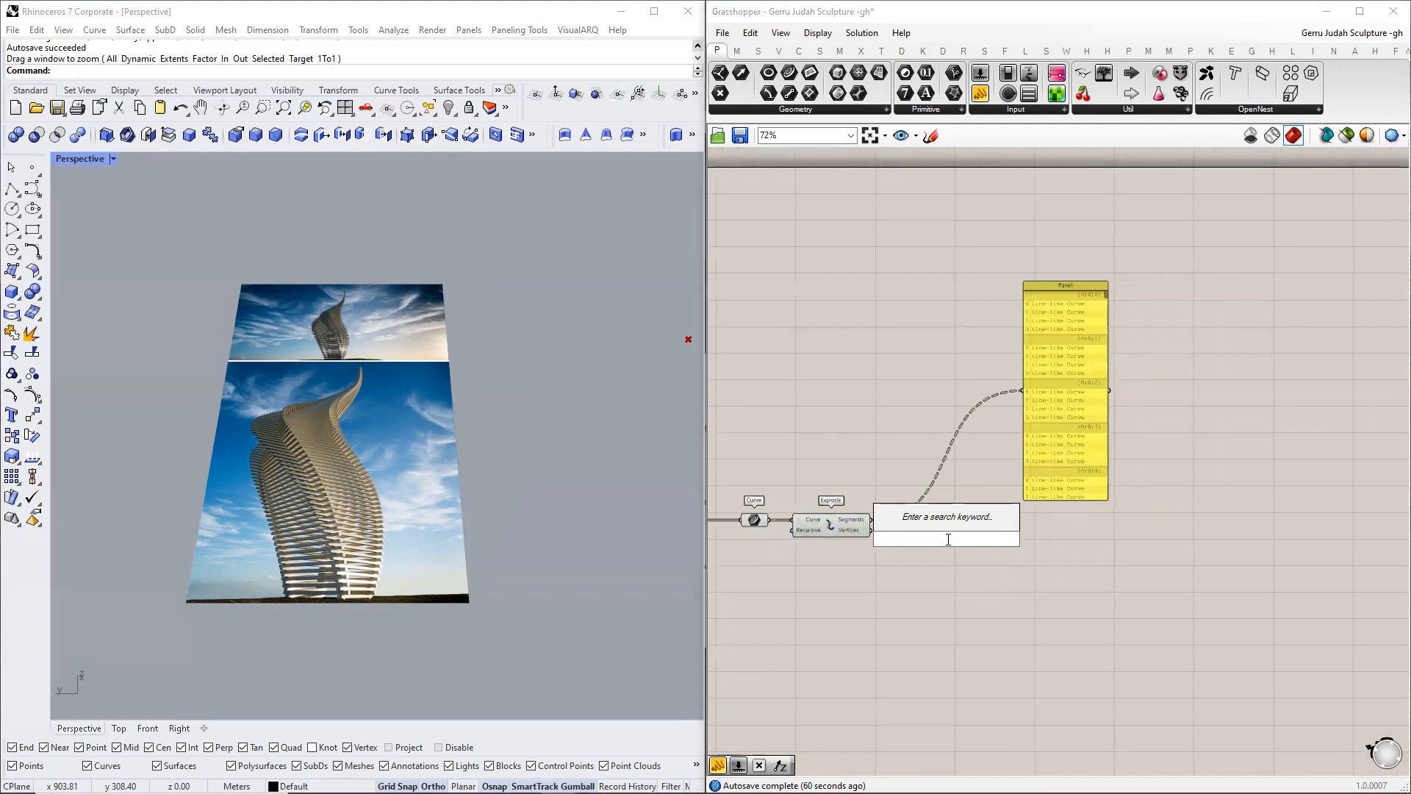
text(dispatch)
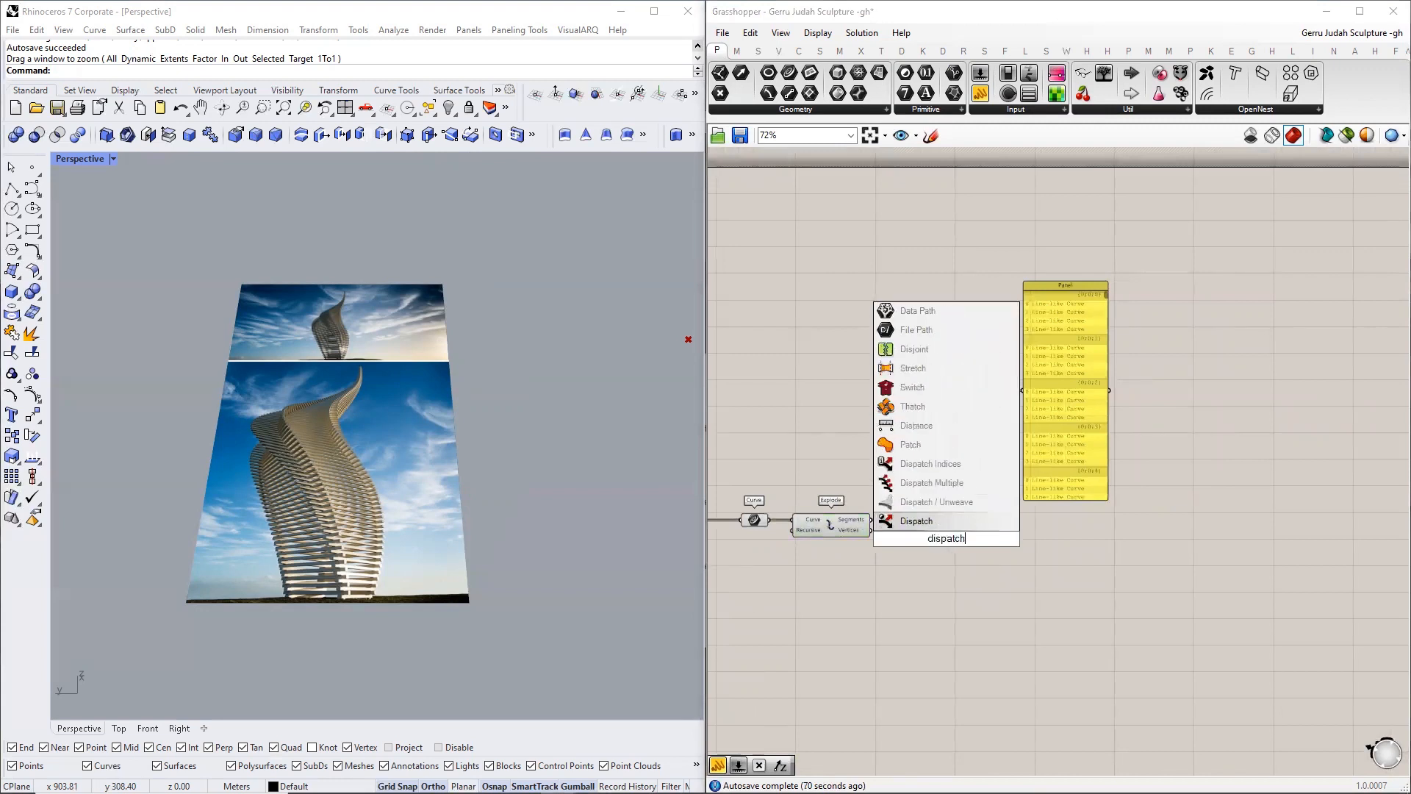
key(Return)
- Connect Explode's Segments output to Dispatch's List input and place Dispatch in line with Explode
scroll(927, 535, up, 4)
drag(928, 535, 969, 491)
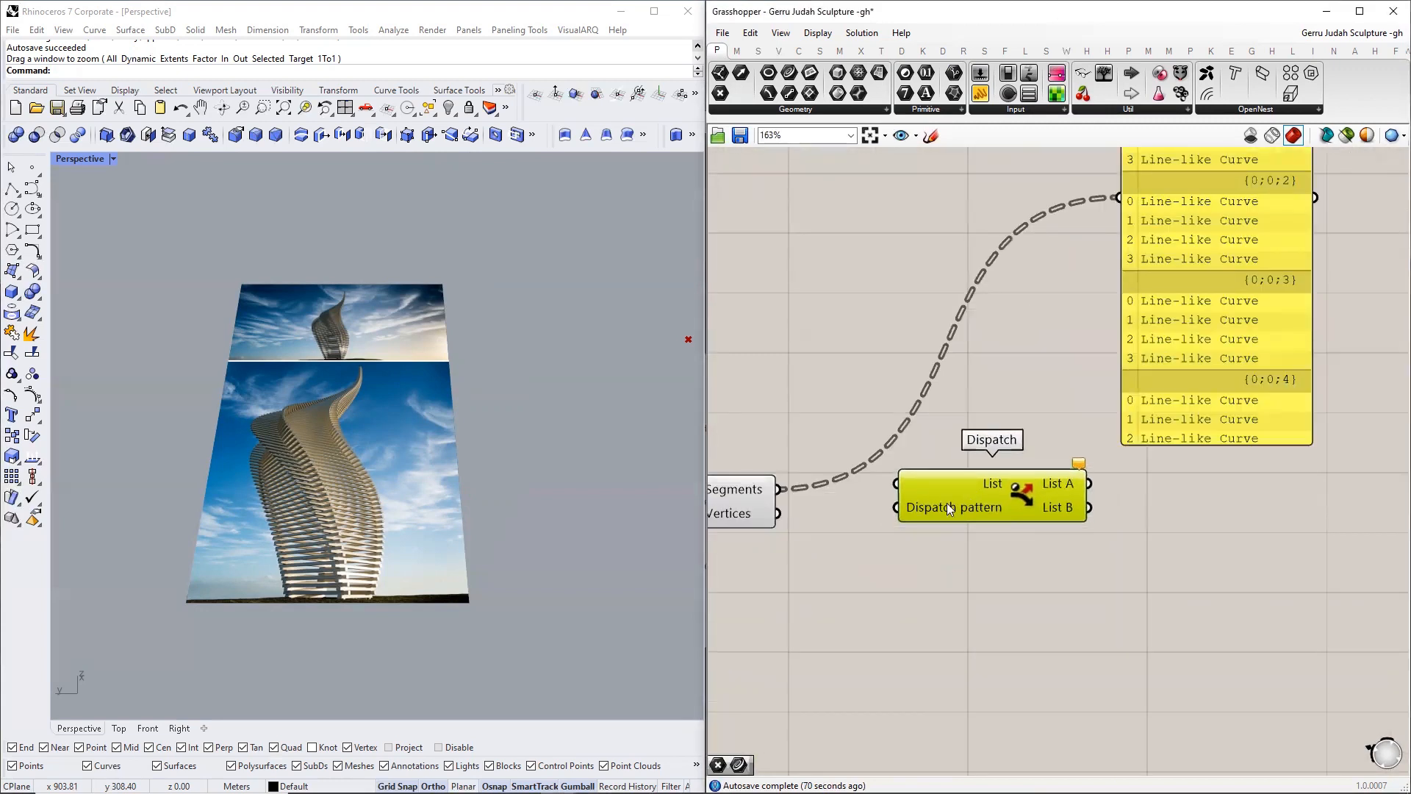
drag(781, 489, 899, 483)
drag(988, 483, 1001, 489)
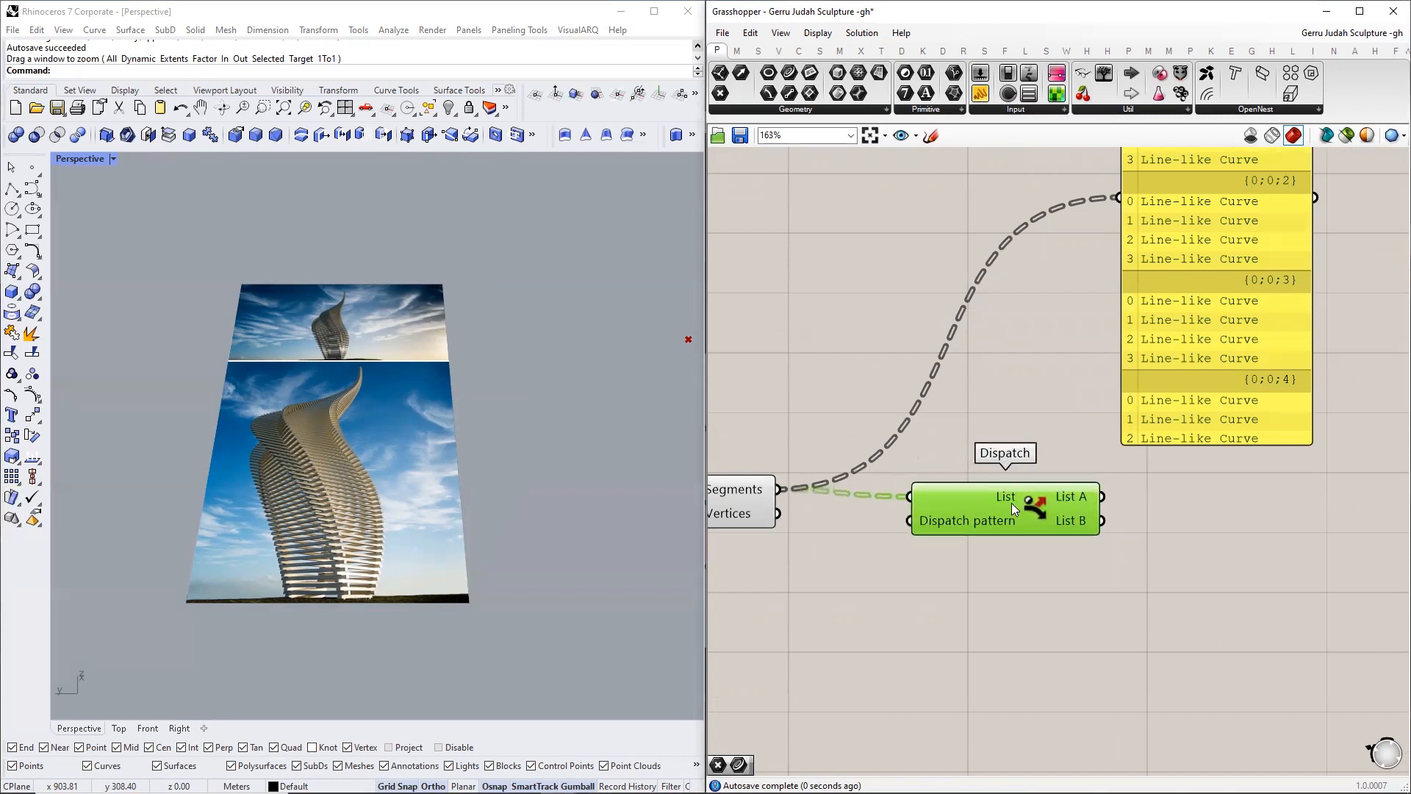
double_click(844, 557)
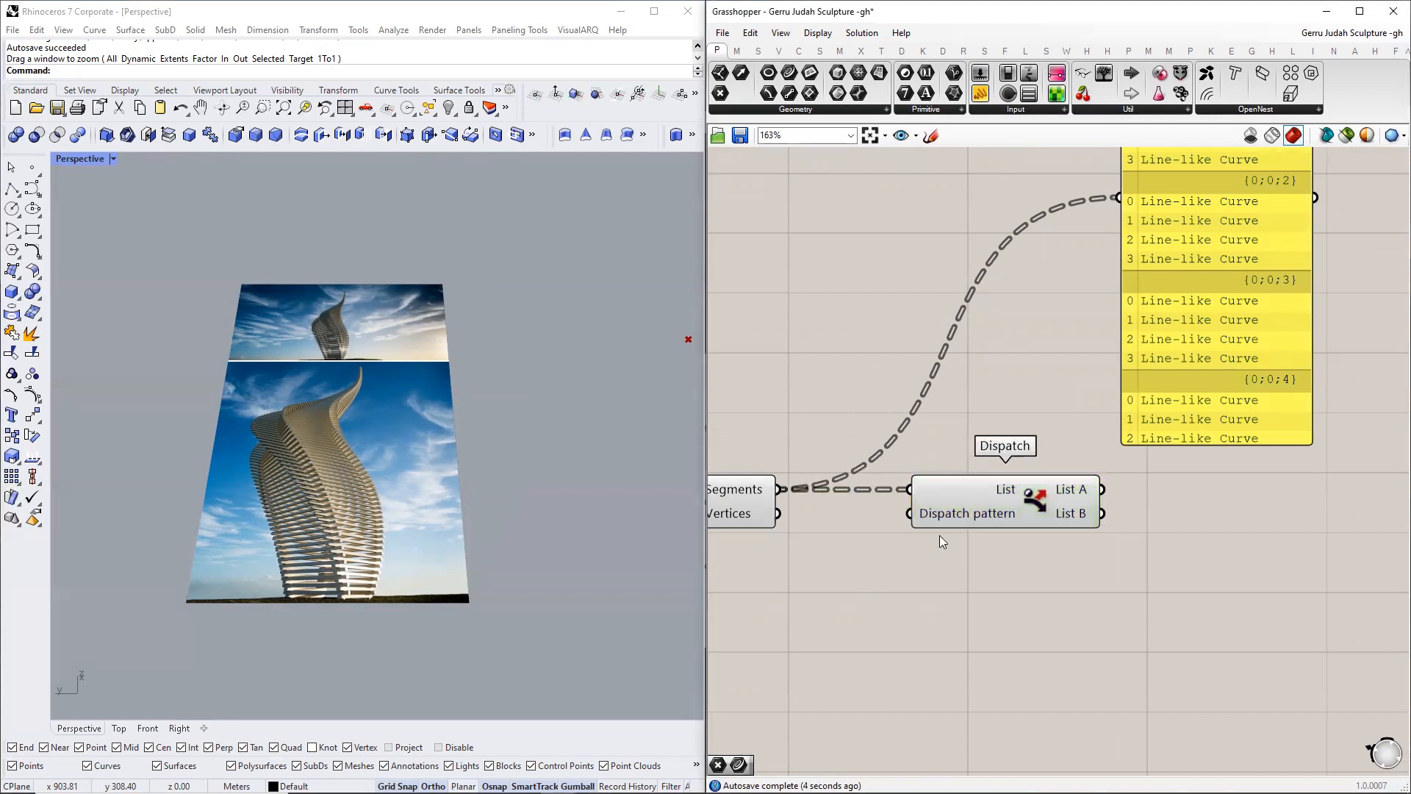
- Examine Dispatch's default pattern values and the item indices of the exploded segments in the panel
scroll(985, 504, up, 5)
mouse_move(999, 489)
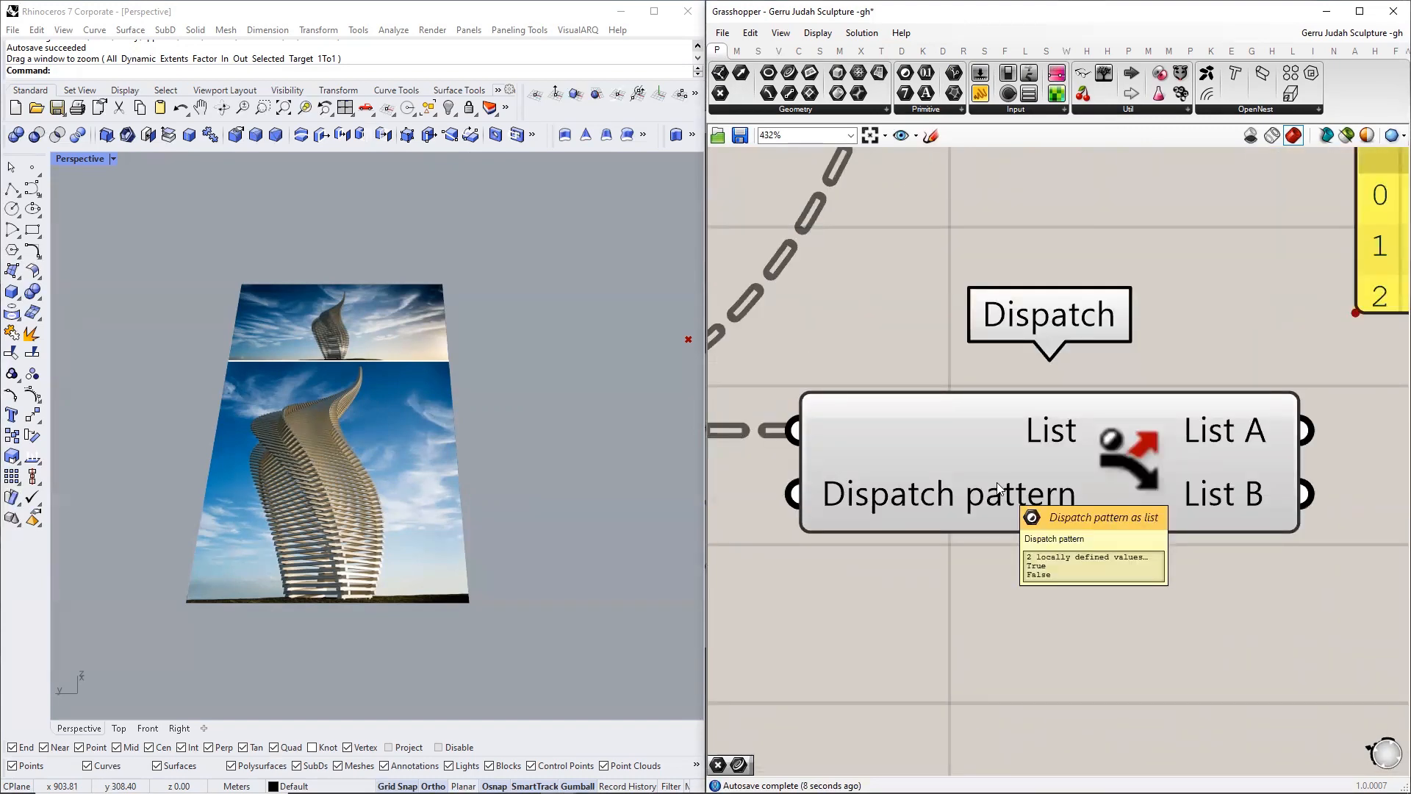
scroll(973, 512, down, 7)
right_drag(1156, 258, 1147, 438)
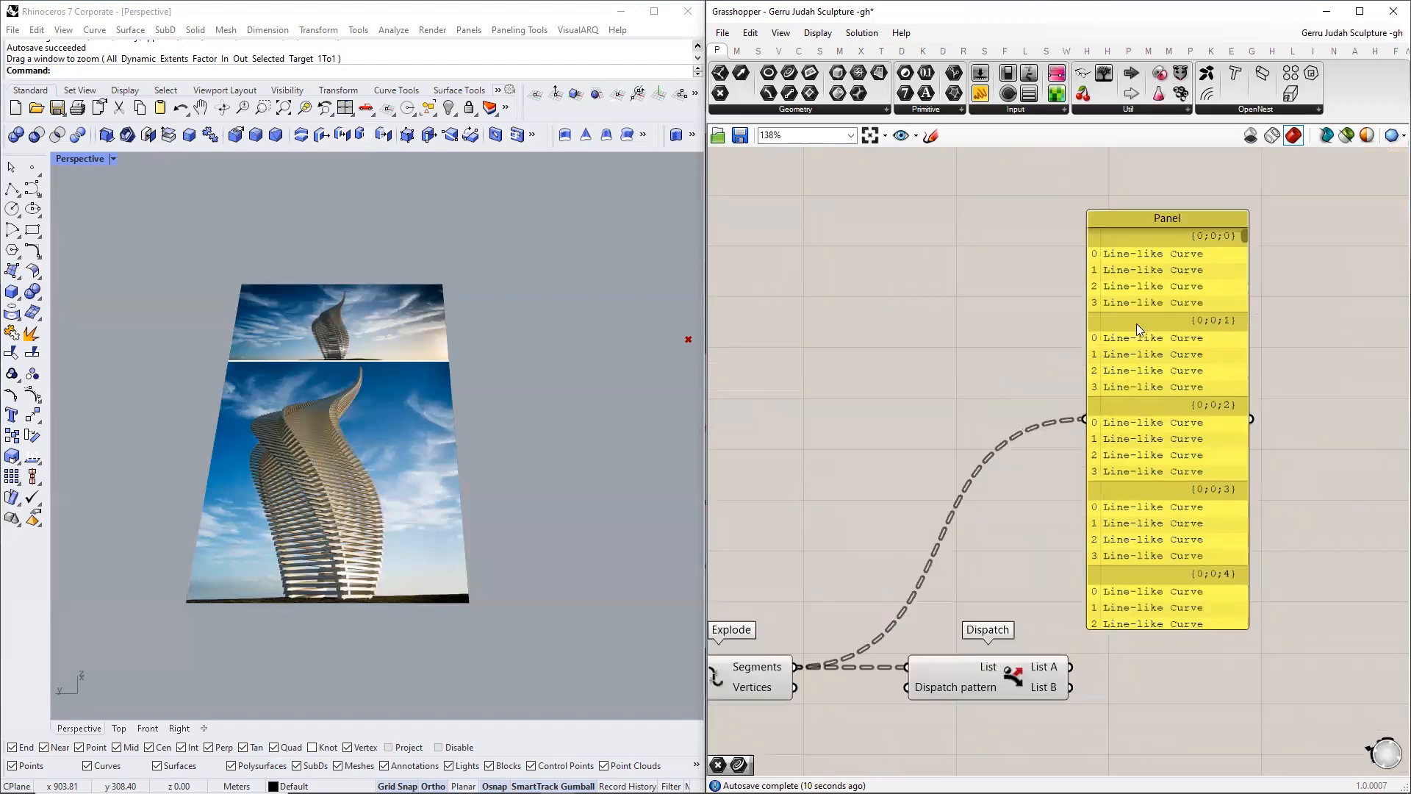
scroll(1125, 243, up, 5)
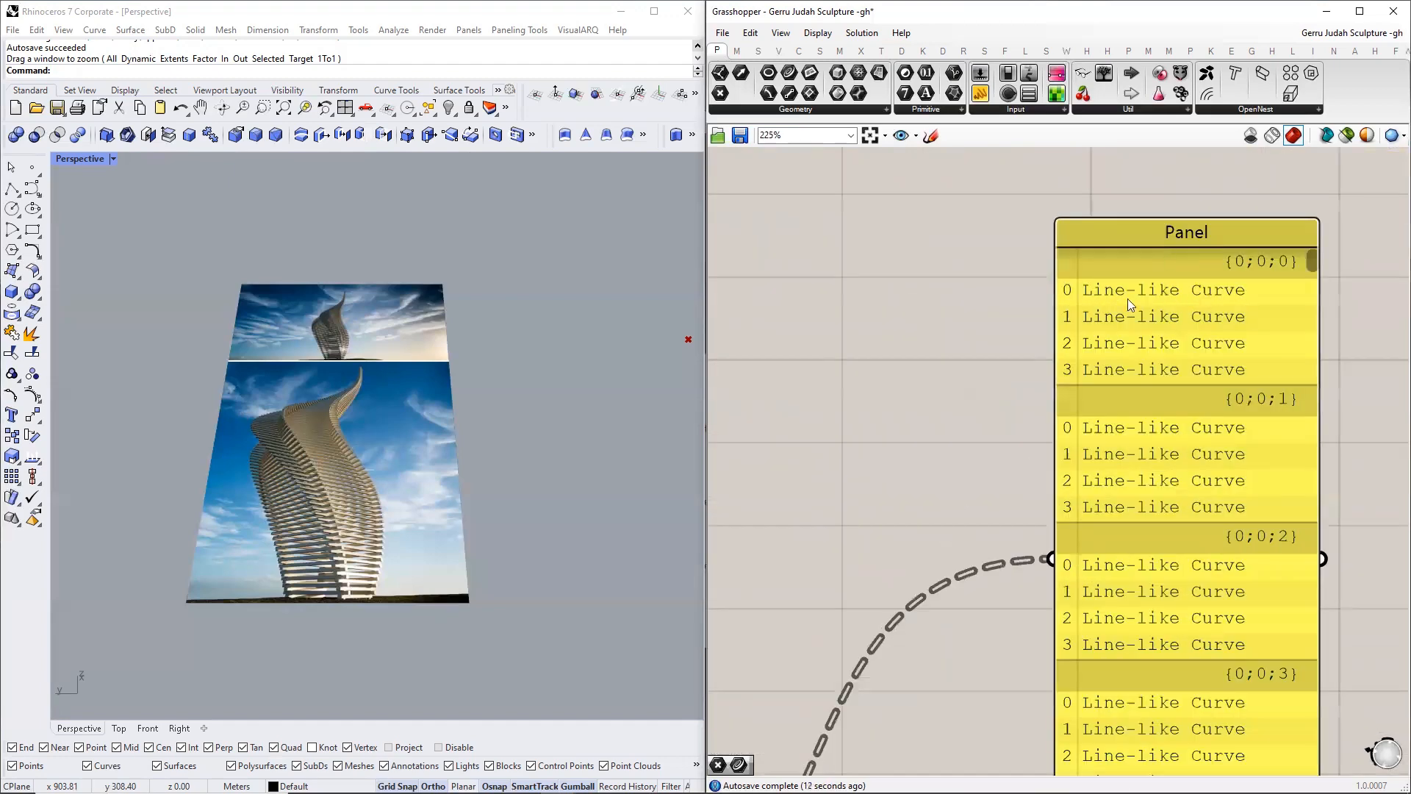
scroll(1069, 290, down, 5)
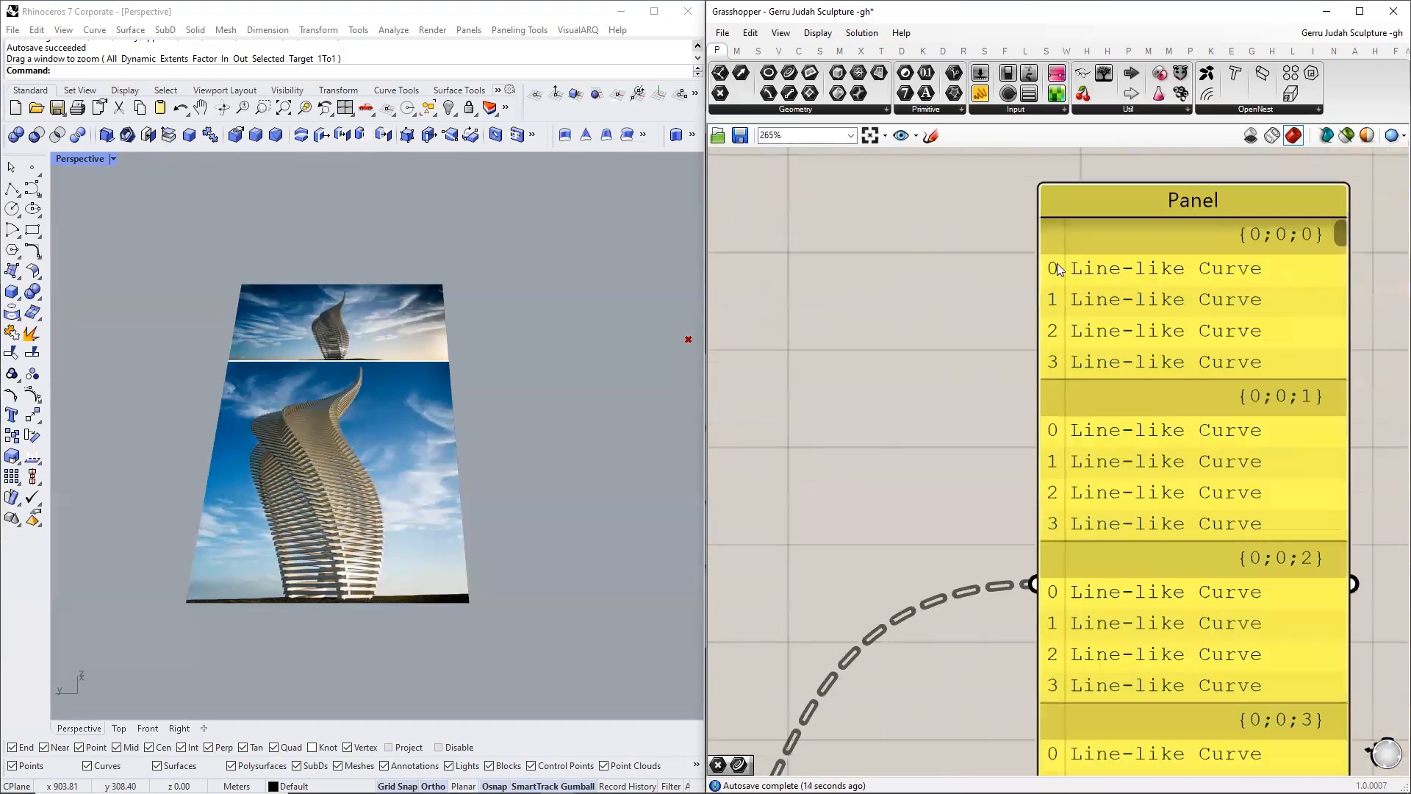
scroll(1032, 684, up, 4)
scroll(1010, 671, down, 4)
scroll(1066, 299, up, 4)
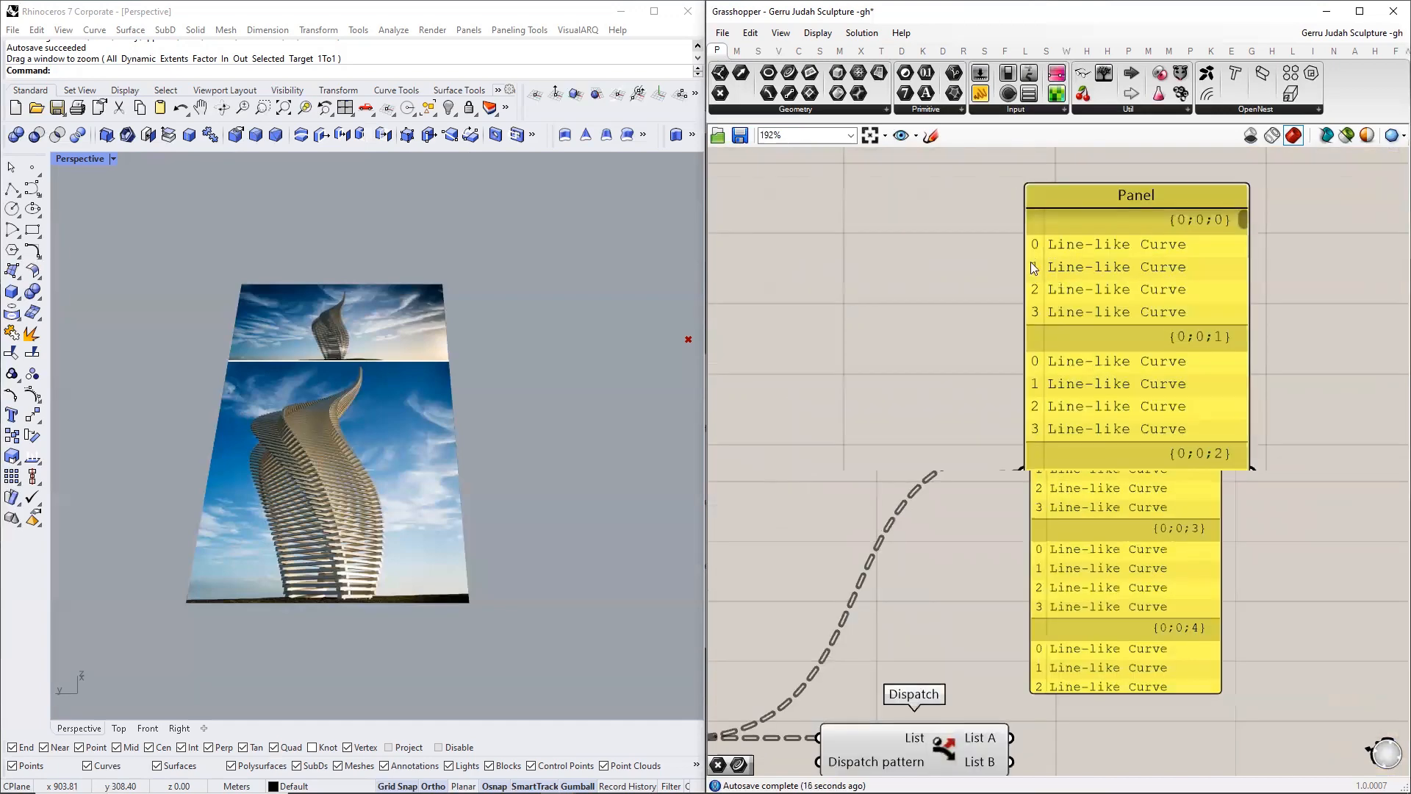
scroll(1041, 280, down, 4)
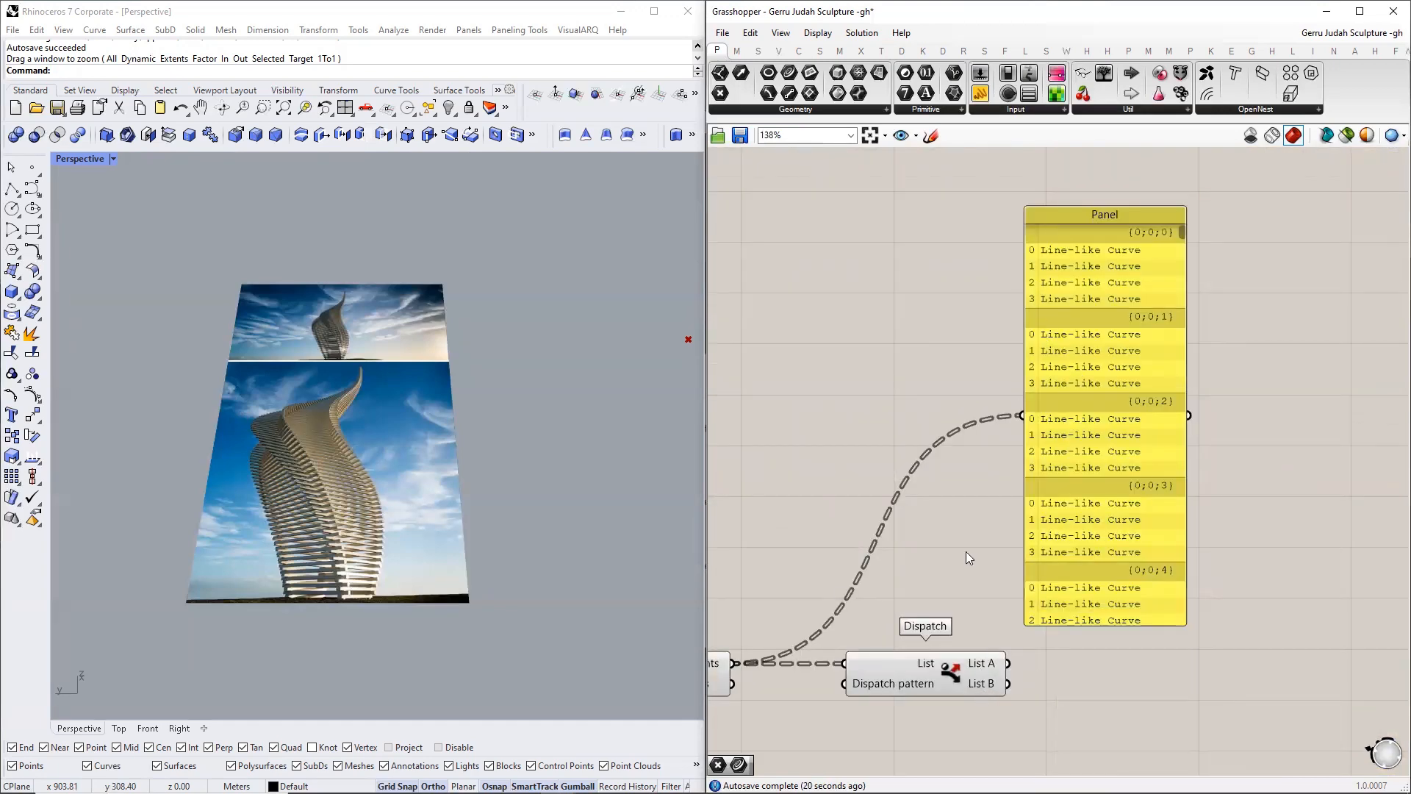
- Rewire the panel from Explode's Segments to Dispatch's List A output and reposition it
scroll(965, 552, down, 3)
drag(990, 453, 1105, 449)
drag(1069, 360, 1067, 382)
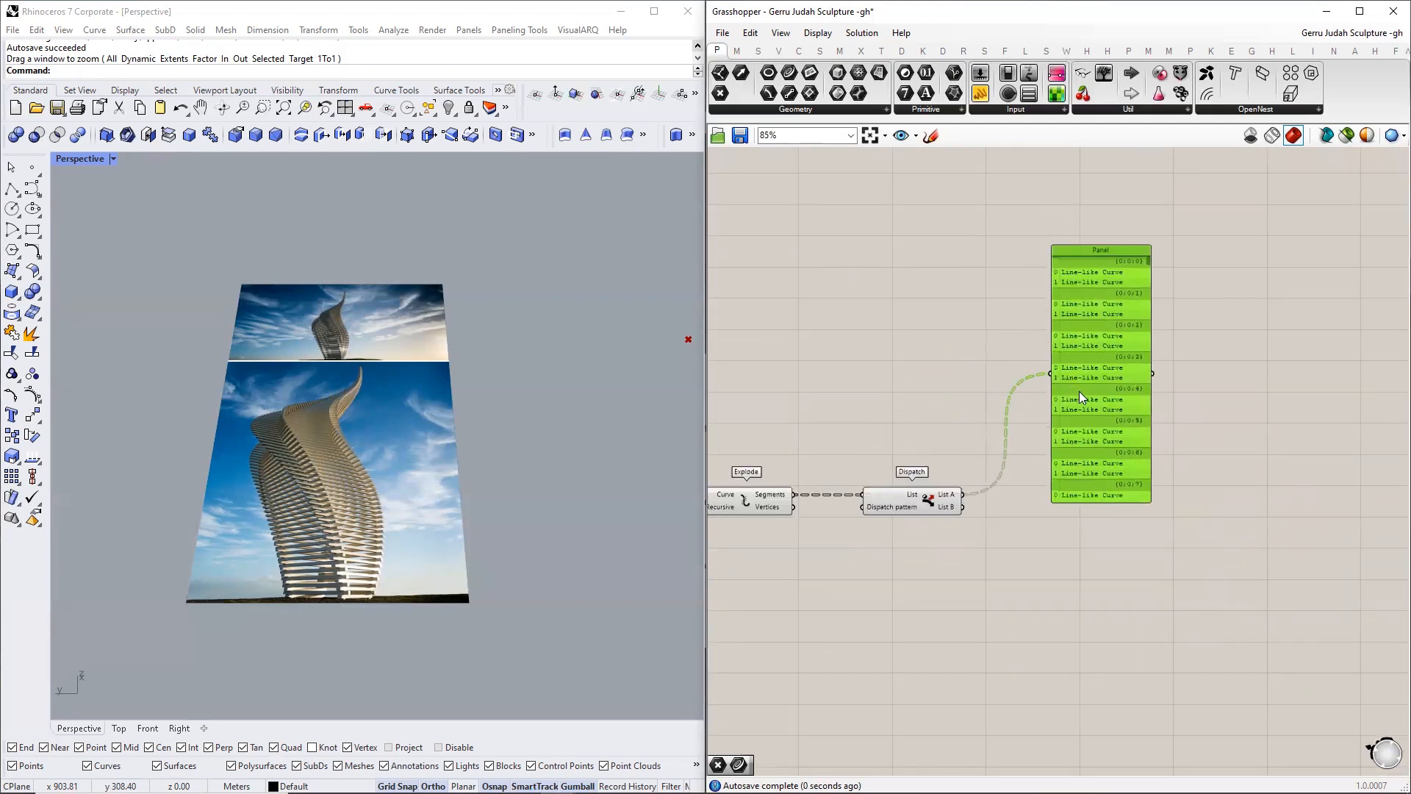
- Duplicate the List A panel, place the copy below it, and connect the copy to Dispatch's List B output
key(ctrl+c)
key(ctrl+v)
drag(1089, 436, 1090, 627)
scroll(977, 508, up, 3)
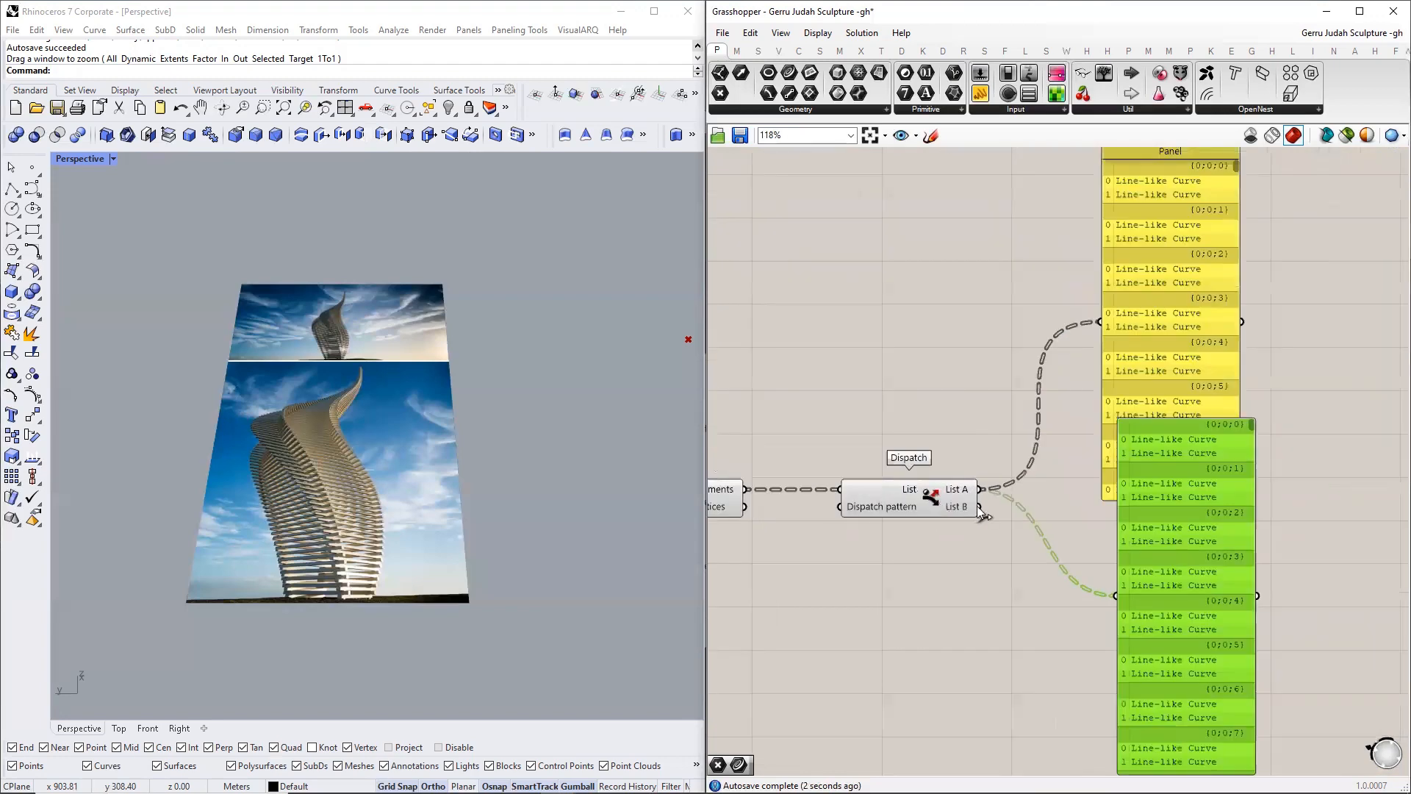
drag(979, 506, 1141, 588)
scroll(1132, 169, up, 3)
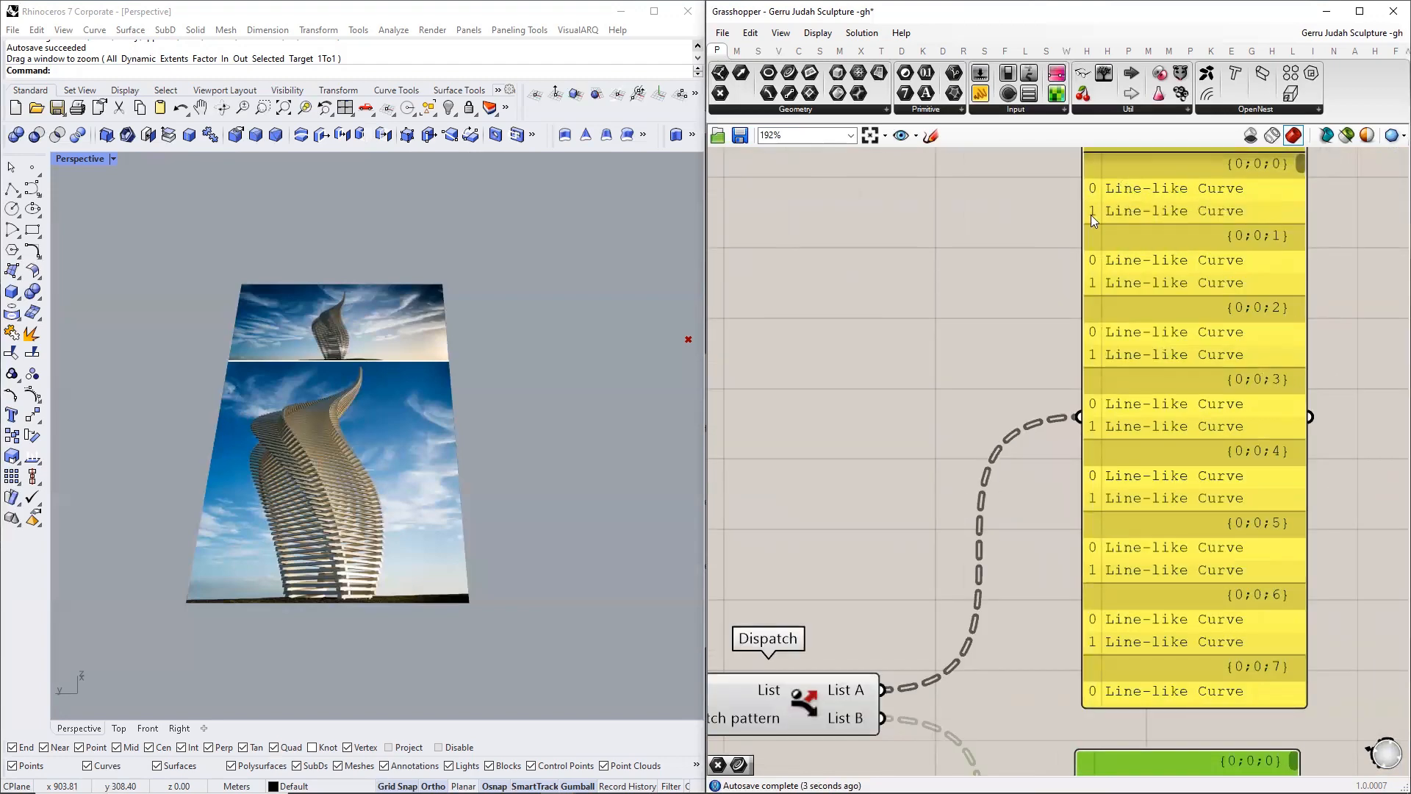
- Duplicate the List A panel again above Dispatch and feed the copy from Explode's Segments output for comparison
scroll(1090, 214, up, 5)
scroll(1080, 213, down, 5)
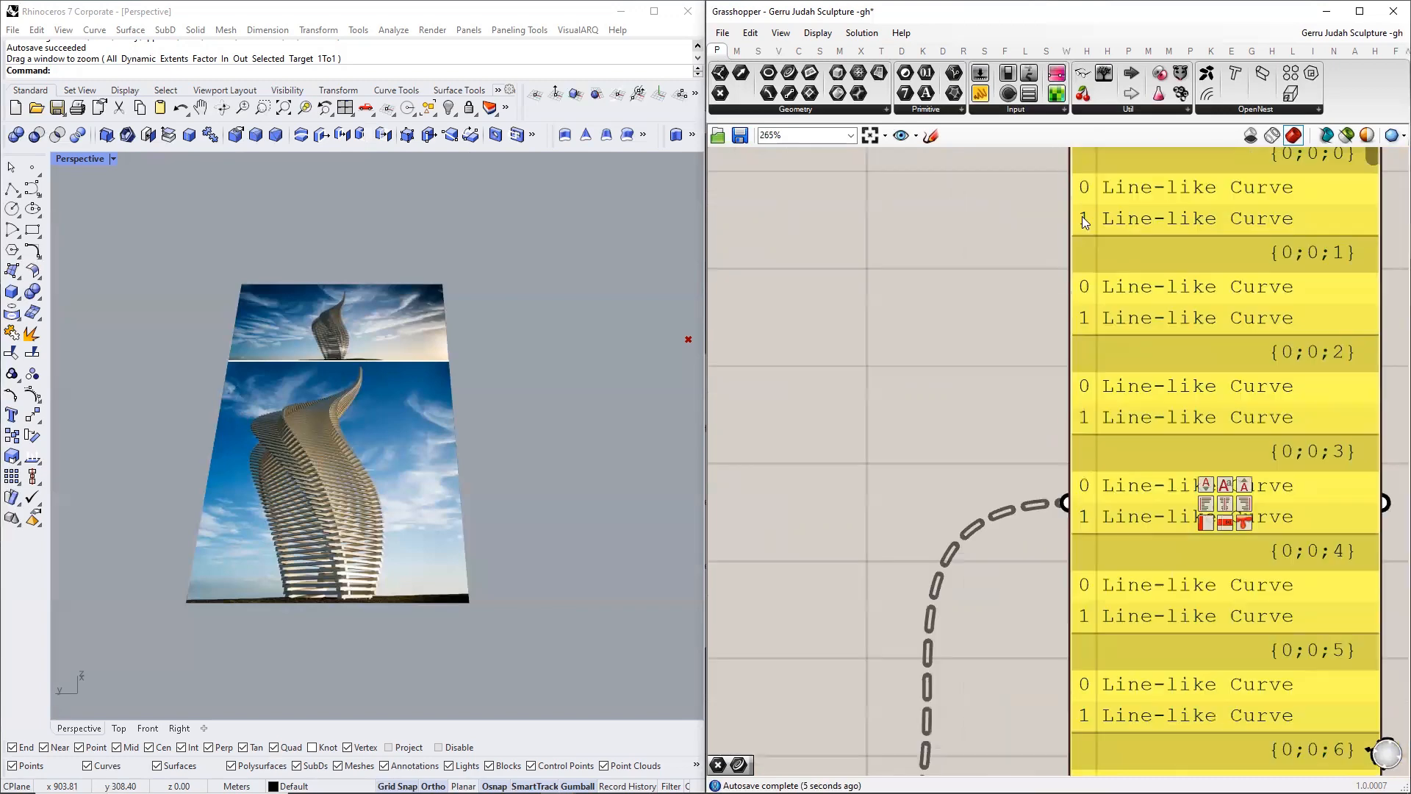
click(1136, 286)
alt+drag(1167, 322, 892, 286)
right_drag(852, 450, 1004, 438)
drag(807, 551, 954, 314)
right_drag(964, 153, 934, 291)
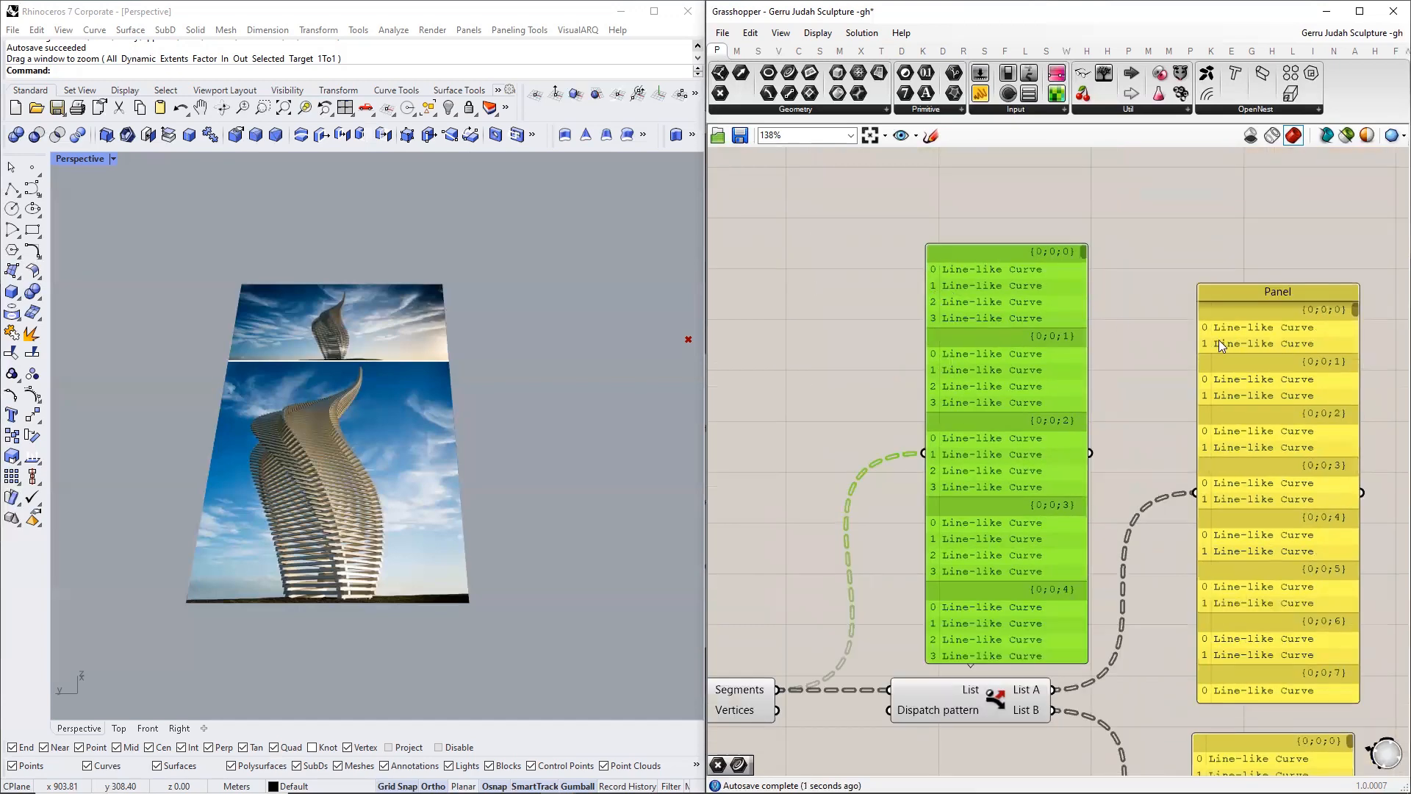
scroll(1011, 330, down, 2)
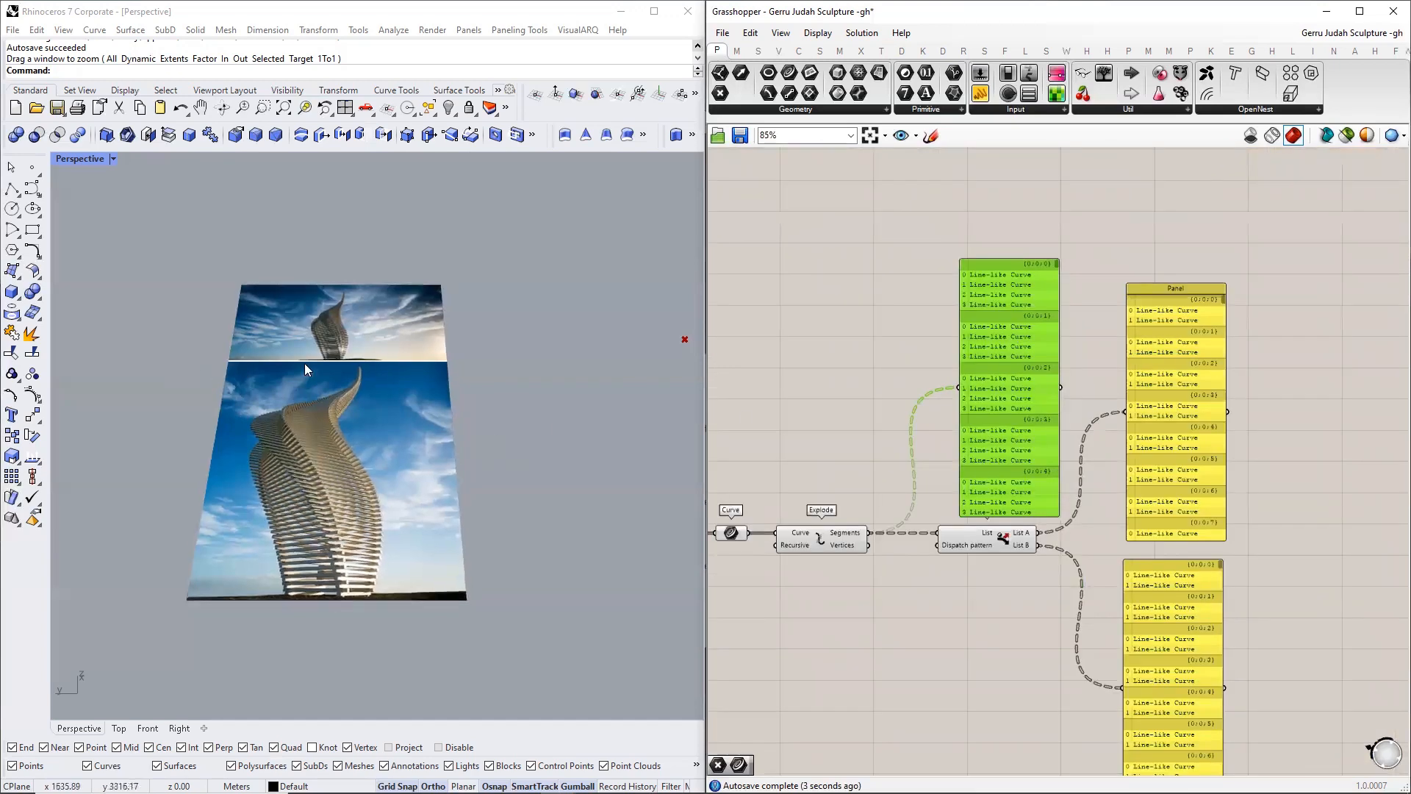
- Turn off the viewport preview of Explode and the geometry components upstream of it
scroll(304, 364, down, 3)
scroll(254, 403, down, 5)
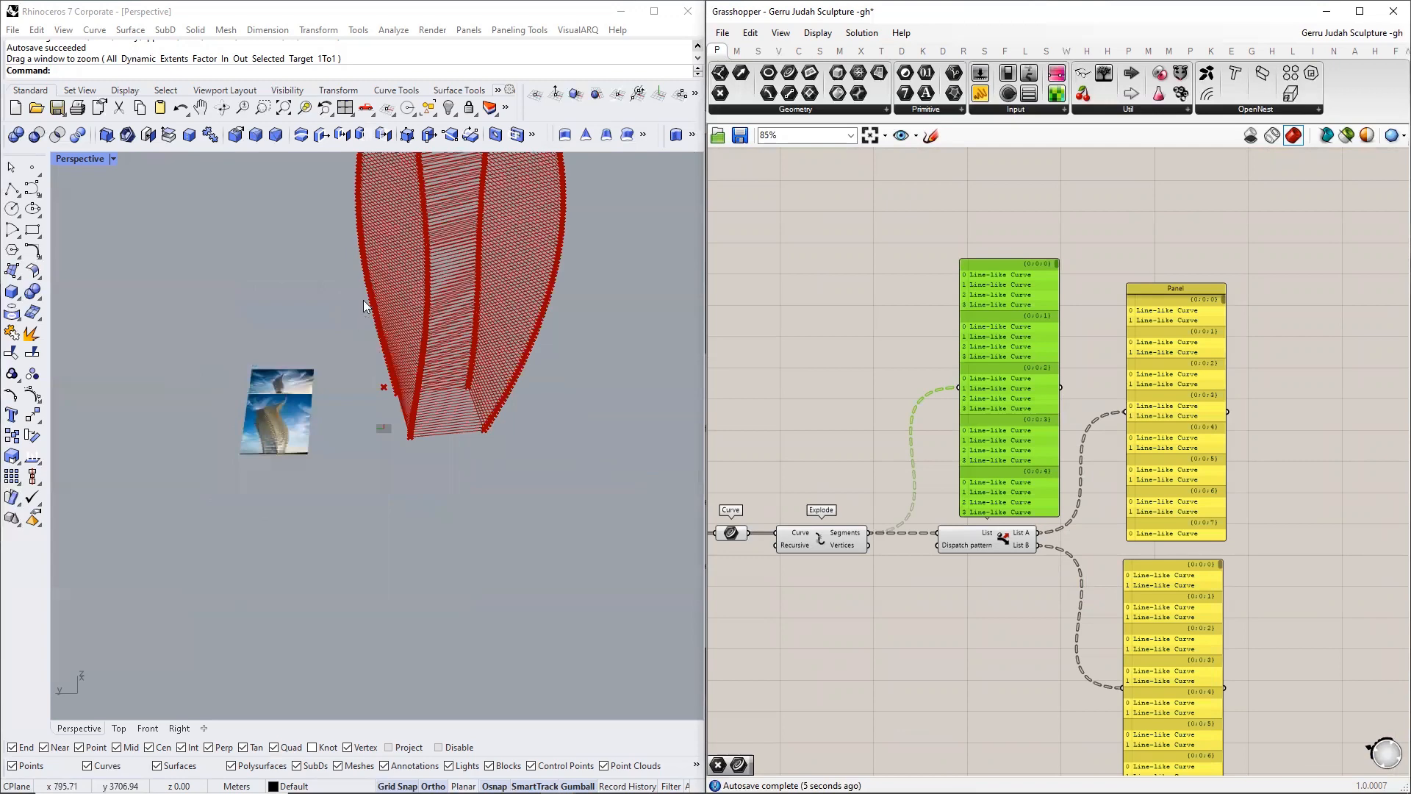
scroll(375, 287, down, 7)
right_drag(407, 367, 409, 337)
scroll(409, 336, up, 5)
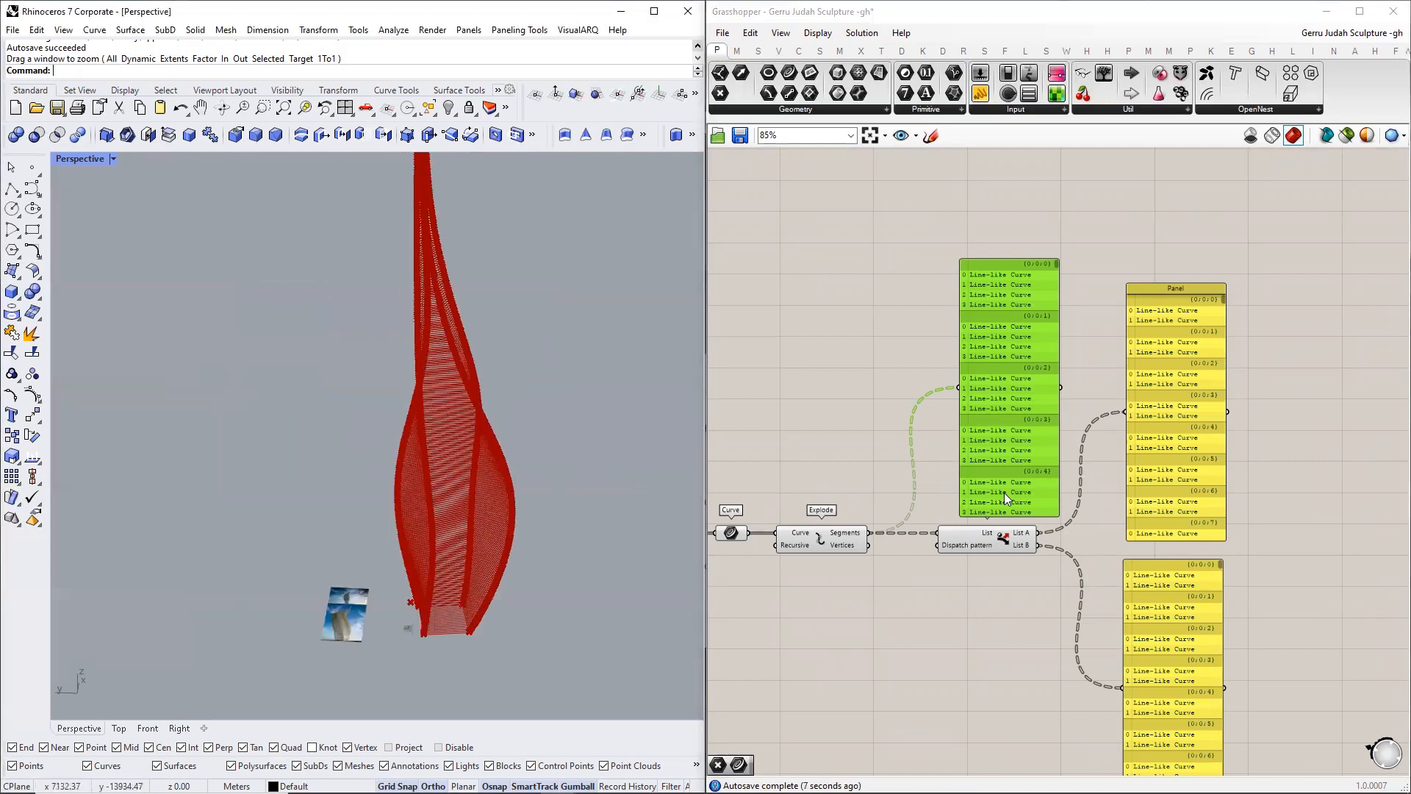
scroll(1132, 449, down, 4)
click(1018, 458)
middle_click(1017, 457)
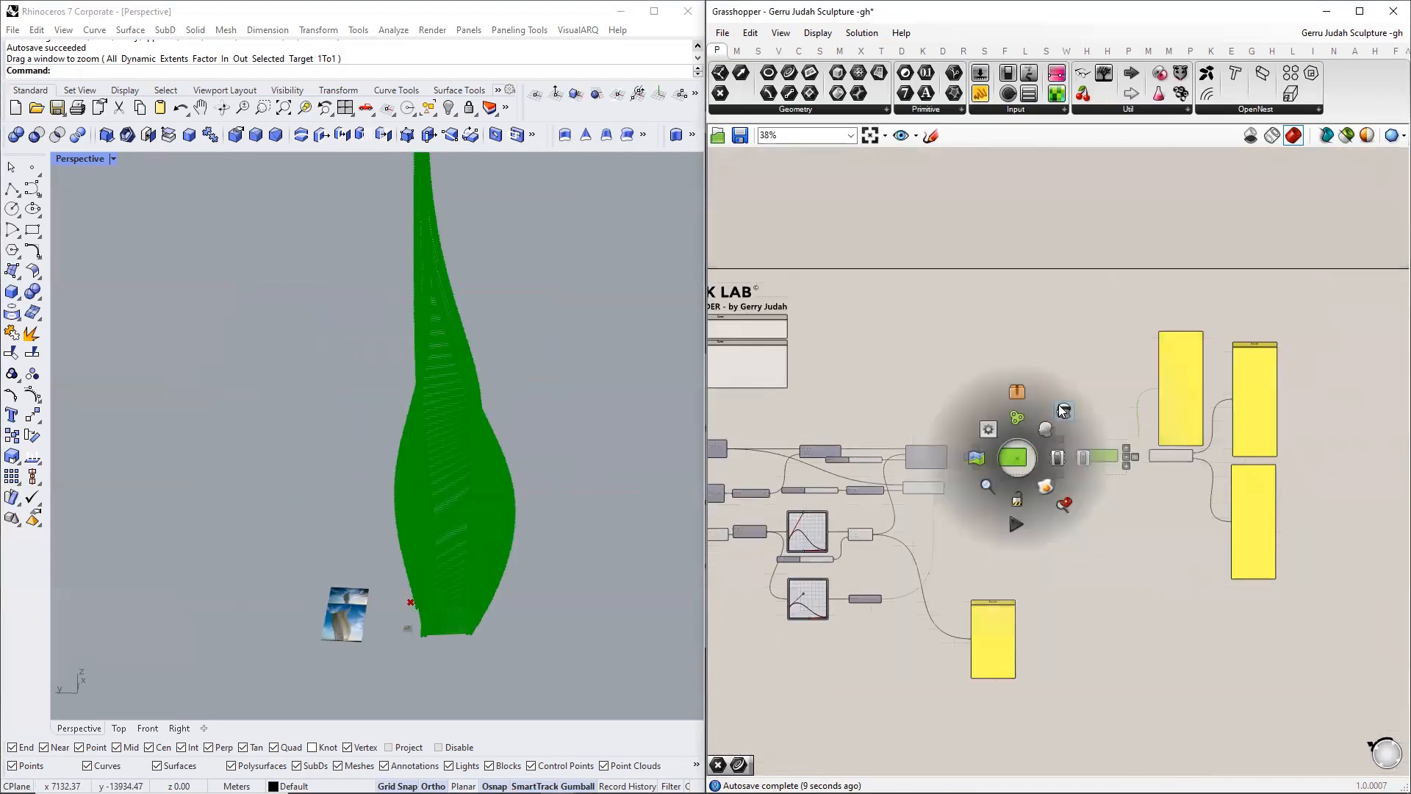
click(1064, 410)
click(1059, 472)
drag(1005, 508, 905, 426)
middle_click(989, 394)
click(1038, 347)
- Move the List A panel farther away from Dispatch and add a Curve parameter connected to List A
scroll(926, 416, up, 5)
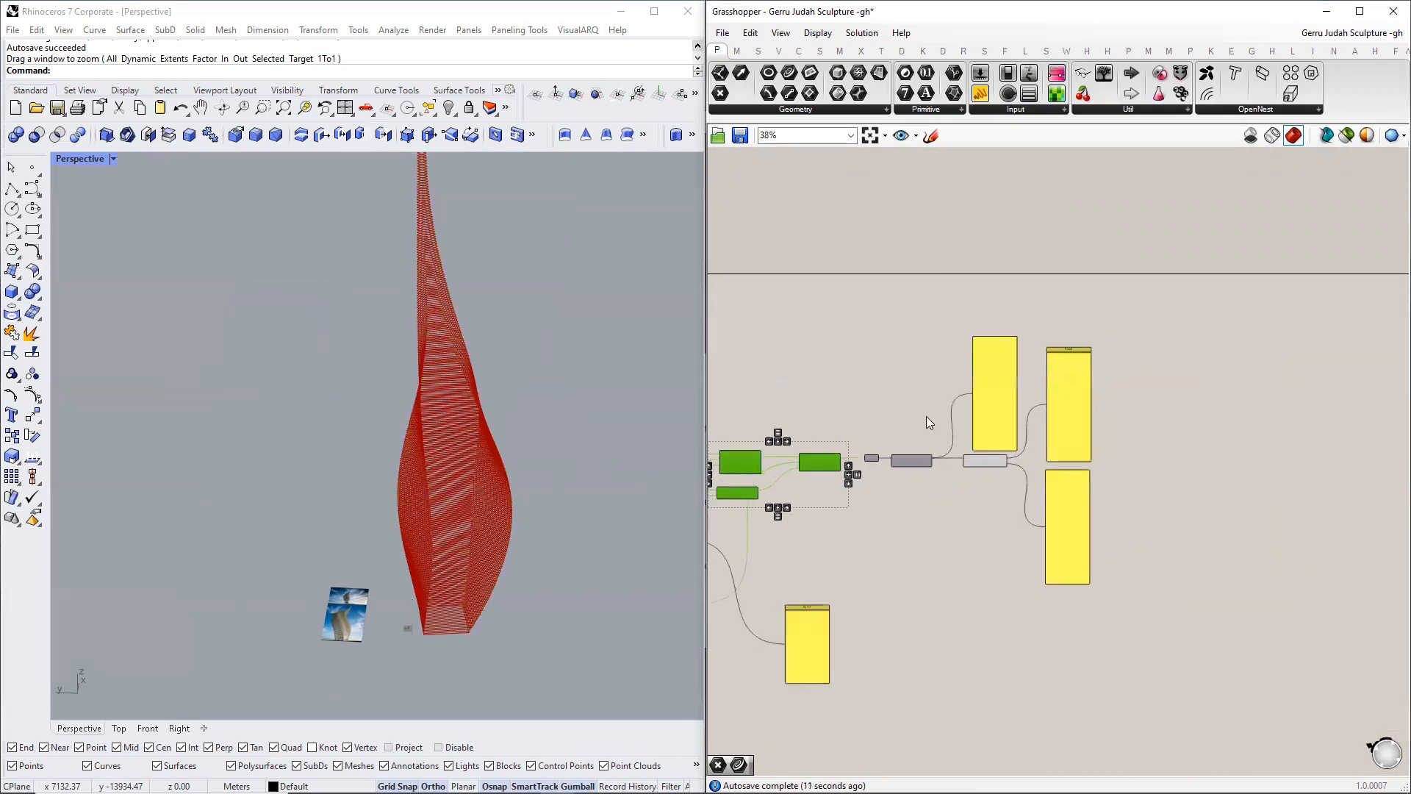
right_drag(992, 400, 980, 405)
drag(1044, 375, 1199, 322)
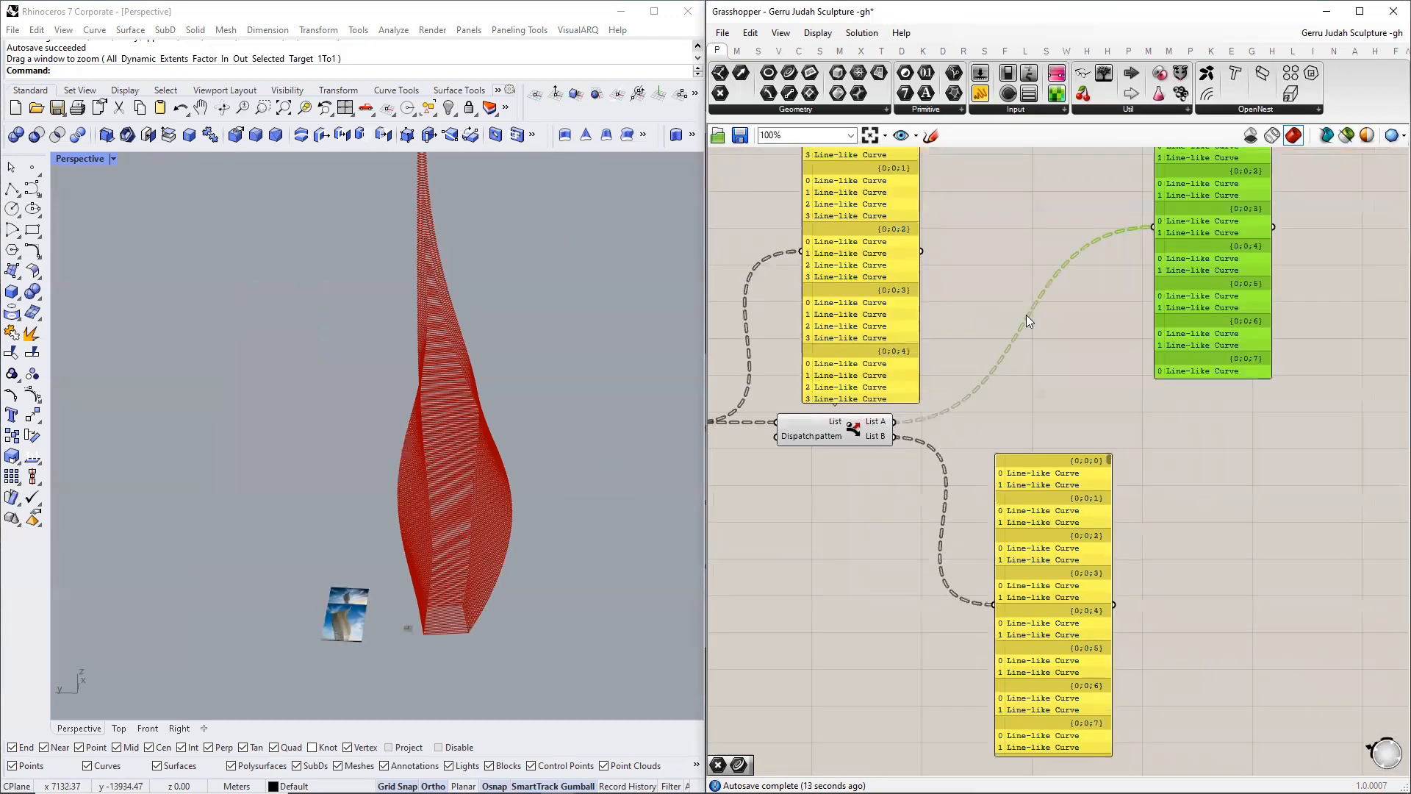
click(802, 110)
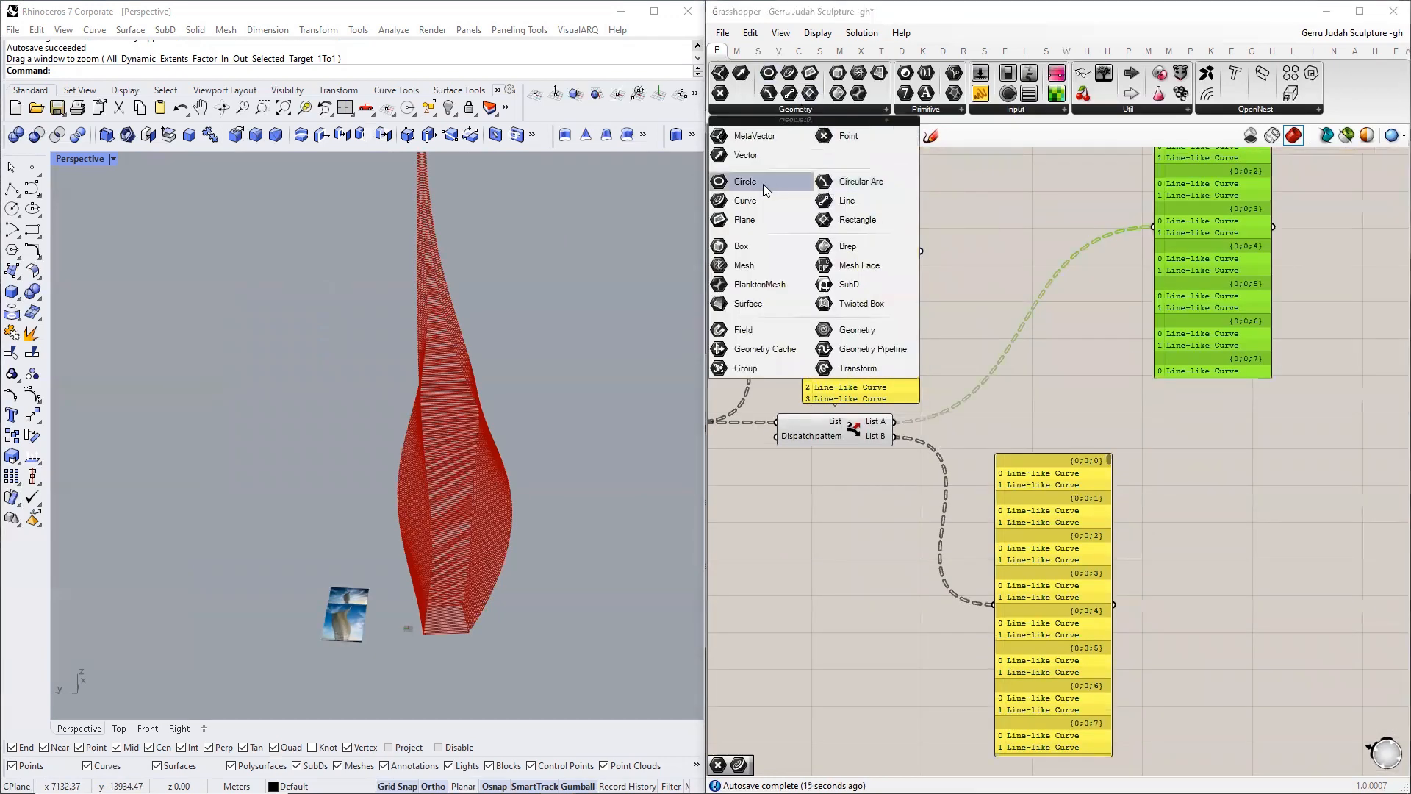
click(746, 200)
click(1002, 411)
scroll(912, 425, up, 2)
scroll(909, 421, up, 1)
drag(919, 422, 1074, 421)
- Turn off the Dispatch component's preview to isolate the Curve parameter's geometry
right_drag(389, 531, 519, 550)
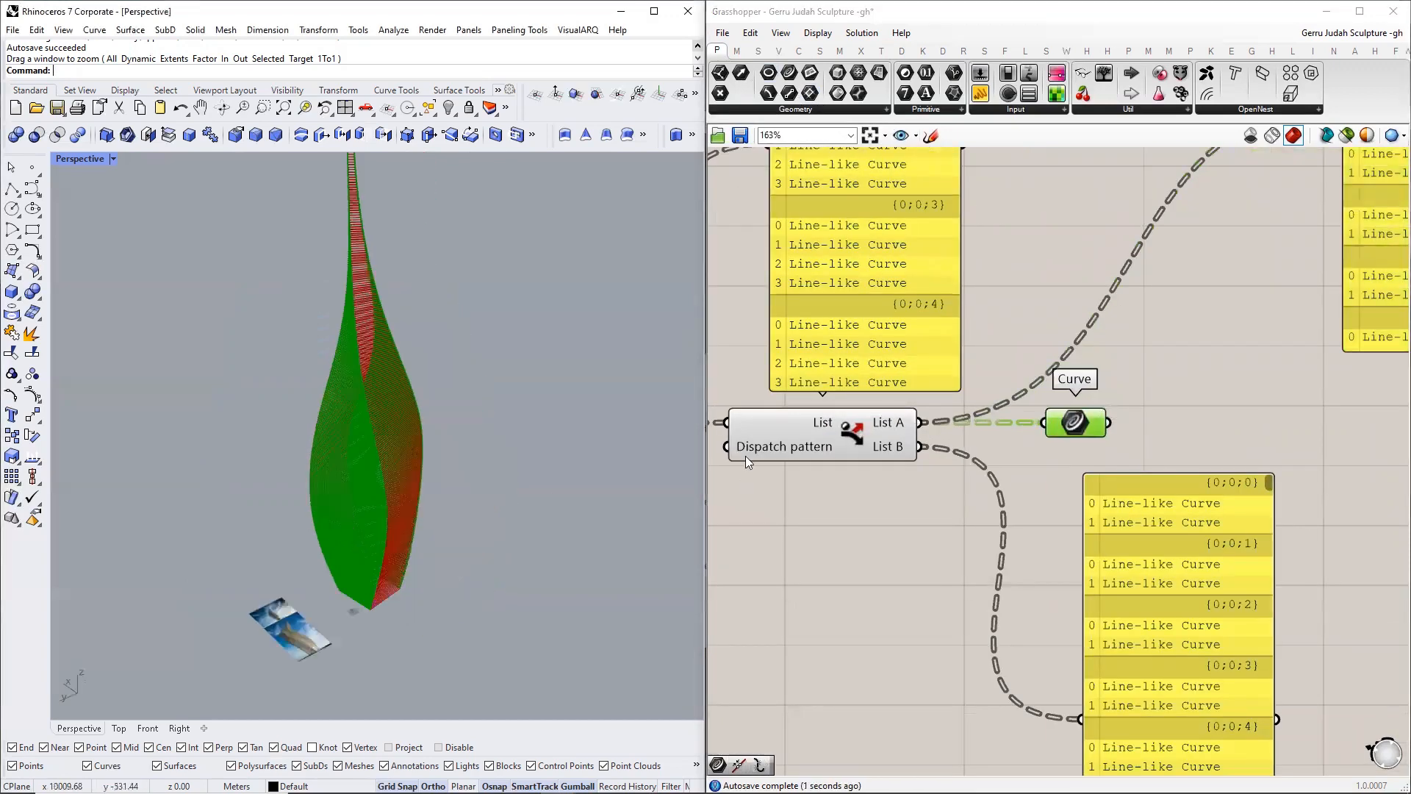
click(853, 433)
middle_click(851, 433)
click(904, 385)
click(755, 568)
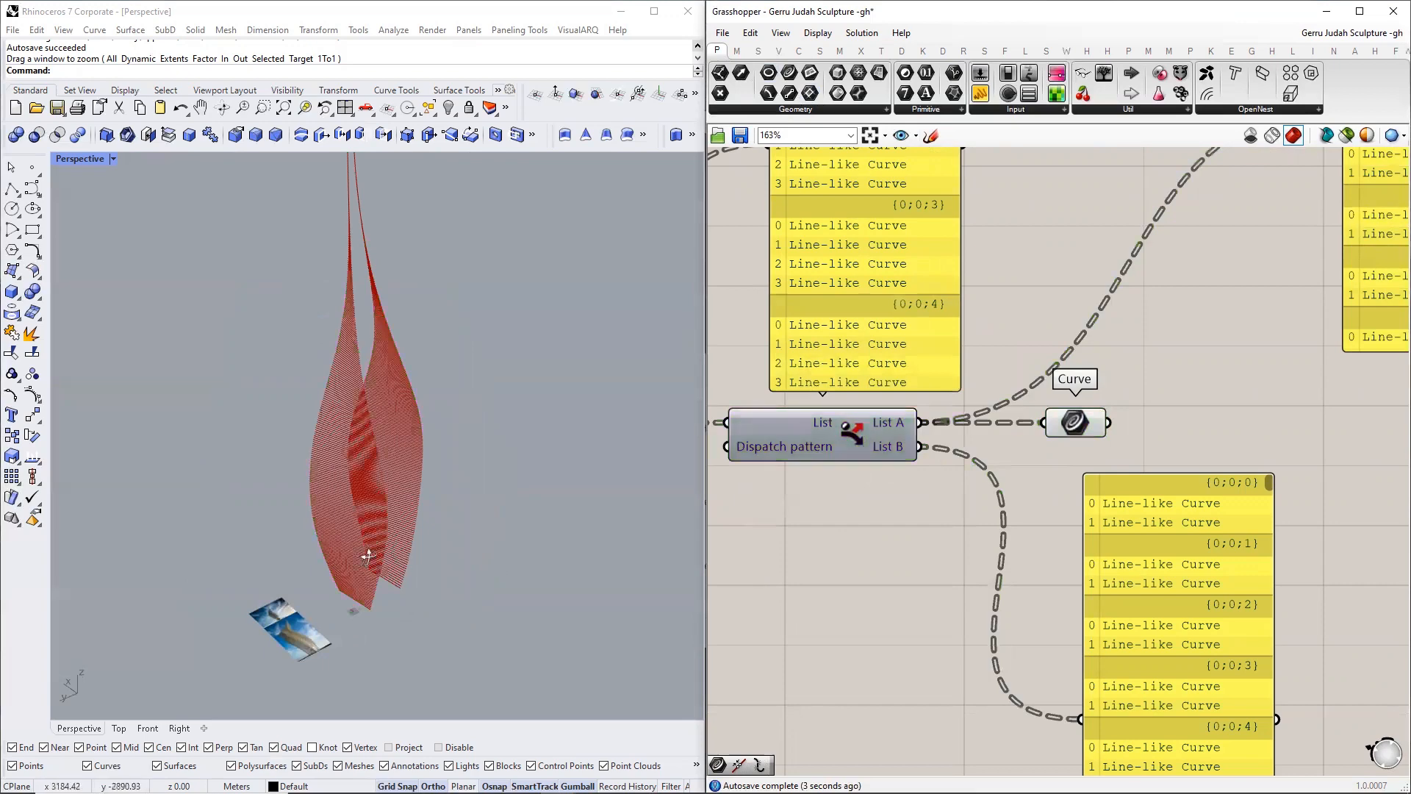
- Inspect the List A curves, rewire the Curve parameter to Dispatch's List B output, and highlight its curves
right_drag(366, 556, 313, 600)
scroll(313, 600, up, 7)
key(ctrl+w)
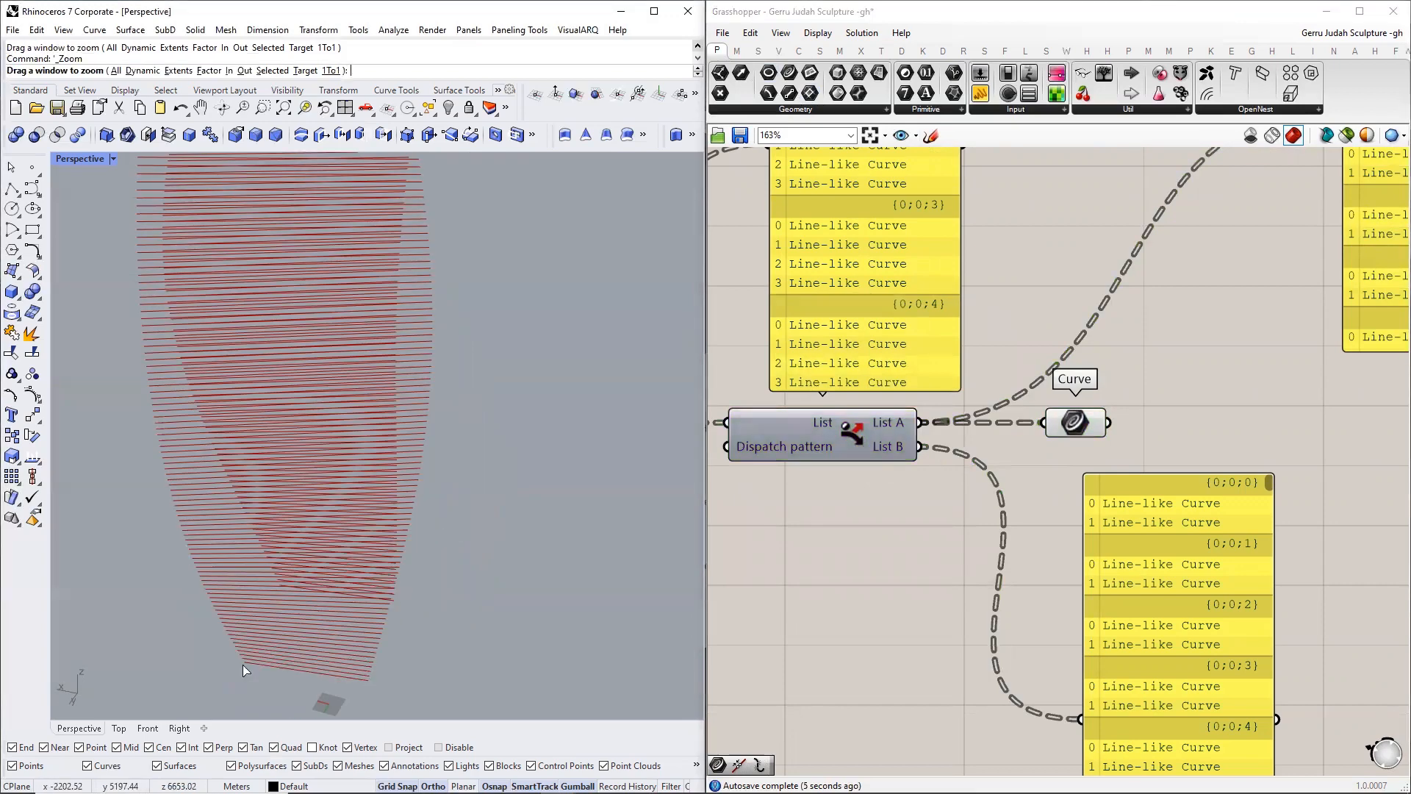
right_drag(374, 669, 485, 666)
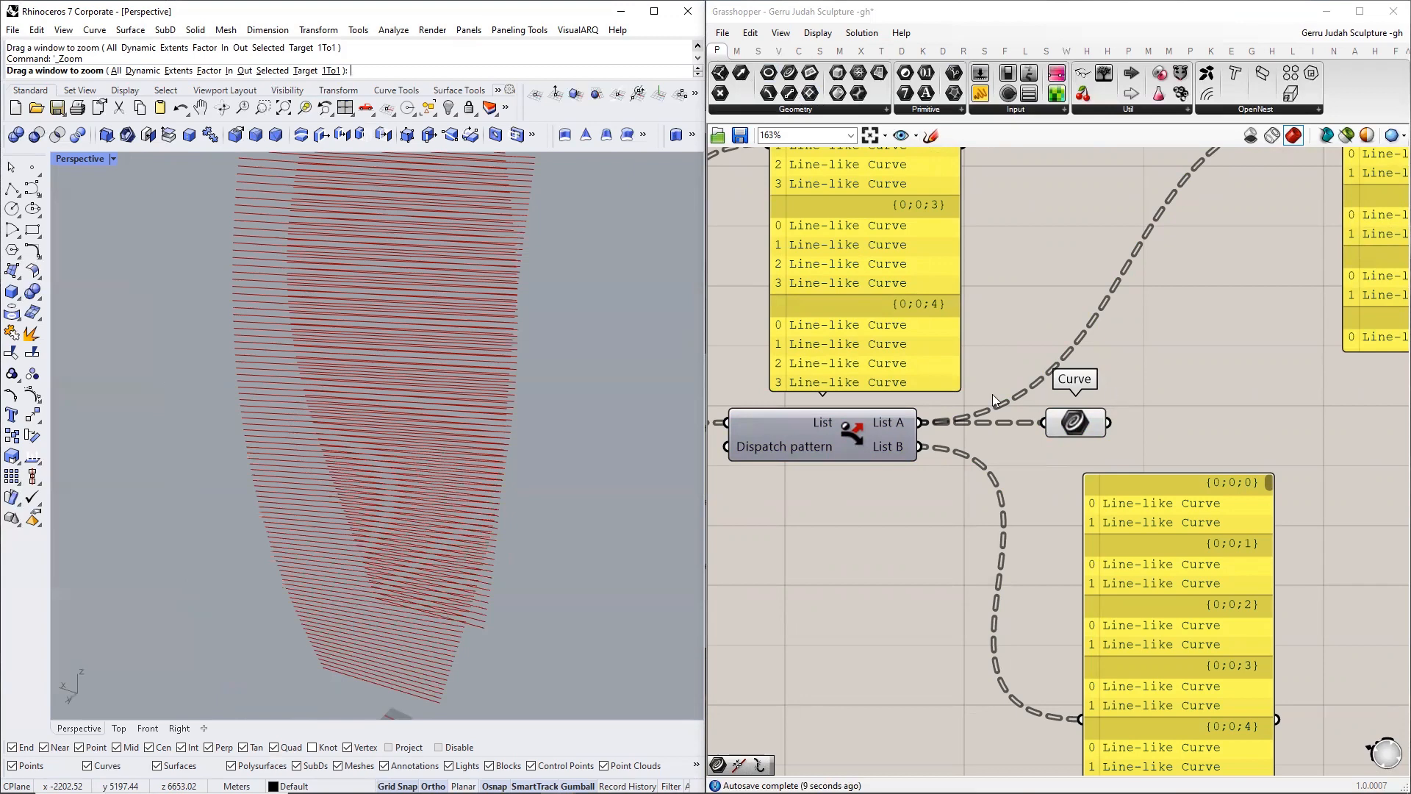
drag(910, 448, 1045, 422)
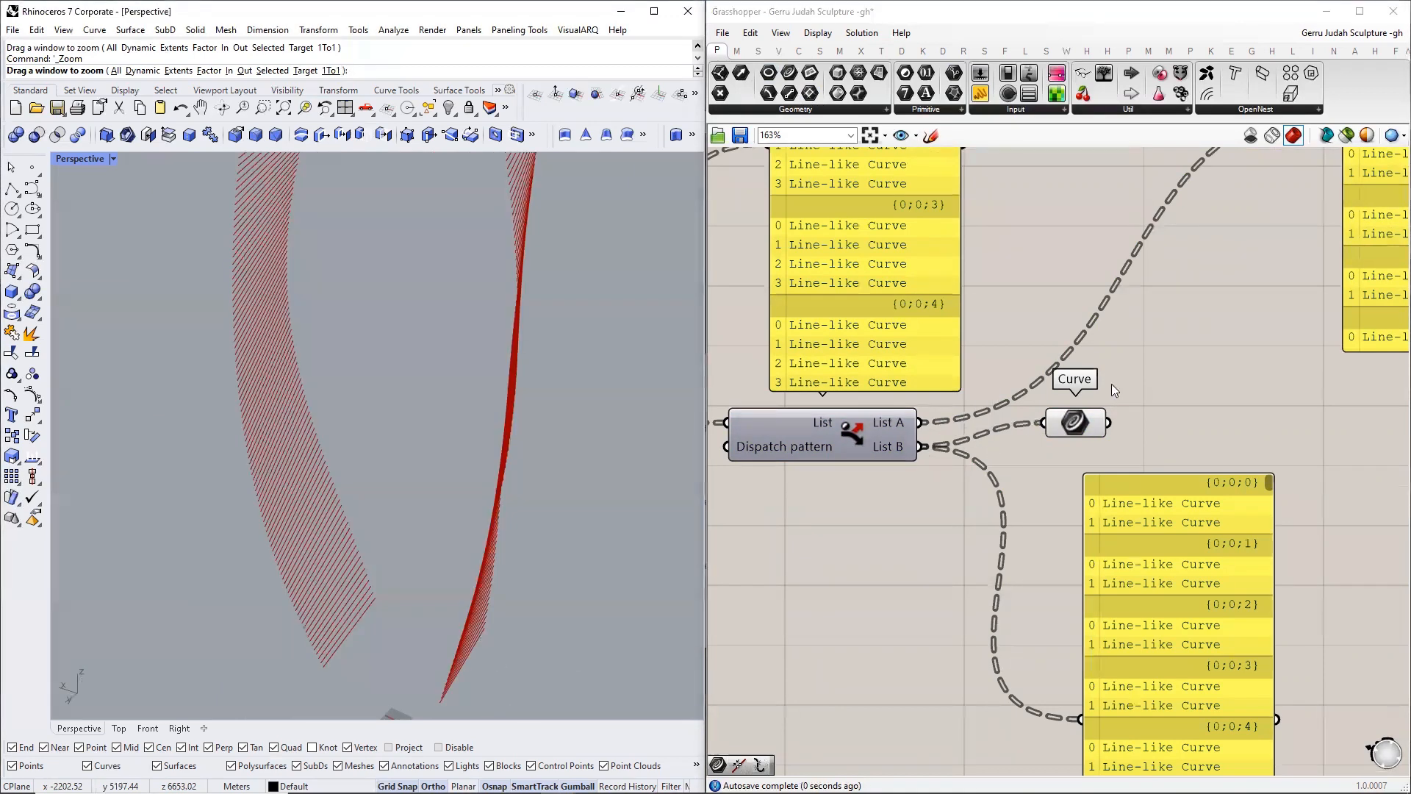
right_drag(1001, 364, 947, 345)
scroll(947, 346, down, 3)
click(877, 374)
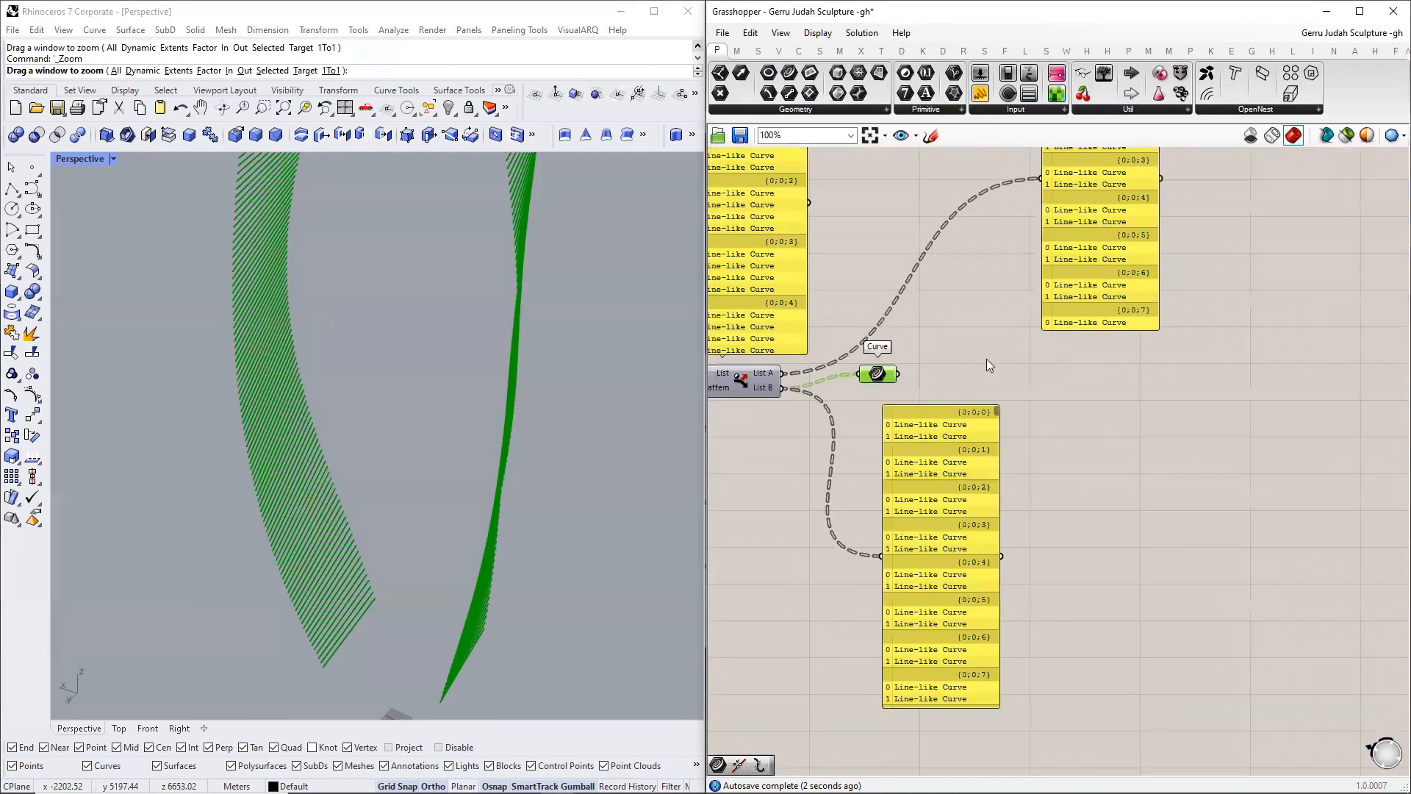
- Compare the branch contents of the List A and List B panels
right_drag(760, 367, 989, 357)
scroll(988, 356, up, 4)
scroll(927, 351, down, 5)
right_drag(1008, 471, 860, 691)
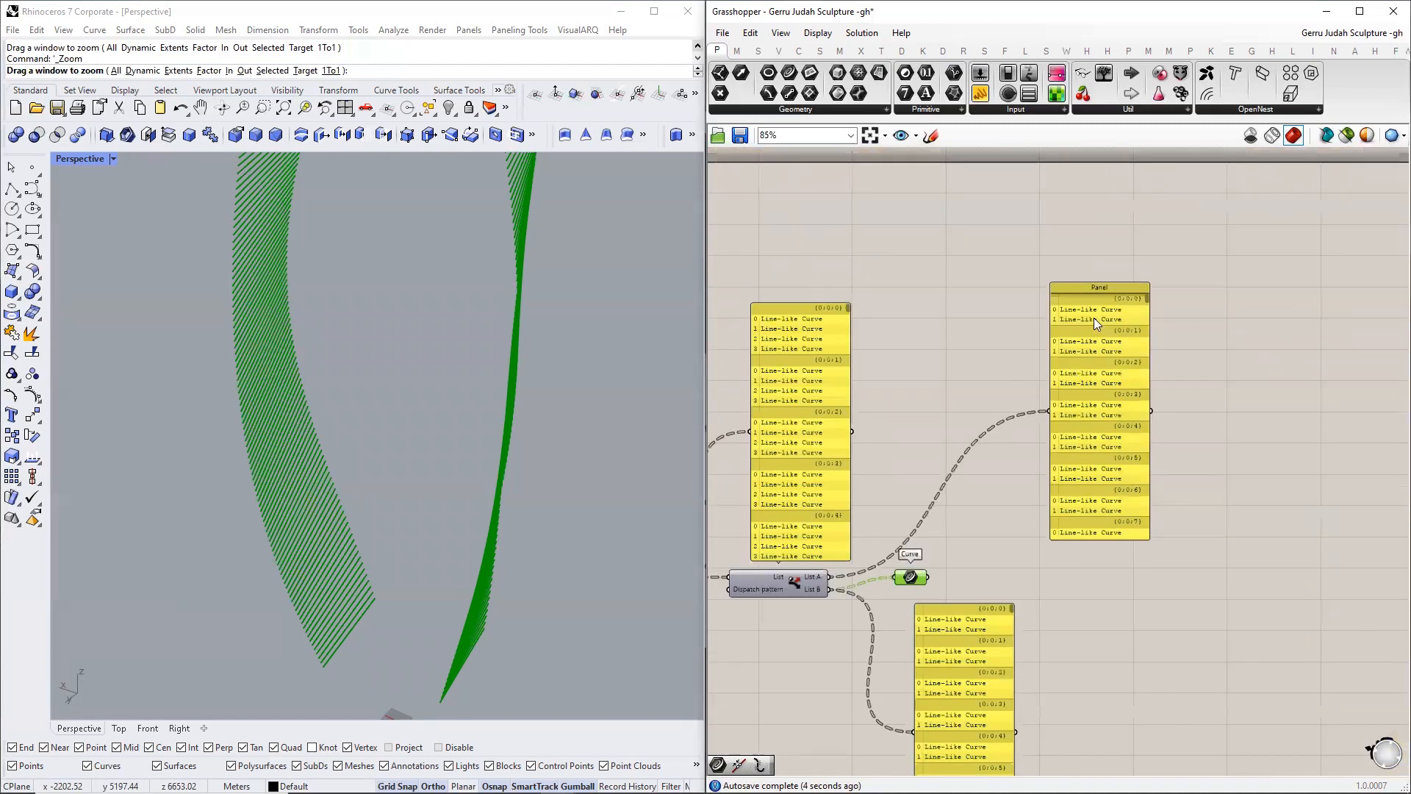
scroll(1094, 318, up, 3)
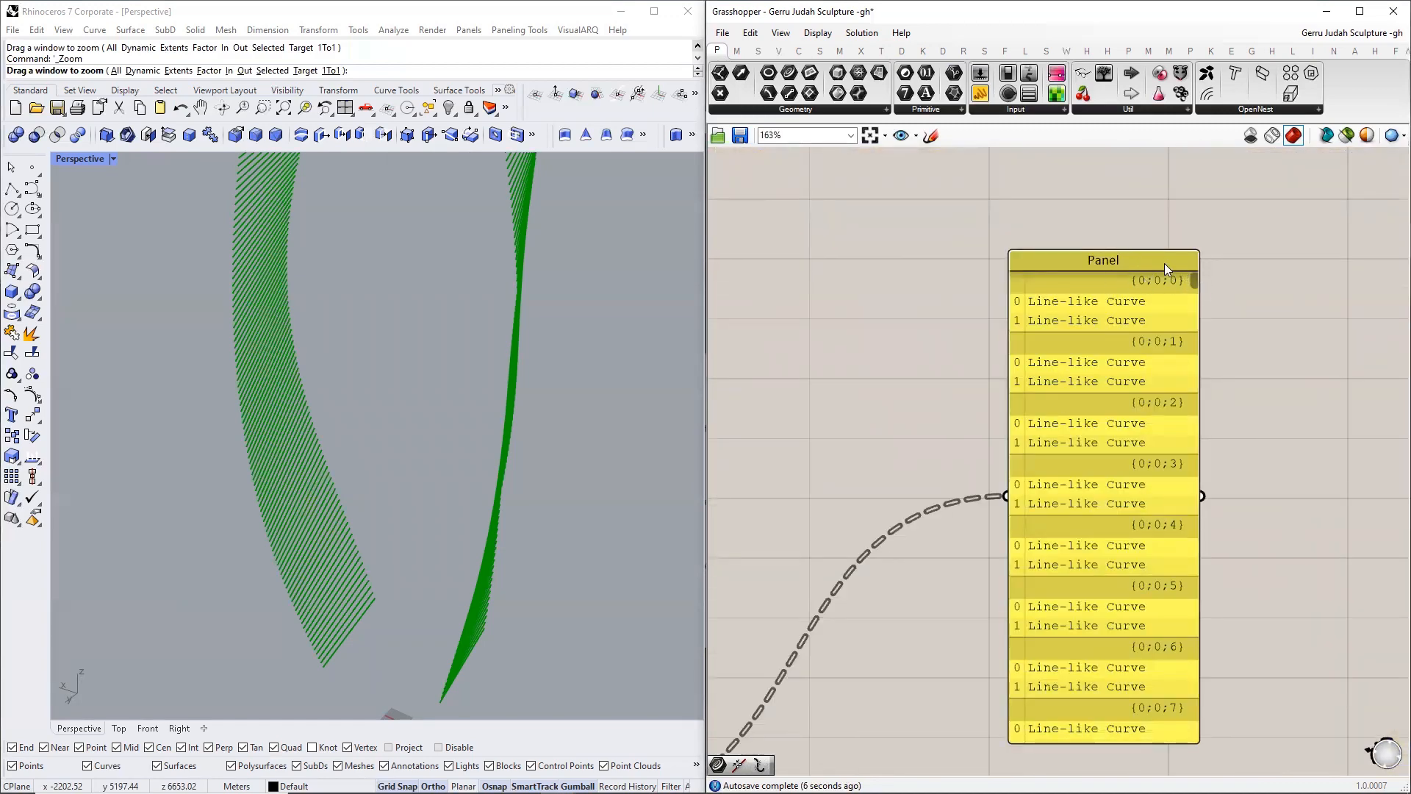
scroll(1073, 247, down, 8)
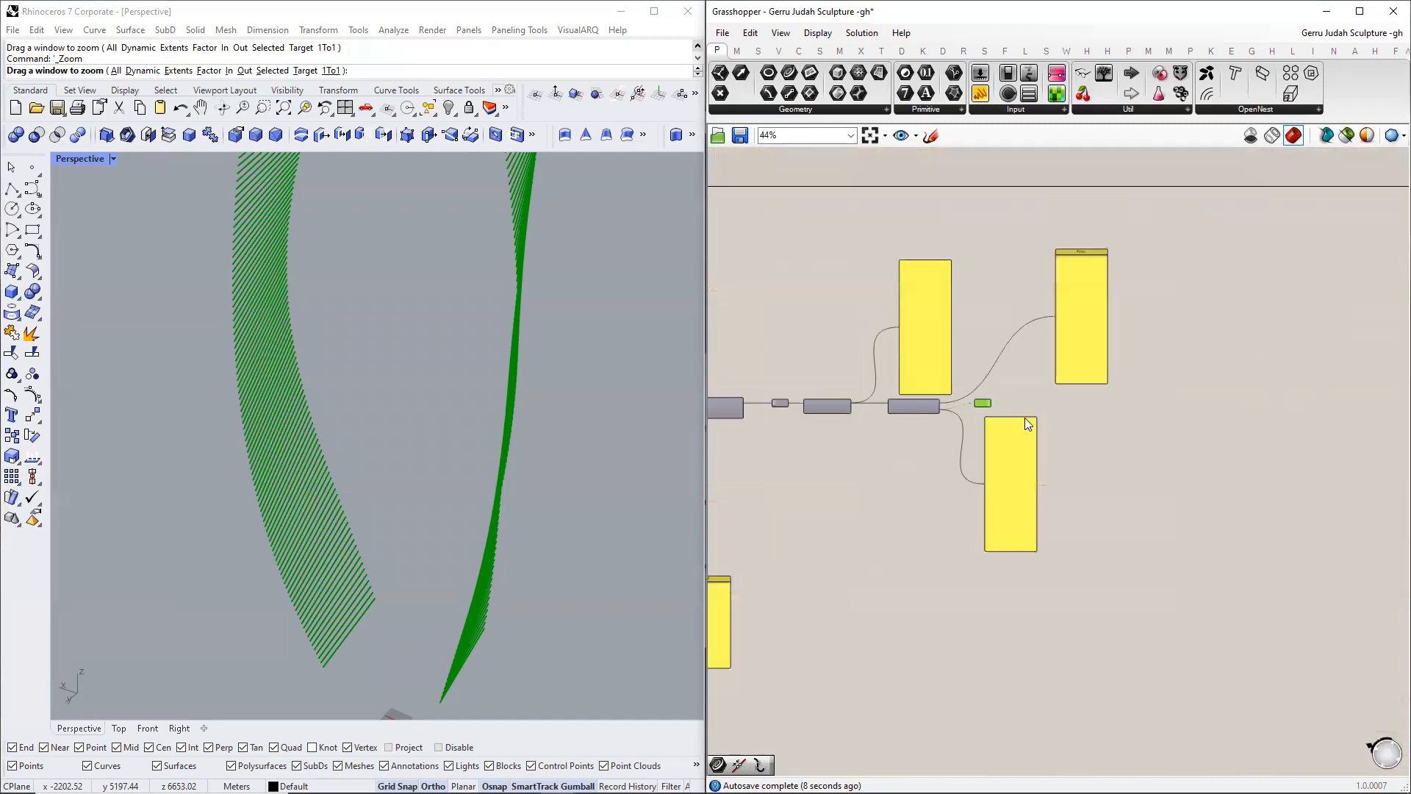
scroll(1029, 429, up, 6)
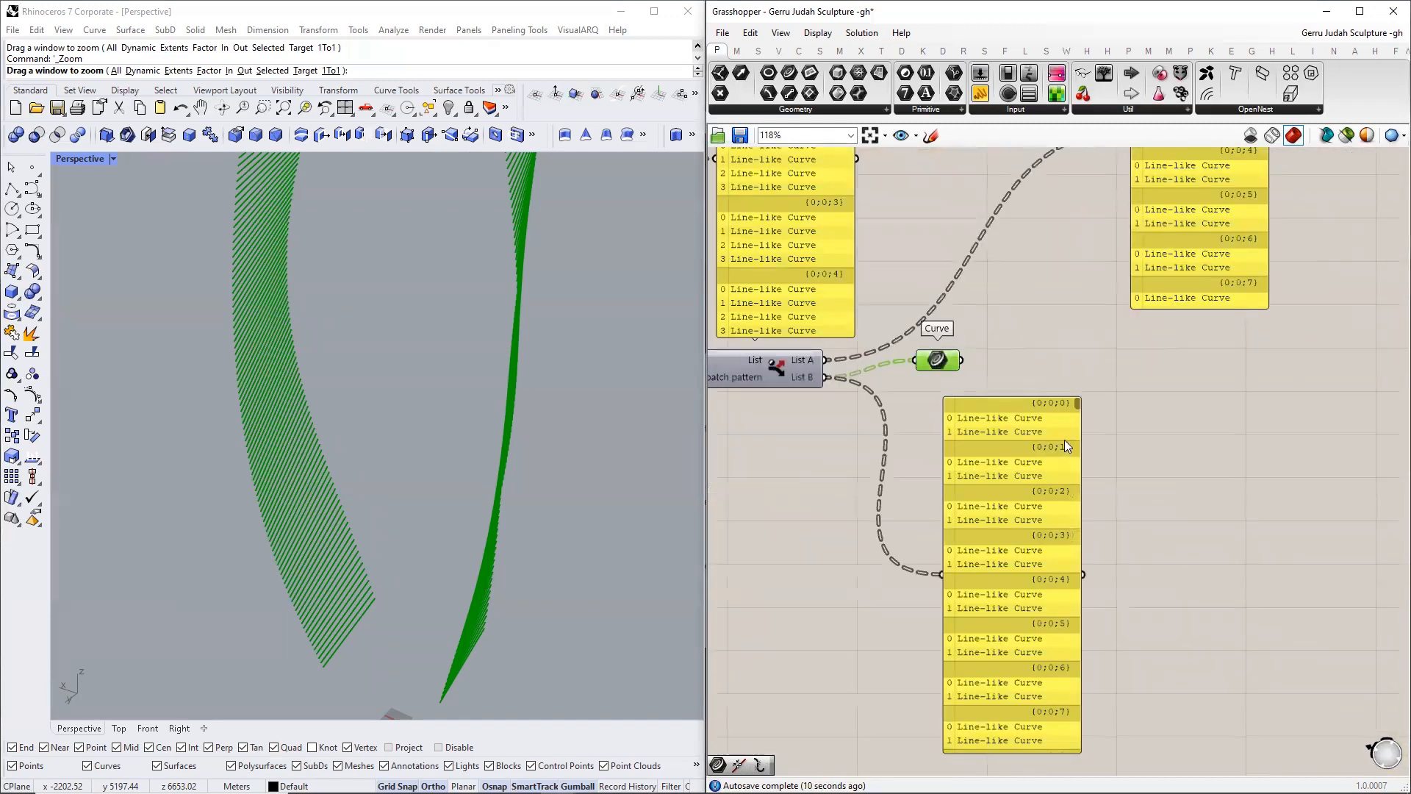
- Examine how the branch paths are numbered in Dispatch's List A and List B panels
right_drag(1155, 486, 1064, 775)
right_drag(983, 580, 976, 386)
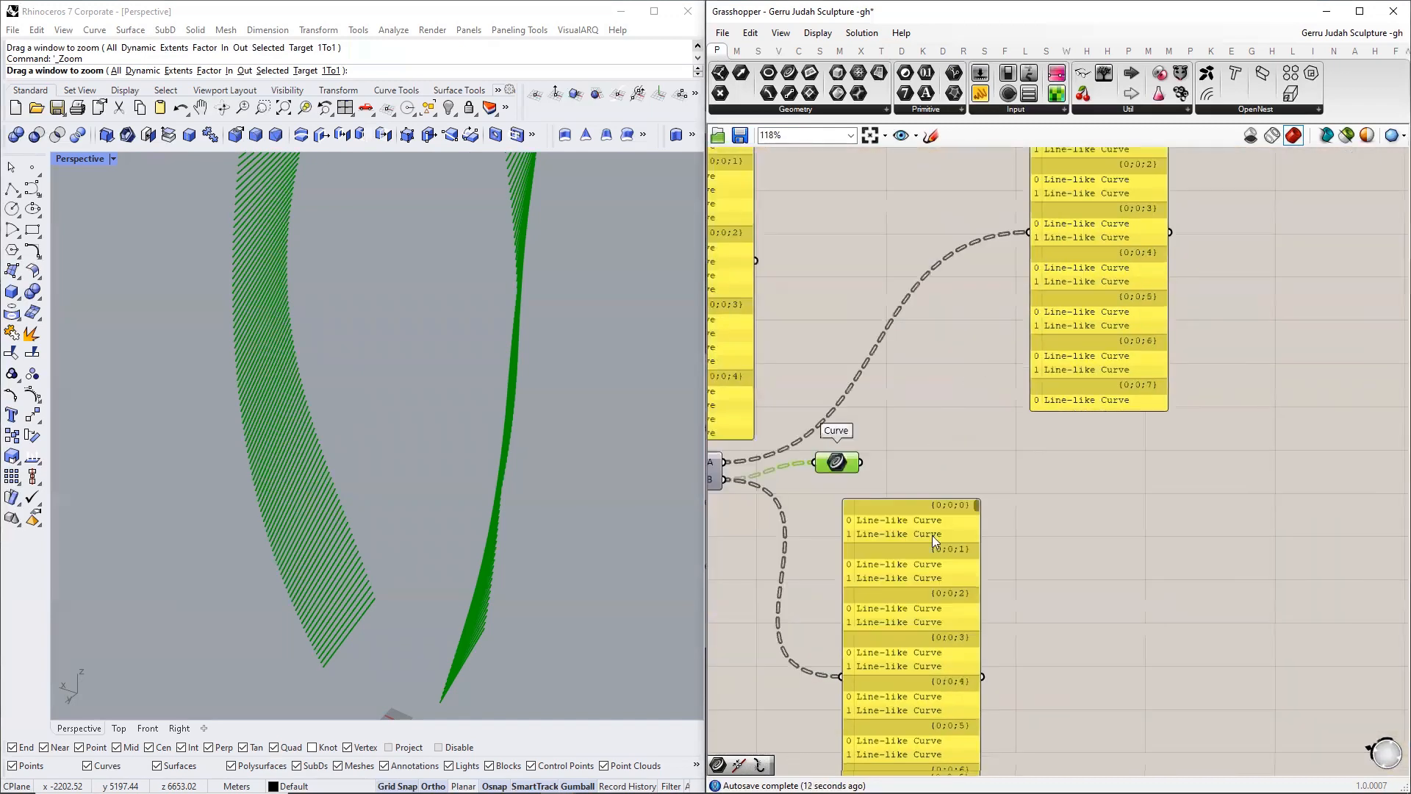
scroll(923, 596, up, 4)
scroll(991, 503, down, 4)
scroll(1116, 277, up, 3)
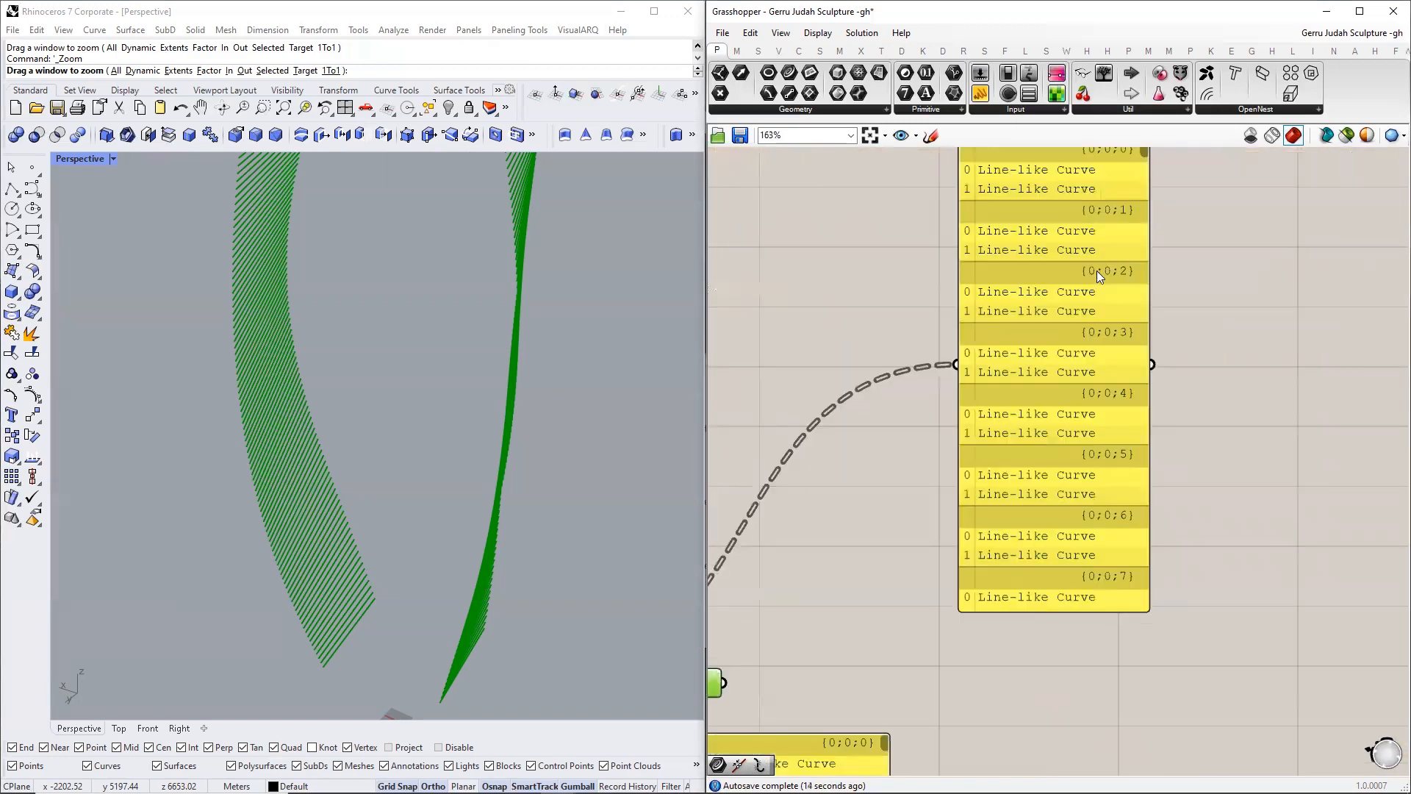
scroll(988, 512, down, 4)
scroll(992, 564, up, 3)
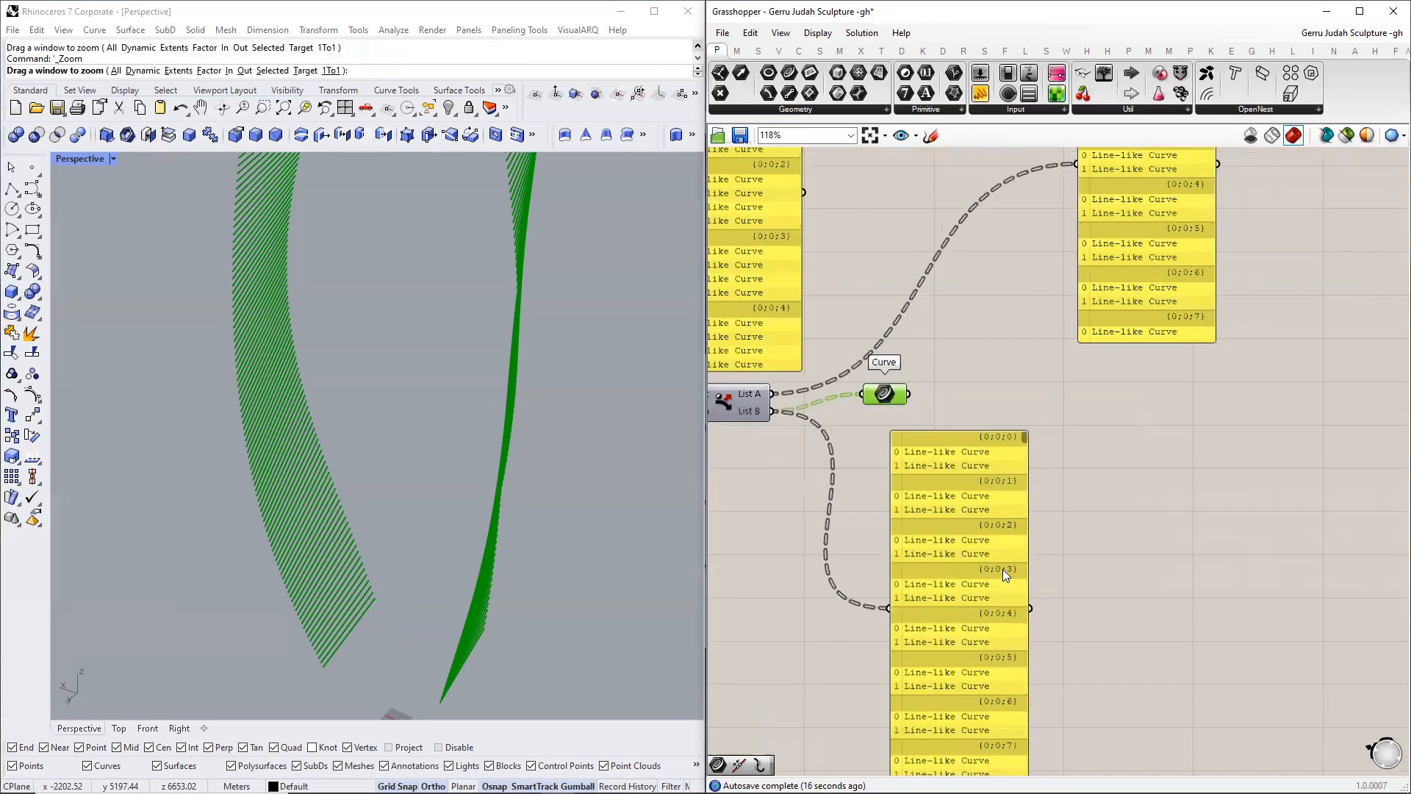
scroll(995, 444, down, 3)
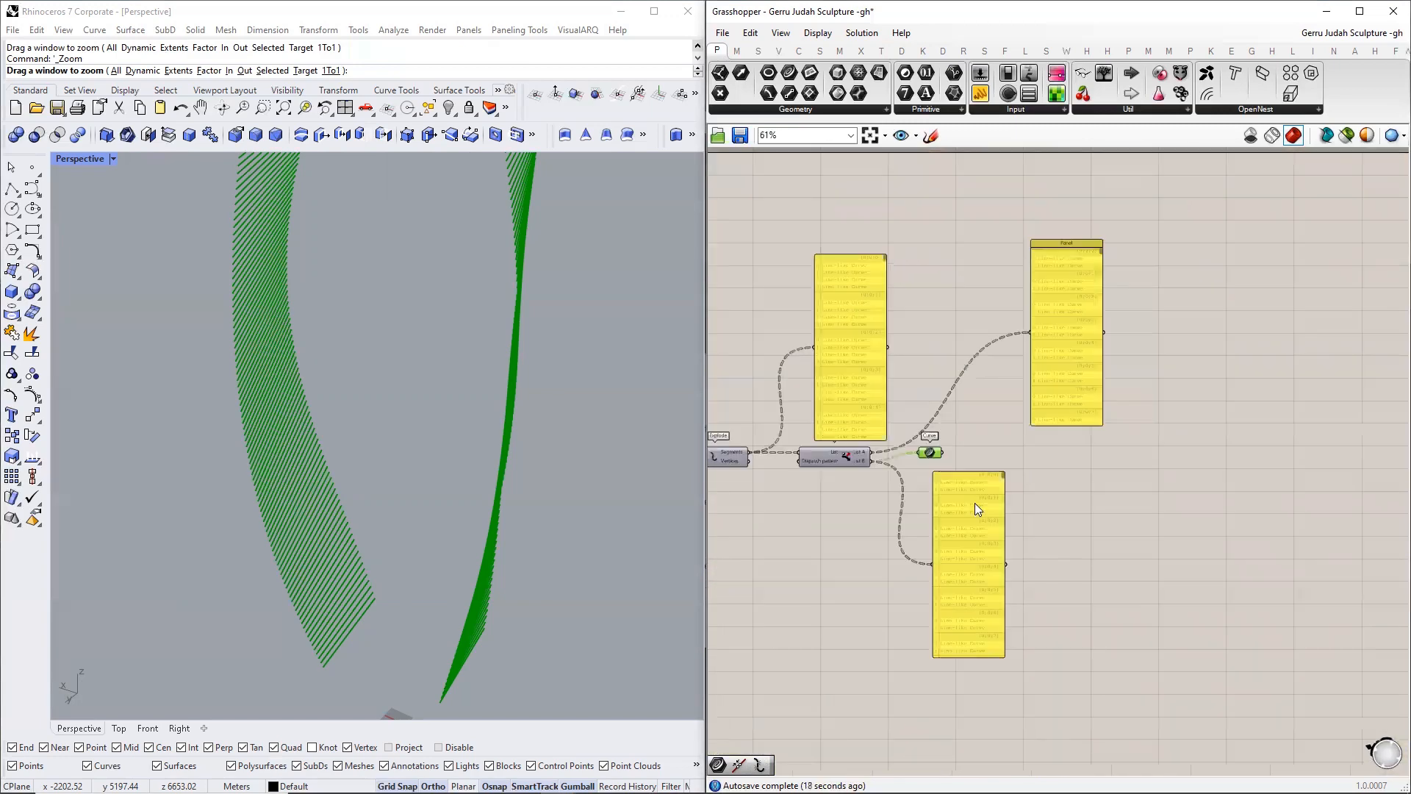
- Move the List B panel and the Curve parameter farther away from Dispatch to free up space
drag(975, 503, 1016, 571)
scroll(941, 452, up, 3)
drag(939, 448, 878, 516)
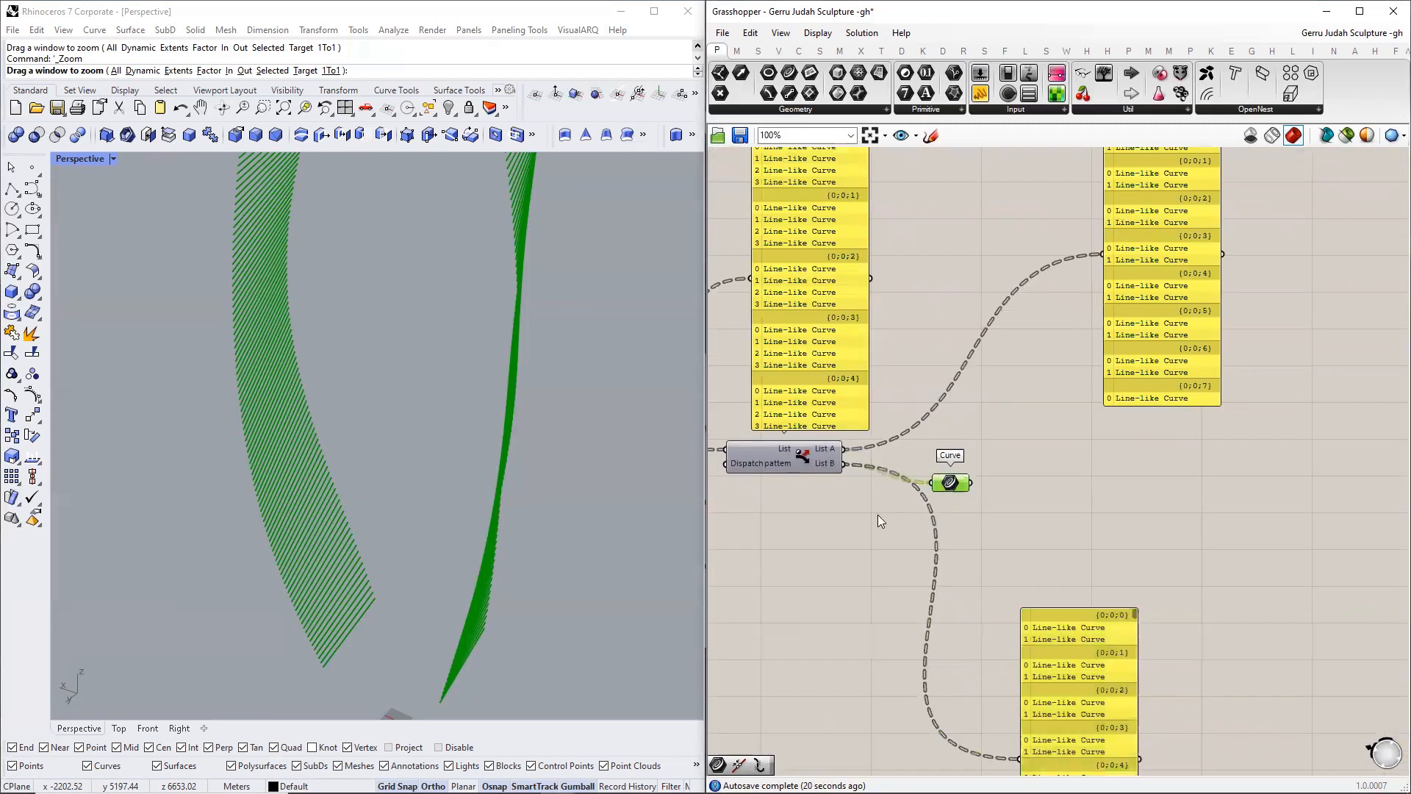
right_drag(872, 495, 1039, 535)
drag(1020, 521, 1126, 501)
- Duplicate the Series component with its Step and Count connections and place the copy beneath the Curve and Explode components
right_drag(946, 550, 1320, 428)
scroll(1317, 426, down, 2)
scroll(1318, 426, down, 1)
right_drag(954, 512, 1221, 449)
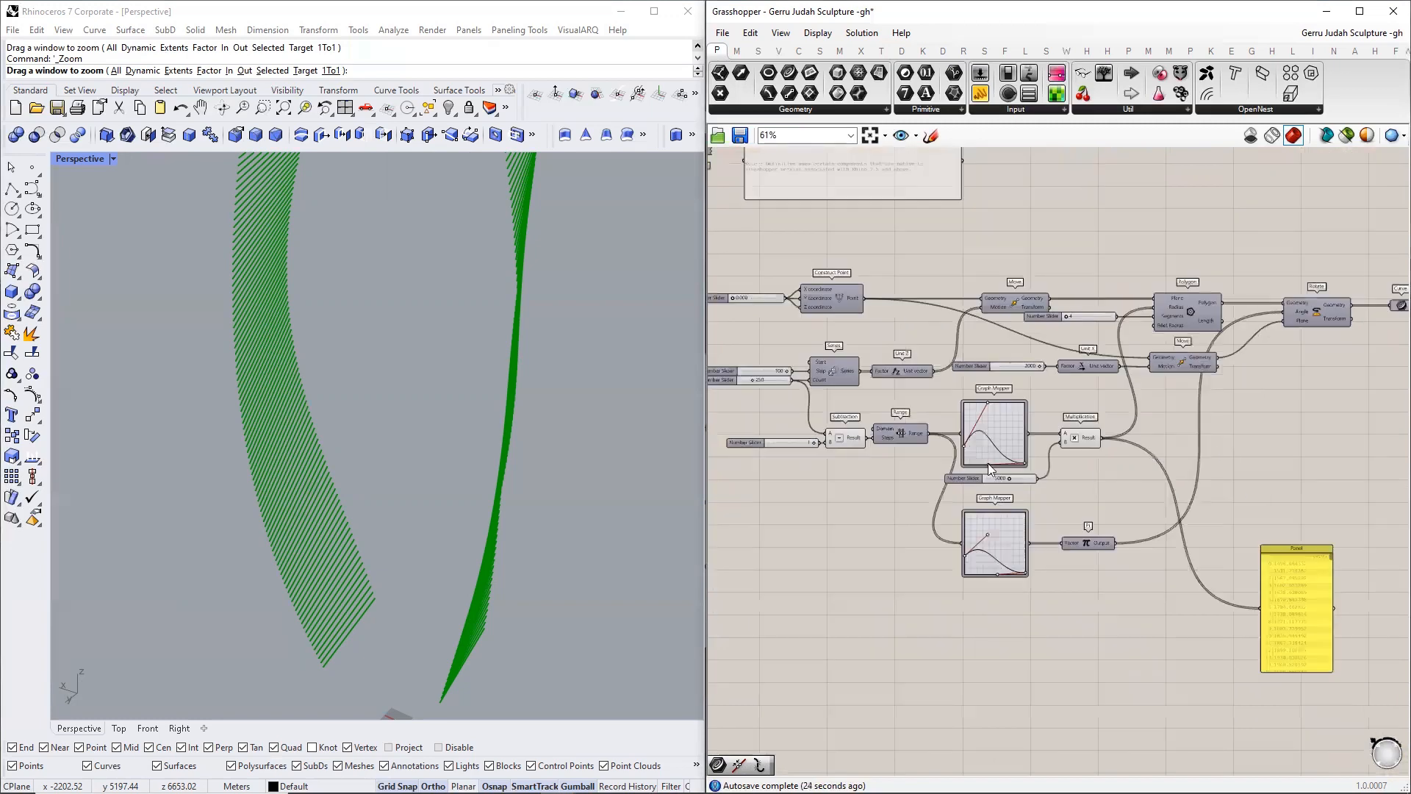
scroll(779, 380, up, 2)
click(778, 380)
scroll(779, 381, down, 2)
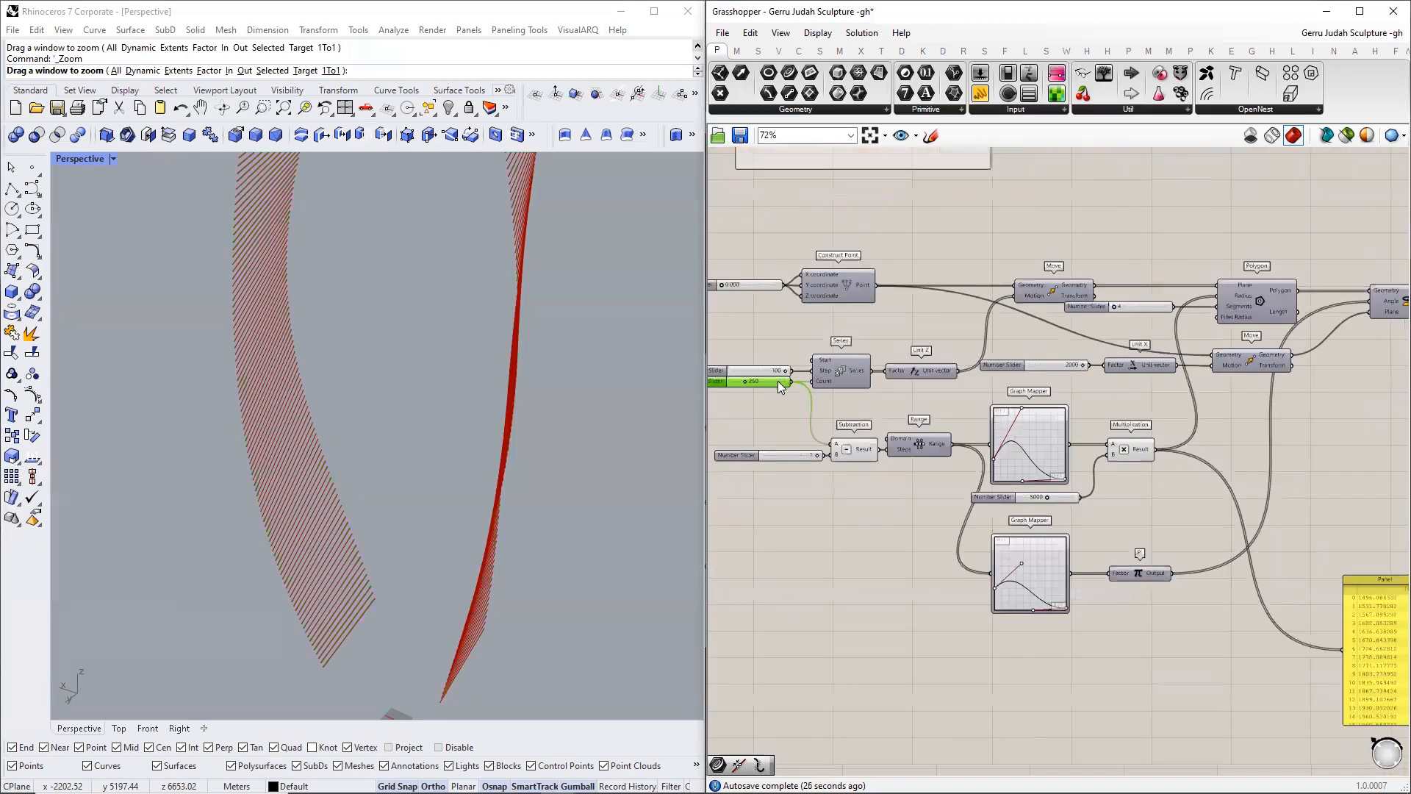
right_drag(1113, 433, 1041, 434)
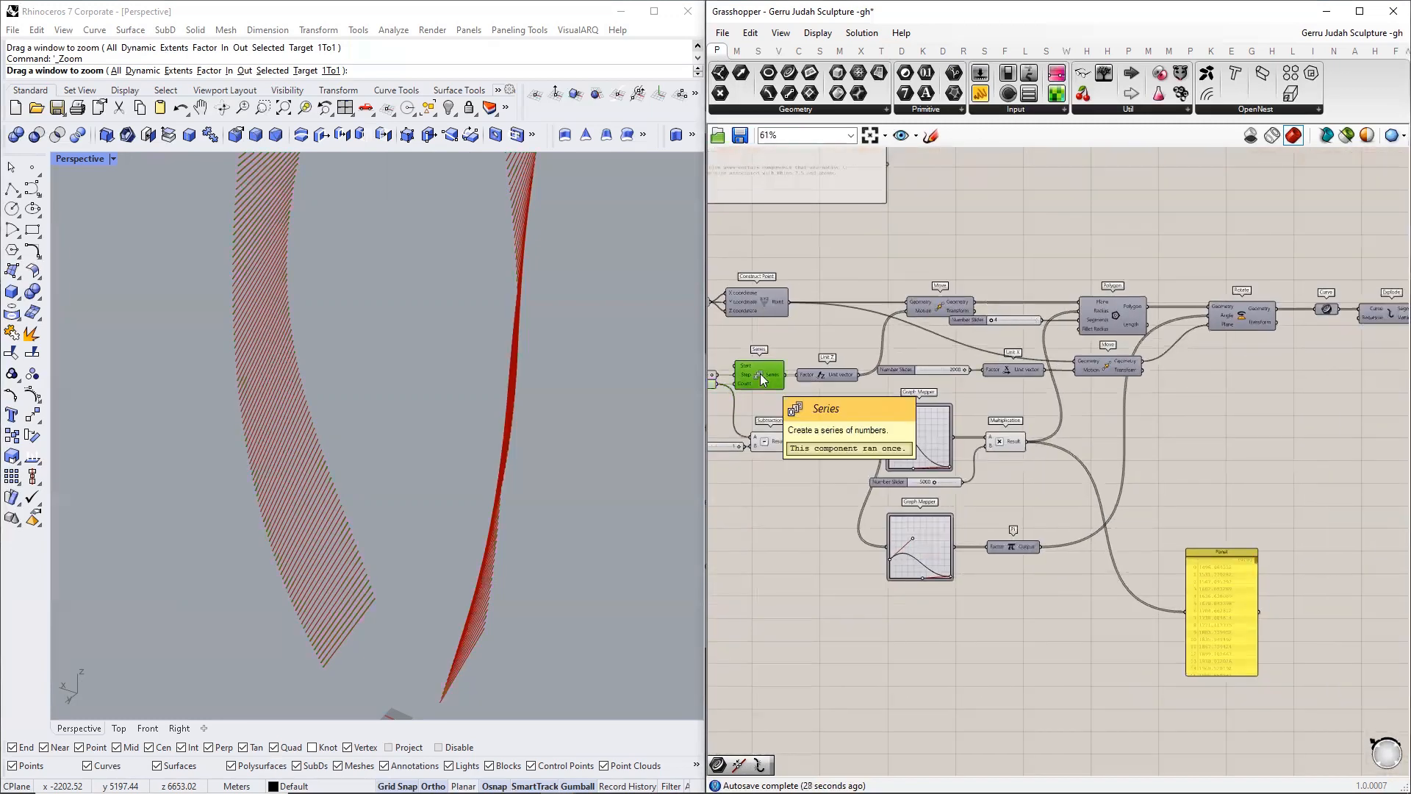
click(764, 373)
alt+drag(763, 380, 1288, 391)
right_drag(1288, 391, 1336, 389)
click(1241, 412)
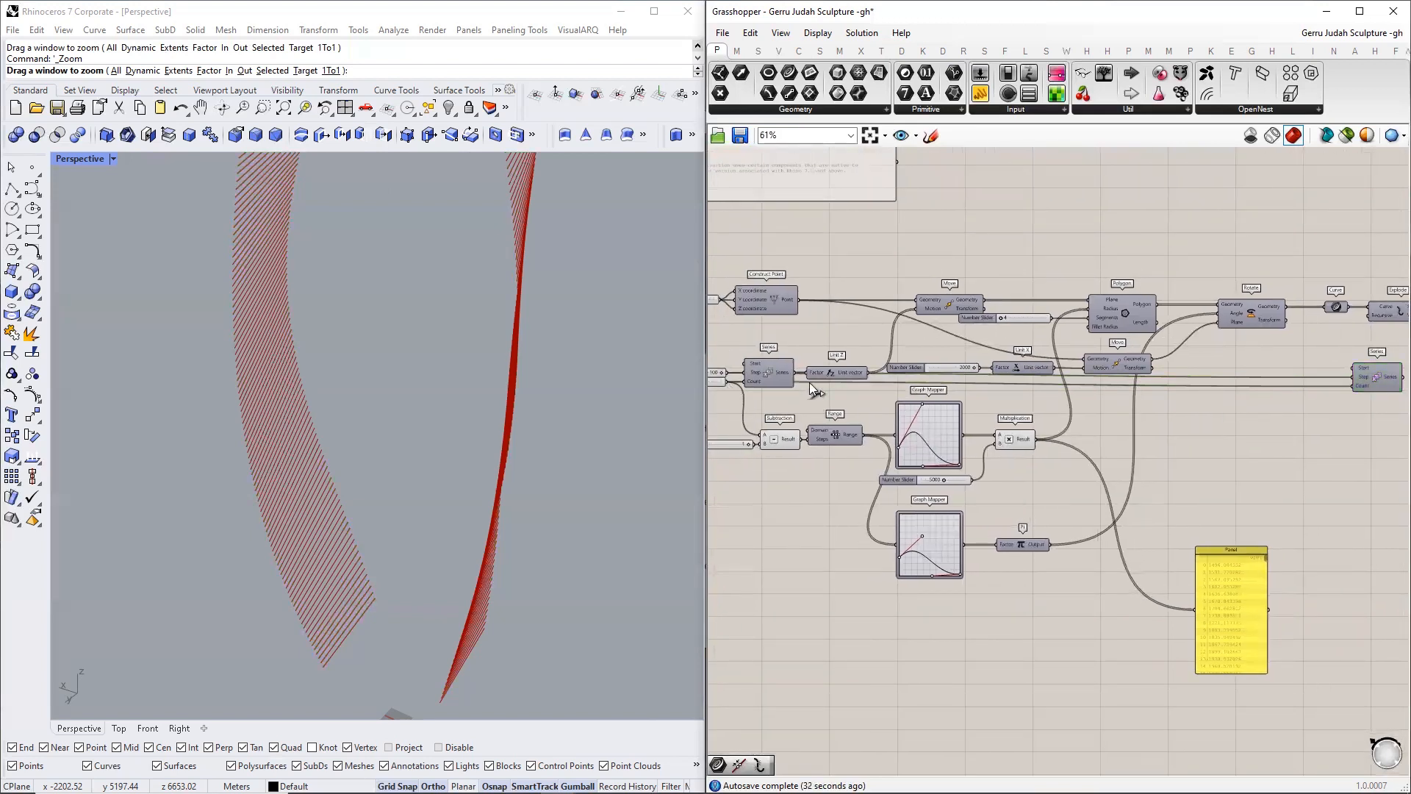
- Add a panel containing 1, wire it to the copied Series' Step in place of the existing input, and align it
scroll(1356, 381, up, 8)
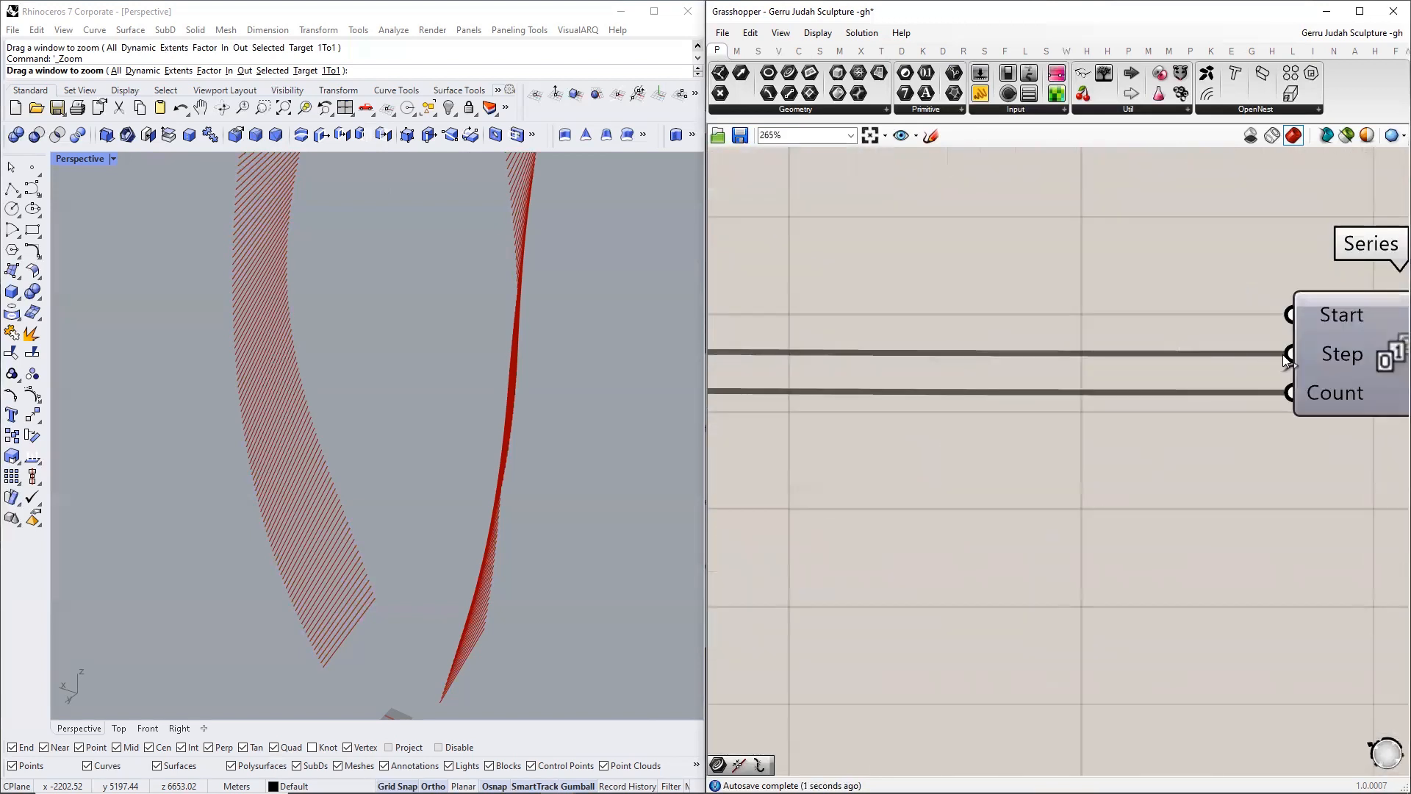
double_click(1185, 332)
text(panel)
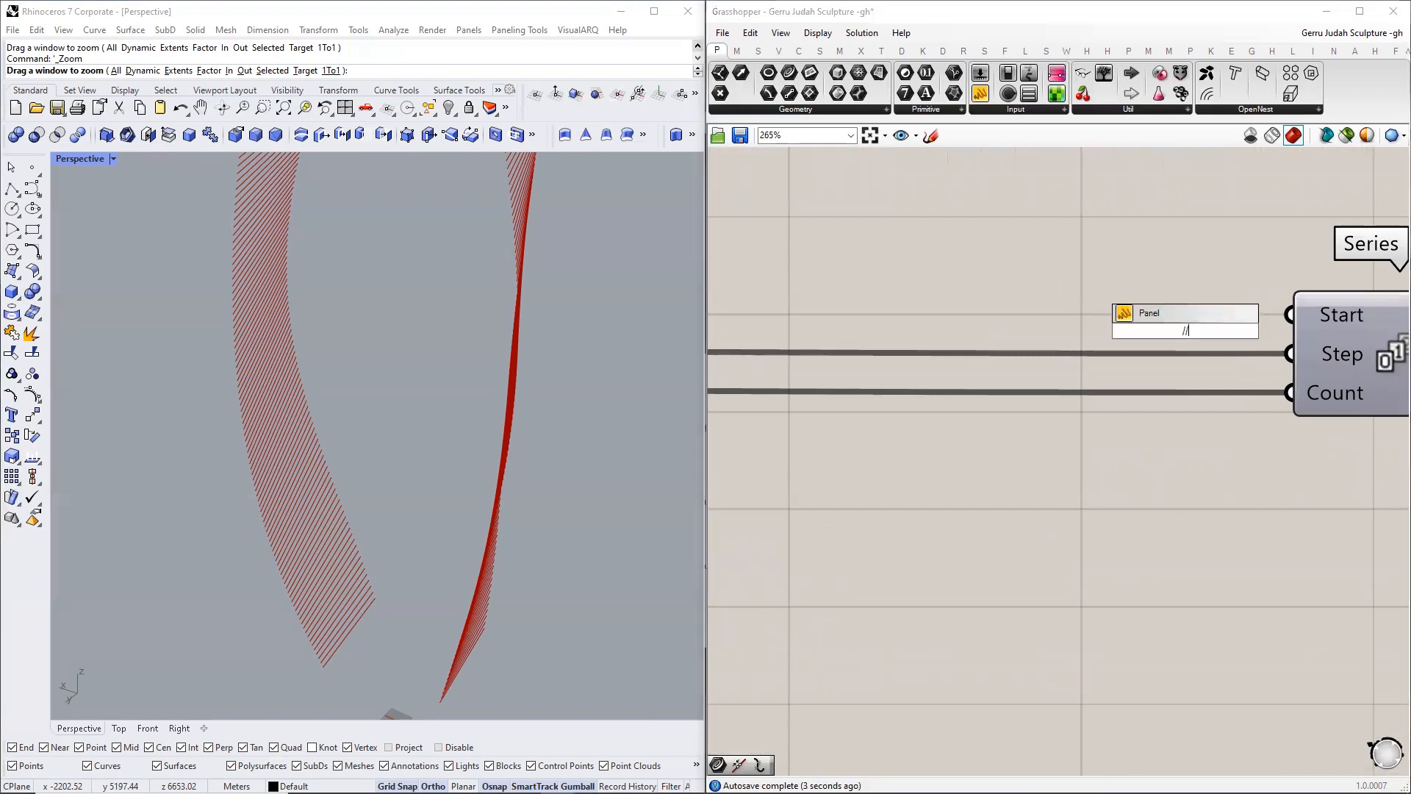
key(Return)
drag(1291, 355, 1293, 353)
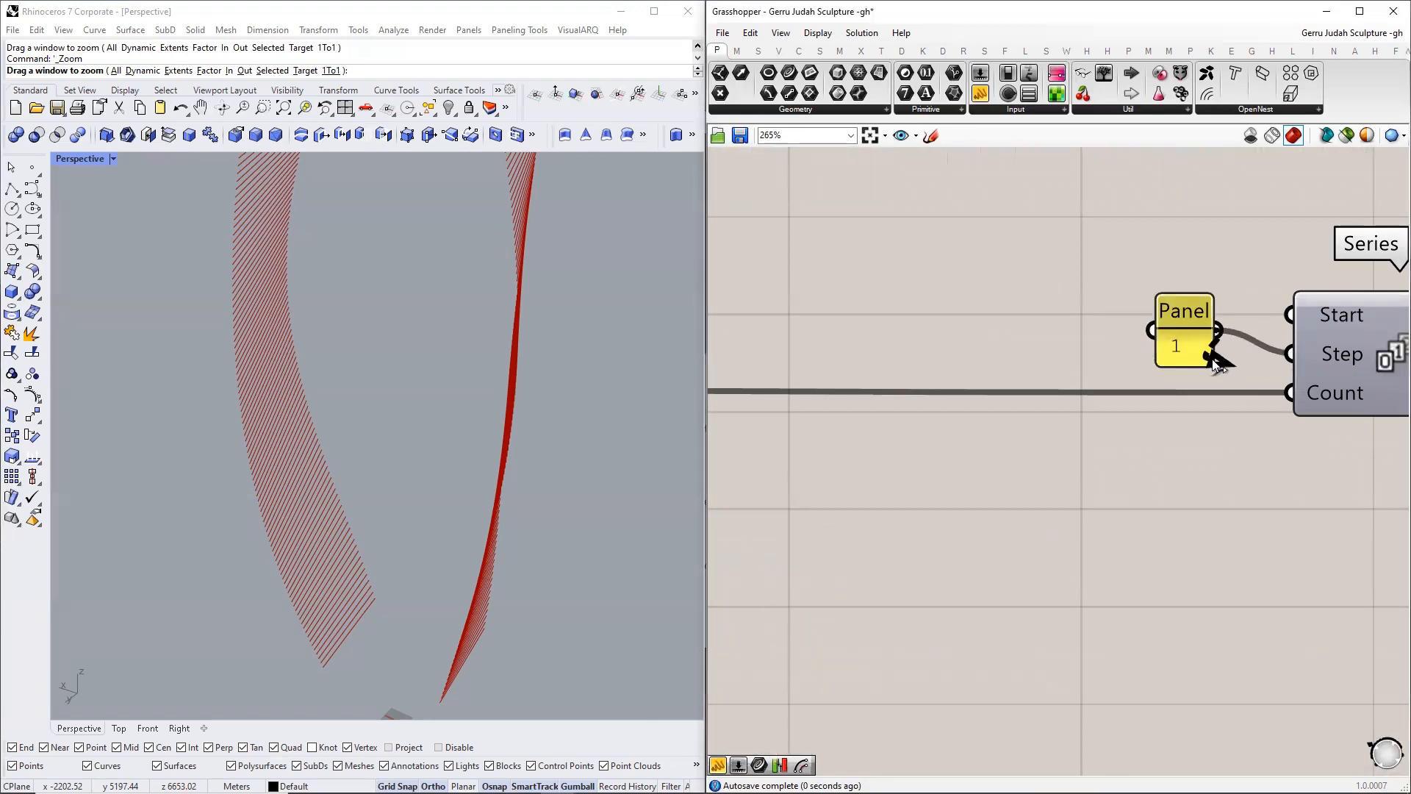
drag(1184, 340, 1200, 366)
right_drag(1349, 357, 1069, 376)
- Check the copied Series' Start and output values, and move it with its panel directly below Explode
mouse_move(1052, 323)
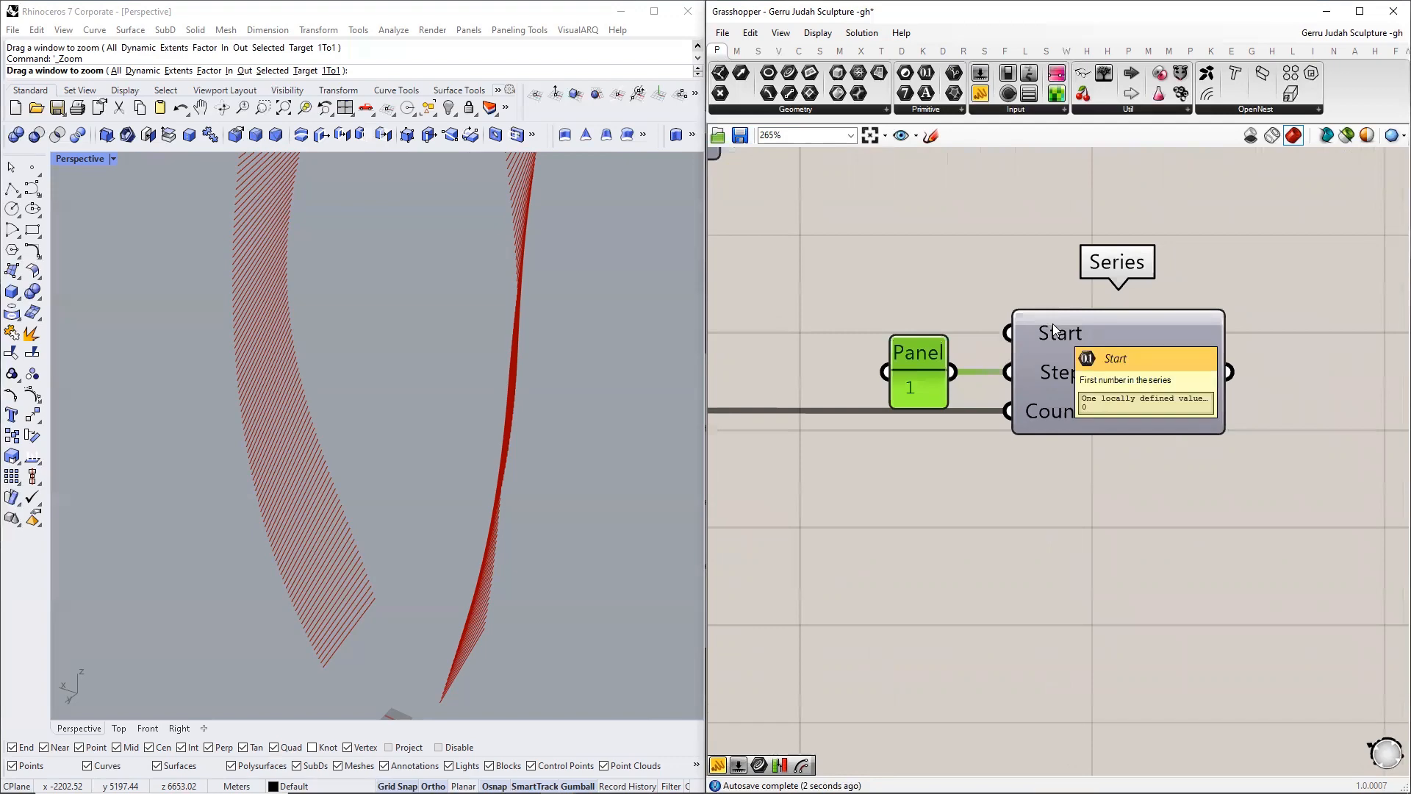
scroll(1052, 323, down, 4)
scroll(979, 392, up, 1)
mouse_move(984, 389)
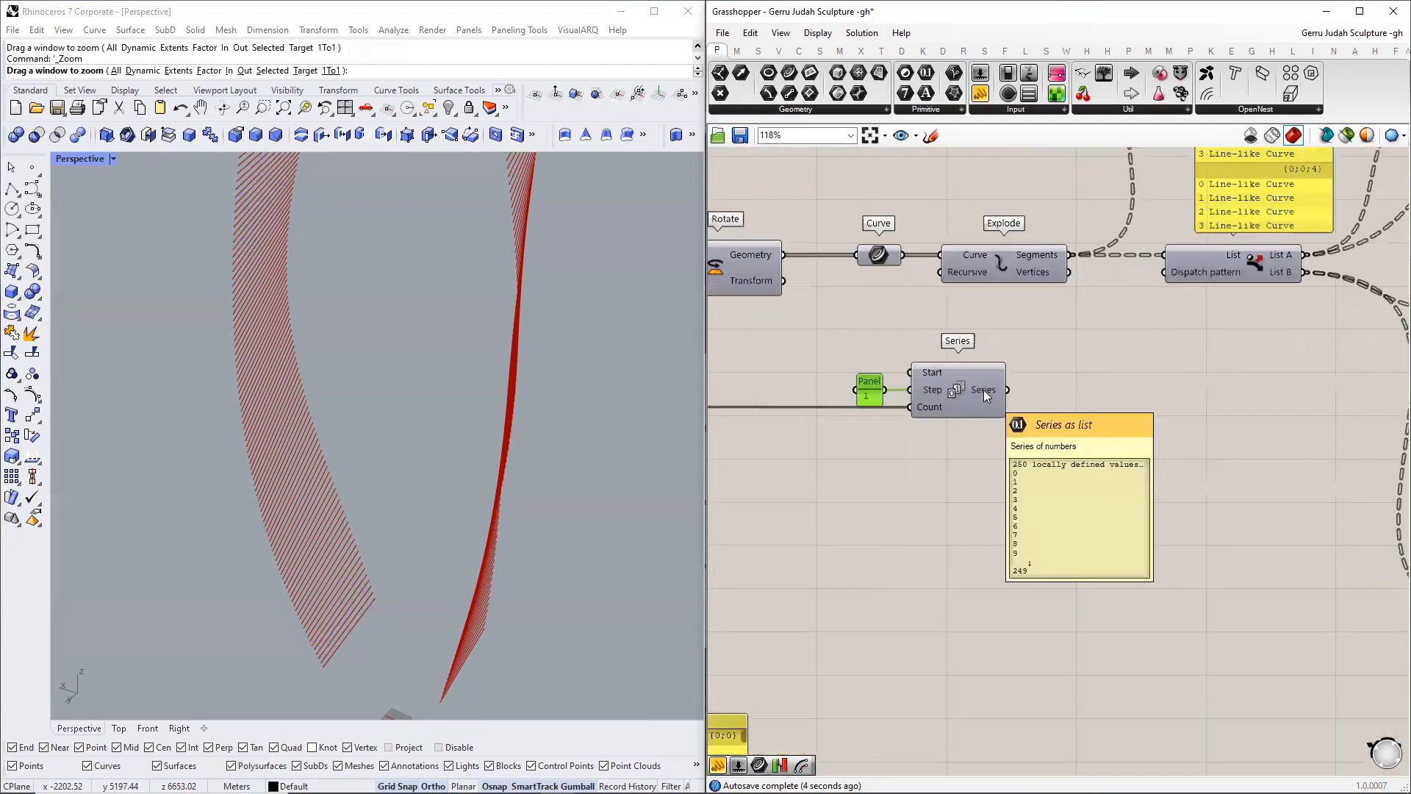
drag(1114, 327, 868, 451)
scroll(946, 404, down, 3)
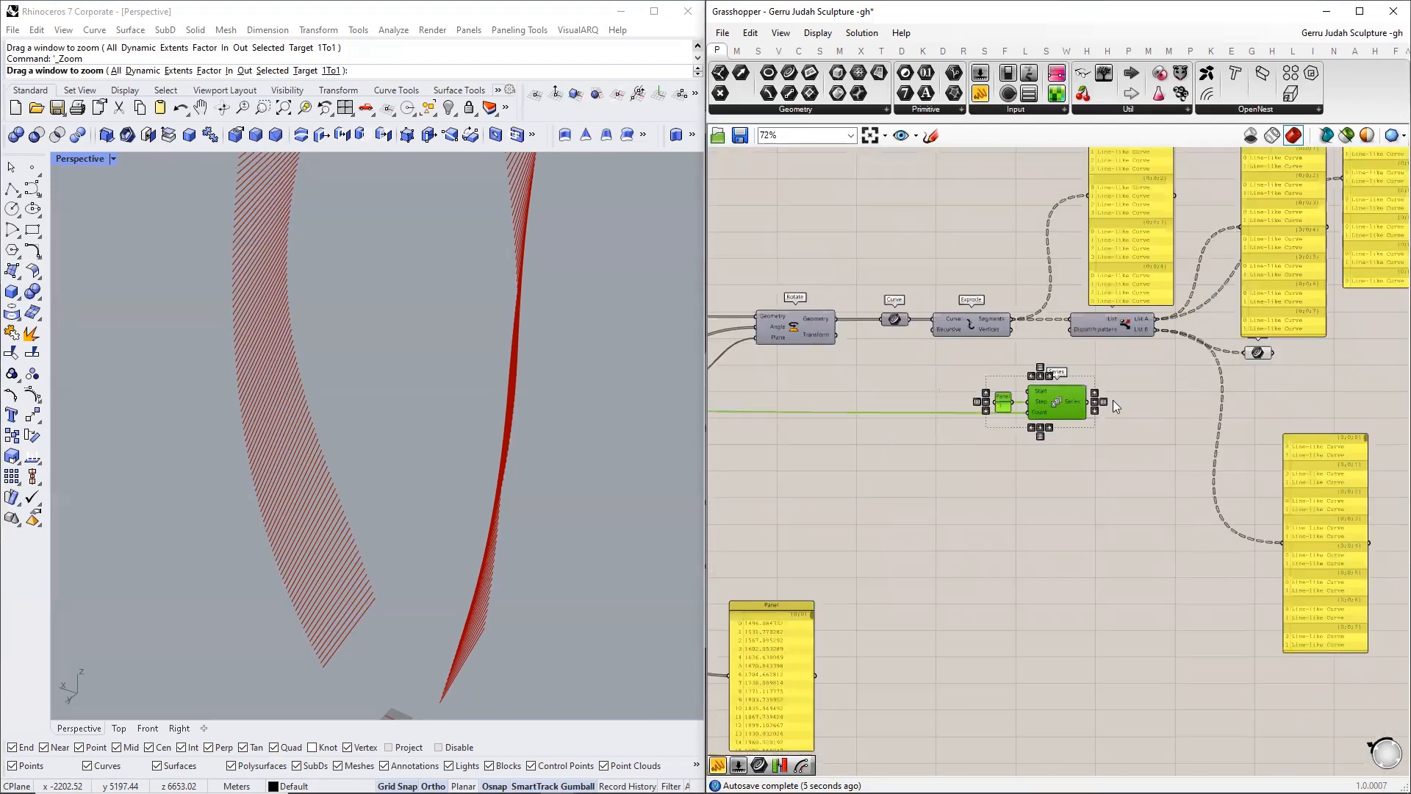
drag(1059, 406, 1107, 406)
right_drag(990, 411, 797, 432)
drag(918, 419, 802, 419)
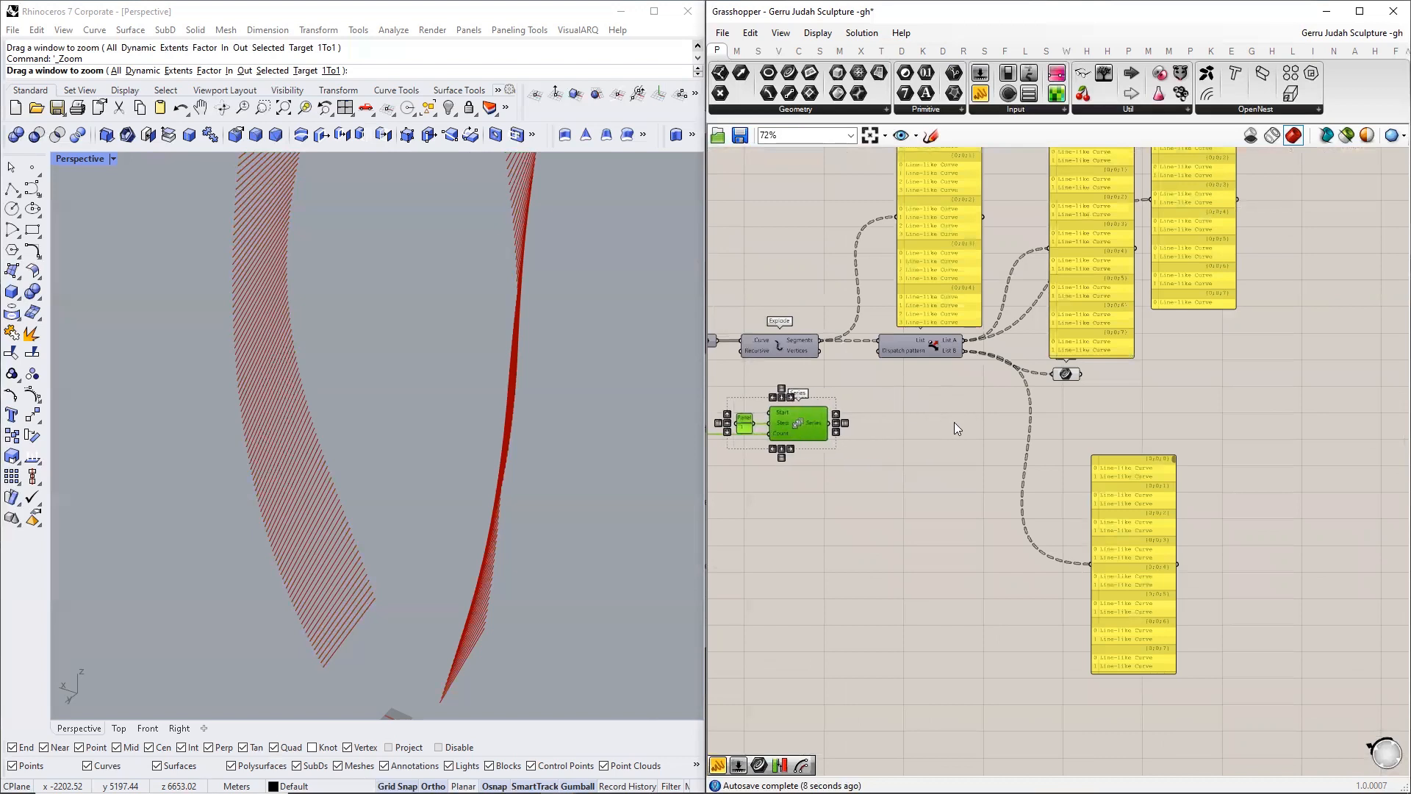
- Duplicate Dispatch below the original, using the new Series as its List input and wiring its List A to the lower panel
click(928, 351)
alt+drag(927, 351, 927, 420)
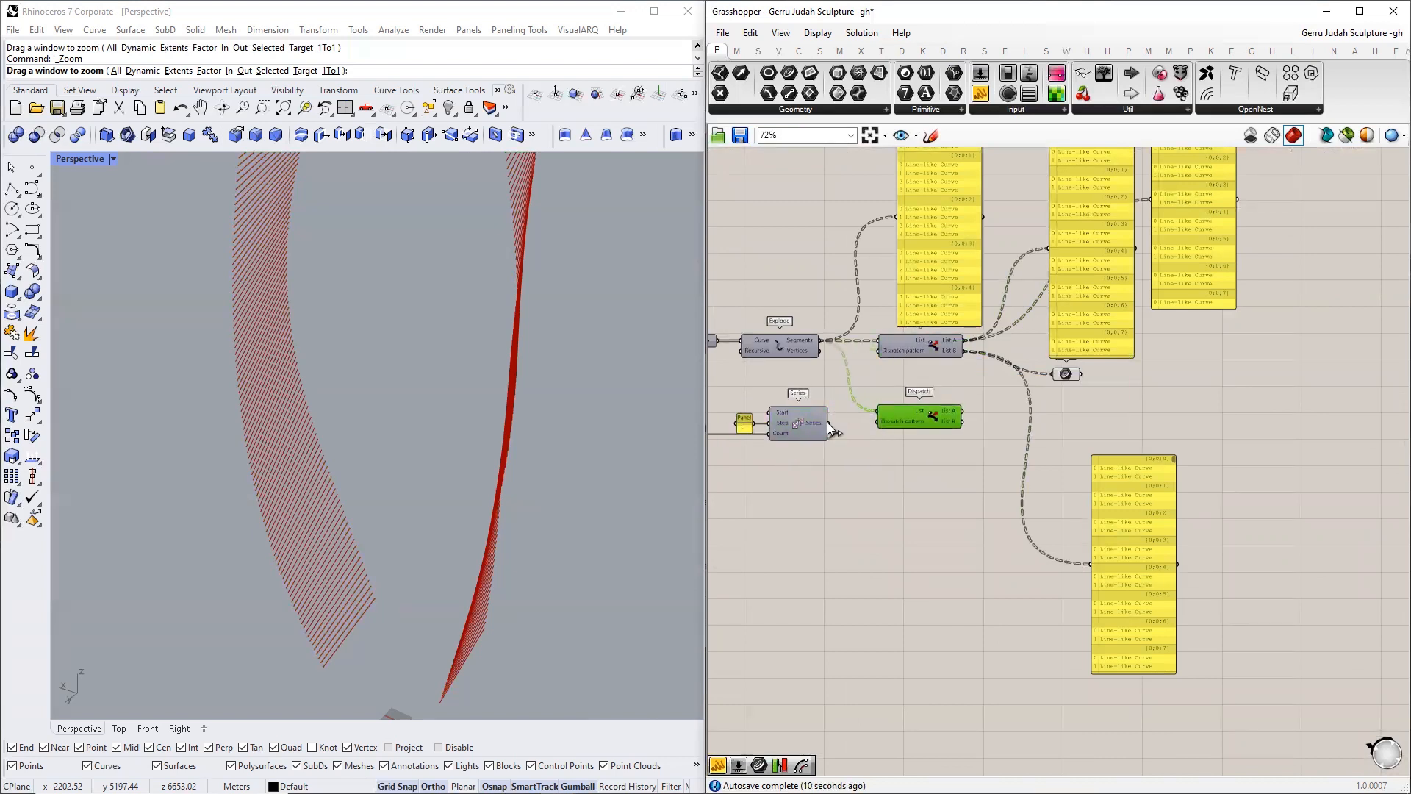
drag(829, 424, 1091, 564)
click(963, 419)
scroll(1044, 447, up, 4)
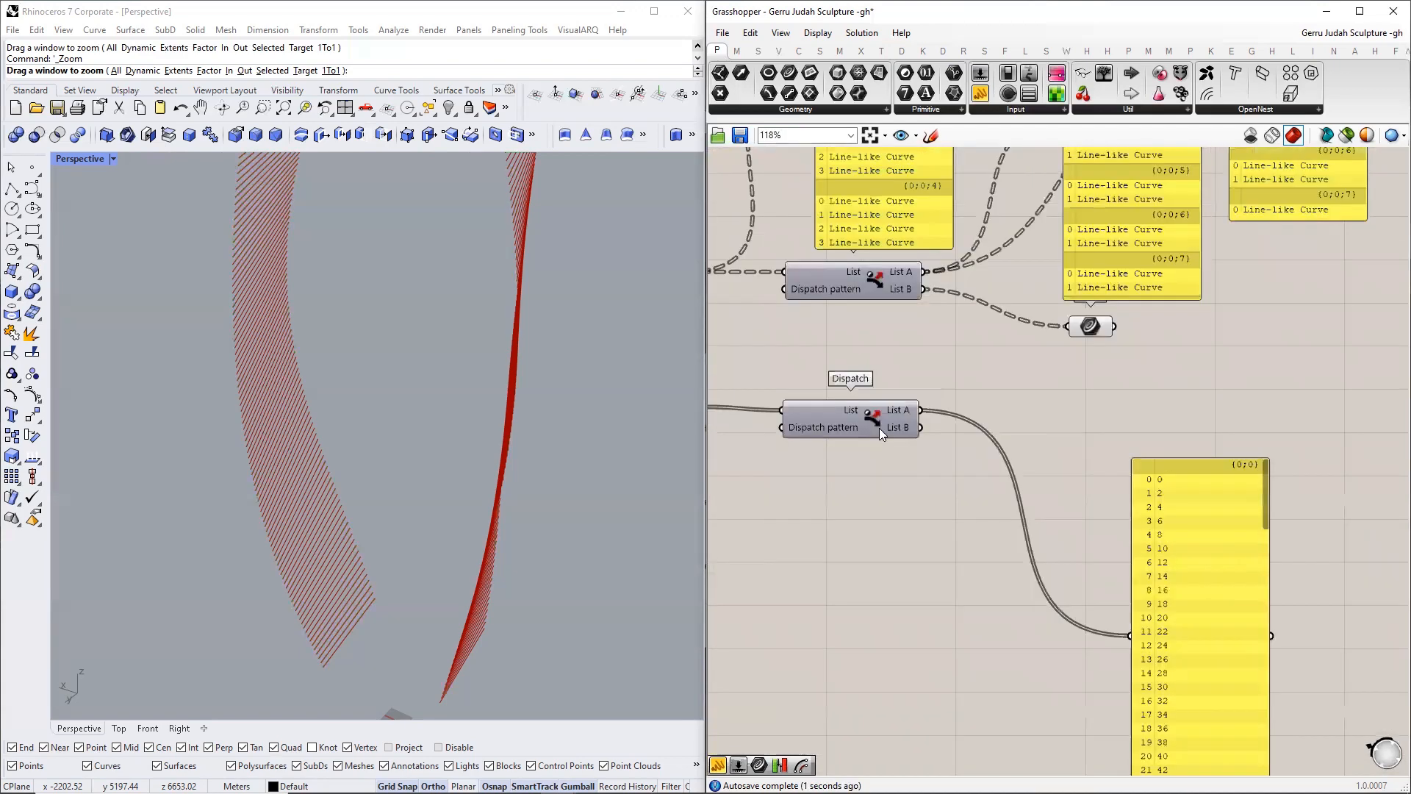
drag(903, 428, 903, 424)
- Move the two panels fed by the original Dispatch's List A upward to clear space beside it
right_drag(1026, 471, 1063, 645)
scroll(1088, 533, down, 1)
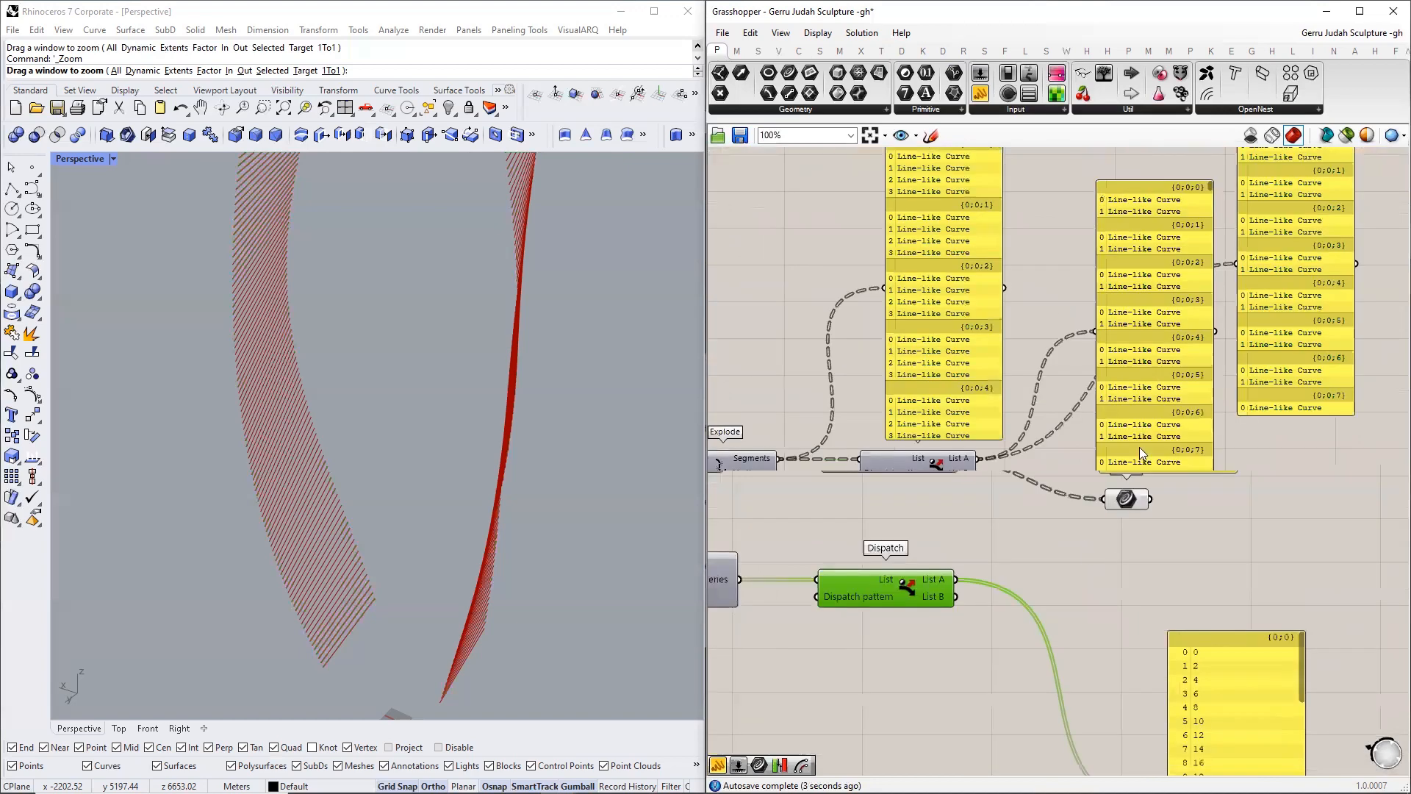
scroll(1140, 447, down, 2)
drag(1142, 322, 1149, 196)
drag(1234, 373, 1269, 286)
- Add a Tree Branch component above the Curve parameter
scroll(1120, 472, up, 4)
click(1170, 464)
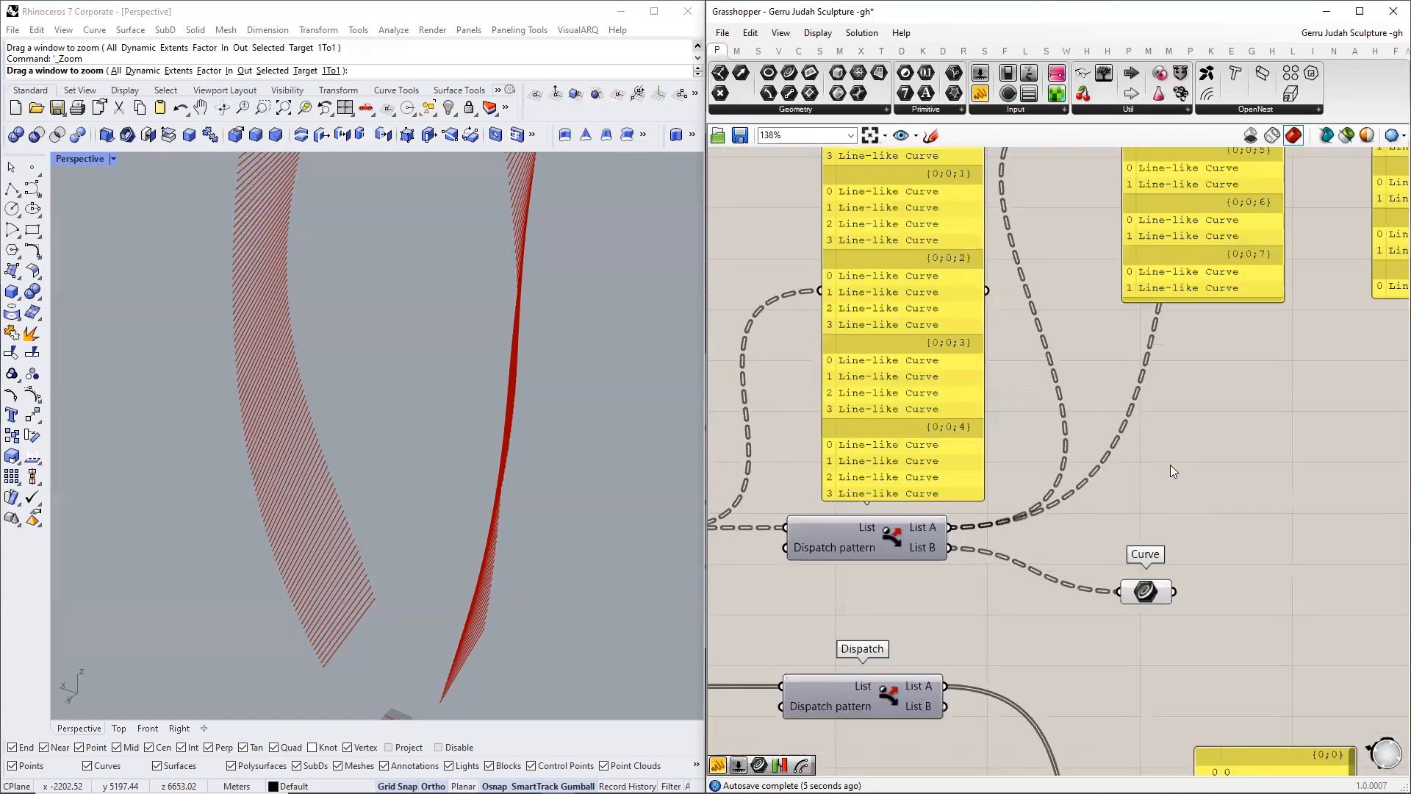
double_click(1170, 465)
text(tr)
key(Return)
click(758, 51)
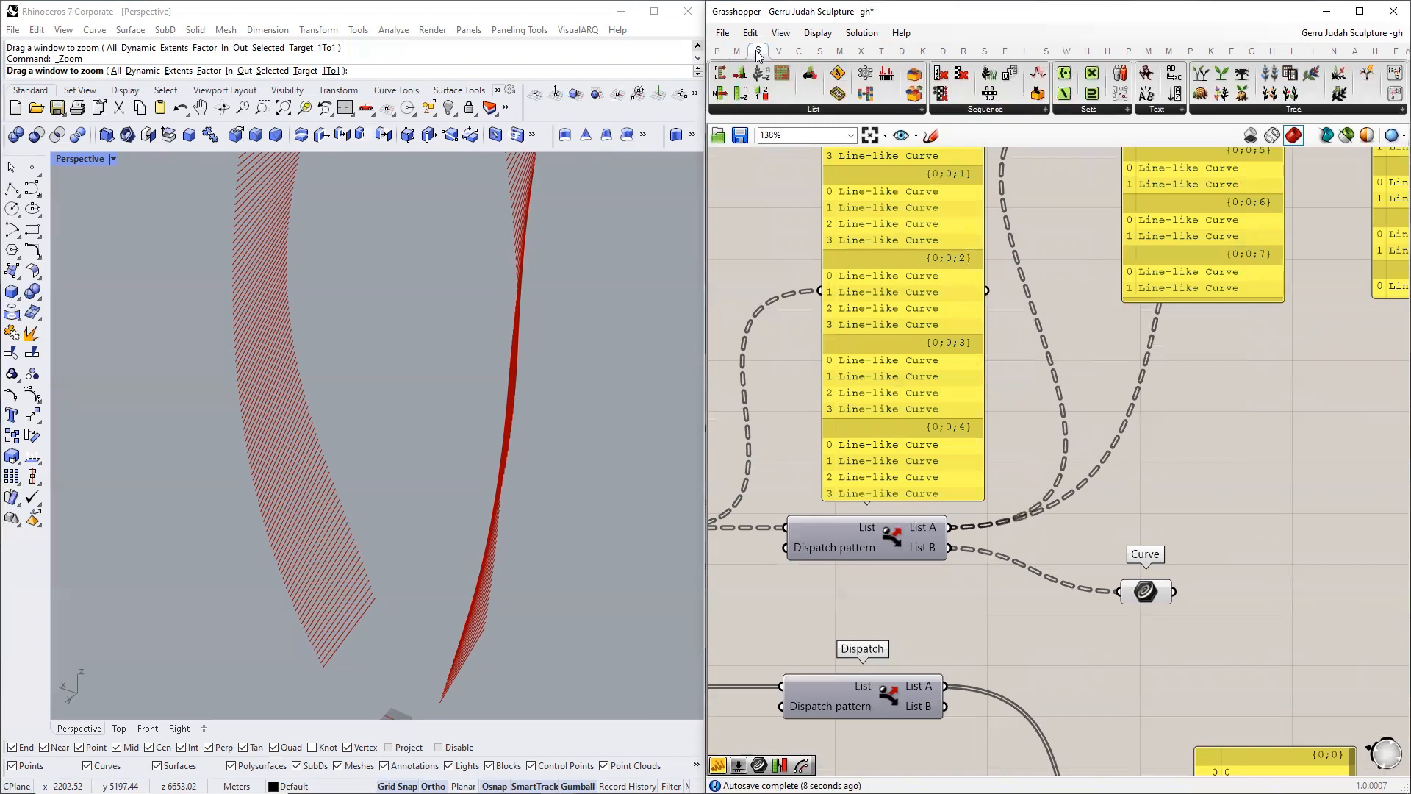
click(1244, 110)
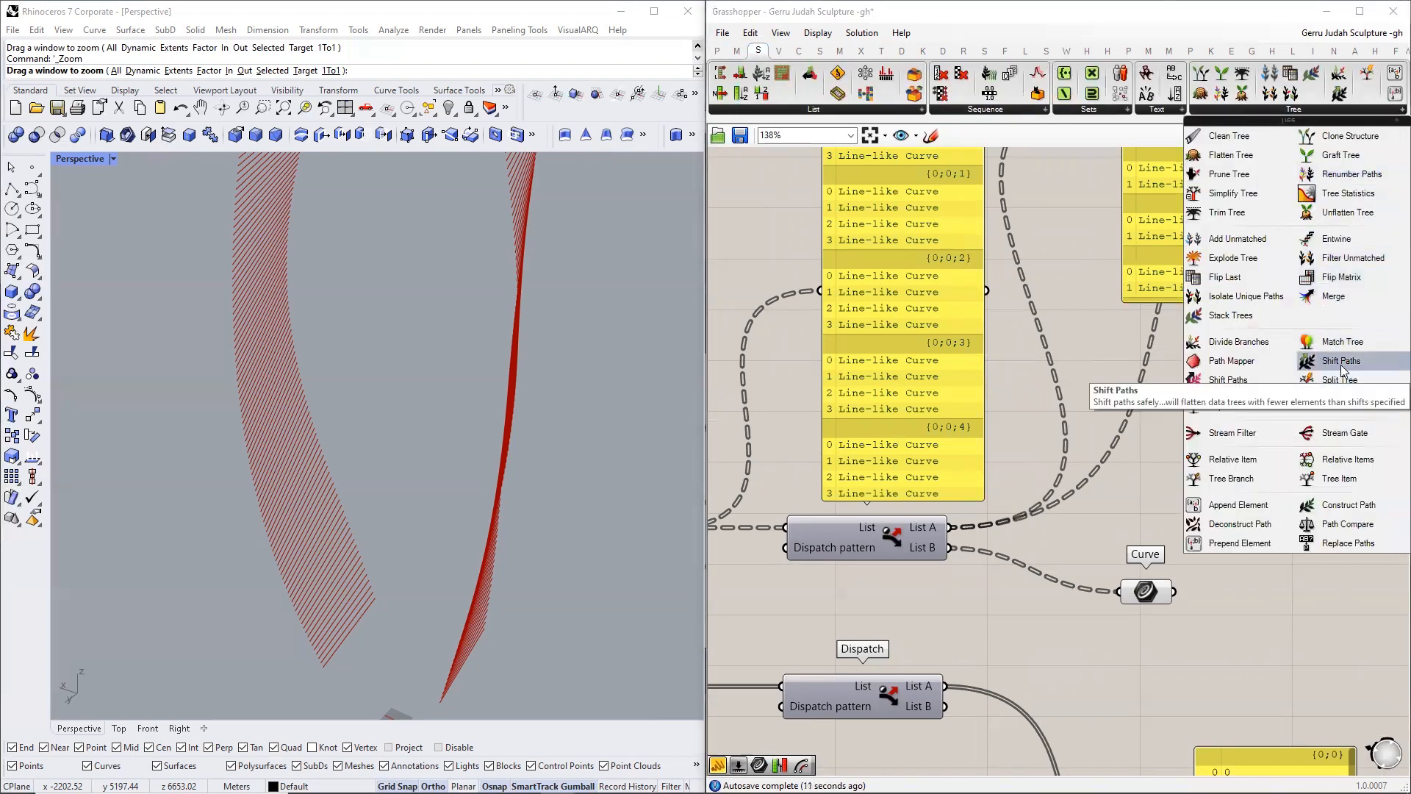
drag(1222, 479, 1183, 479)
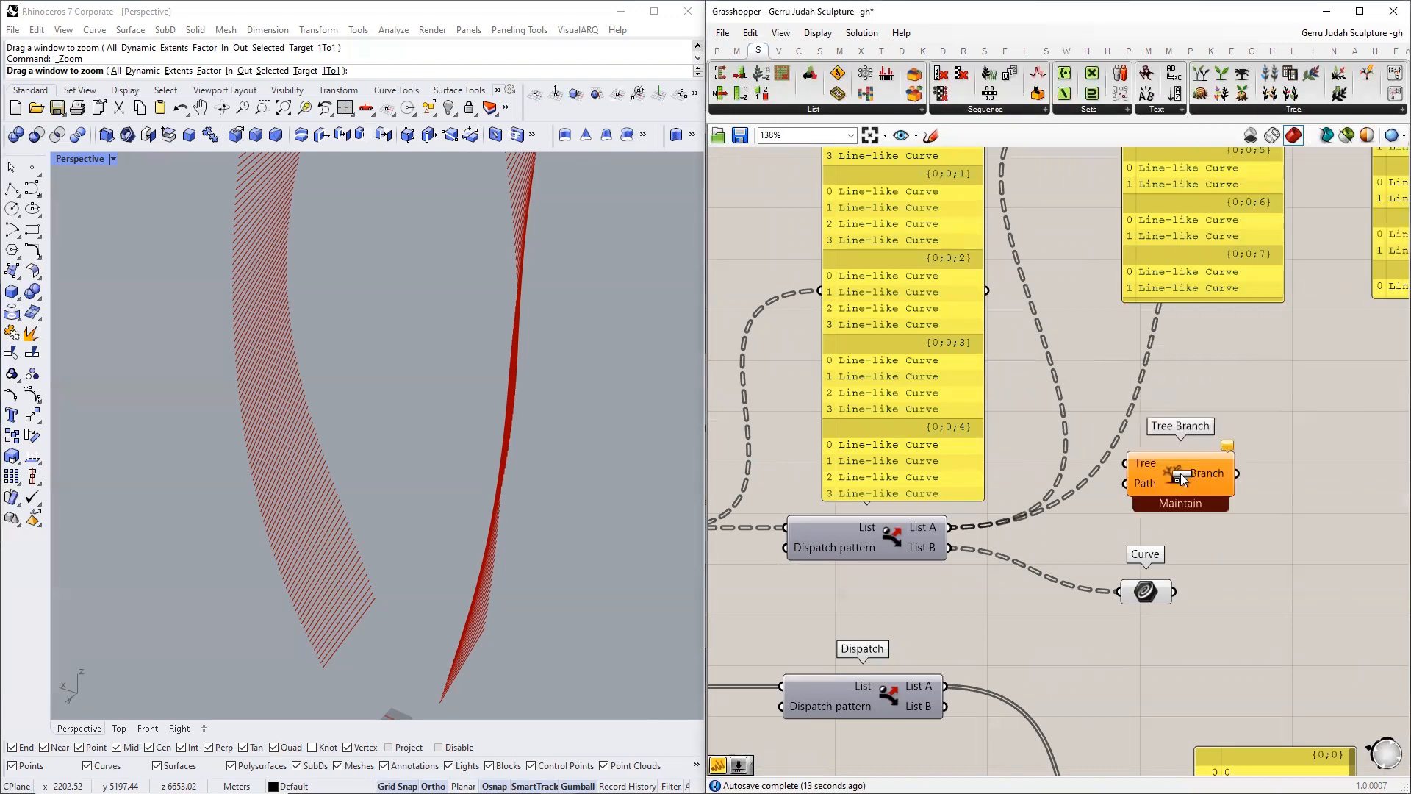
- Shift Tree Branch farther from Dispatch and lower the Curve parameter to separate the two
right_drag(1110, 487, 988, 531)
drag(1099, 522, 1139, 530)
right_drag(1140, 454, 1151, 560)
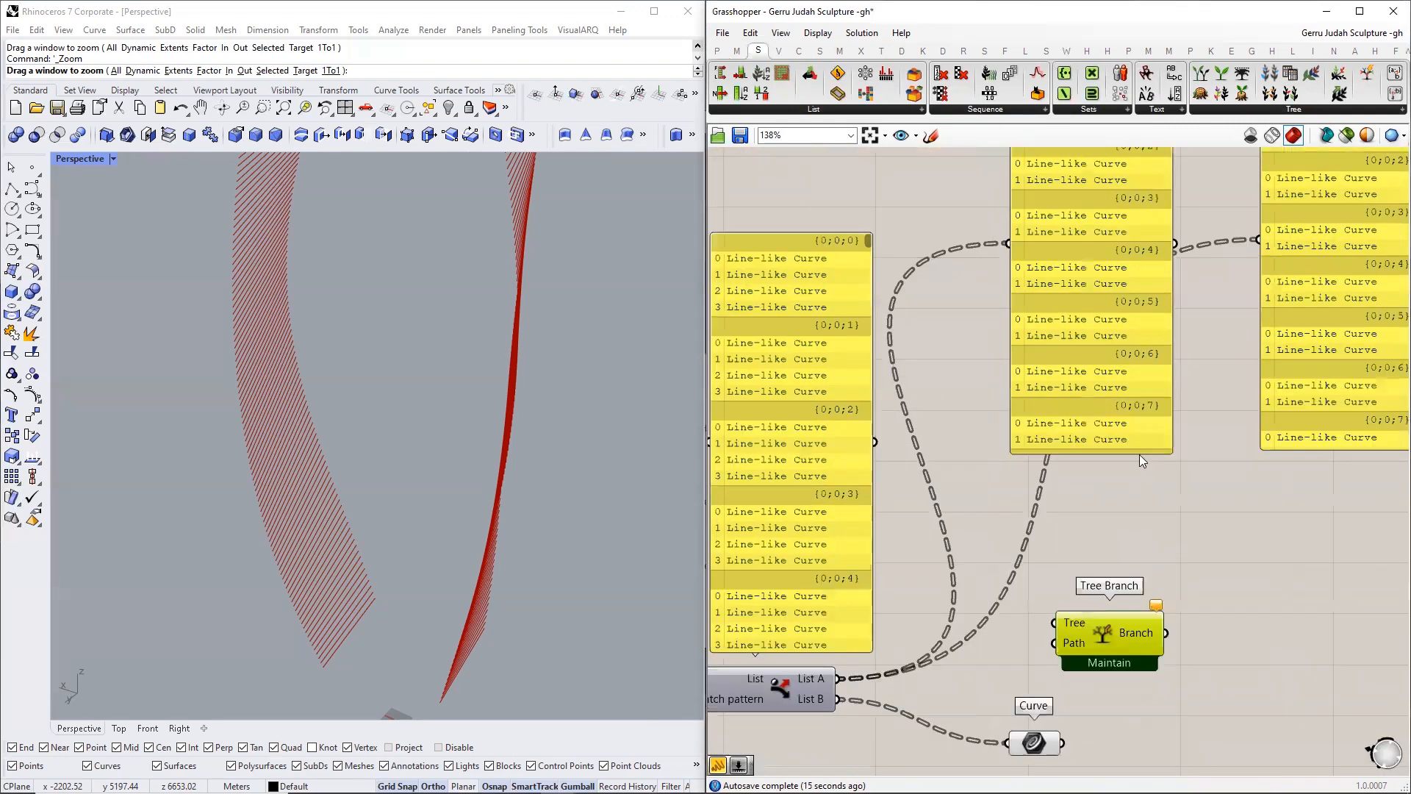
right_drag(1051, 741, 1095, 563)
drag(1085, 564, 1044, 624)
scroll(1155, 445, up, 2)
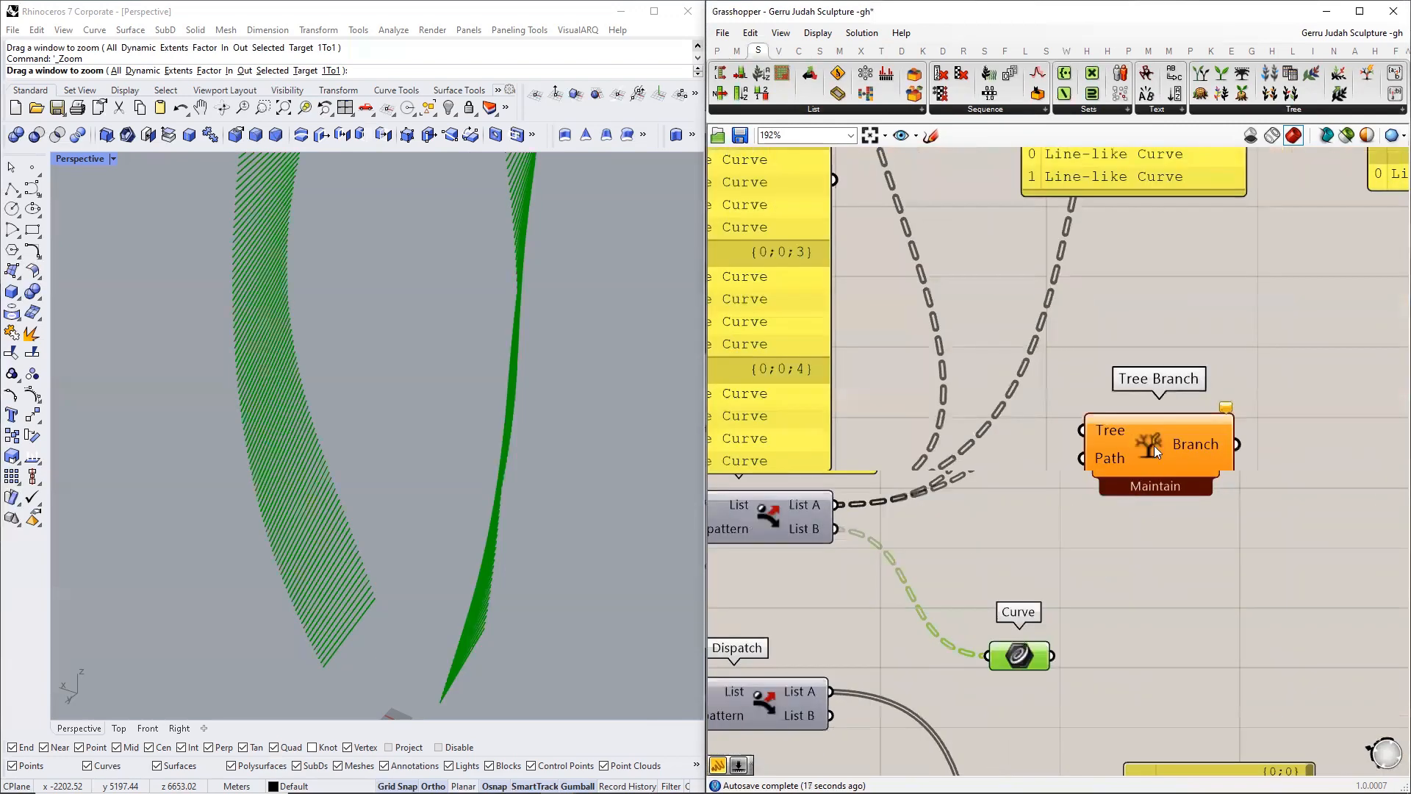
click(1154, 445)
scroll(1154, 446, up, 1)
scroll(1164, 459, down, 1)
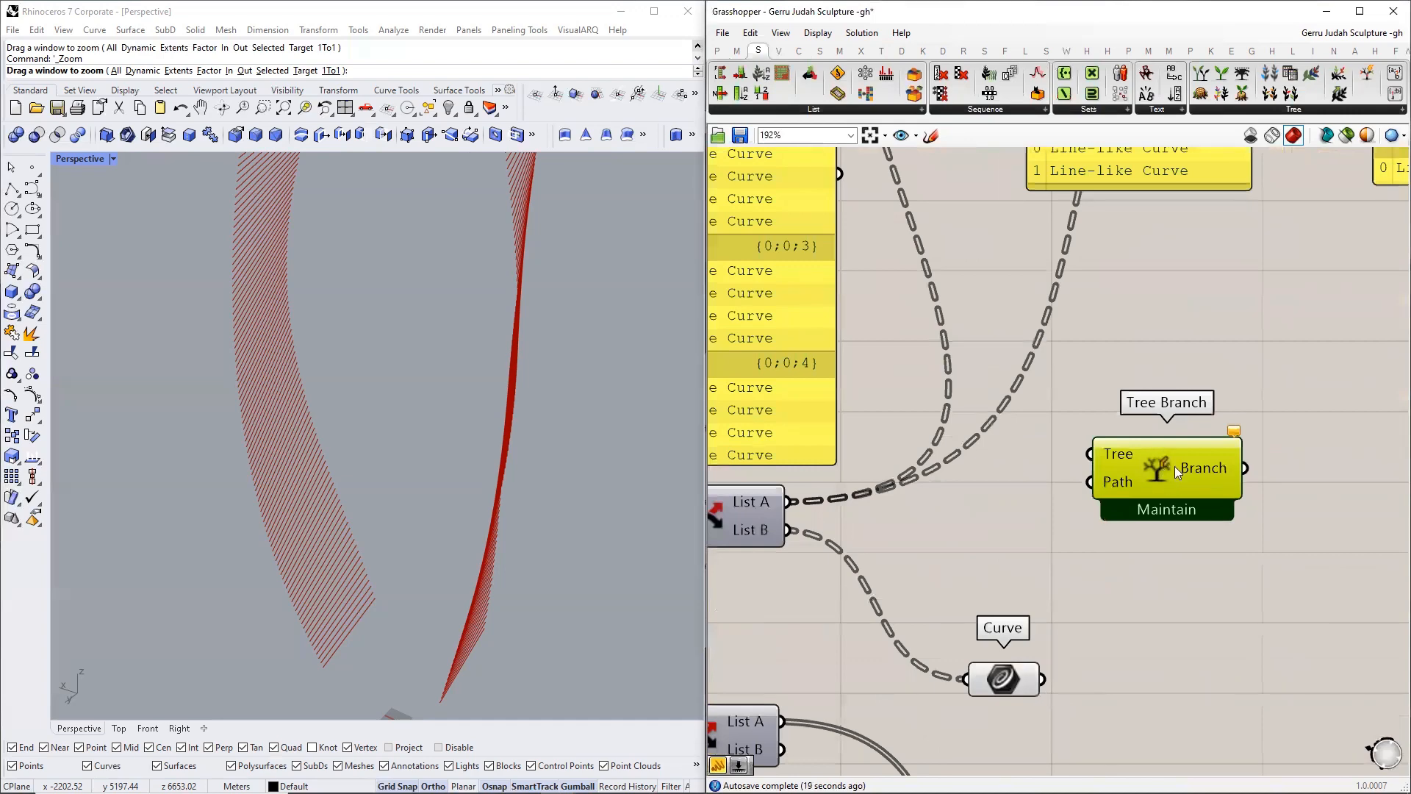
- Examine the branch paths in the exploded segments panel and compare them with the Tree Branch component's required inputs
scroll(1148, 457, down, 4)
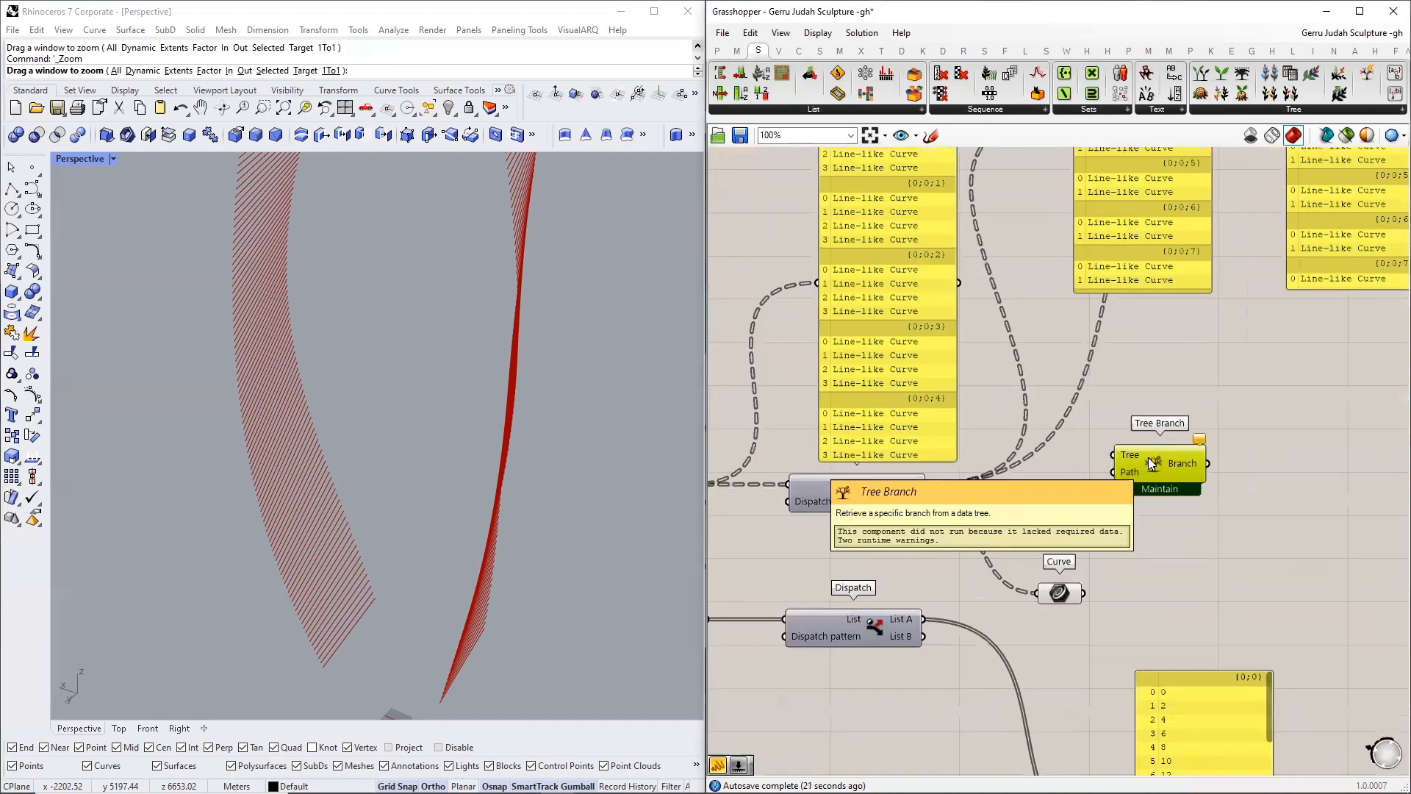
right_drag(849, 222, 789, 330)
scroll(789, 330, up, 7)
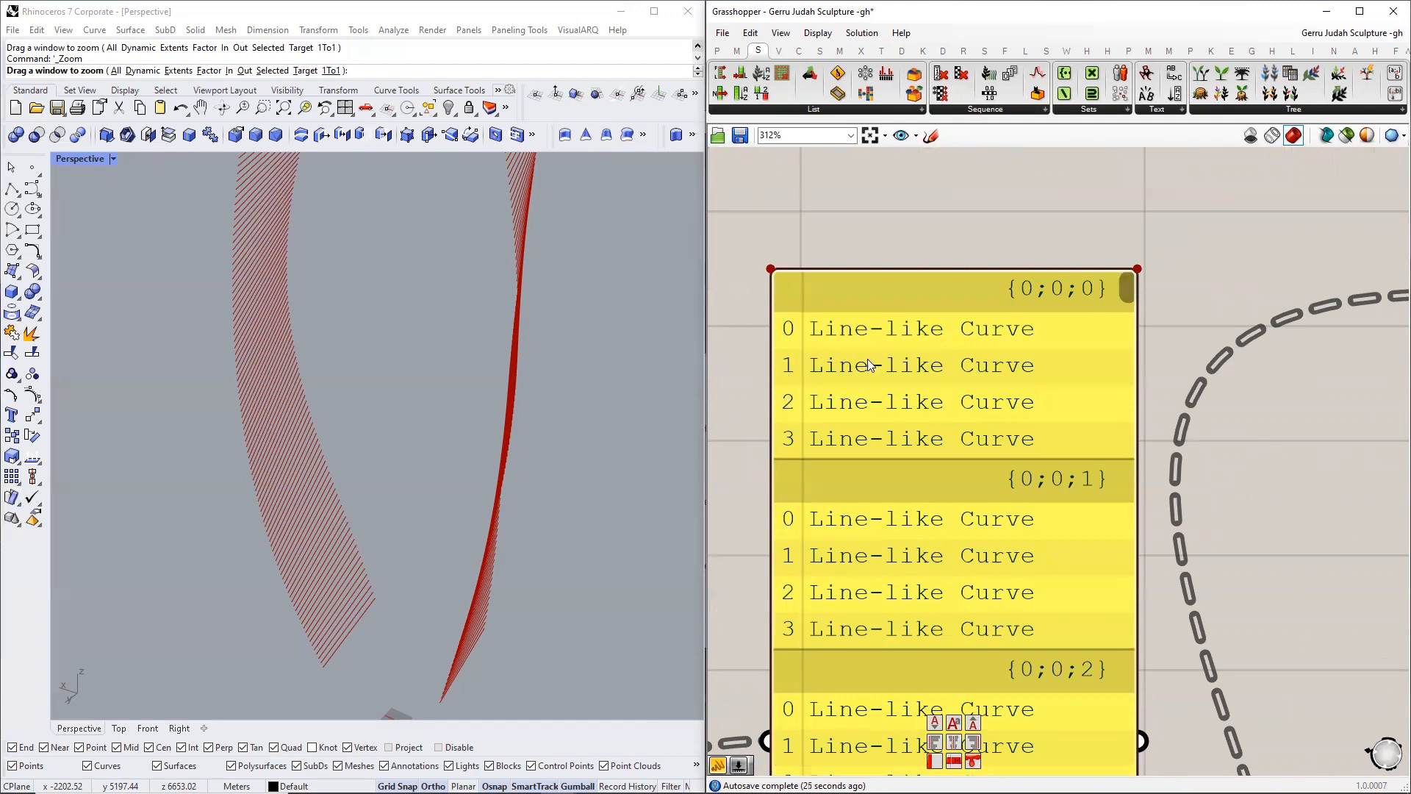
scroll(868, 365, down, 4)
scroll(1023, 422, down, 2)
right_drag(1112, 564, 922, 393)
scroll(1063, 533, up, 5)
scroll(1079, 544, down, 5)
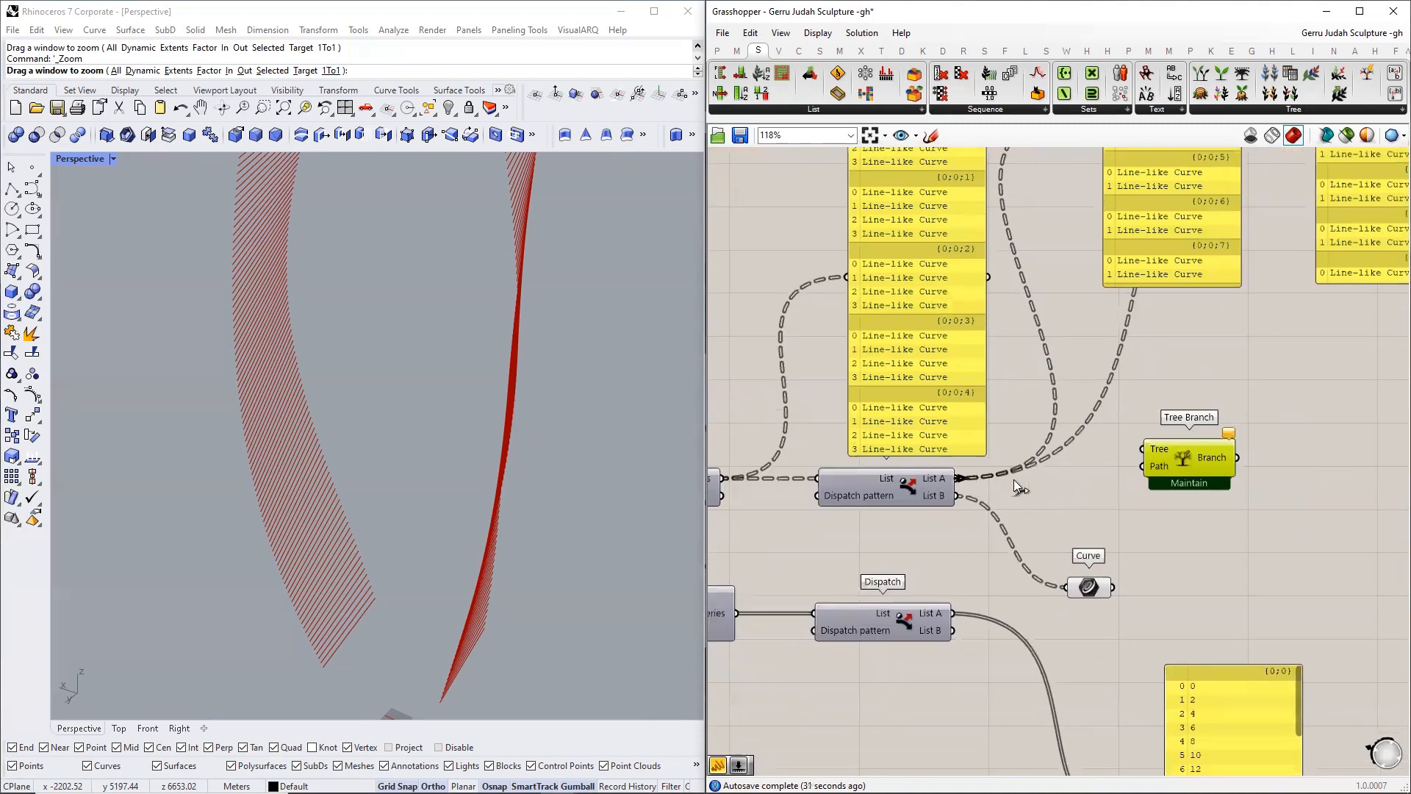
- Connect the original Dispatch's List A to the Tree input of Tree Branch and check the path format in its panel
drag(1014, 481, 1149, 445)
right_drag(1121, 383, 1068, 587)
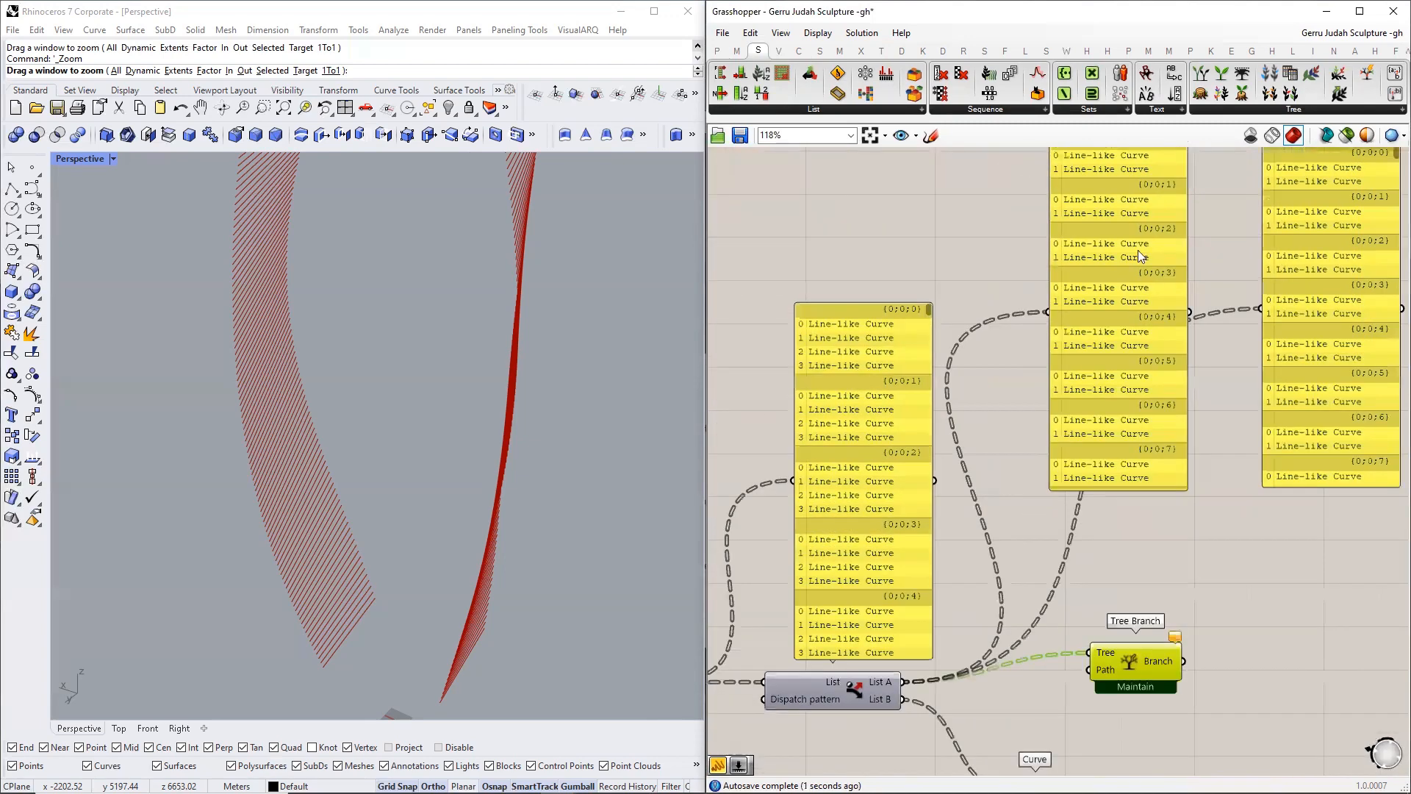
right_drag(1141, 255, 1020, 400)
scroll(1035, 288, up, 4)
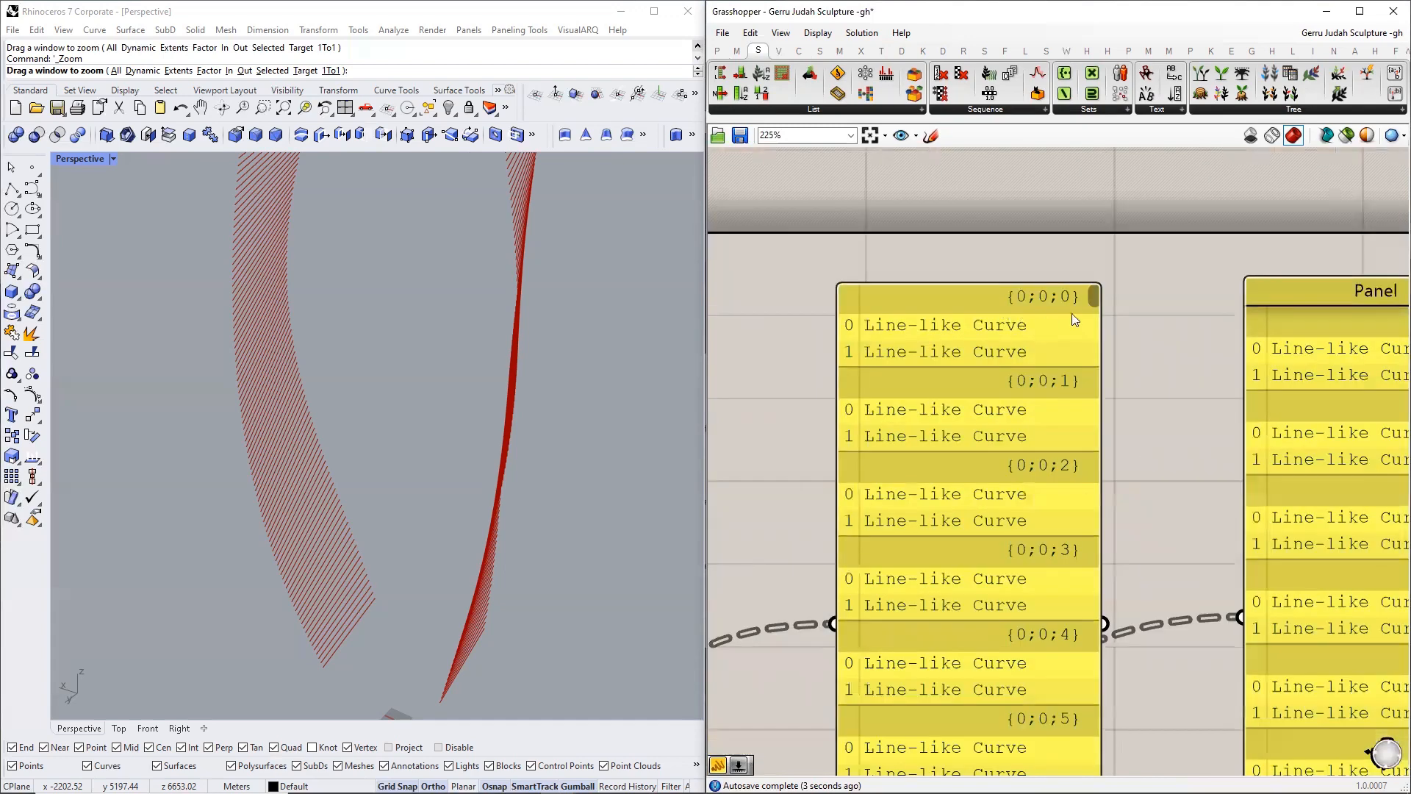
scroll(1008, 294, up, 1)
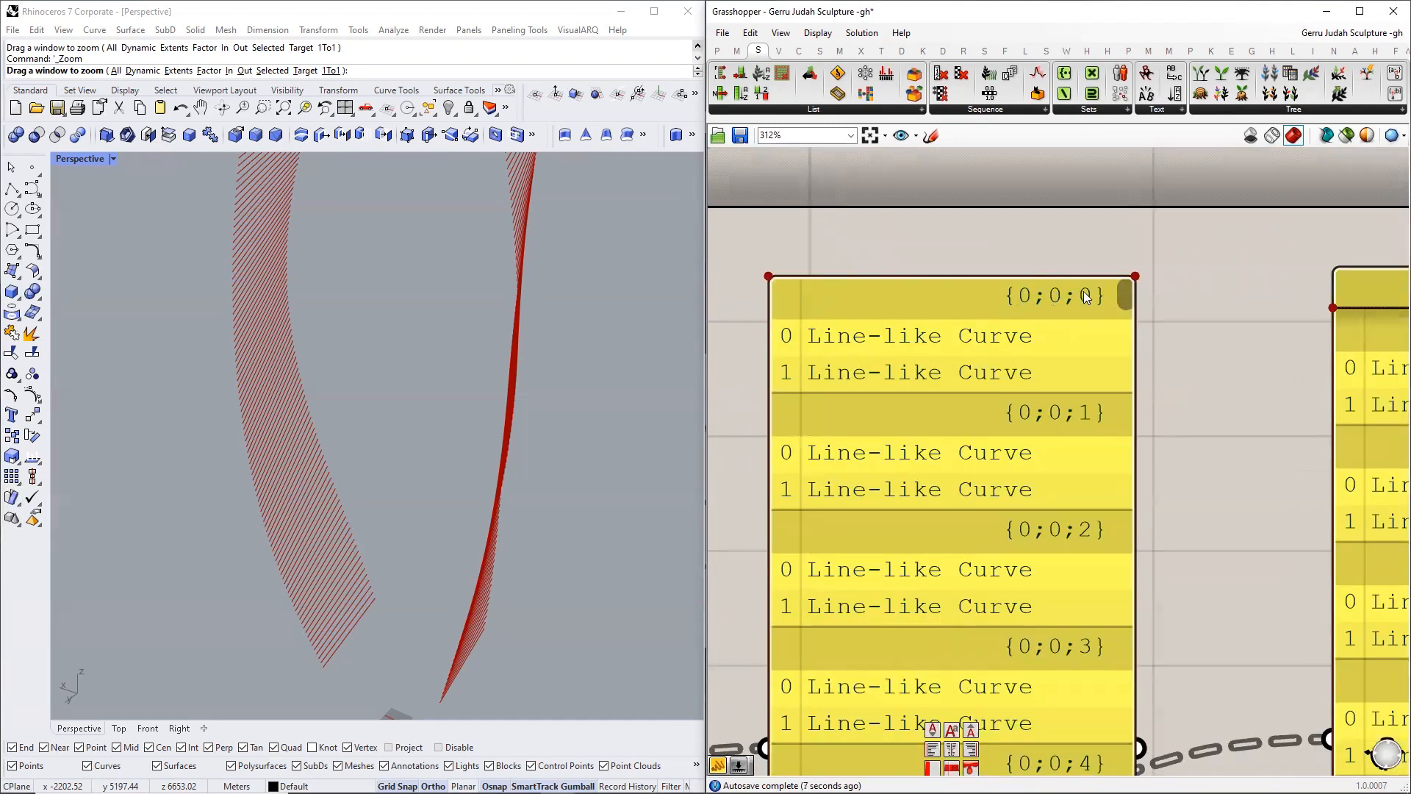
scroll(1086, 275, down, 4)
right_drag(913, 601, 1014, 410)
scroll(1015, 409, down, 3)
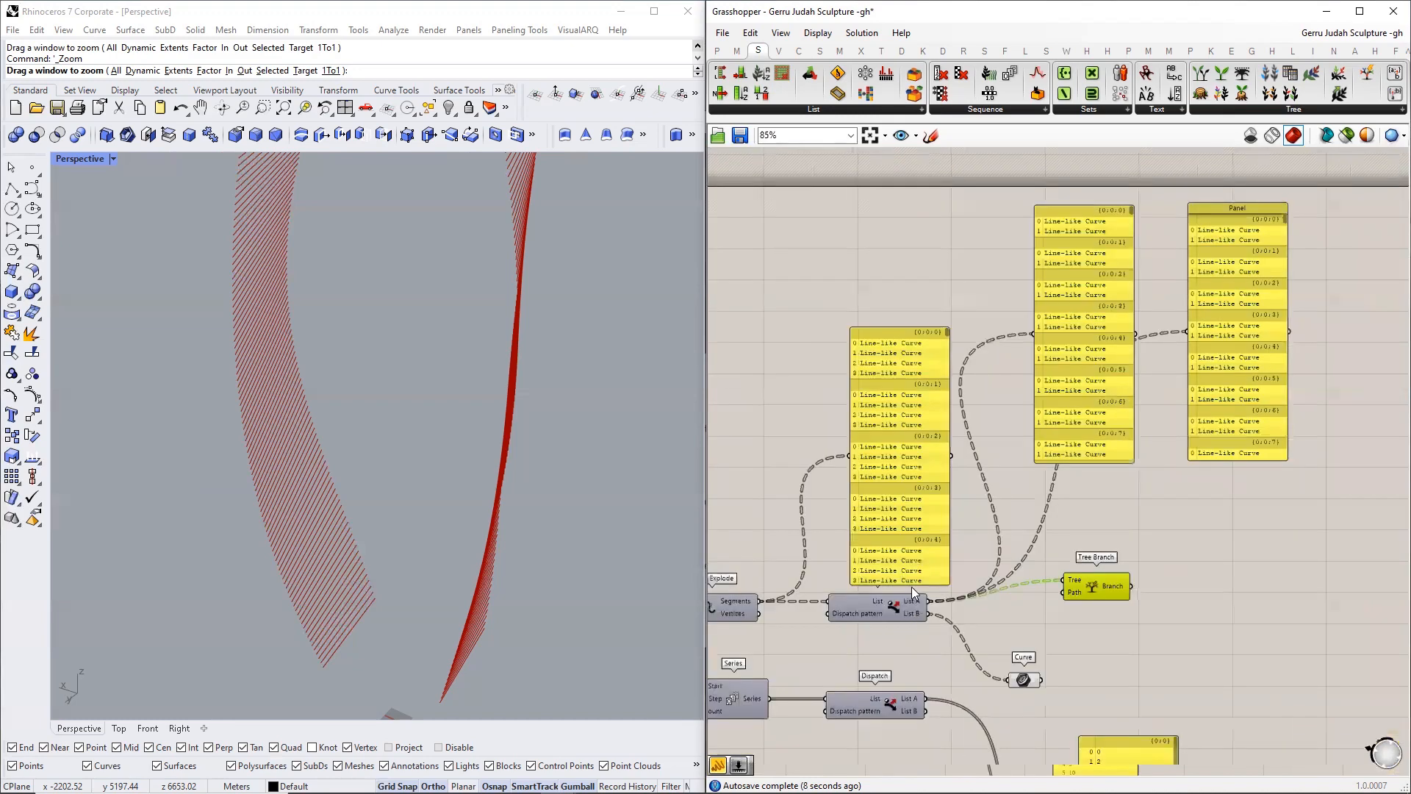
- Simplify the original Dispatch's List A output and review the paths in its connected panels
scroll(911, 587, up, 3)
right_click(912, 587)
click(958, 694)
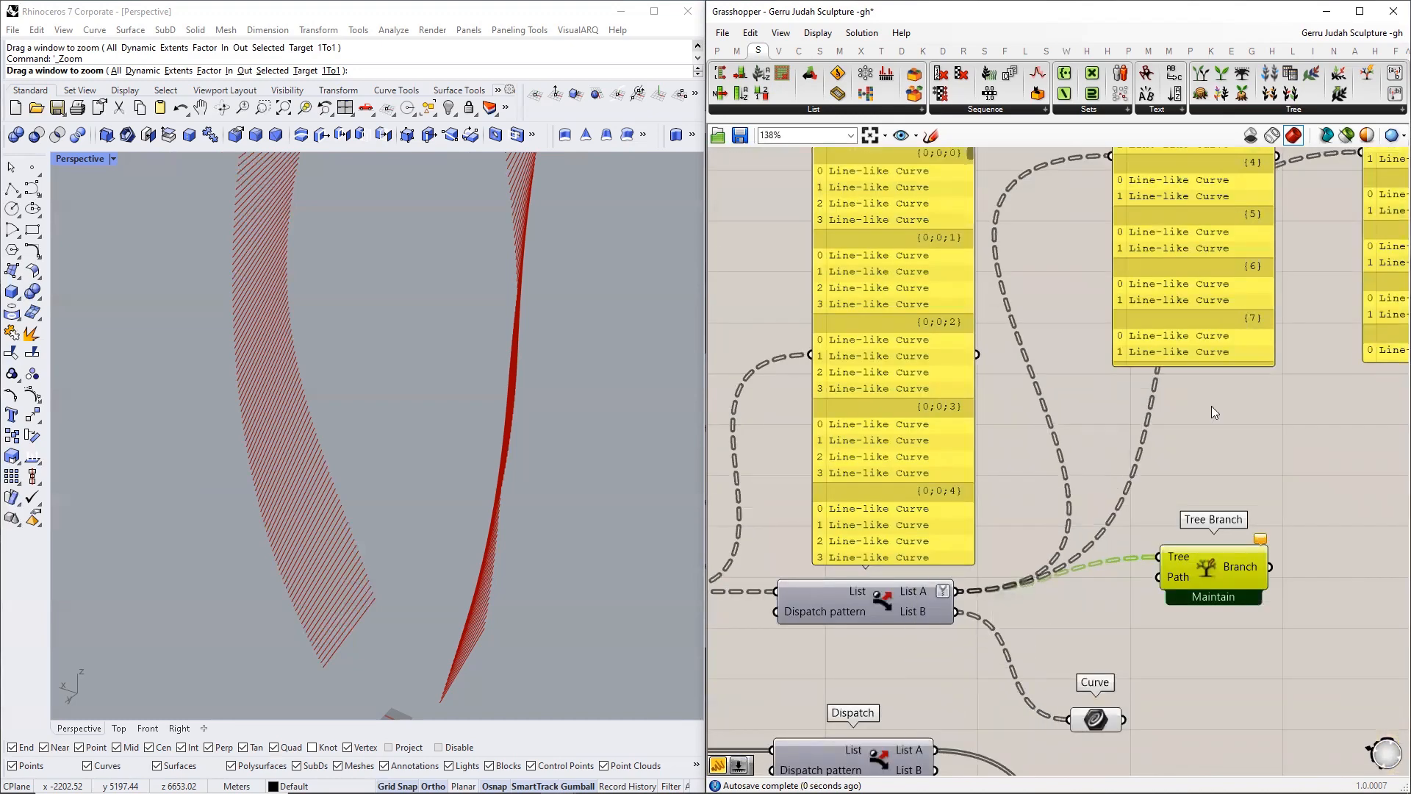
right_drag(1213, 409, 1073, 602)
right_drag(1113, 255, 1111, 267)
scroll(1112, 265, down, 2)
scroll(998, 507, down, 2)
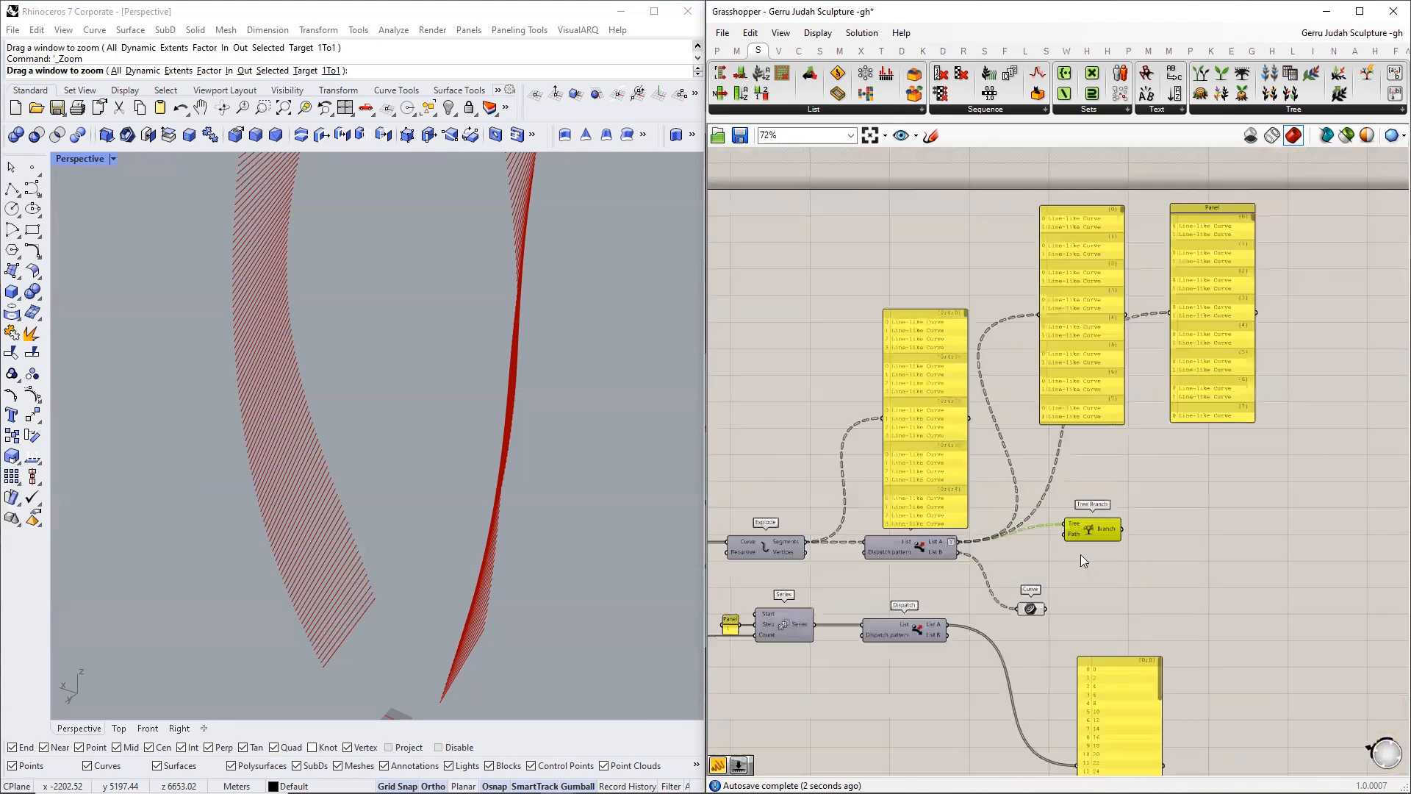
- Align Tree Branch with the segment Dispatch and connect the index Dispatch's List A to its Path input
scroll(1012, 565, up, 4)
drag(1154, 501, 1150, 535)
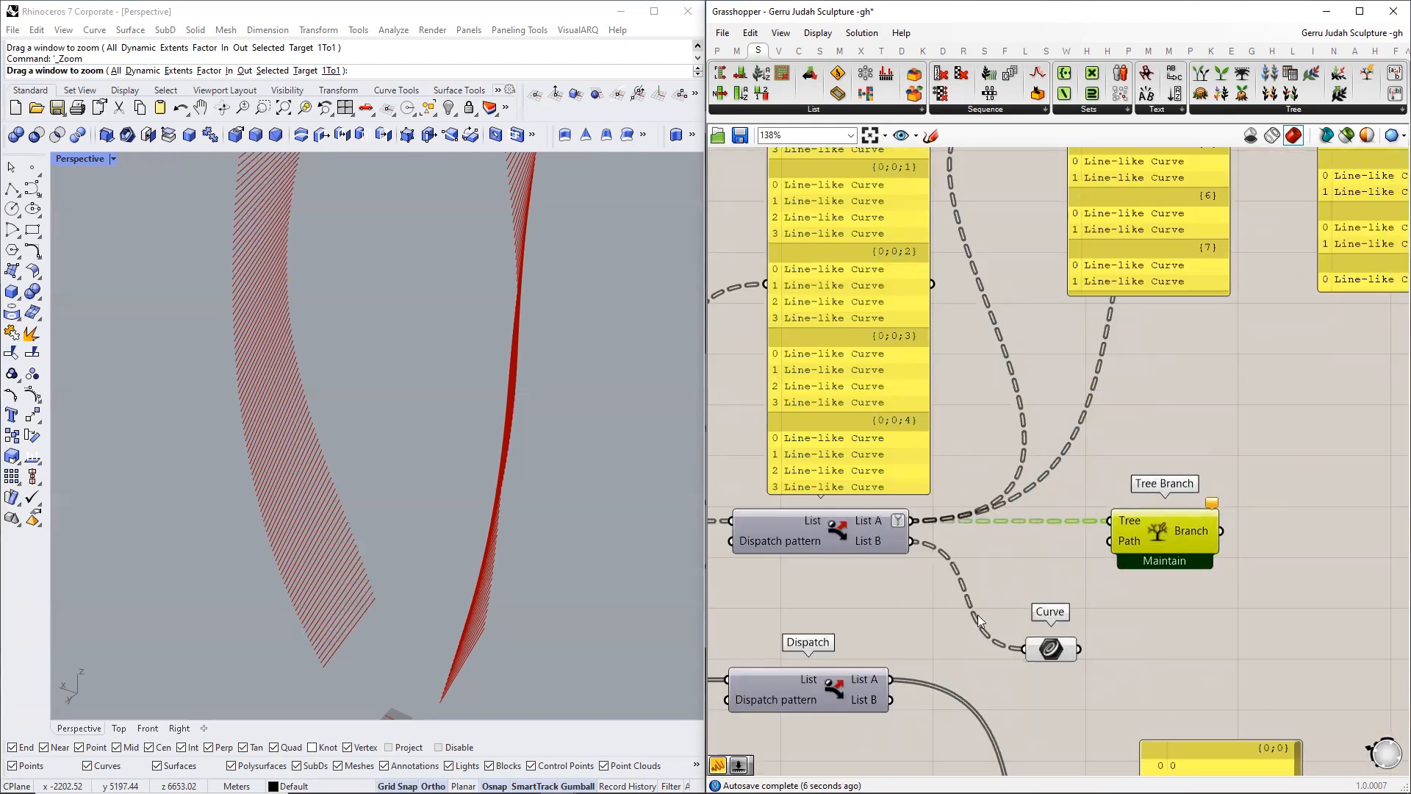
drag(891, 680, 1110, 542)
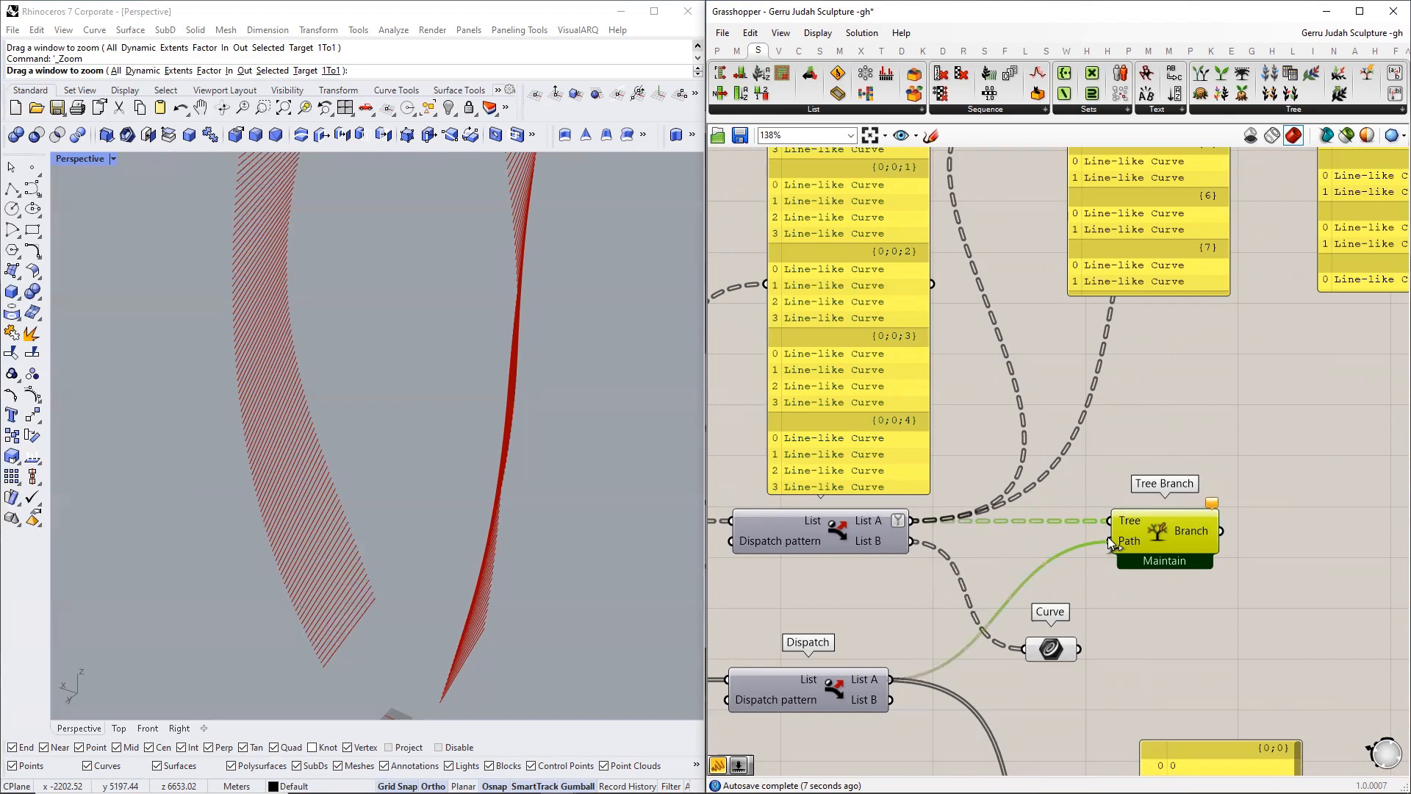
right_drag(1129, 586, 1015, 480)
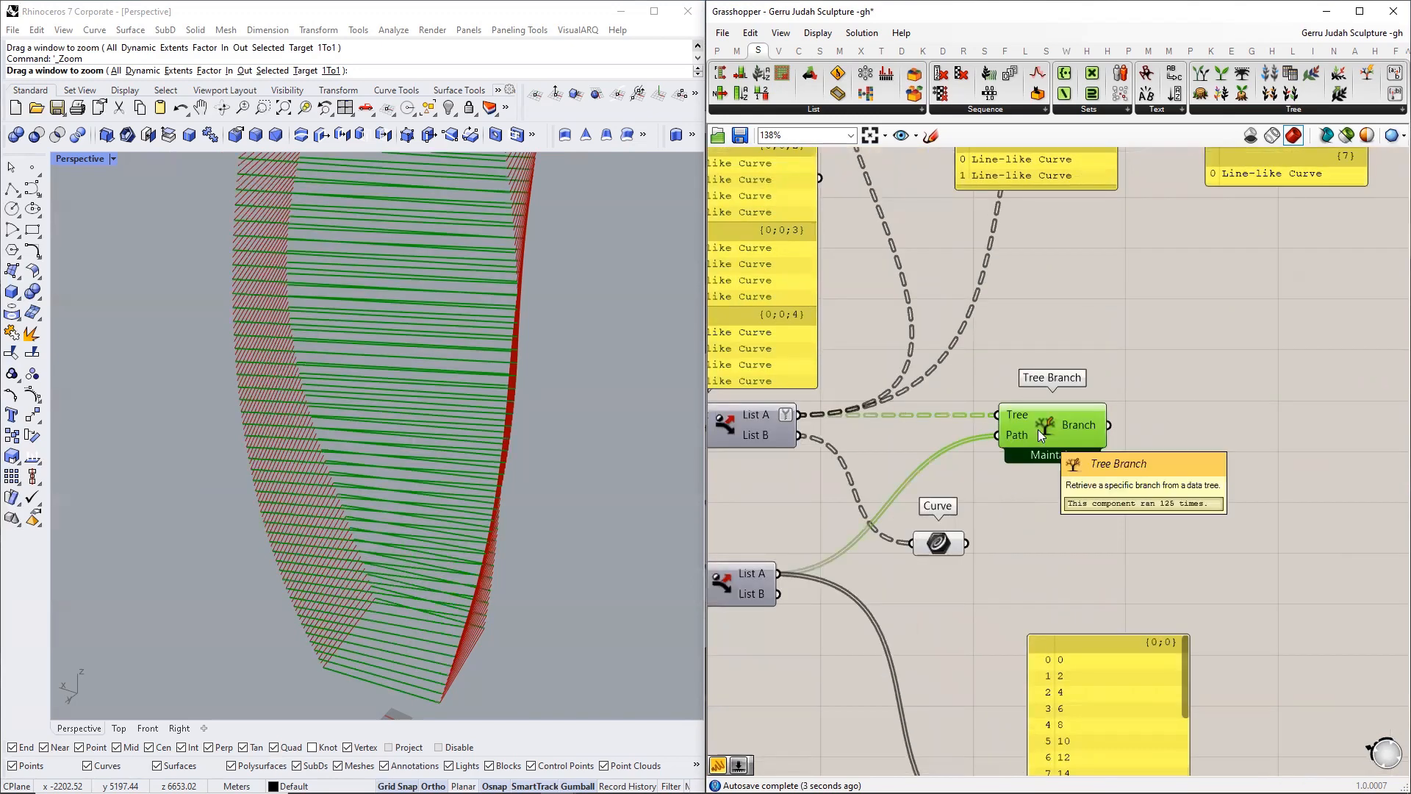
- Duplicate Tree Branch, feeding it the segment Dispatch's simplified List B as Tree and the index Dispatch's List B as Path
alt+drag(1038, 429, 1054, 487)
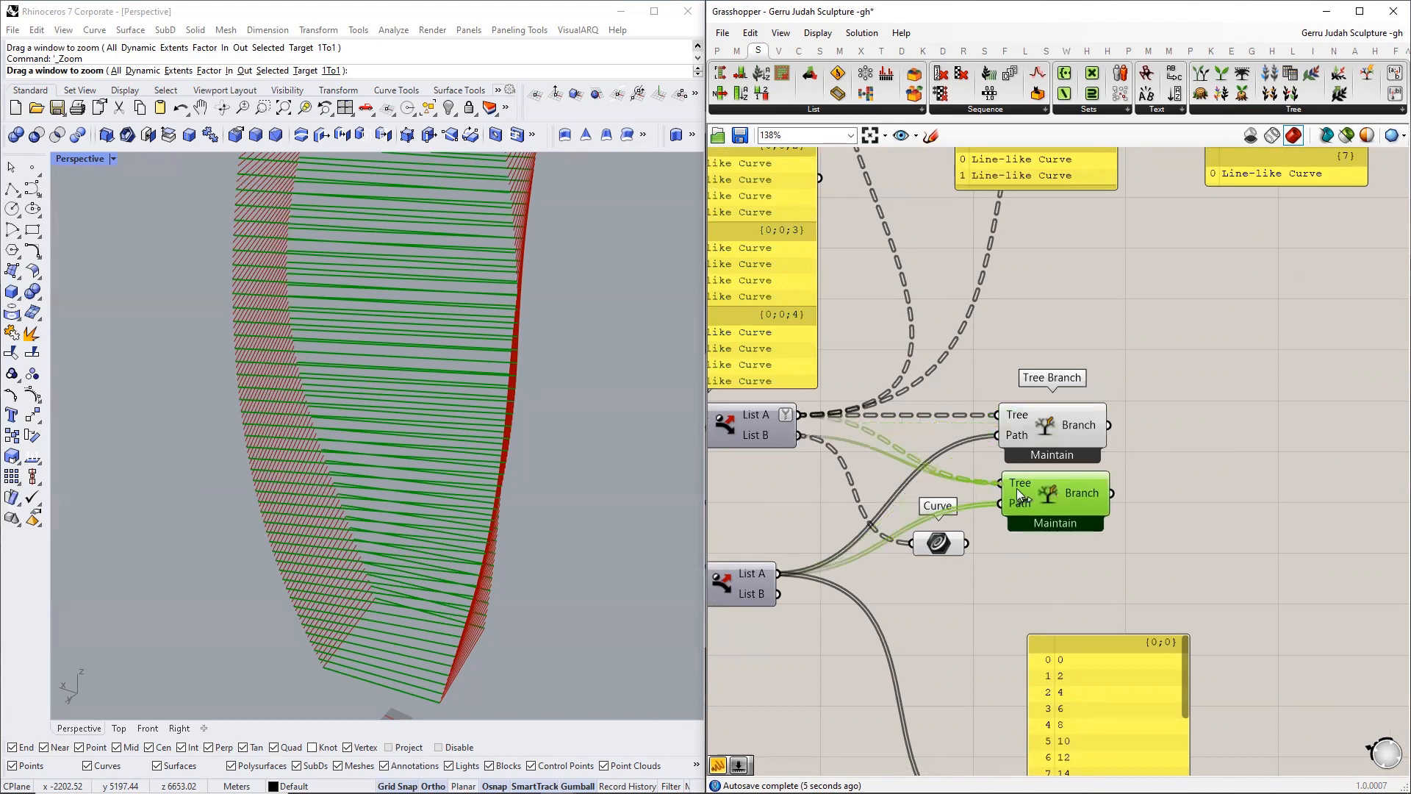
right_click(773, 435)
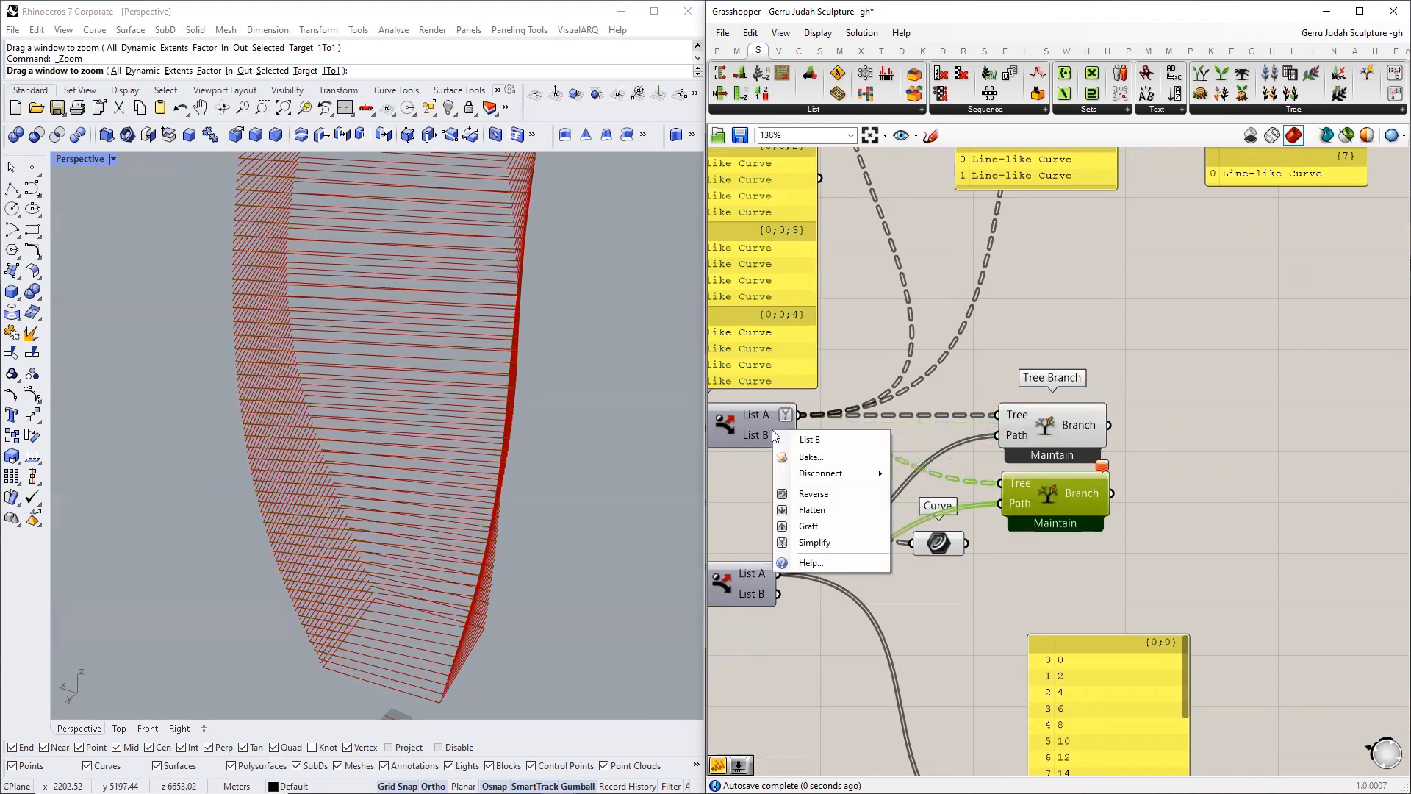
click(814, 542)
drag(779, 594, 1000, 504)
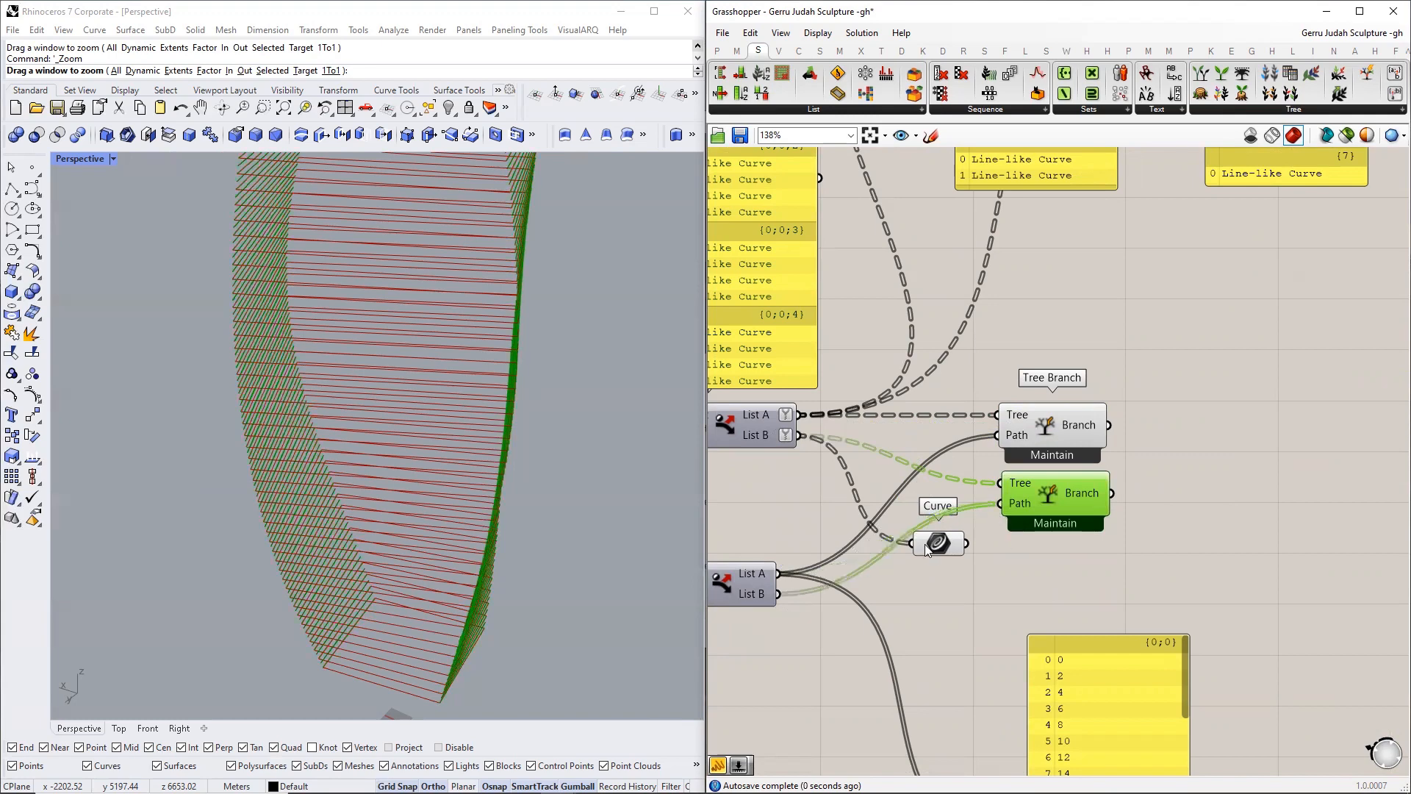
- Connect the Curve parameter to the first Tree Branch's output and a duplicate of it to the second Tree Branch's output
drag(928, 550, 1109, 425)
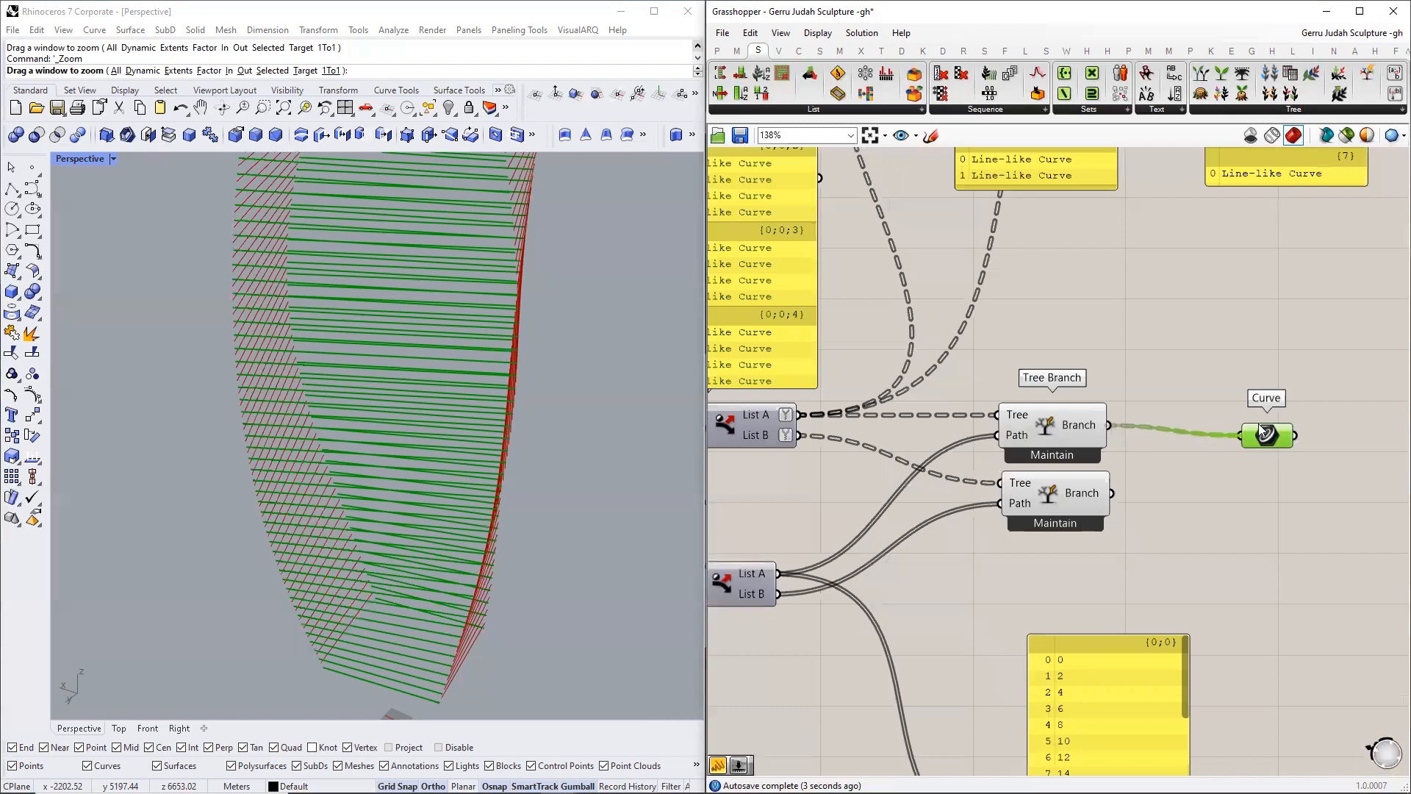
drag(1263, 433, 1251, 488)
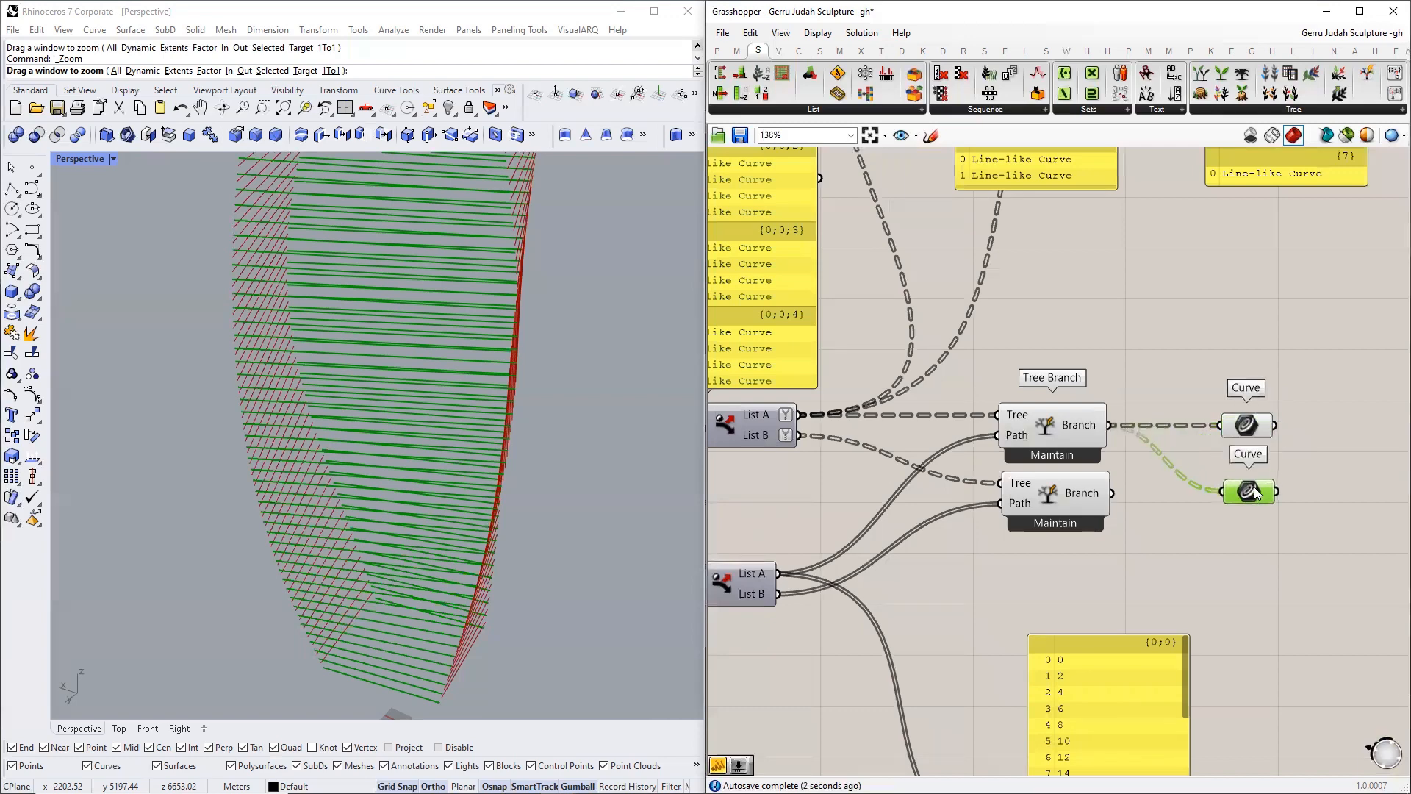
drag(1113, 493, 1238, 499)
right_drag(1238, 499, 942, 505)
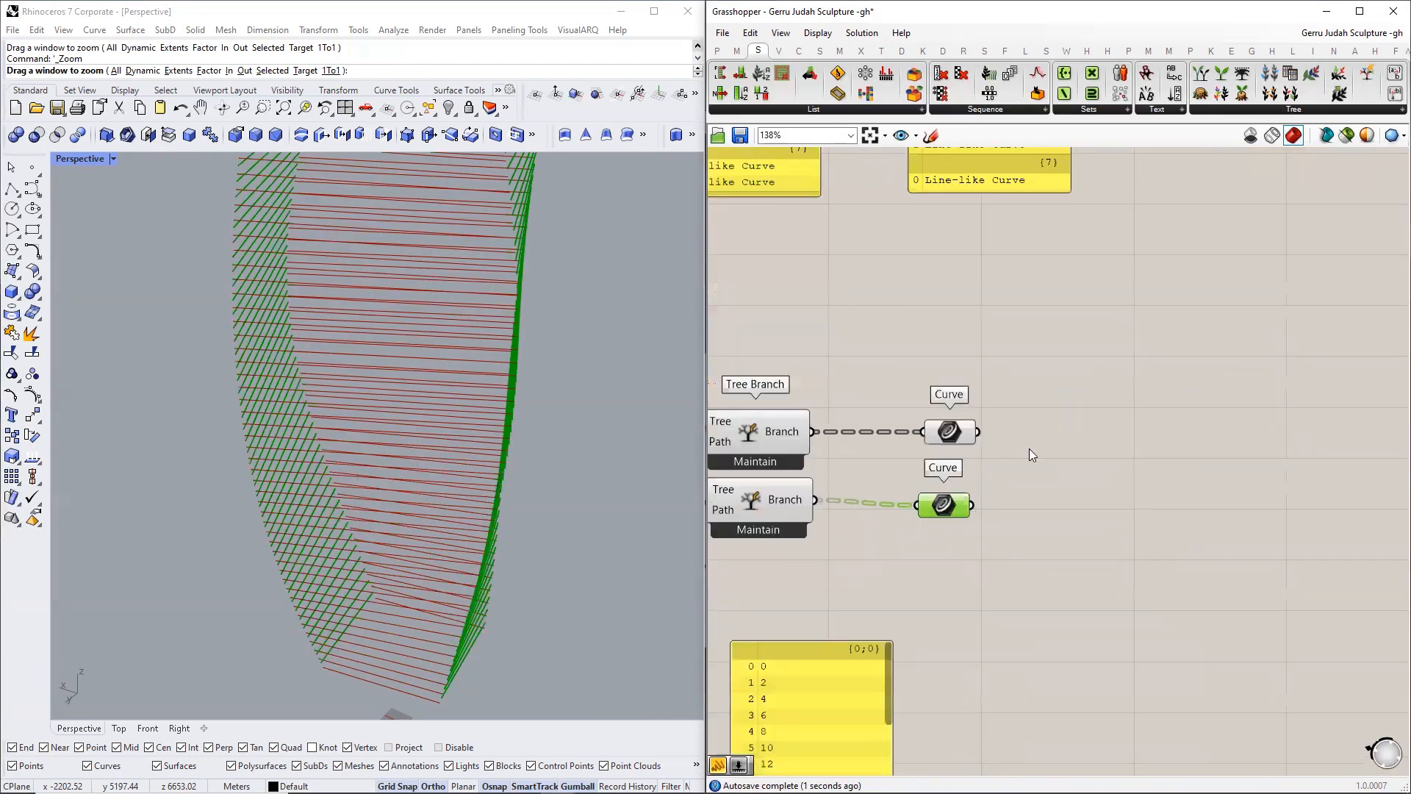
- Add a Merge component and combine the two Curve parameters through its D1 and D2 inputs
click(717, 51)
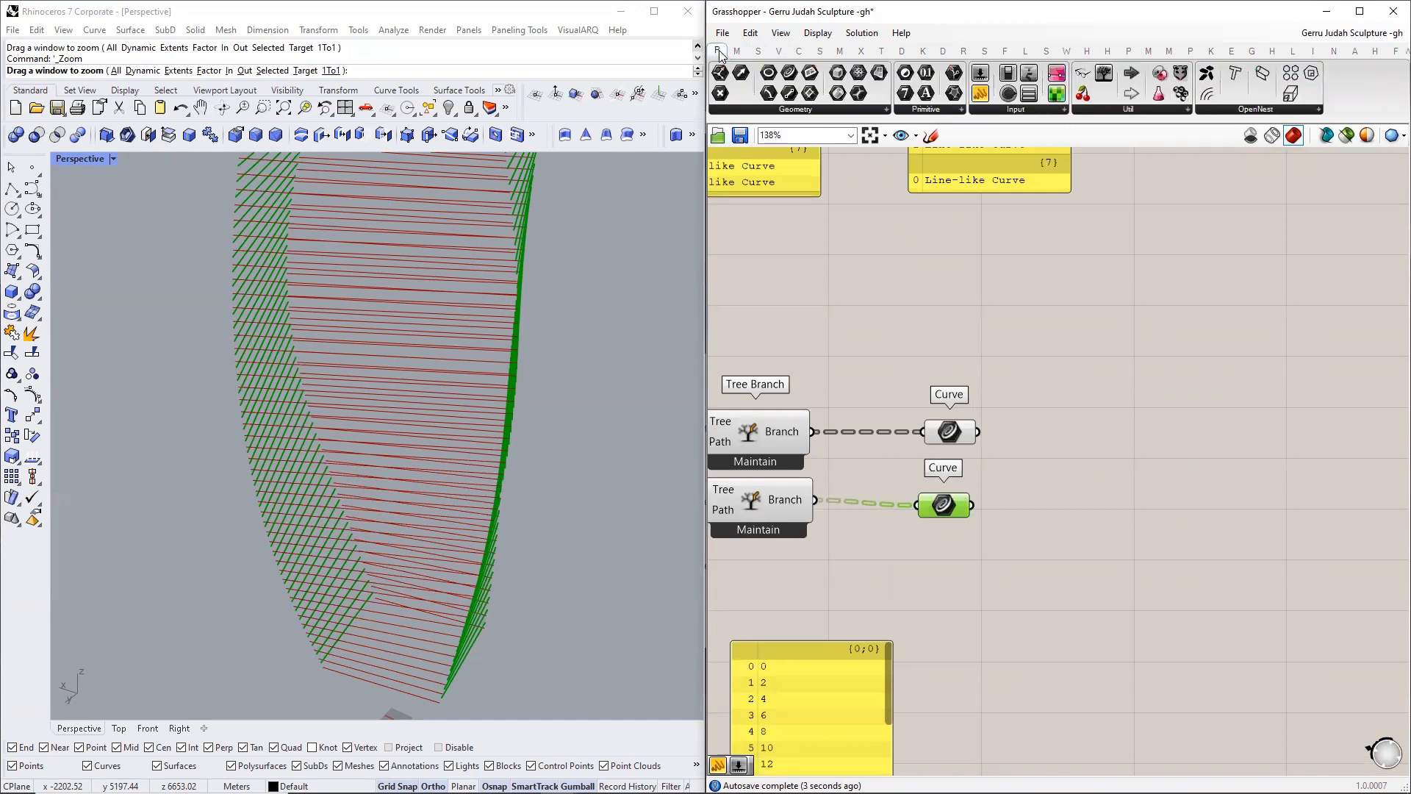
double_click(1112, 456)
text(merge)
key(Return)
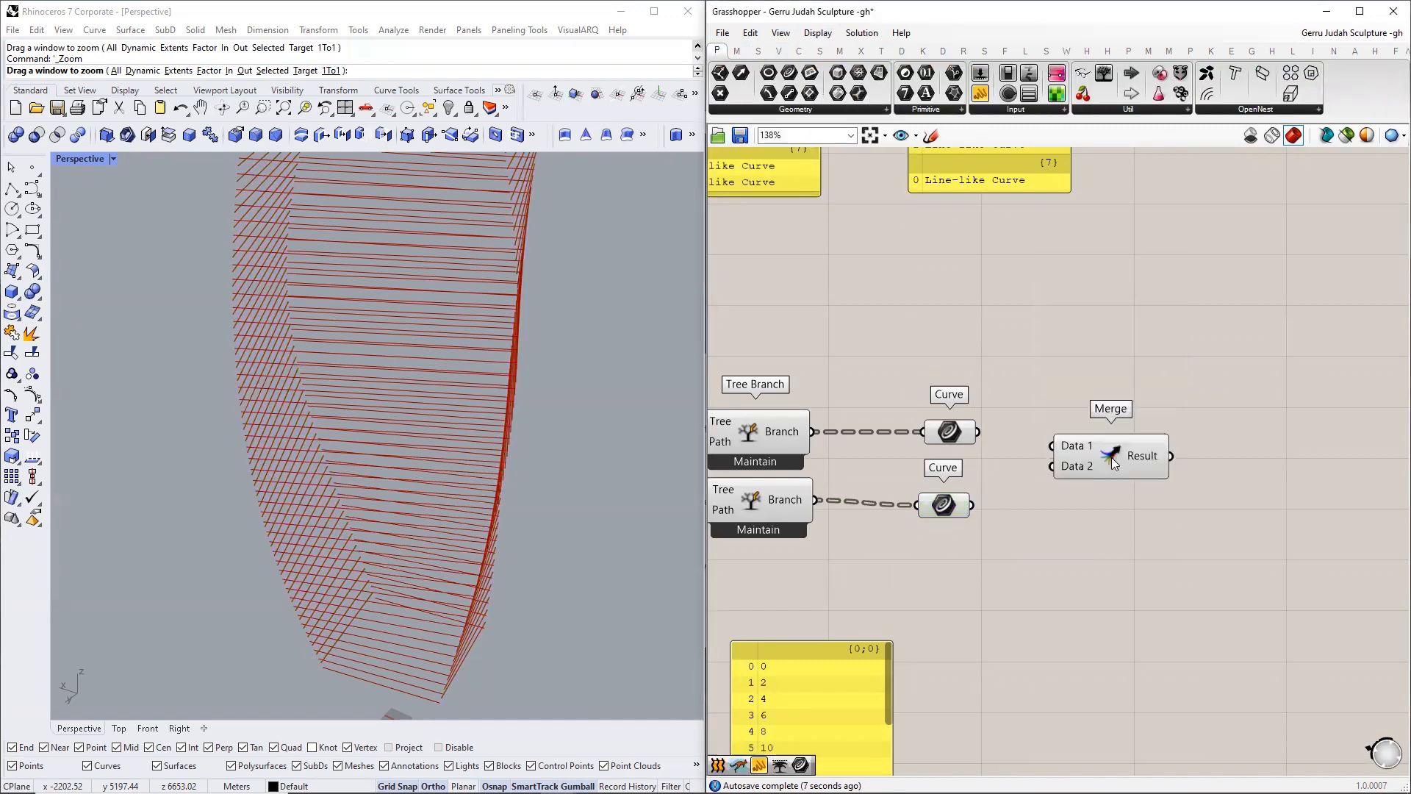
drag(978, 431, 968, 501)
mouse_move(1152, 457)
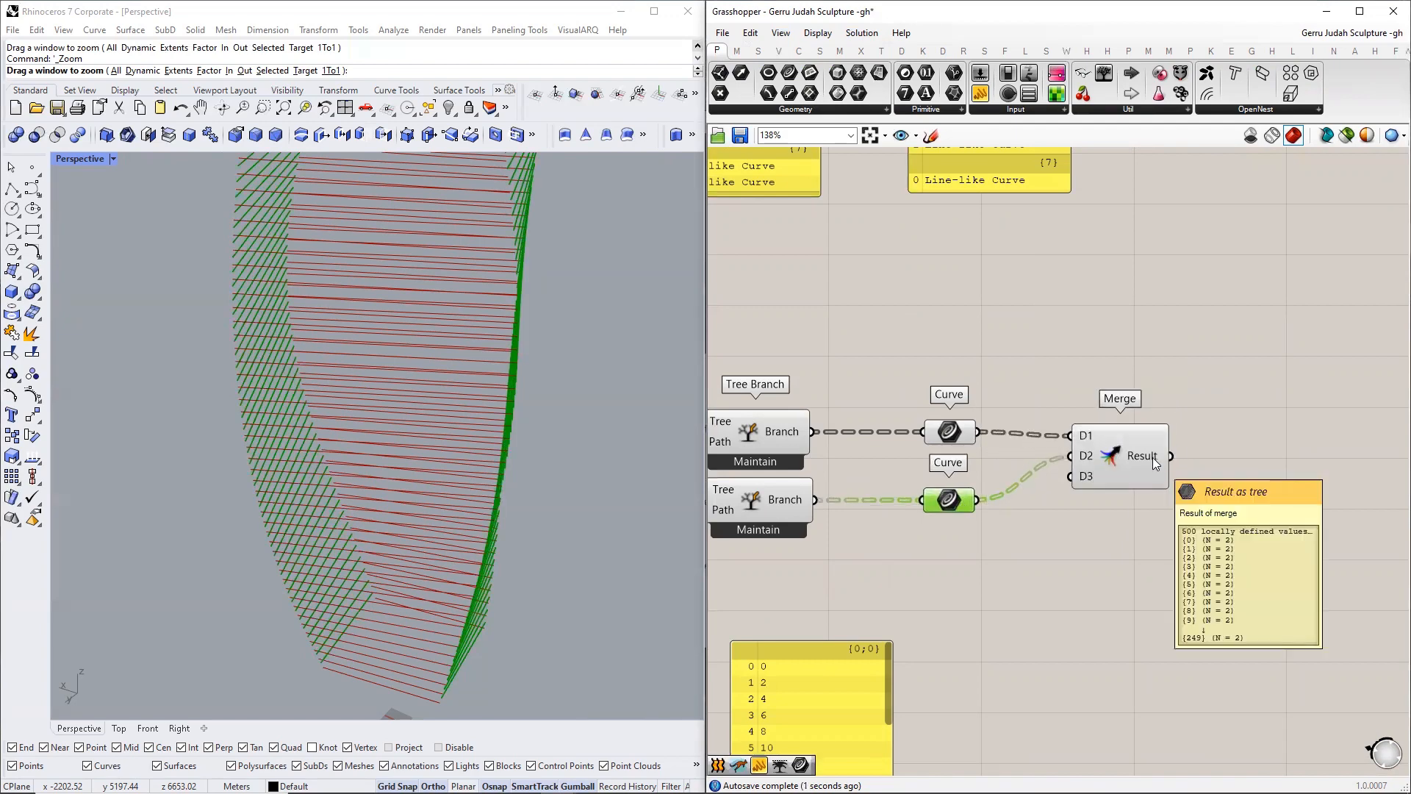
- Hide the previews of both Tree Branch components and their Curve parameters, and inspect the alternating segments in the Rhino viewport
scroll(1122, 495, down, 6)
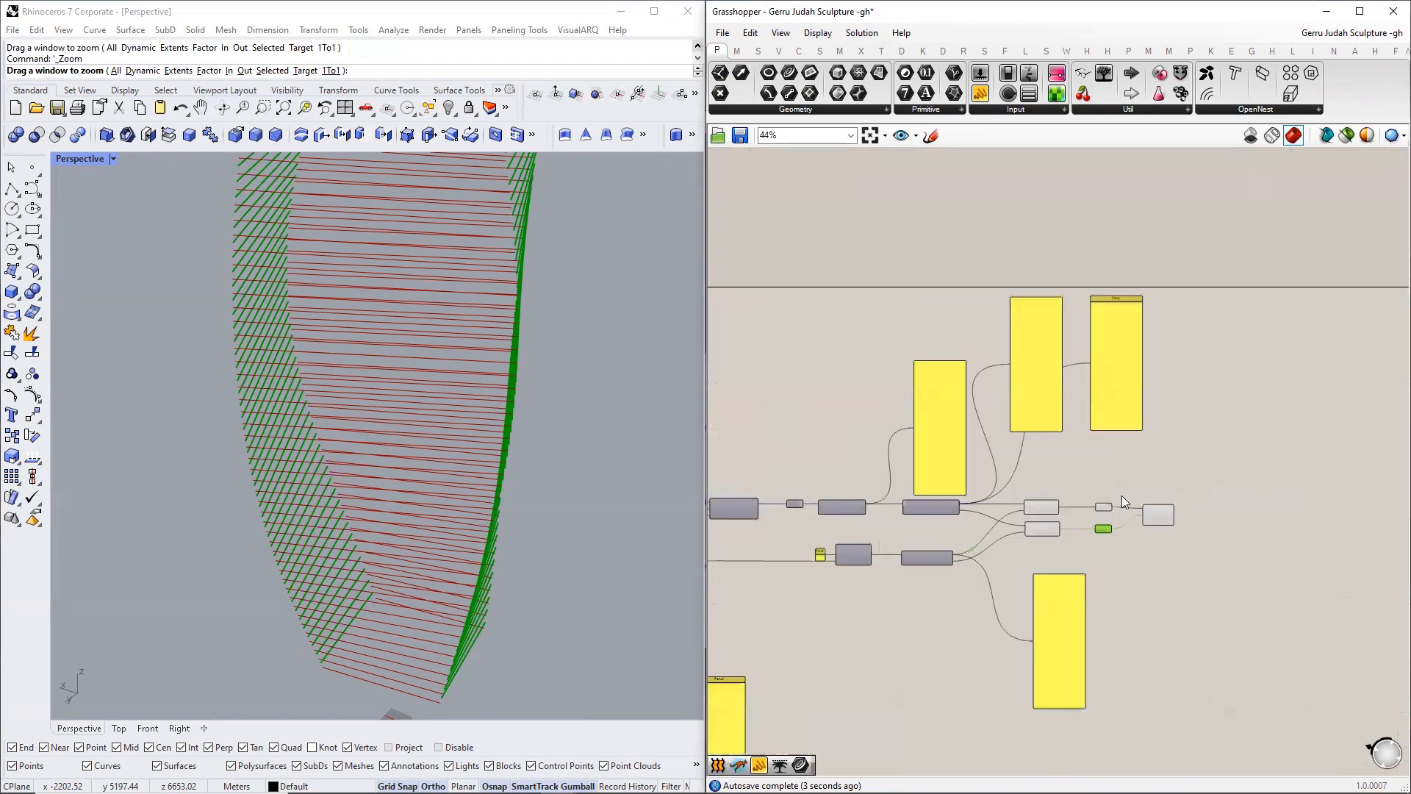
drag(1123, 476, 1025, 542)
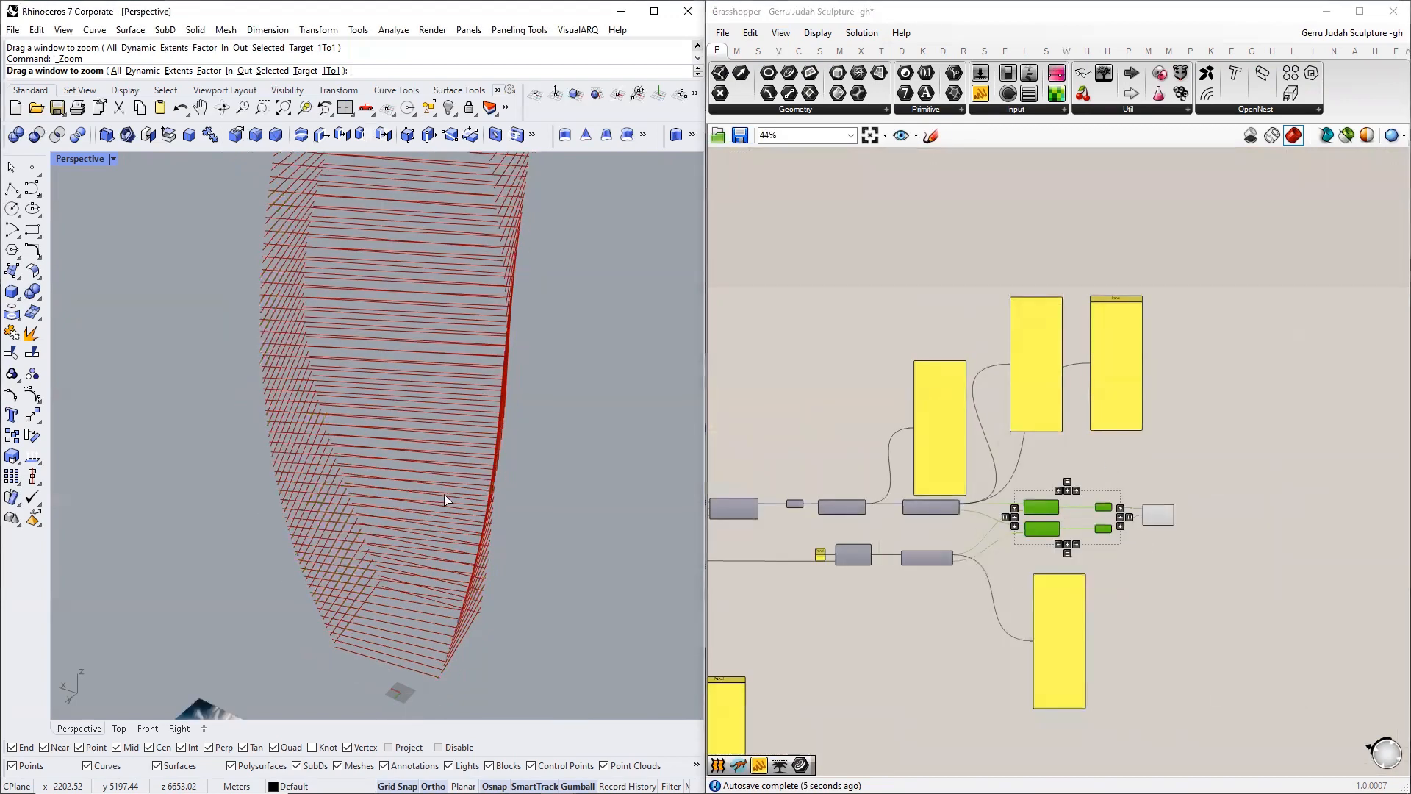
scroll(445, 500, down, 7)
right_drag(376, 488, 564, 347)
scroll(474, 359, up, 9)
right_drag(479, 372, 487, 385)
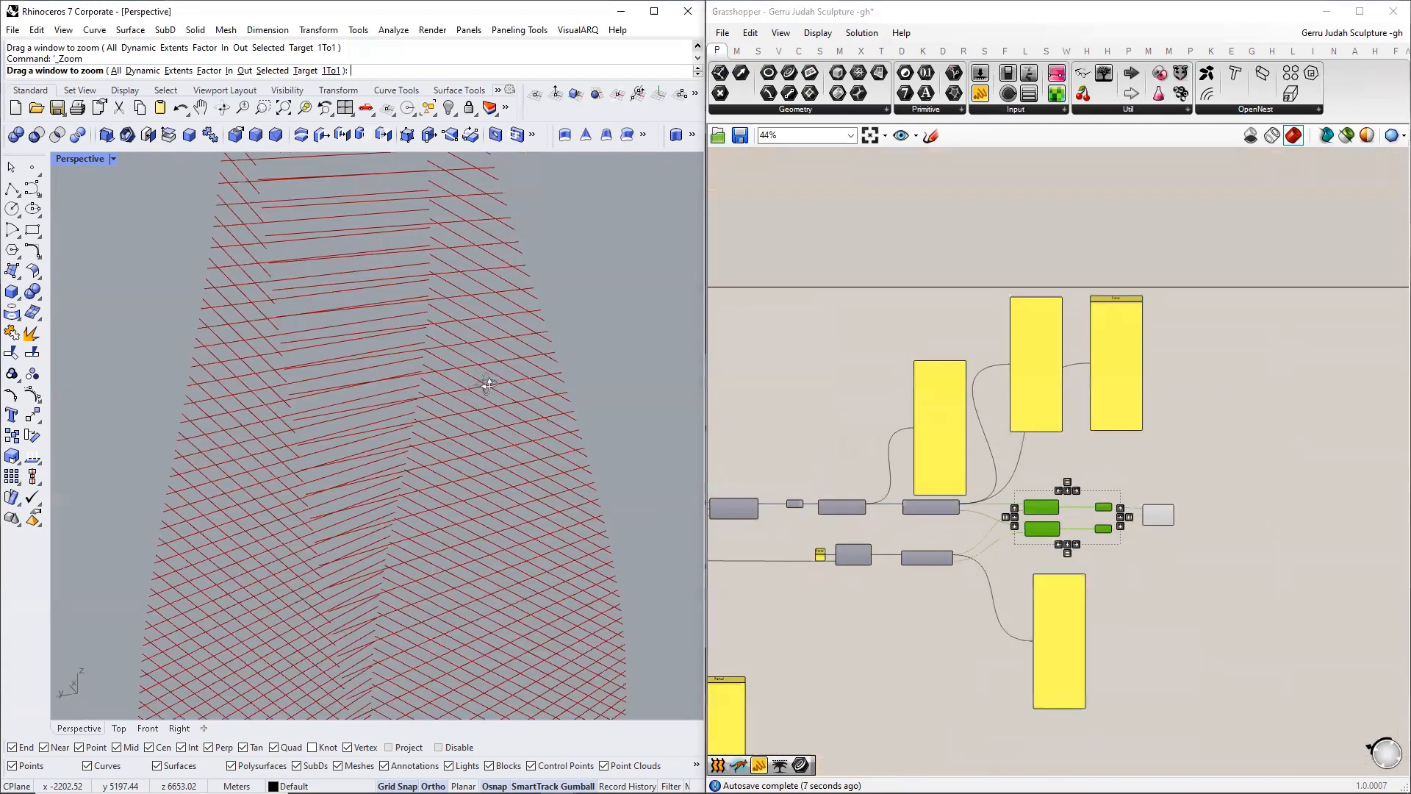
right_drag(516, 338, 447, 487)
scroll(1177, 521, up, 5)
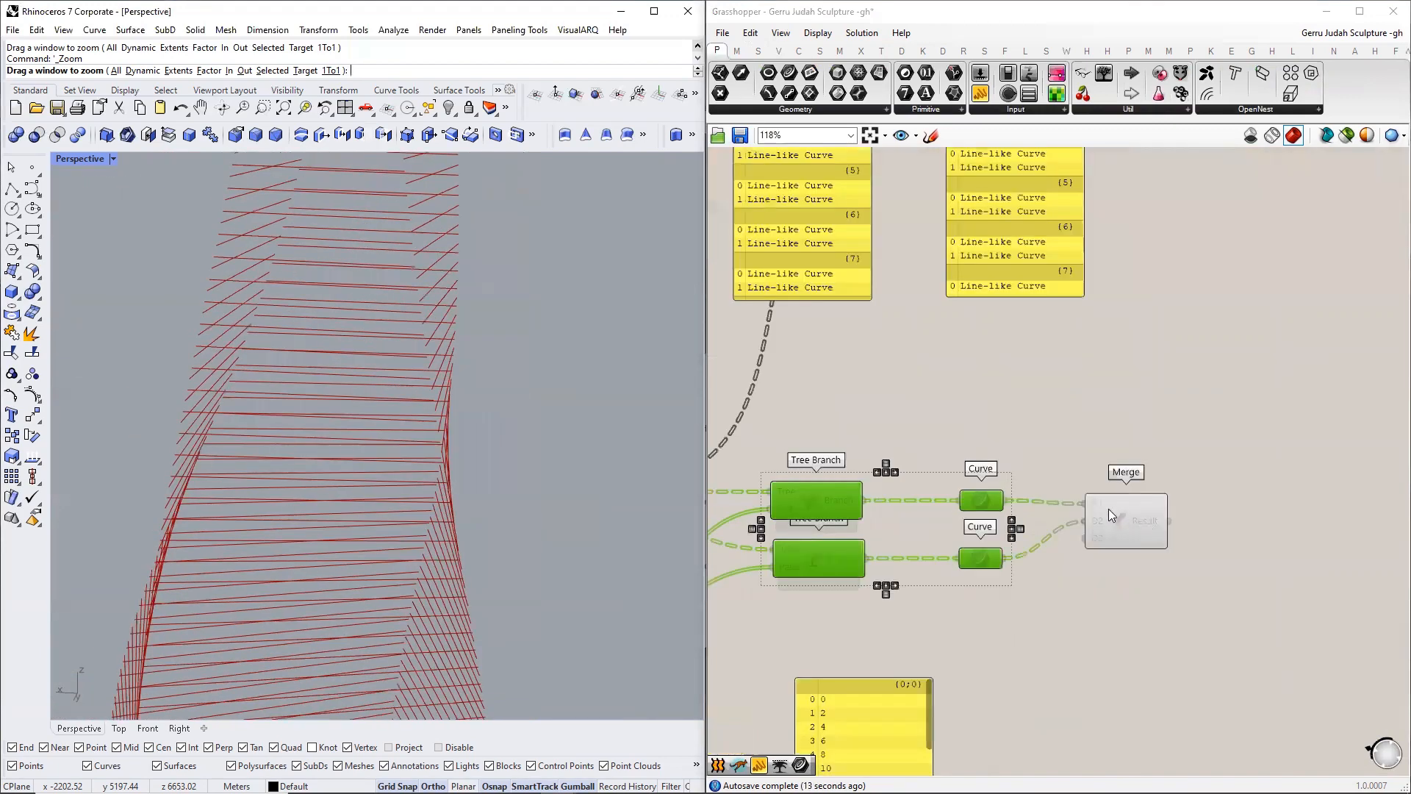
- Duplicate a Curve parameter after Merge and connect it to the Merge Result
click(1108, 508)
scroll(1103, 511, up, 4)
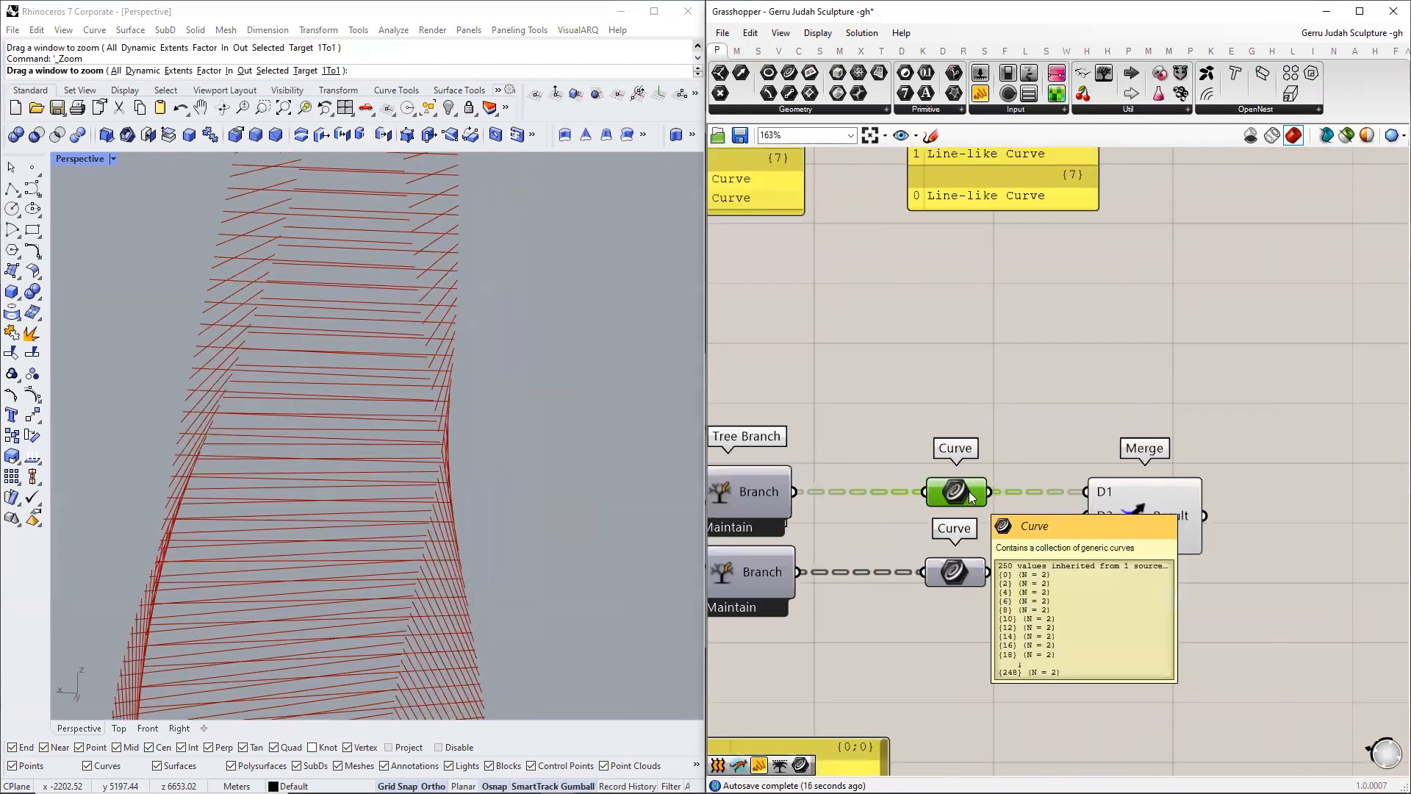
alt+drag(976, 497, 1312, 528)
right_drag(1299, 527, 991, 523)
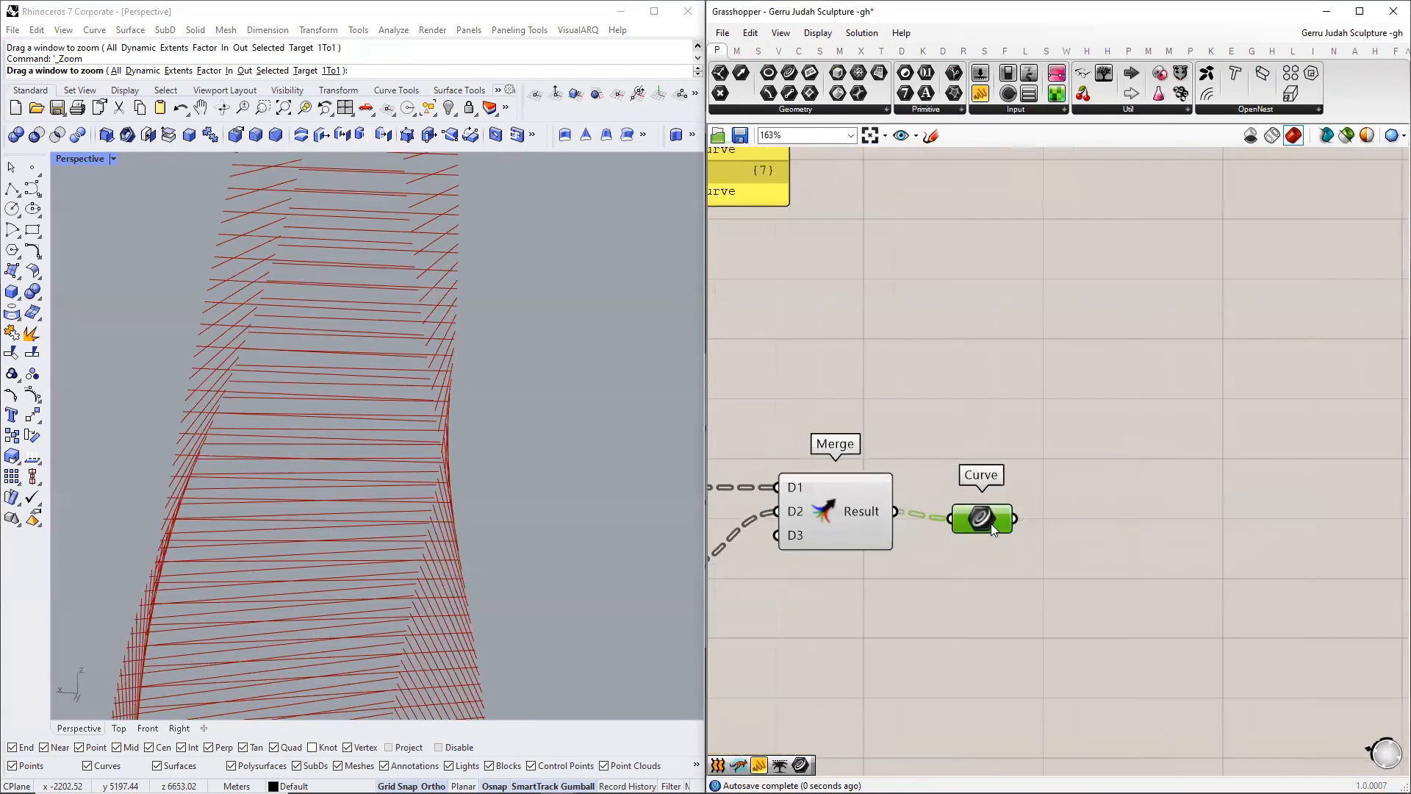
- Turn off the preview of Merge and turn on the preview of the Curve parameter that holds its result
click(869, 522)
middle_click(859, 518)
click(883, 558)
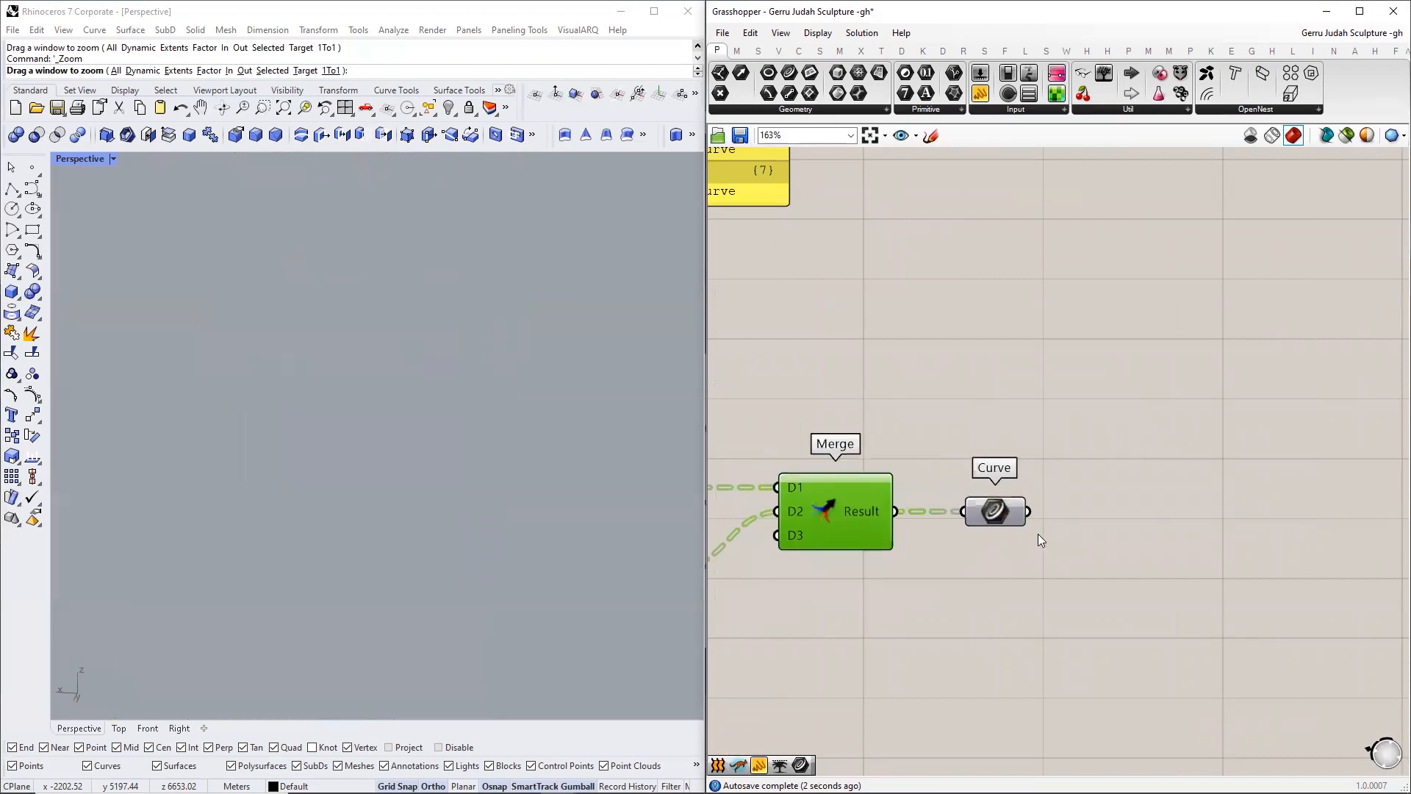
click(1000, 517)
middle_click(1000, 518)
click(979, 559)
scroll(985, 561, down, 3)
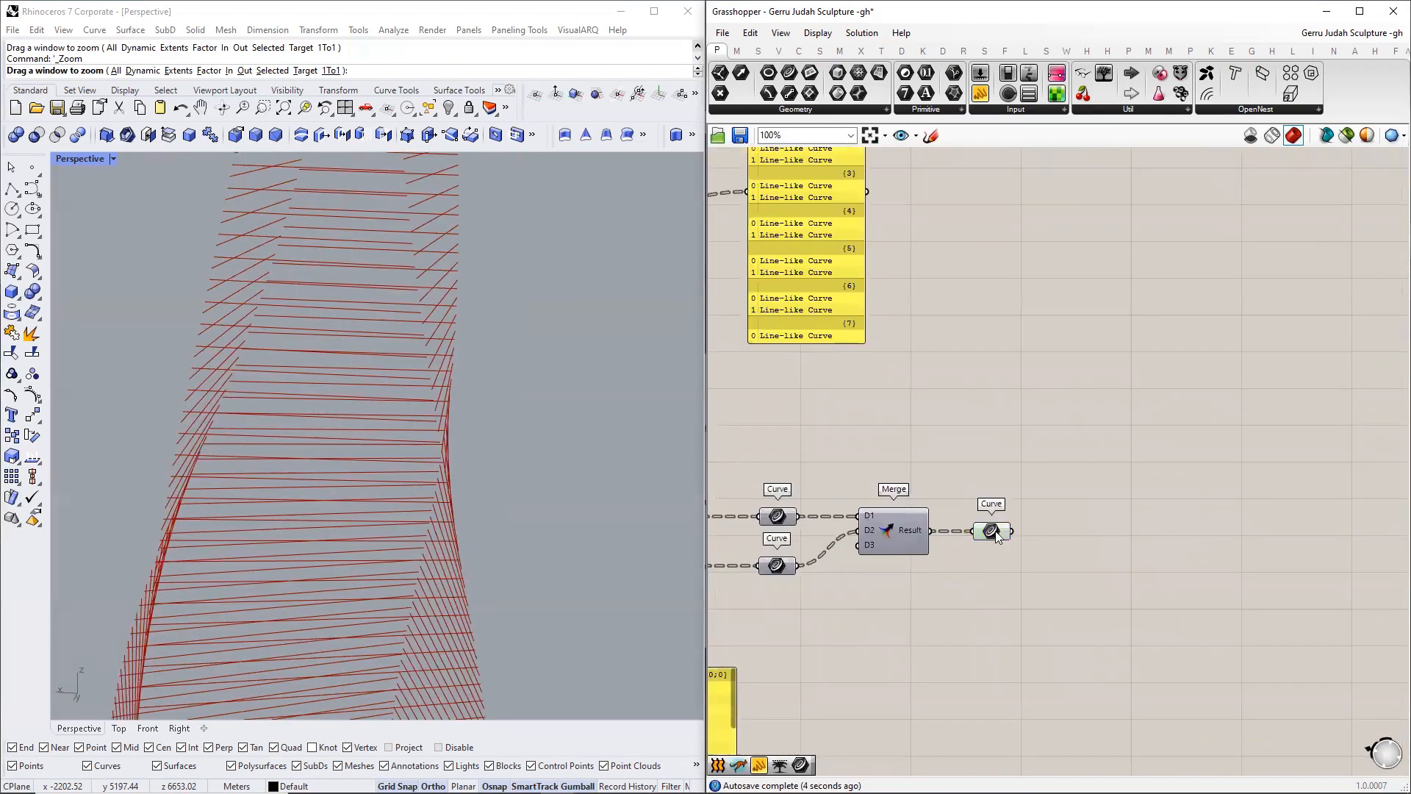
- Highlight the merged curves in the model and study the beam lengths in the sculpture's reference images
click(917, 526)
click(985, 536)
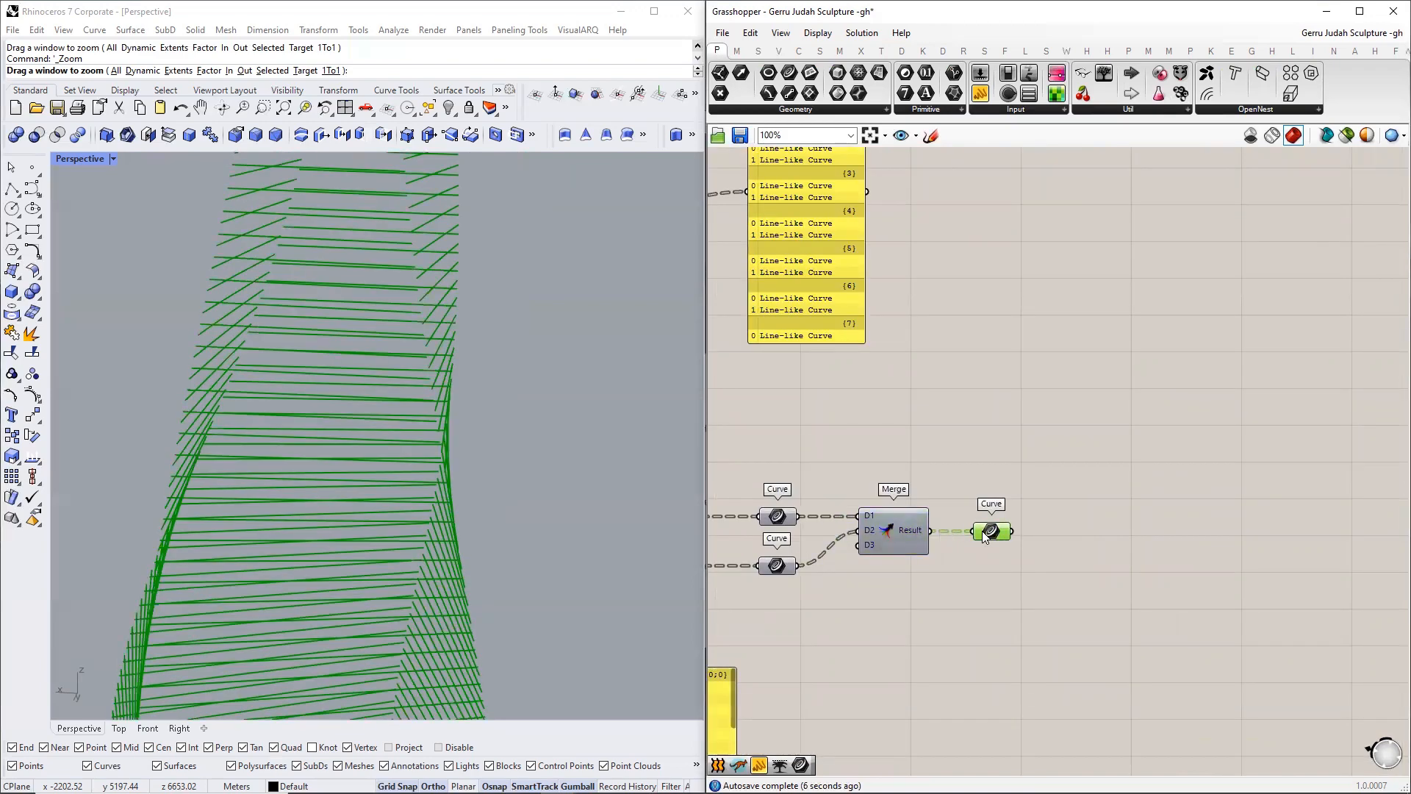
right_drag(325, 423, 173, 456)
right_drag(447, 514, 269, 20)
scroll(309, 538, up, 8)
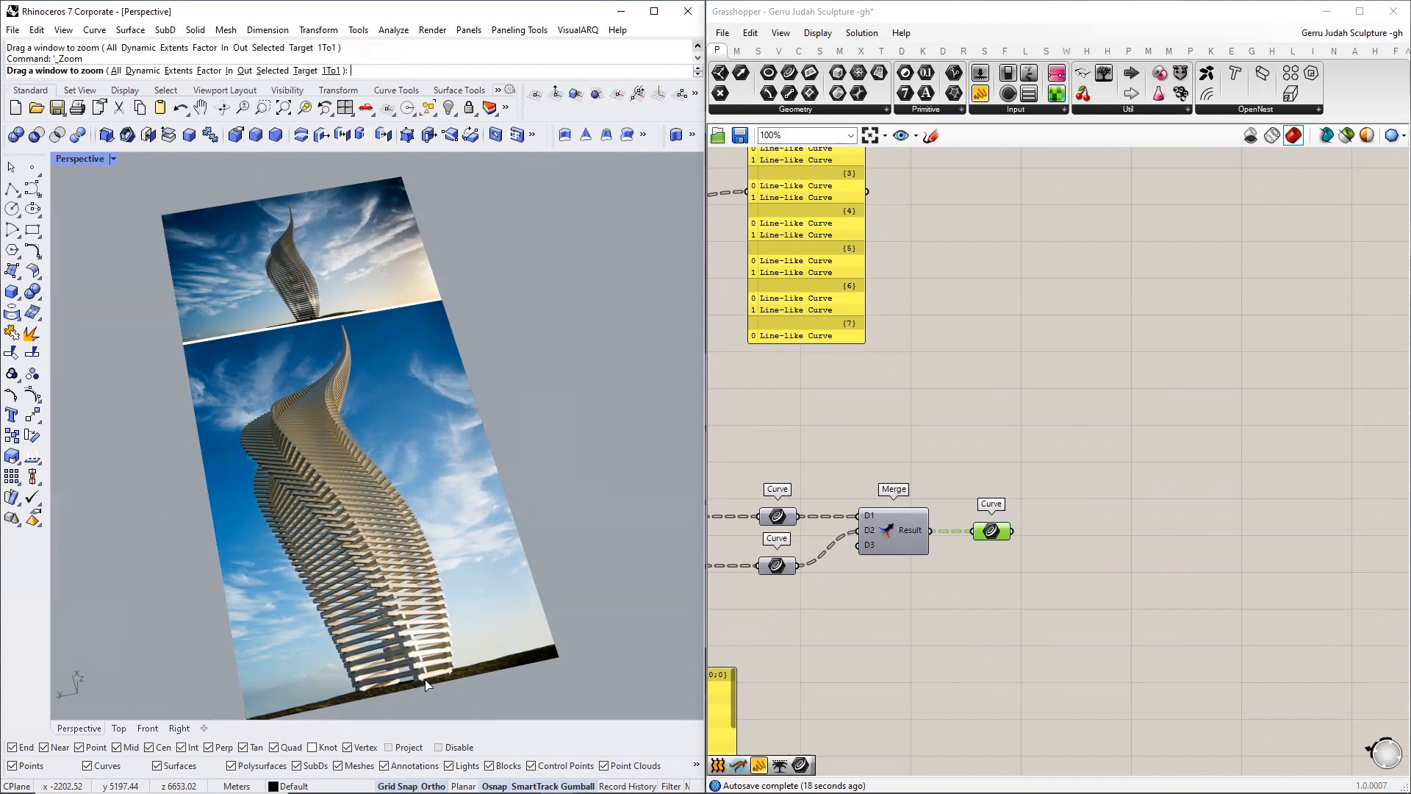
scroll(430, 684, up, 2)
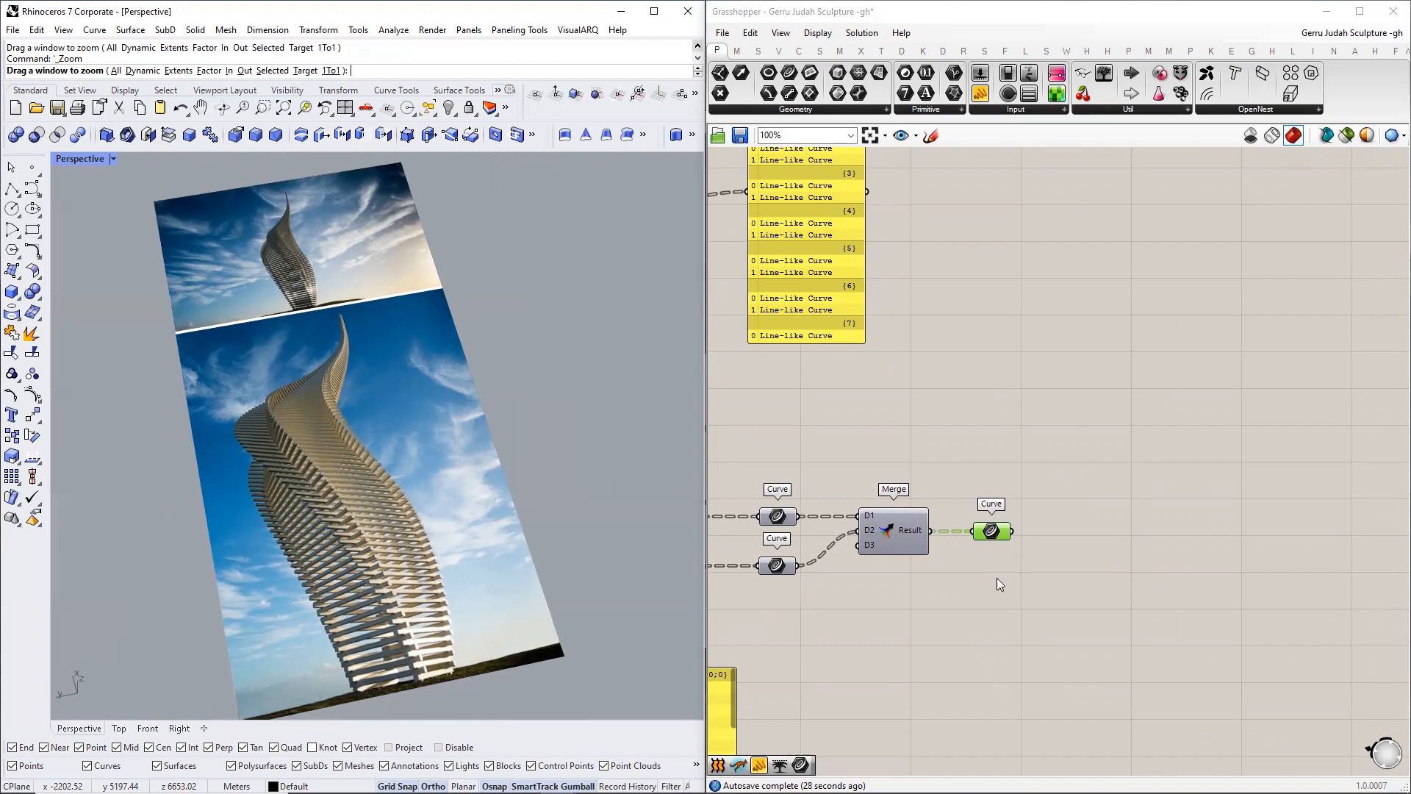
- Duplicate the lower Graph Mapper that feeds Pi and place the copy below it, still driven by Range
right_drag(997, 578, 1172, 403)
scroll(1174, 403, down, 5)
right_drag(853, 497, 1125, 469)
scroll(828, 481, up, 2)
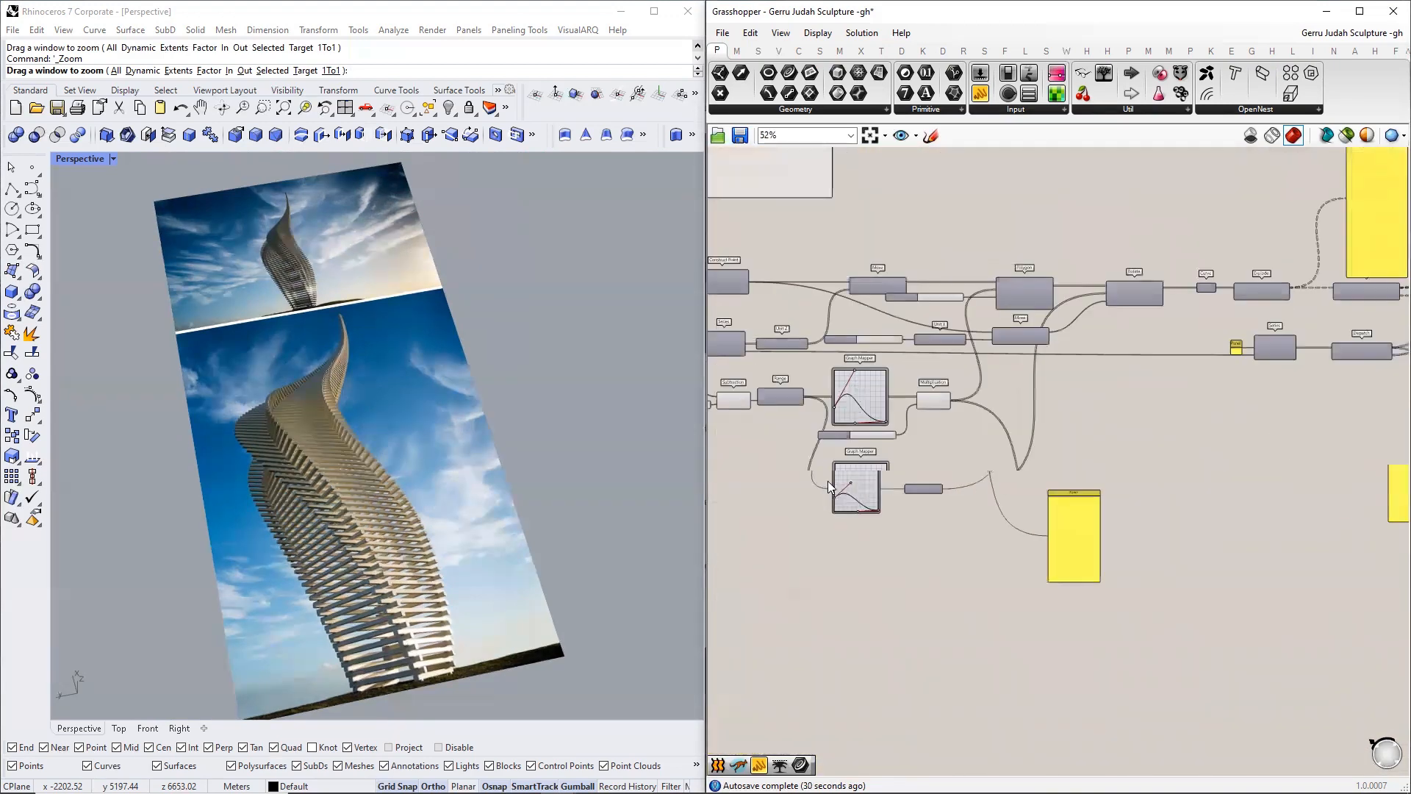
scroll(828, 480, up, 3)
click(881, 488)
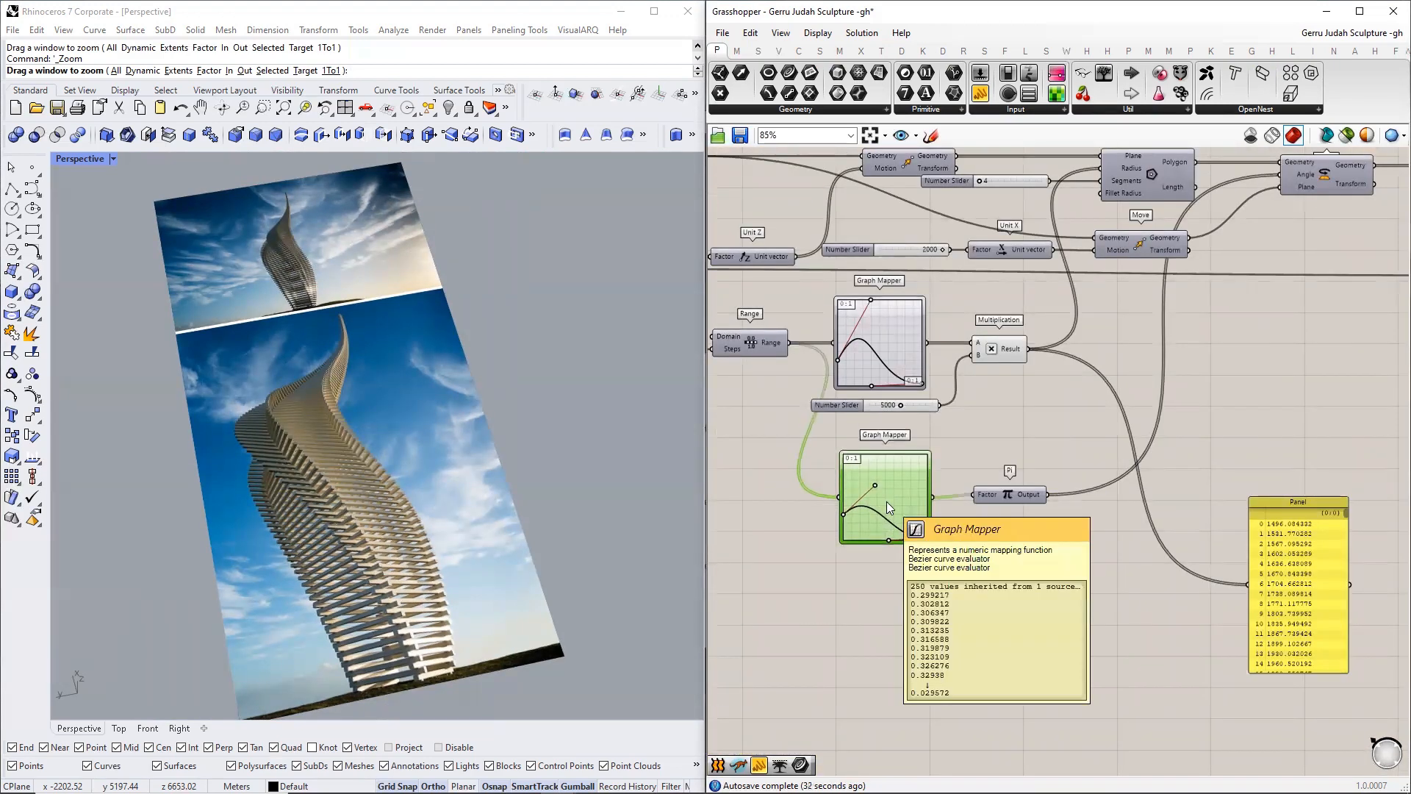
drag(887, 501, 886, 603)
right_drag(897, 619, 873, 535)
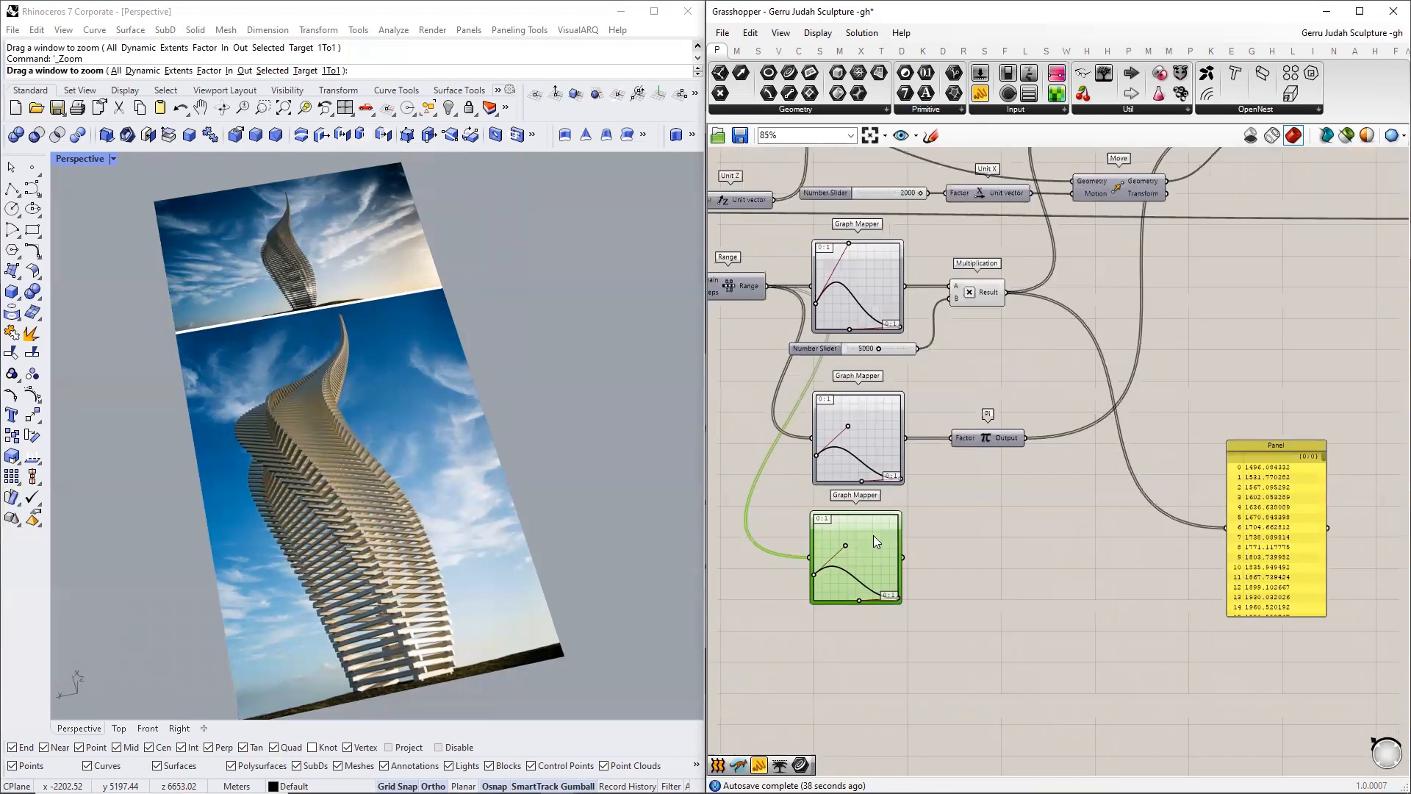
right_drag(973, 544, 939, 540)
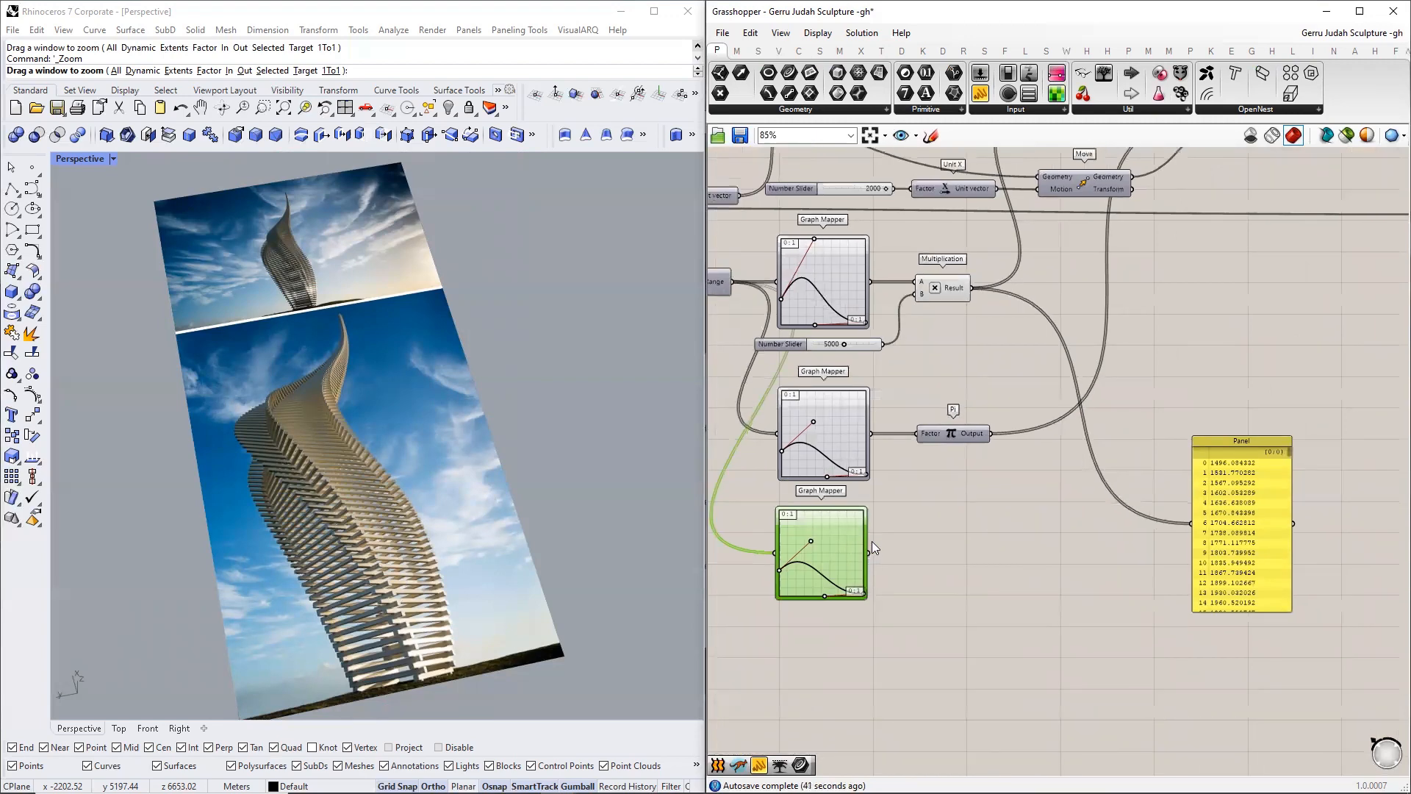
- Add a Number parameter, connect the new Graph Mapper's output to it, and check the reference image again
double_click(930, 547)
text(num)
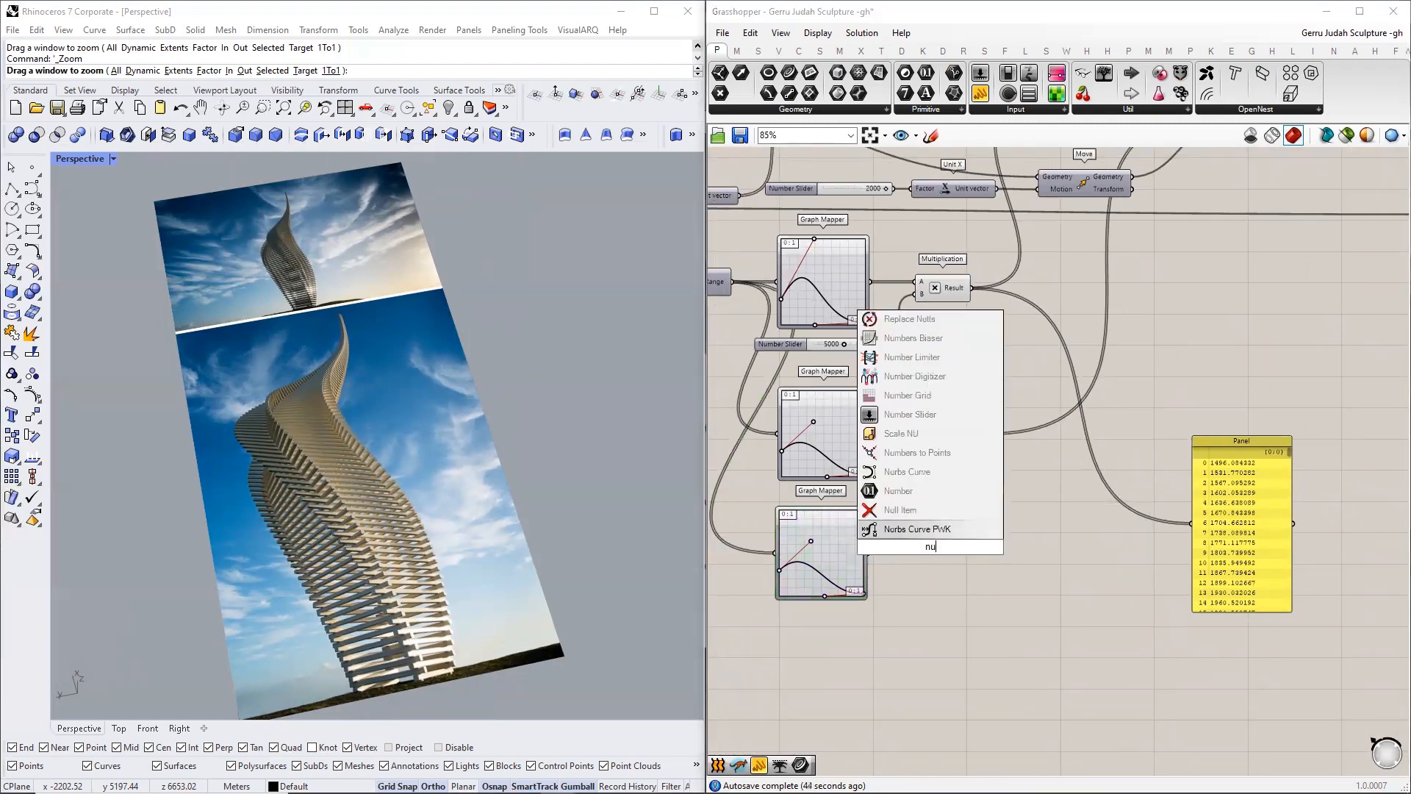
click(930, 528)
drag(901, 552, 914, 553)
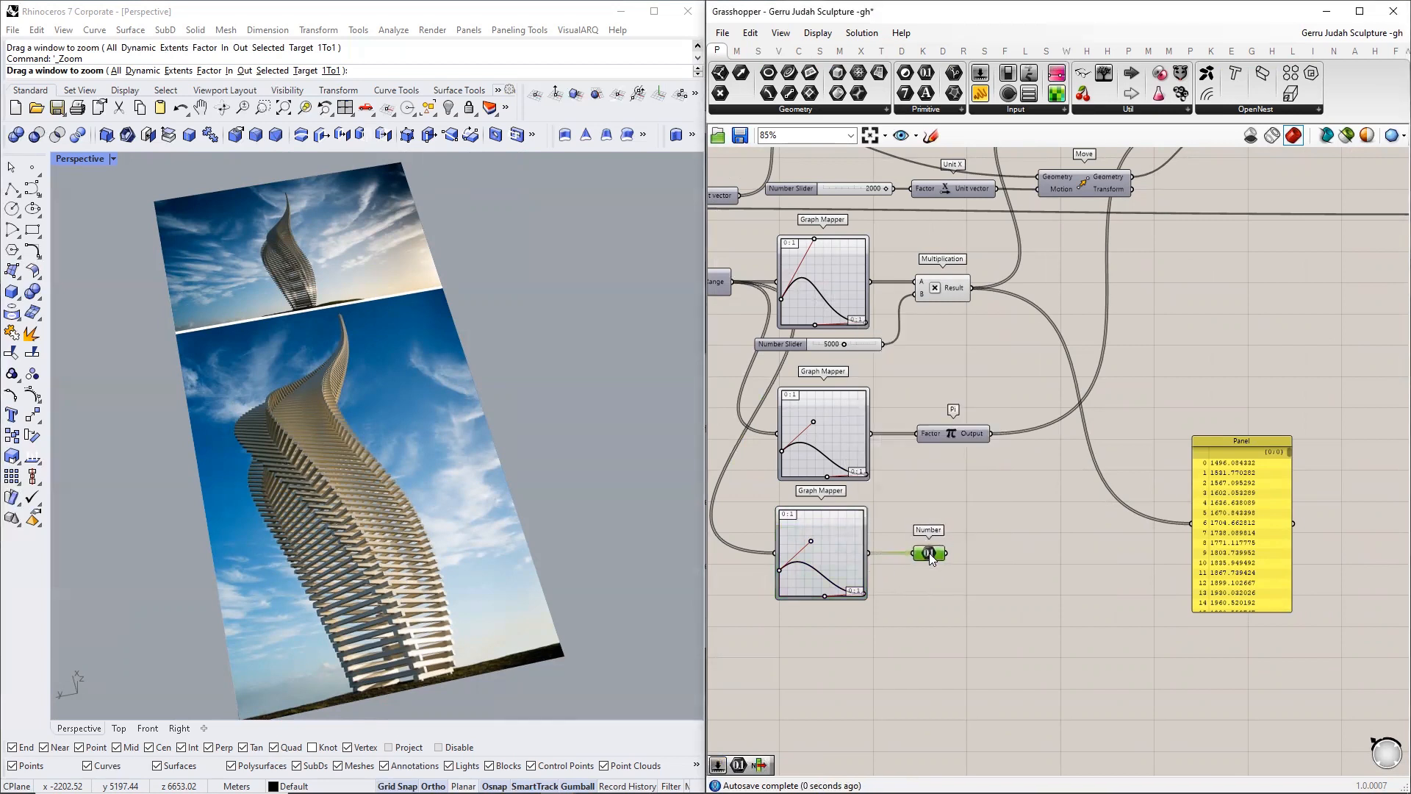
click(338, 559)
scroll(339, 533, up, 2)
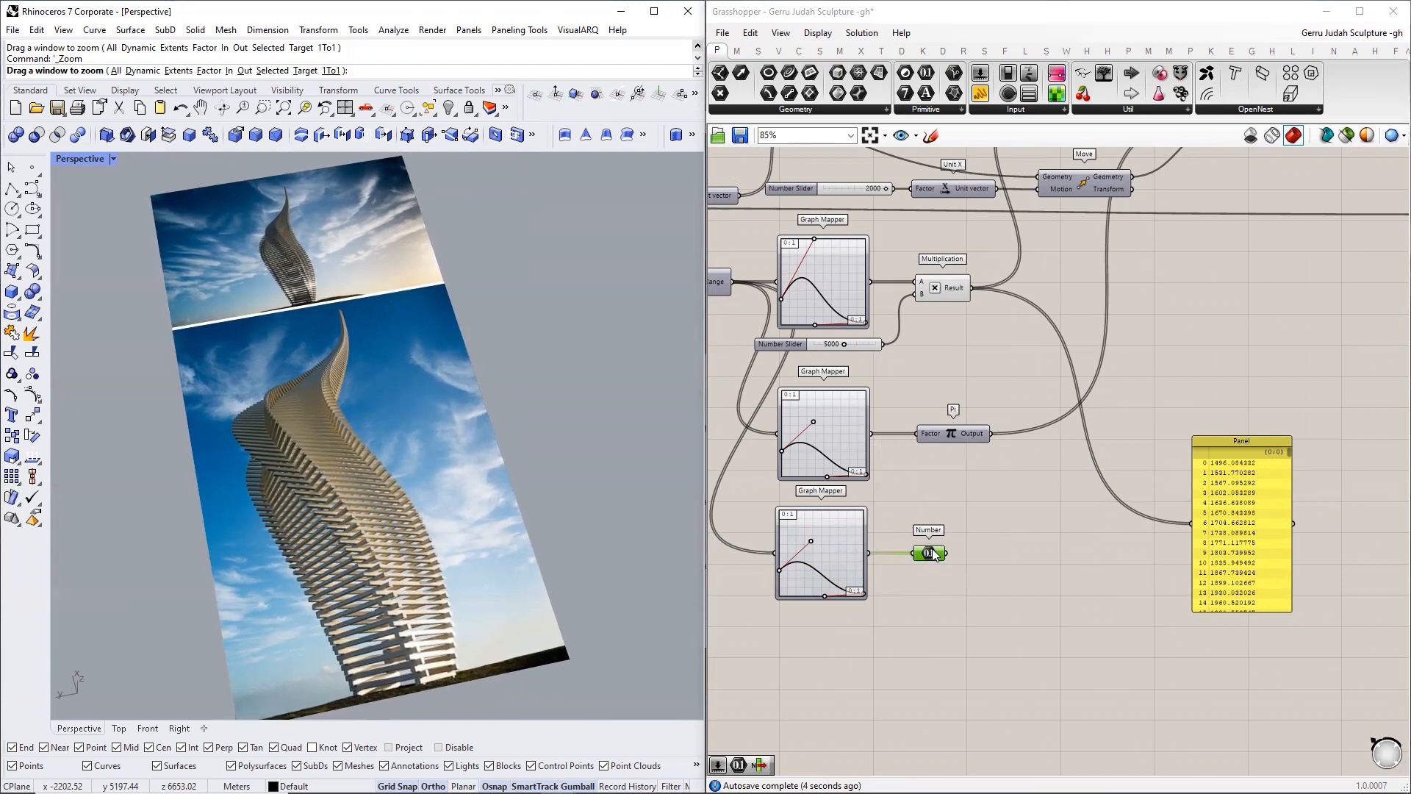
- Move the Number parameter to the end of the definition, directly below the merged Curve parameter
mouse_move(934, 554)
scroll(935, 554, down, 4)
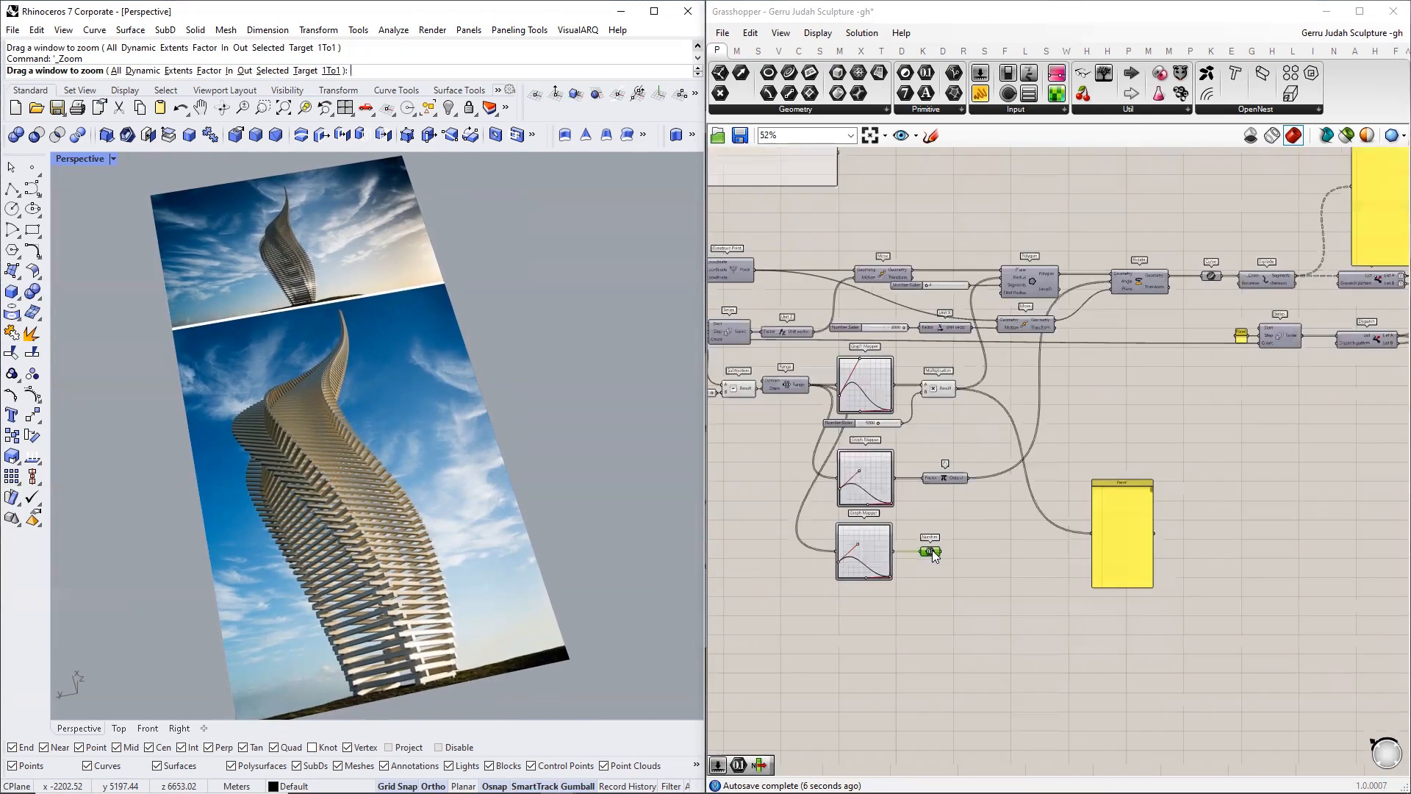
drag(935, 555, 1181, 391)
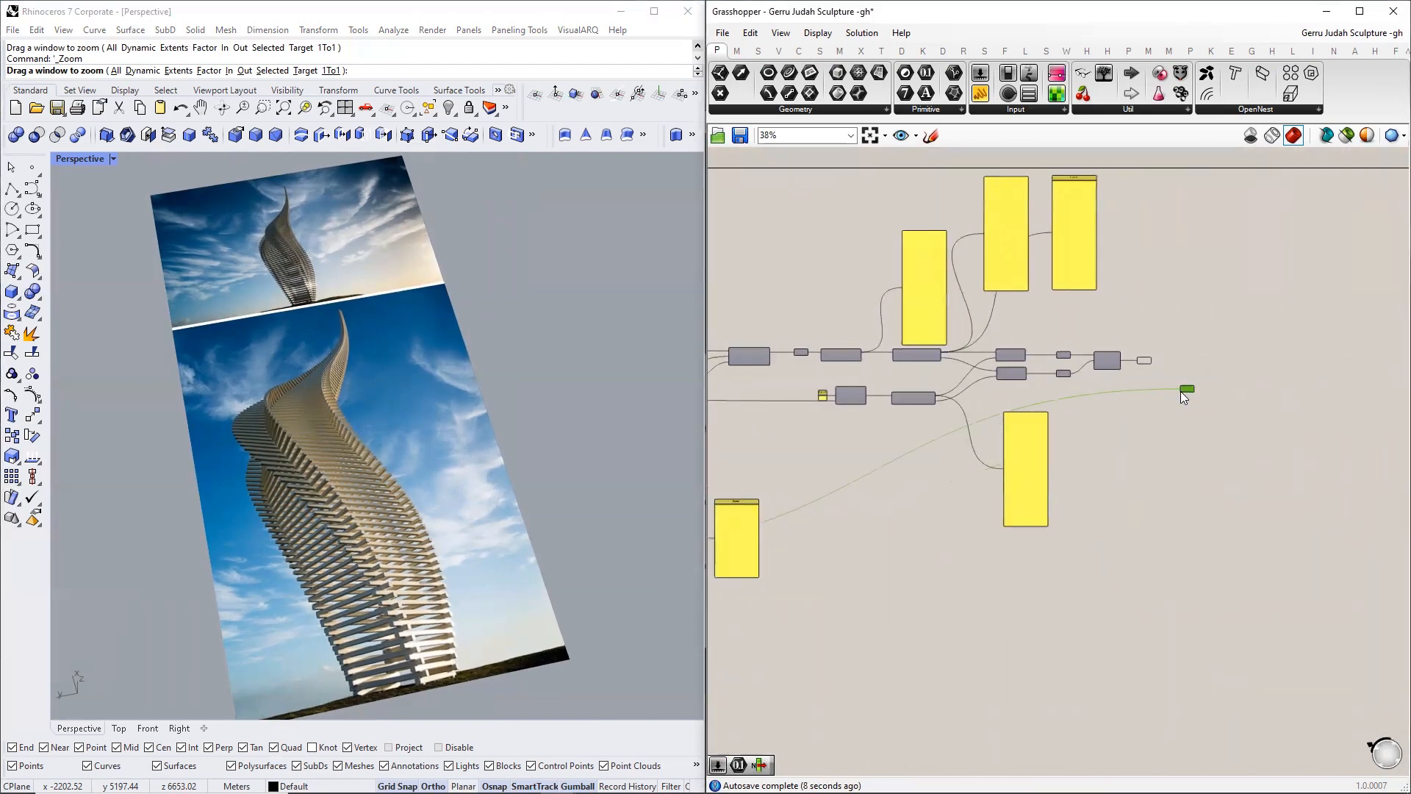
scroll(1182, 372, up, 5)
drag(1037, 505, 1059, 507)
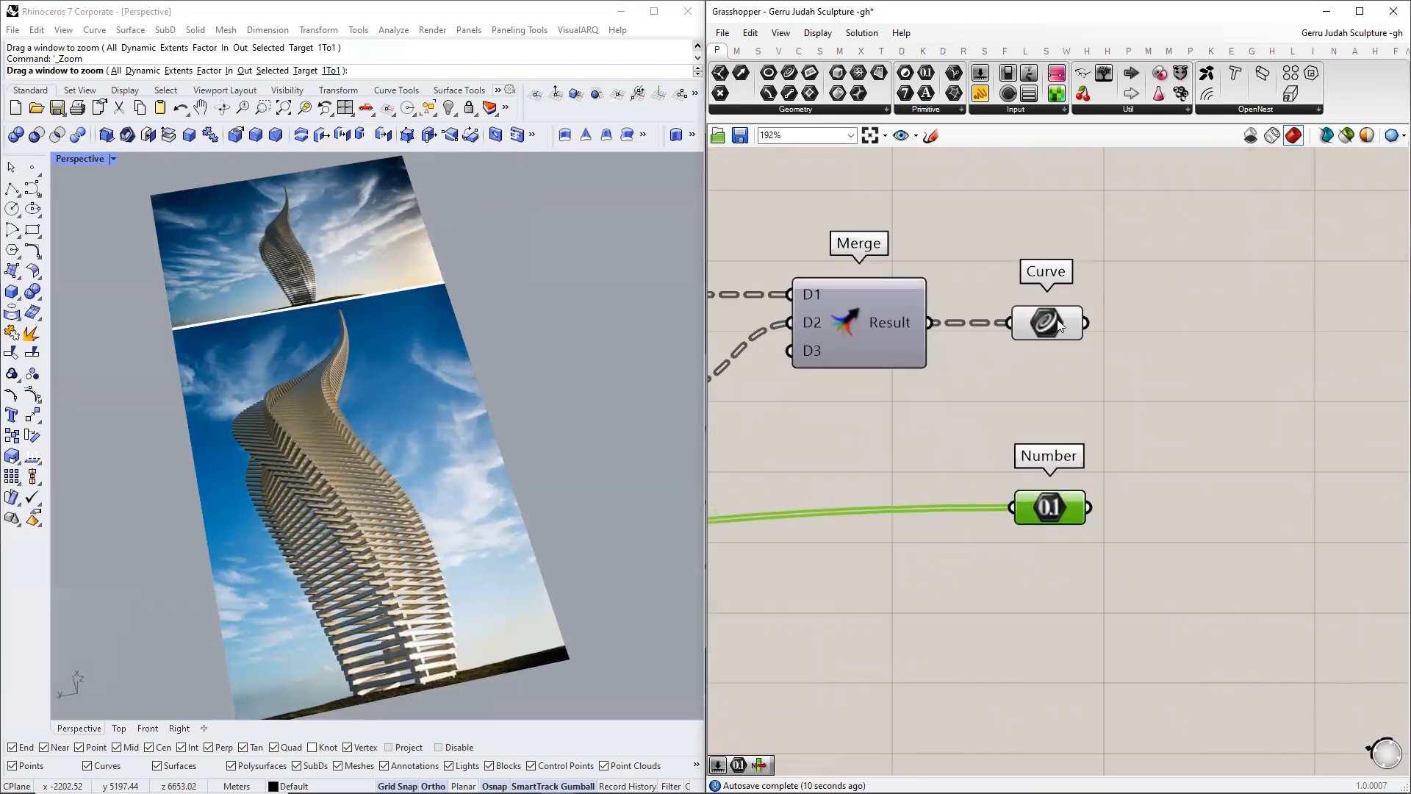
- Add a Length component beside the merged Curve parameter and connect that Curve to its input
click(1057, 319)
double_click(1174, 370)
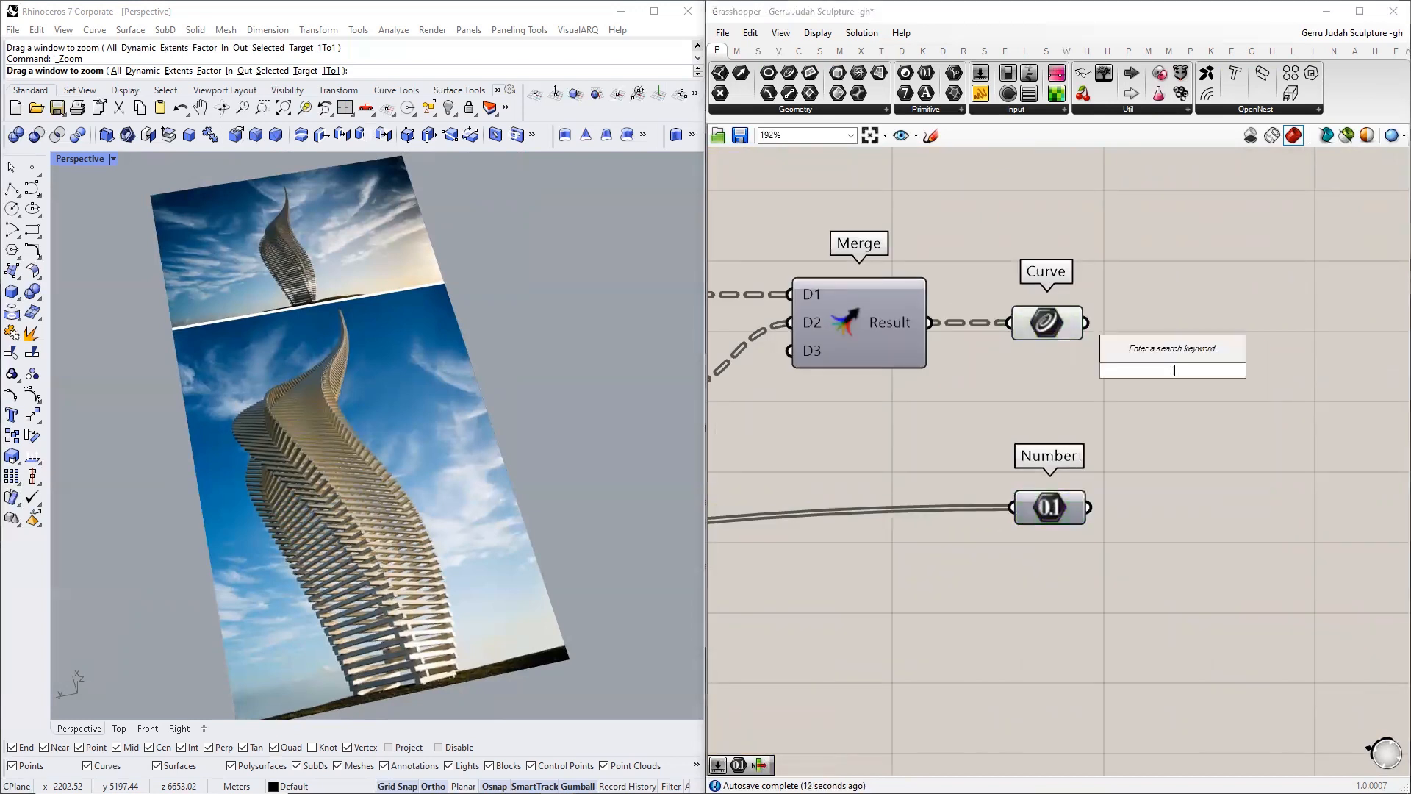
text(length)
key(Return)
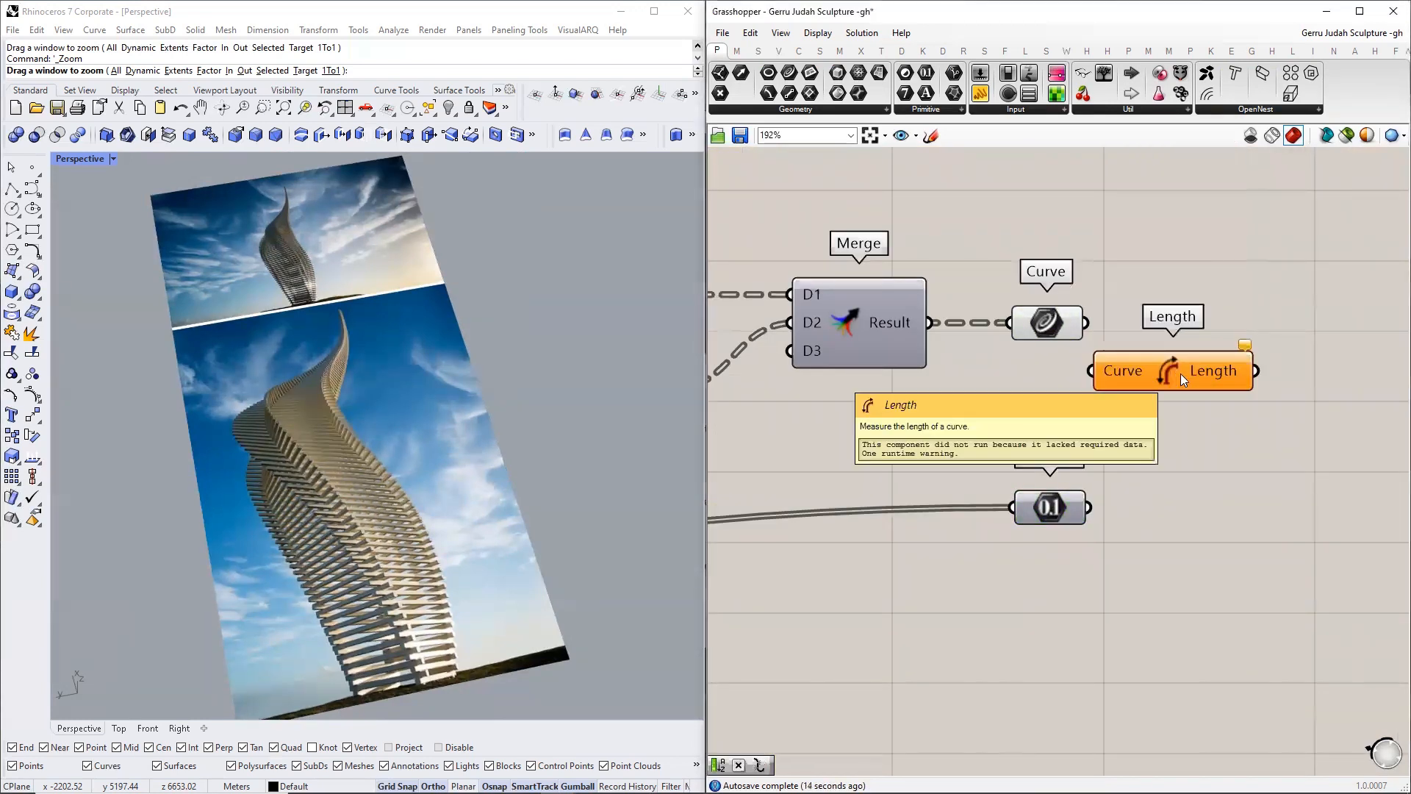
right_drag(1180, 374, 911, 415)
drag(910, 411, 947, 438)
drag(819, 364, 876, 445)
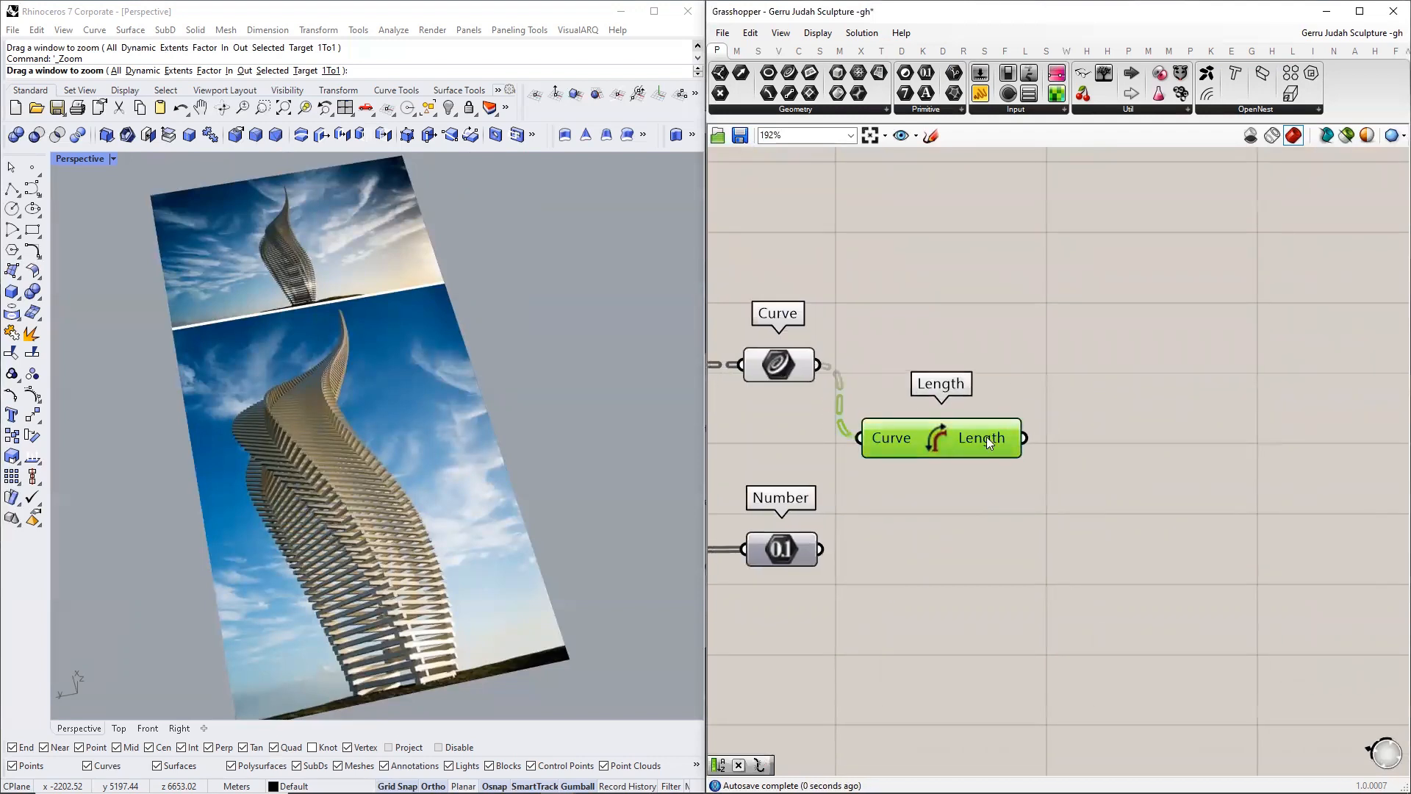
- Add a Multiplication component, with the curve Length feeding A and the Number parameter feeding B
mouse_move(986, 436)
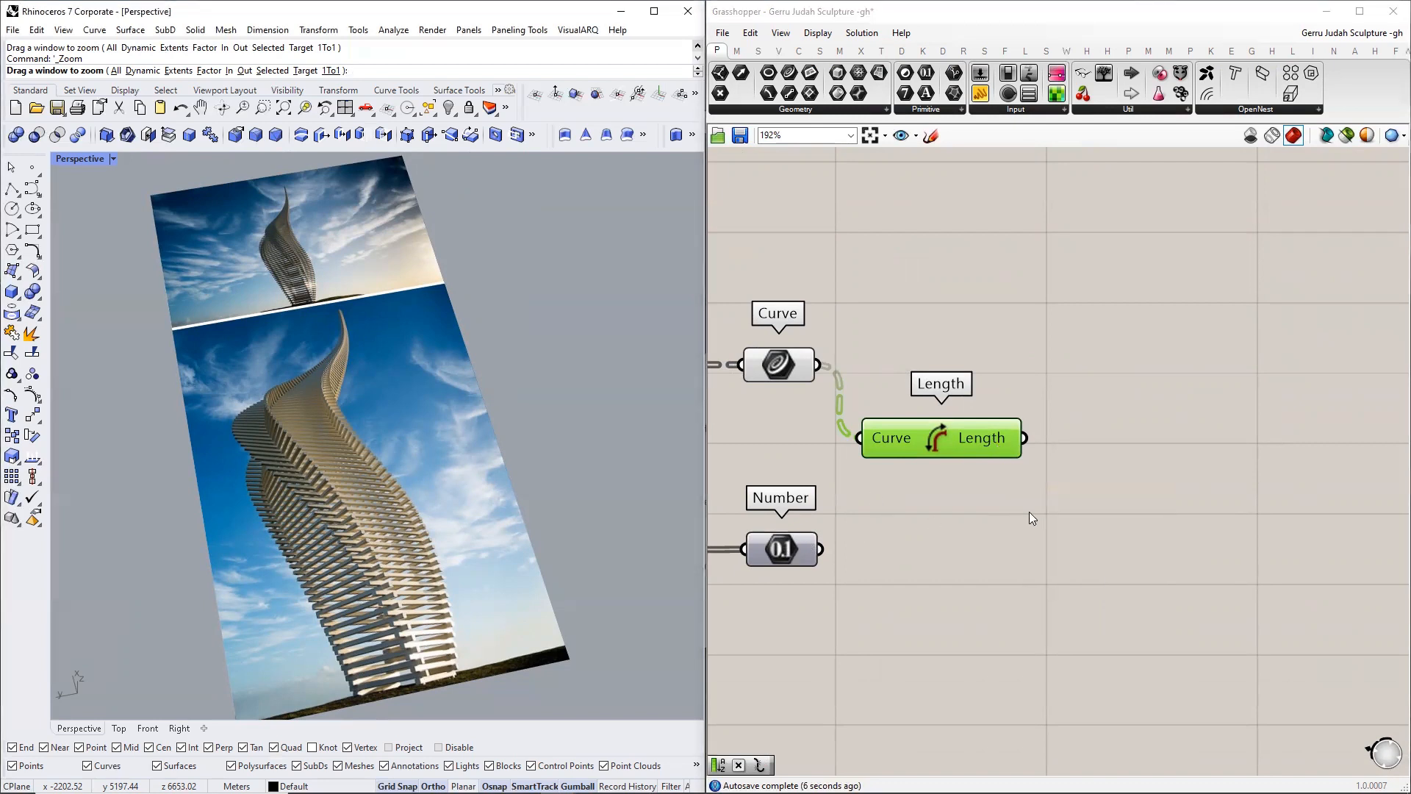
double_click(1109, 515)
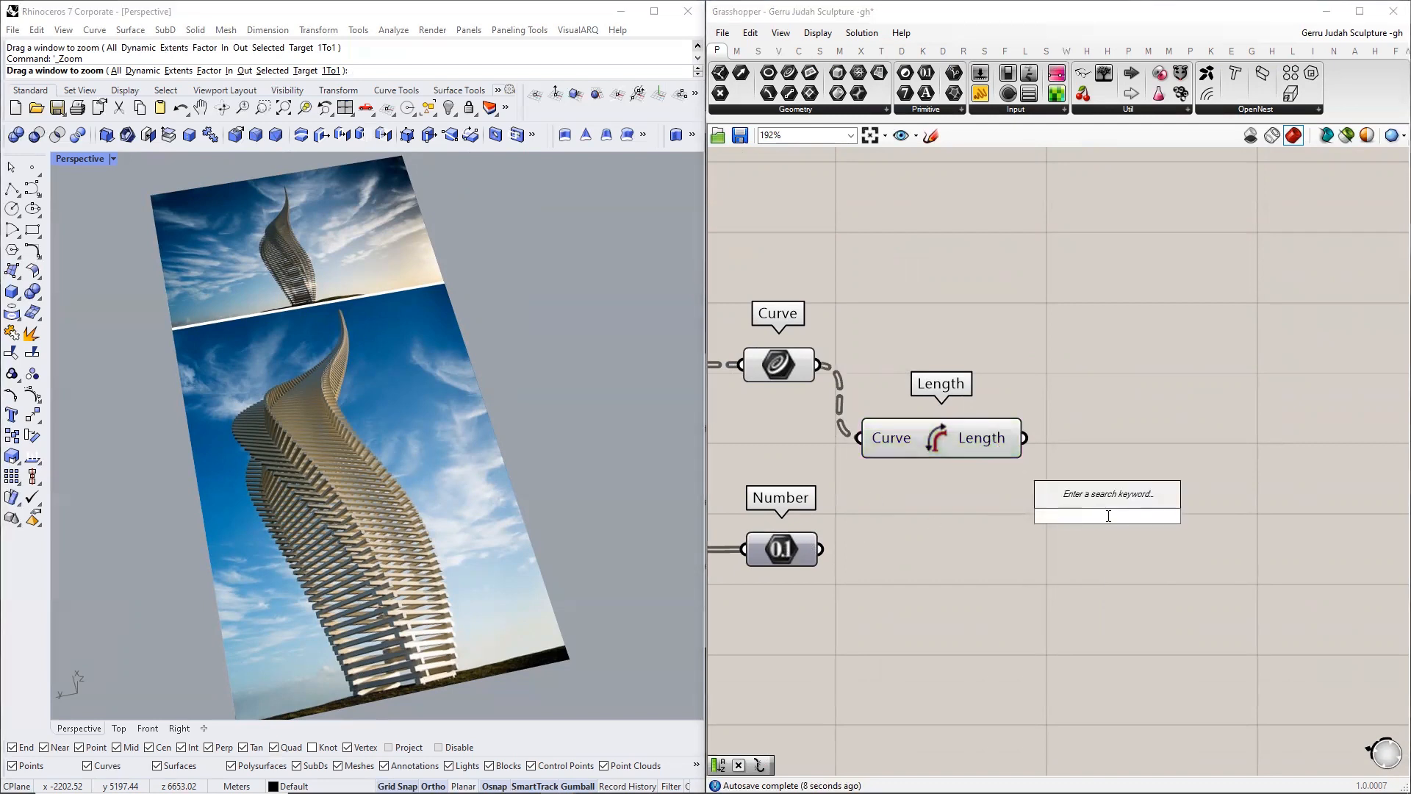
text(multiplication)
key(Return)
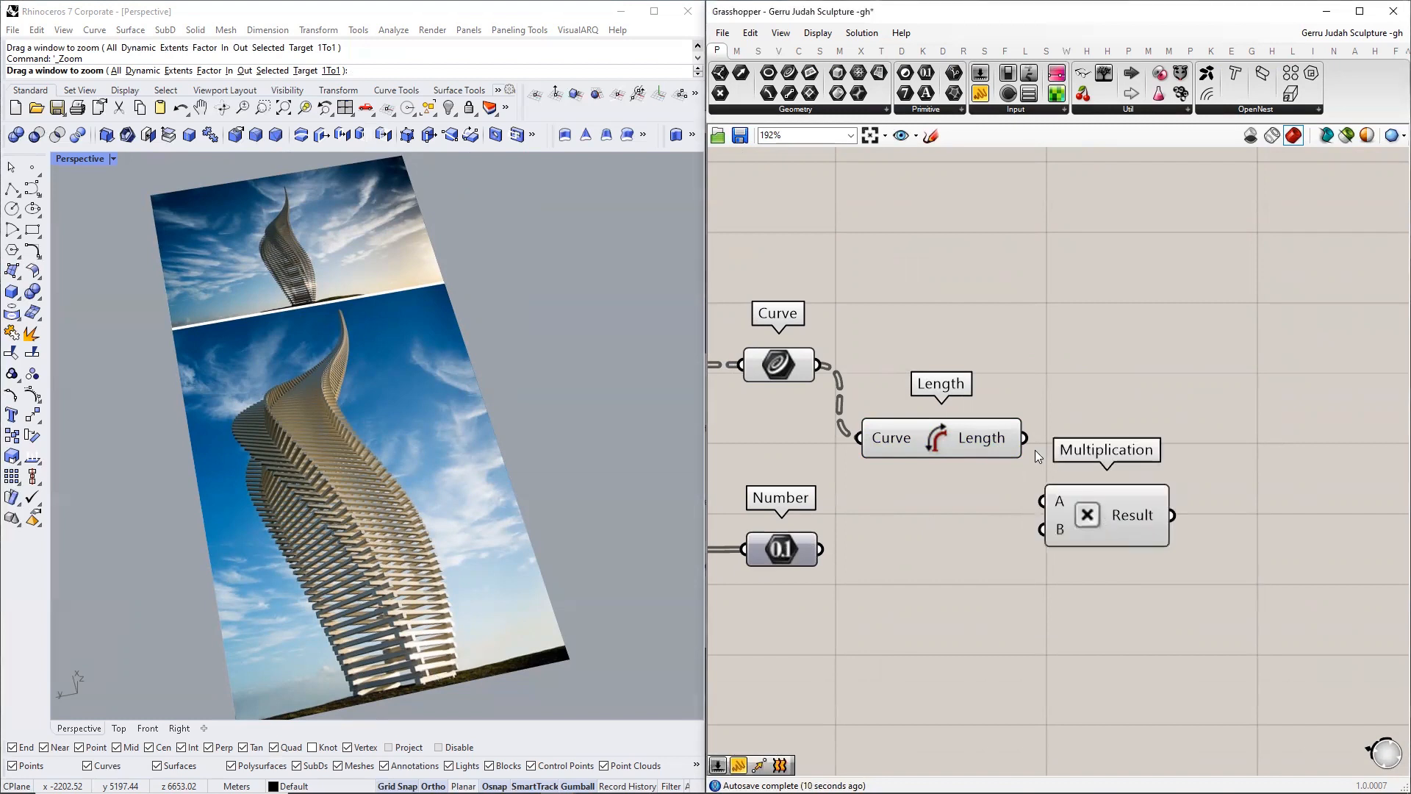
drag(1025, 439, 1161, 541)
drag(777, 549, 1161, 521)
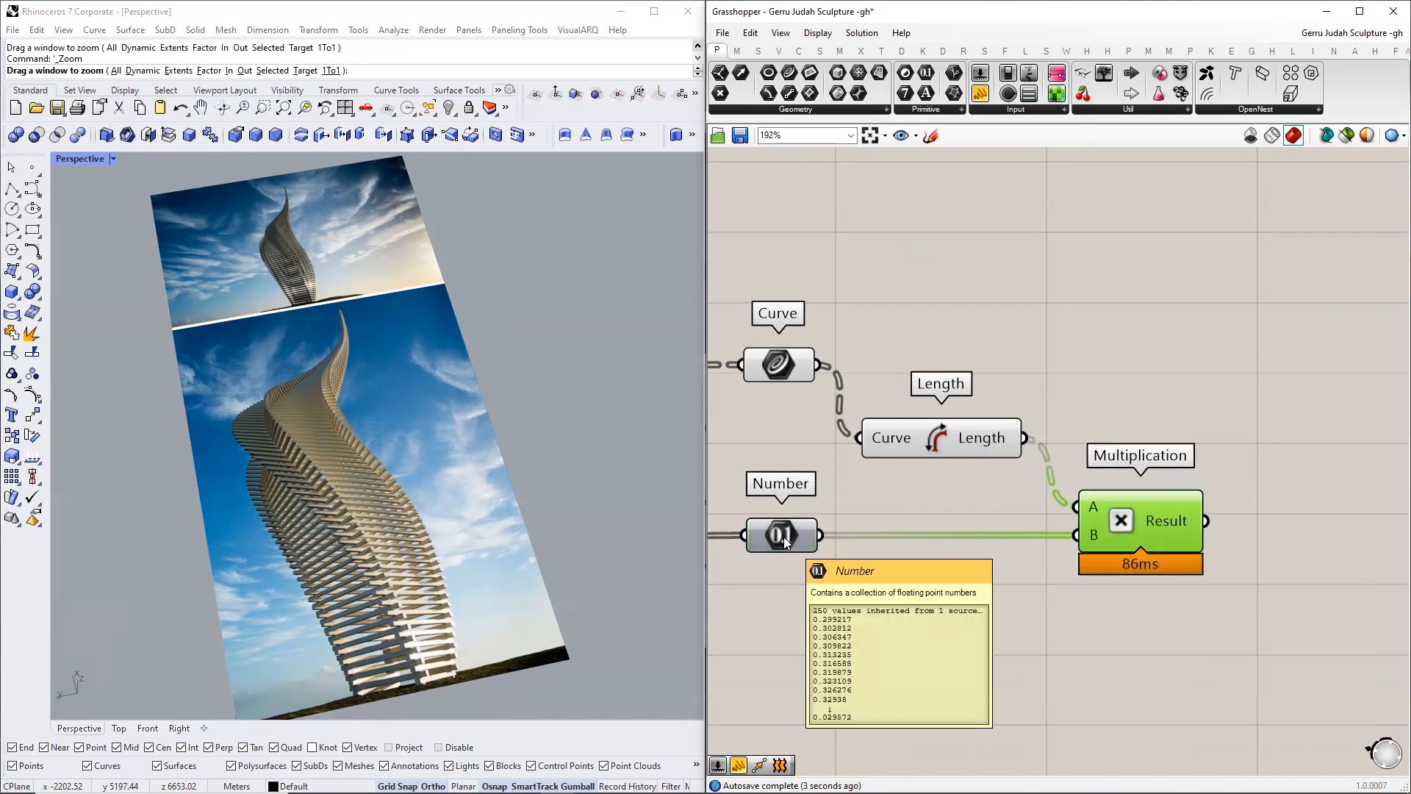
- Graft the Number parameter so its values match the Length output's branches, and check the Multiplication result's data structure
mouse_move(1002, 432)
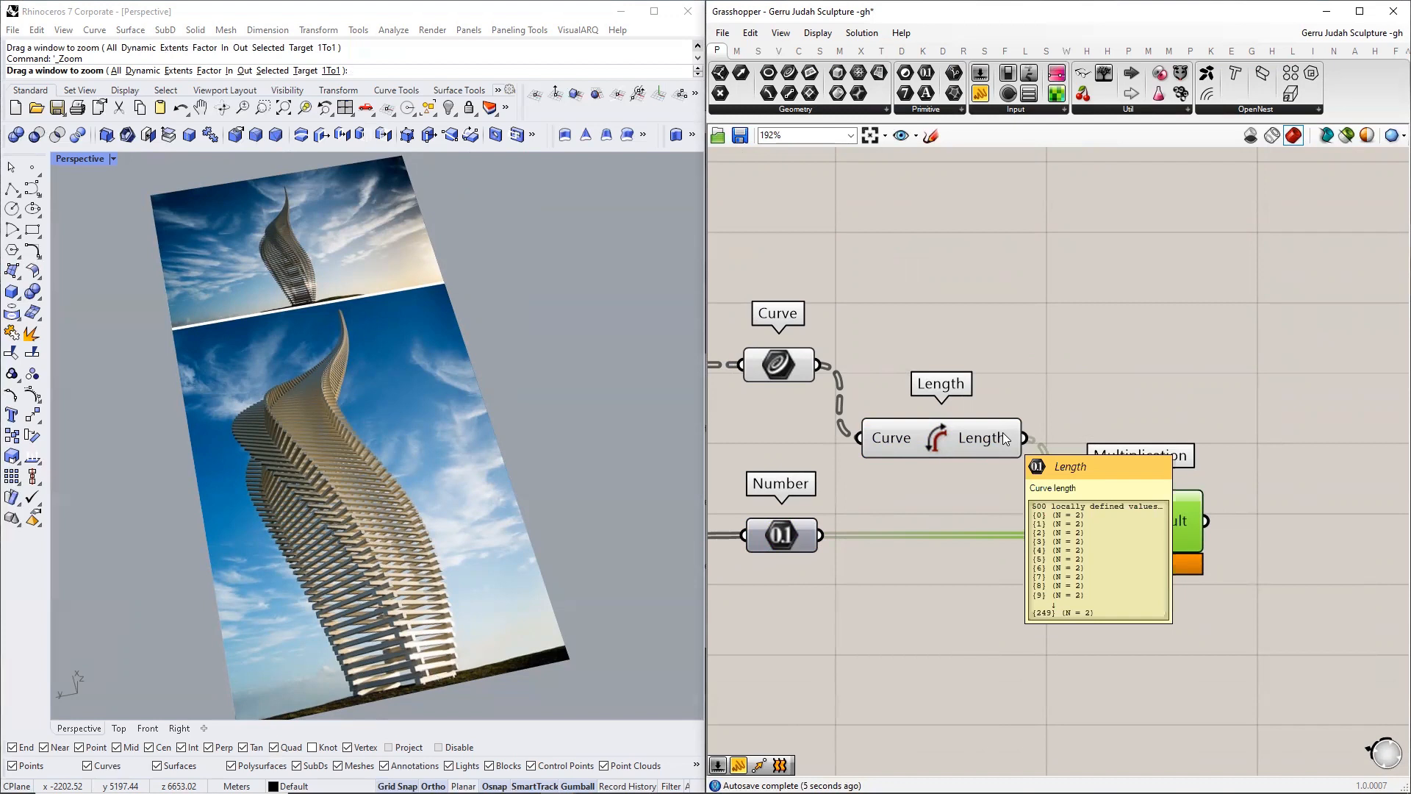
right_click(804, 527)
click(888, 613)
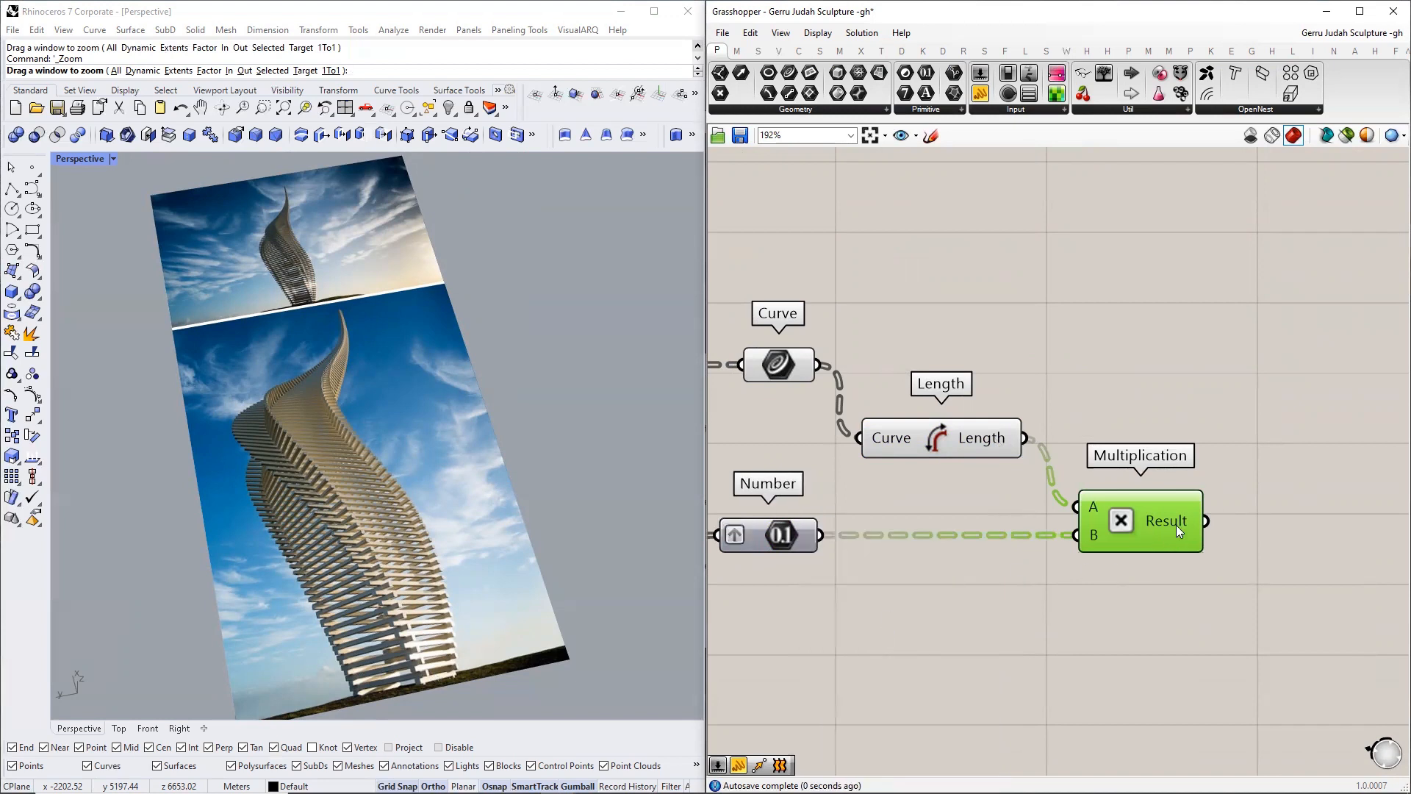
mouse_move(1177, 524)
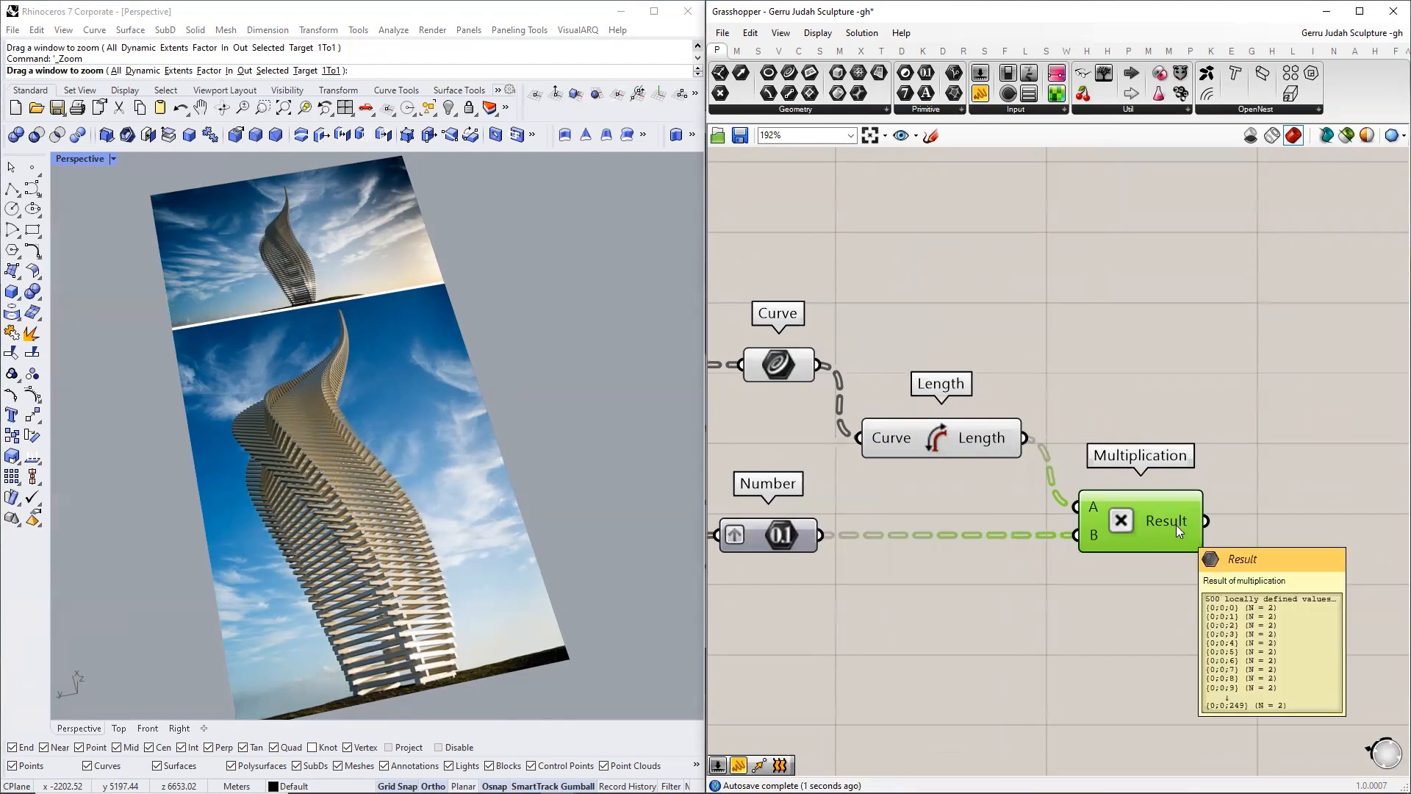
right_drag(985, 541, 1142, 500)
mouse_move(905, 492)
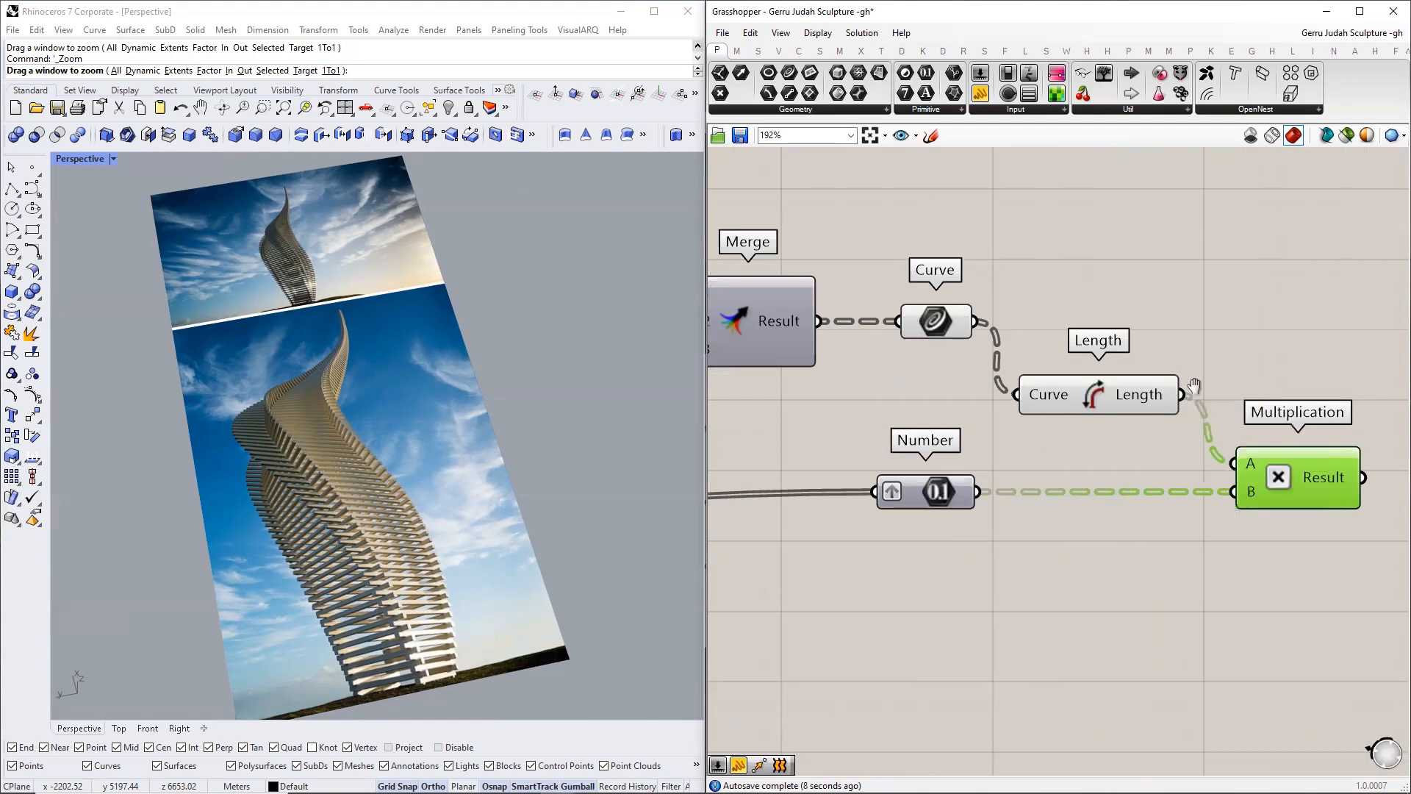
- Add an Extend Curve component and place it beyond the Multiplication component at the end of the definition
scroll(1061, 458, down, 3)
double_click(1060, 400)
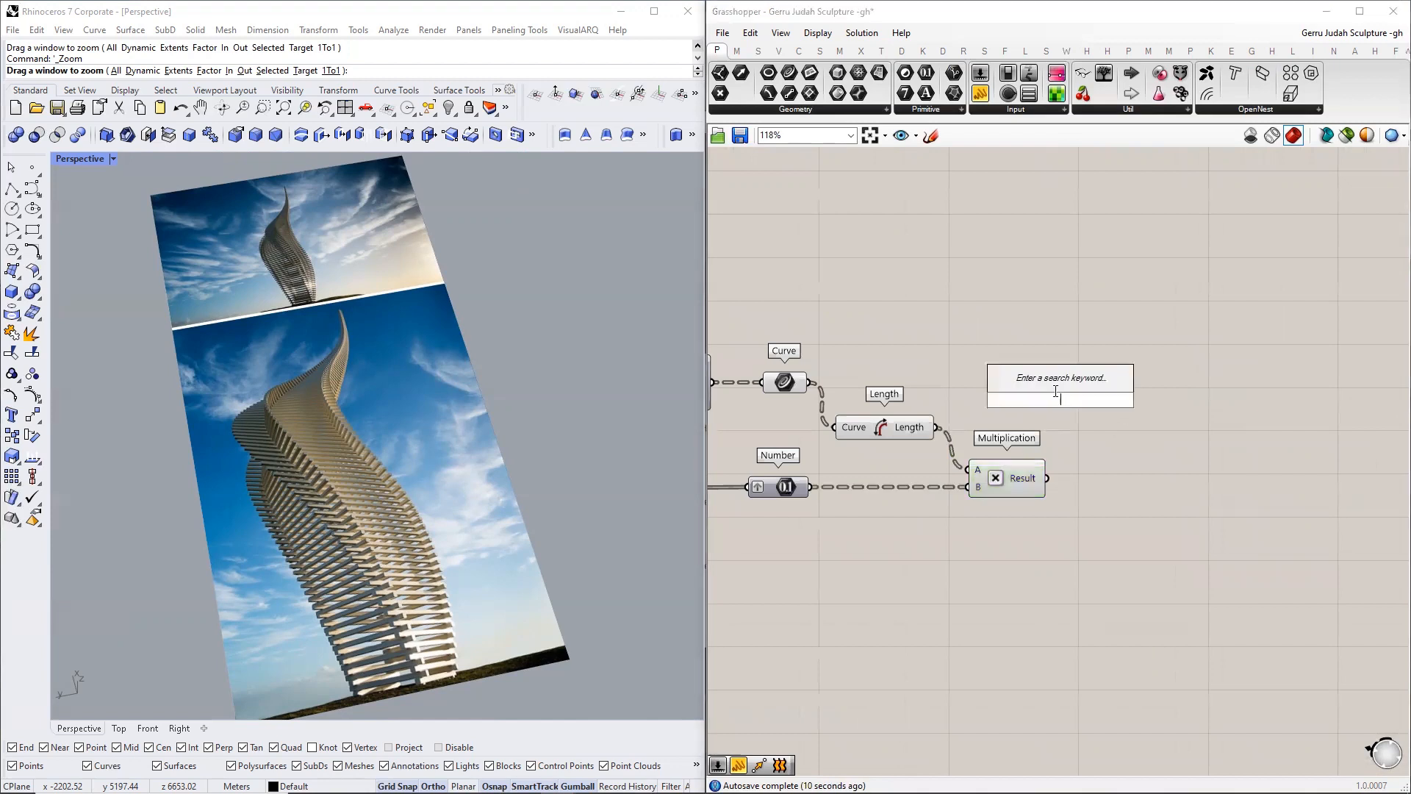
text(ex)
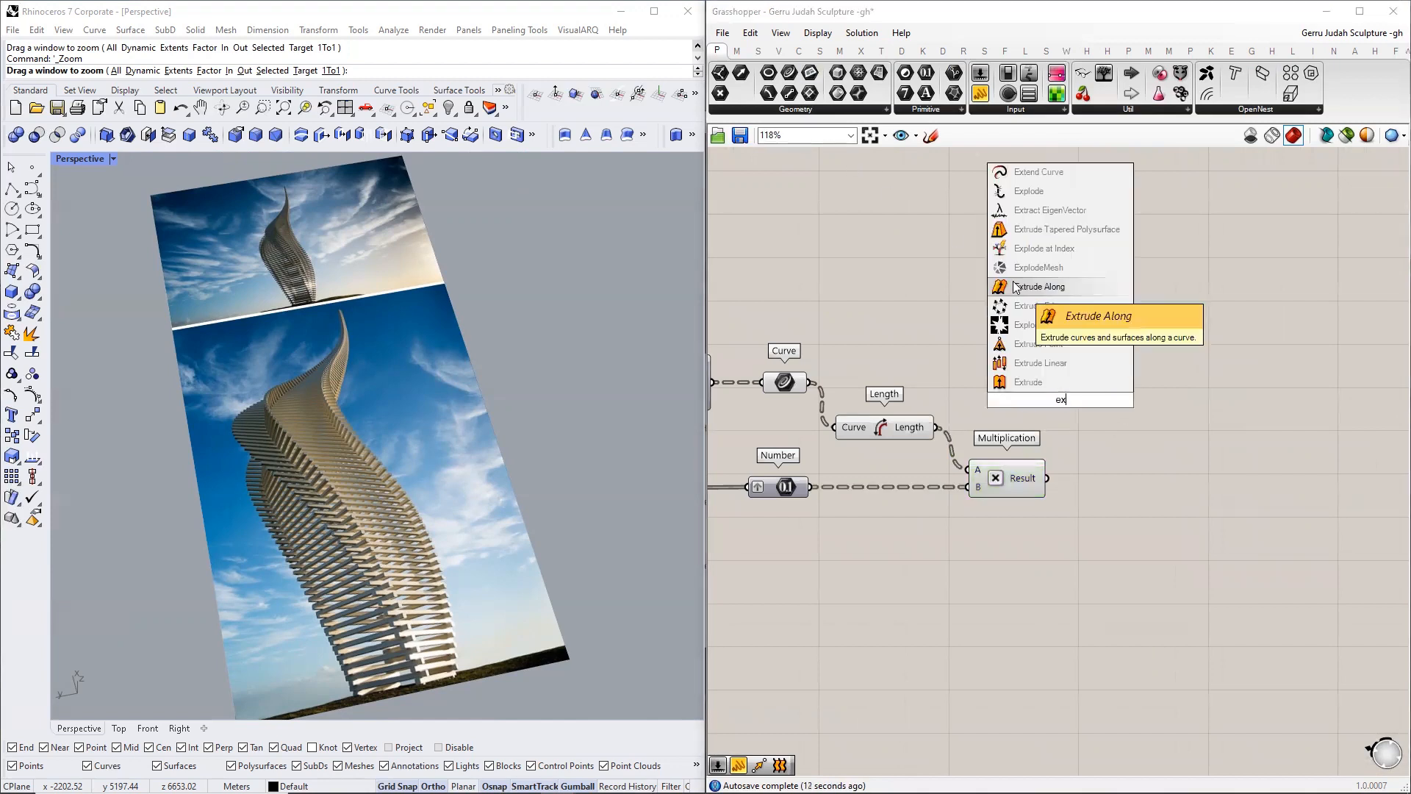
text(tend cur)
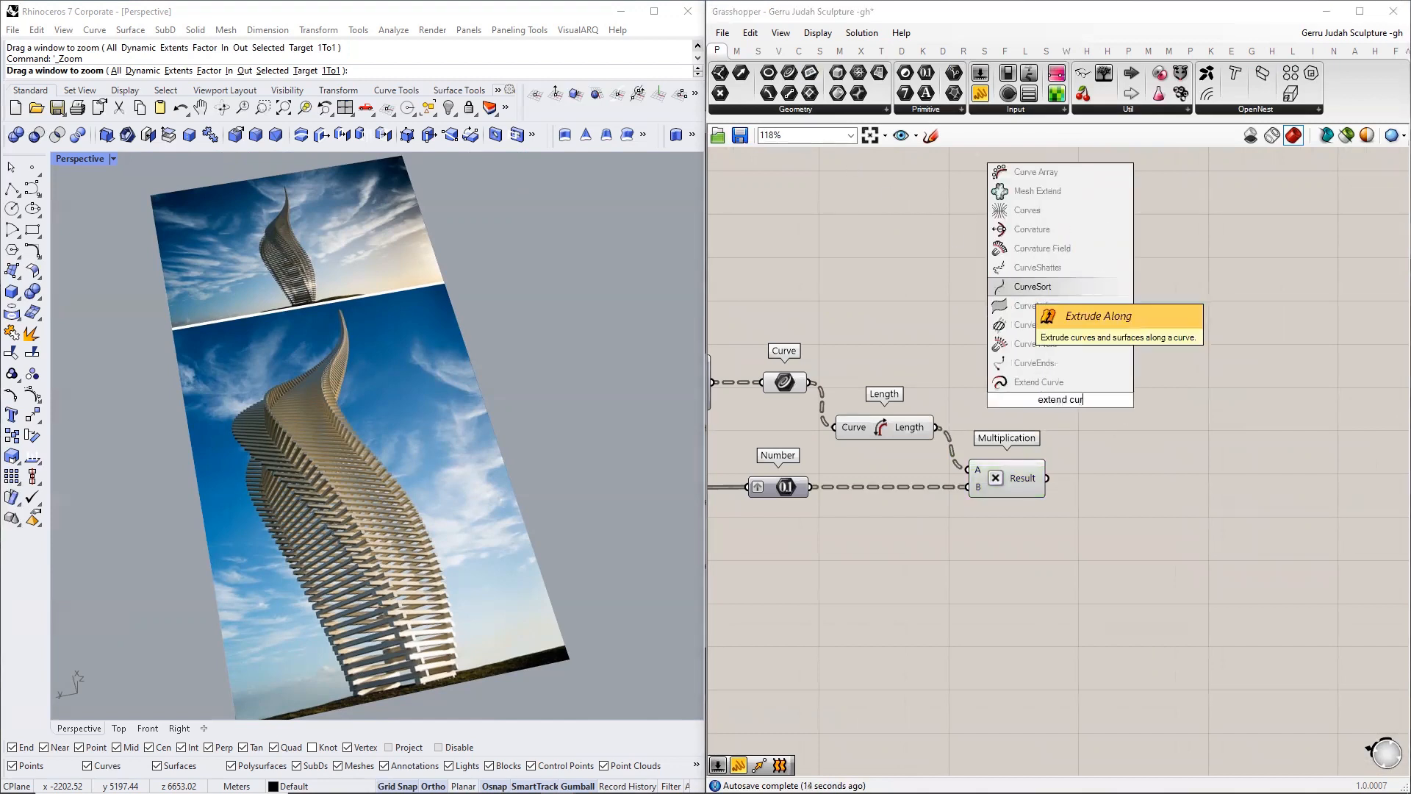
key(Down)
key(Down)
key(Down)
key(Down)
key(Down)
key(Return)
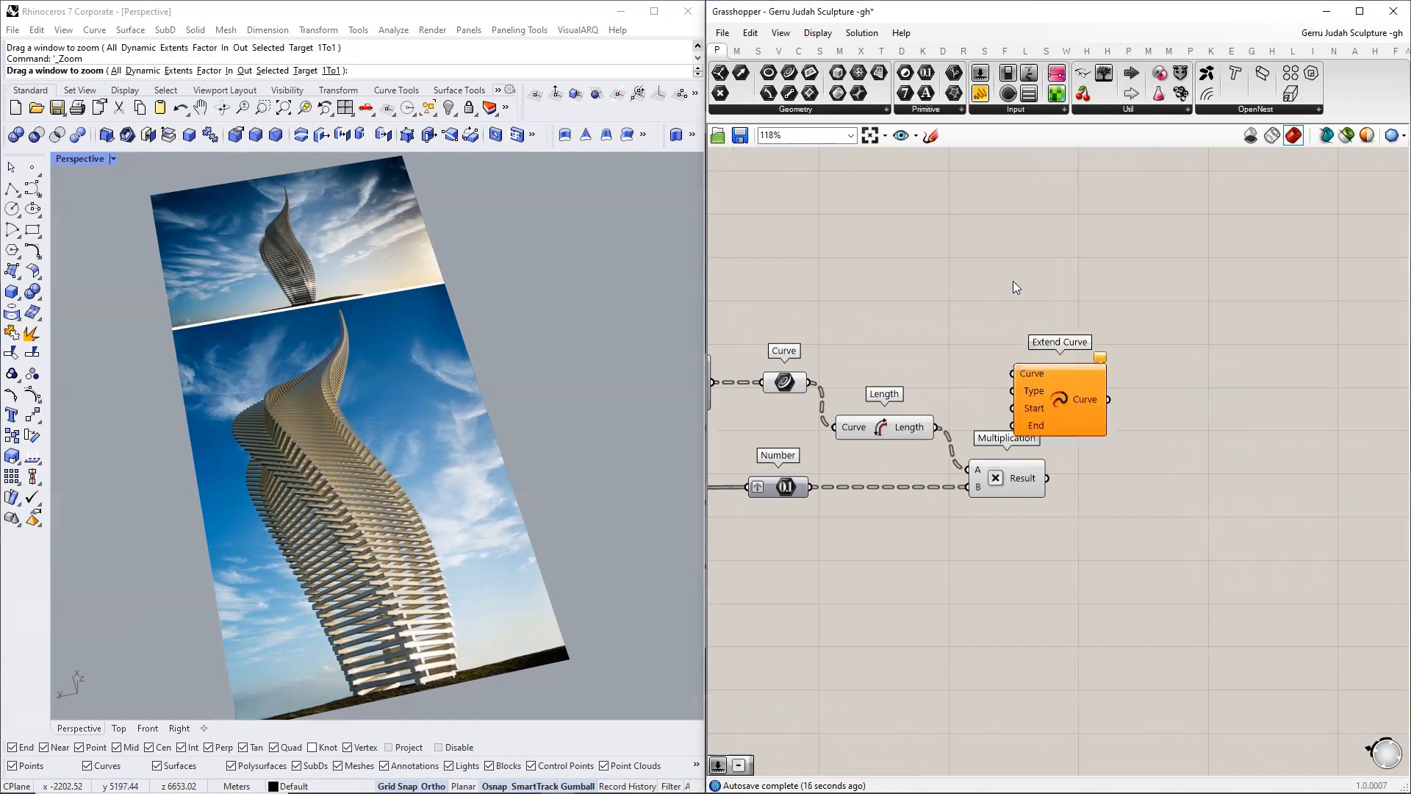
drag(1099, 401, 1190, 407)
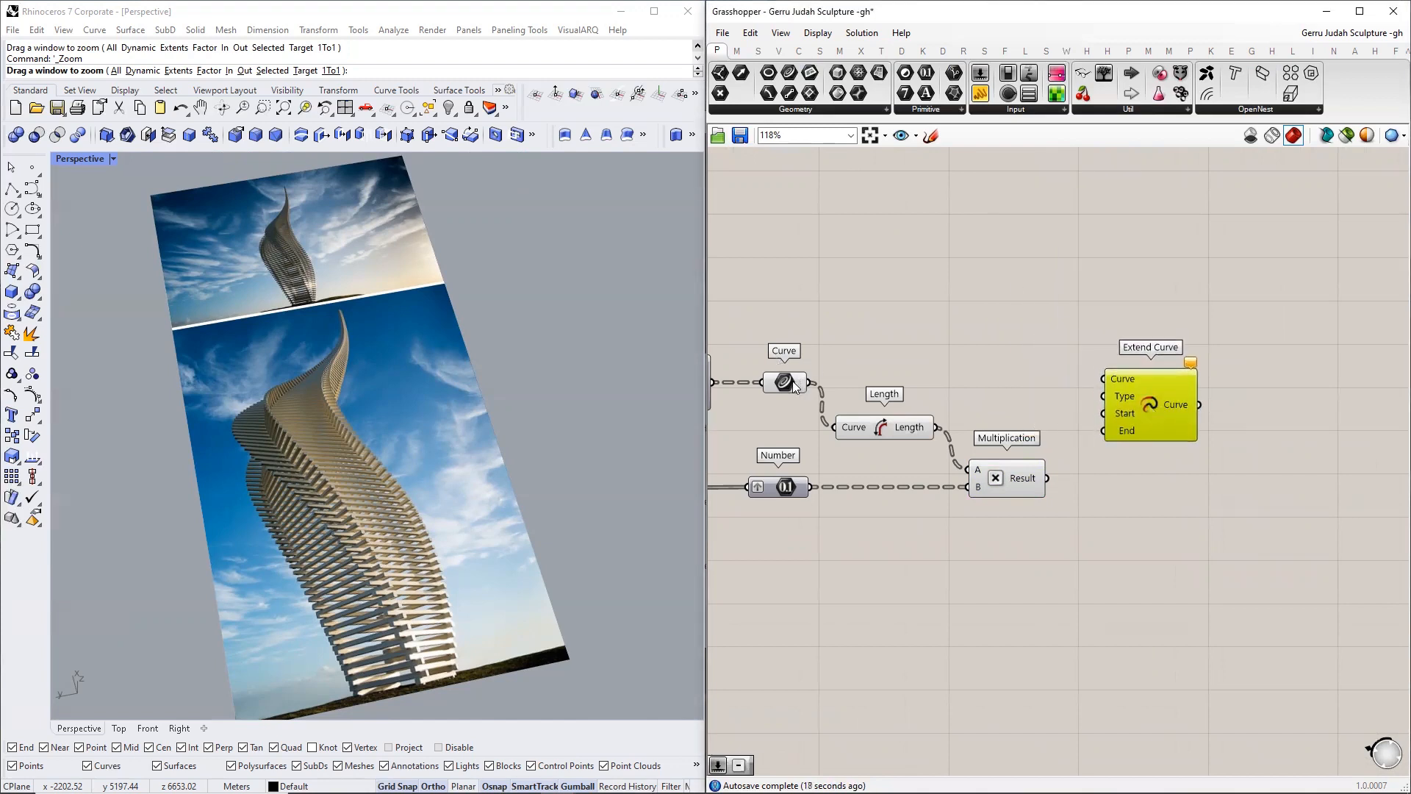
- Connect the merged Curve to Extend Curve's Curve input and the Multiplication result to both Start and End
click(797, 380)
drag(903, 382, 1107, 379)
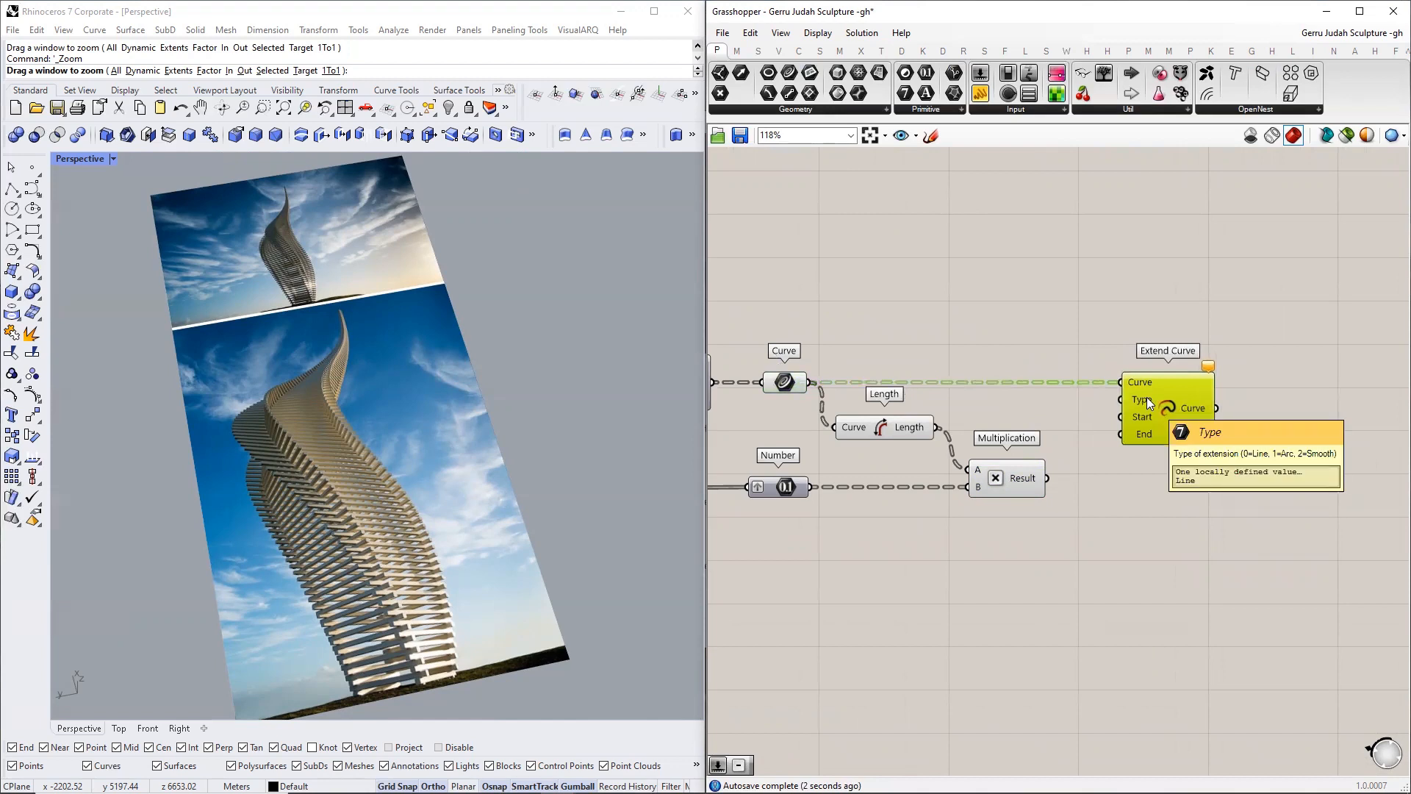
scroll(1147, 397, up, 1)
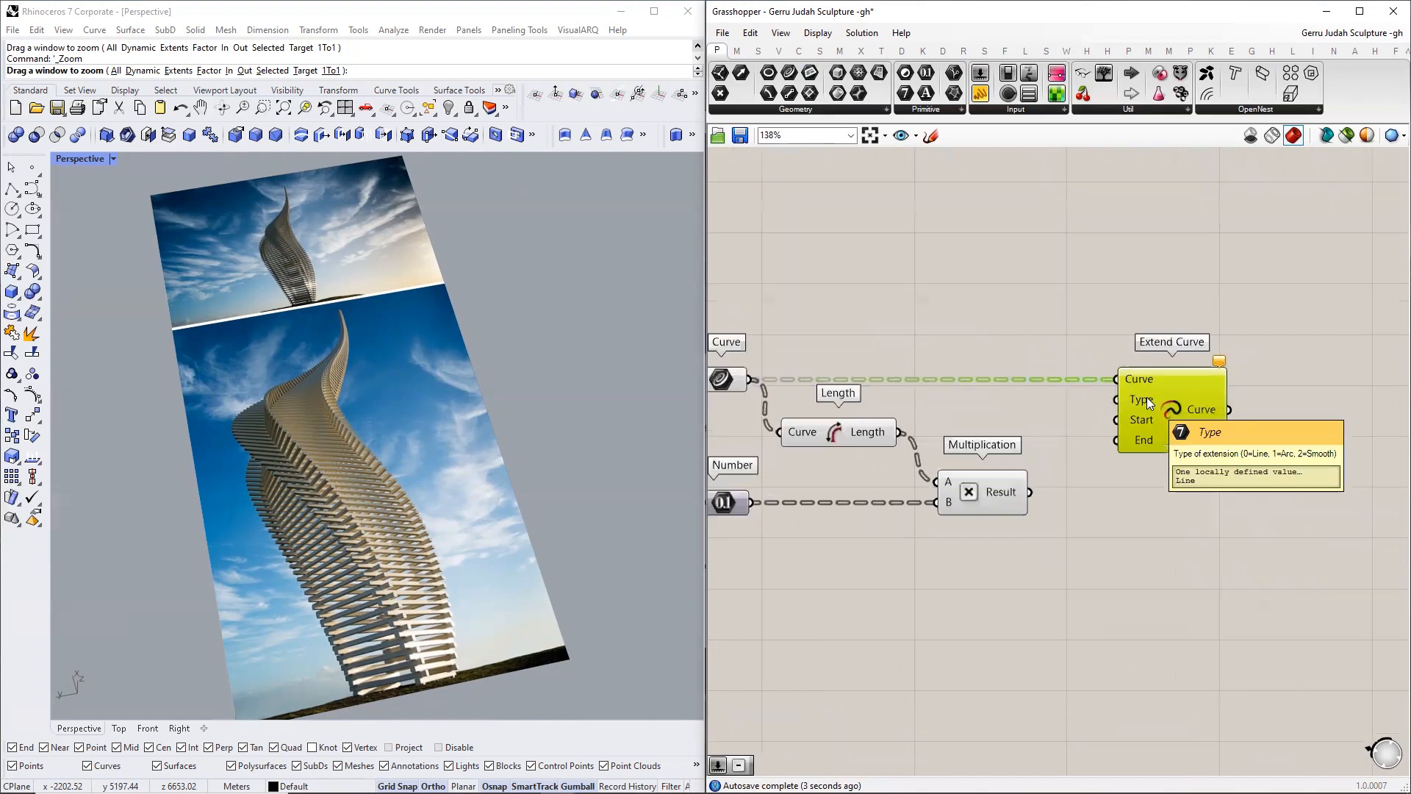
click(1144, 500)
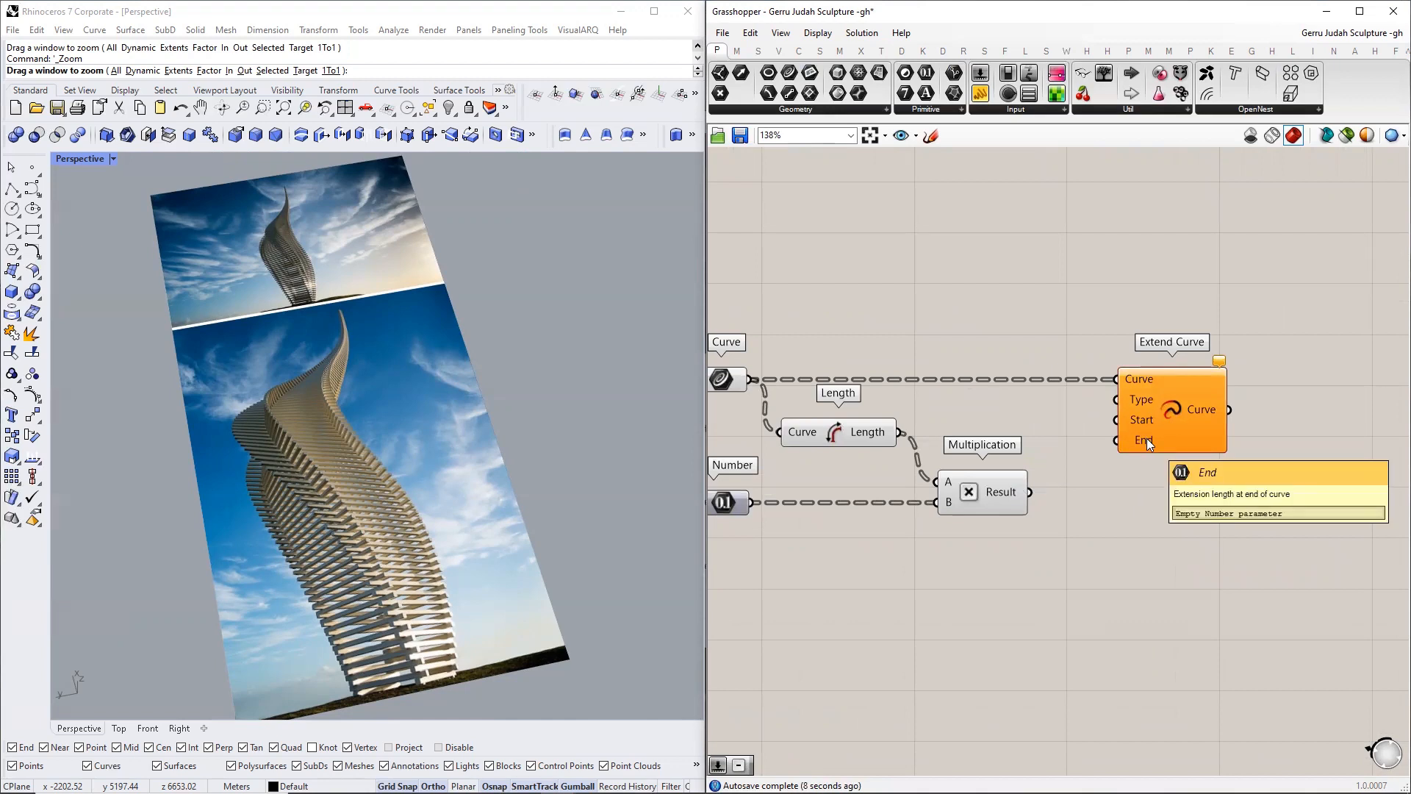
drag(1011, 483, 1014, 485)
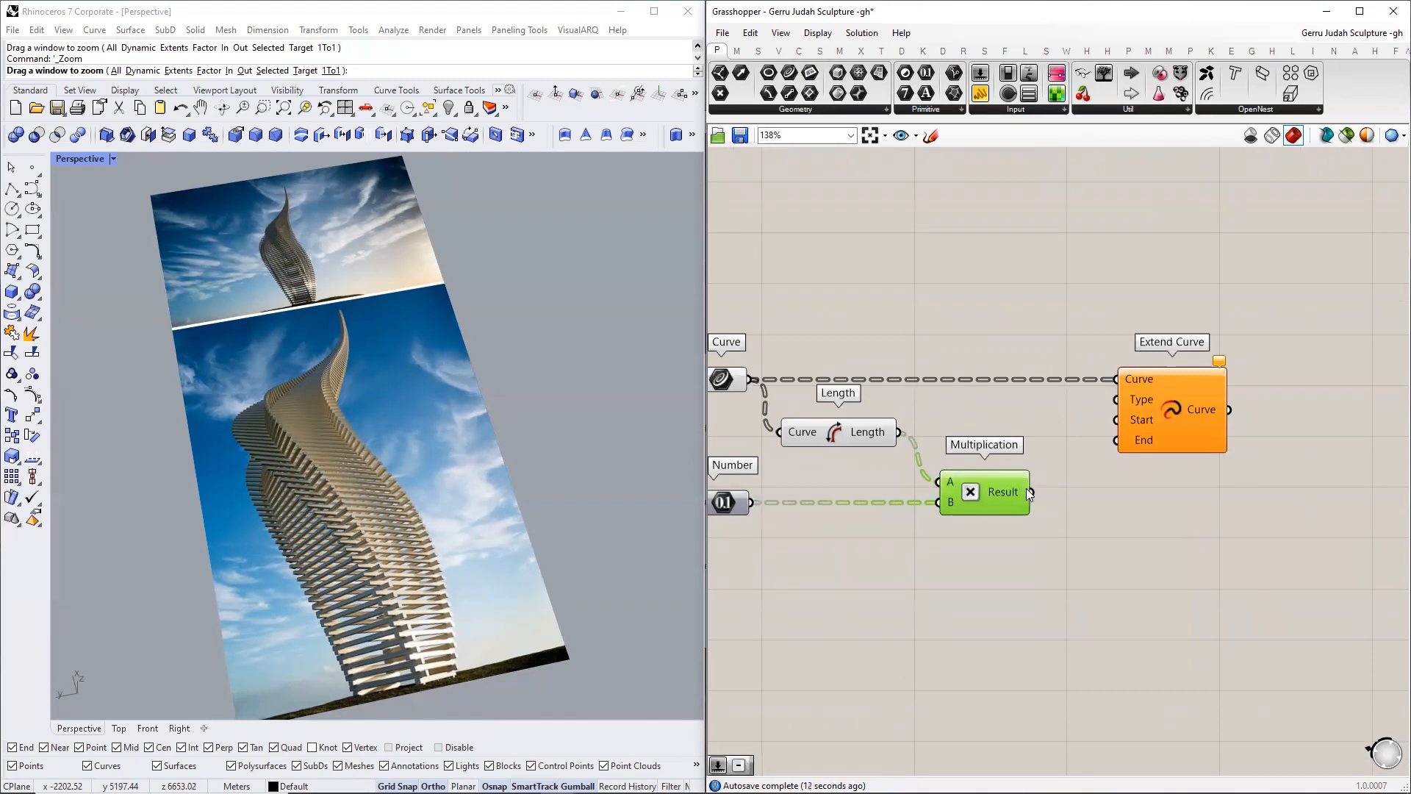
drag(1030, 490, 1137, 442)
click(1166, 415)
- Examine the extended beams in the Rhino perspective view, from the whole sculpture down to its base
scroll(373, 418, down, 5)
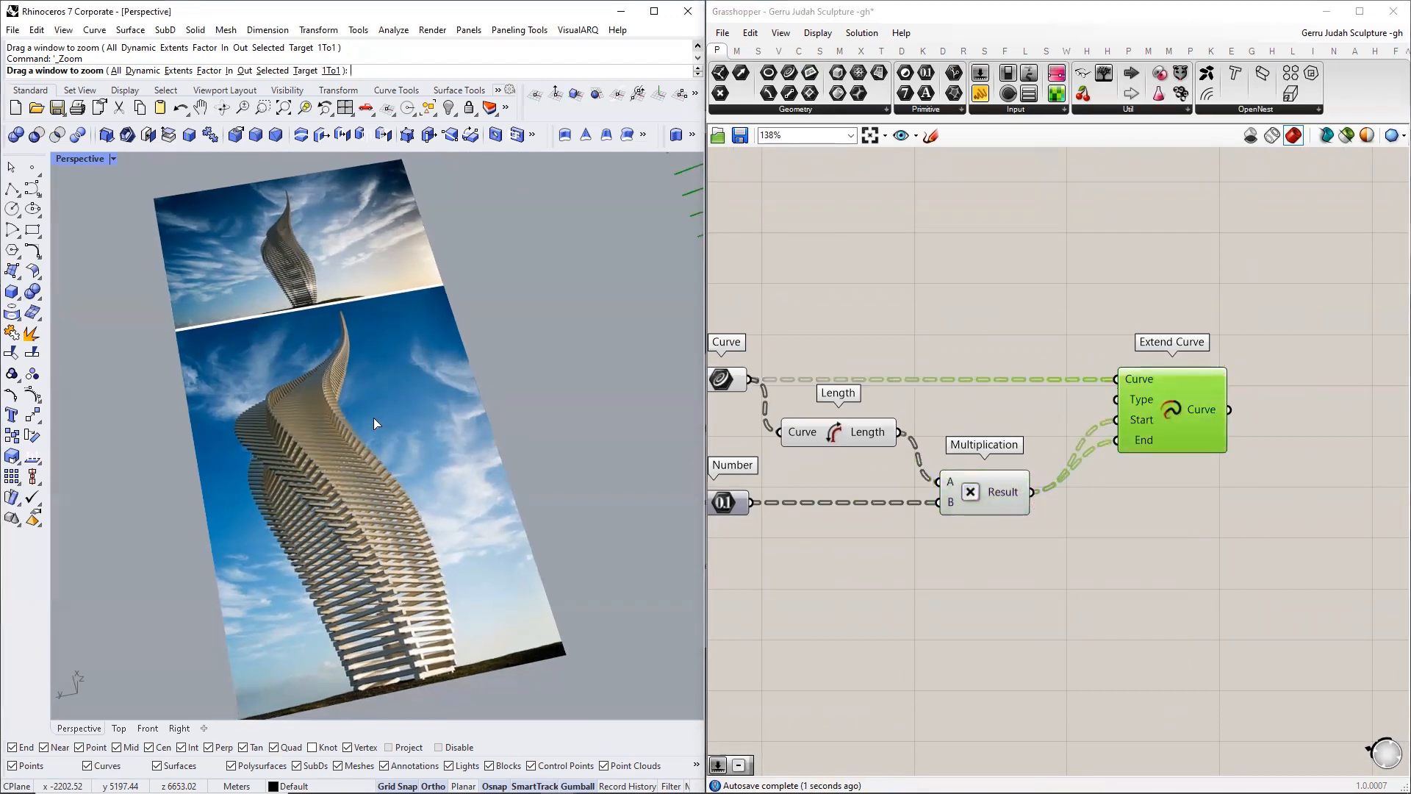
scroll(308, 416, down, 10)
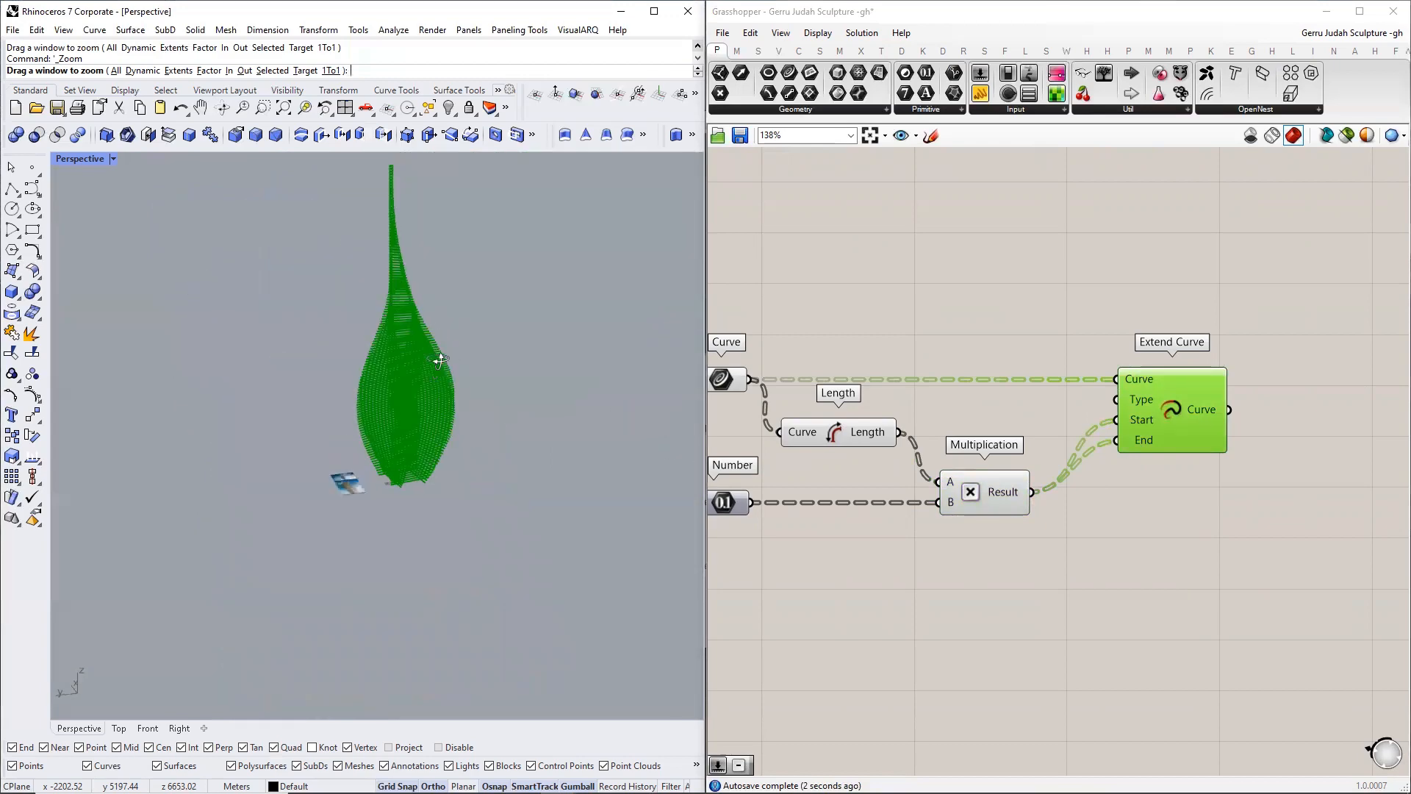
scroll(383, 450, up, 3)
scroll(455, 441, up, 2)
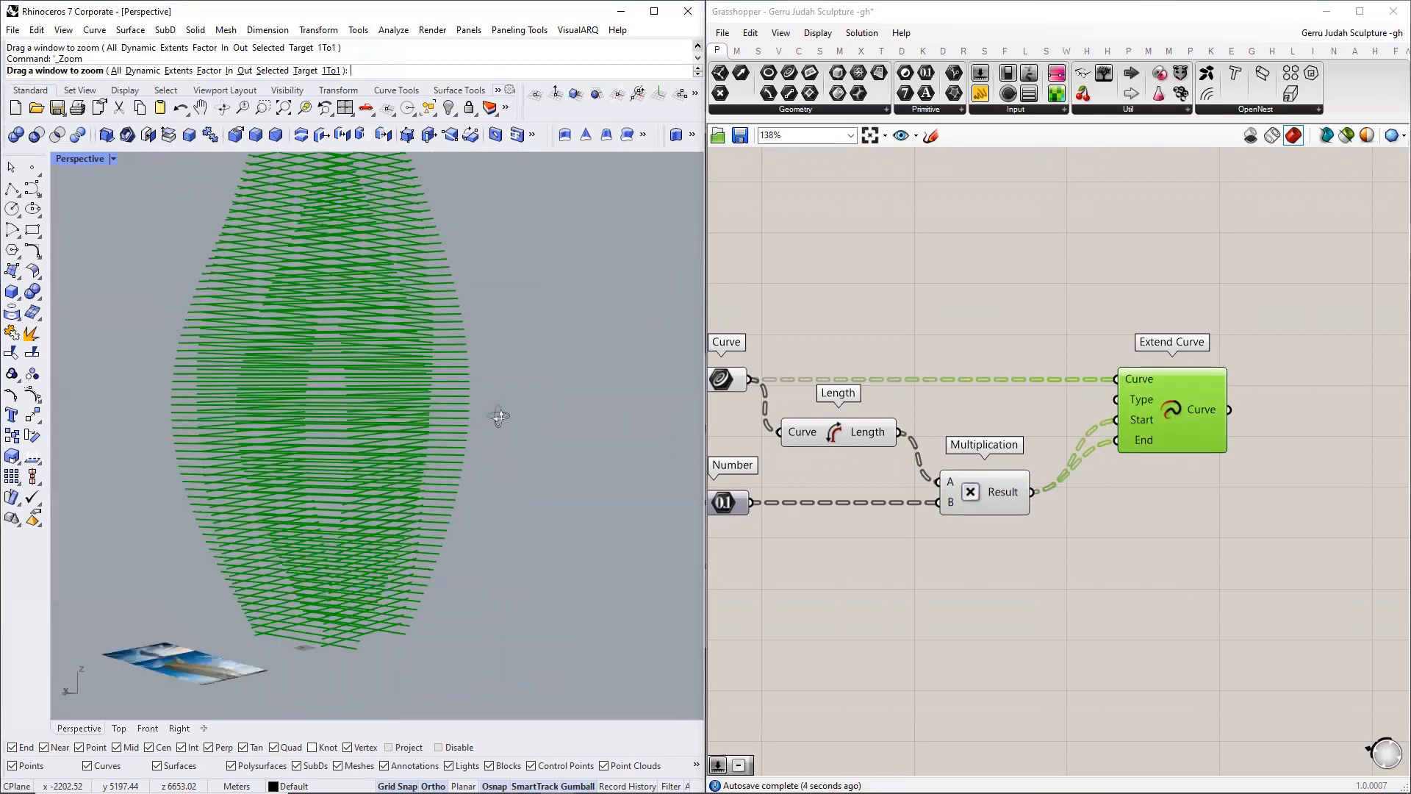
scroll(489, 412, up, 2)
scroll(477, 553, down, 2)
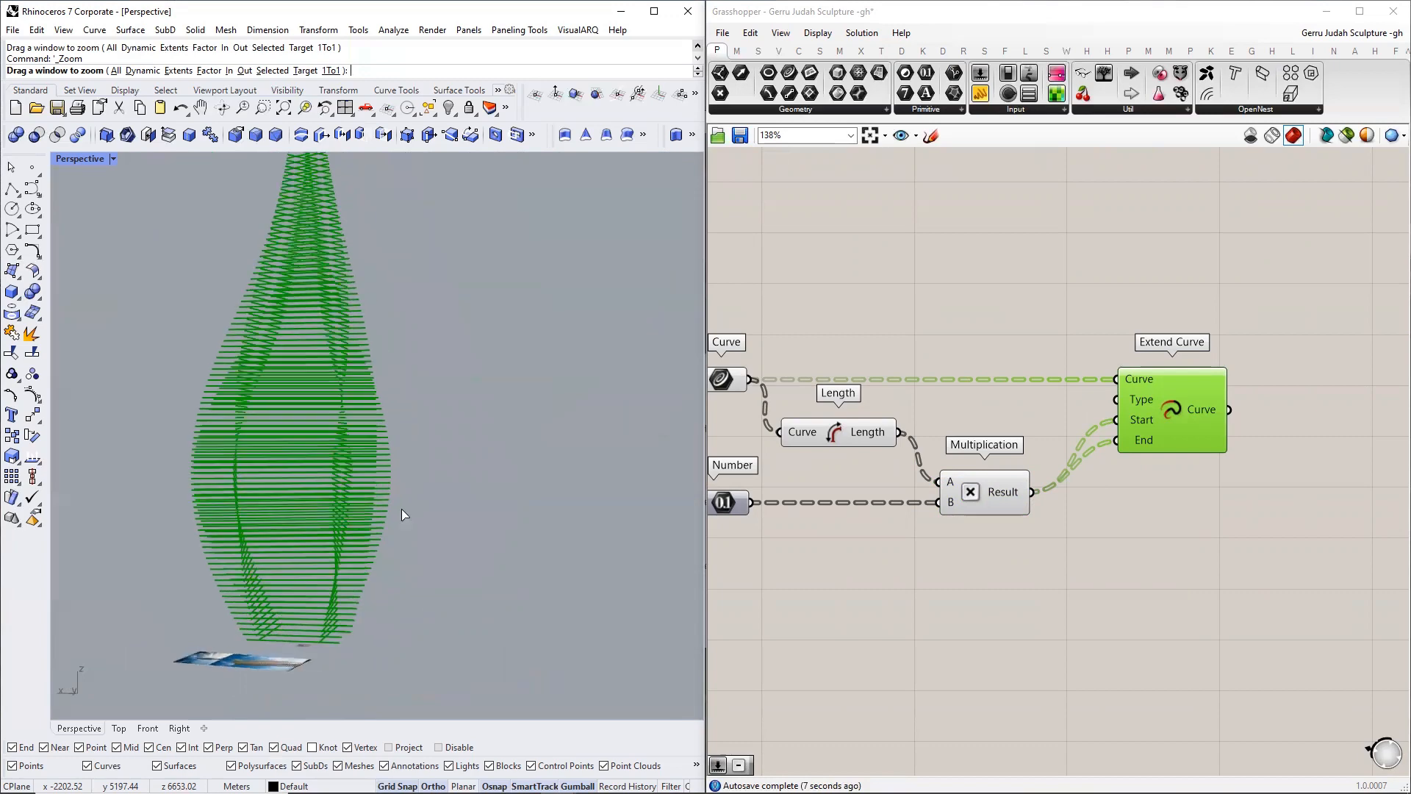
scroll(341, 290, up, 5)
scroll(375, 441, down, 6)
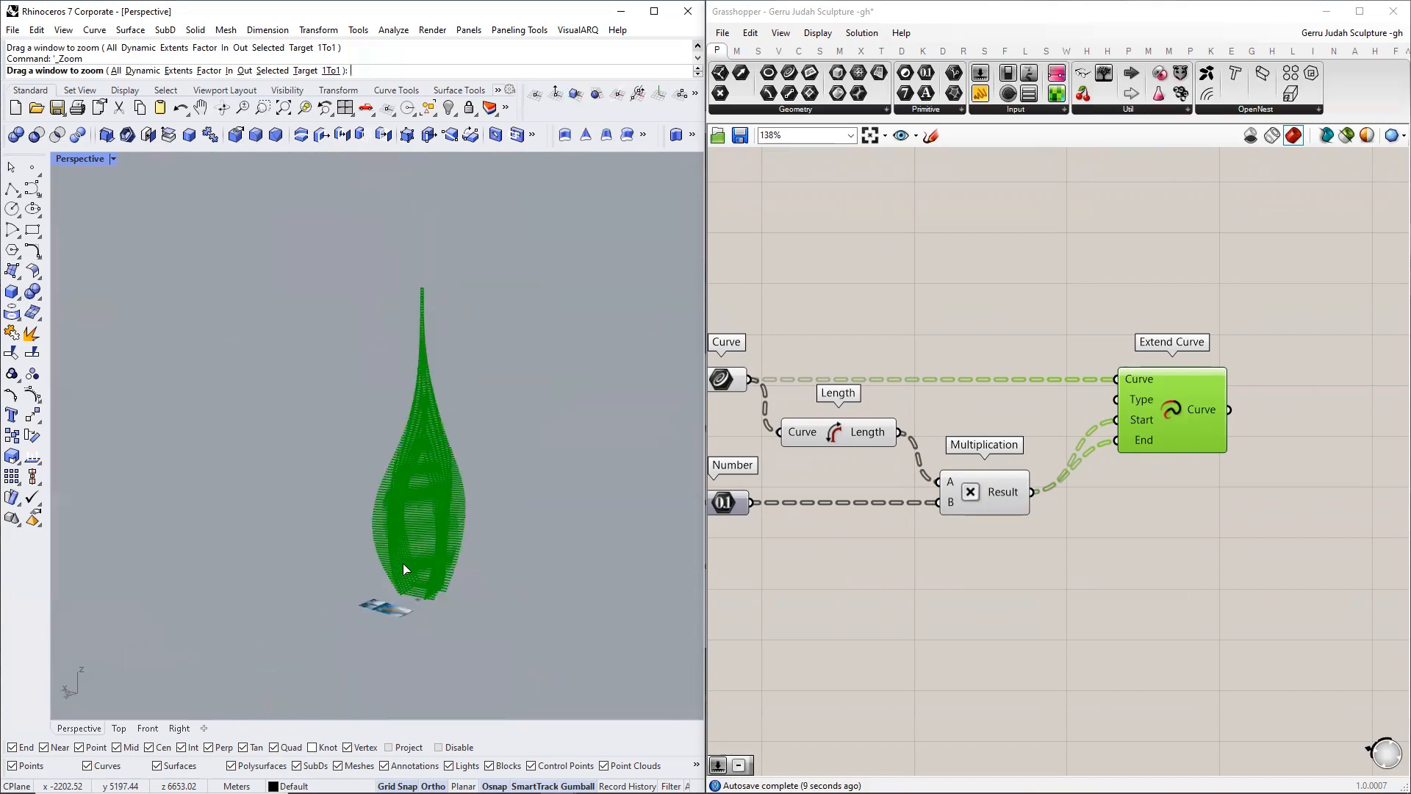
scroll(403, 572, up, 5)
scroll(472, 578, up, 4)
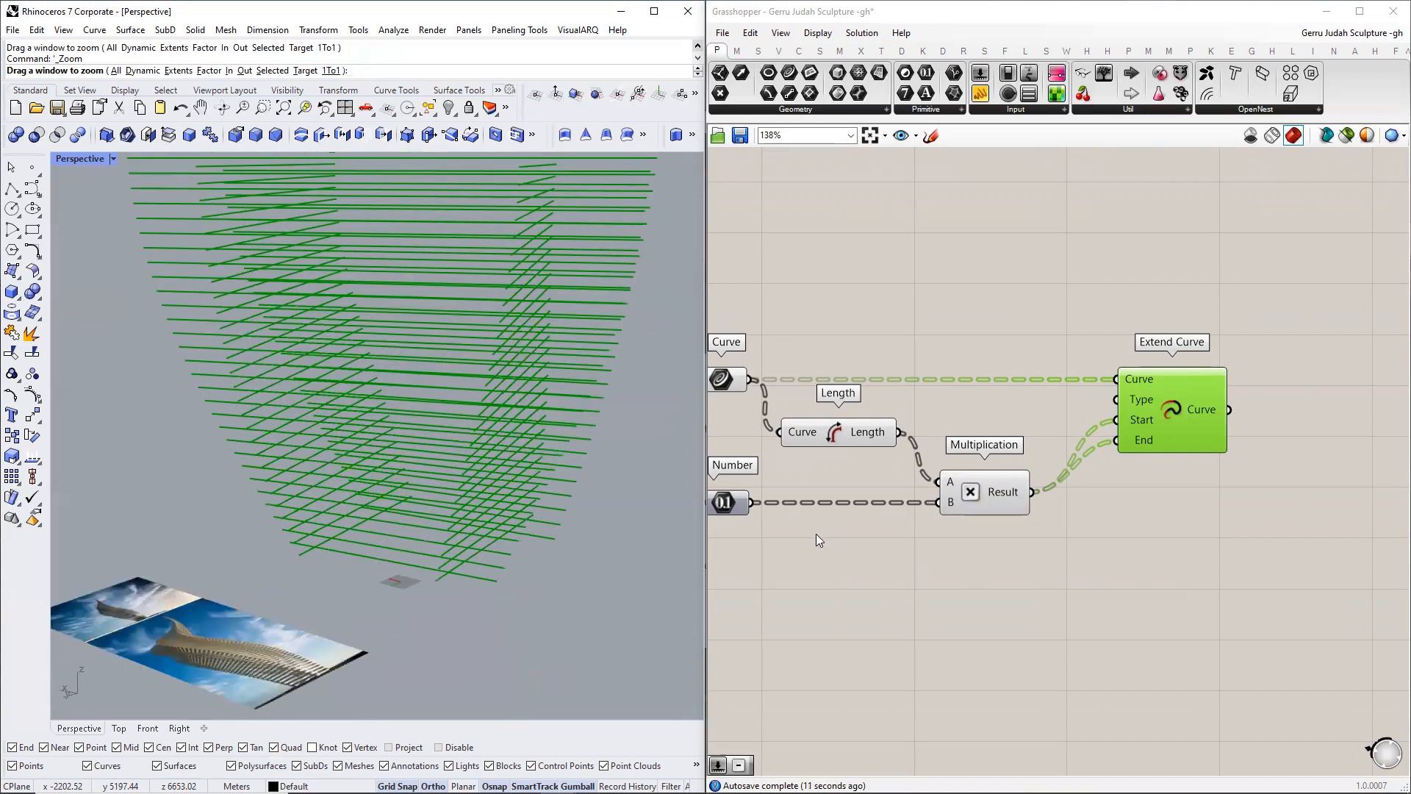
- Disconnect the Number from Multiplication's B input, compare the beam extensions in the model, and reconnect it
right_drag(733, 487, 1026, 474)
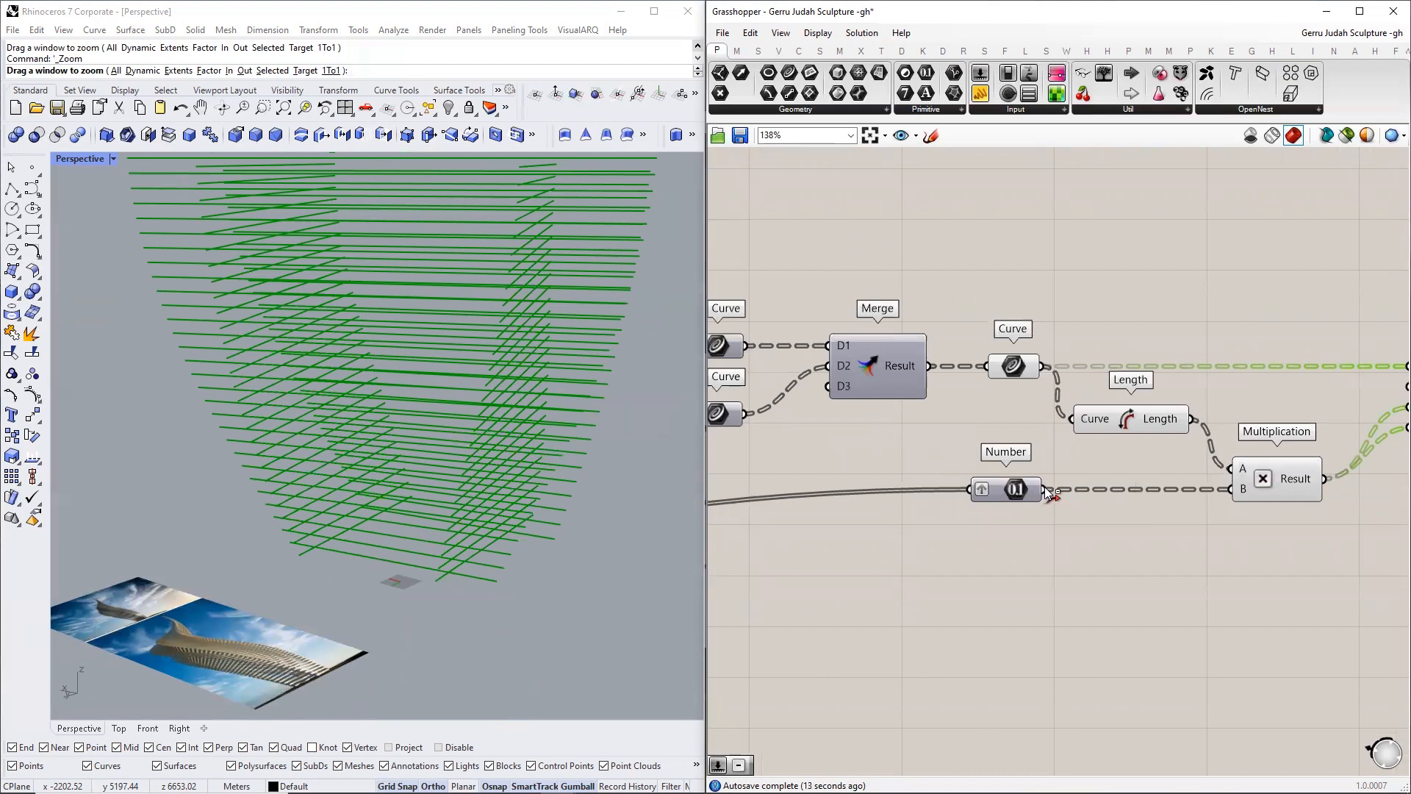
drag(1047, 492, 1232, 490)
scroll(364, 540, down, 4)
right_drag(449, 507, 549, 482)
scroll(322, 363, up, 5)
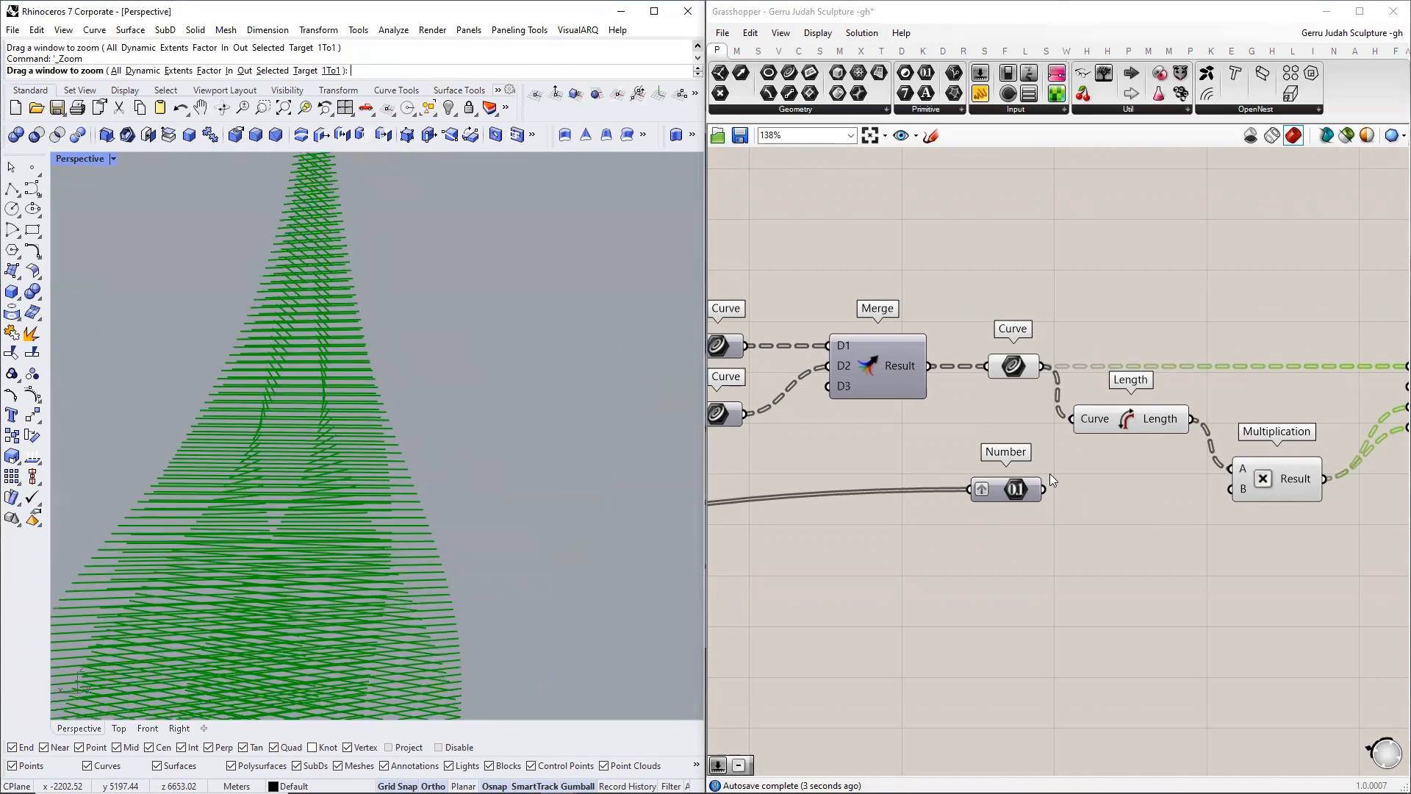
drag(1044, 489, 1232, 490)
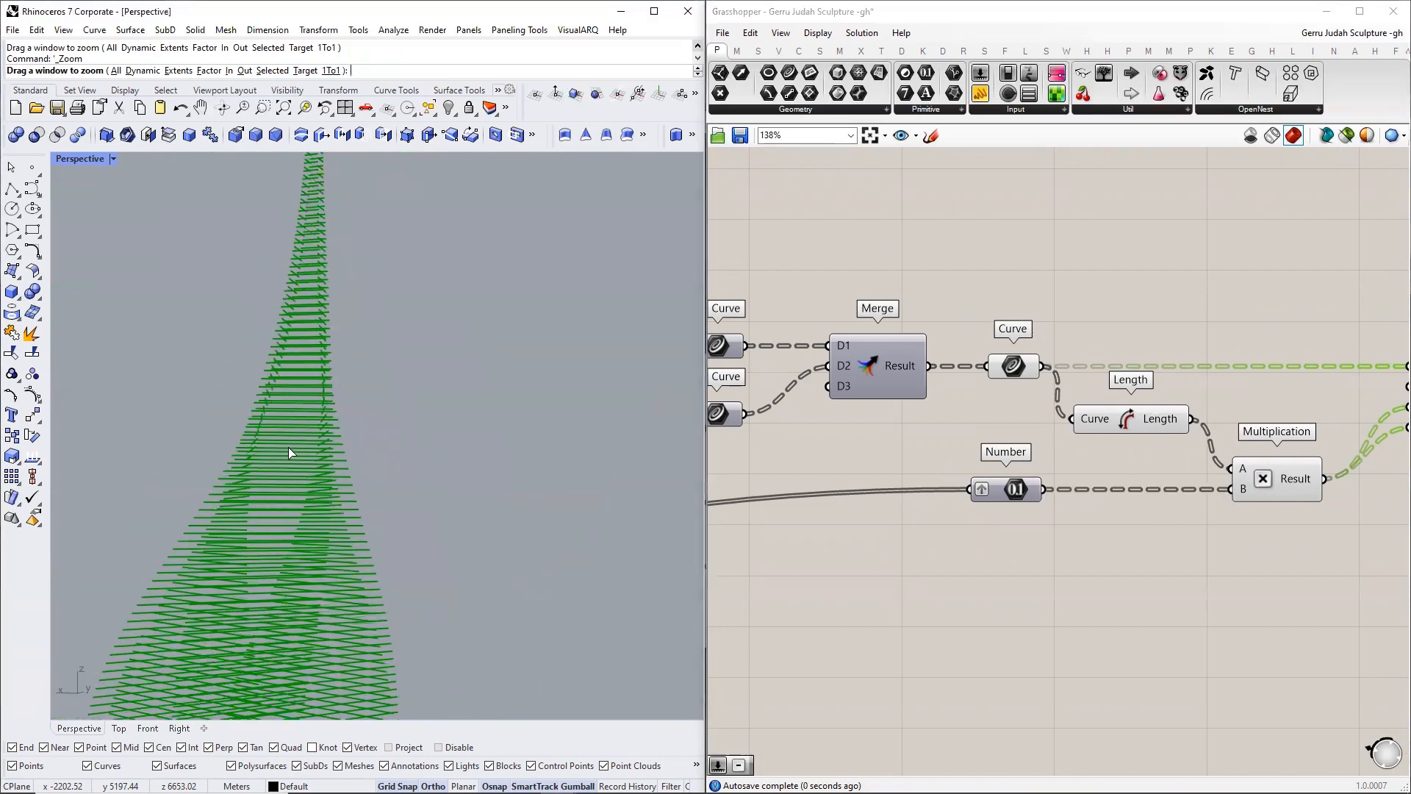
scroll(289, 445, down, 5)
scroll(304, 479, up, 5)
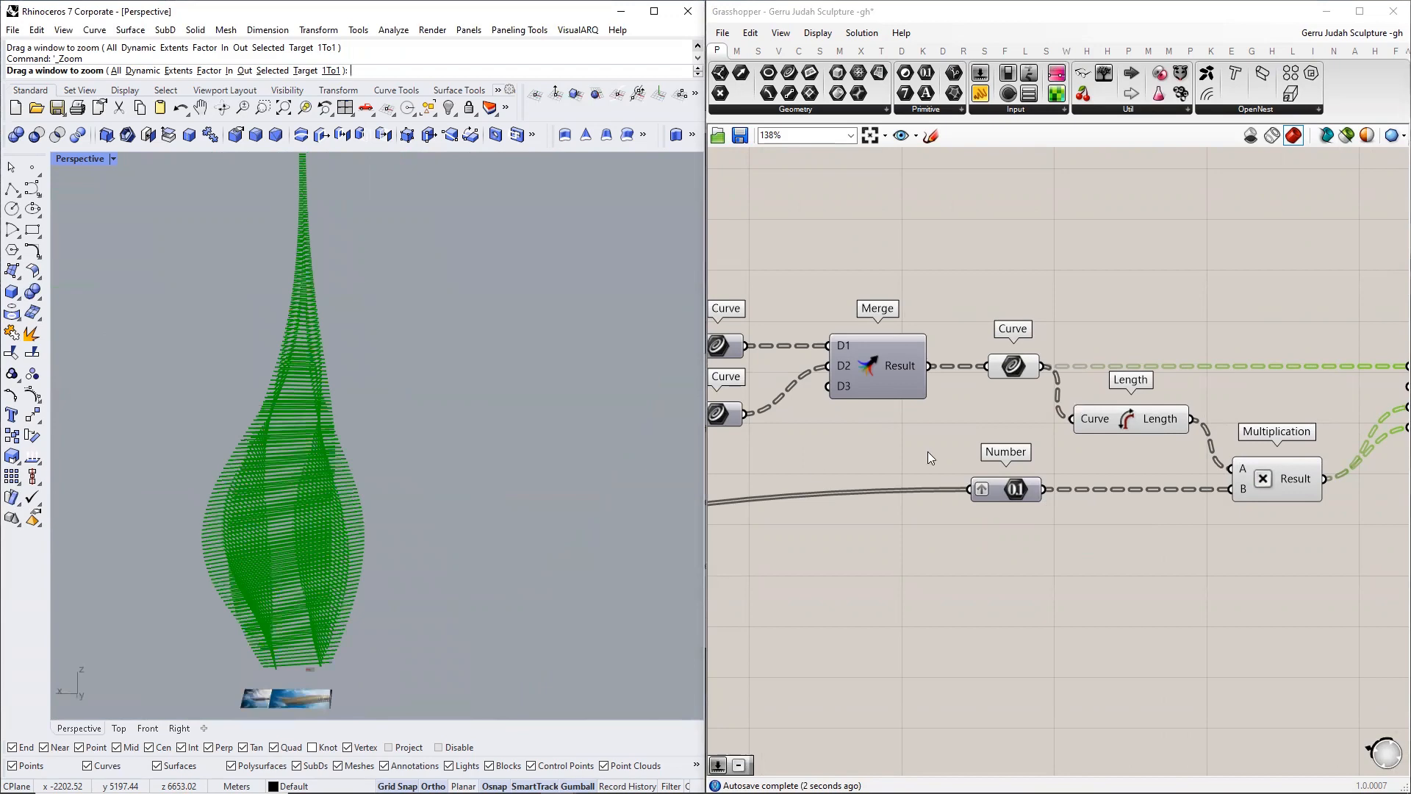
- Reshape the lowest Graph Mapper's Bezier curve: lower both end points, raise the first handle and shift the second handle toward the start
right_drag(927, 451, 1209, 374)
scroll(1209, 374, down, 5)
right_drag(981, 491, 1286, 423)
right_drag(870, 493, 1044, 394)
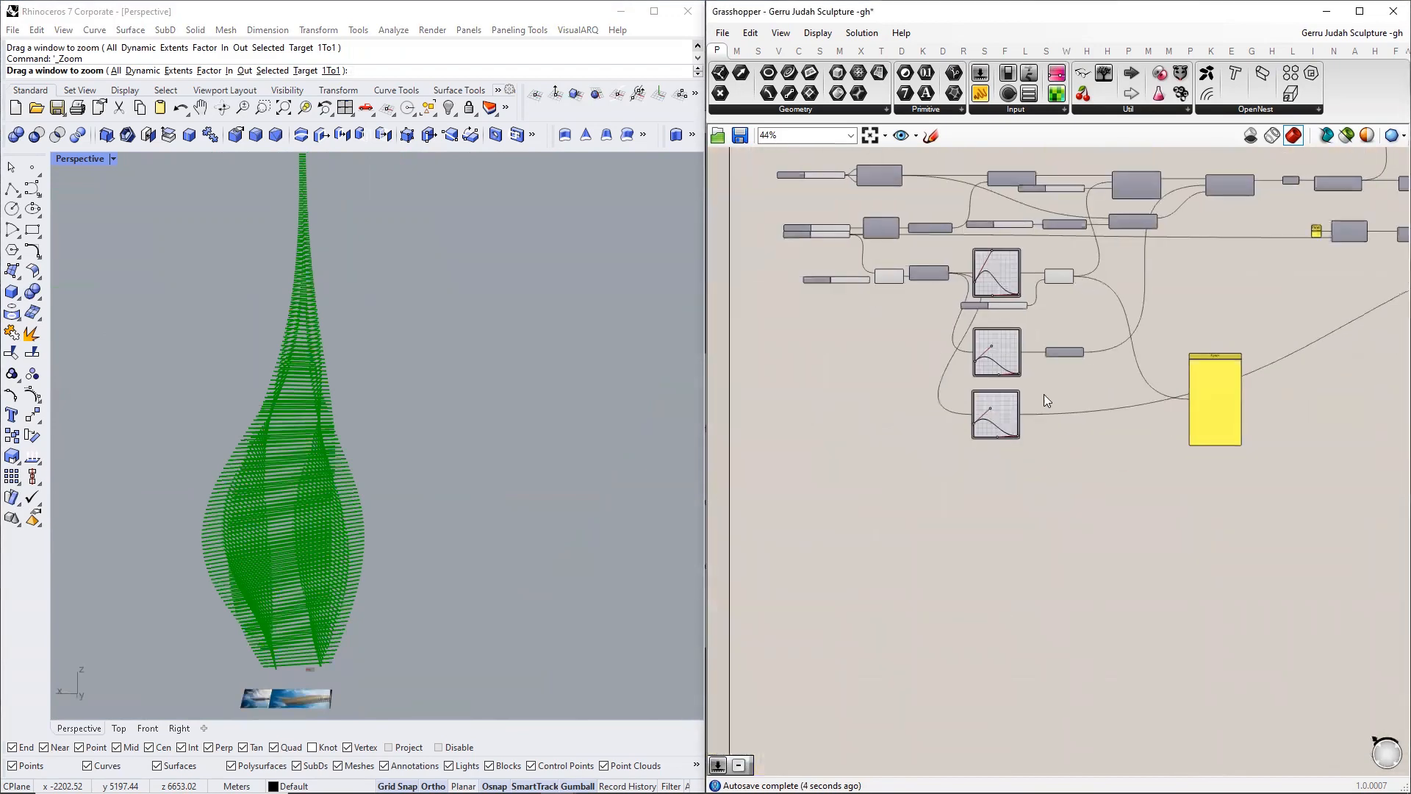
scroll(999, 406, up, 10)
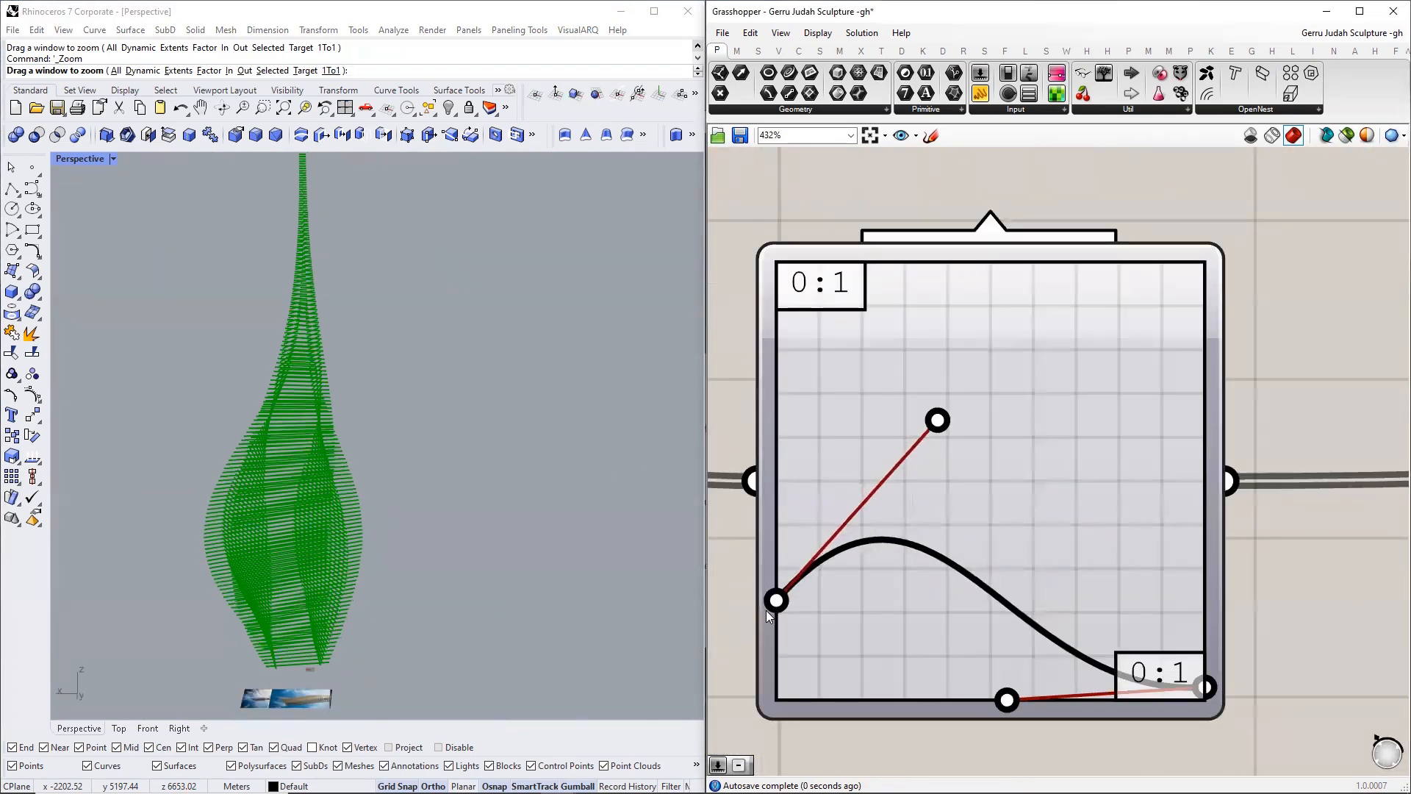
mouse_move(766, 611)
mouse_down()
mouse_move(766, 649)
mouse_move(766, 634)
mouse_up()
drag(938, 420, 934, 372)
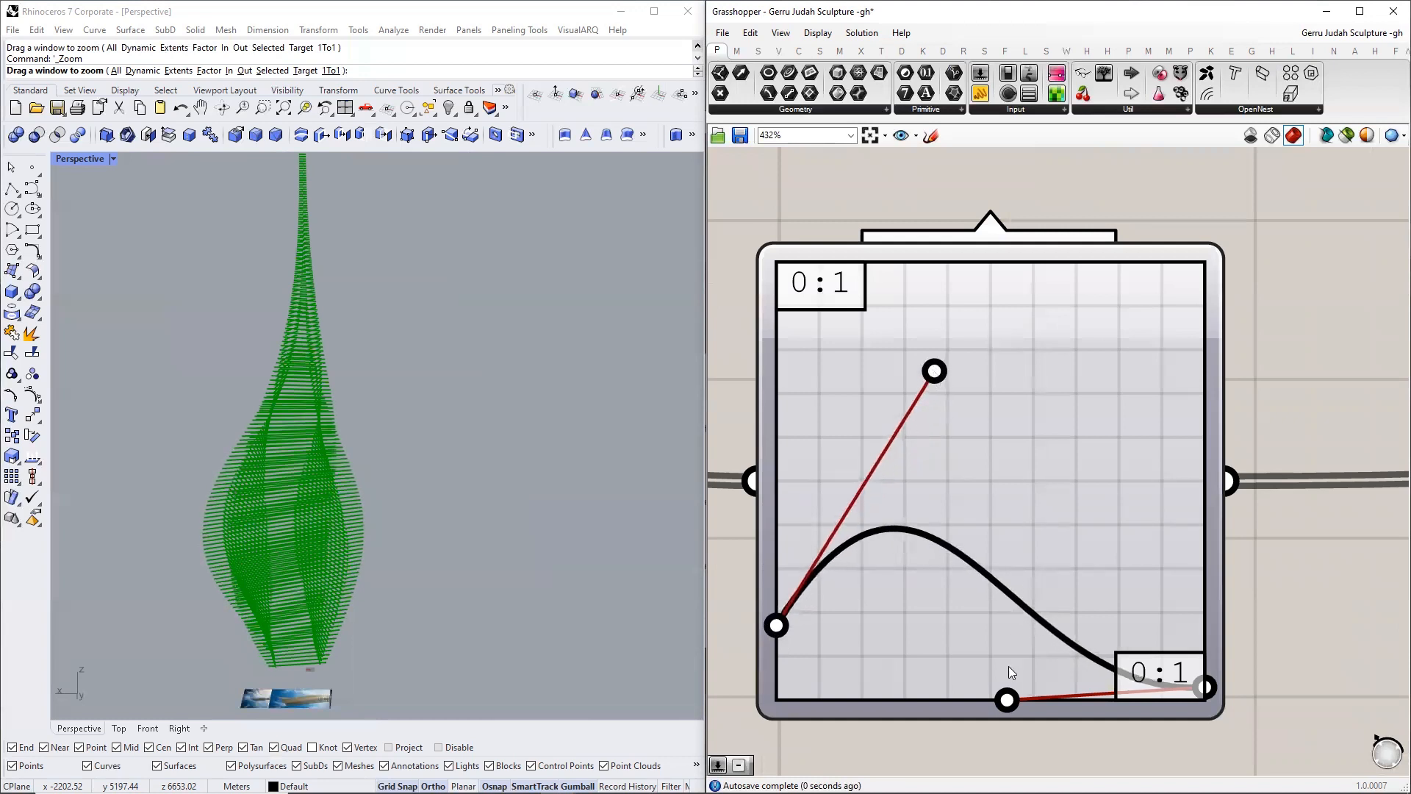
drag(1007, 699, 880, 699)
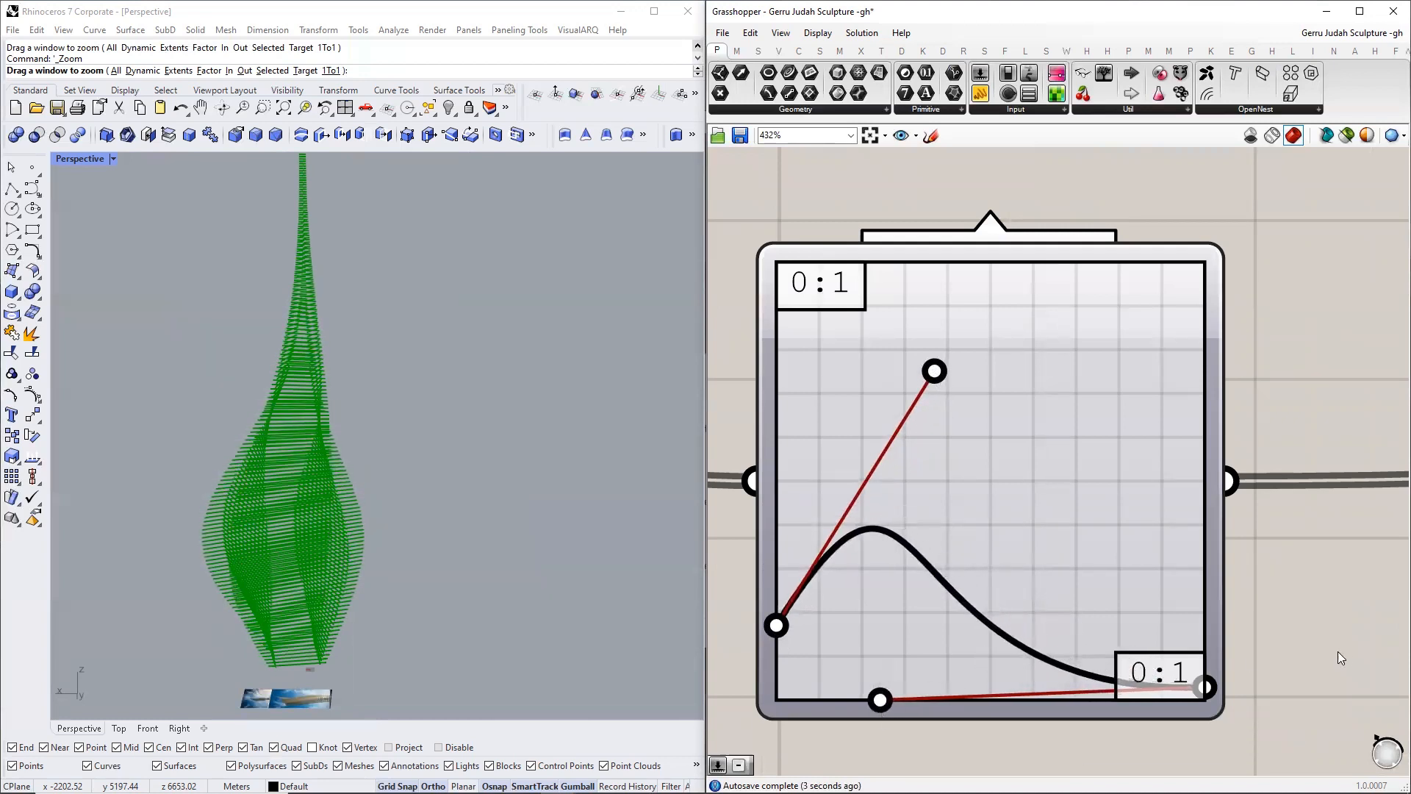
drag(1206, 688, 1206, 696)
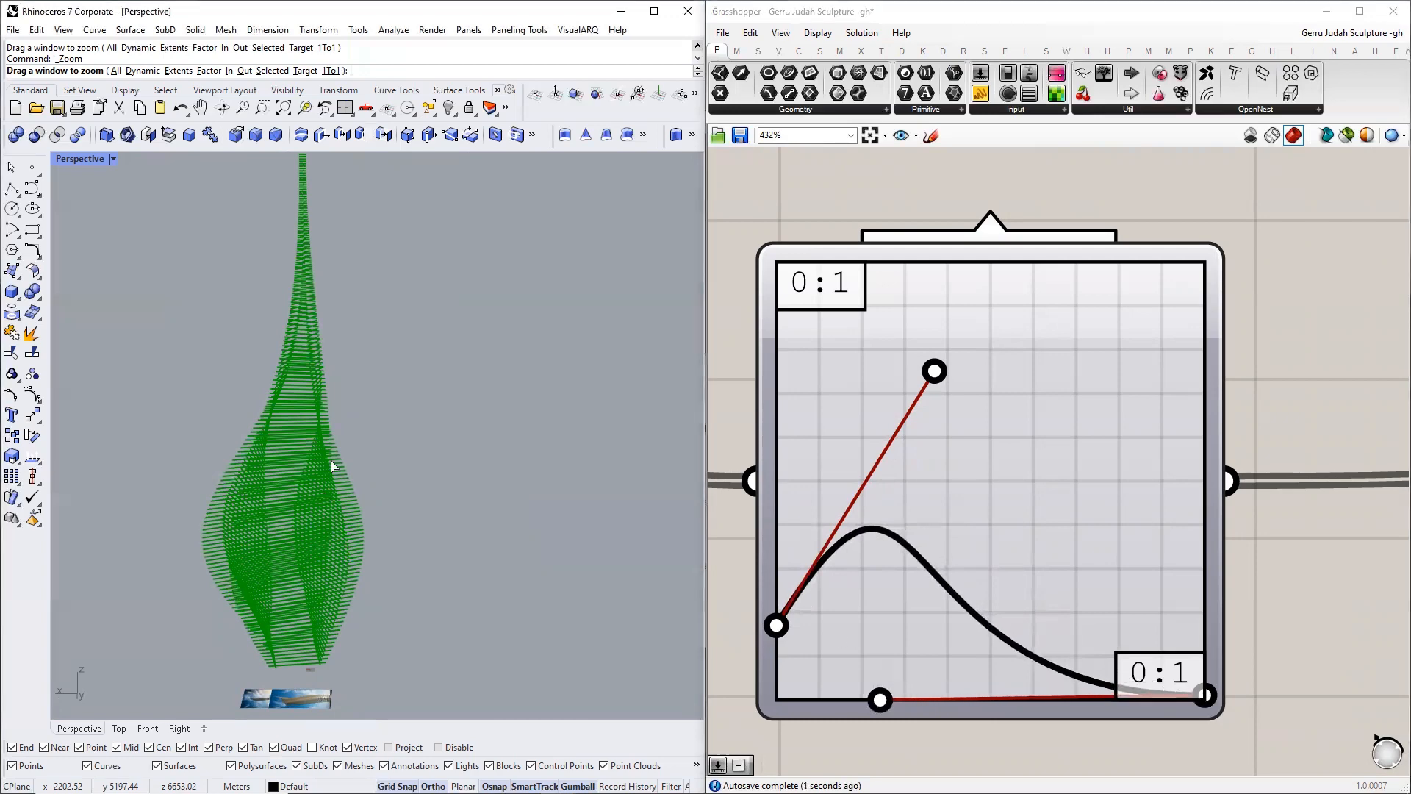
- Examine the reshaped sculpture from several sides and the extended beam ends up close
scroll(331, 461, down, 7)
right_drag(331, 463, 199, 487)
scroll(421, 462, up, 9)
right_drag(421, 462, 249, 458)
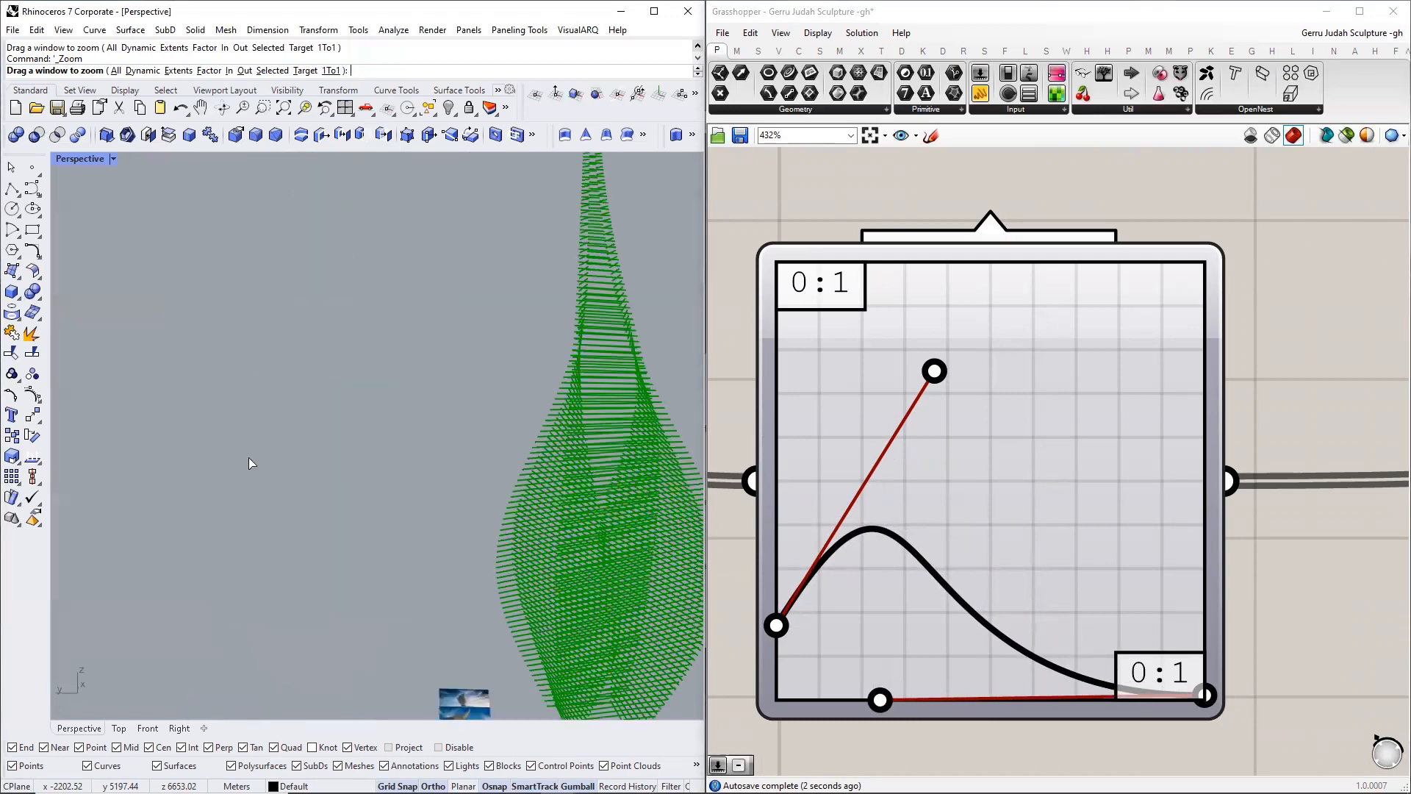
scroll(459, 457, down, 5)
right_drag(459, 457, 203, 436)
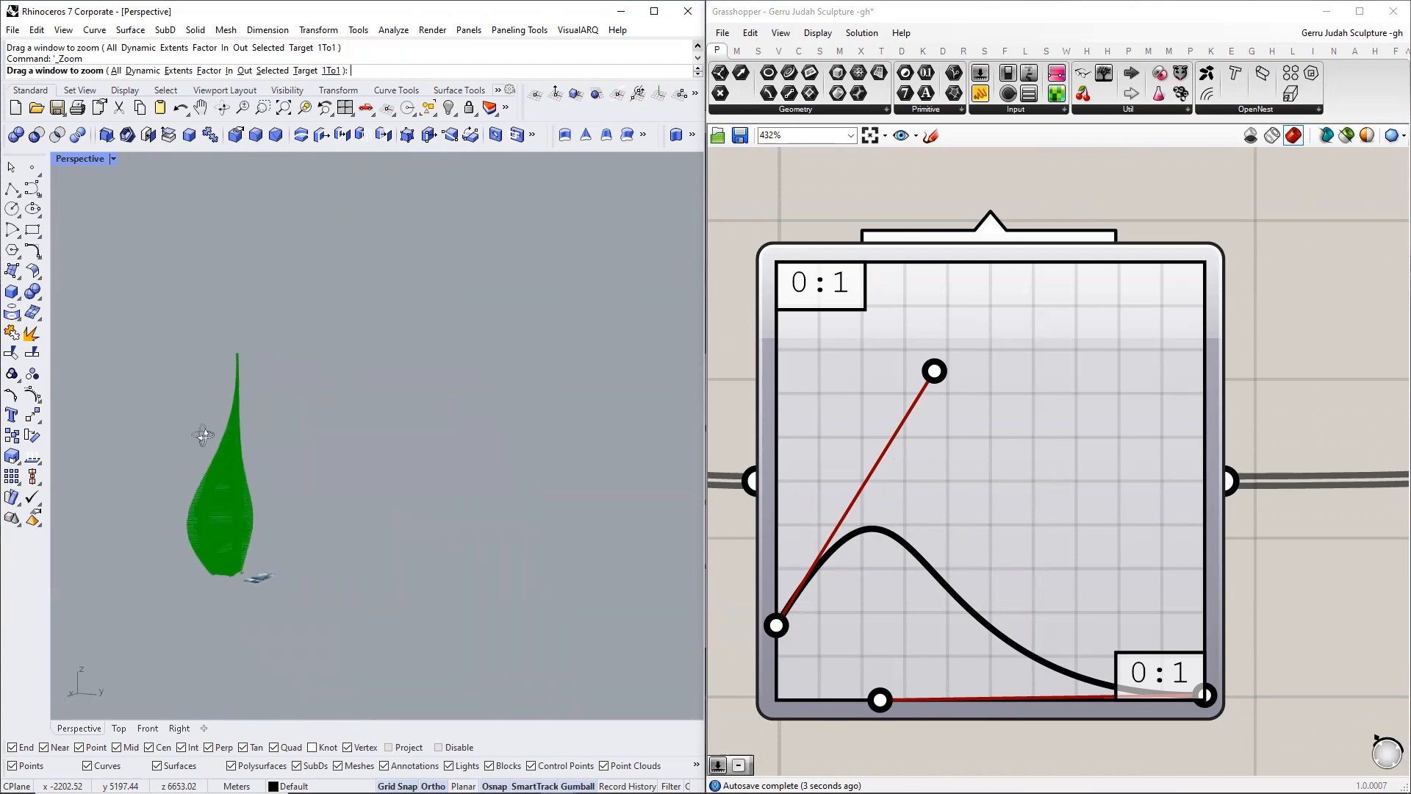
scroll(910, 470, down, 8)
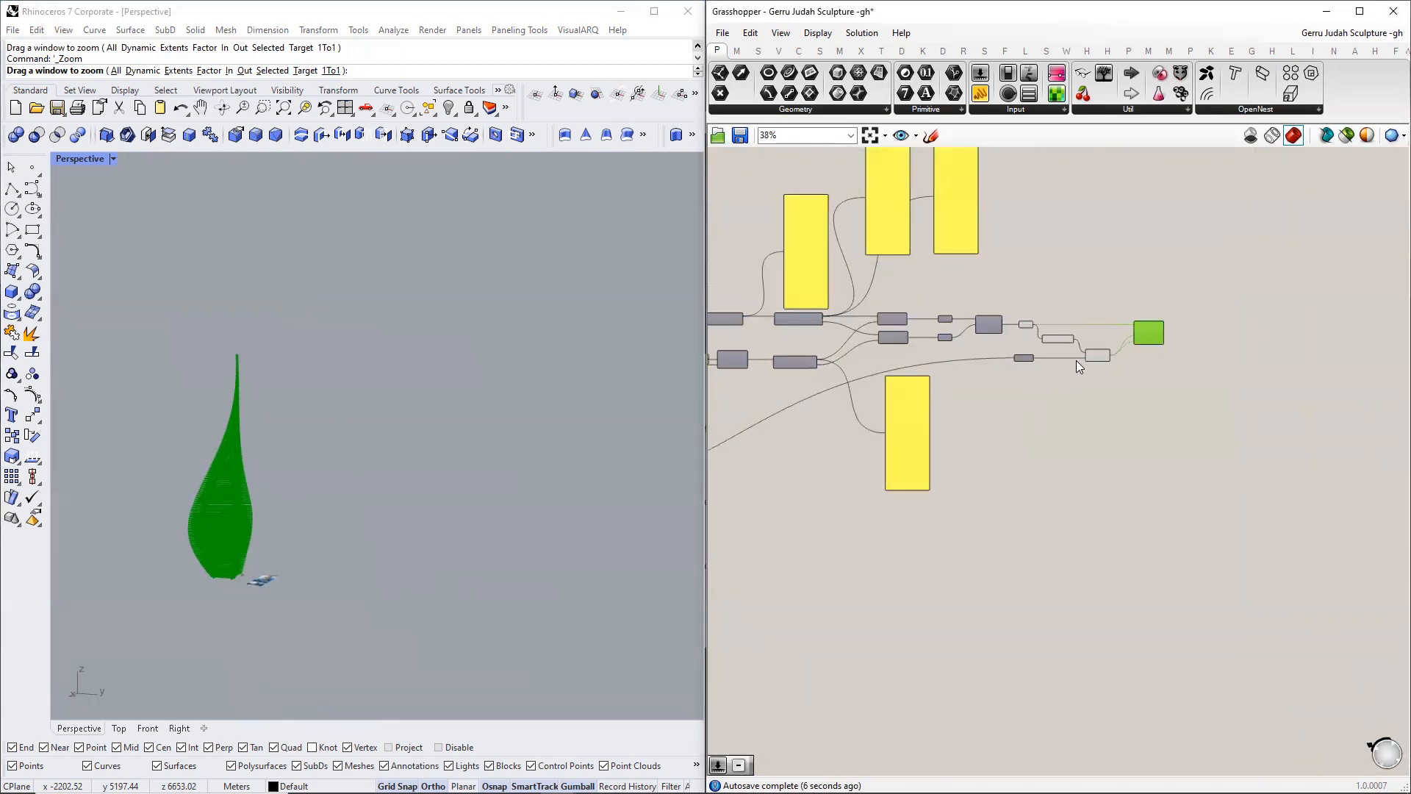
scroll(1076, 361, up, 8)
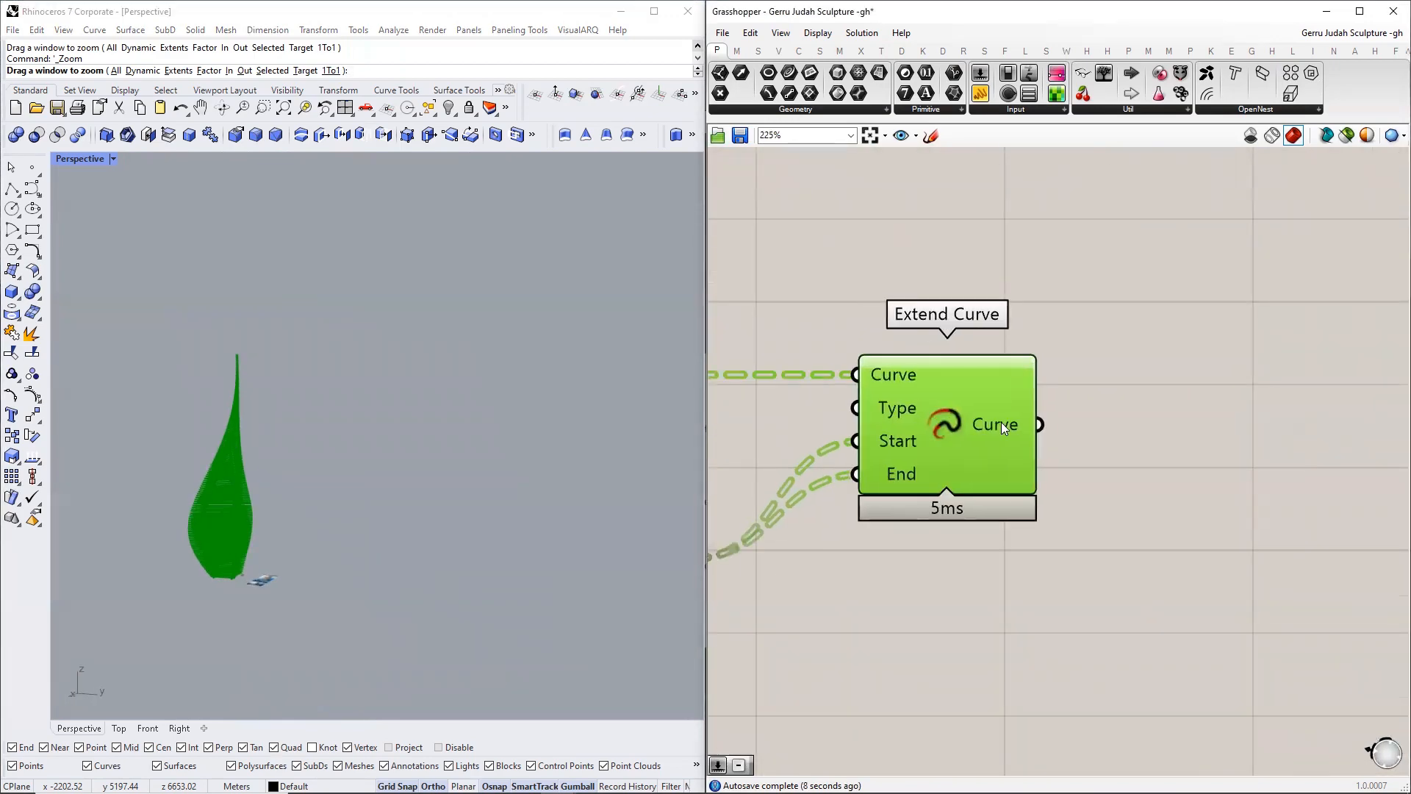
mouse_move(1006, 425)
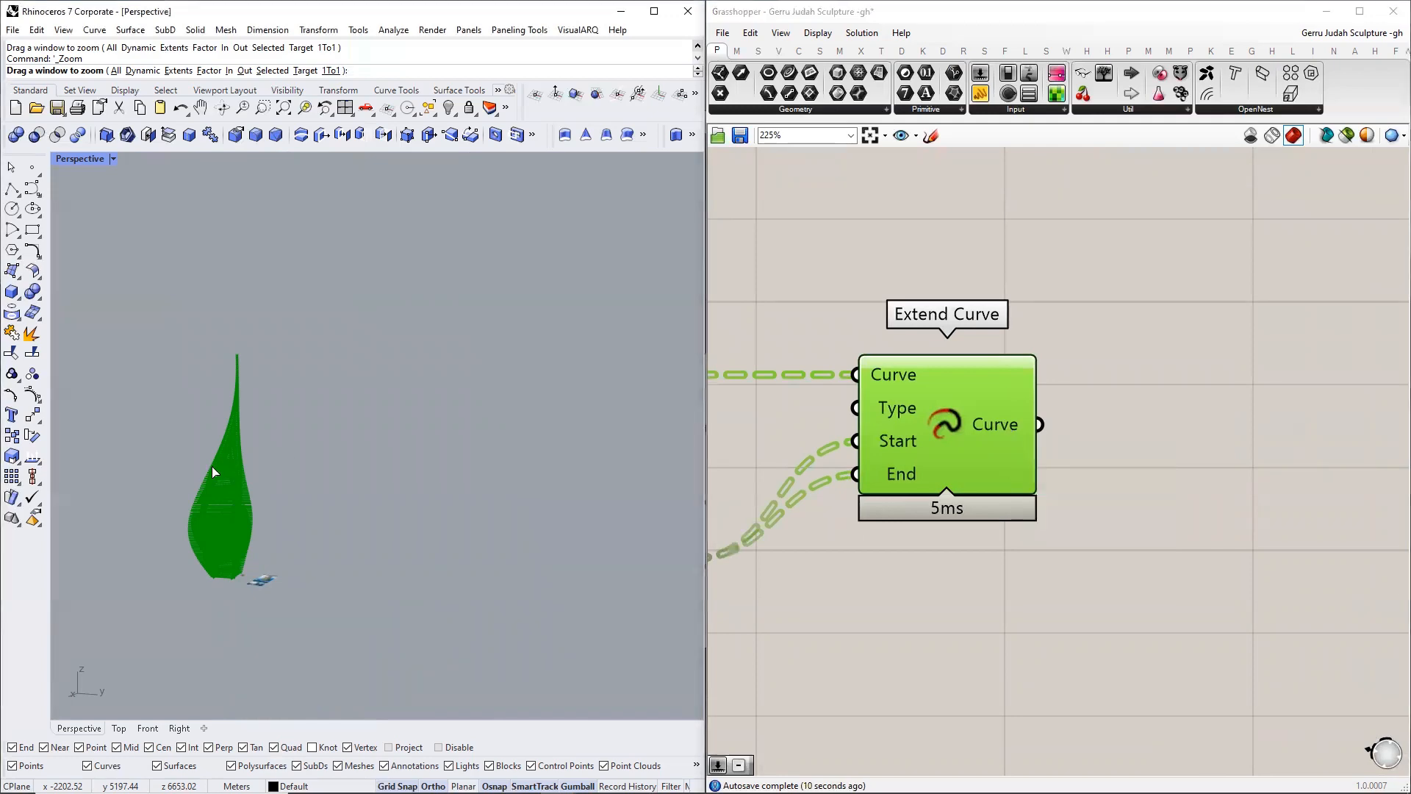
scroll(206, 516, up, 5)
scroll(428, 481, up, 5)
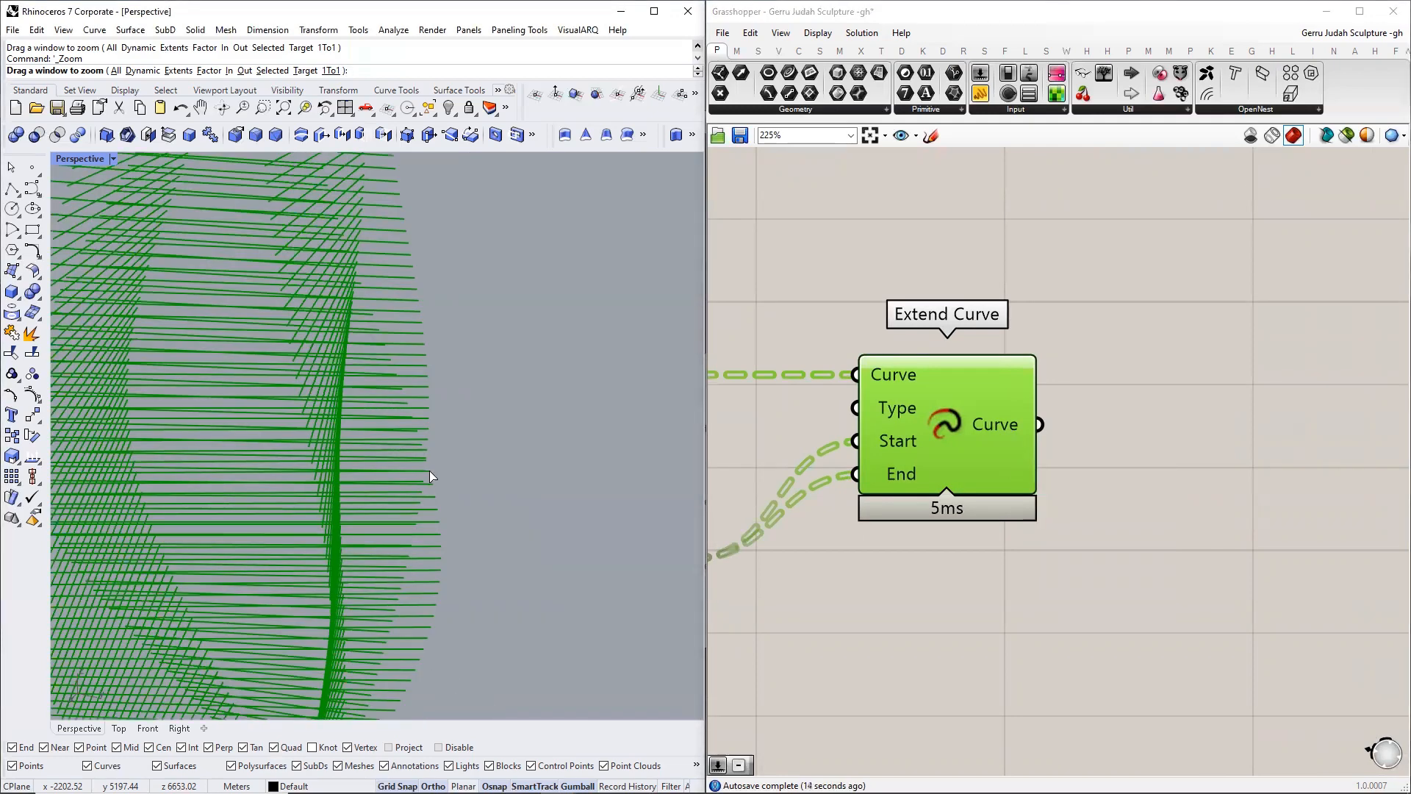
scroll(919, 452, down, 4)
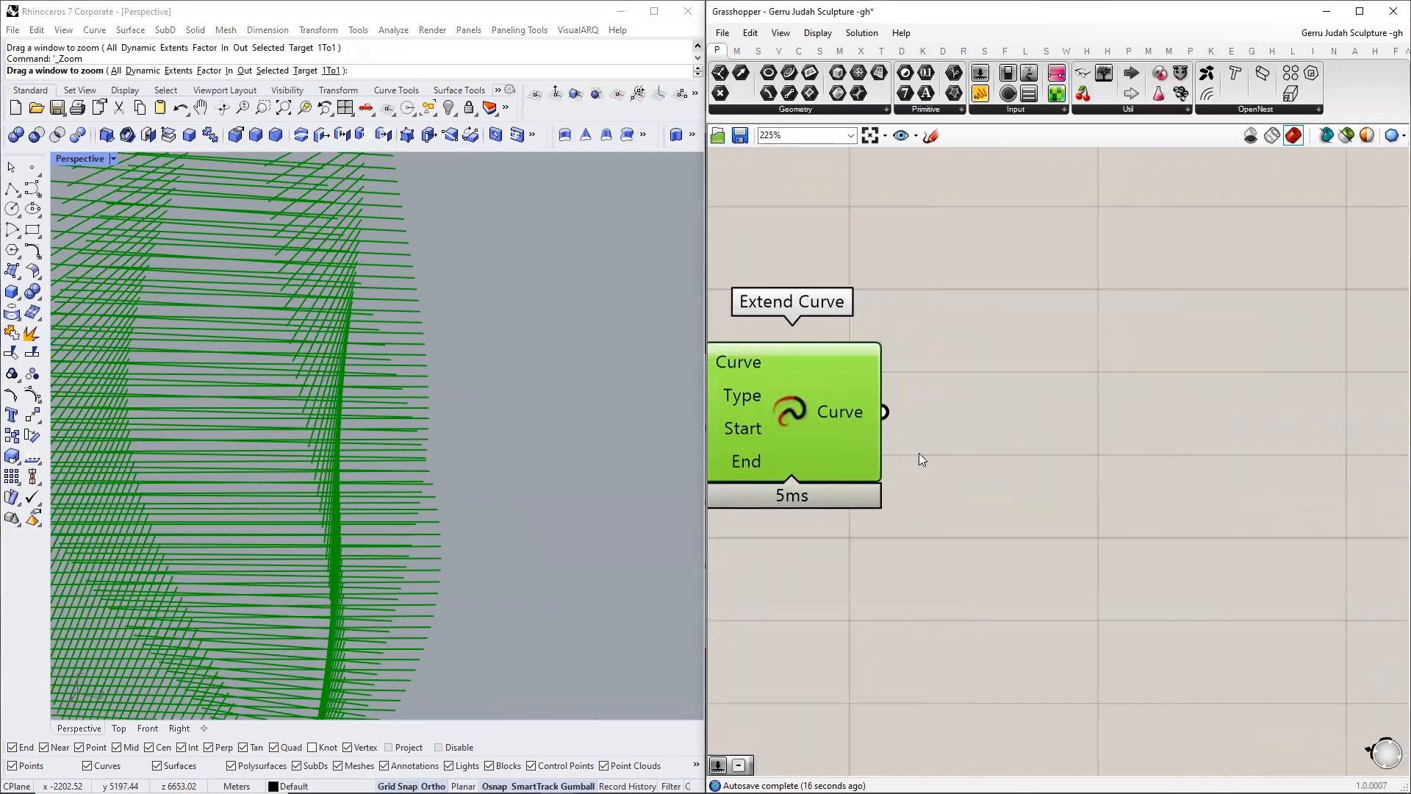
- Add a Perp Frame component after Extend Curve and connect the extended Curve output to its Curve input
scroll(1029, 452, up, 3)
double_click(1033, 458)
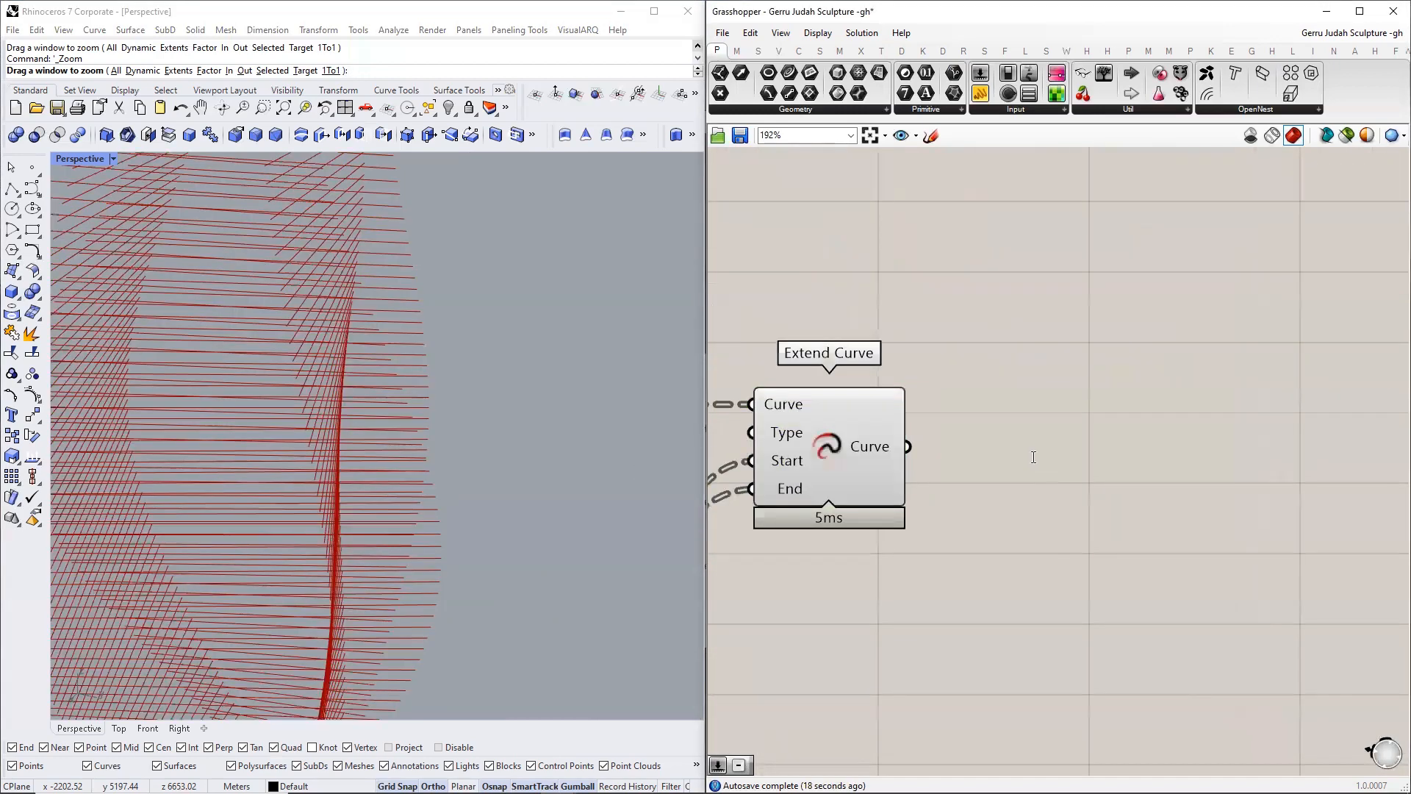
text(perp)
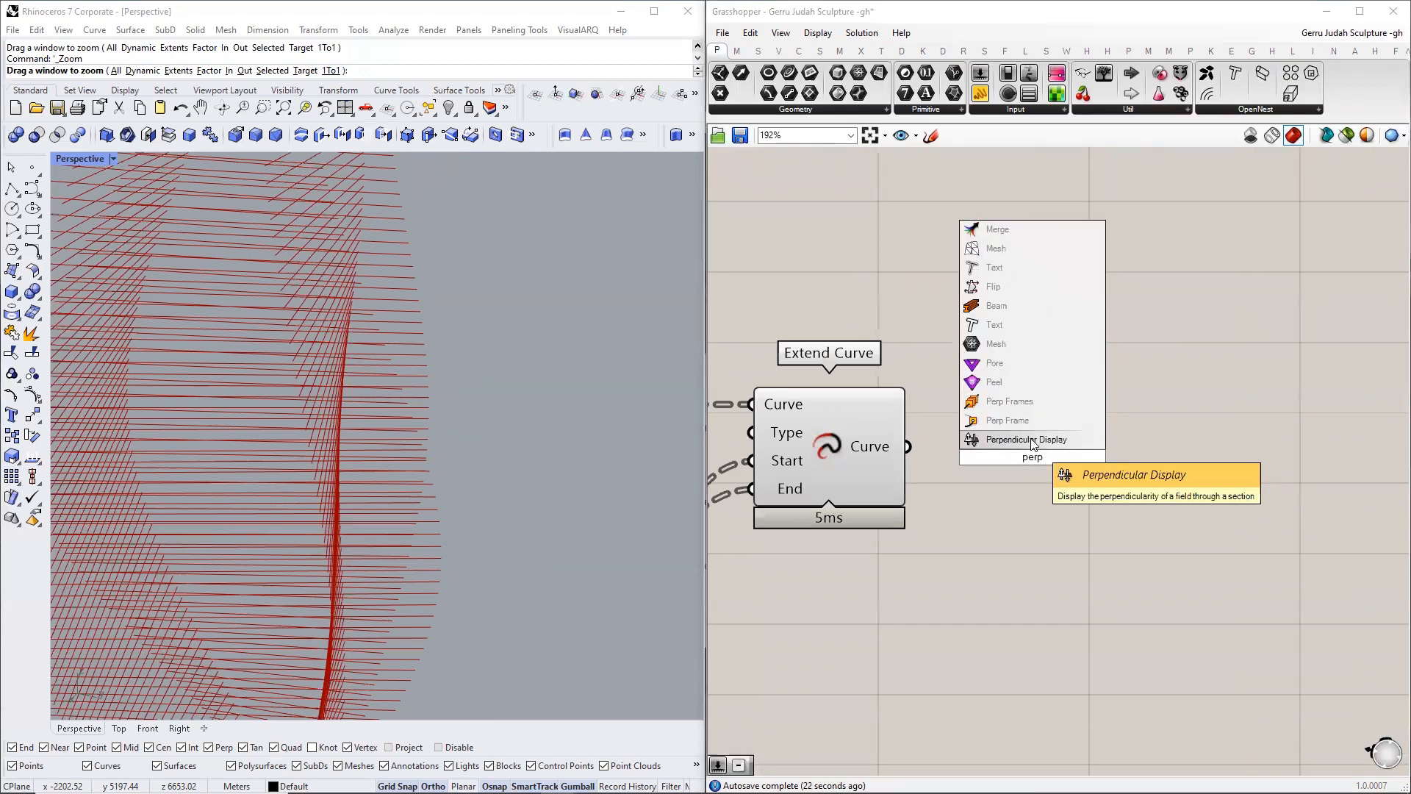
click(1036, 425)
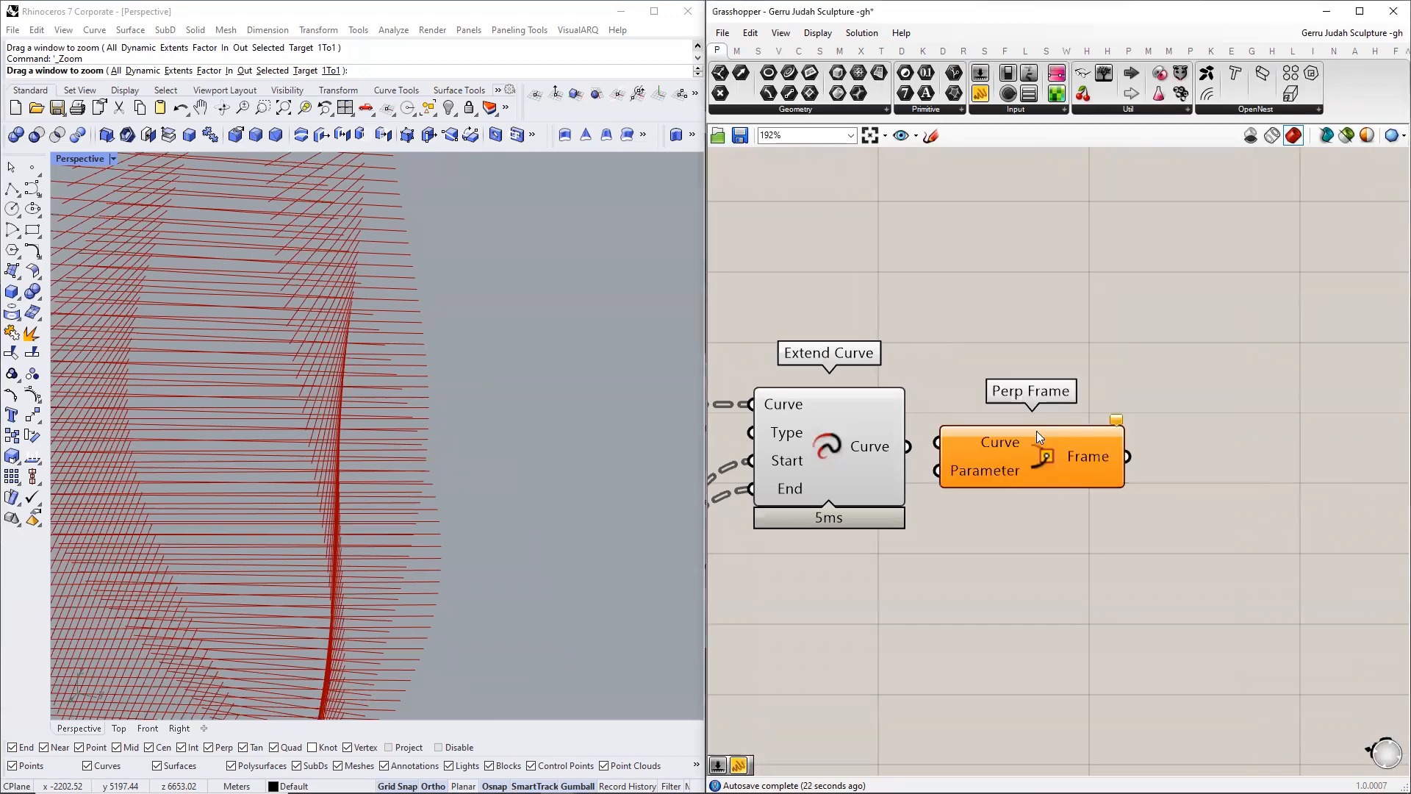
drag(1077, 454, 1218, 474)
drag(910, 447, 1260, 454)
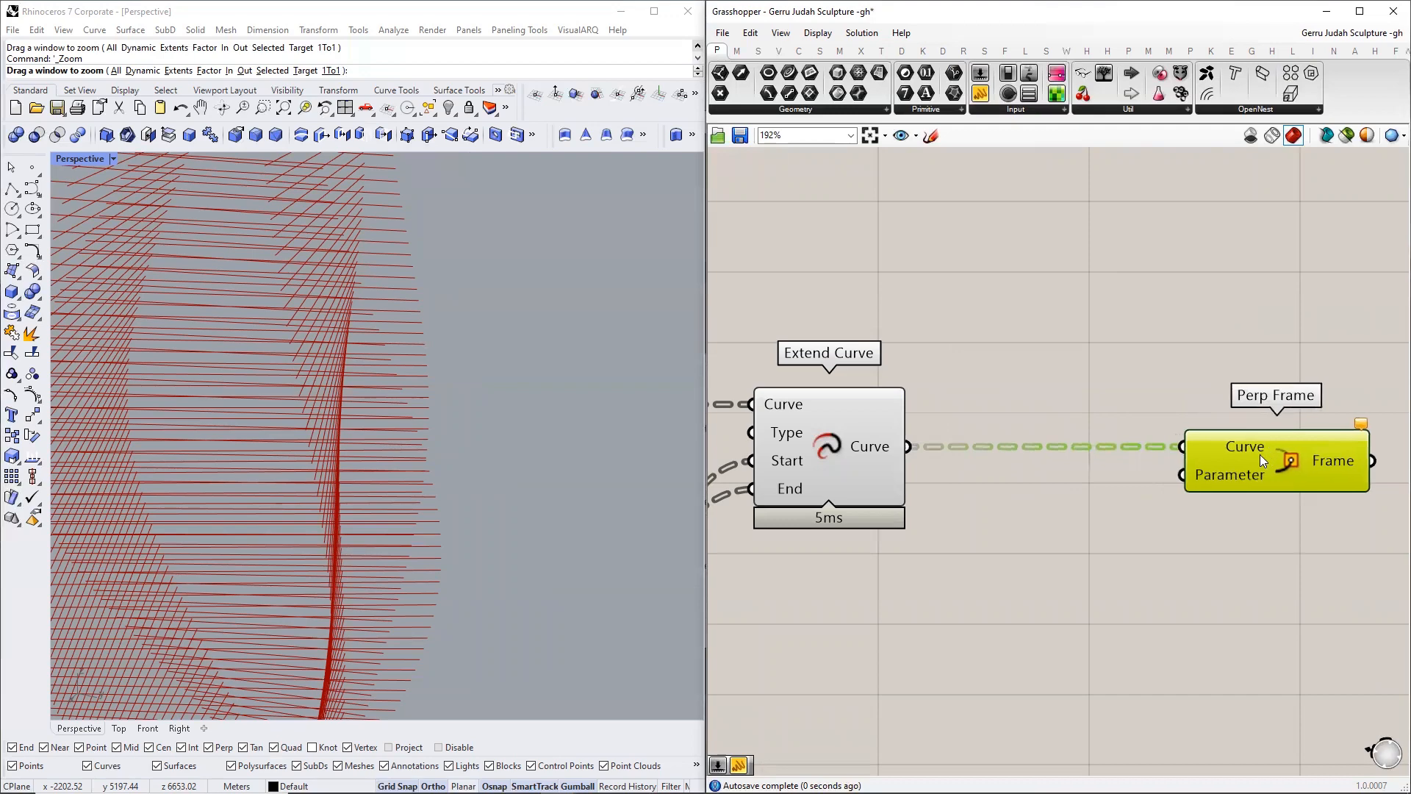
- Create a Panel containing 0, connect it to Perp Frame's Parameter input and place it just before that component
double_click(1013, 491)
text(0)
key(Return)
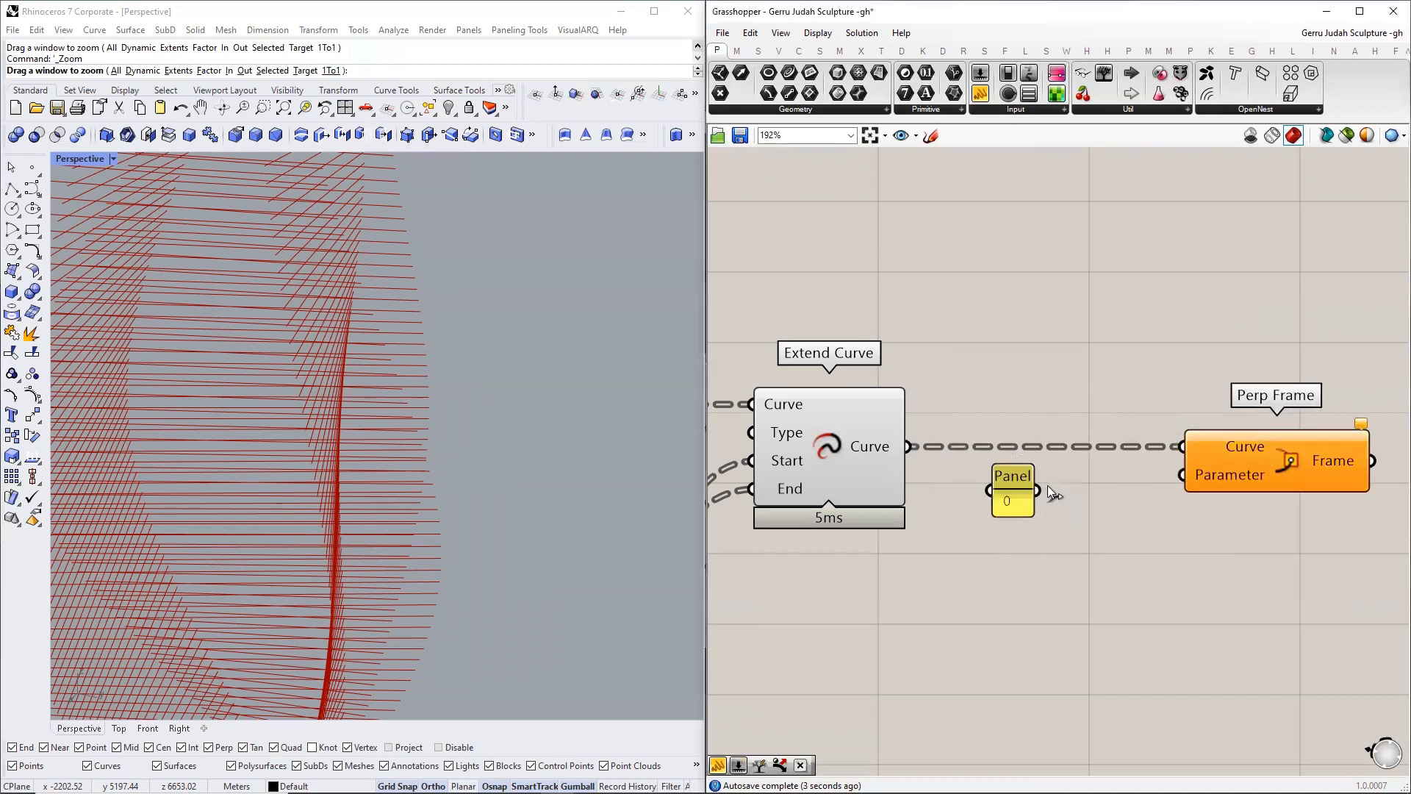
drag(1037, 490, 1184, 475)
drag(1015, 494, 1101, 482)
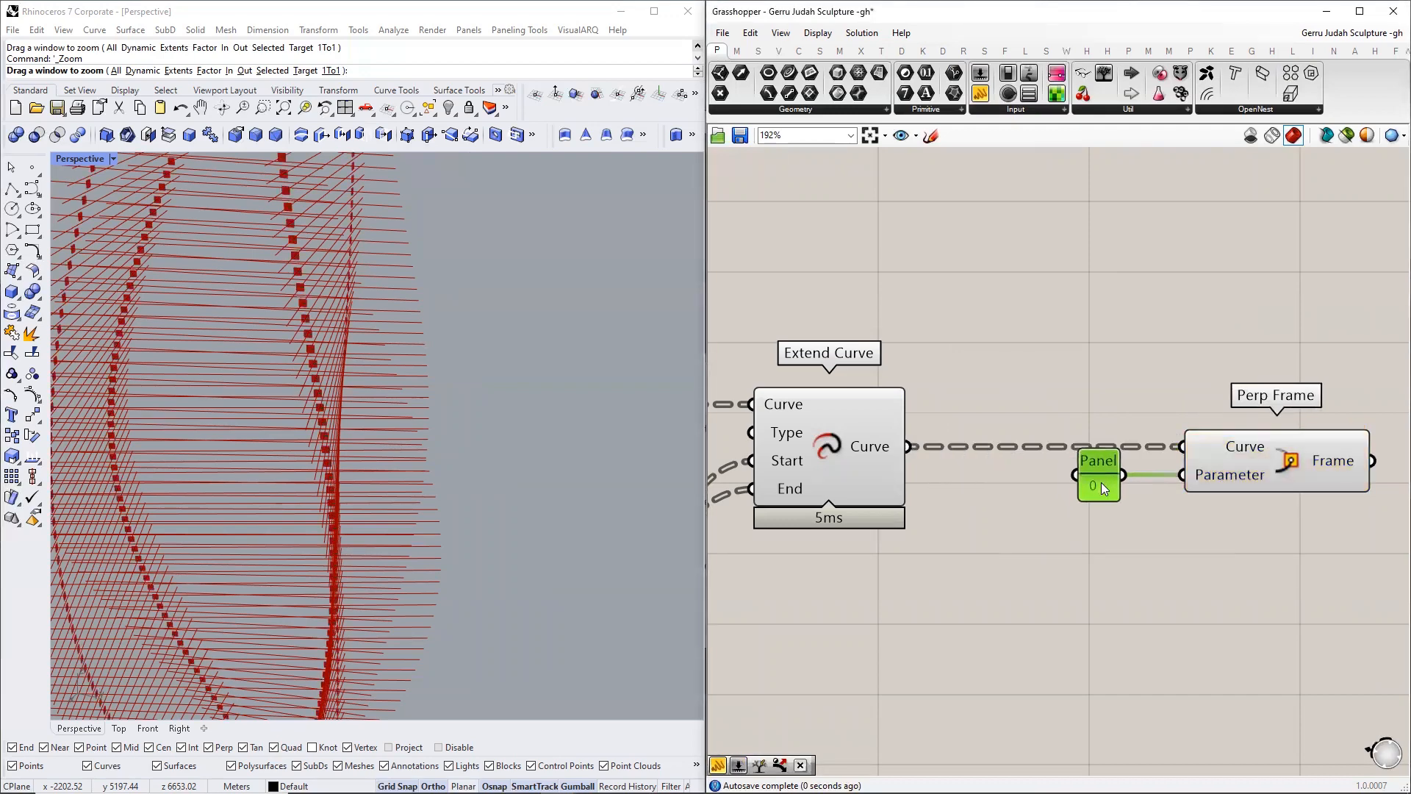
- Reparameterize Perp Frame's Curve input and inspect the frames at the beam starts up close
right_click(1254, 446)
click(1309, 603)
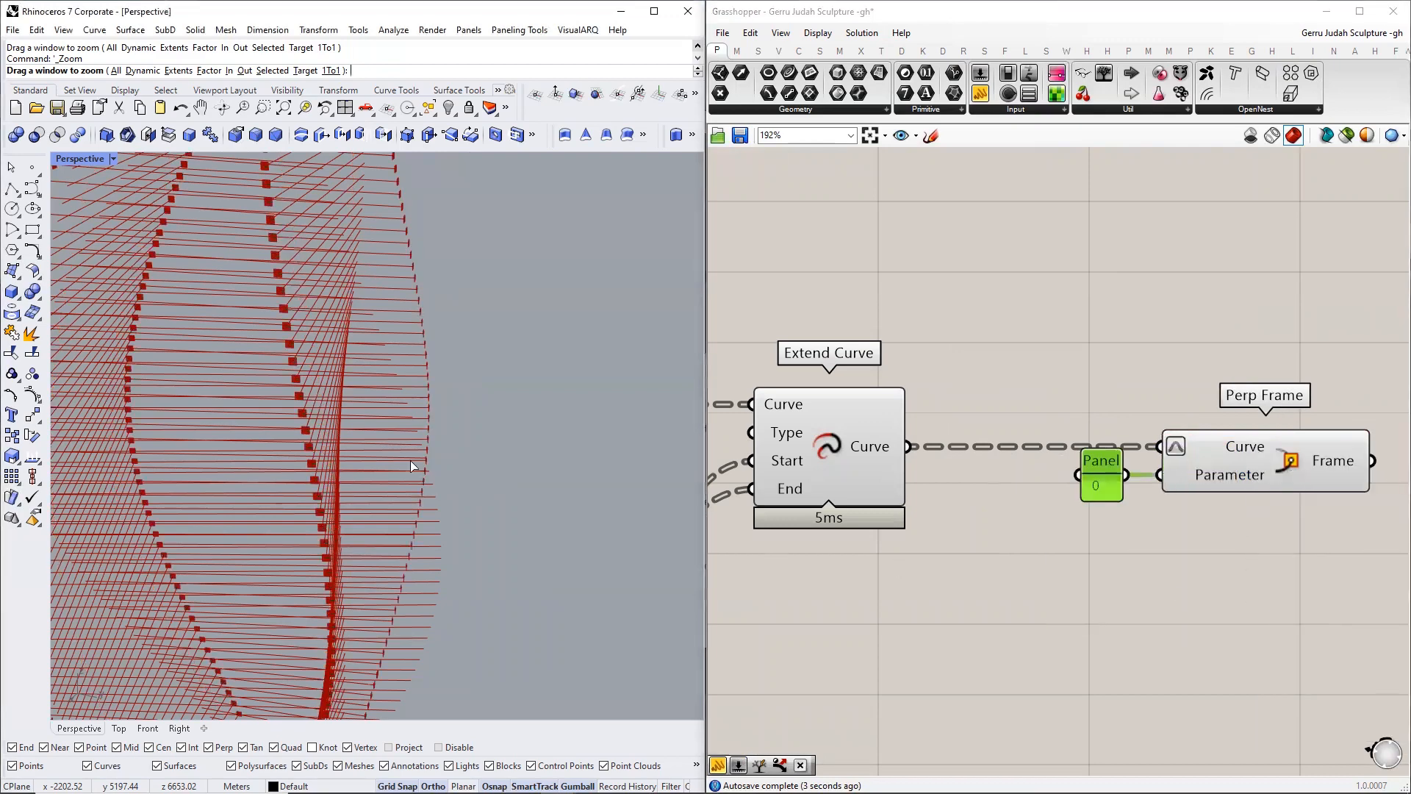
right_drag(327, 364, 422, 343)
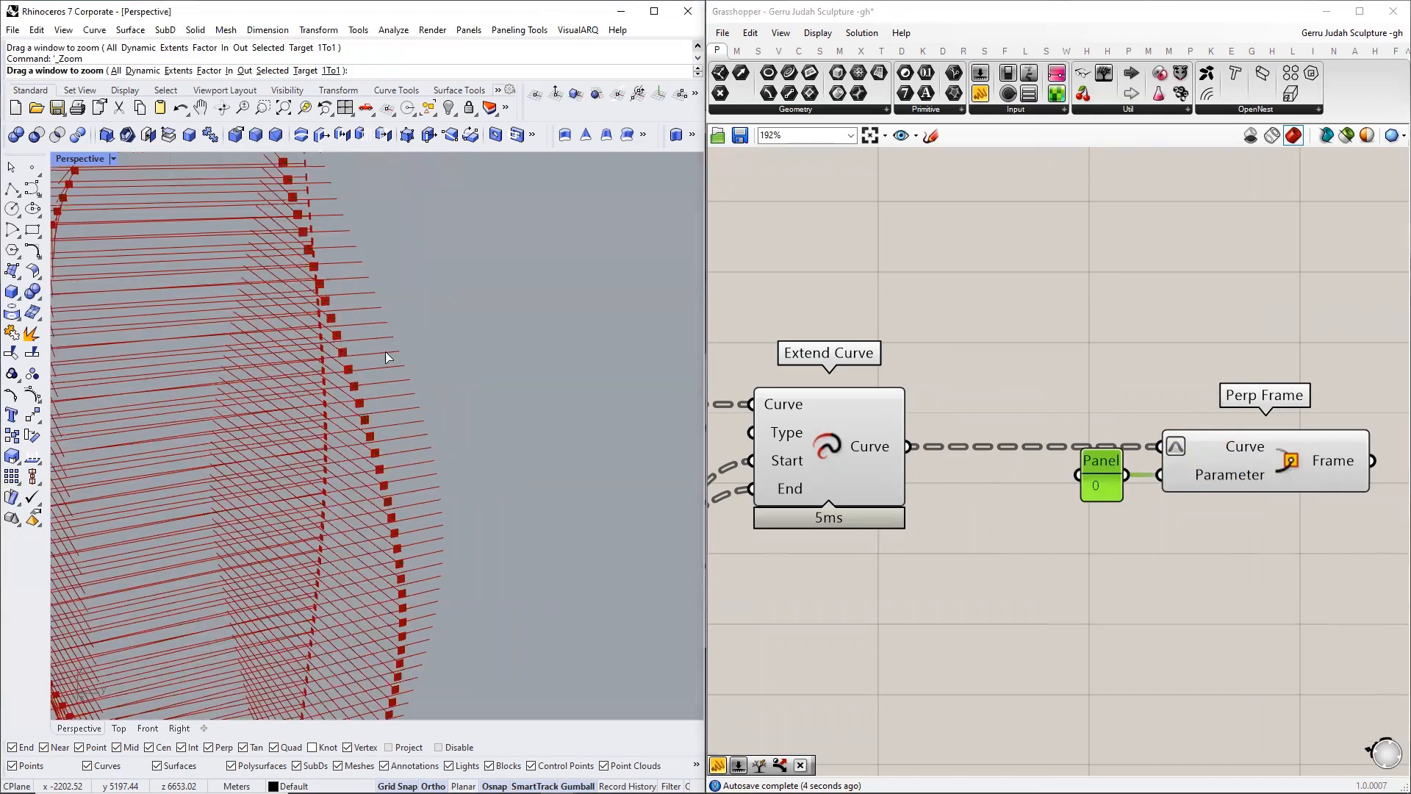
scroll(355, 372, up, 10)
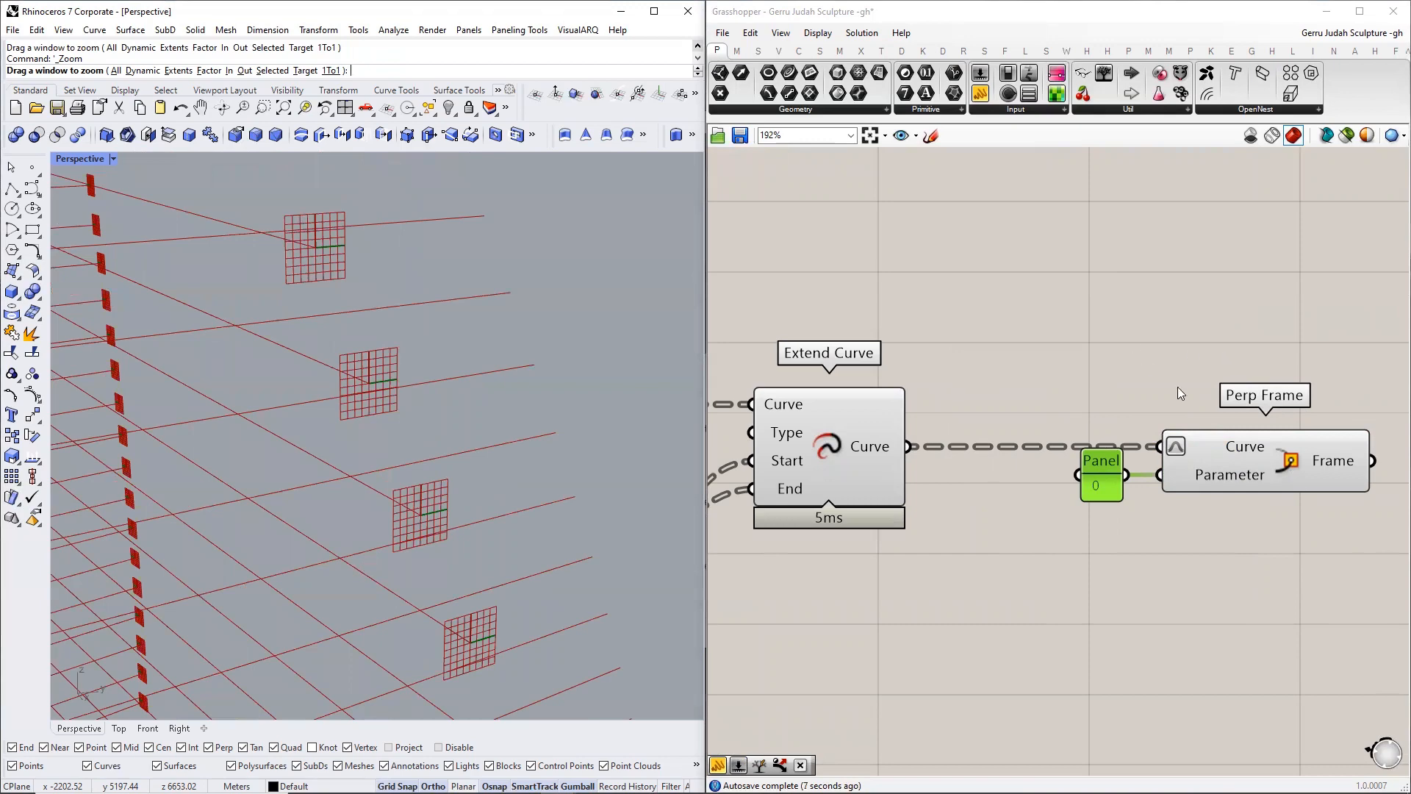
scroll(1025, 416, down, 3)
scroll(1025, 416, up, 2)
click(1023, 431)
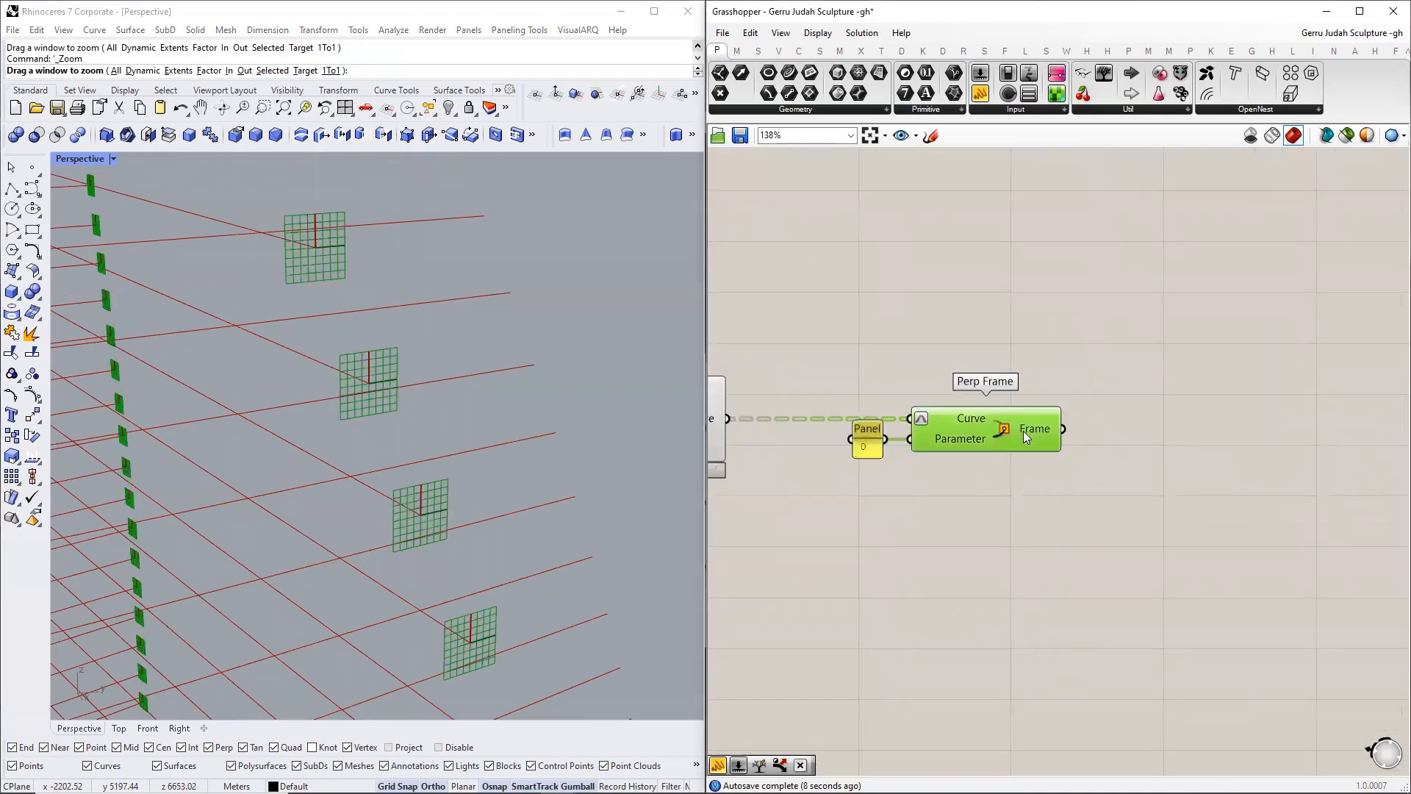
double_click(1154, 436)
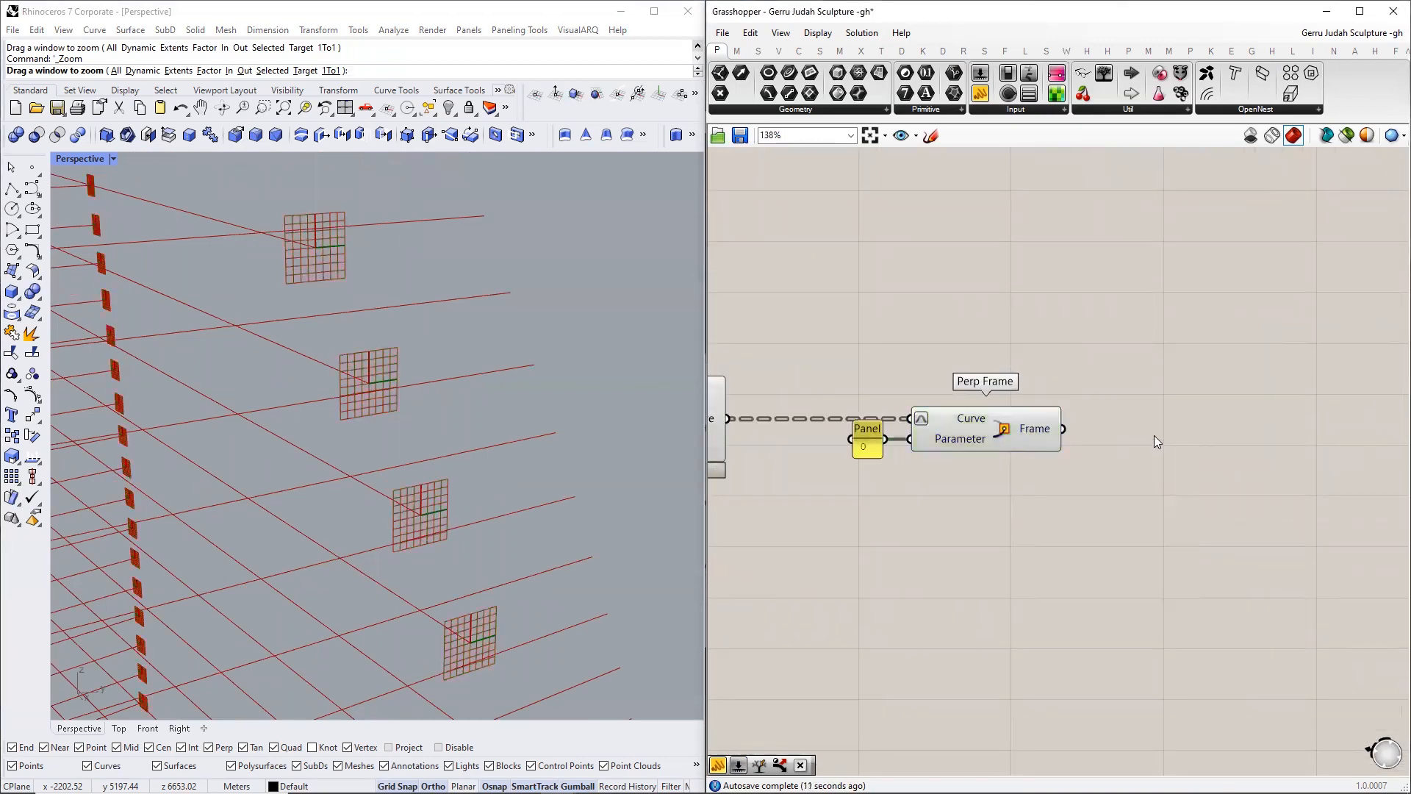
text(racta)
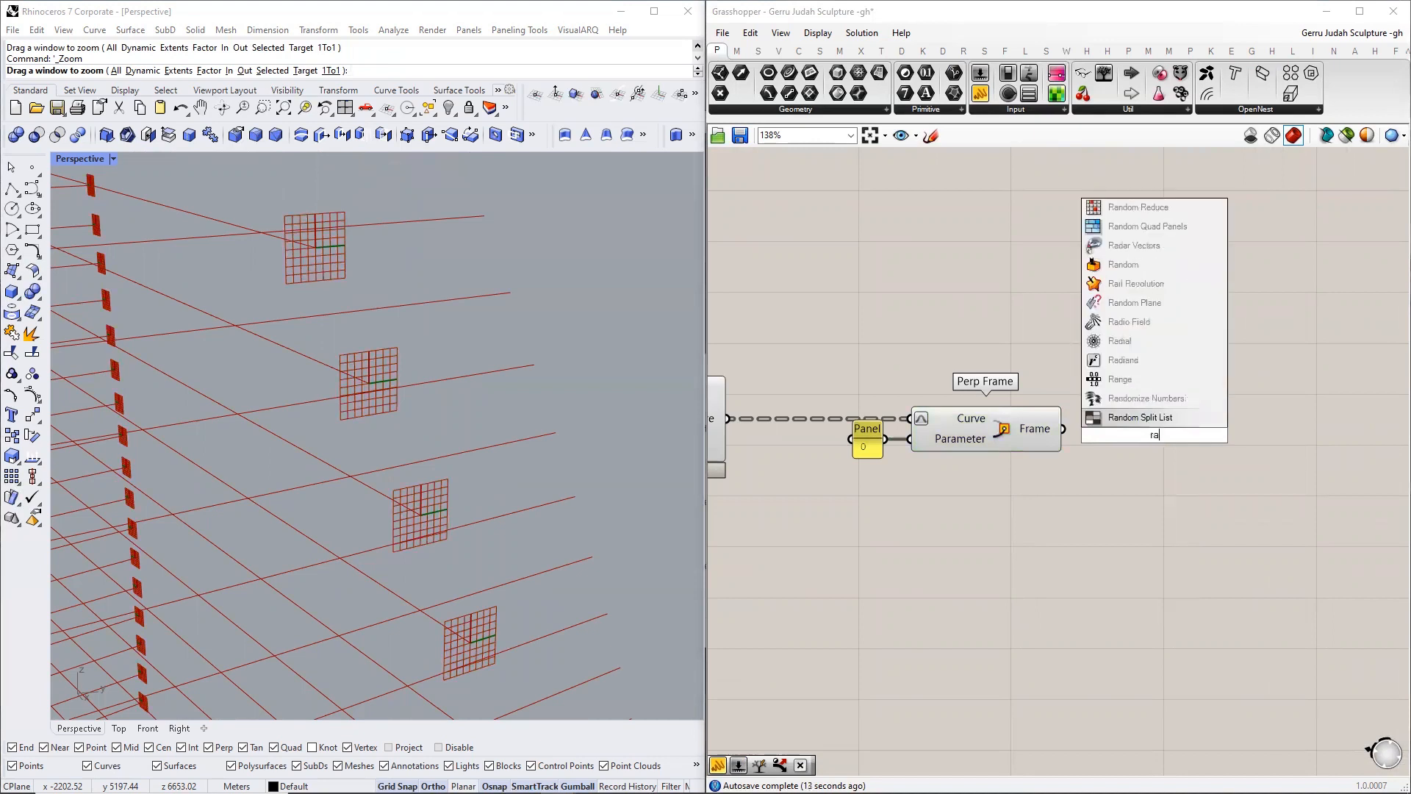
key(BackSpace)
key(BackSpace)
key(BackSpace)
key(BackSpace)
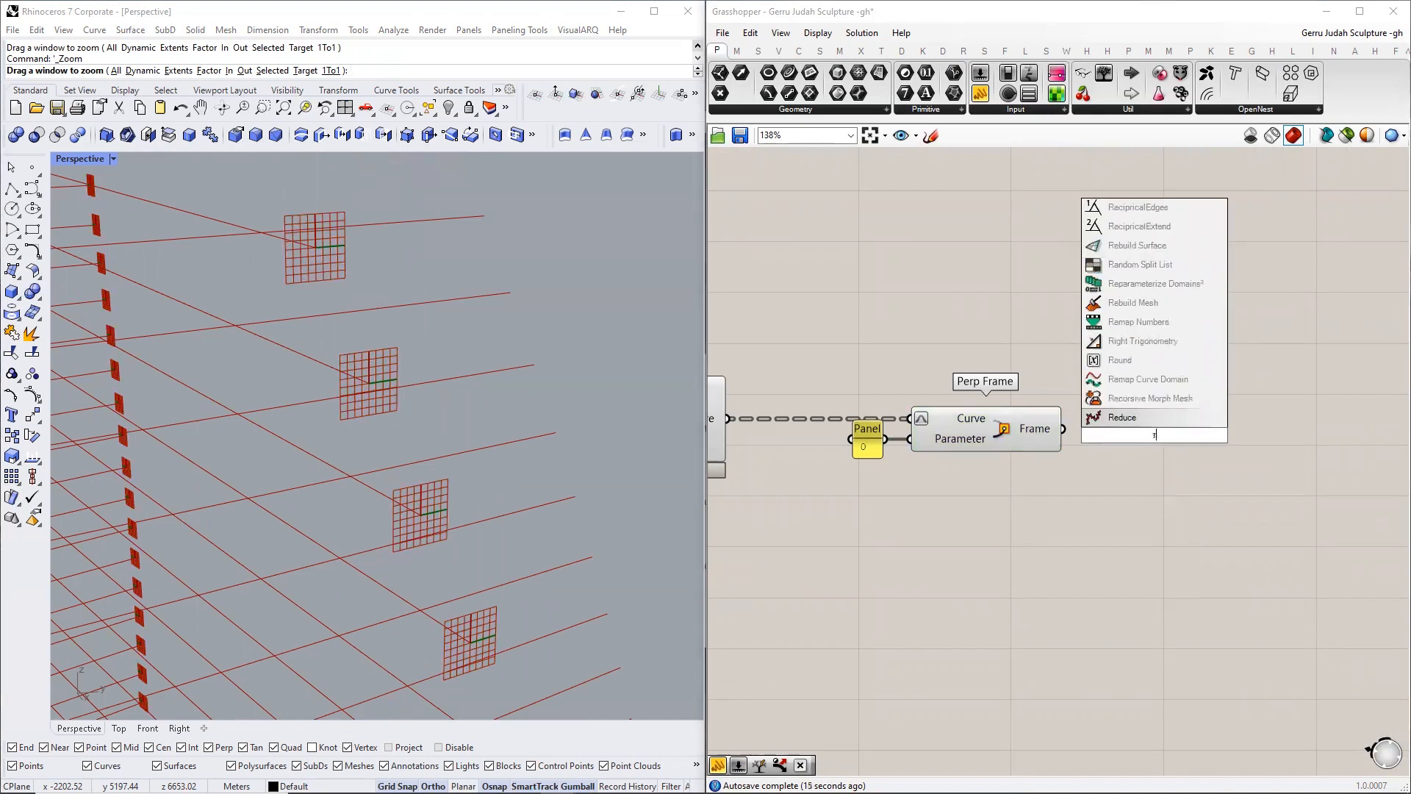
text(ec)
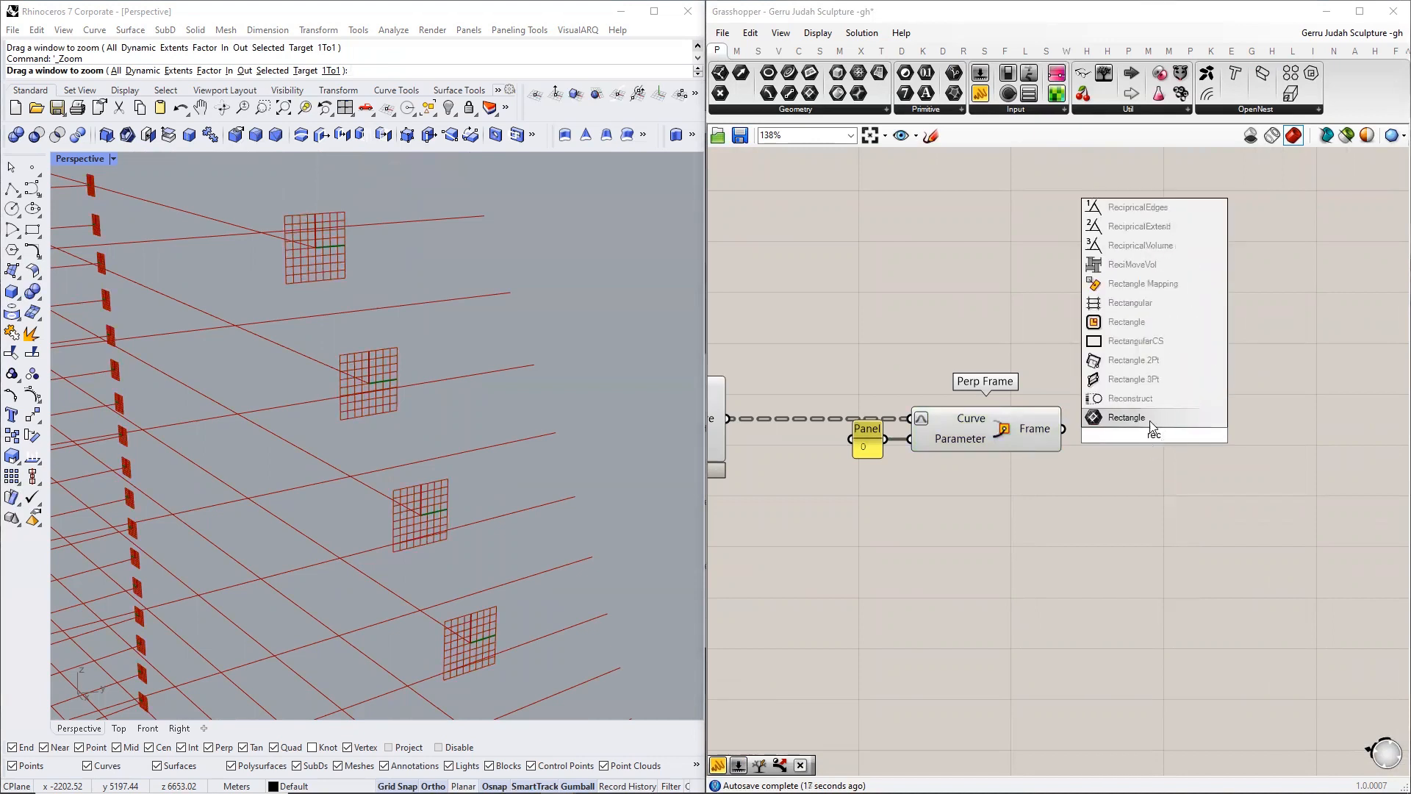
- Add the primitive curve Rectangle component after Perp Frame and connect the Frame output to its Plane input
click(799, 51)
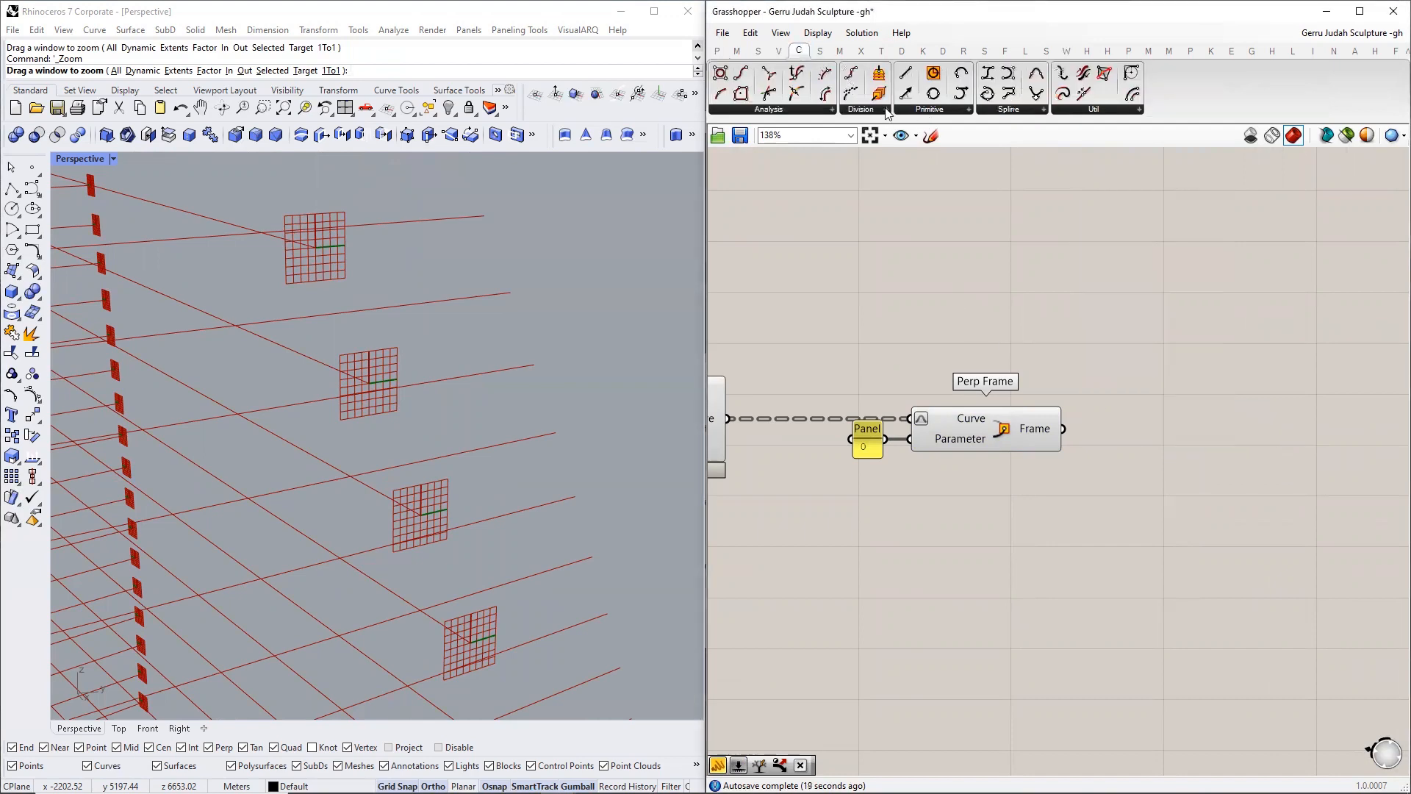
click(888, 110)
click(930, 110)
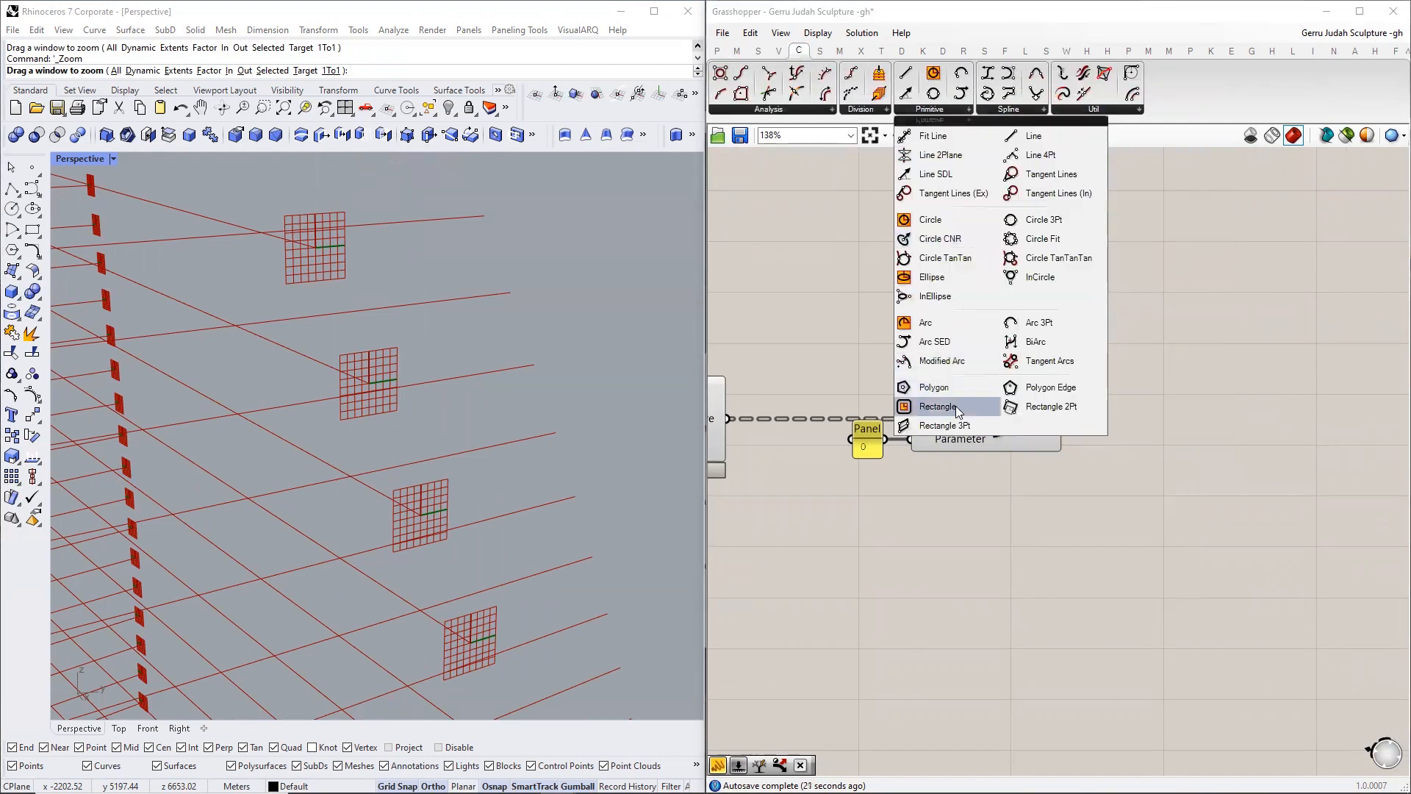
click(956, 406)
click(1217, 451)
scroll(1108, 438, up, 3)
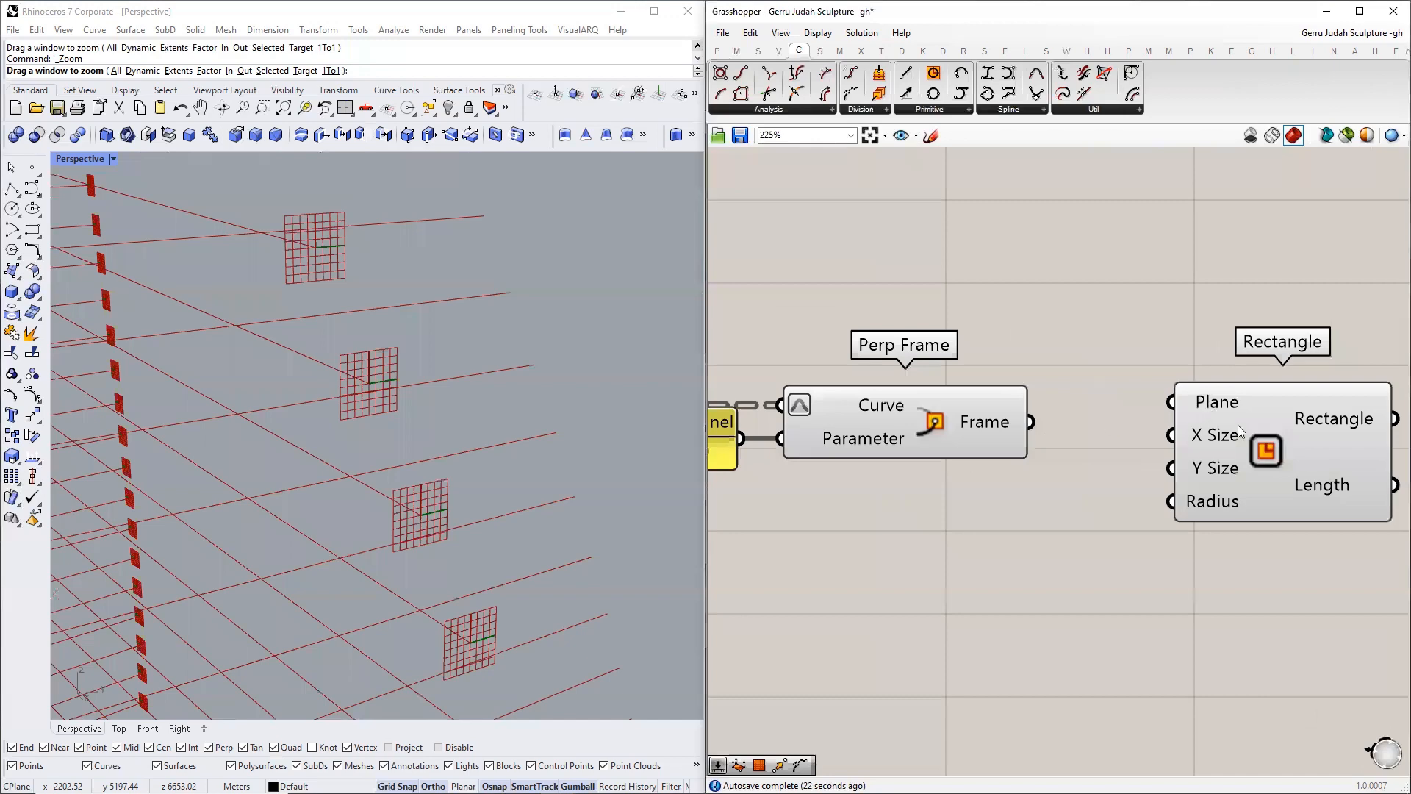
drag(1238, 427, 1292, 465)
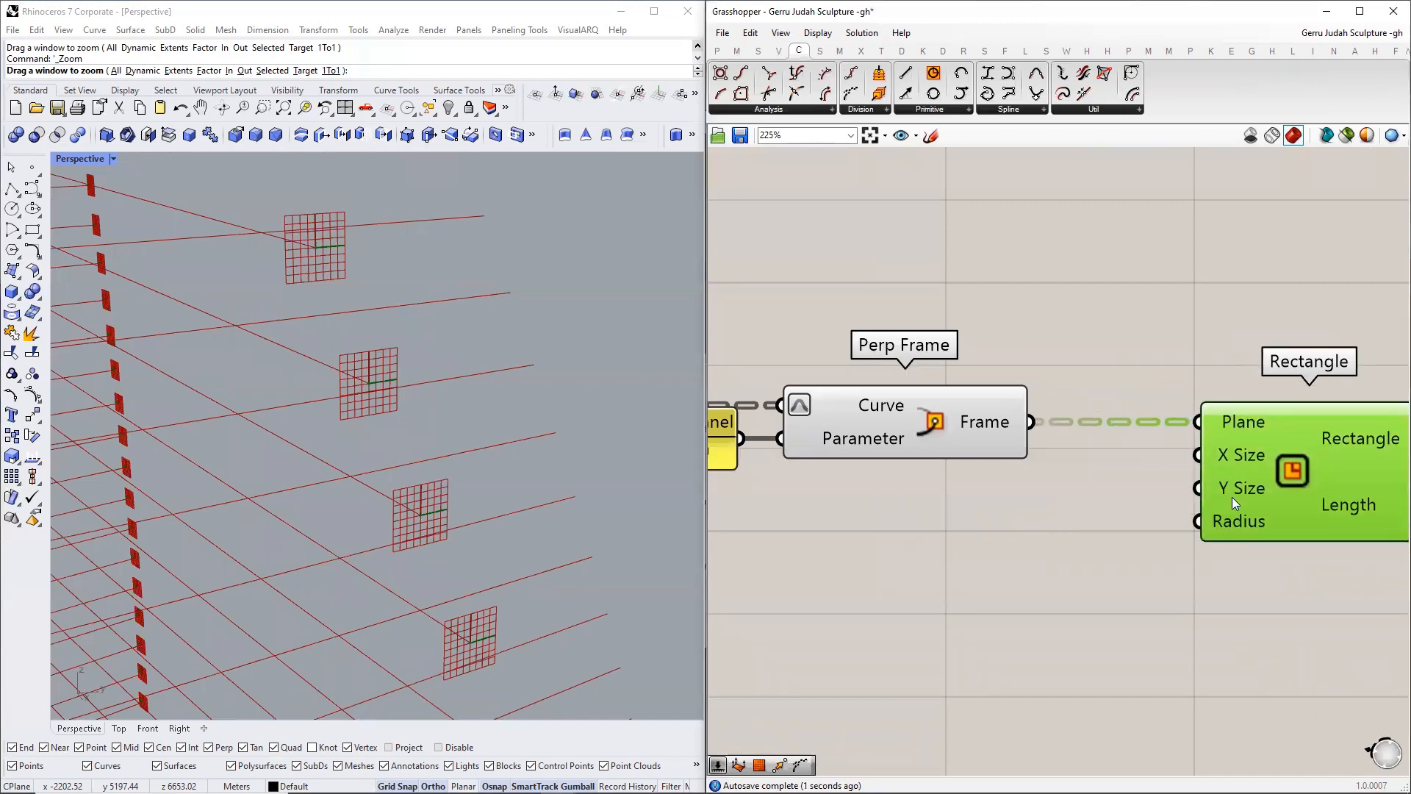
- Add a Number parameter below the Series component and connect the slider that drives the Series Step to it
scroll(1253, 422, down, 5)
scroll(1266, 406, down, 3)
scroll(1245, 419, up, 3)
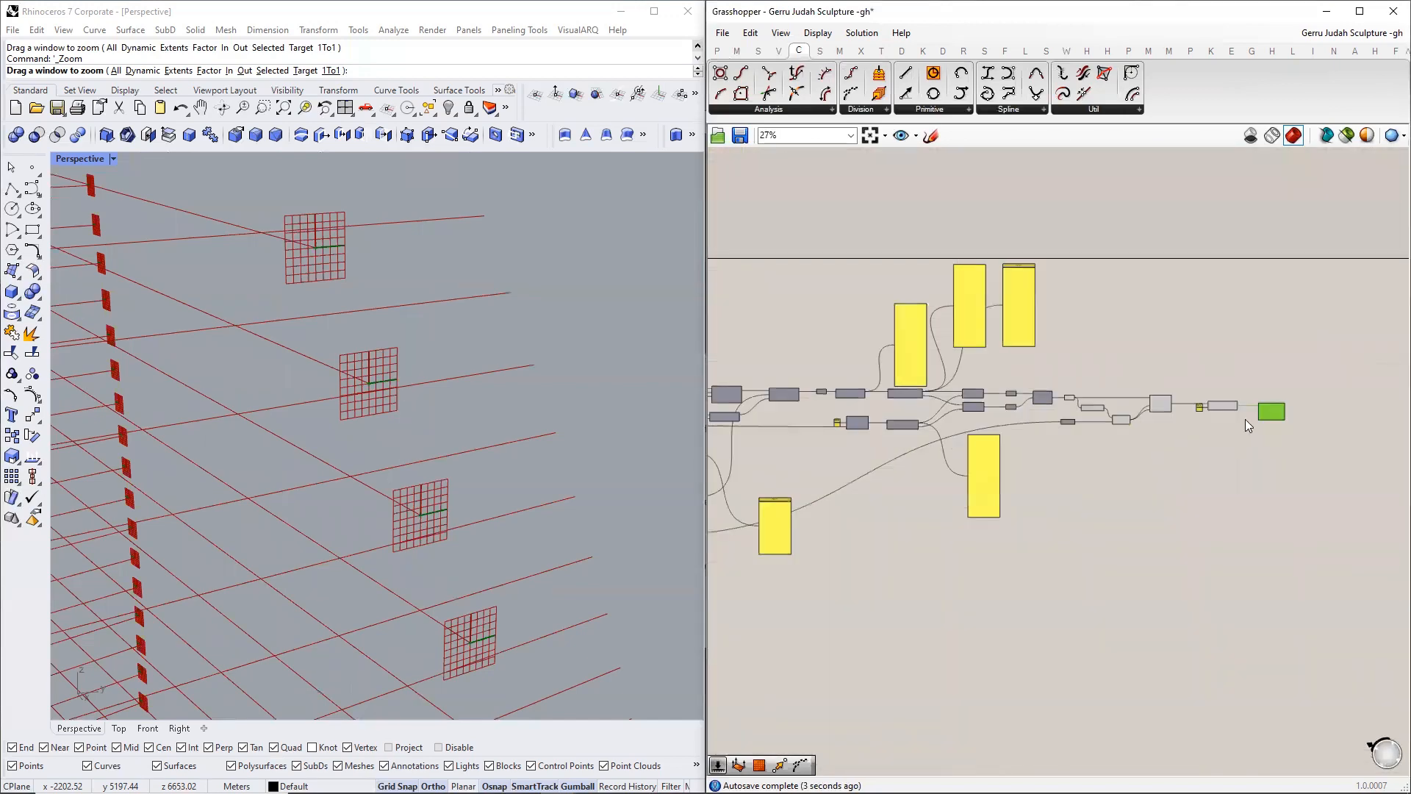
click(1142, 422)
right_drag(1235, 436, 1312, 430)
scroll(1313, 430, down, 5)
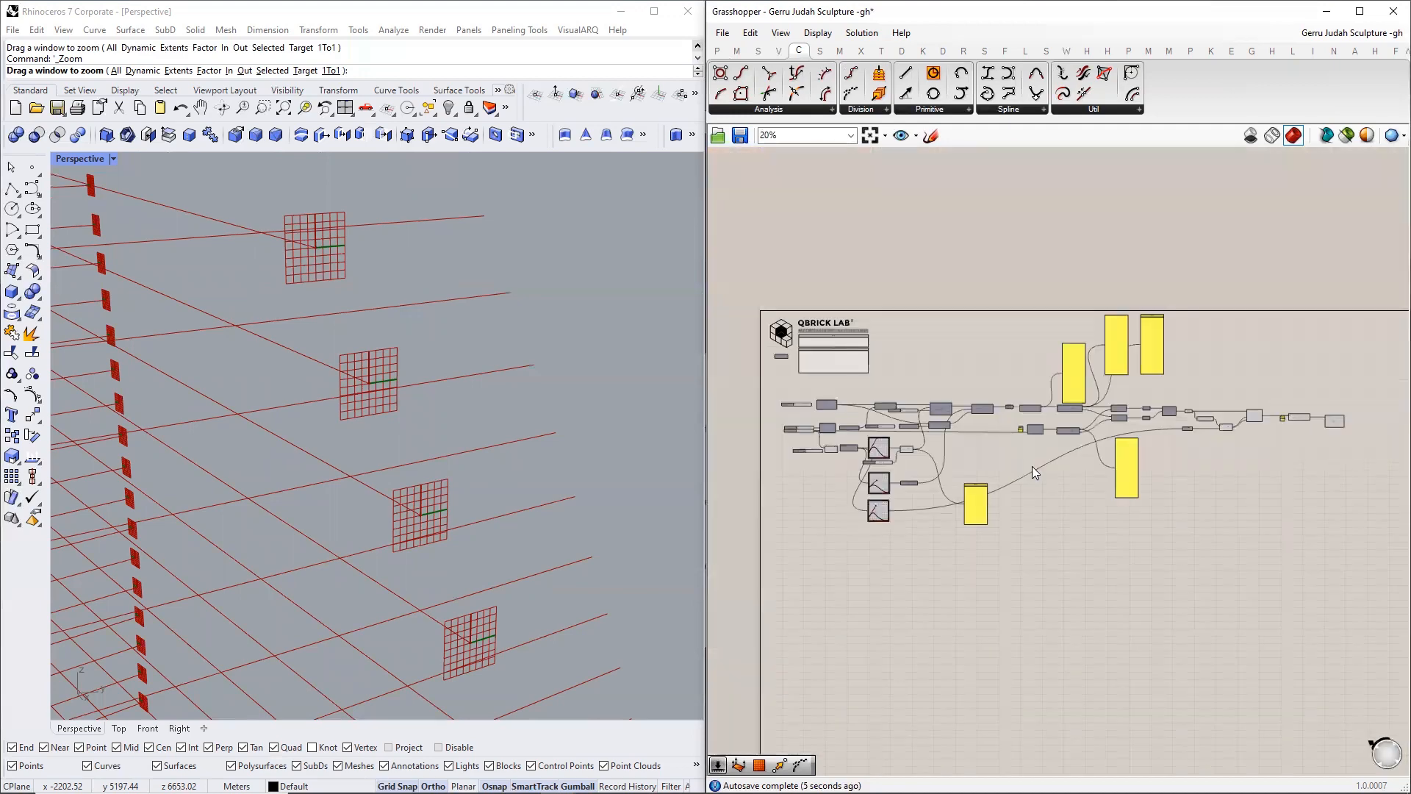
right_drag(836, 444, 955, 444)
scroll(955, 445, up, 5)
scroll(853, 455, up, 5)
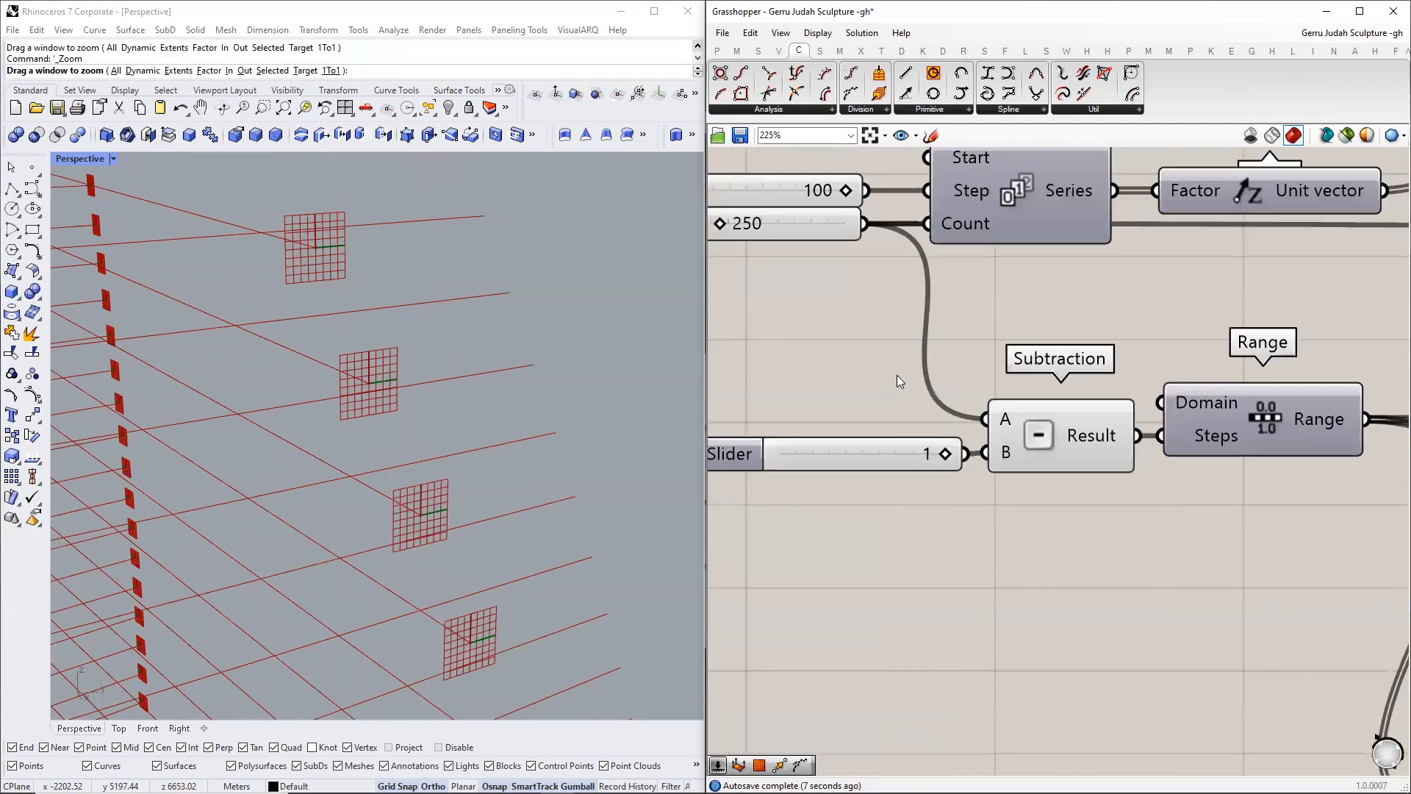
click(812, 220)
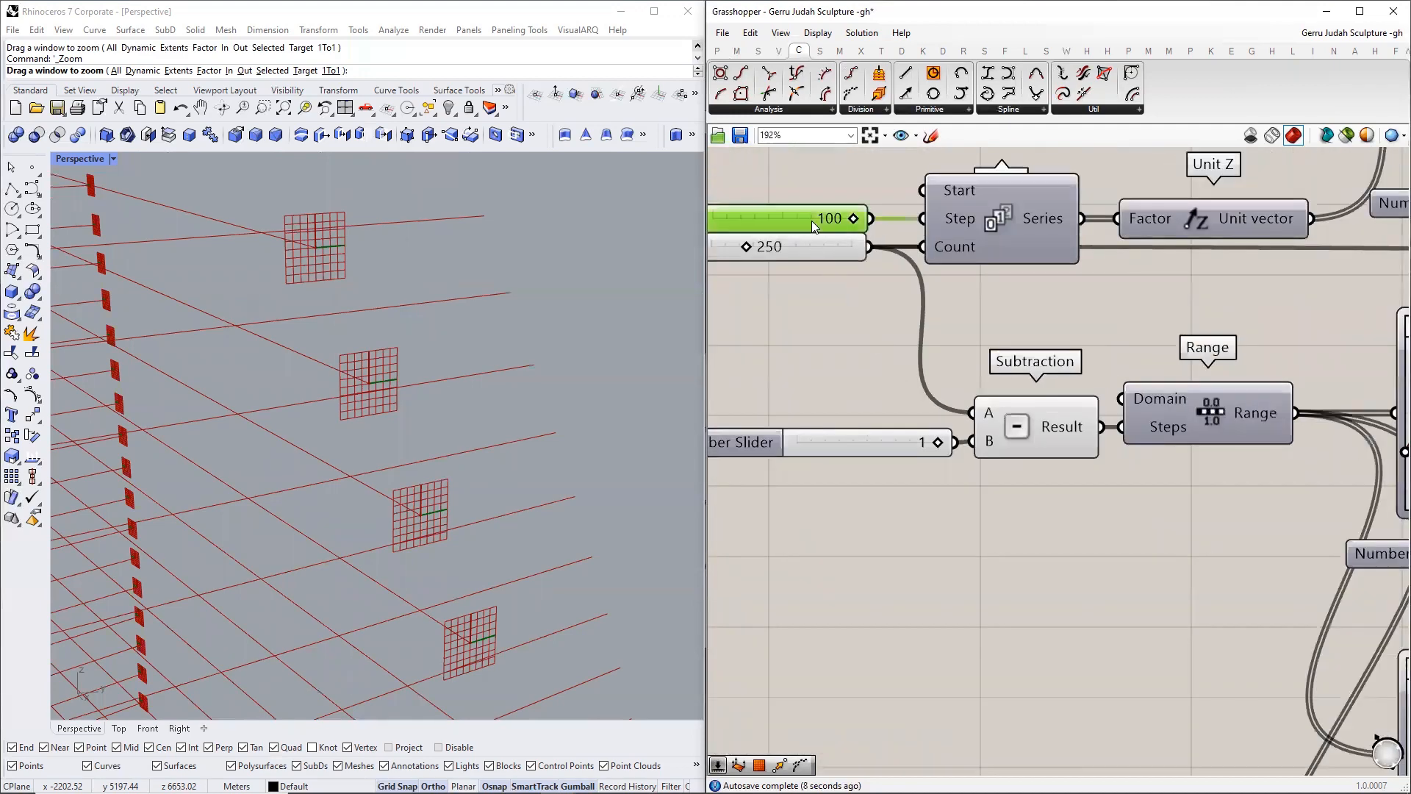
double_click(991, 309)
text(num)
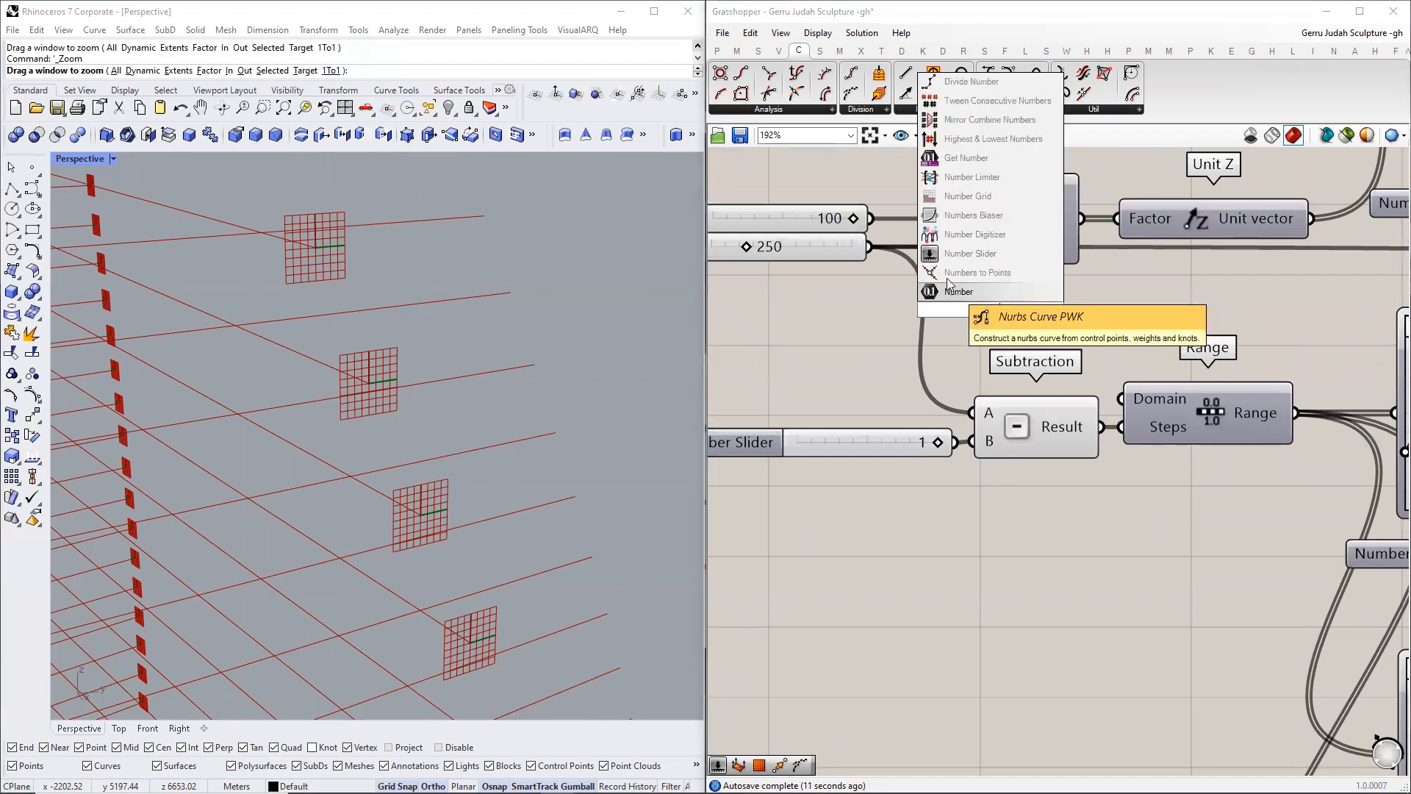
click(958, 293)
drag(875, 219, 953, 309)
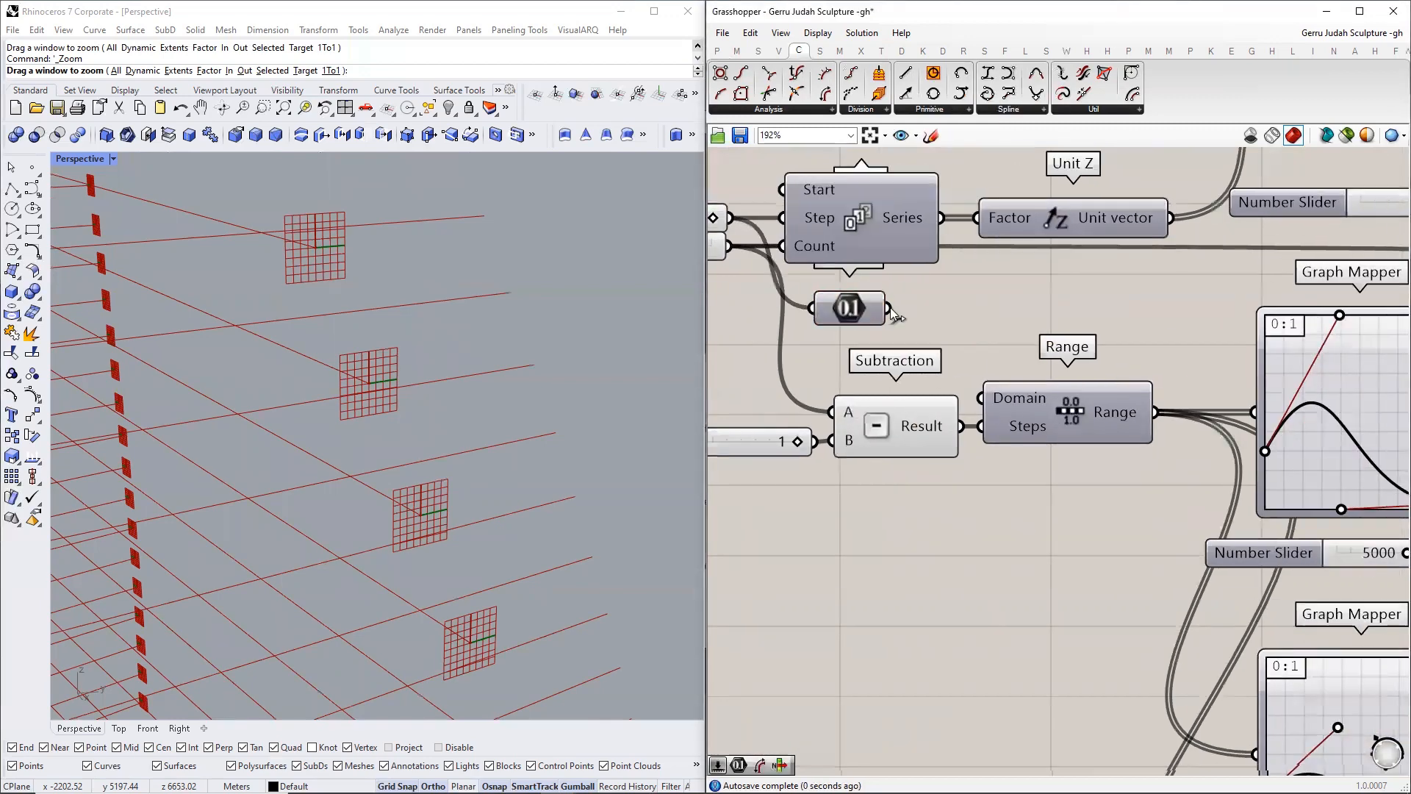
- Move the Number parameter along the definition to just below Perp Frame, ahead of the Rectangle component
scroll(887, 313, down, 4)
click(887, 312)
scroll(889, 306, down, 2)
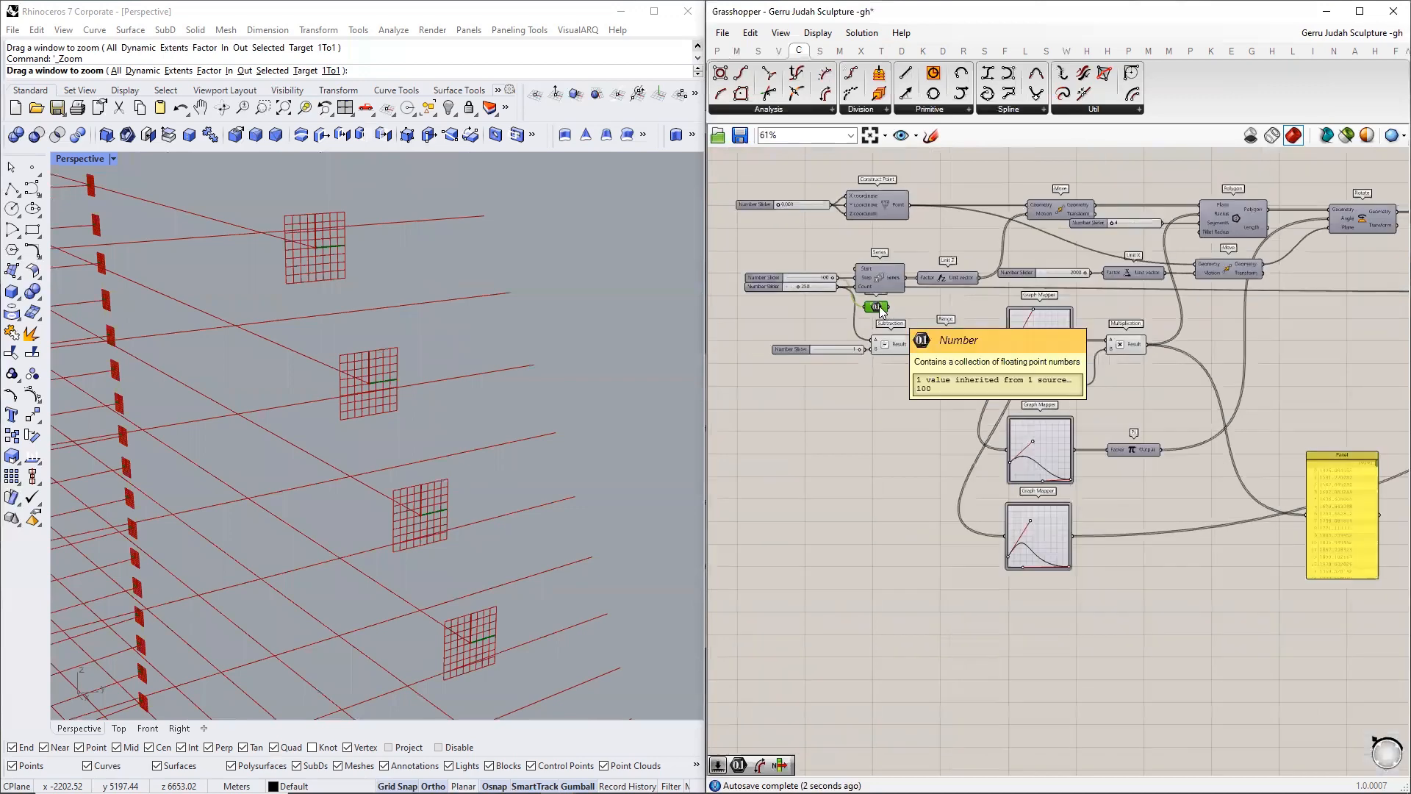
drag(879, 307, 743, 309)
right_drag(964, 317, 1122, 347)
scroll(927, 333, up, 2)
right_drag(926, 333, 1313, 376)
drag(1269, 383, 1097, 328)
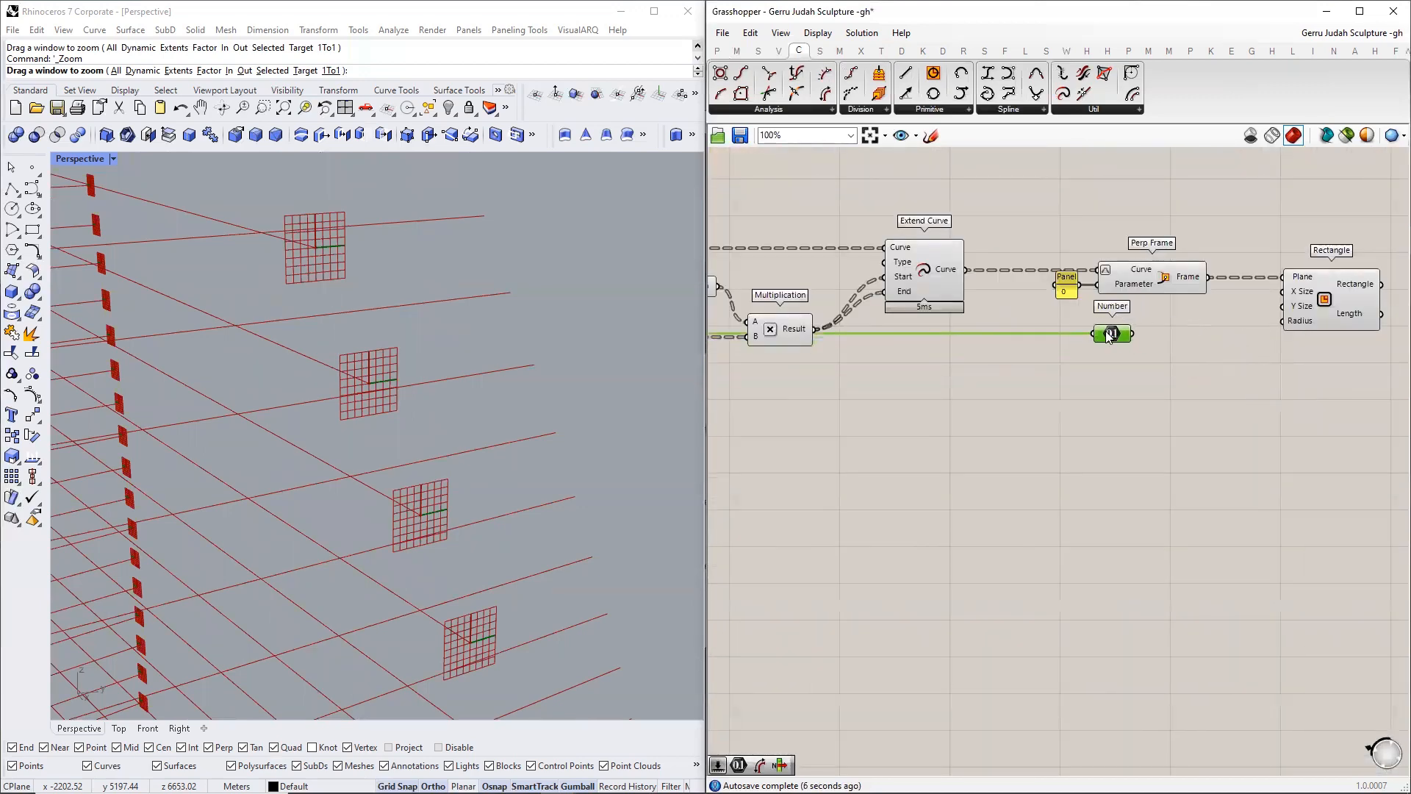
scroll(1243, 312, up, 3)
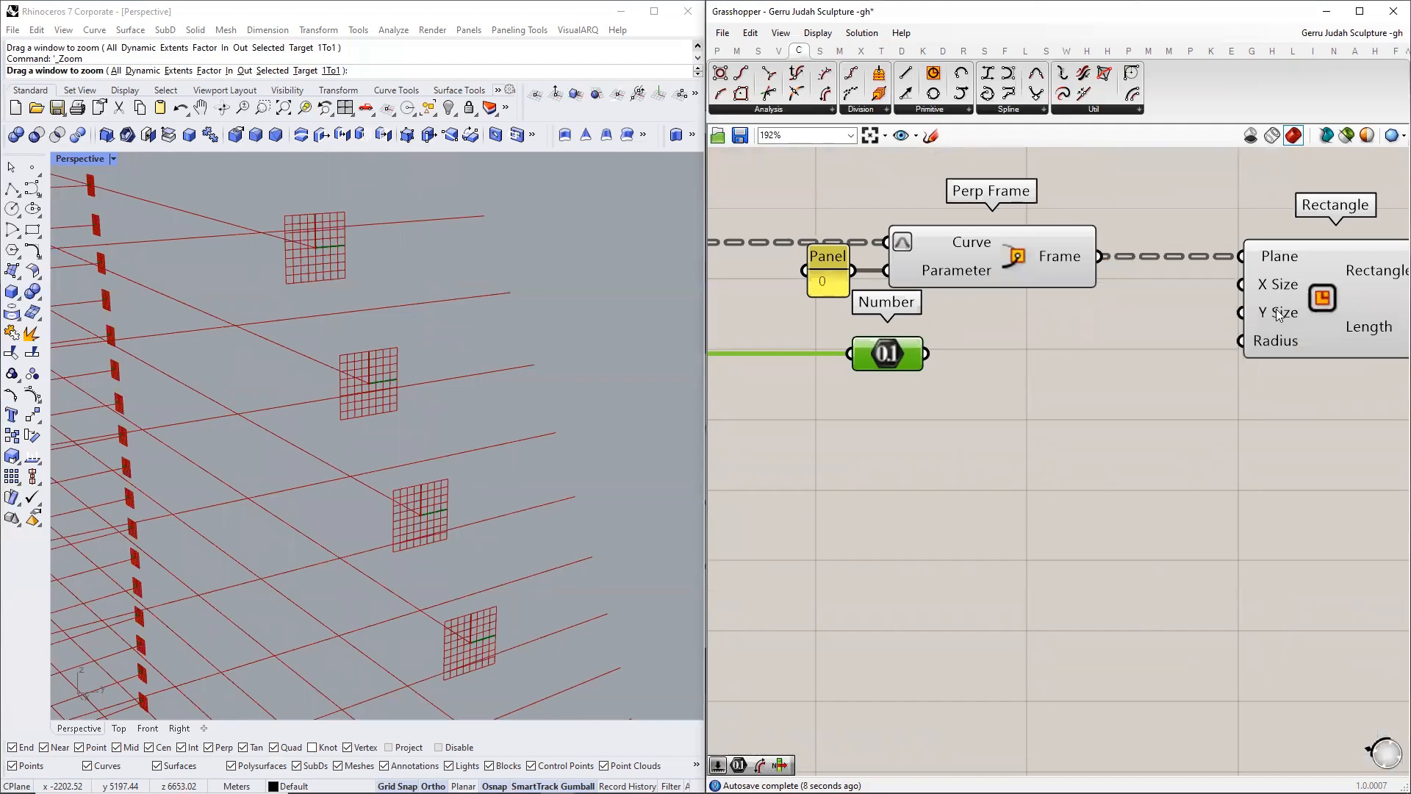
scroll(348, 364, up, 4)
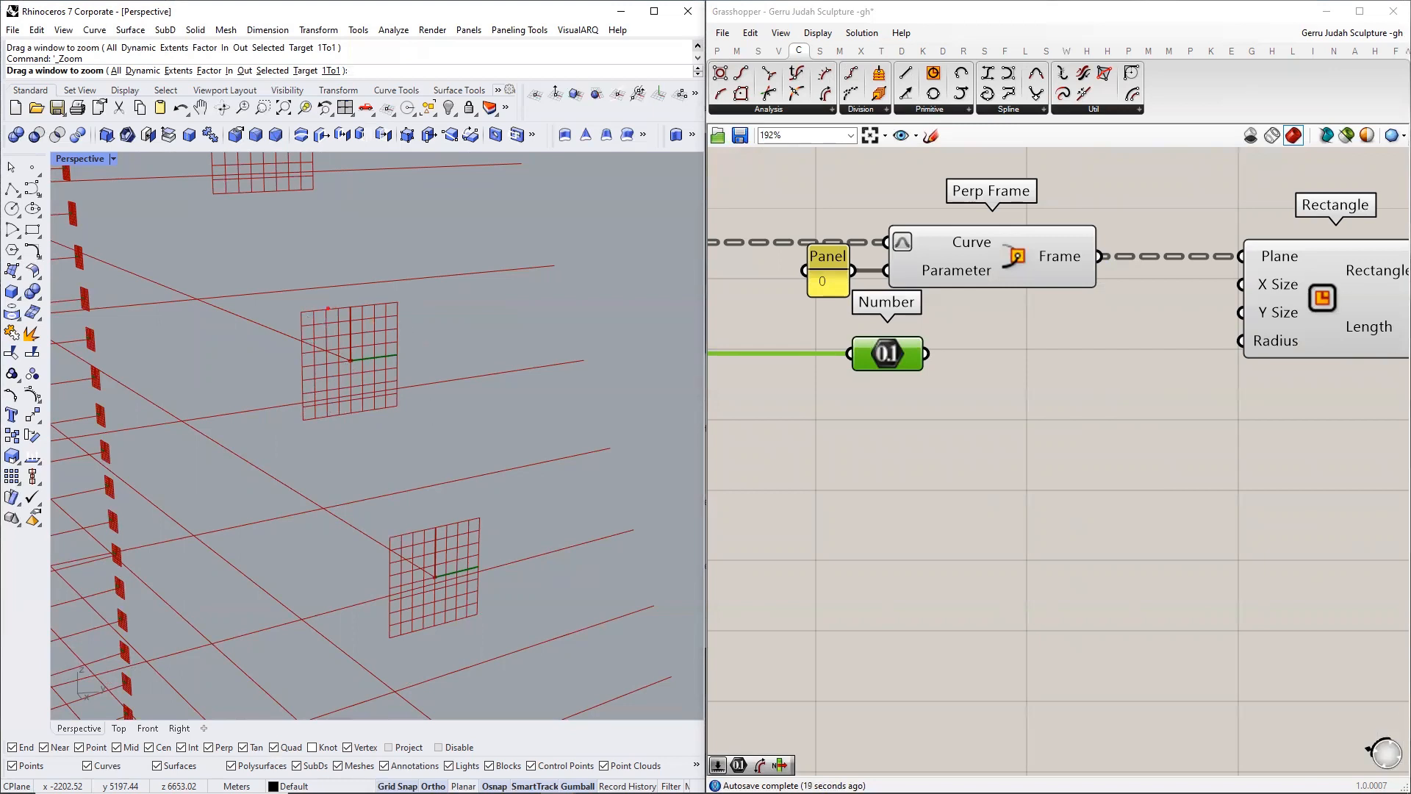
- Add a Construct Domain component between the Number parameter and Rectangle, and spread the two apart so they no longer overlap
mouse_move(302, 298)
mouse_down()
mouse_move(409, 289)
mouse_move(407, 410)
mouse_move(294, 424)
mouse_move(279, 304)
mouse_up()
key(Escape)
double_click(1022, 354)
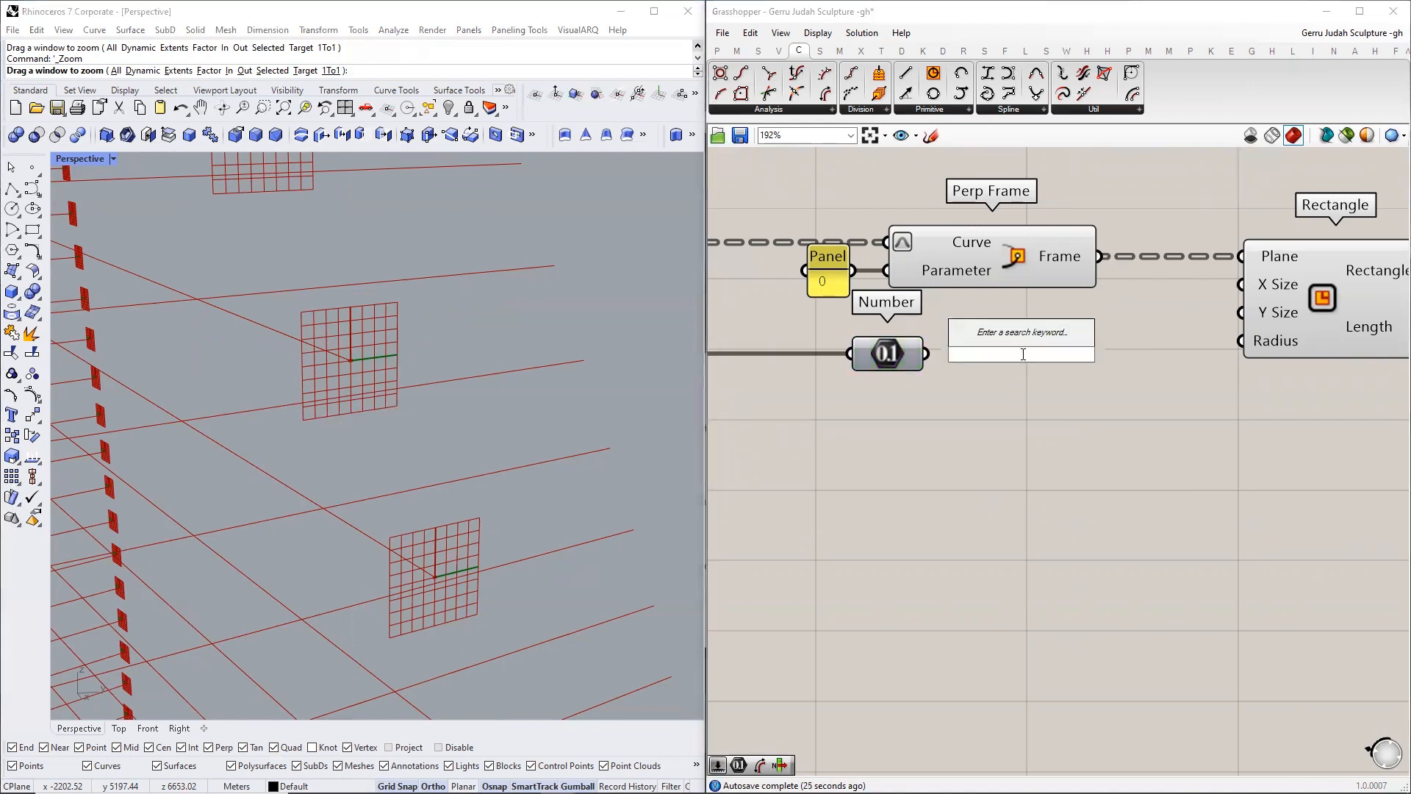
text(cons)
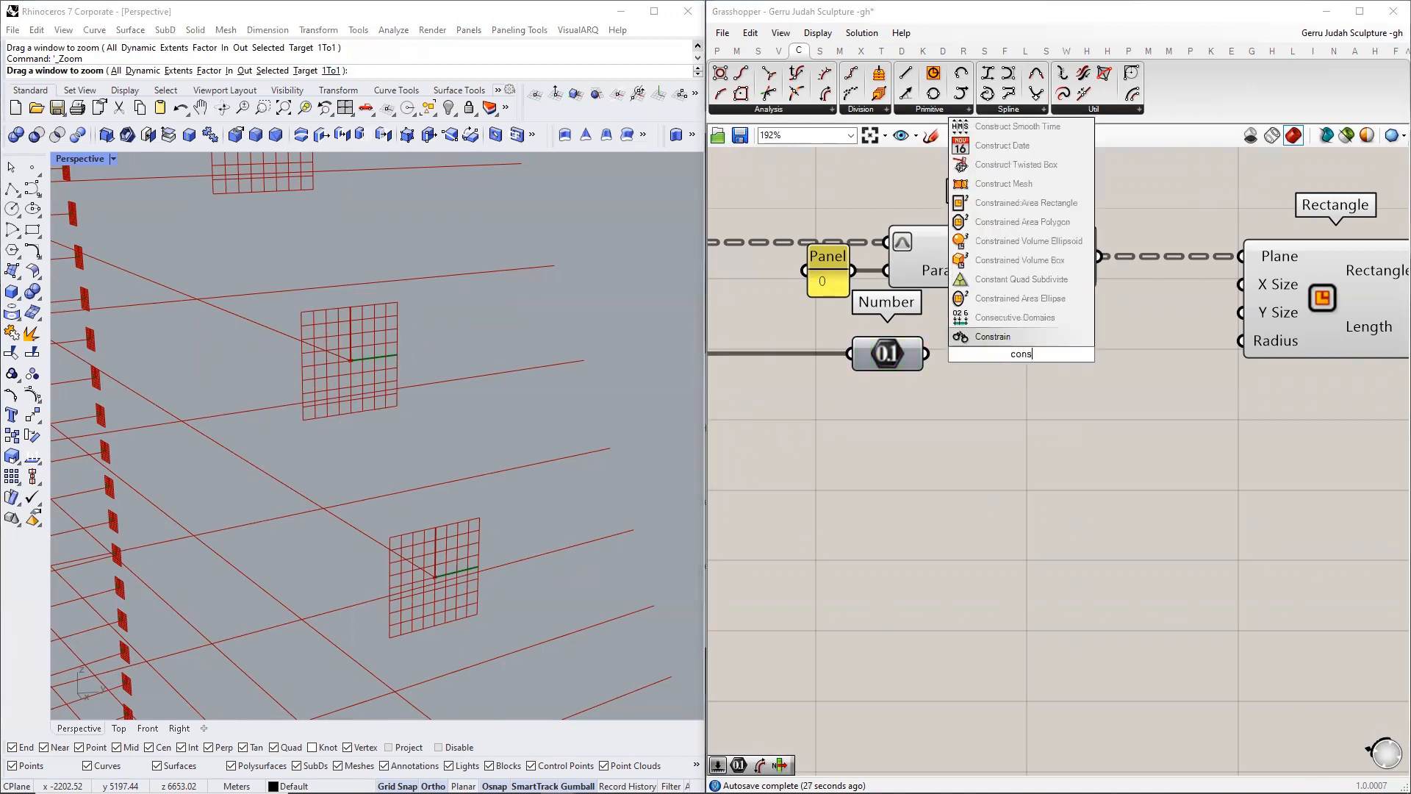
text(truct domi)
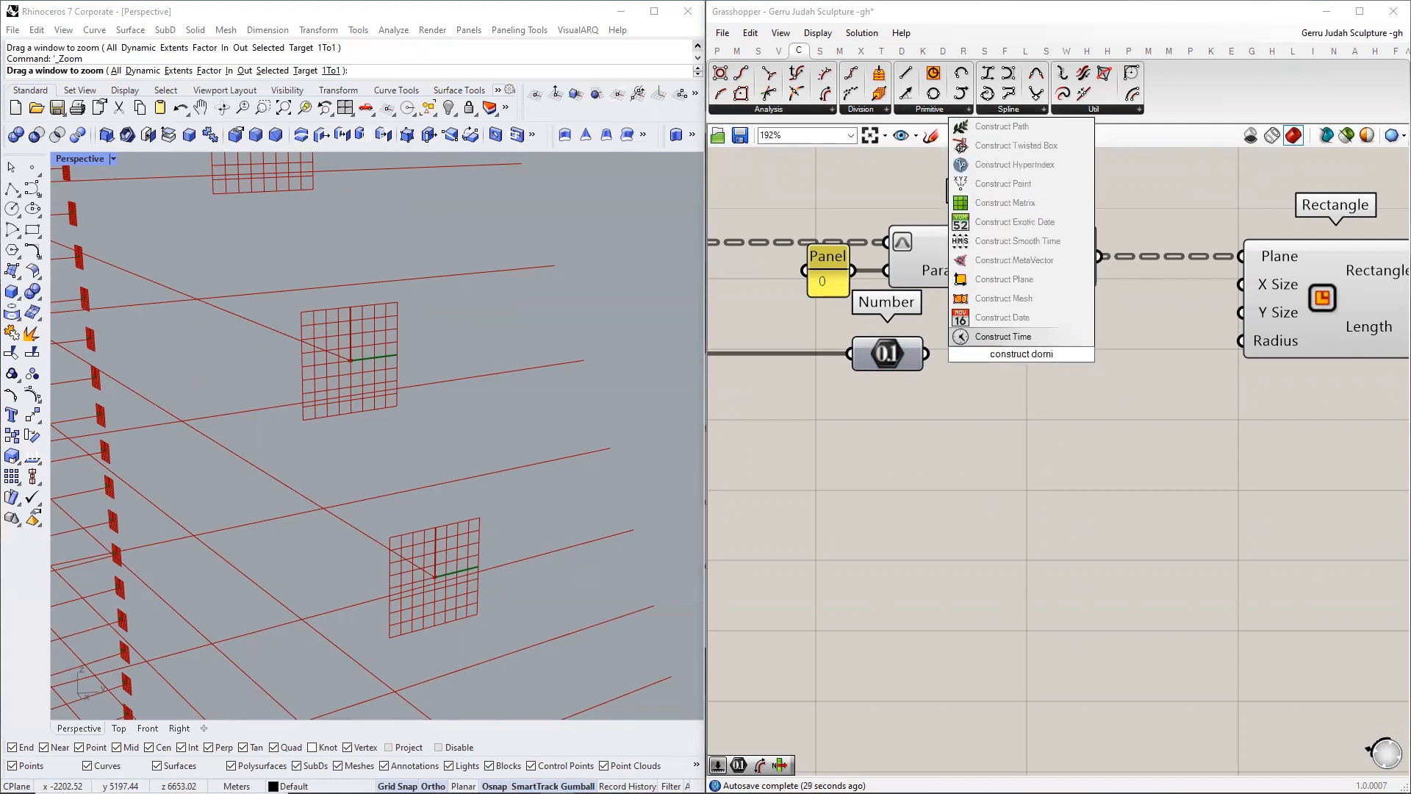
key(BackSpace)
key(Return)
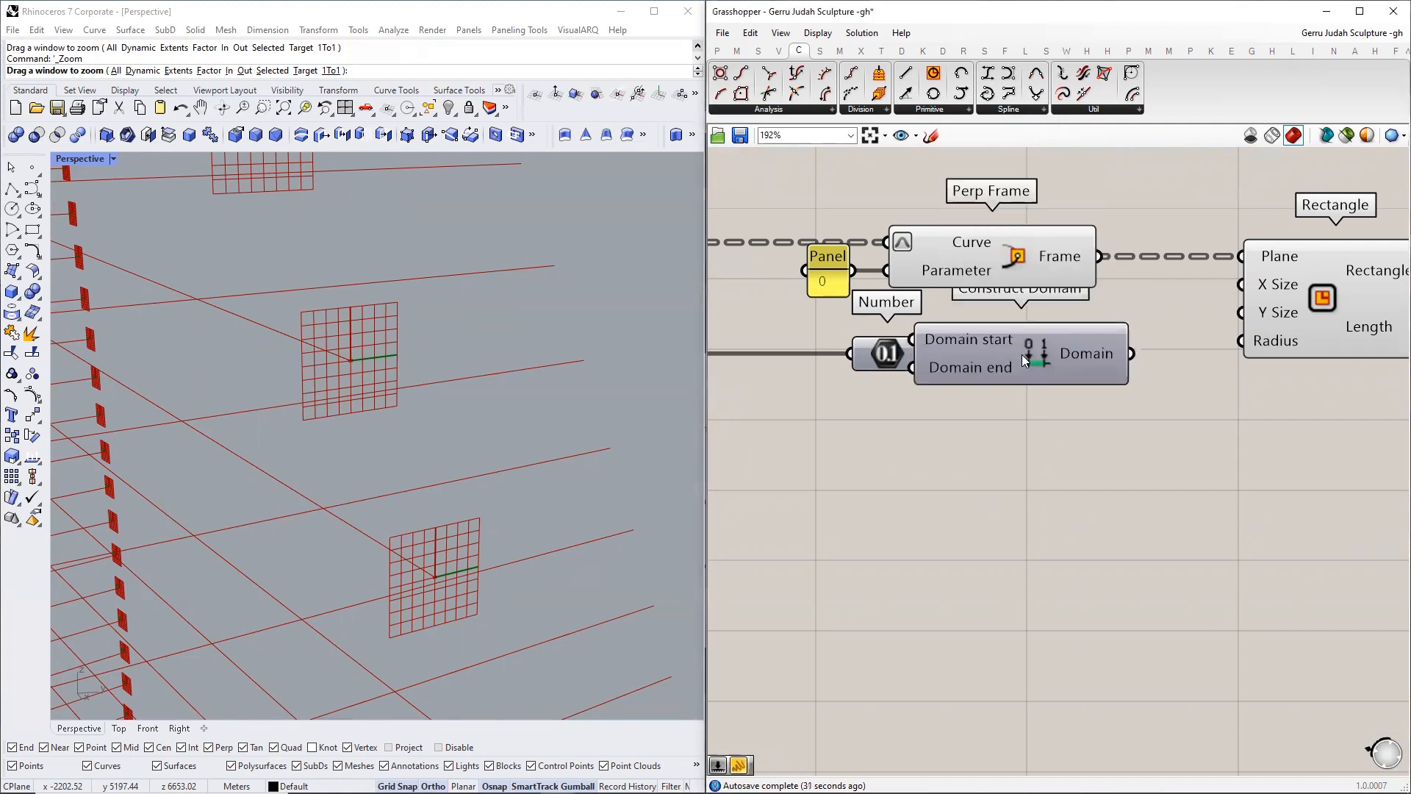
drag(1023, 352, 1107, 369)
drag(901, 358, 801, 376)
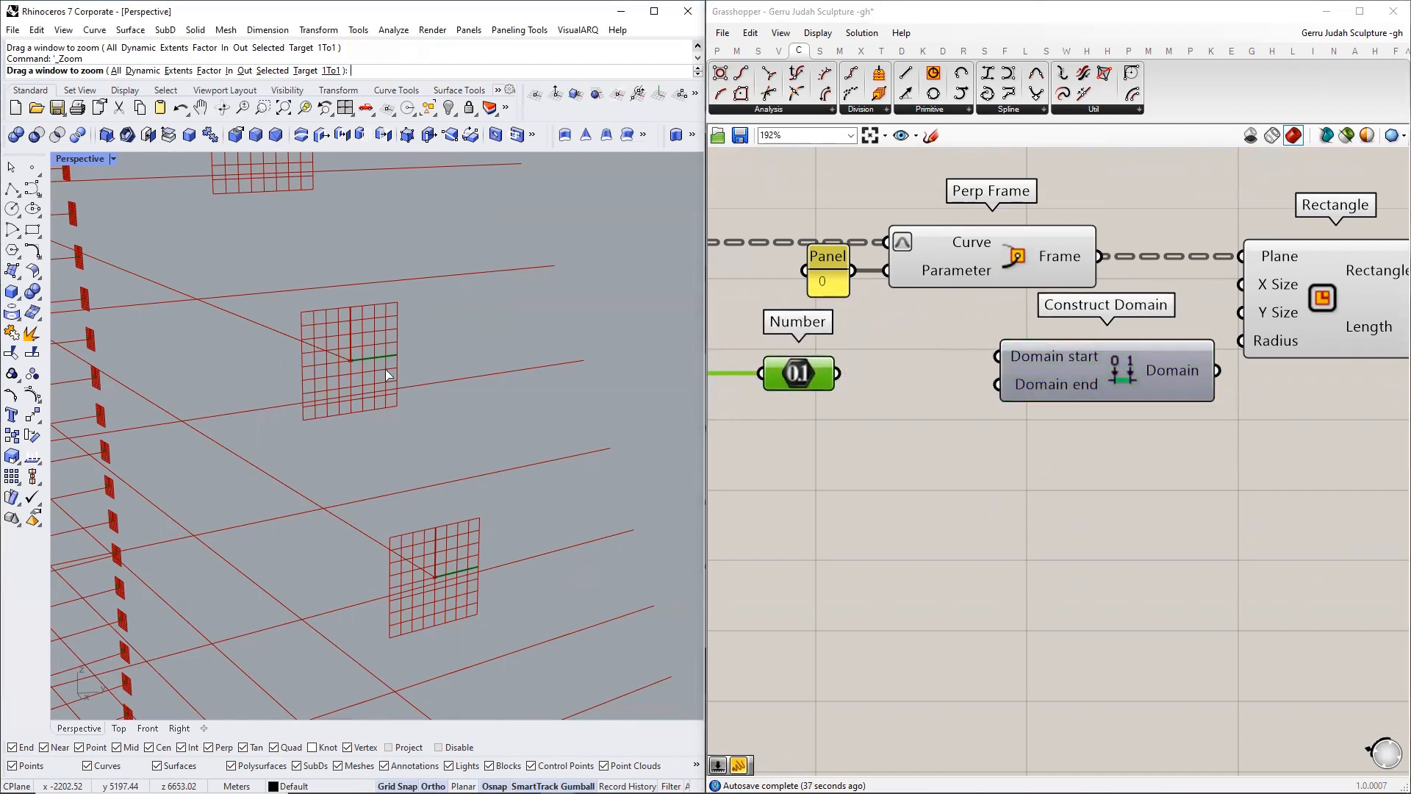
- Add a Multiplication component between the Number parameter and Construct Domain, and connect Number to its A input
drag(813, 371, 805, 356)
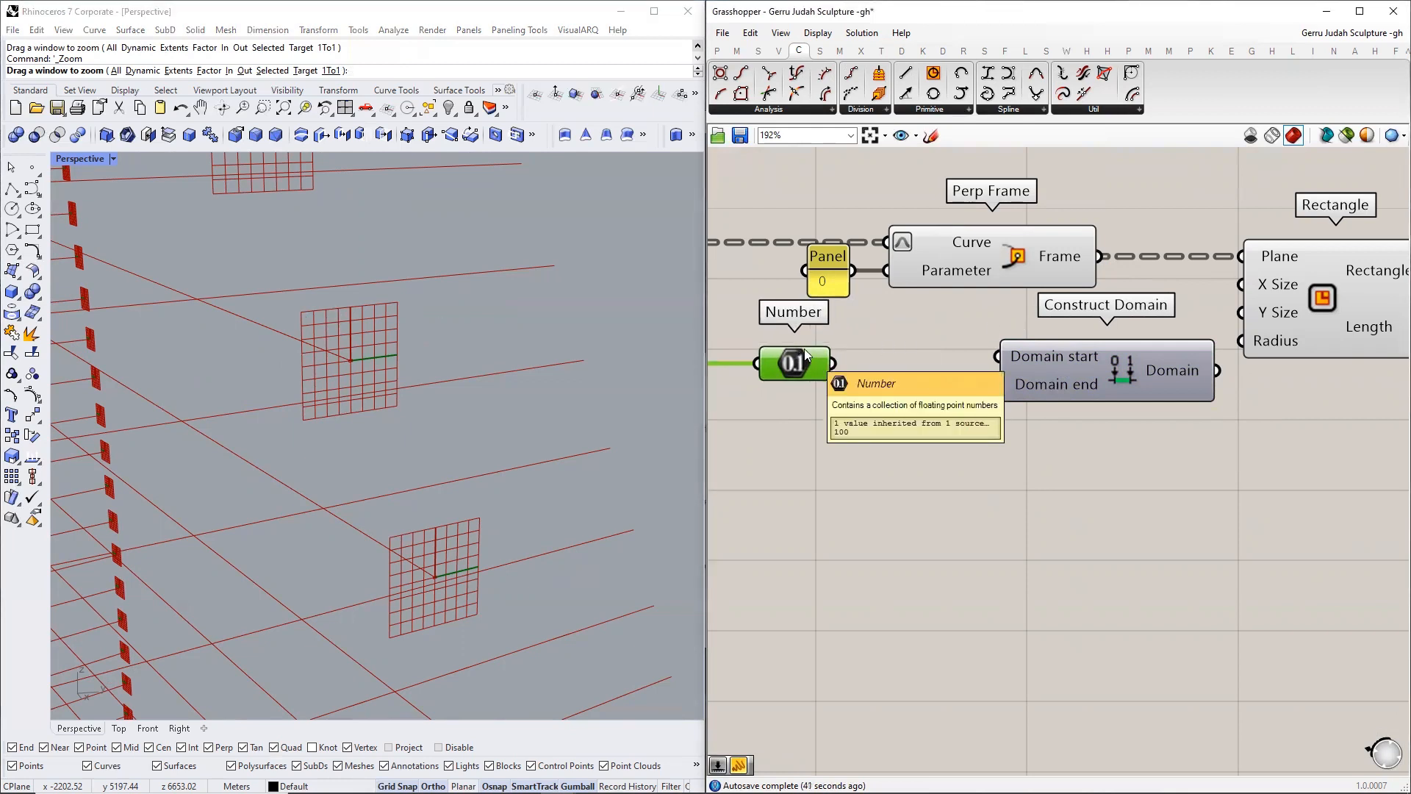
drag(814, 369, 767, 370)
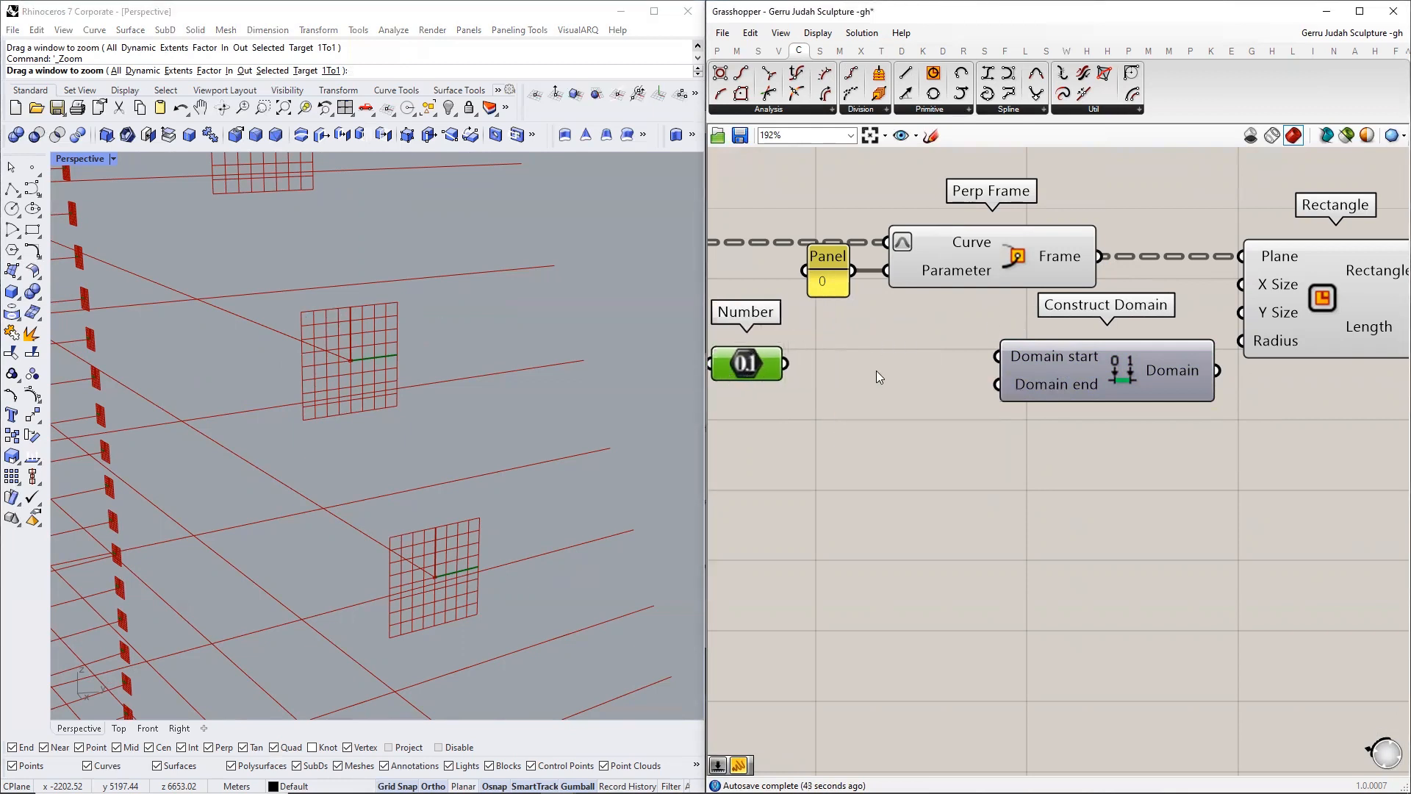
double_click(876, 371)
text(*)
key(Return)
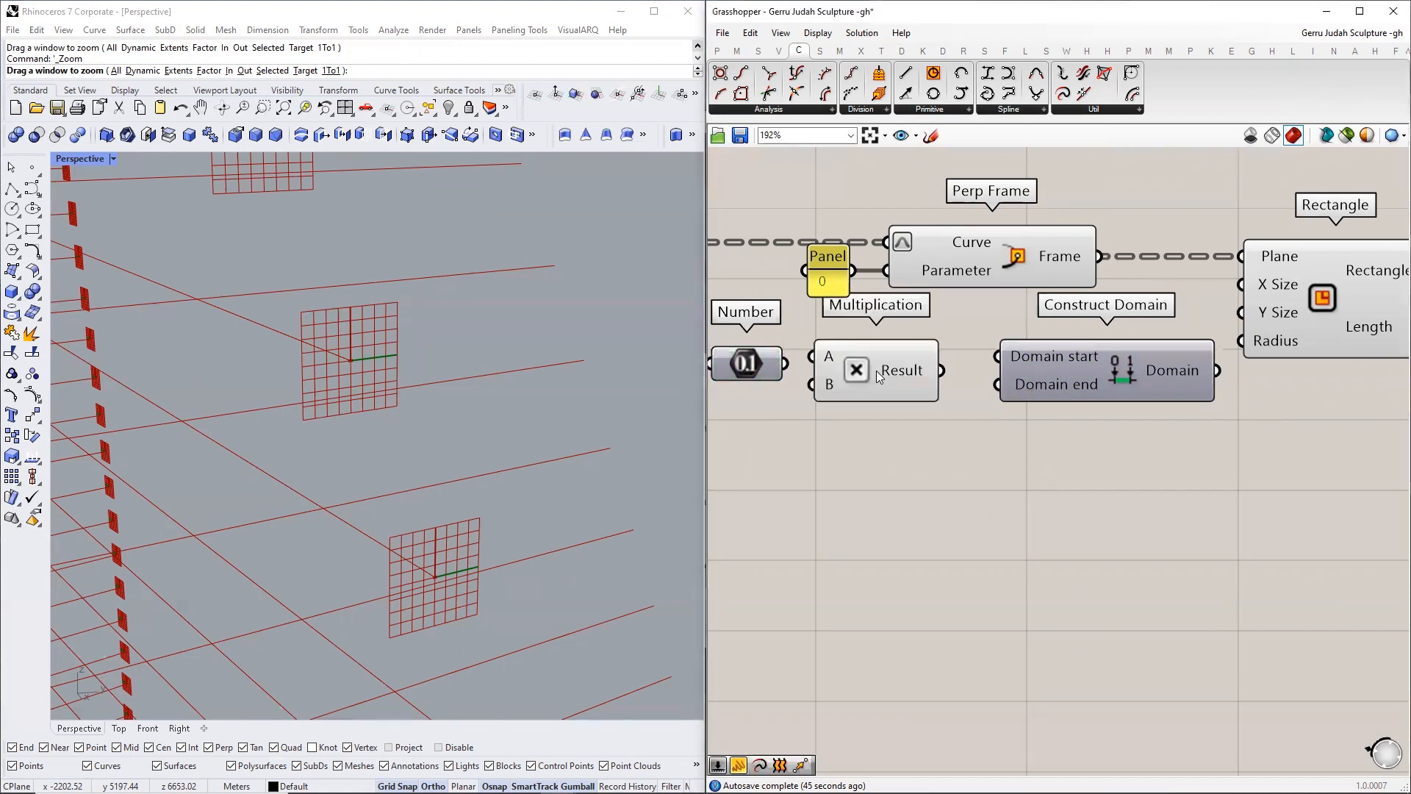
drag(785, 363, 845, 375)
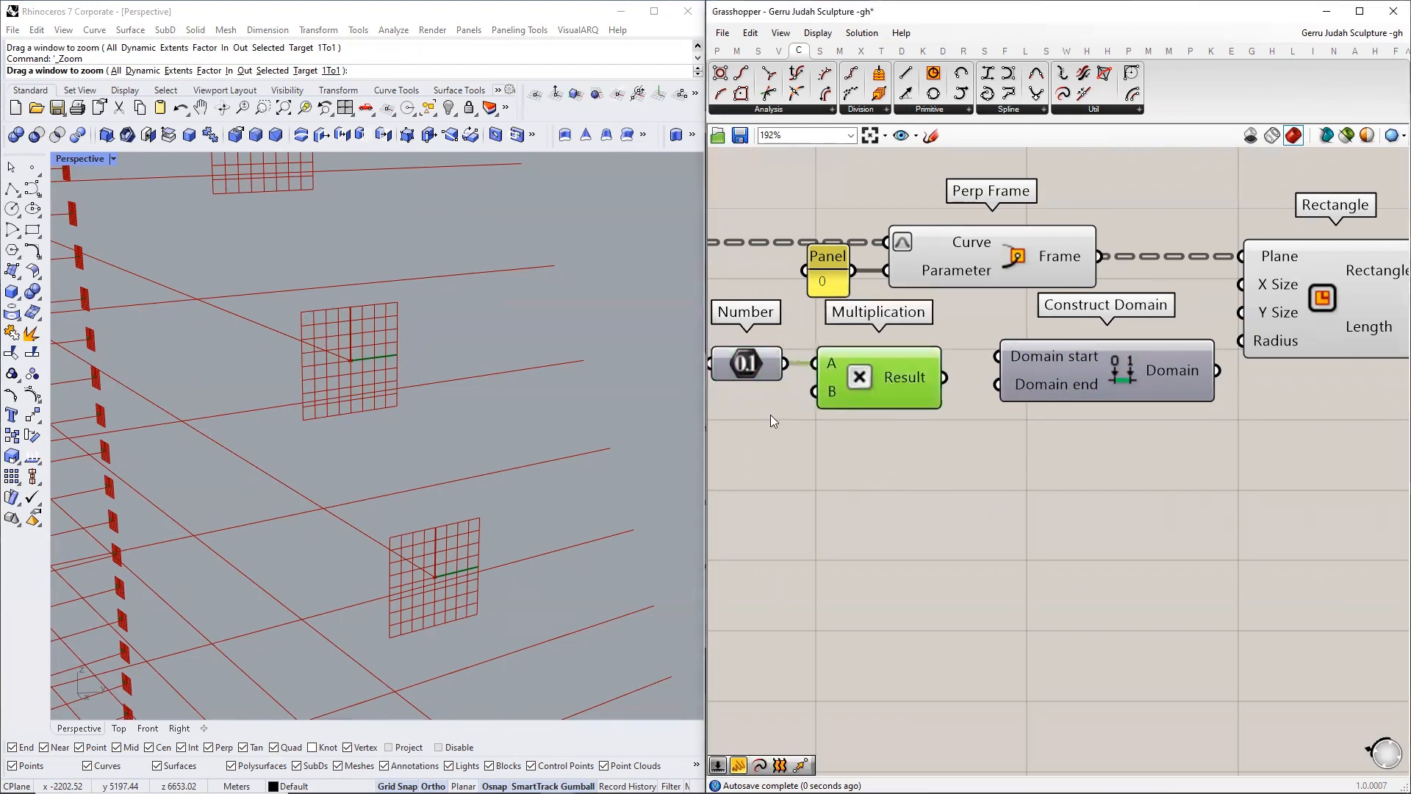
- Add a panel containing 0.5 below the Number parameter and connect it to Multiplication's B input
click(768, 415)
double_click(741, 413)
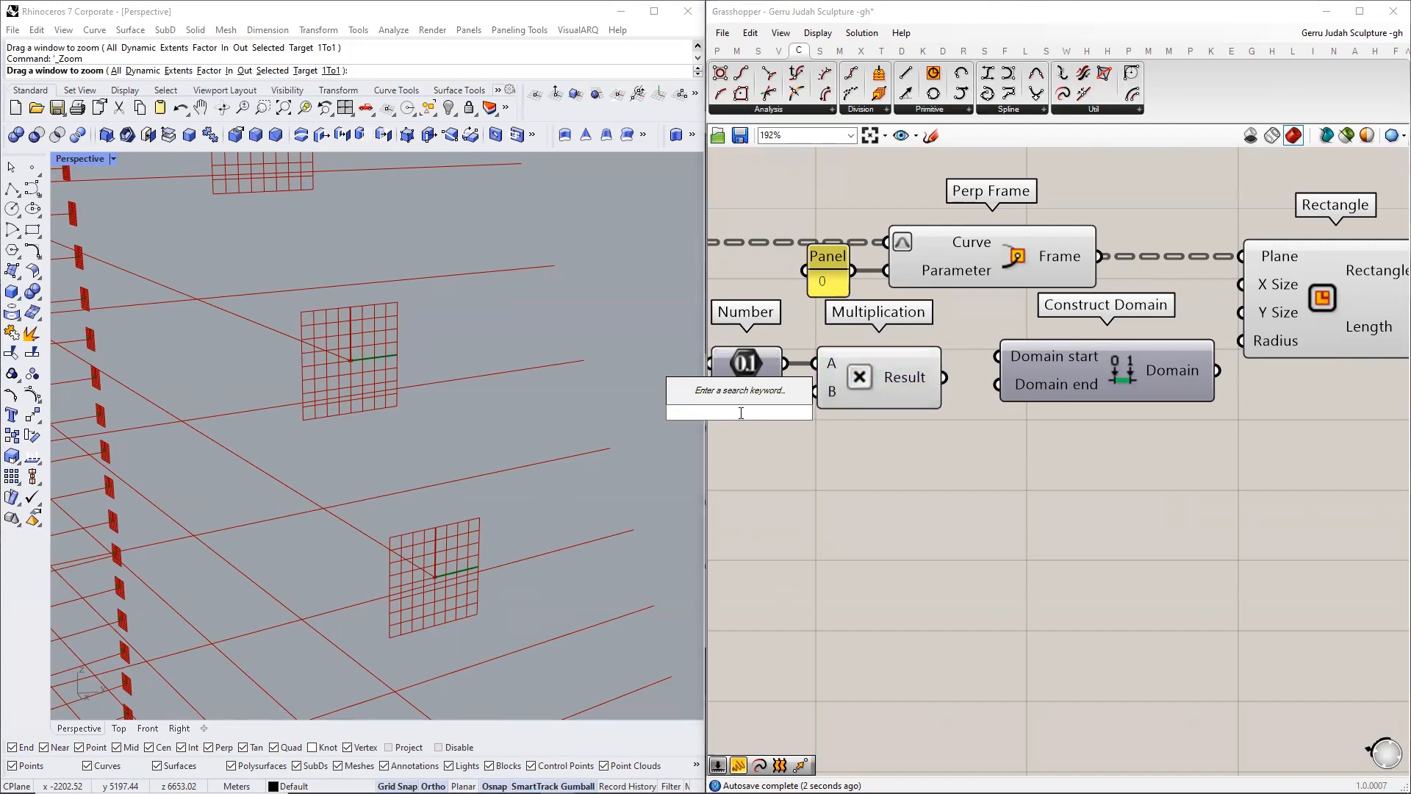
text(//0.5)
key(Return)
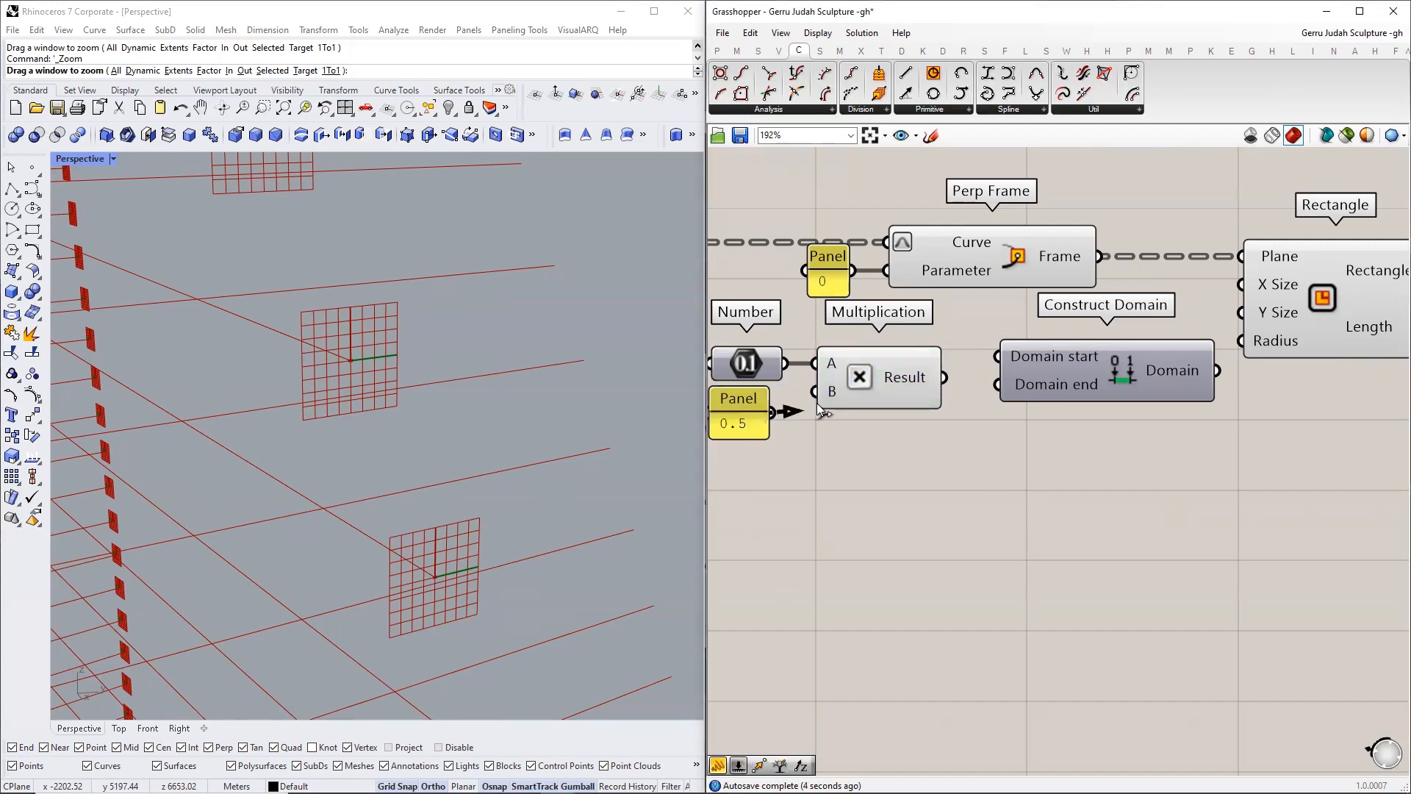
scroll(988, 432, down, 3)
click(1006, 420)
scroll(1005, 421, up, 3)
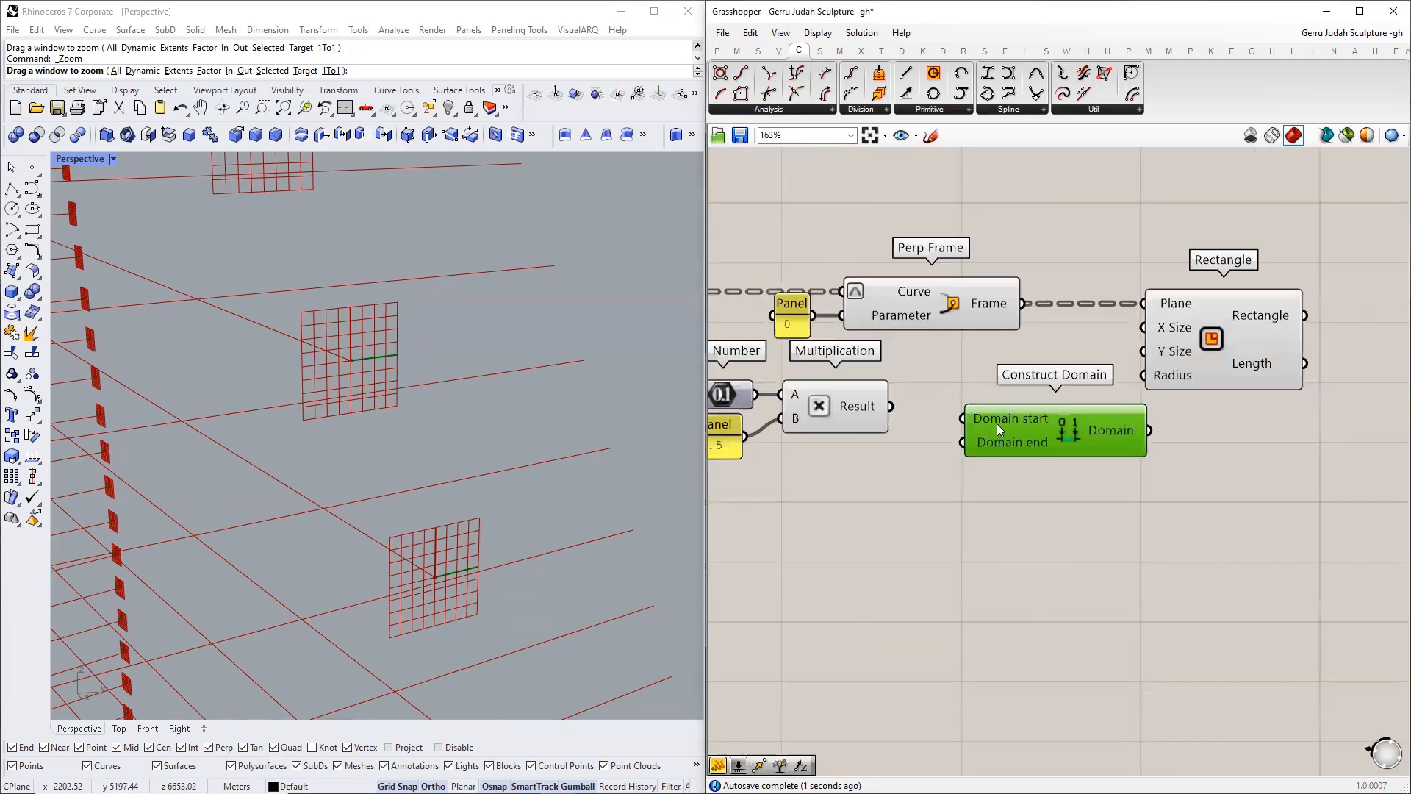
- Add a Negative component feeding Domain start from the Multiplication result, and connect the same result directly to Domain end
drag(1226, 341, 1376, 335)
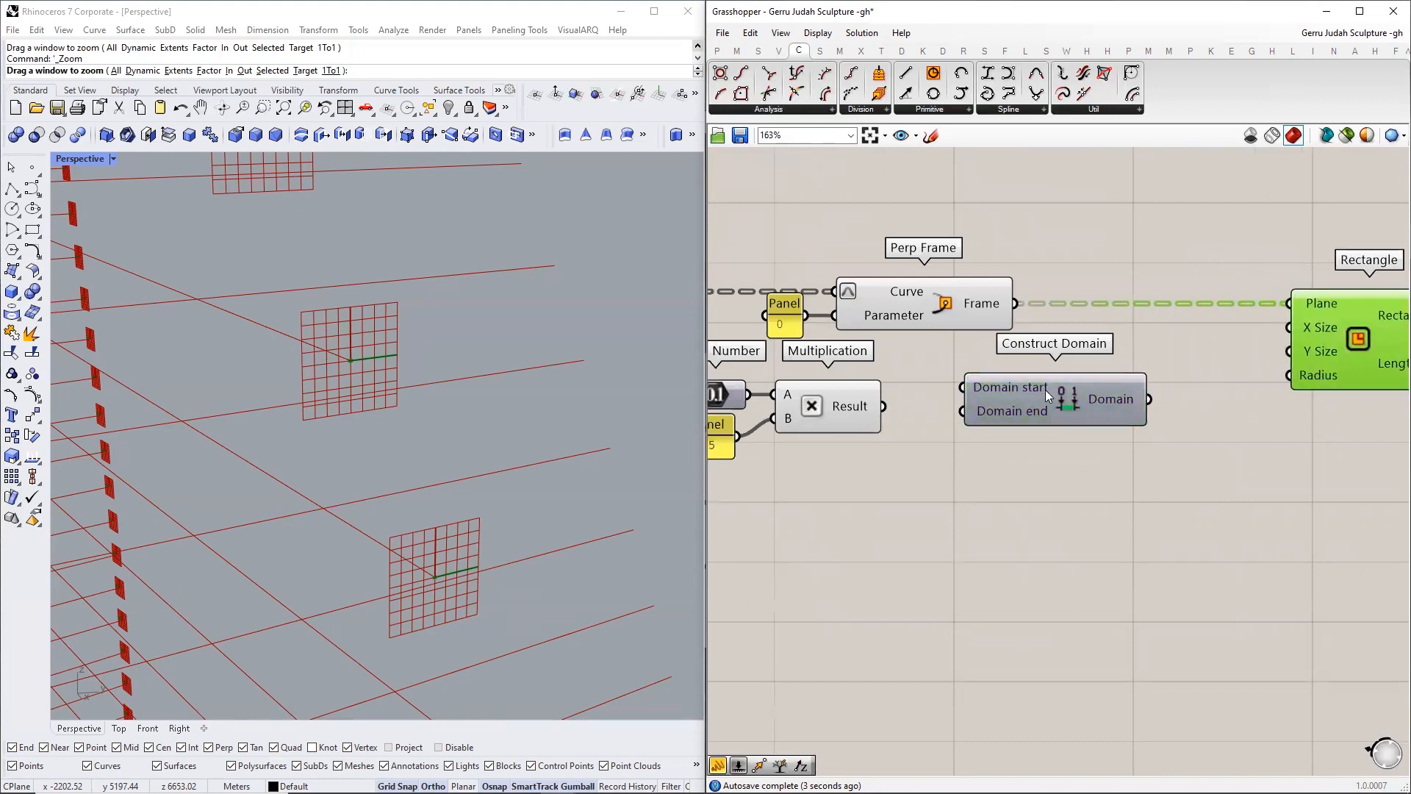
drag(1045, 389, 1143, 391)
double_click(938, 393)
text(neg)
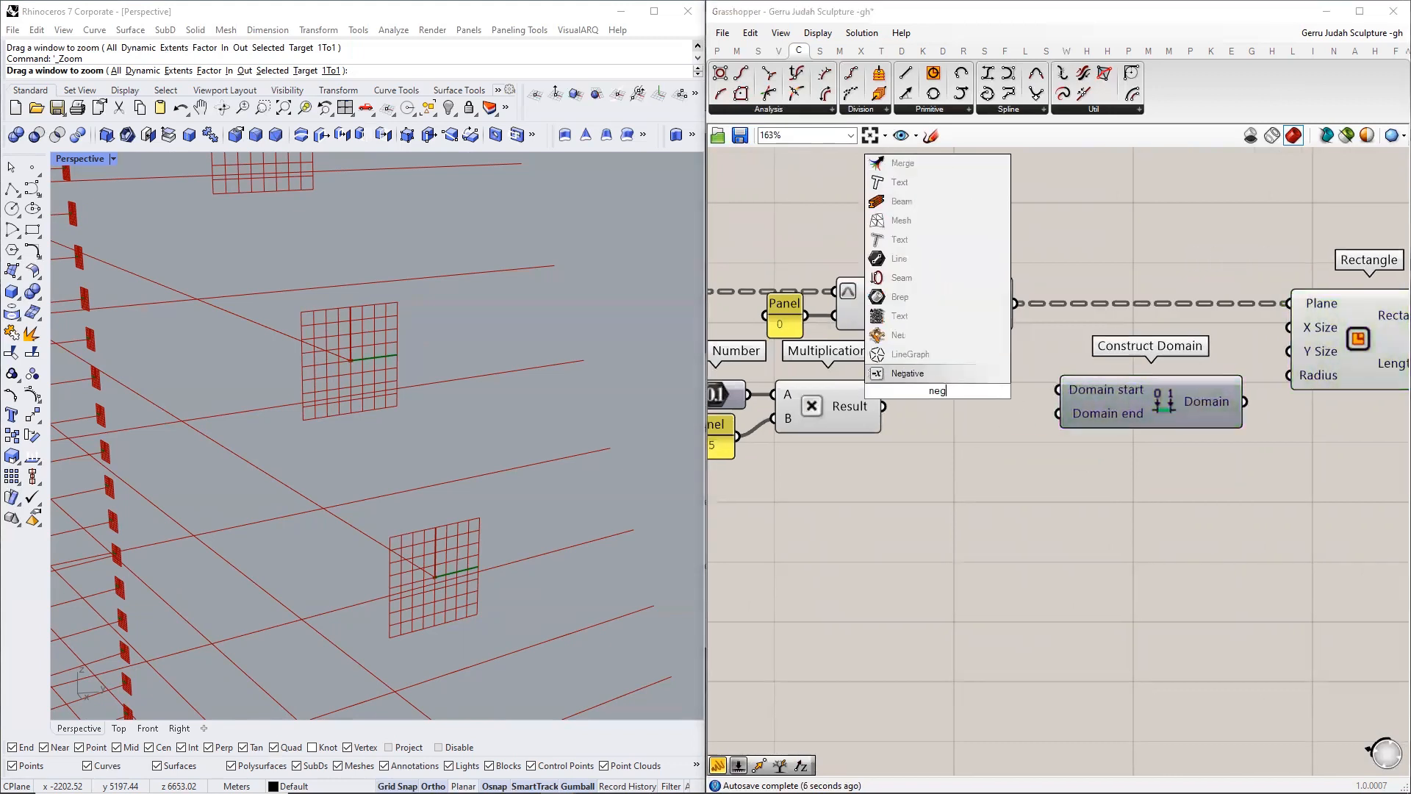
key(Return)
drag(941, 392, 979, 386)
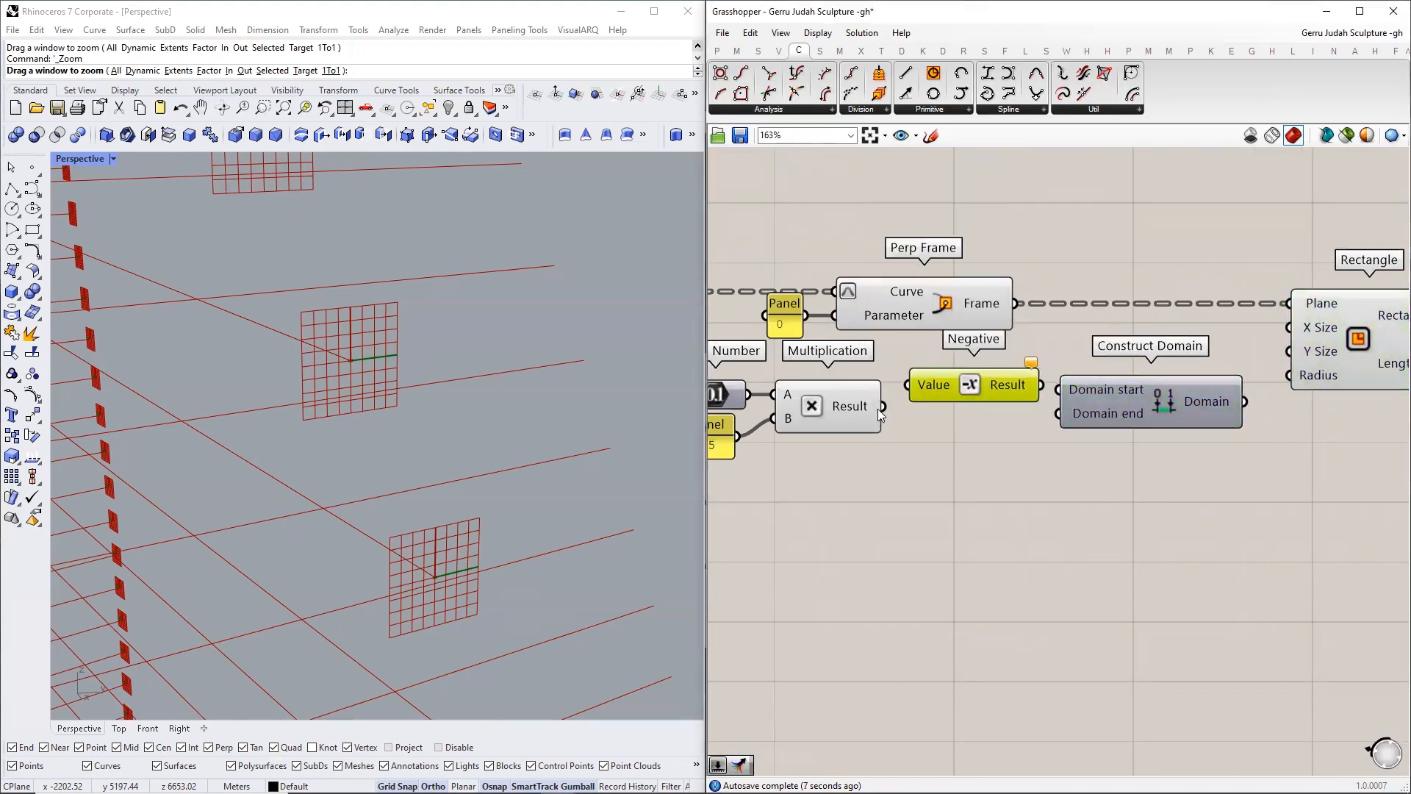
drag(1119, 394, 1053, 408)
- Connect the Construct Domain output to both the X Size and Y Size inputs of Rectangle
right_drag(1206, 402, 924, 446)
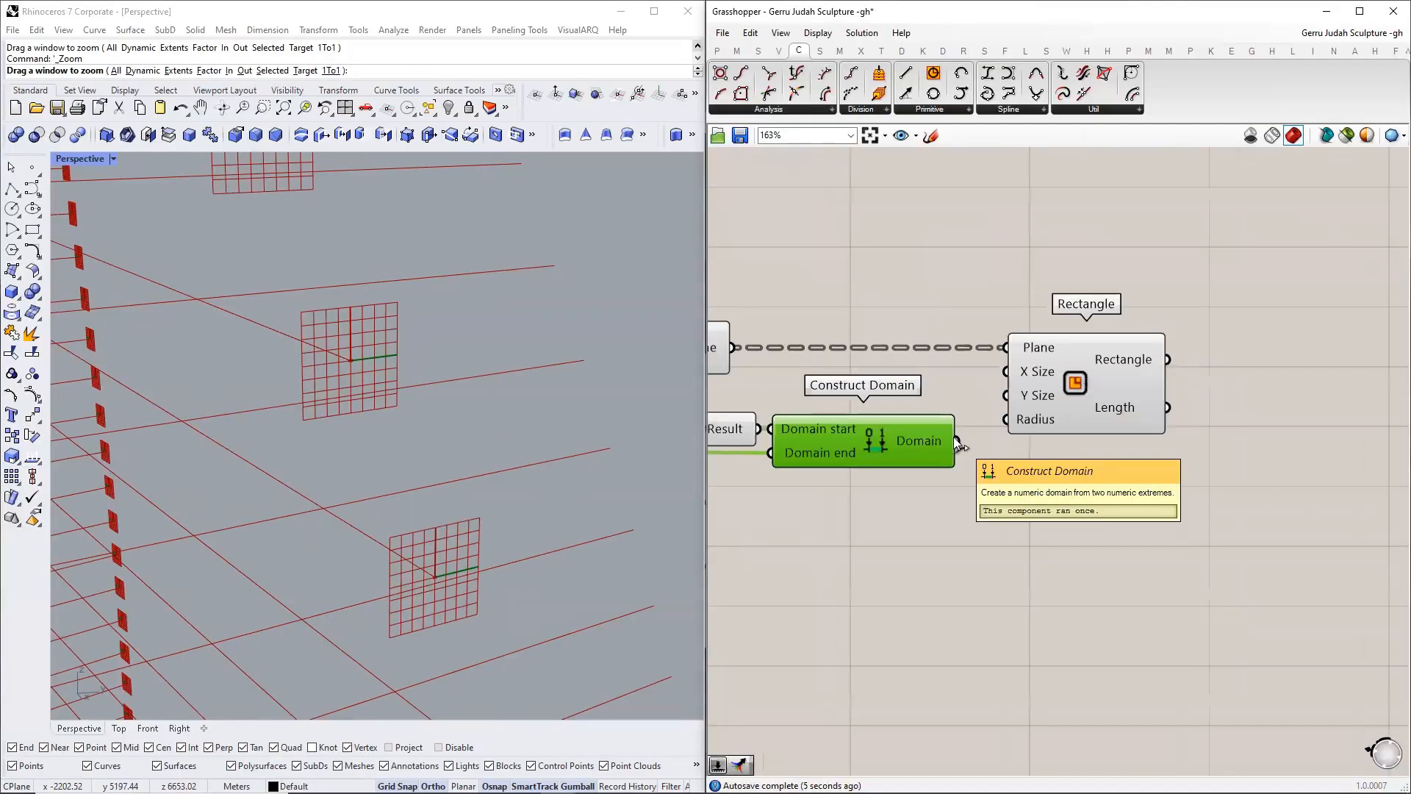
drag(925, 377, 982, 283)
drag(985, 391, 958, 441)
scroll(1125, 469, down, 6)
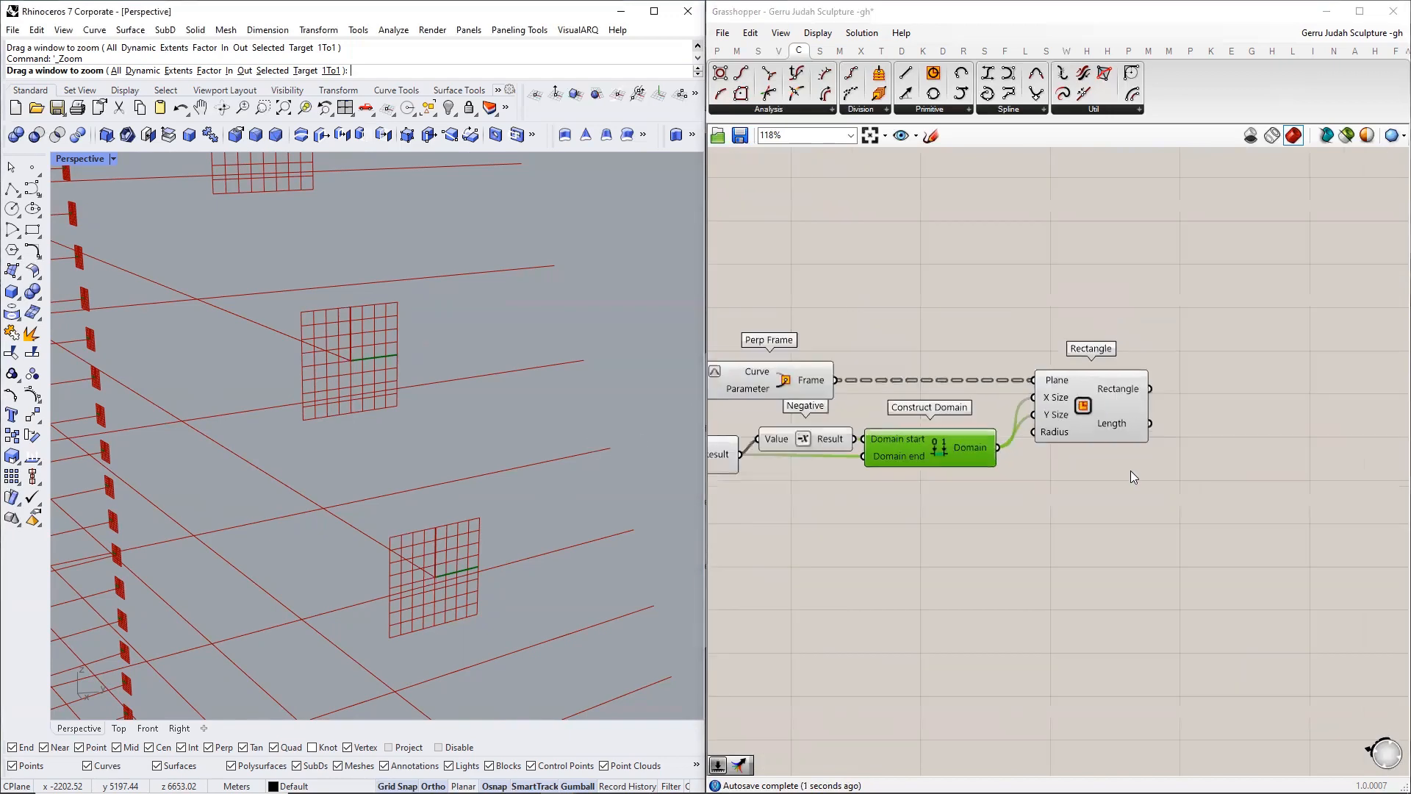
- Turn off the preview of the components ahead of Rectangle and check the rectangular profiles in the Rhino viewport
drag(797, 525, 1101, 383)
middle_click(922, 462)
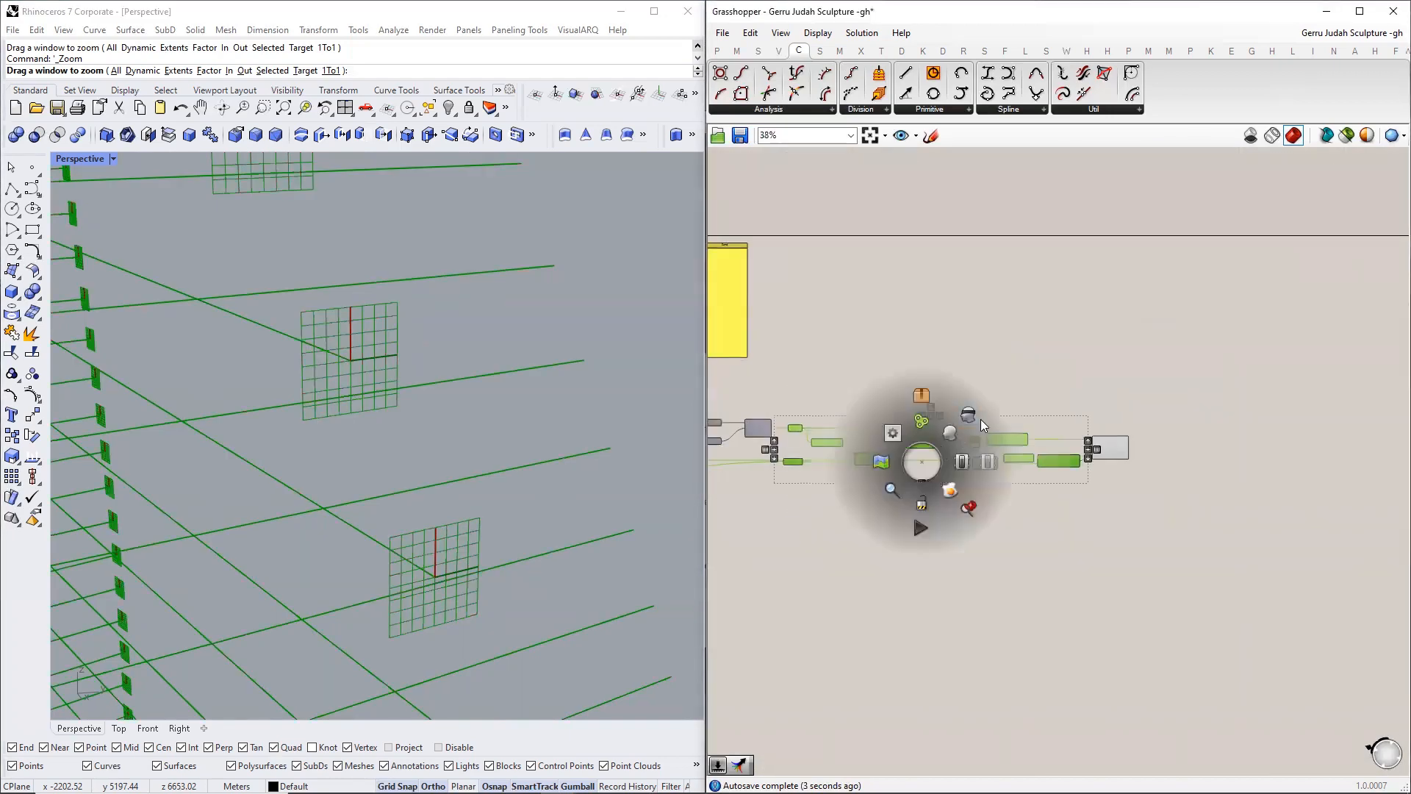
click(971, 416)
scroll(407, 462, down, 3)
right_drag(388, 477, 195, 314)
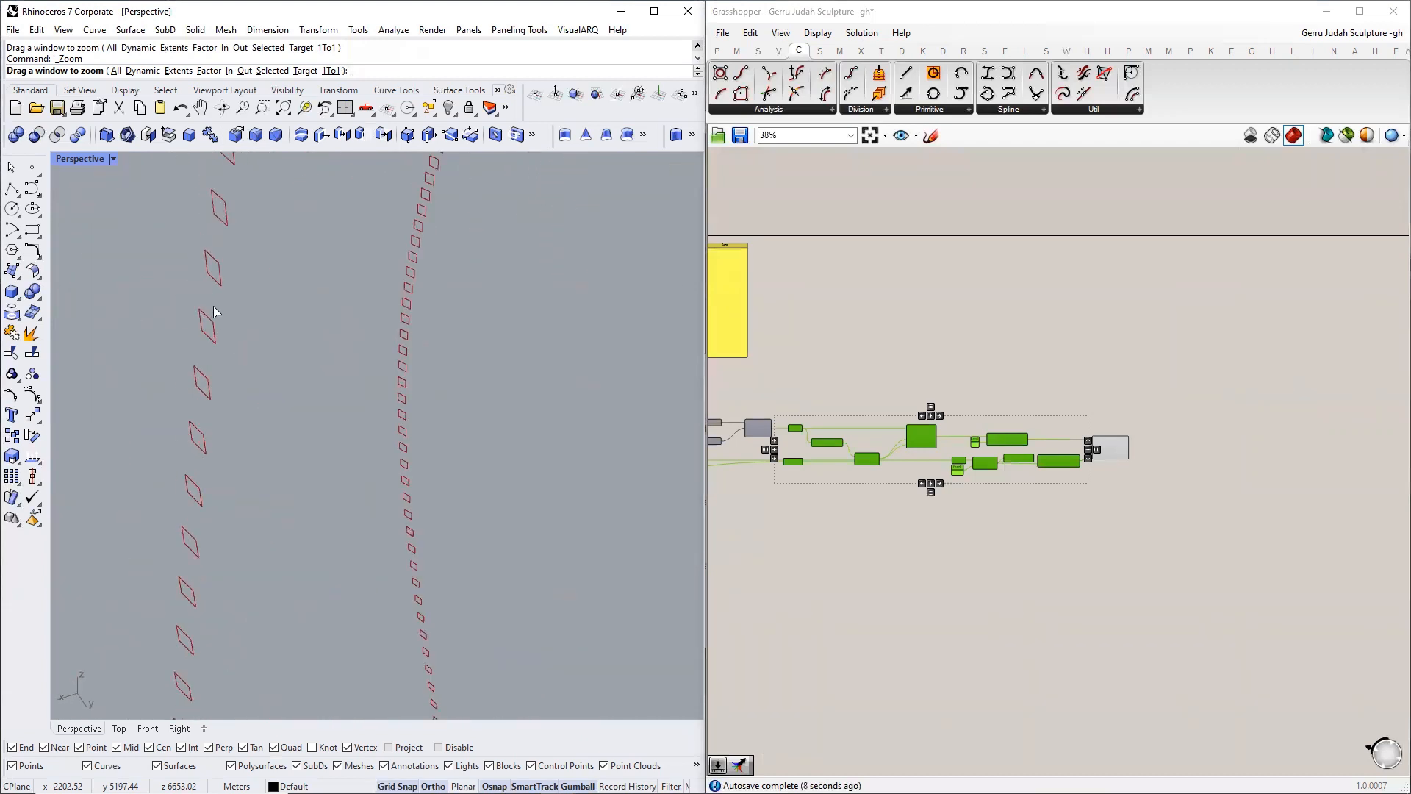
- Add an End Points component above Extend Curve's output and connect the extended curves to its Curve input
right_drag(1119, 409, 1200, 396)
scroll(1154, 406, up, 4)
click(1111, 313)
scroll(1021, 426, up, 4)
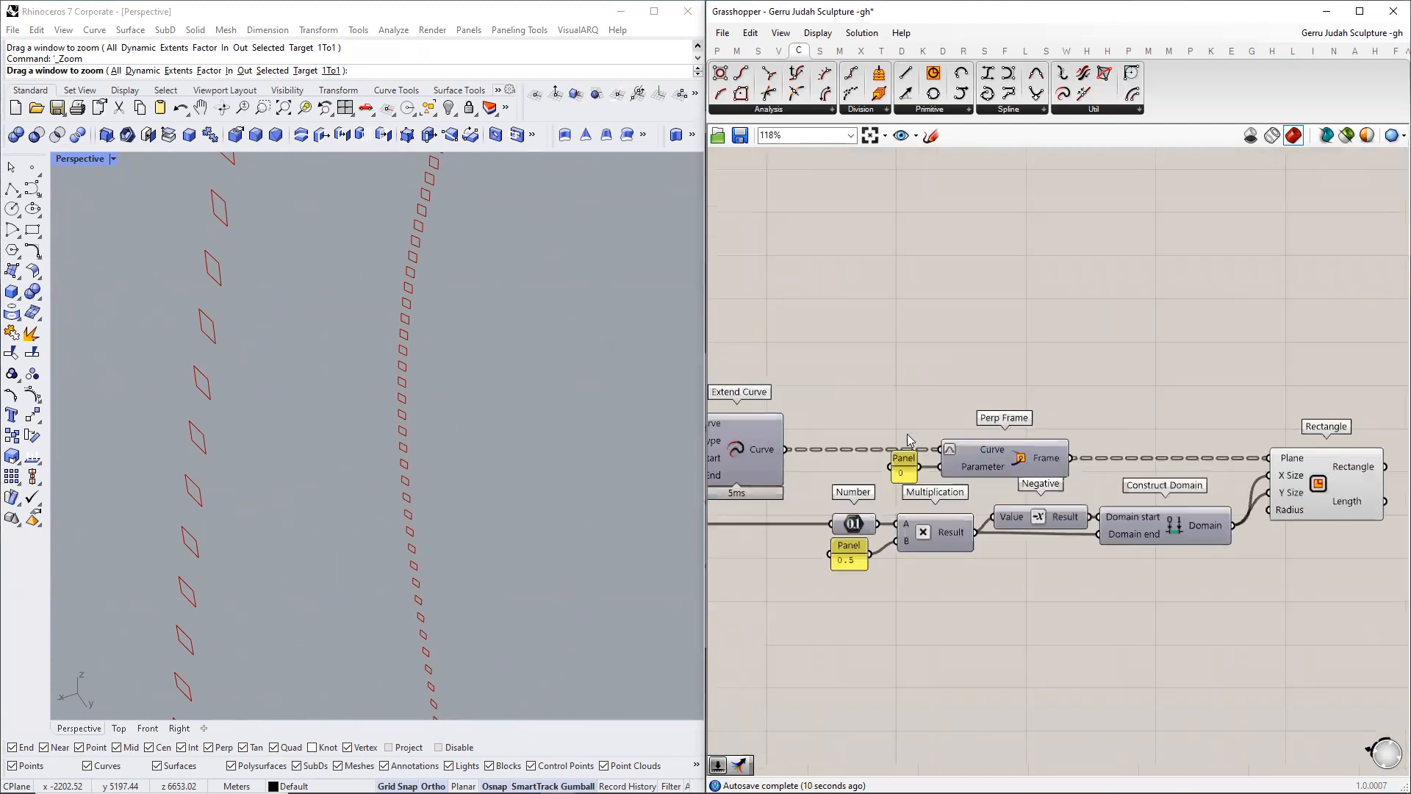
right_drag(751, 449, 914, 450)
click(928, 442)
double_click(1100, 313)
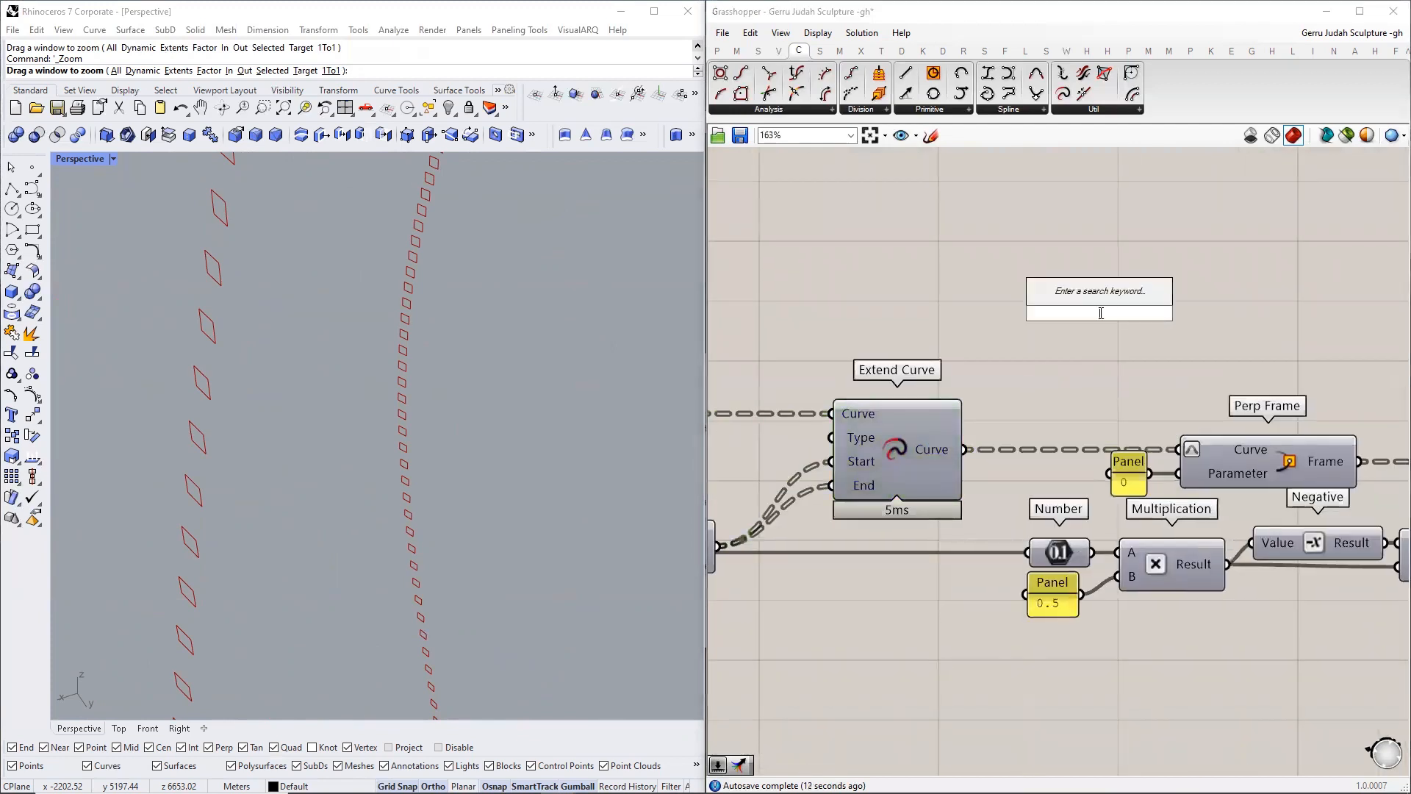
text(end)
key(Return)
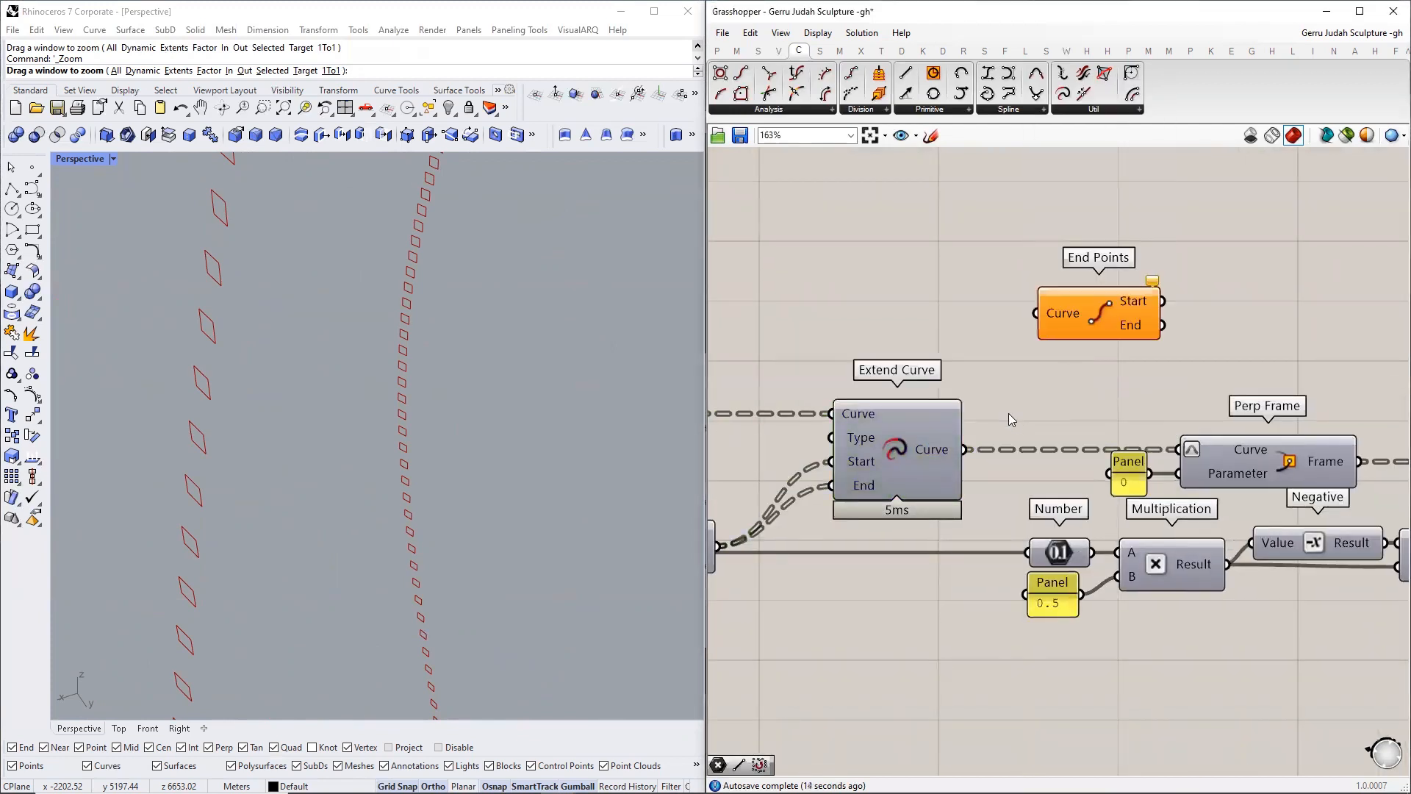
drag(999, 414, 1036, 314)
right_drag(1138, 332, 1042, 353)
drag(1039, 352, 1079, 353)
click(1153, 332)
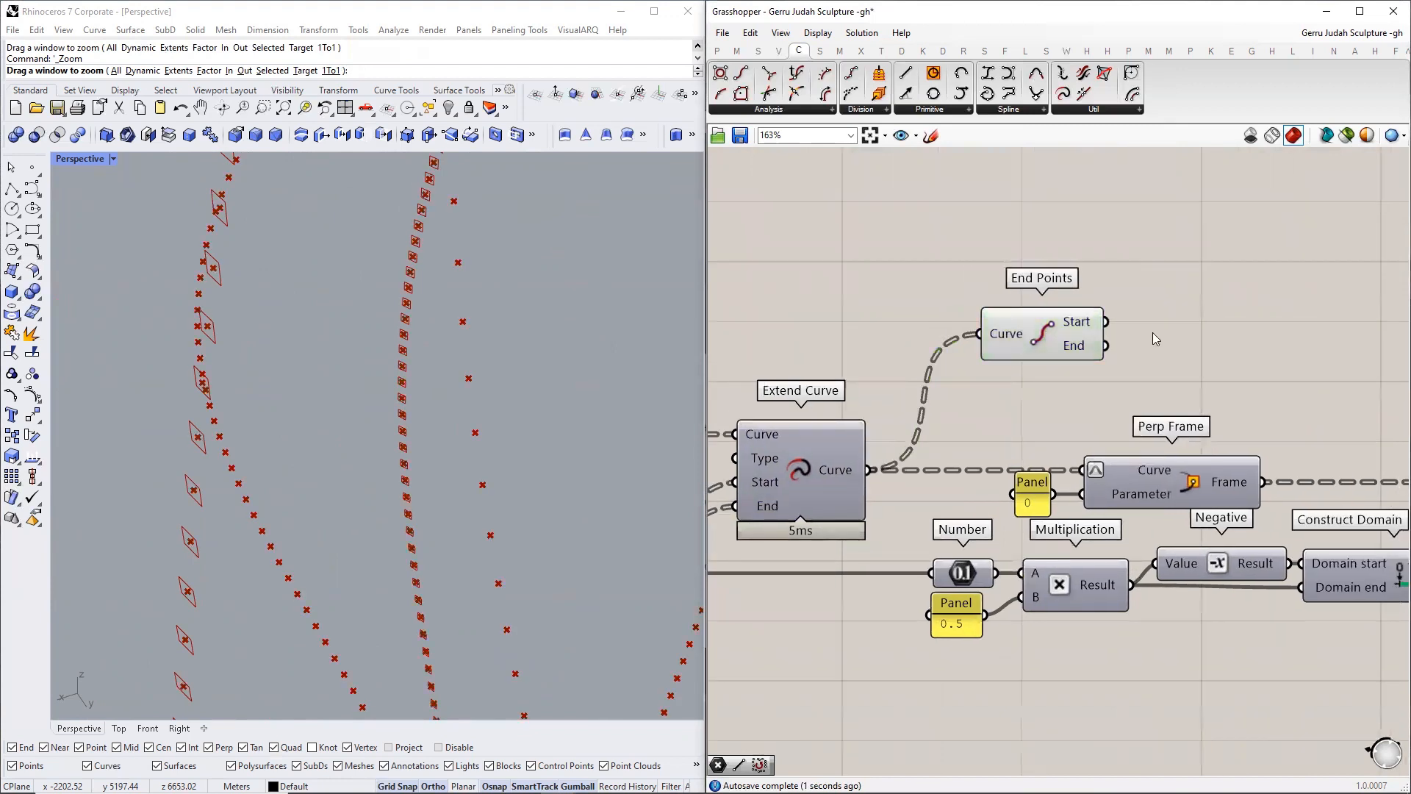
- Add a Vector 2Pt component above Rectangle, connecting End Points' Start to Point A and End to Point B
click(778, 50)
click(1001, 110)
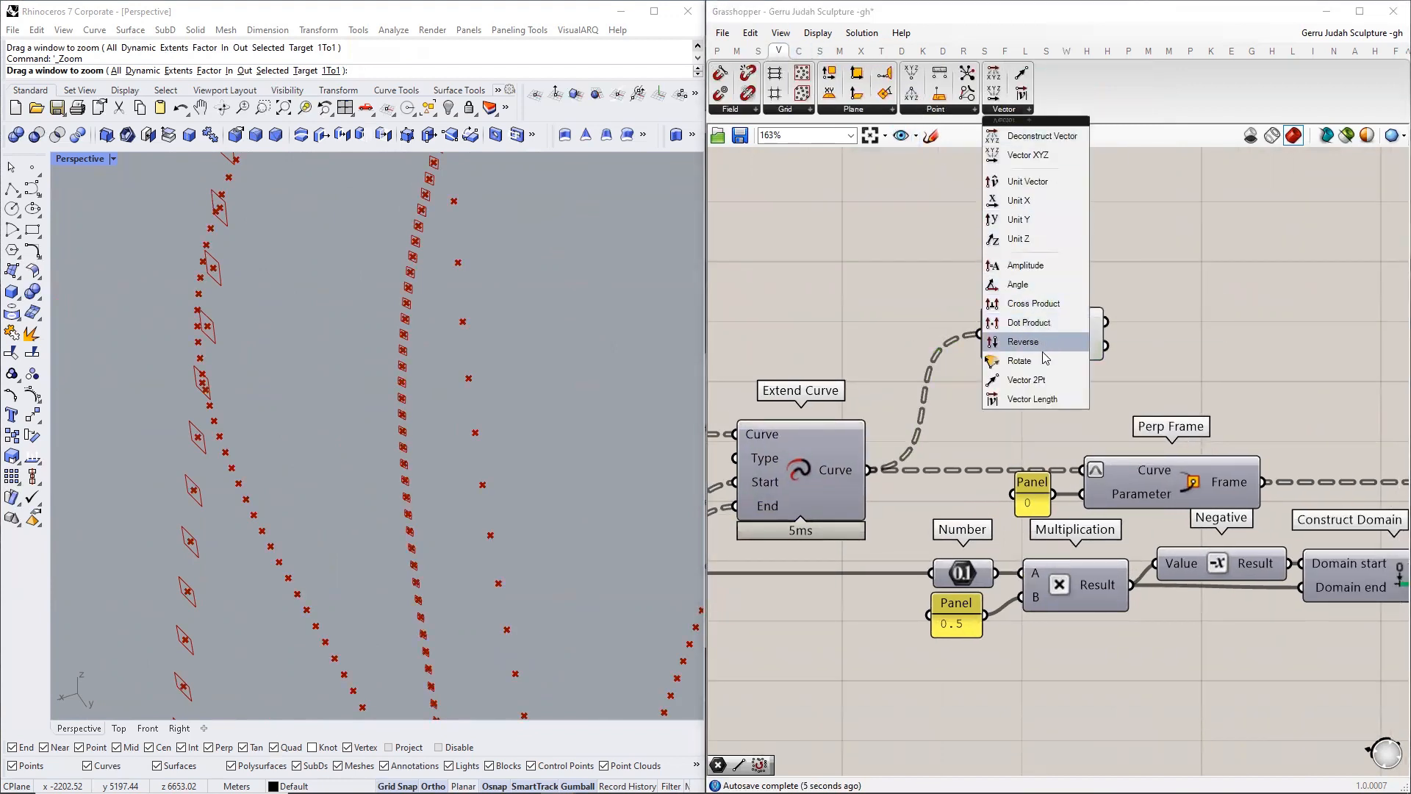
drag(1058, 379, 1222, 332)
click(1231, 327)
drag(1108, 322, 1094, 349)
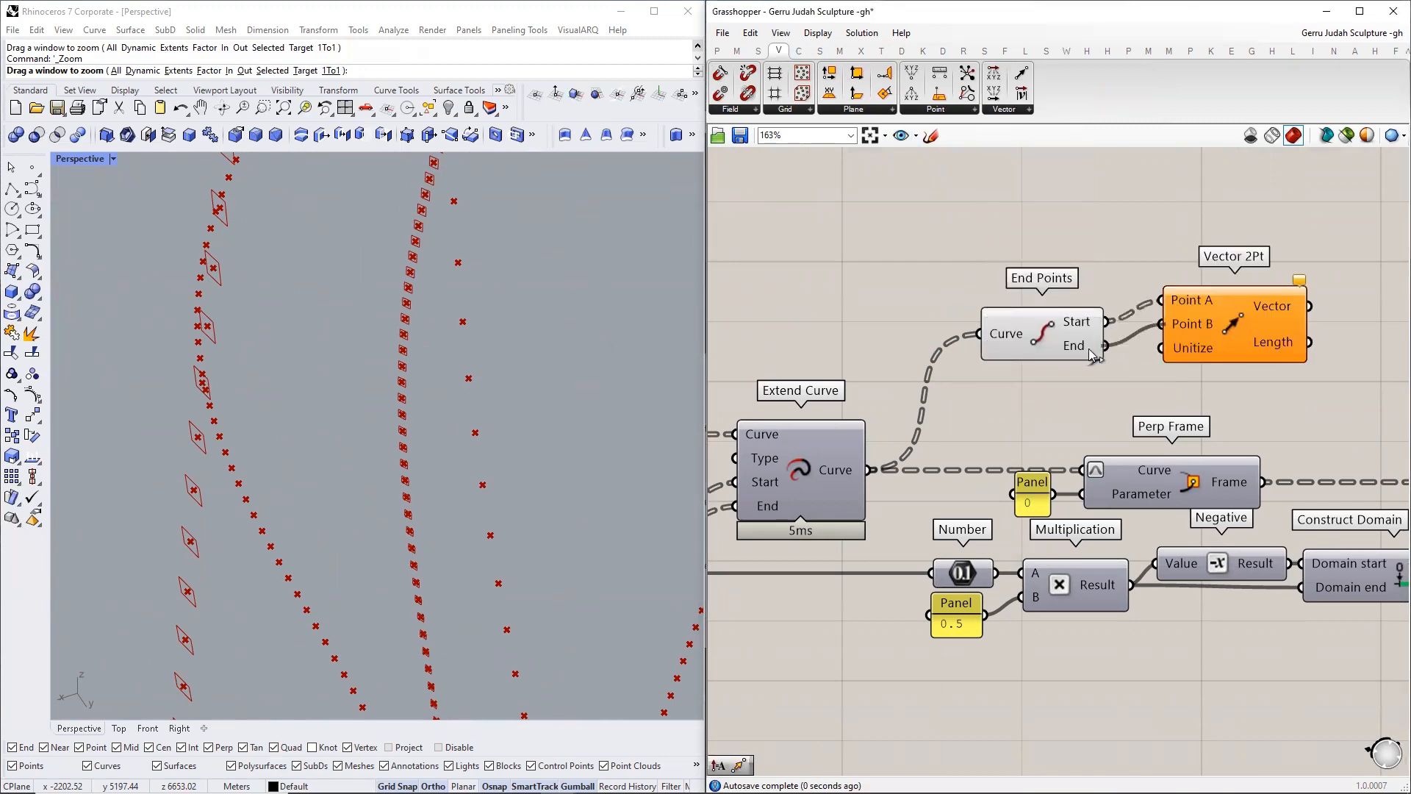
drag(1238, 324, 1265, 344)
right_drag(1266, 344, 832, 331)
drag(870, 331, 1222, 332)
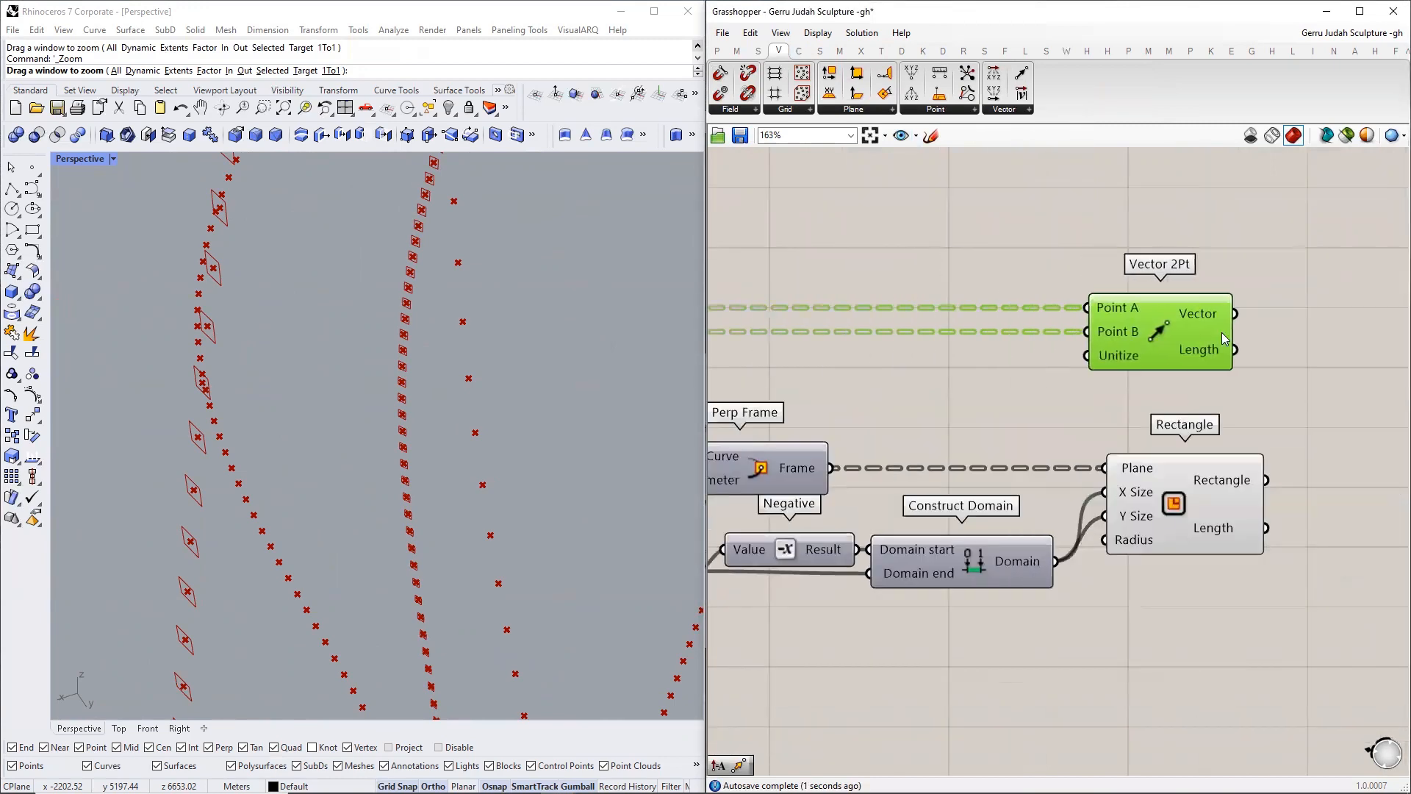
- Add an Extrude component, connecting the Rectangle output to Base and the Vector 2Pt vector to Direction
right_drag(1221, 332, 857, 336)
double_click(1077, 431)
text(extrud)
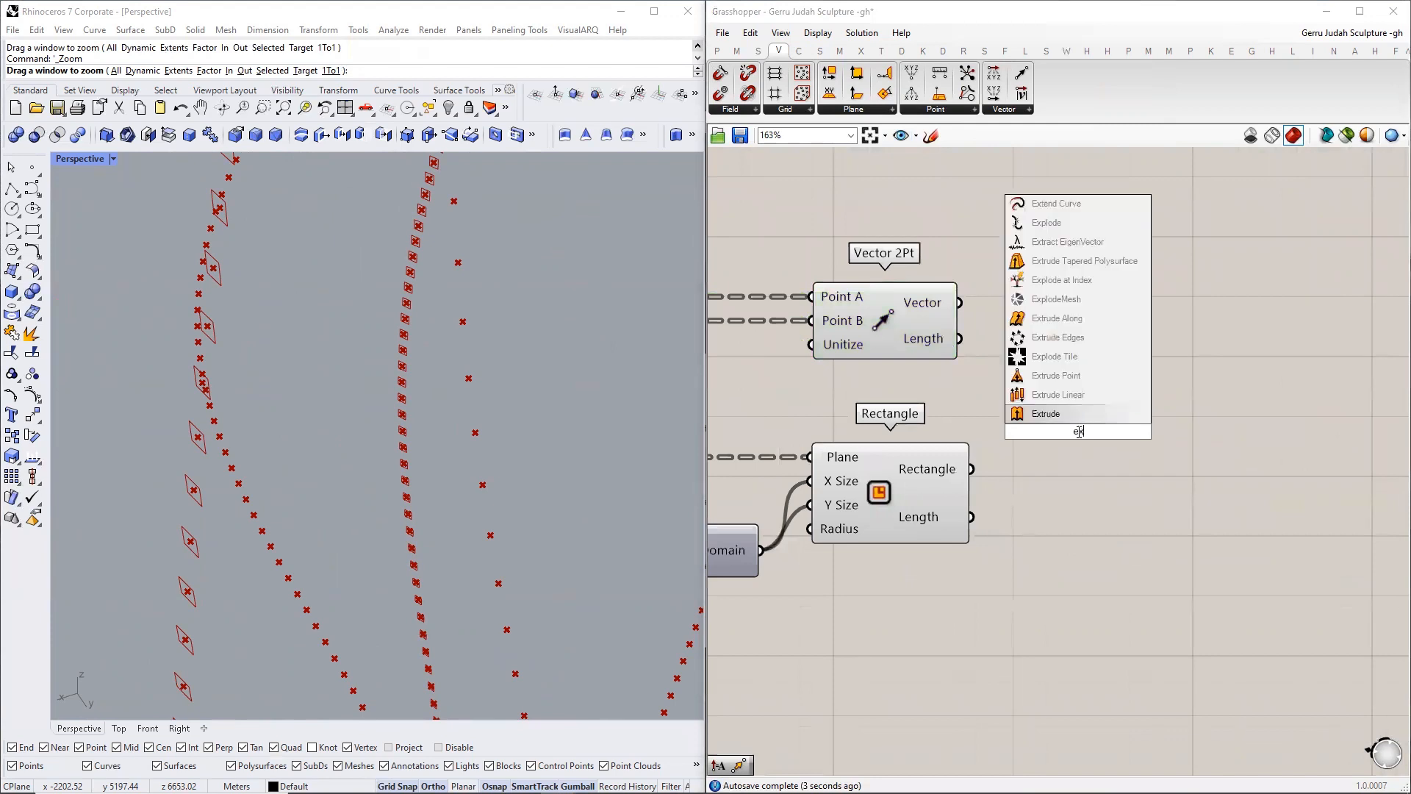
text(e)
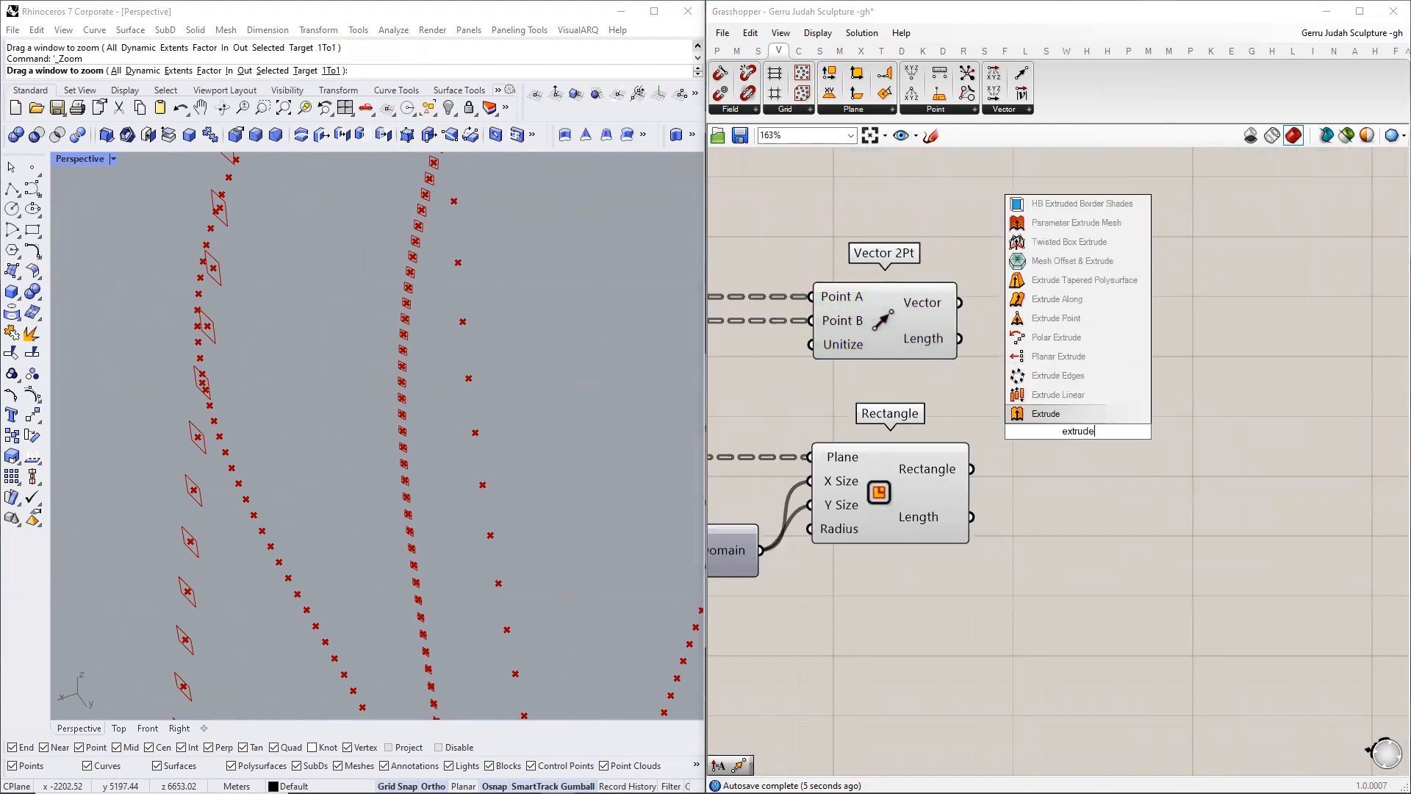
key(Return)
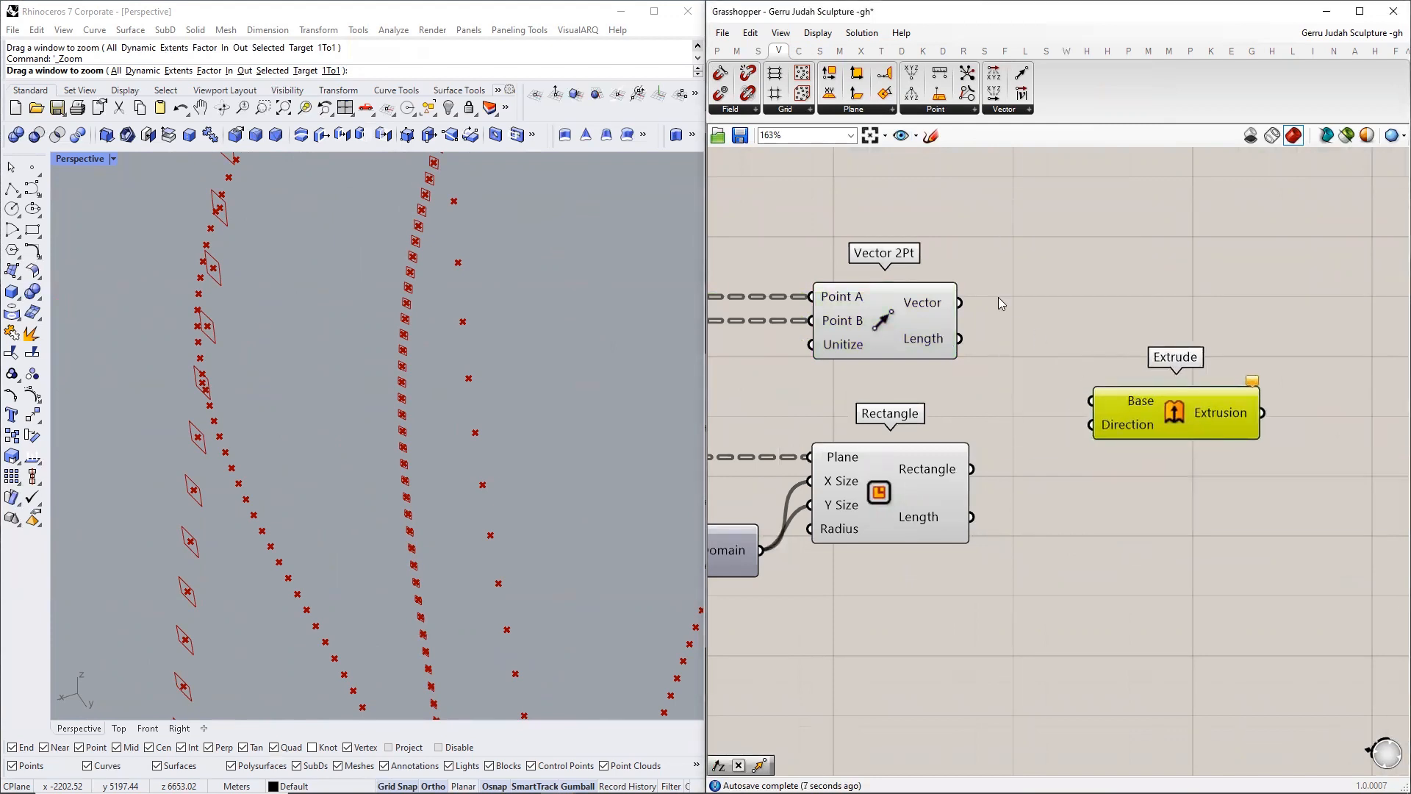
drag(972, 469, 1093, 434)
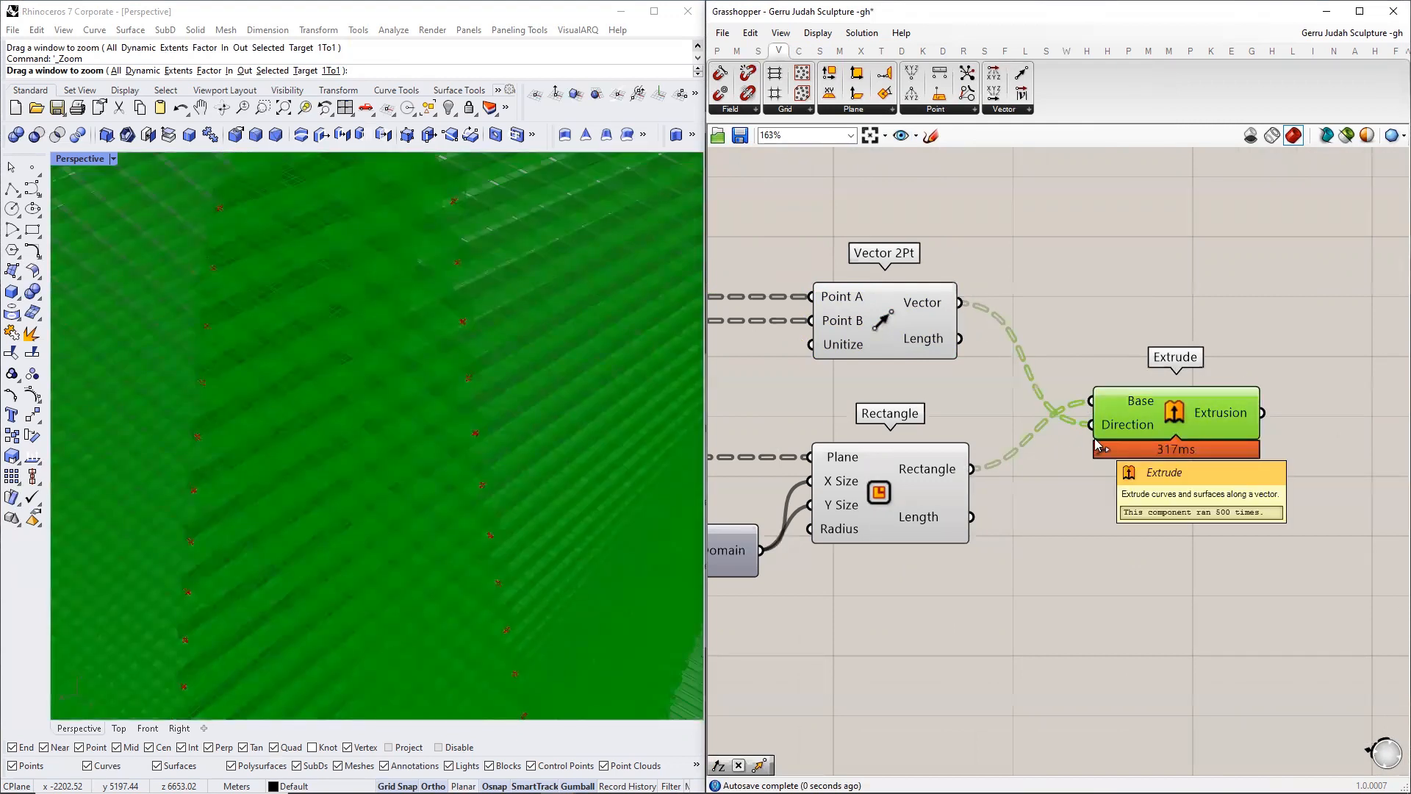
- Examine the data structure of the Vector, Rectangle and Extrusion outputs and view the whole extruded sculpture in Rhino
mouse_move(930, 305)
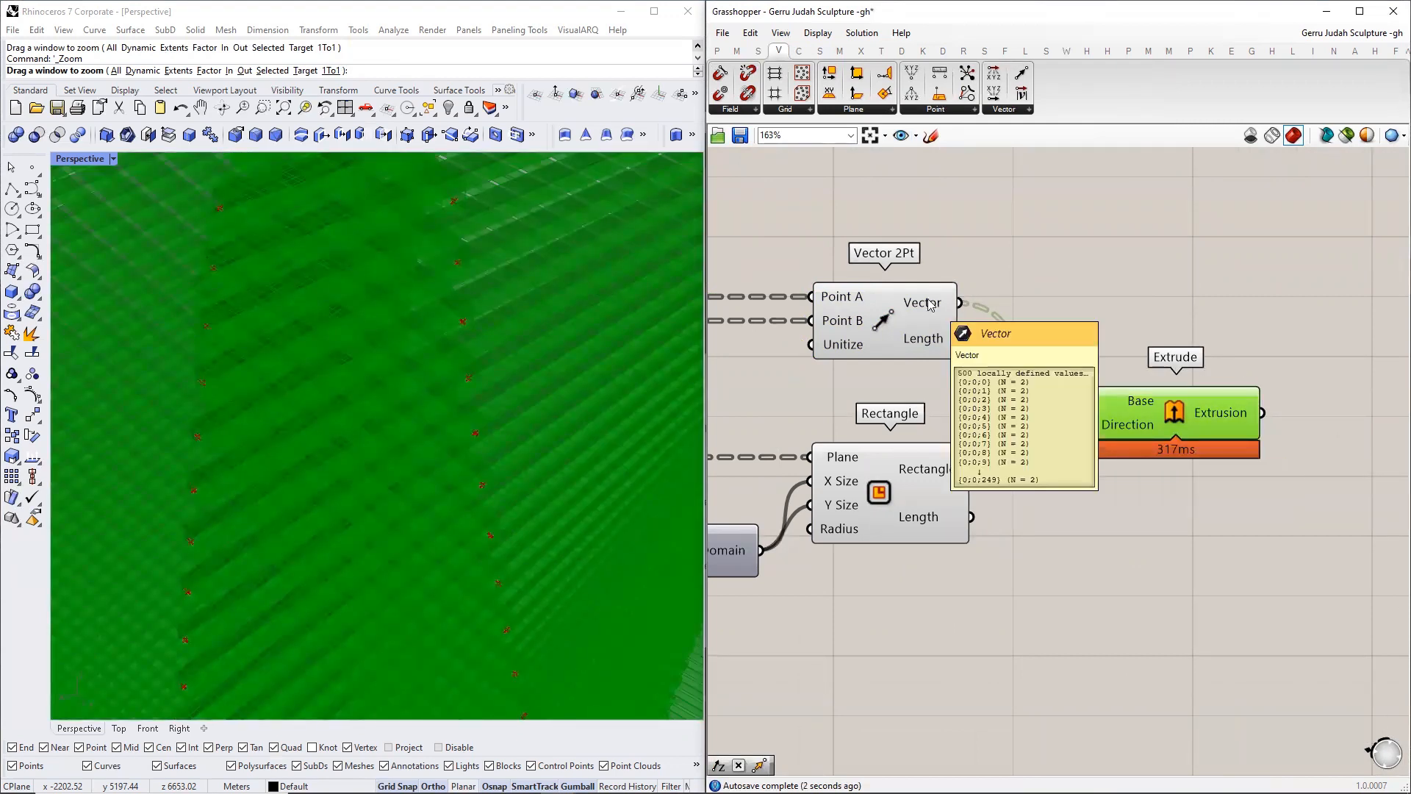
mouse_move(942, 470)
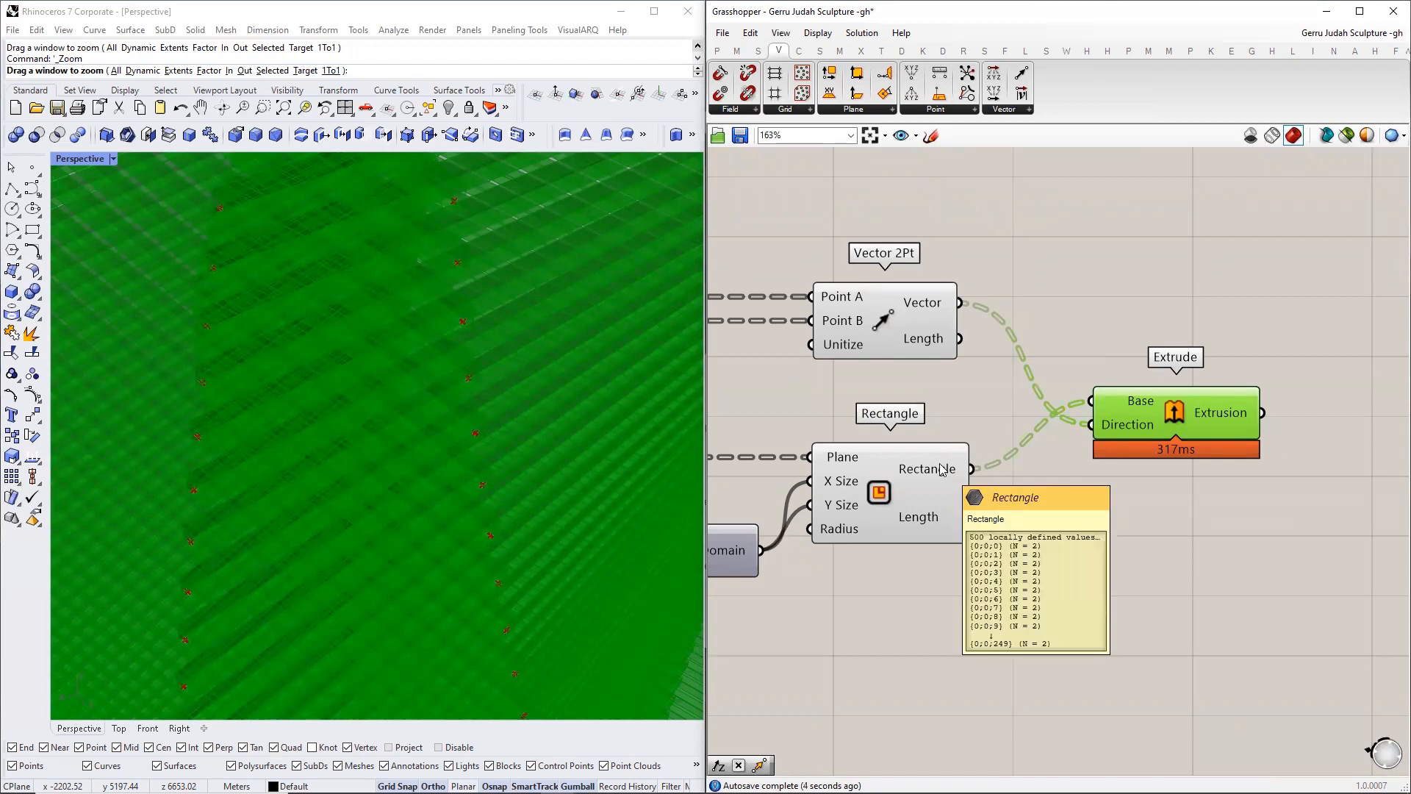
right_drag(1227, 460, 985, 465)
mouse_move(988, 434)
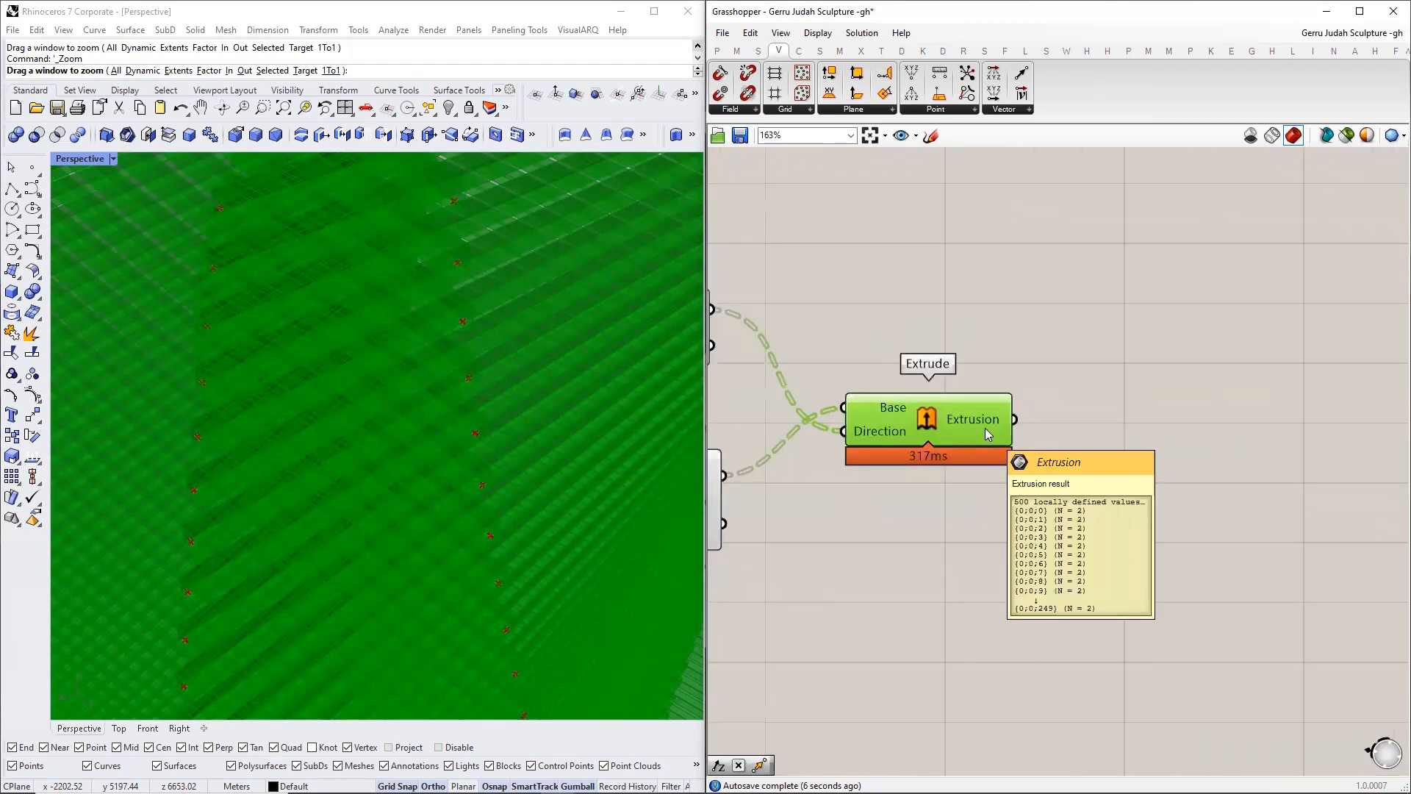
scroll(394, 423, down, 15)
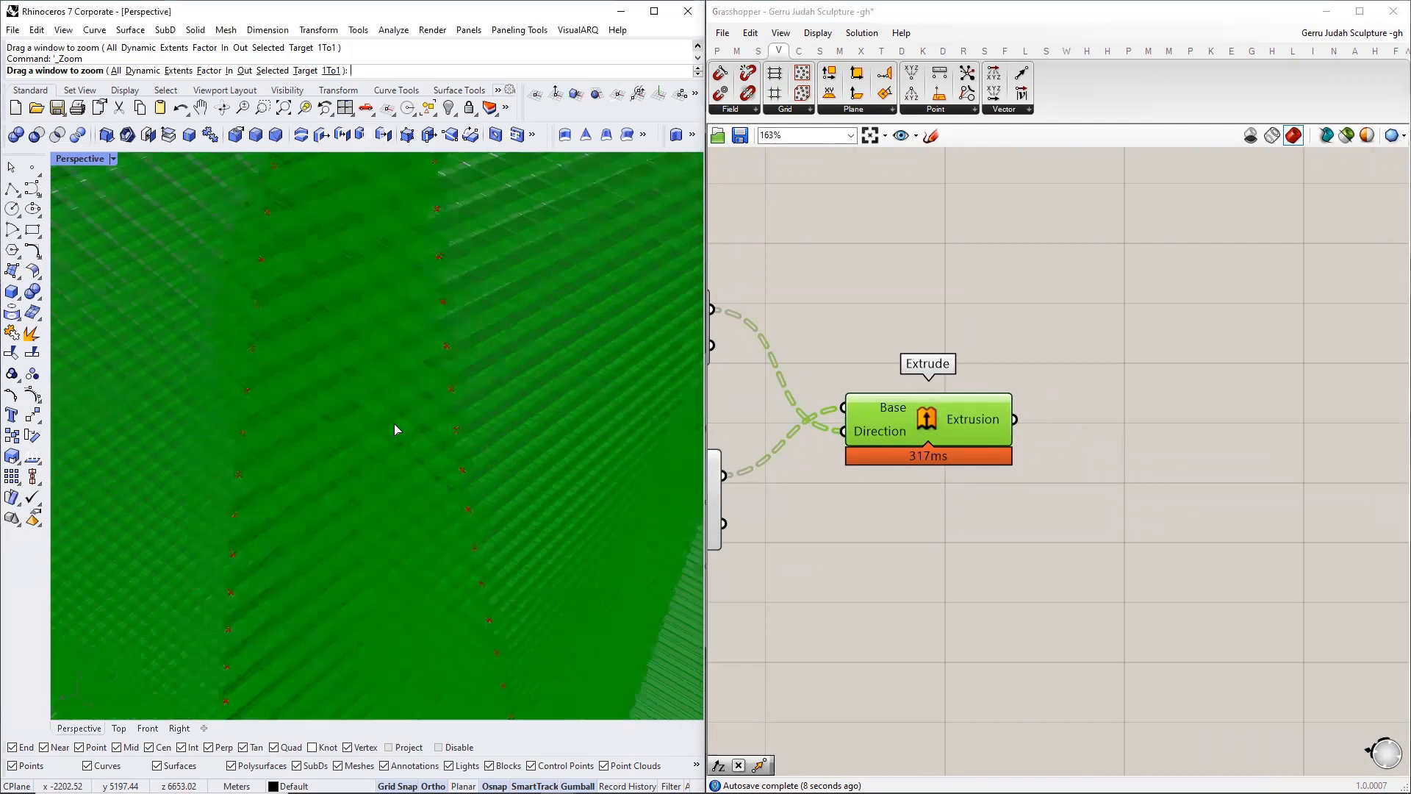
mouse_move(471, 412)
right_down()
mouse_move(455, 388)
mouse_move(554, 375)
mouse_move(608, 391)
right_up()
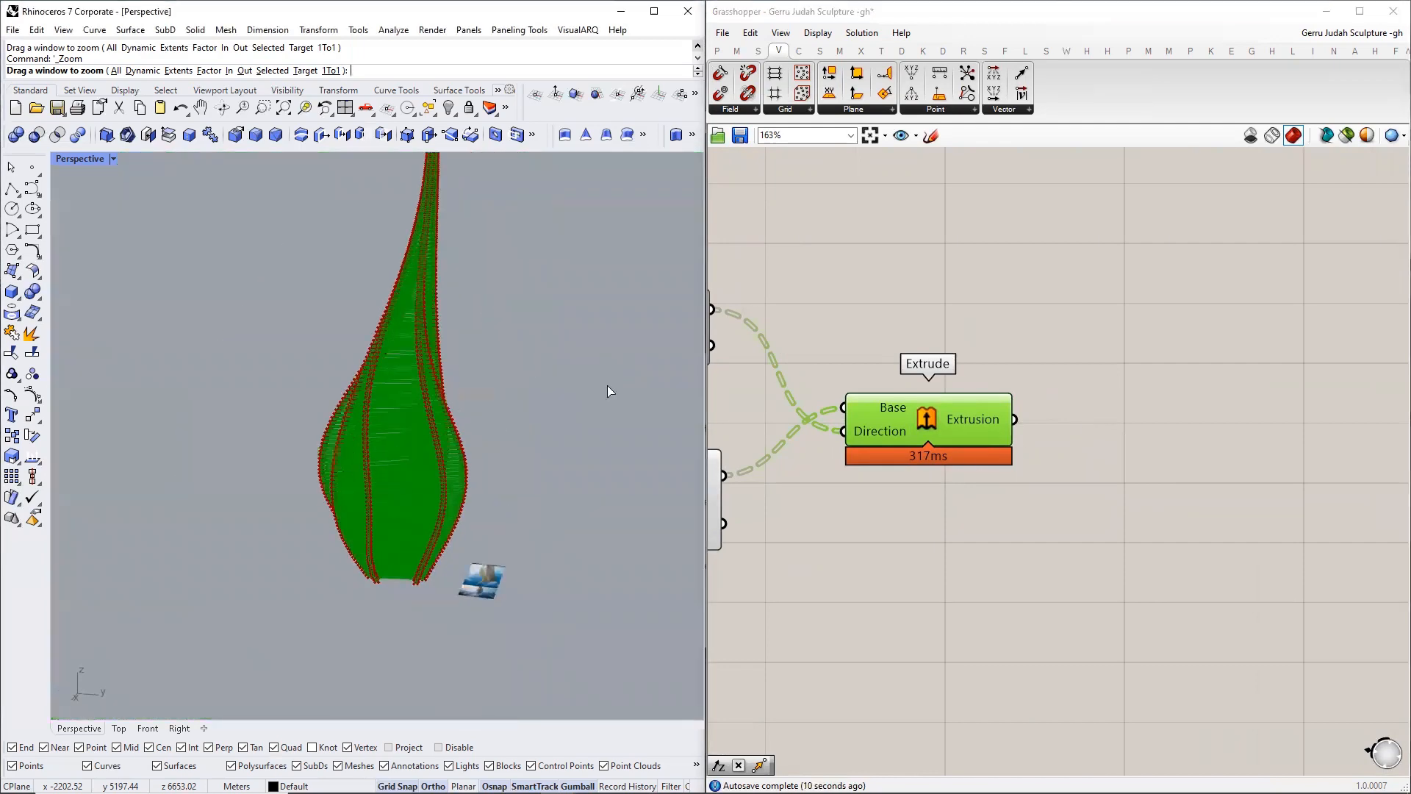
- Add a Custom Preview component beside Extrude and connect the Extrusion output to its Geometry input
double_click(1127, 433)
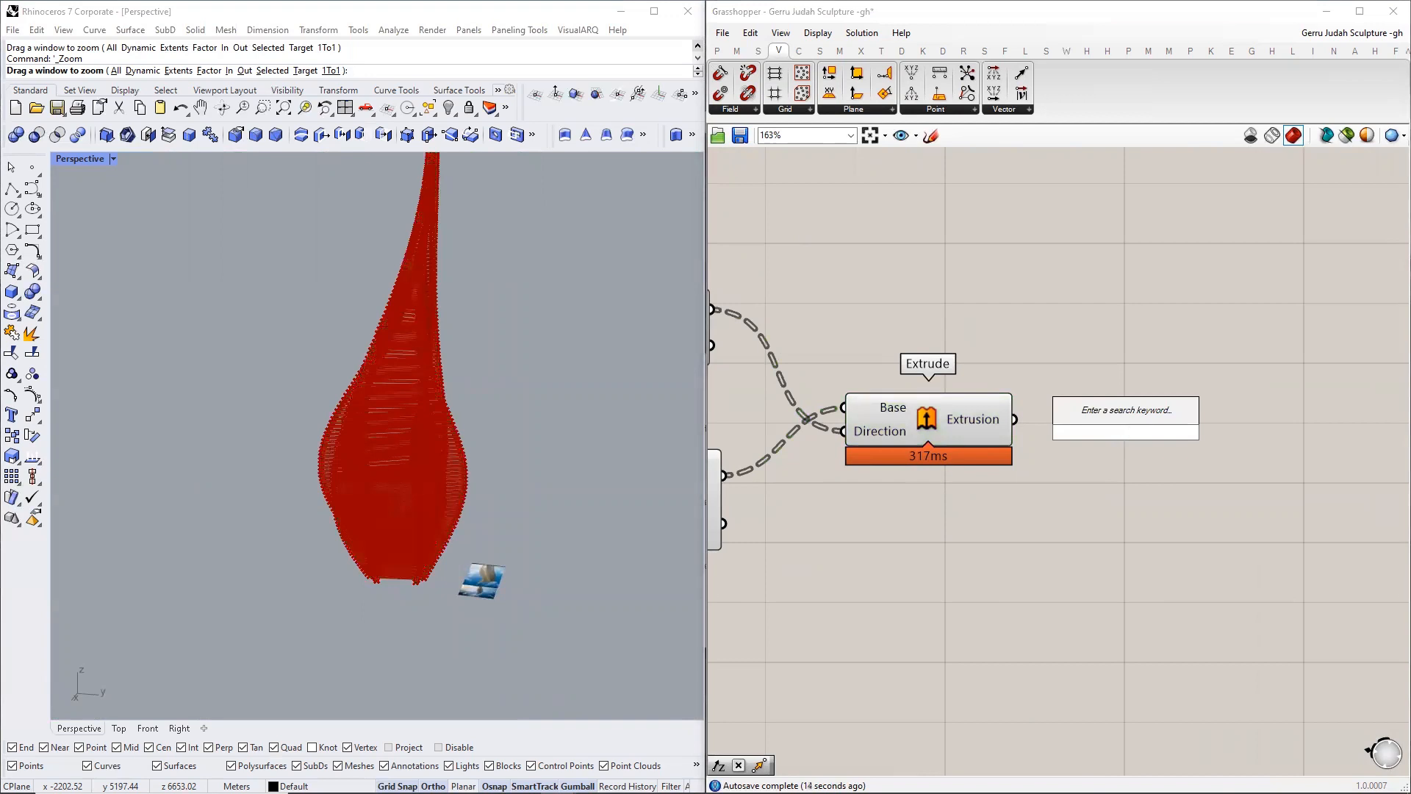
text(custom prev)
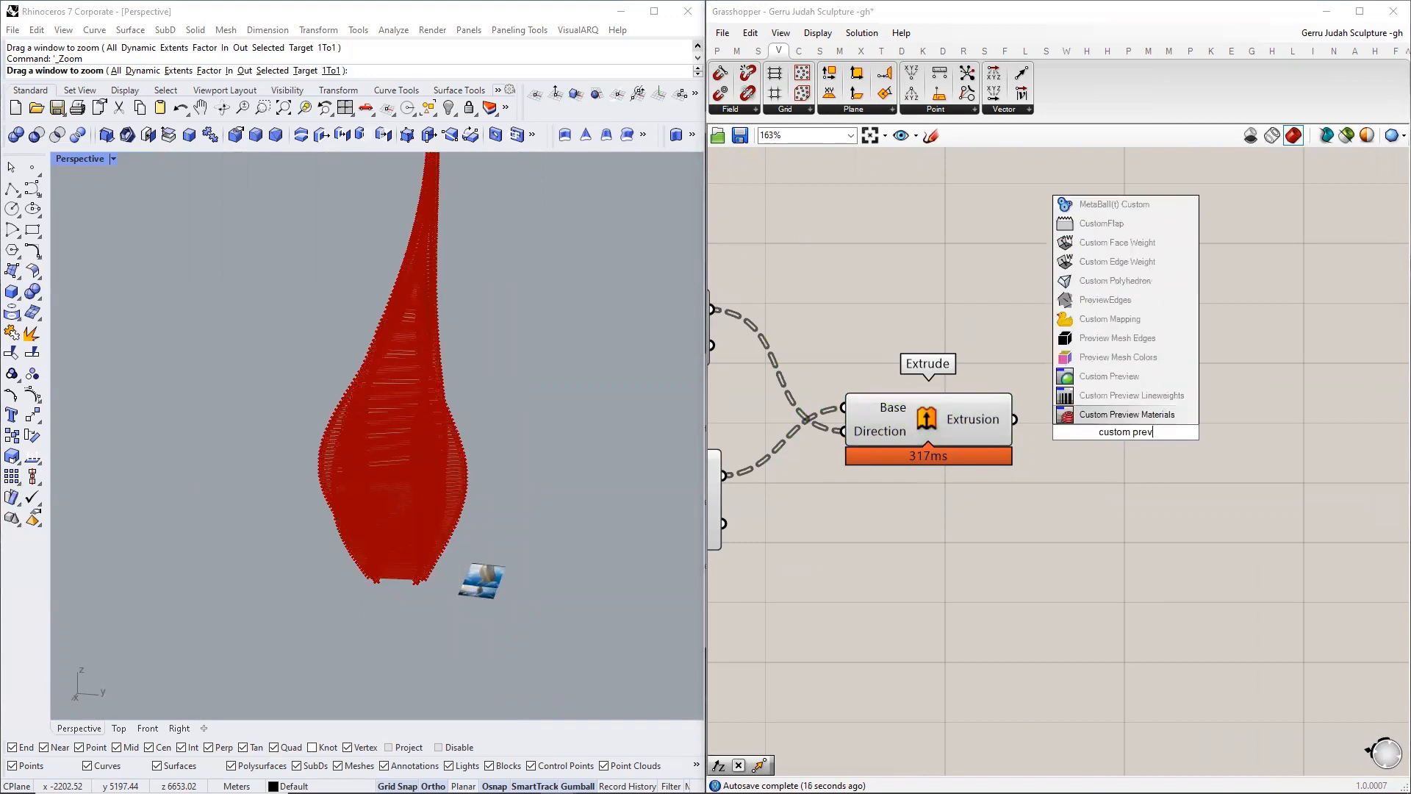
key(Up)
key(Return)
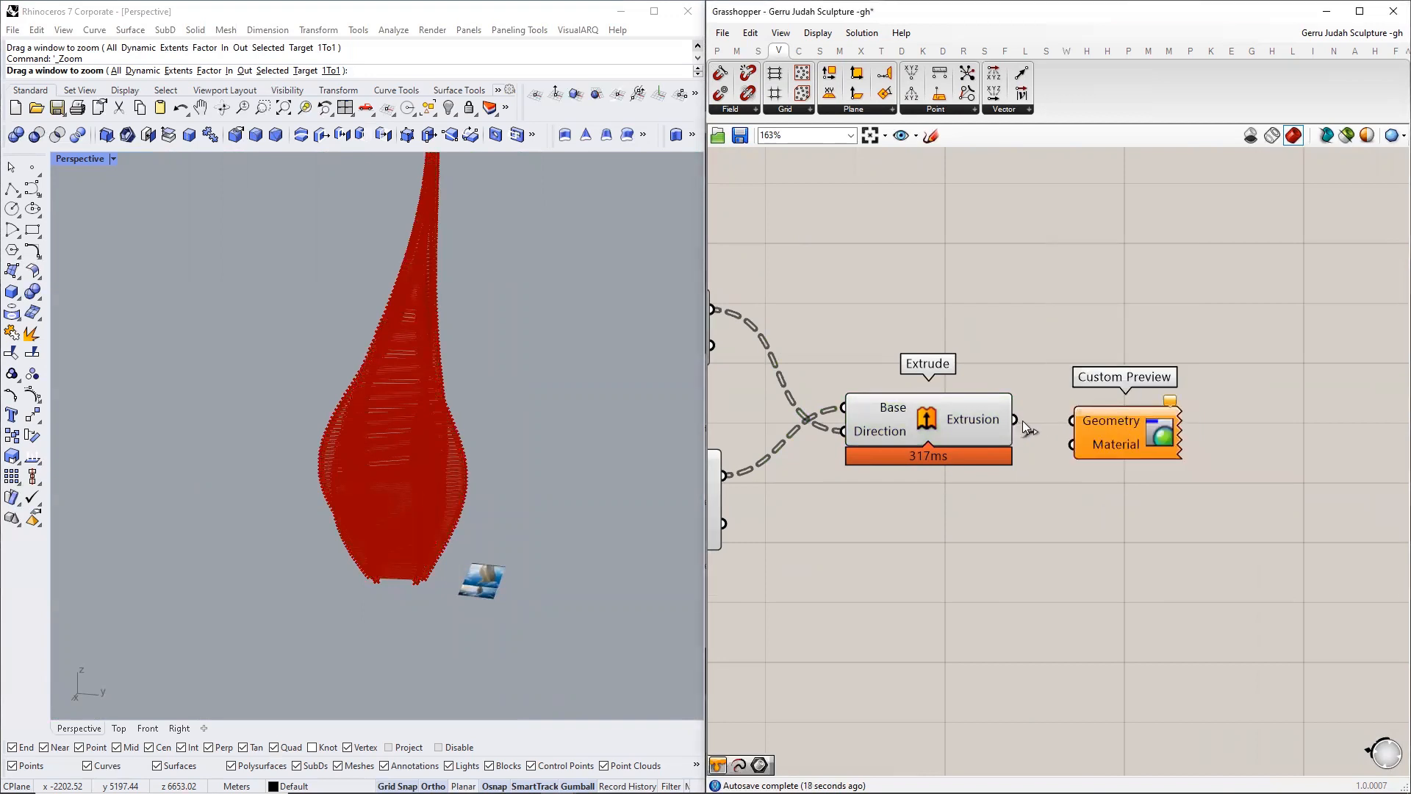
drag(1016, 419, 1239, 431)
click(1038, 520)
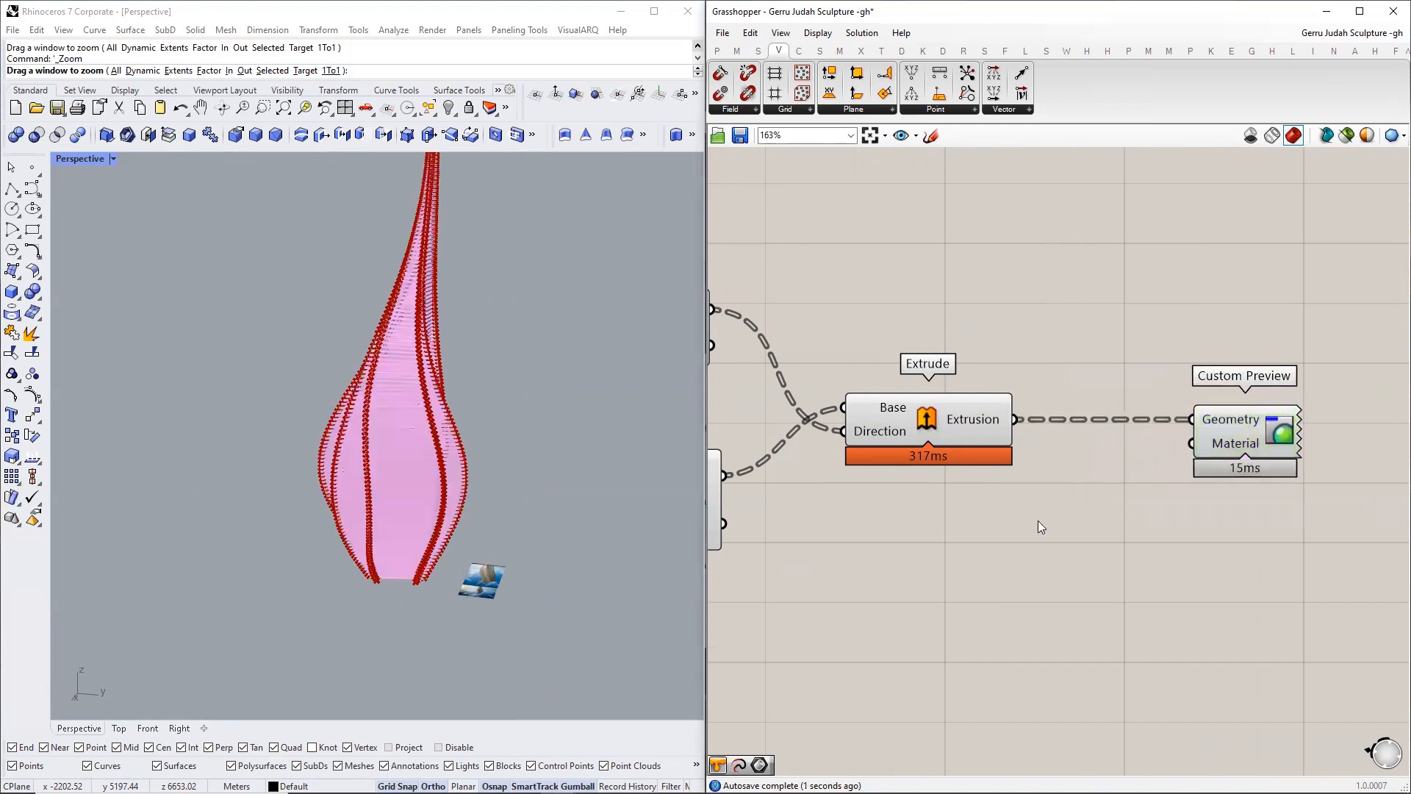
- Add a white Colour Swatch below Extrude and connect it to Custom Preview's Material input
double_click(1038, 521)
text(sea)
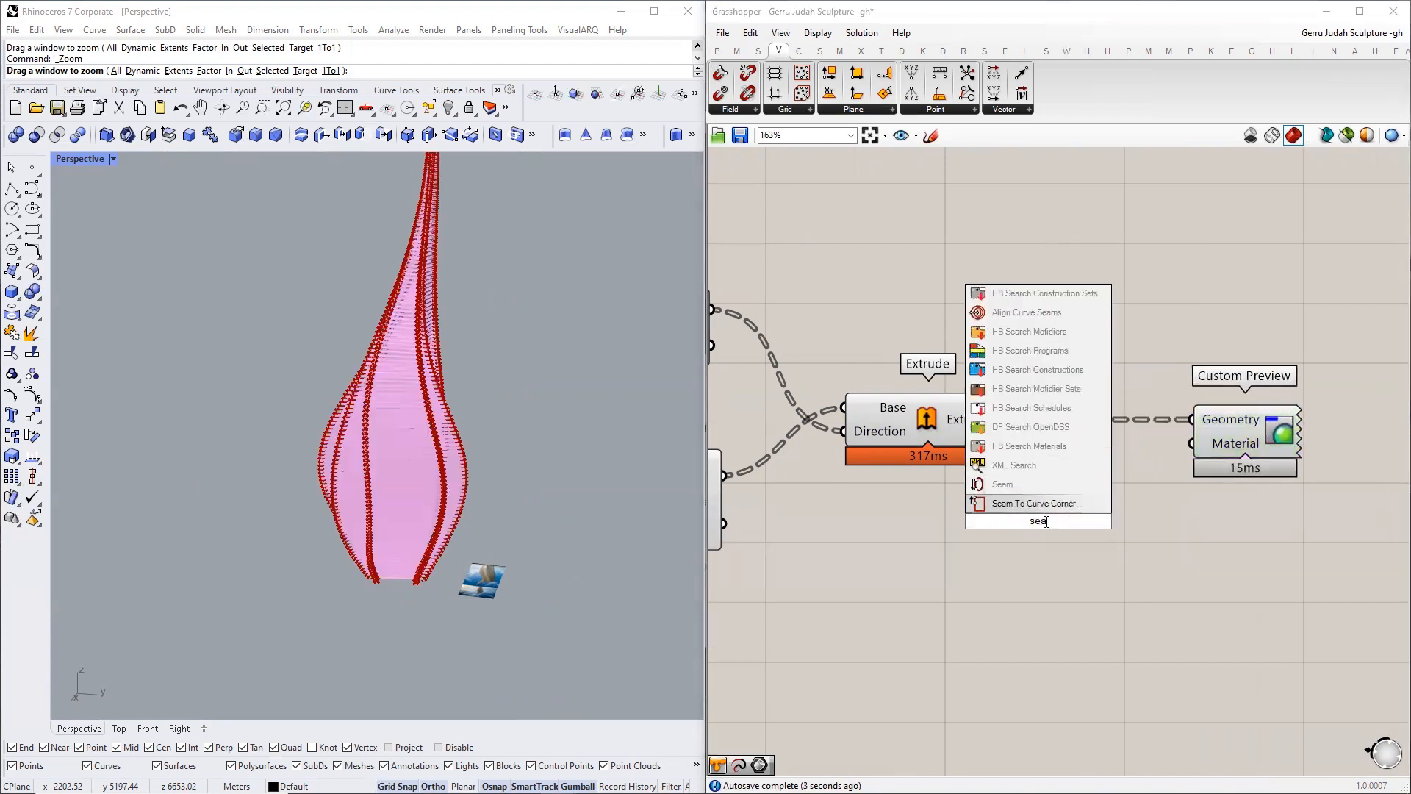
key(BackSpace)
key(BackSpace)
text(wa)
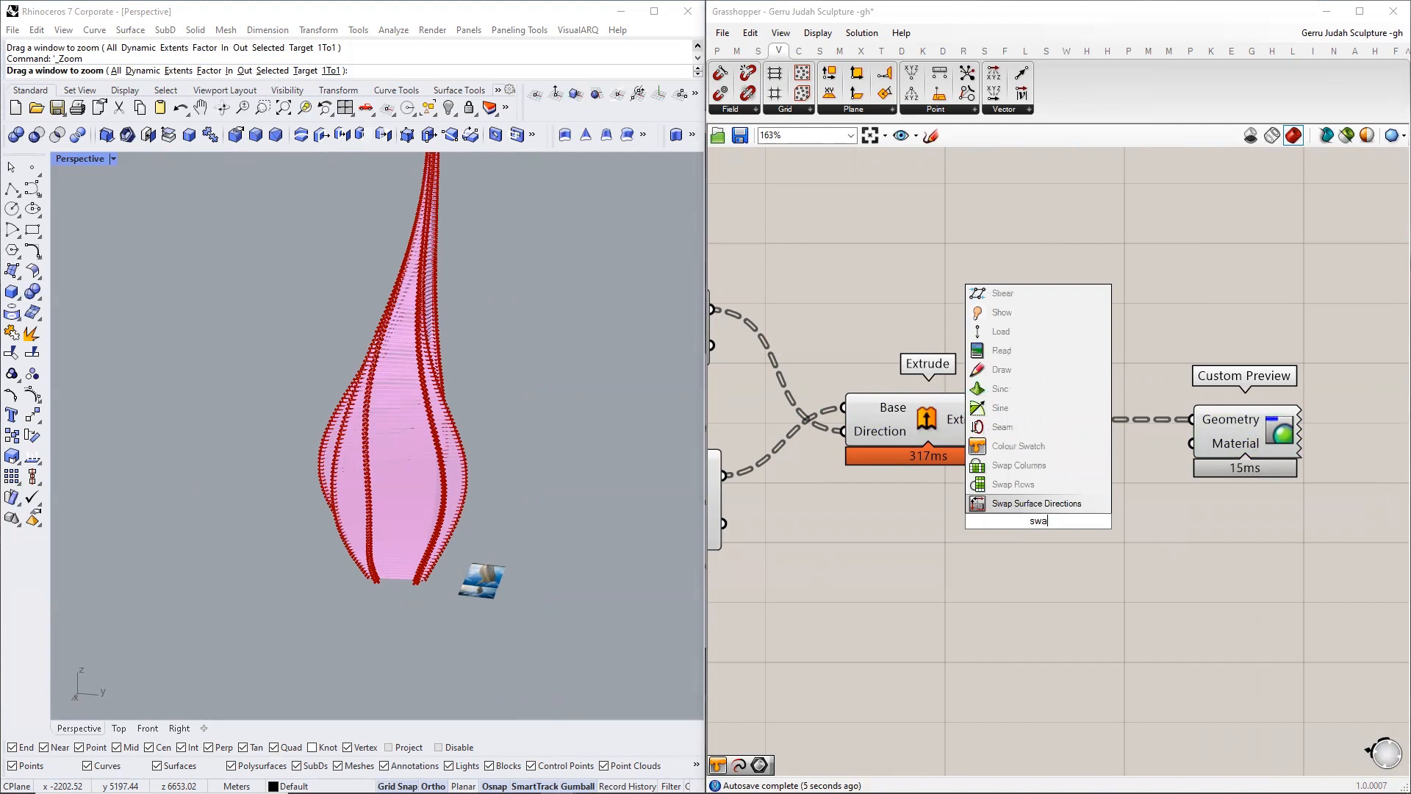
click(1019, 446)
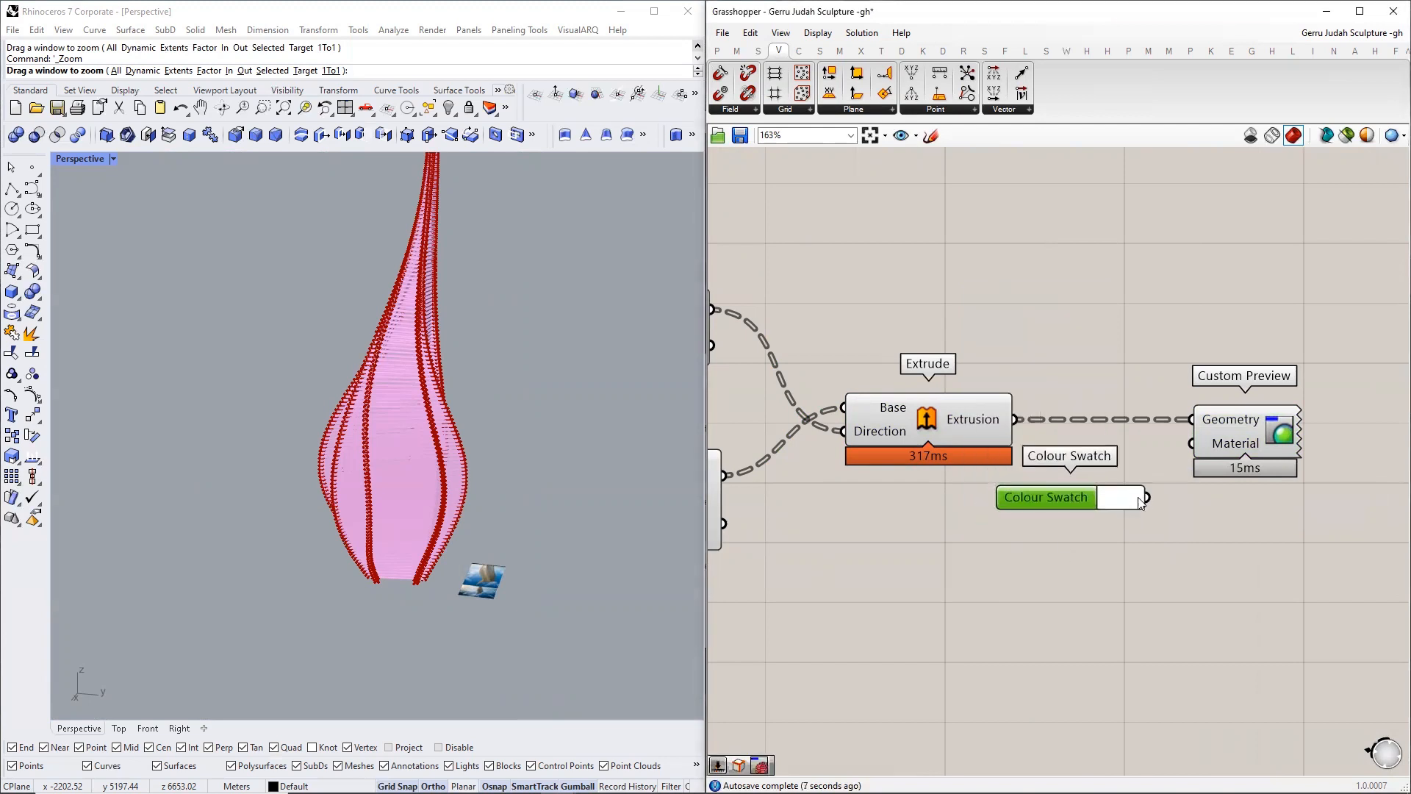
drag(1185, 461, 1188, 457)
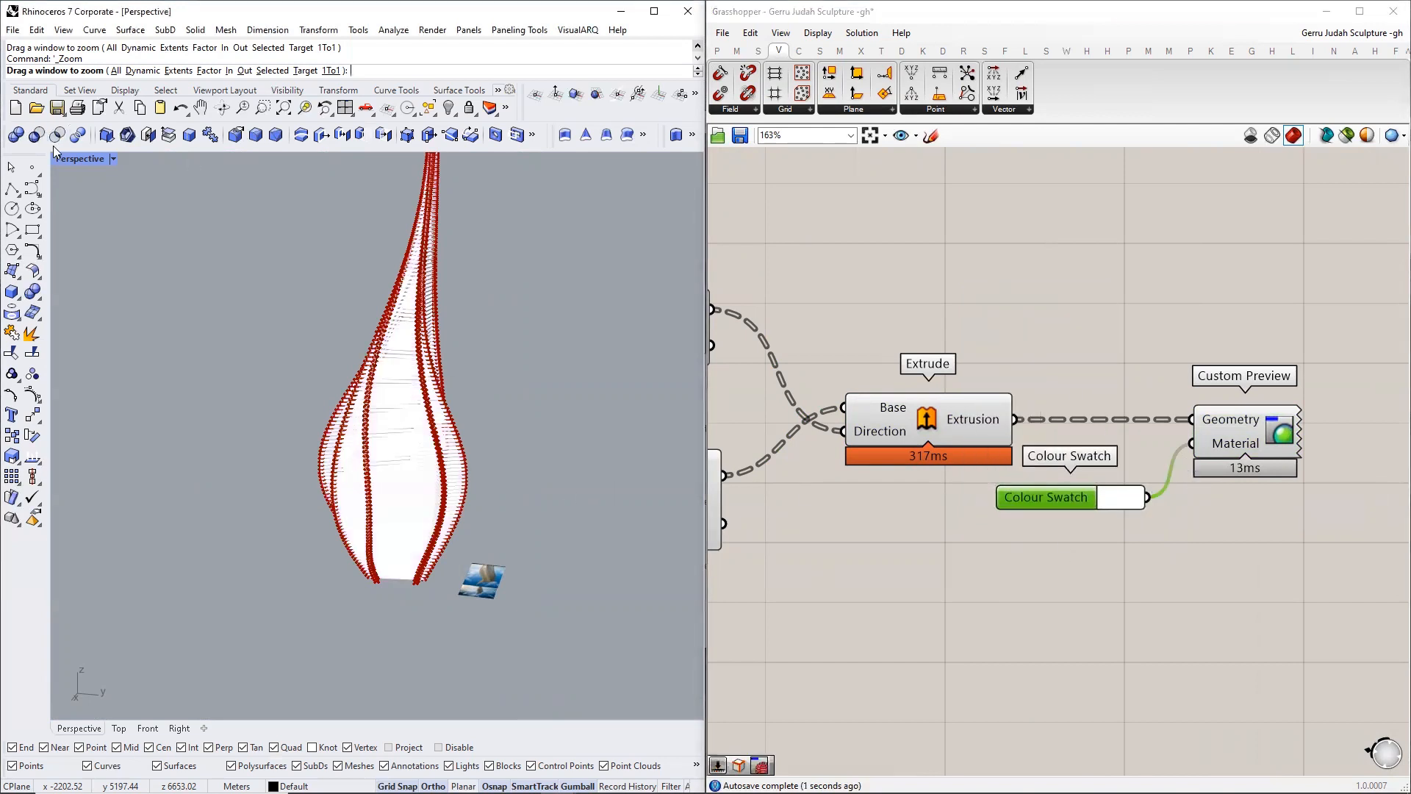
- Switch the Perspective viewport to Rendered display and turn off the preview of the profile, vector and Extrude components
click(113, 160)
click(109, 247)
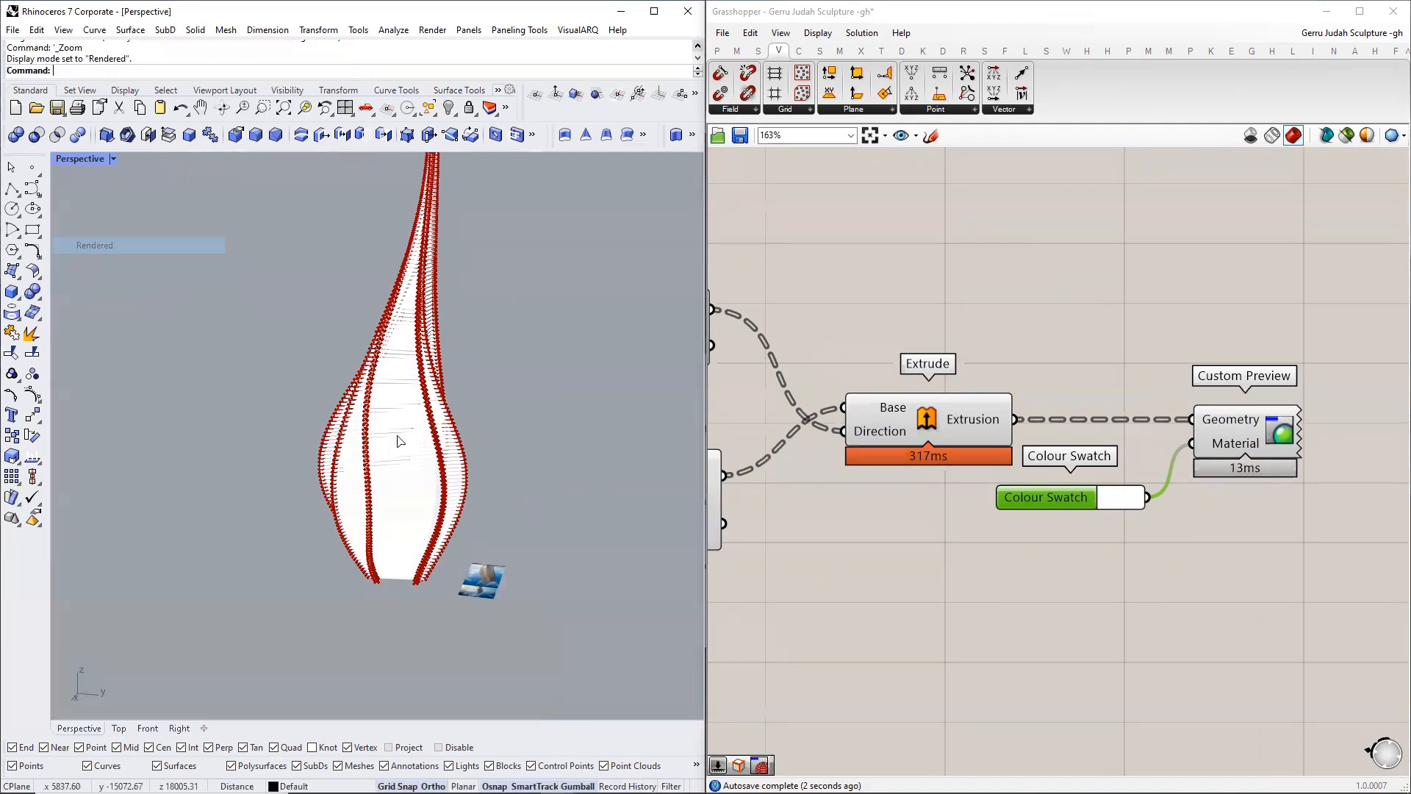
scroll(1134, 452, down, 5)
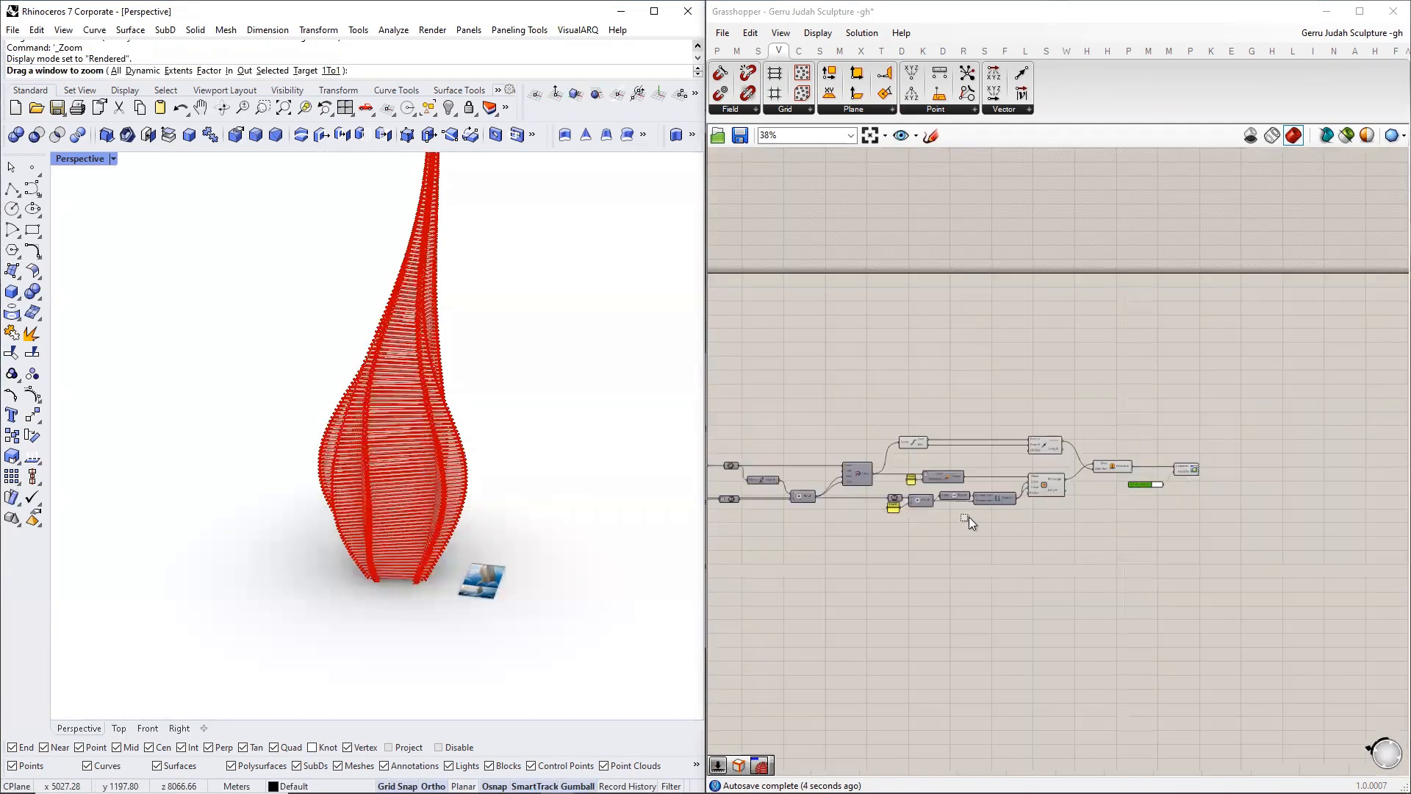
drag(969, 518, 929, 523)
middle_click(1044, 466)
click(1089, 416)
mouse_move(334, 514)
right_down()
mouse_move(475, 512)
mouse_move(565, 454)
mouse_move(690, 422)
mouse_move(211, 419)
mouse_move(250, 603)
mouse_move(283, 664)
mouse_move(380, 586)
mouse_move(436, 578)
right_up()
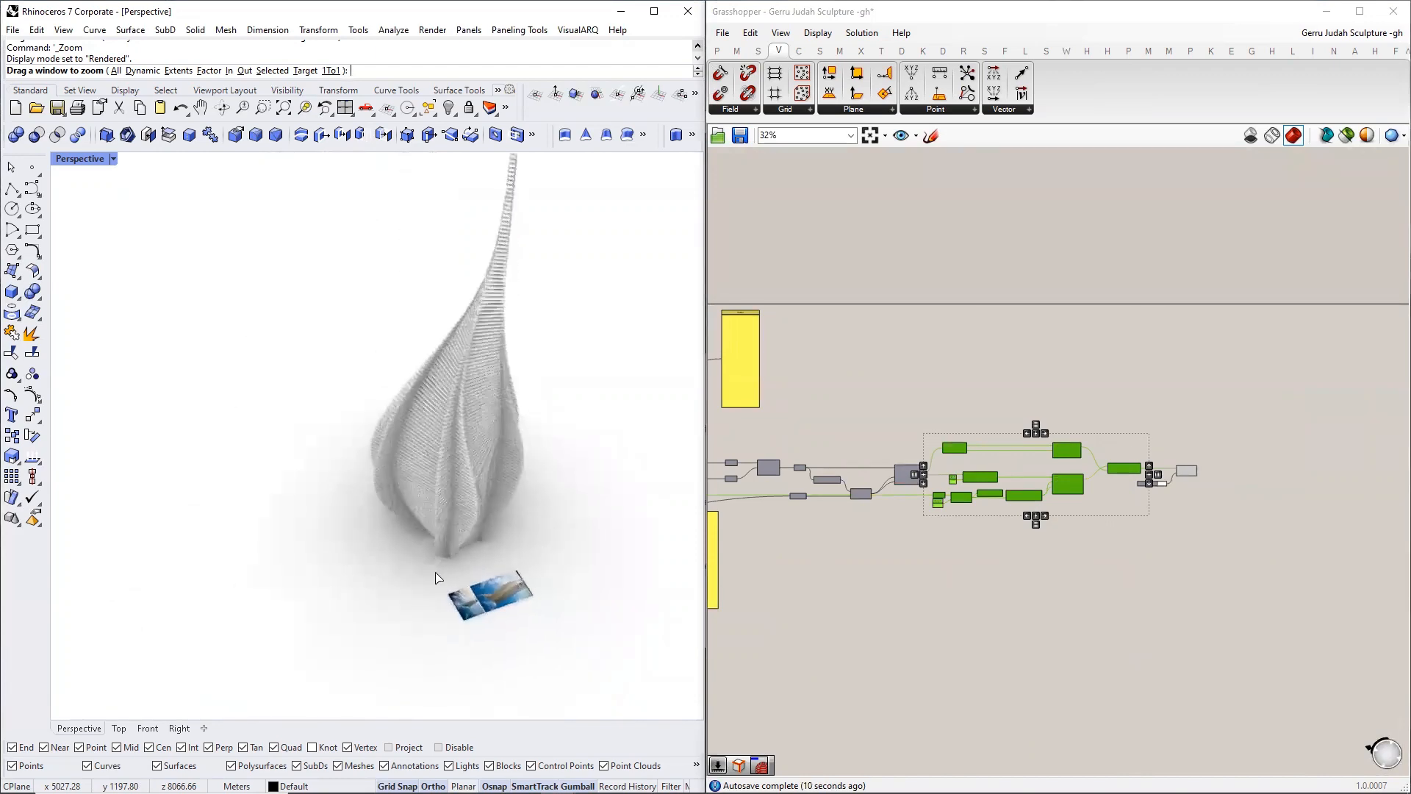
- Raise the maximum and value of the number slider feeding Unit X to 4000
right_drag(941, 556, 1307, 508)
right_drag(949, 414, 1396, 444)
scroll(1192, 469, up, 6)
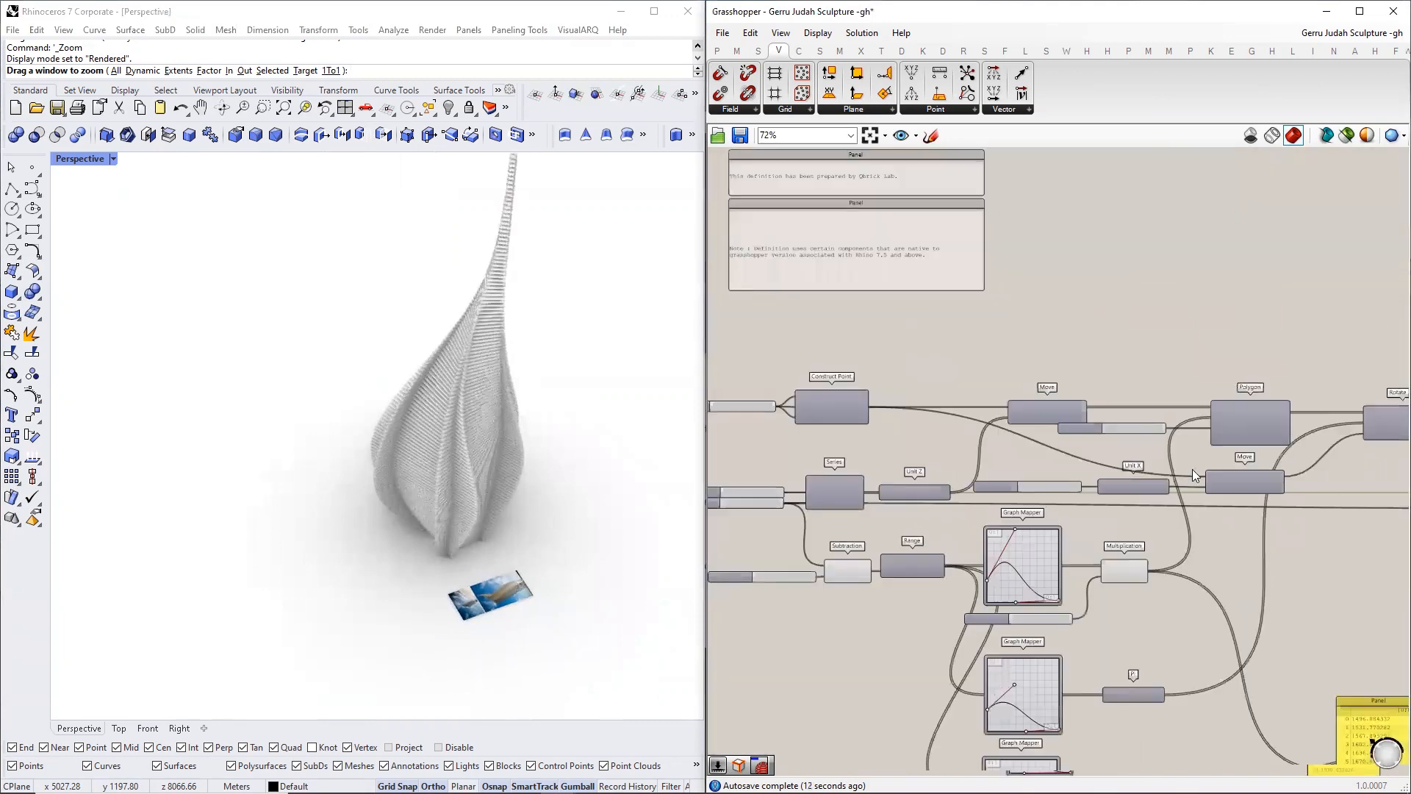
scroll(1051, 483, up, 3)
right_click(1026, 494)
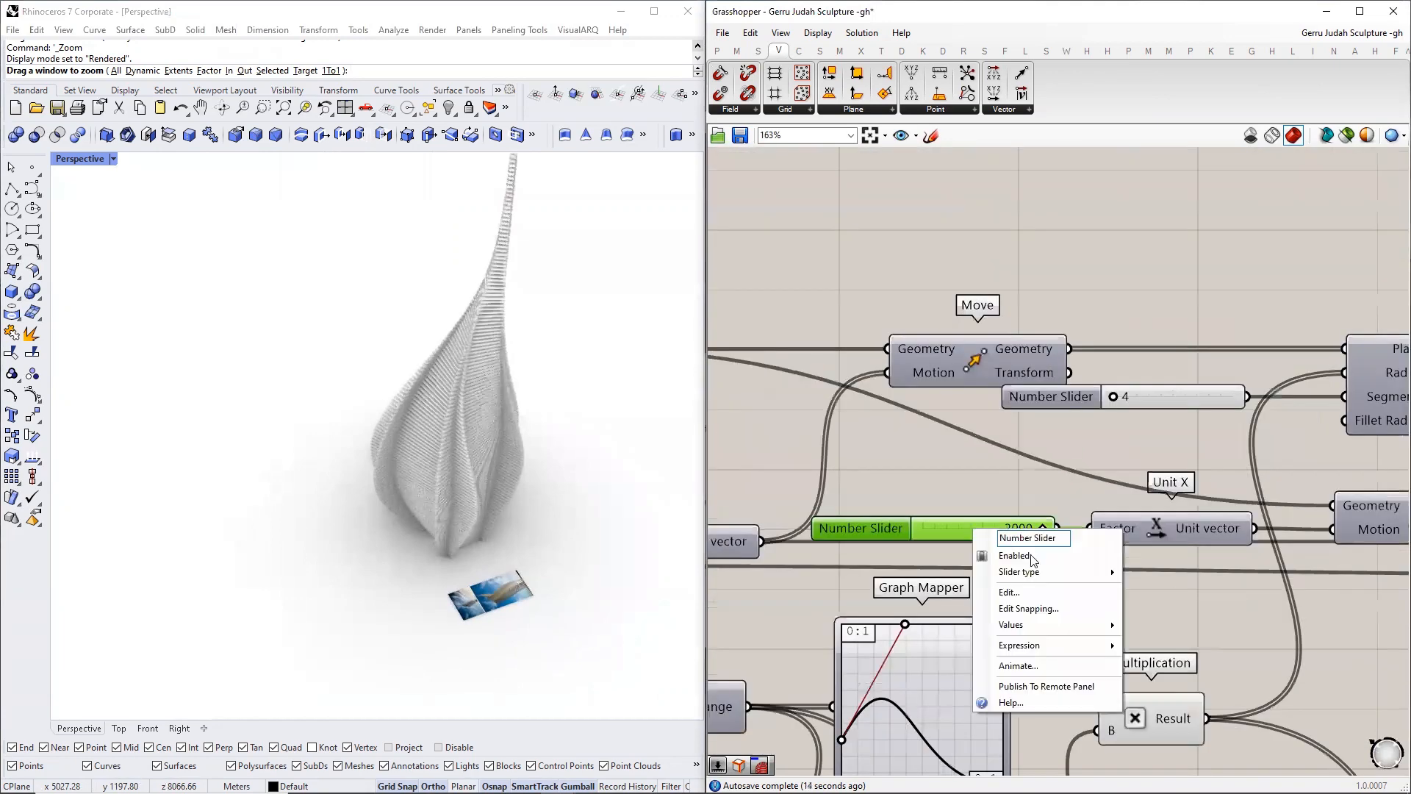
click(1029, 593)
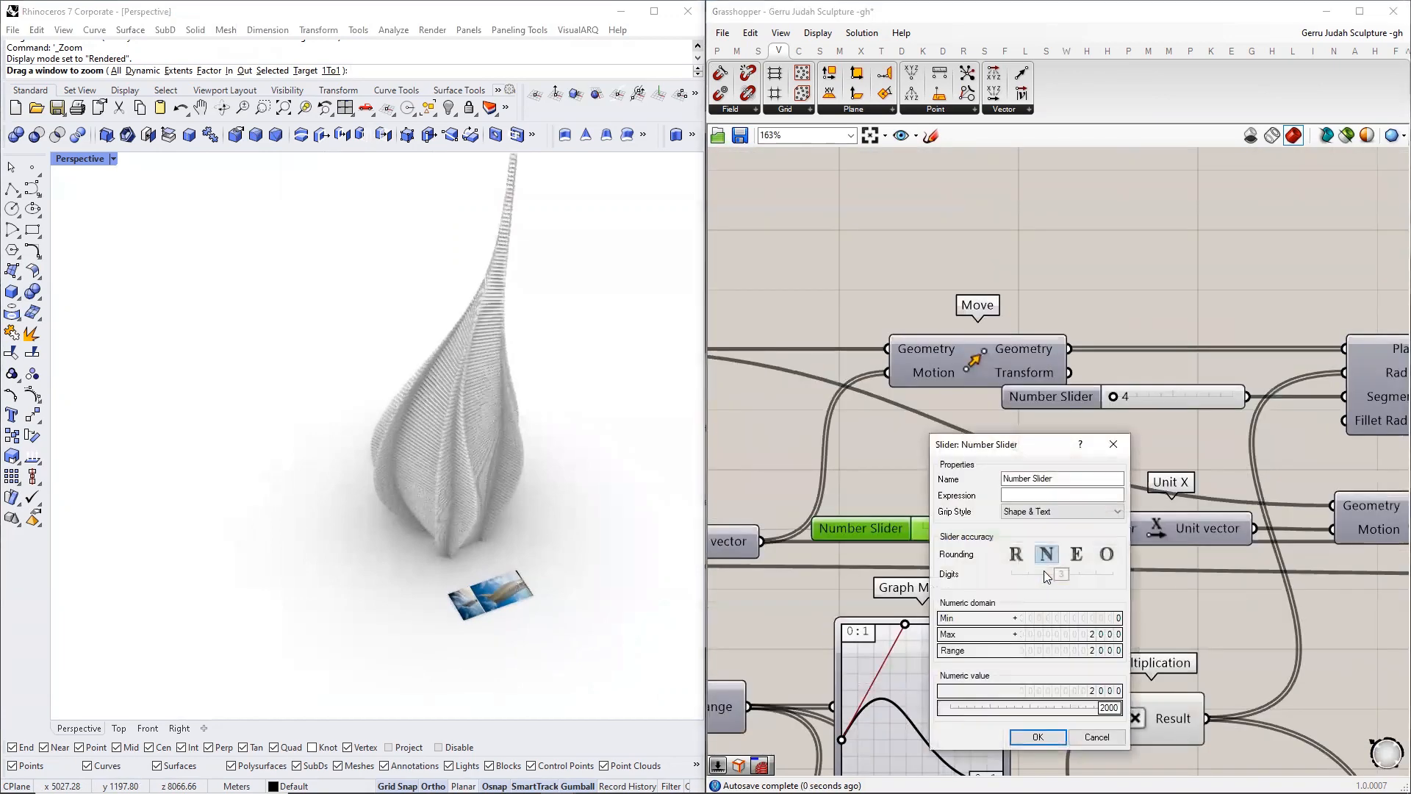
double_click(1097, 634)
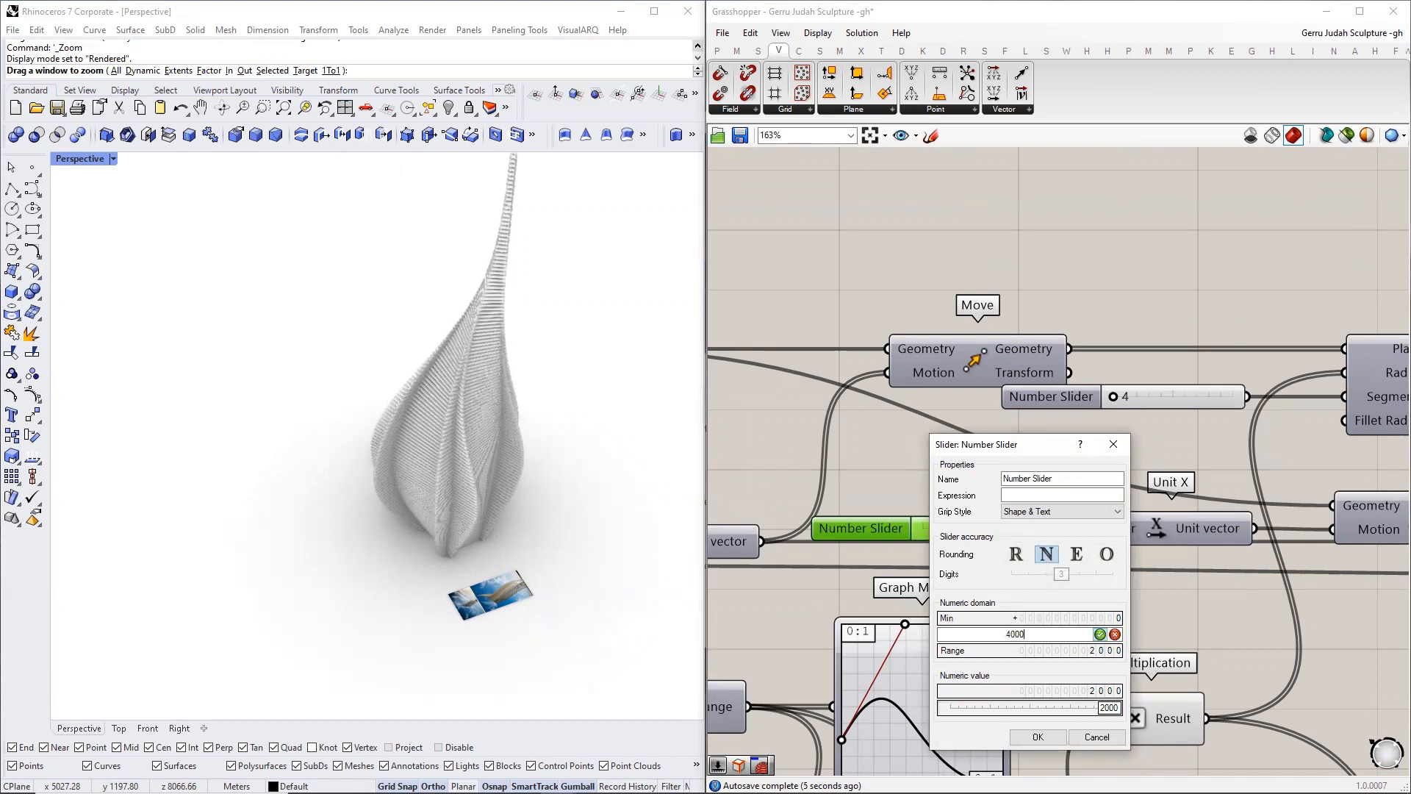
click(1101, 635)
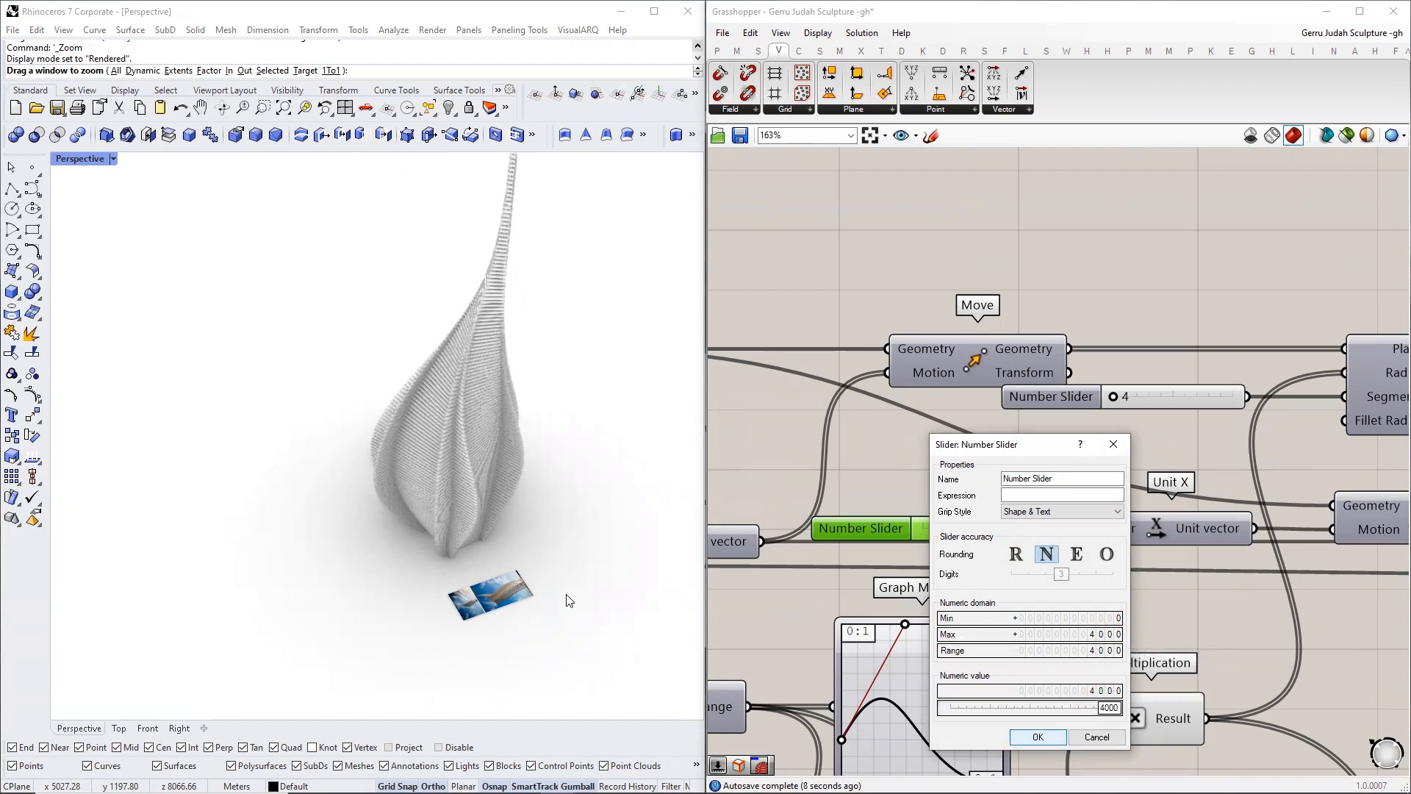
key(Return)
- Add a Multiplication component after Pi, with Pi's Output connected to its A input
mouse_move(430, 499)
right_down()
mouse_move(620, 434)
mouse_move(616, 409)
mouse_move(646, 434)
right_up()
scroll(1036, 493, down, 2)
scroll(1232, 610, down, 4)
right_drag(1296, 538, 1145, 461)
right_drag(1023, 671, 969, 531)
scroll(969, 531, up, 5)
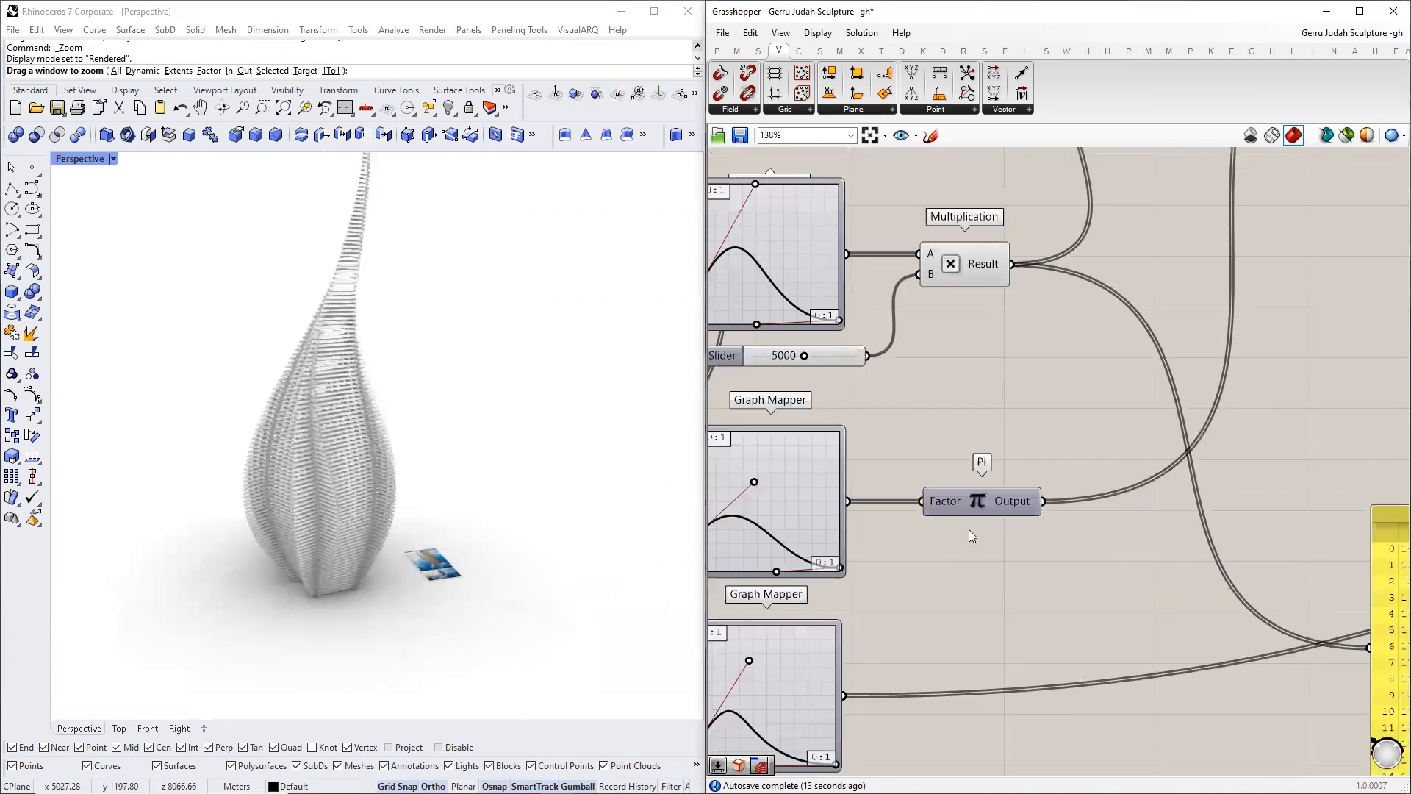
drag(961, 504, 944, 504)
double_click(1142, 550)
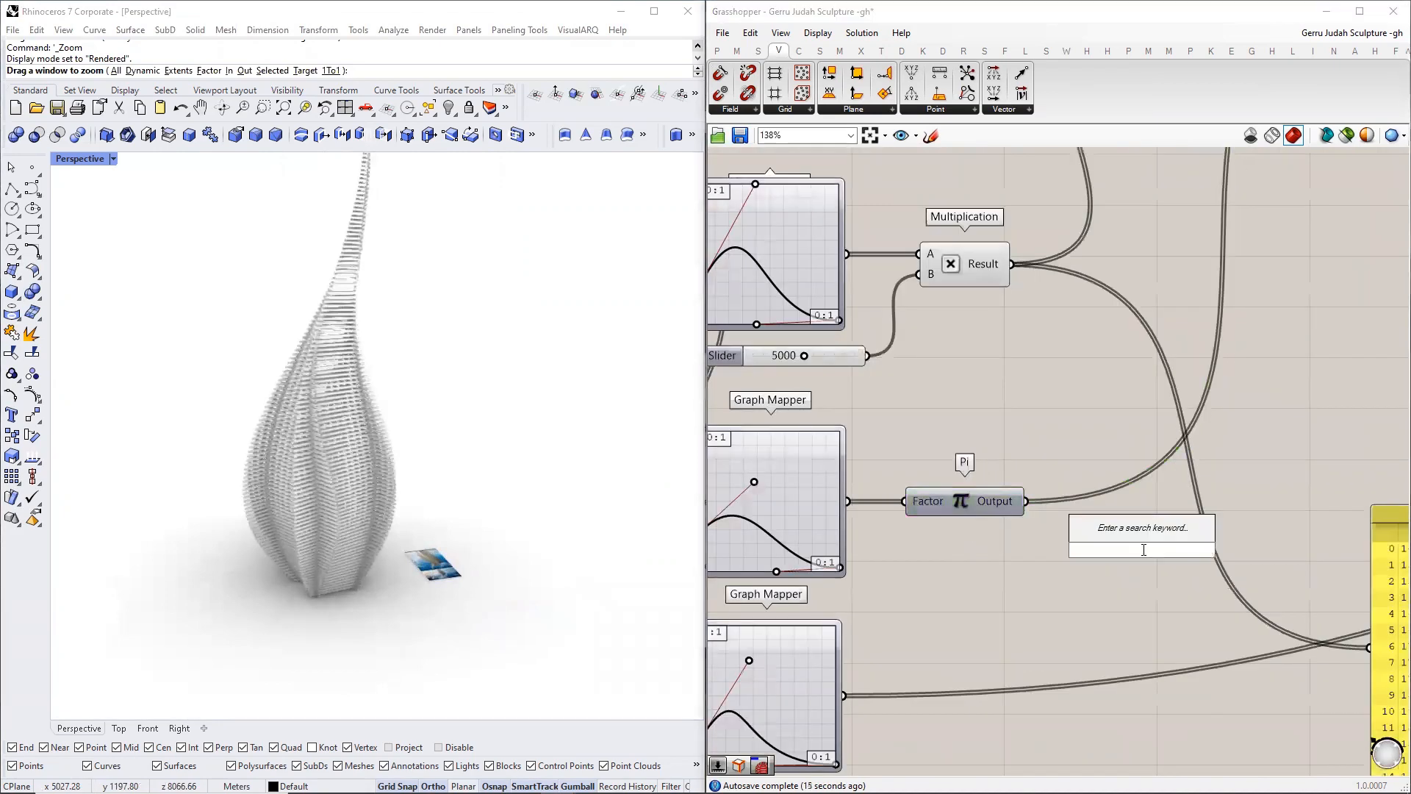
text(*)
key(Return)
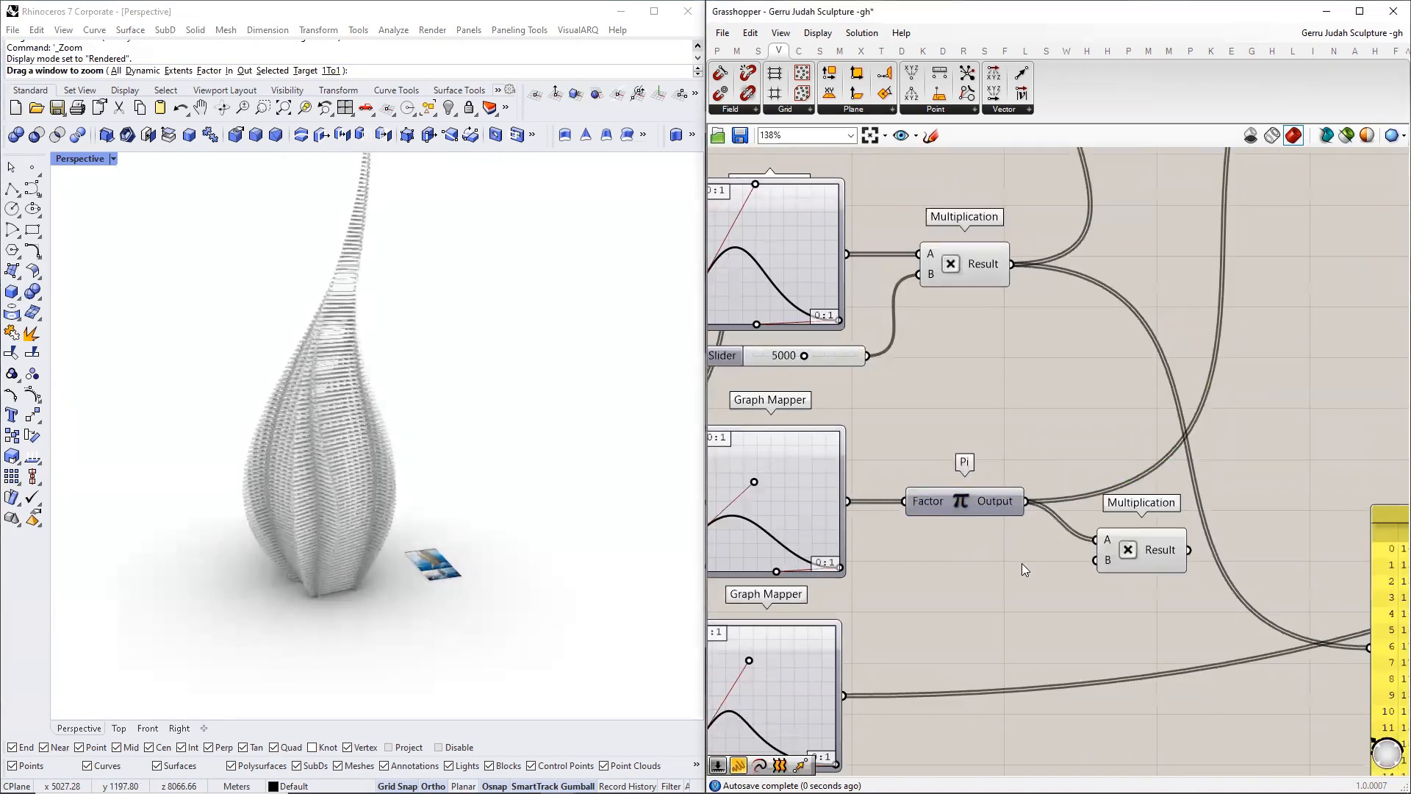
- Feed a number slider of 2 into the new Multiplication's B input and connect its Result to Rotate's Angle
double_click(1022, 563)
key(Return)
mouse_move(1078, 565)
mouse_down()
mouse_move(993, 564)
mouse_move(1096, 559)
mouse_up()
right_drag(1103, 556, 947, 564)
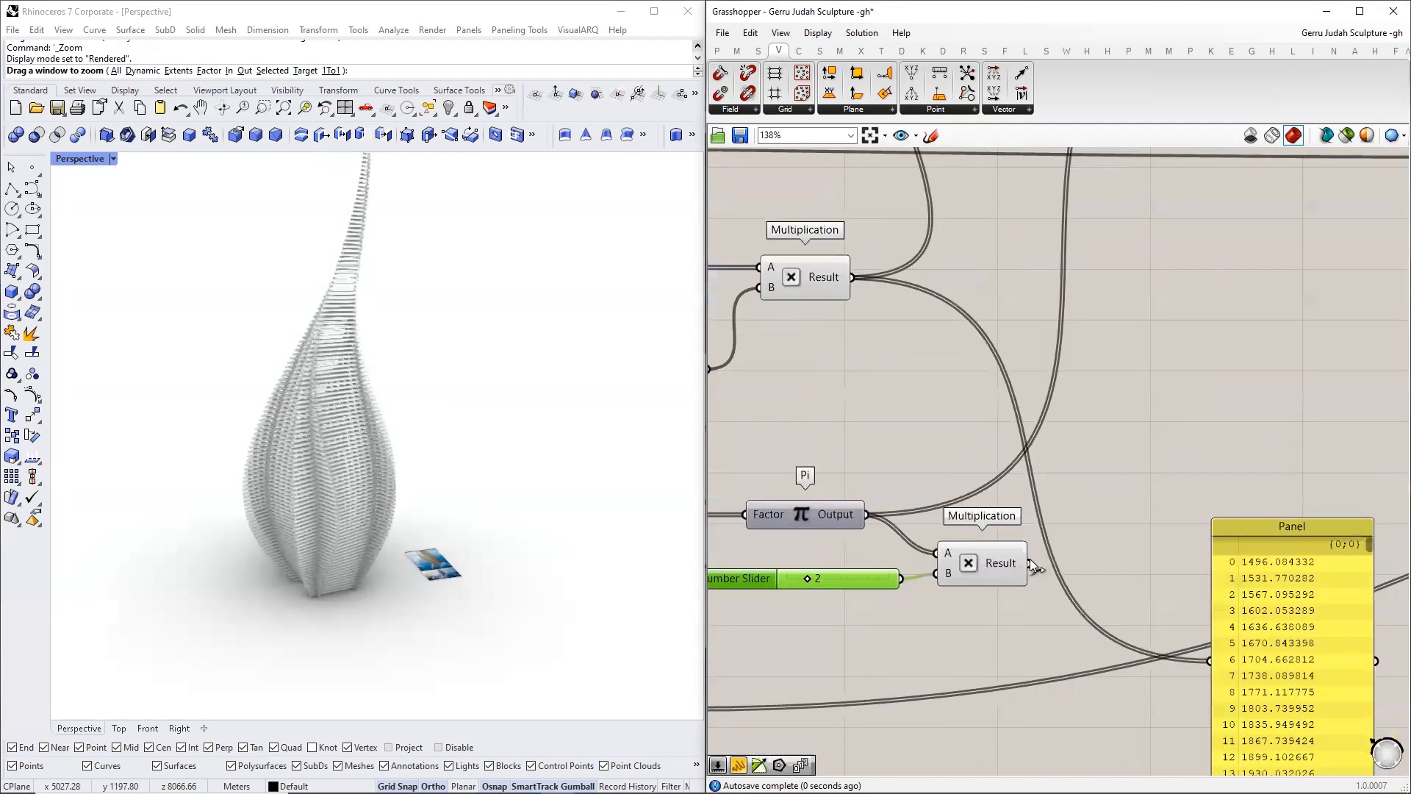
scroll(1030, 560, down, 3)
drag(1030, 560, 1157, 260)
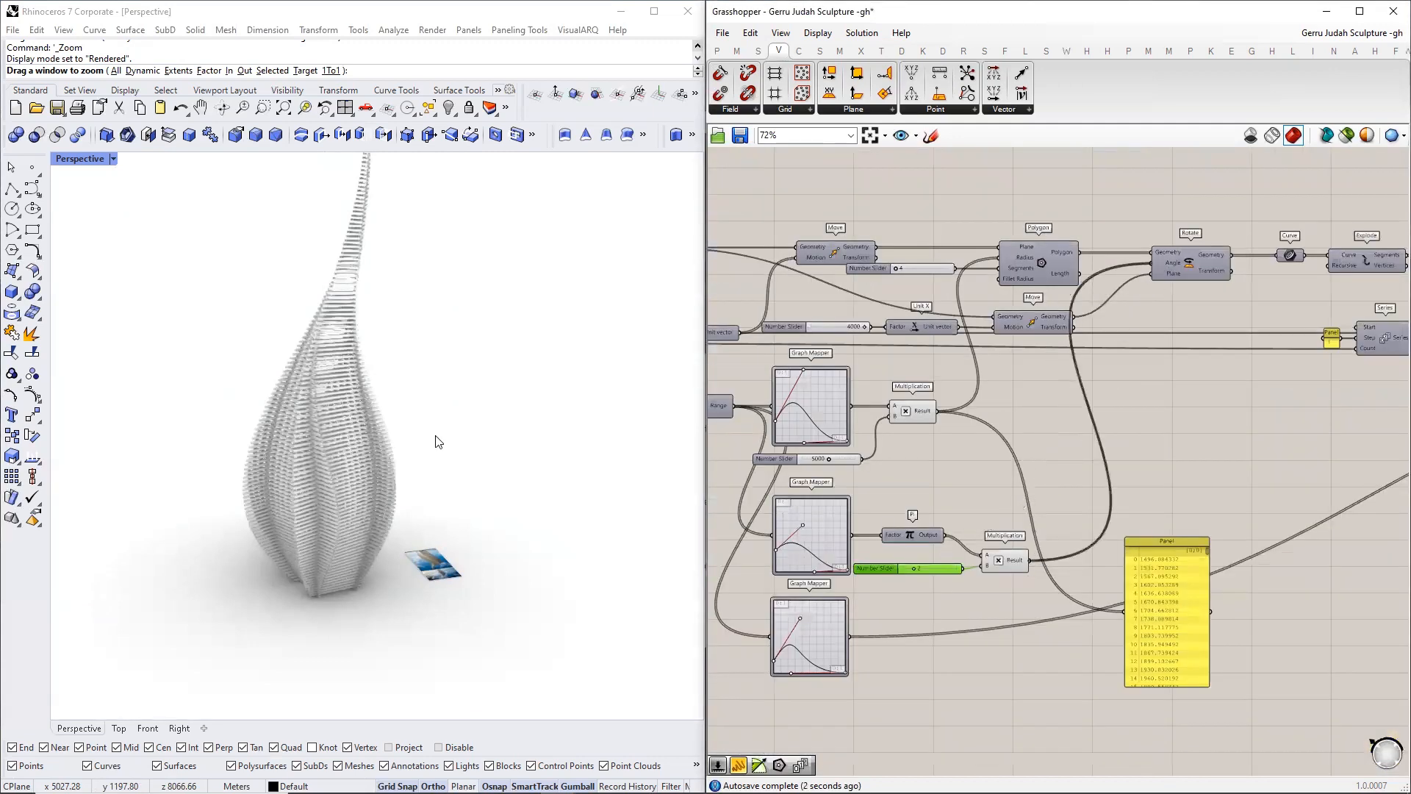
- Examine the more strongly twisted sculpture in Rhino from several angles and distances
mouse_move(404, 479)
right_down()
mouse_move(503, 481)
mouse_move(599, 438)
mouse_move(111, 453)
mouse_move(407, 493)
mouse_move(555, 481)
mouse_move(408, 483)
right_up()
scroll(406, 488, down, 7)
scroll(407, 485, up, 8)
mouse_move(382, 562)
right_down()
mouse_move(432, 577)
mouse_move(438, 549)
mouse_move(429, 570)
mouse_move(441, 566)
right_up()
scroll(438, 549, down, 8)
scroll(871, 526, up, 5)
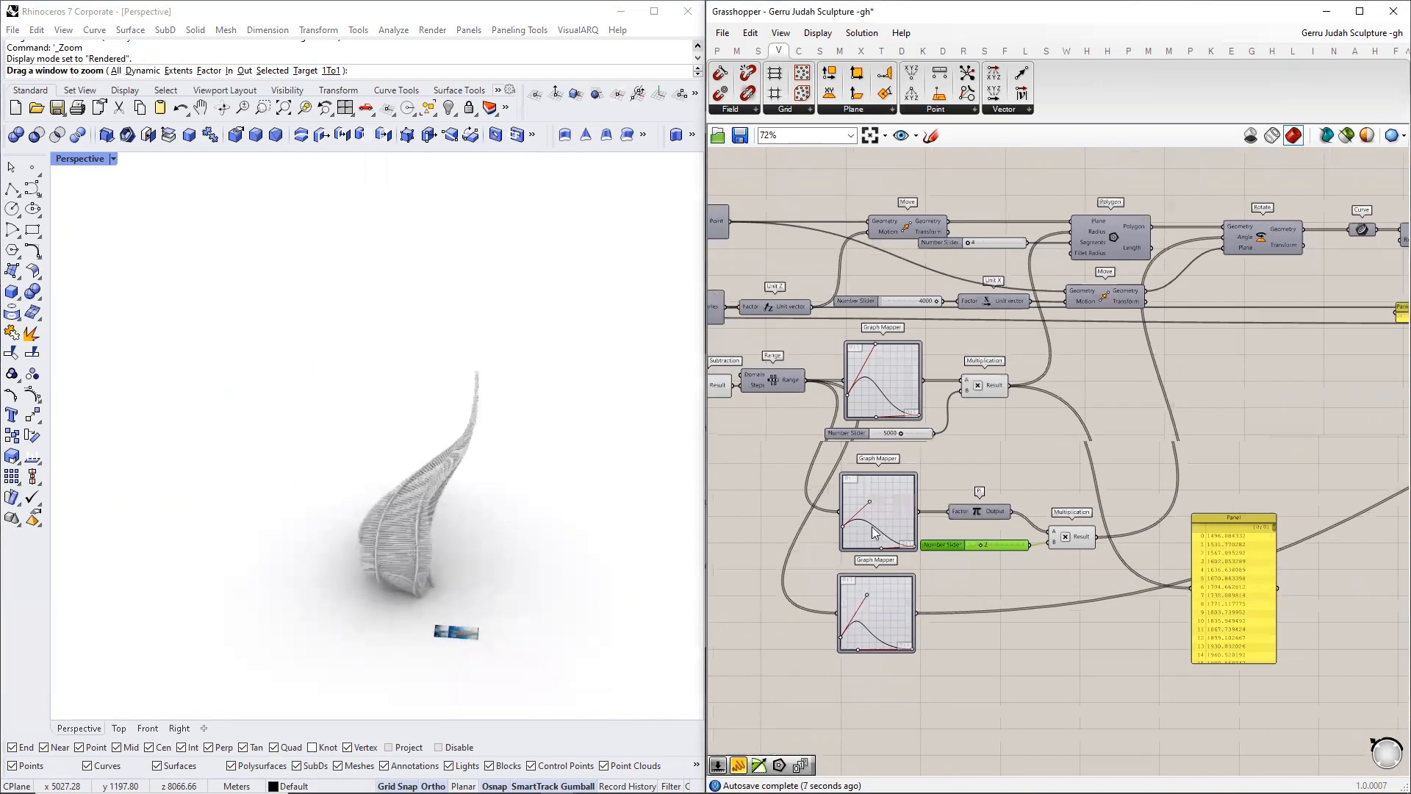
right_drag(918, 661, 866, 593)
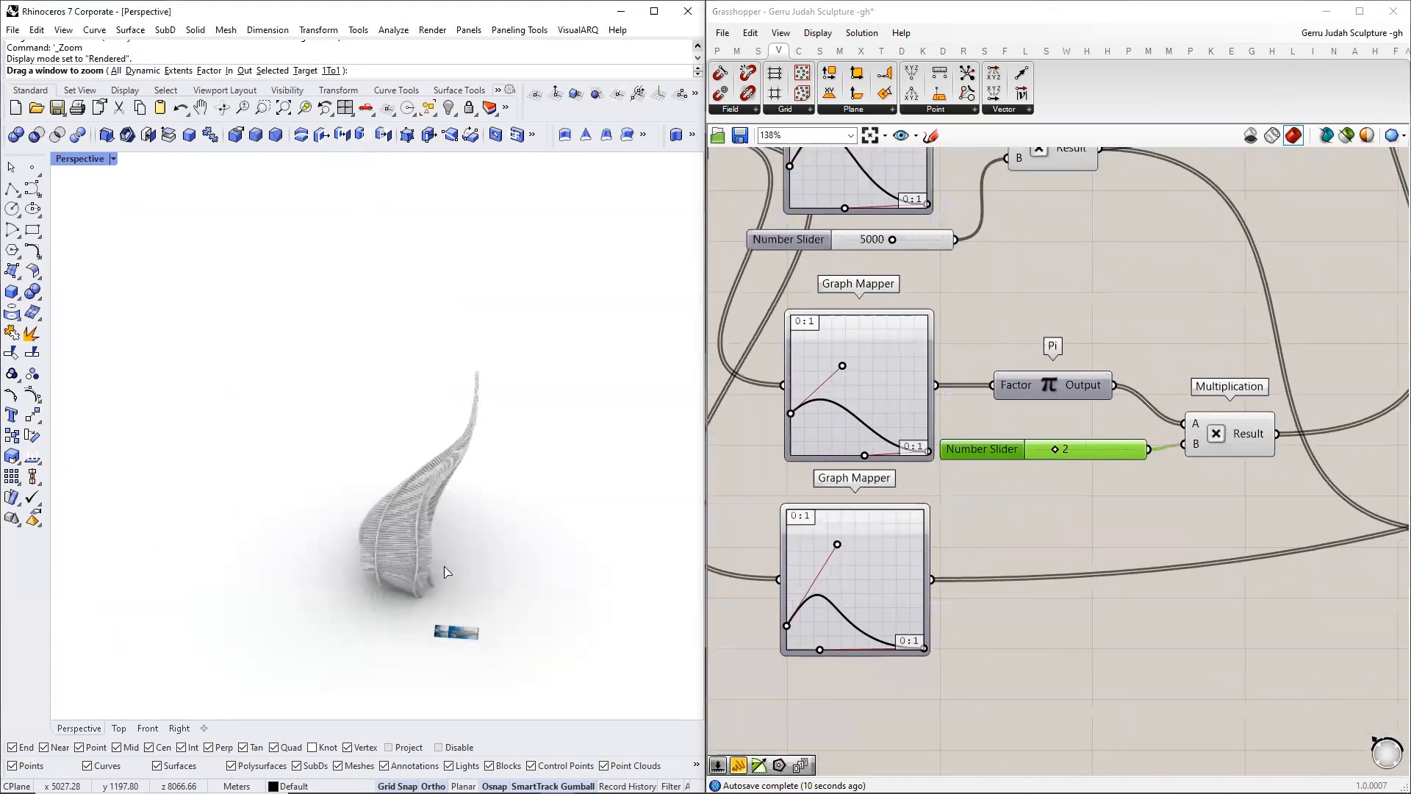
right_drag(445, 566, 414, 571)
- Raise the start handle of the Bezier curve in the Graph Mapper feeding Pi to steepen its initial rise
scroll(813, 376, up, 2)
scroll(813, 378, up, 1)
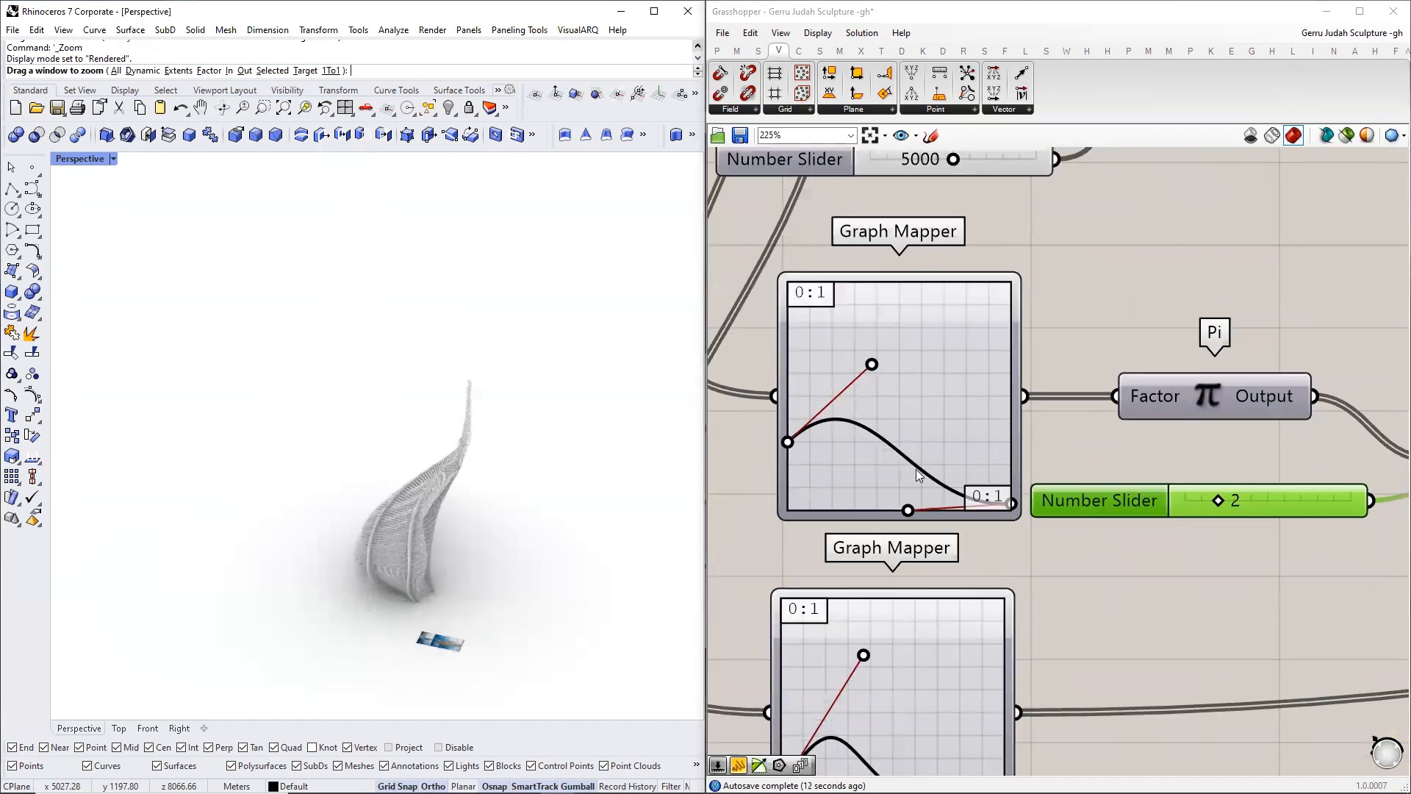
right_drag(856, 447, 866, 512)
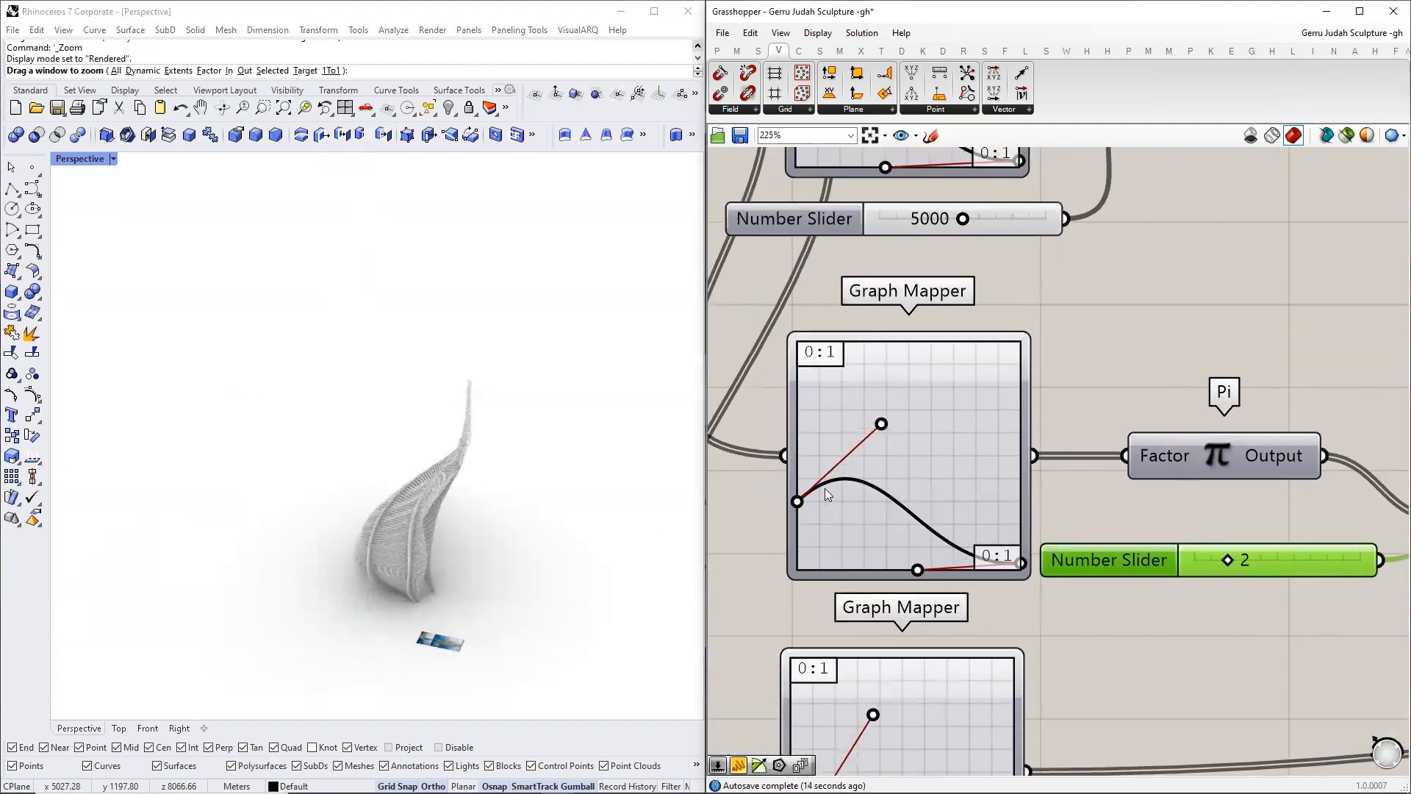
drag(865, 403, 865, 379)
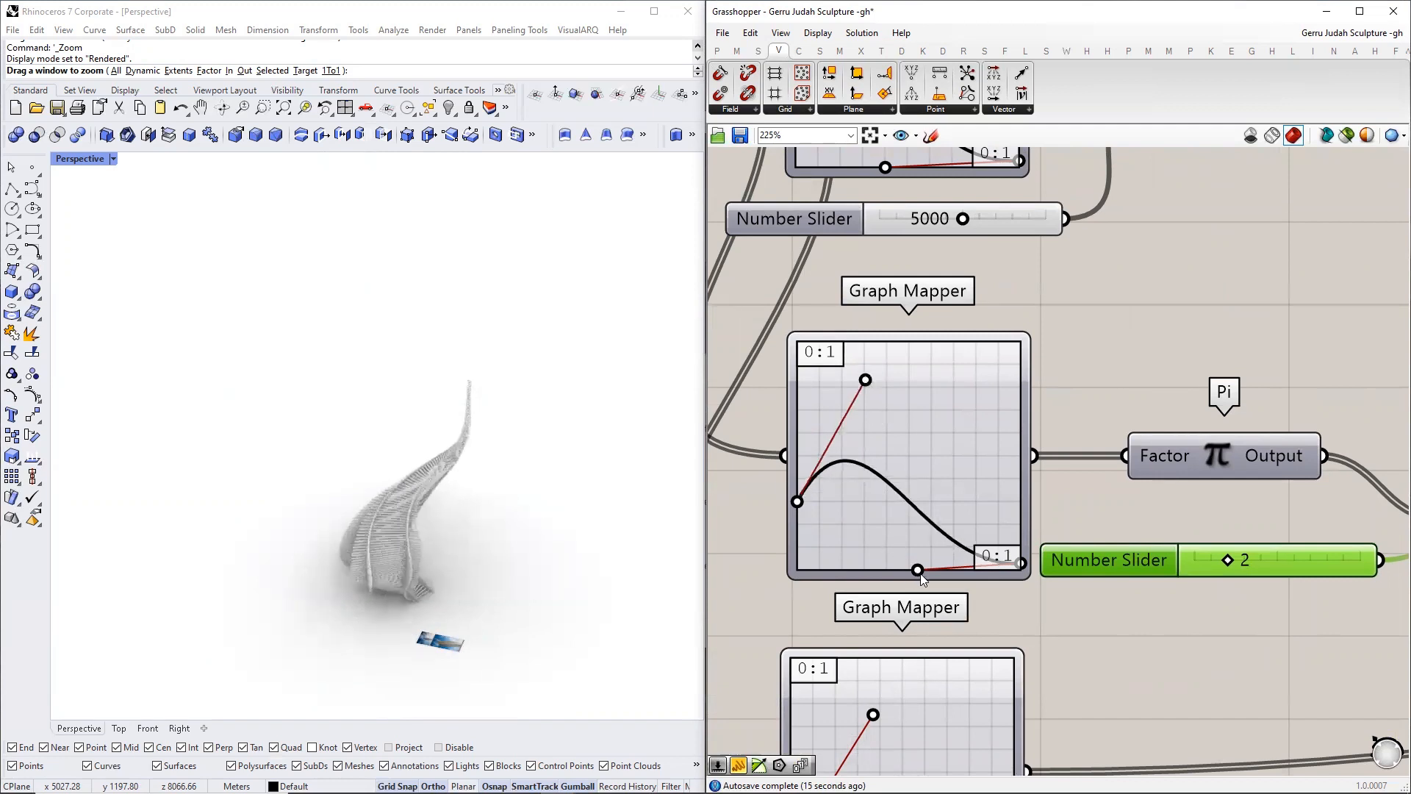
mouse_move(913, 580)
mouse_down()
mouse_move(914, 557)
mouse_move(914, 574)
mouse_up()
- Try the Linear graph type on the Graph Mapper feeding Pi, view the sculpture, and return to the Bezier type
right_click(934, 466)
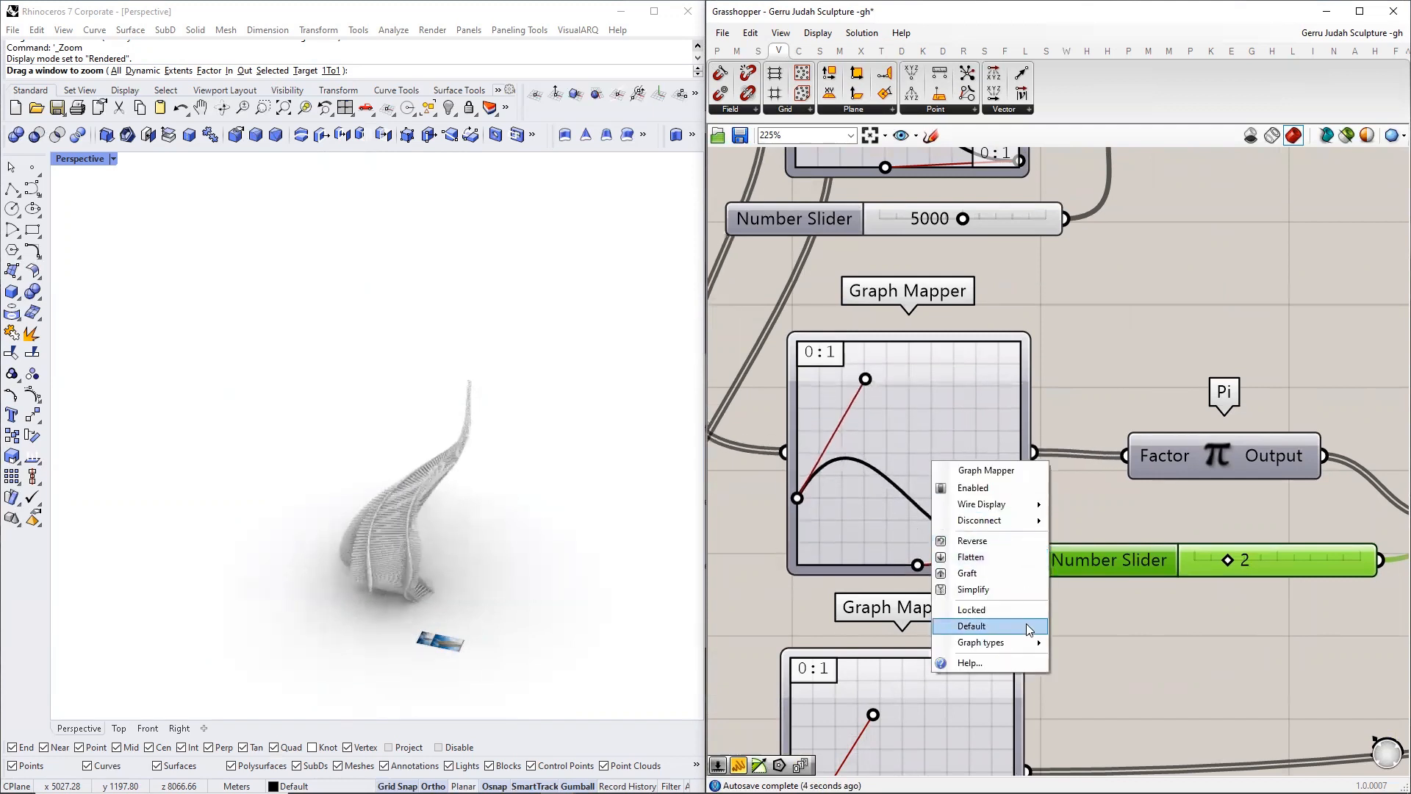
mouse_move(1021, 643)
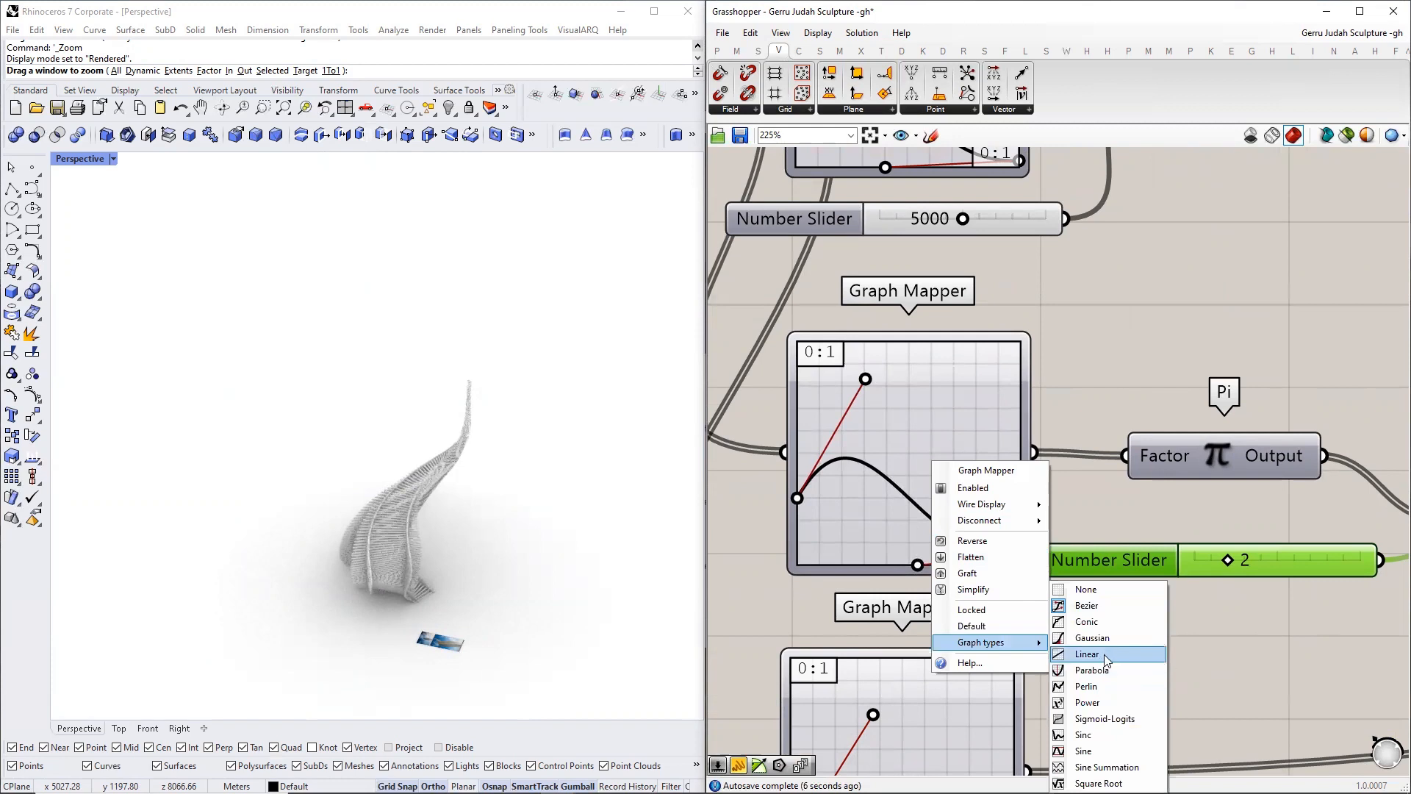
click(1107, 654)
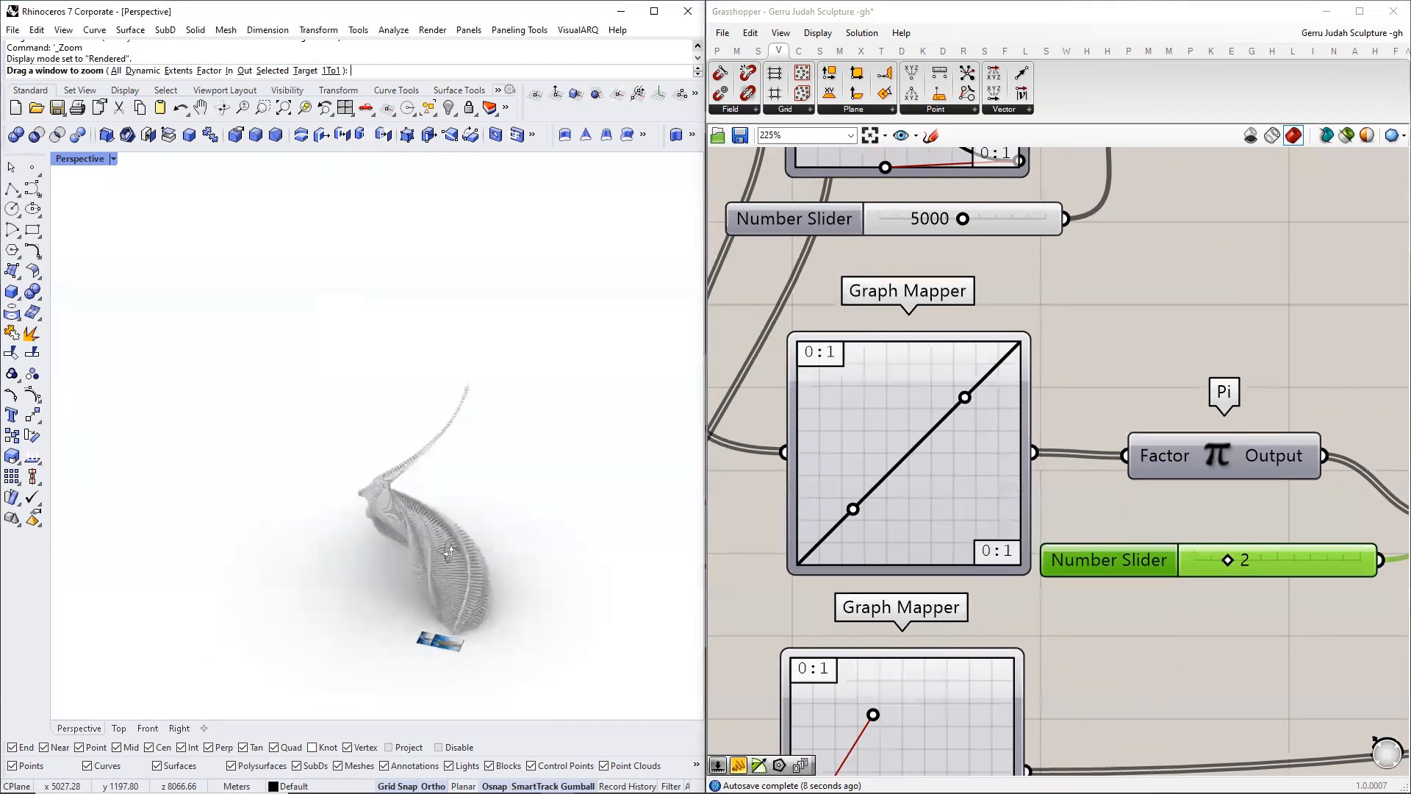
right_drag(451, 553, 567, 515)
right_click(934, 492)
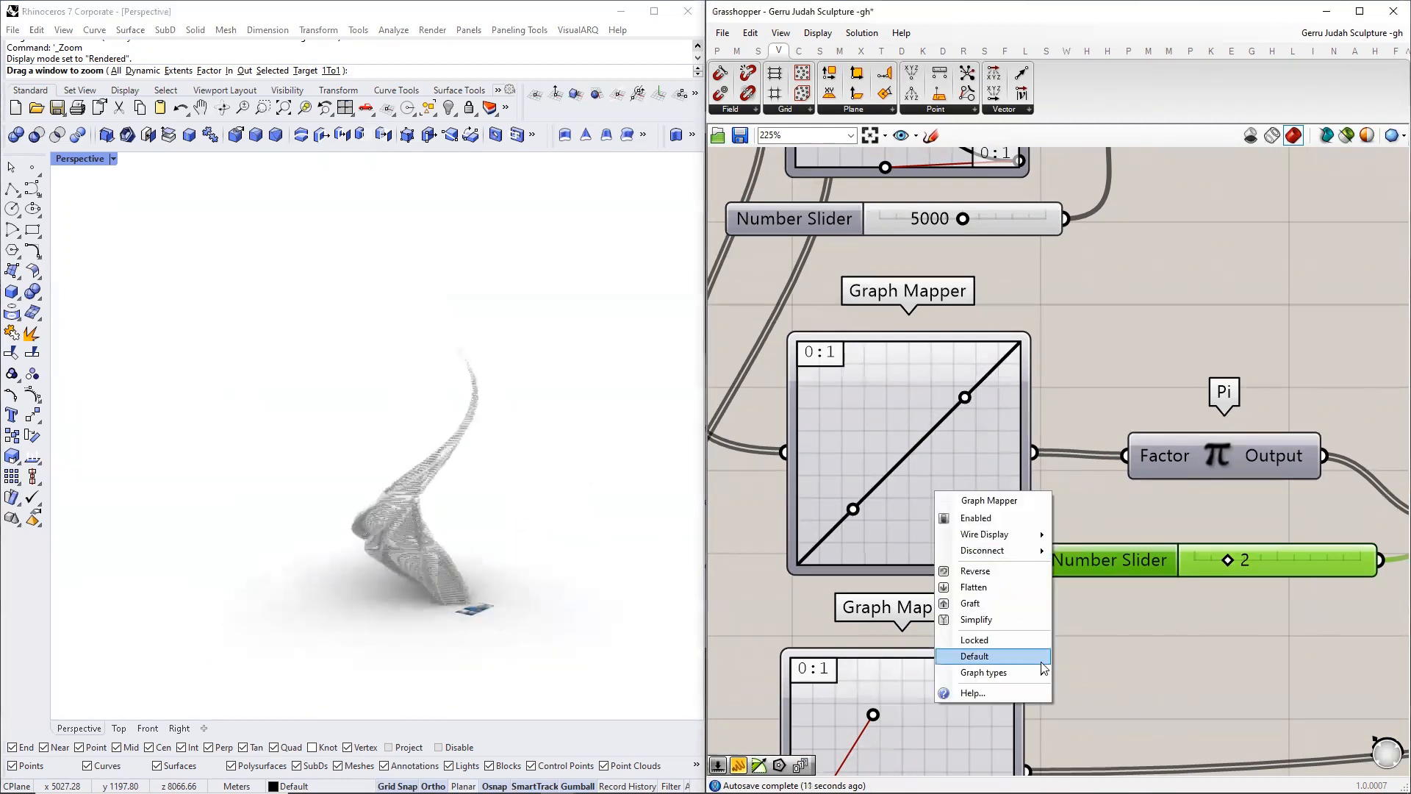
mouse_move(1042, 670)
click(1105, 605)
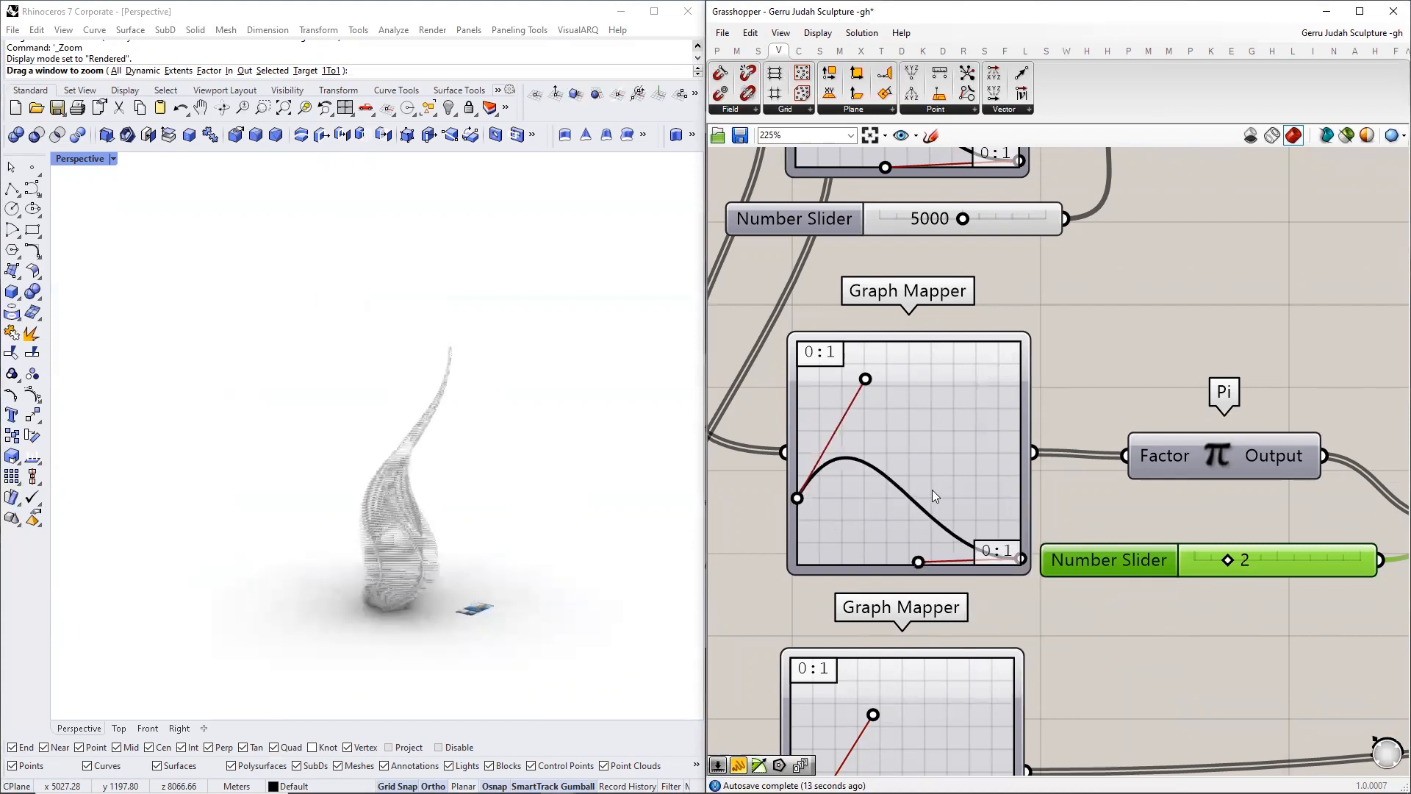
- Raise the end handle of the Bezier curve in Pi's Graph Mapper to about a third of the graph height and inspect the sculpture
drag(918, 562, 932, 489)
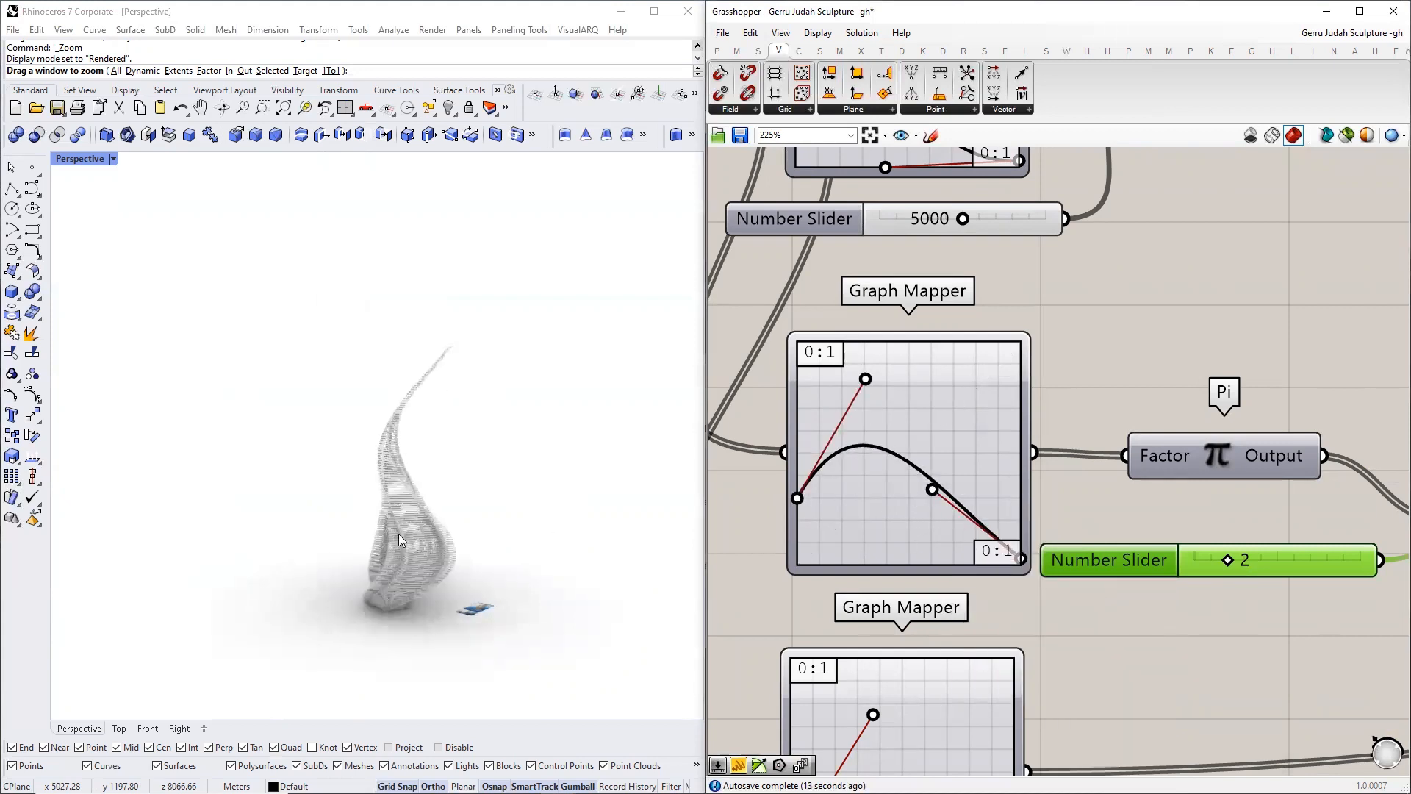
mouse_move(401, 540)
right_down()
mouse_move(542, 513)
mouse_move(652, 517)
mouse_move(691, 552)
right_up()
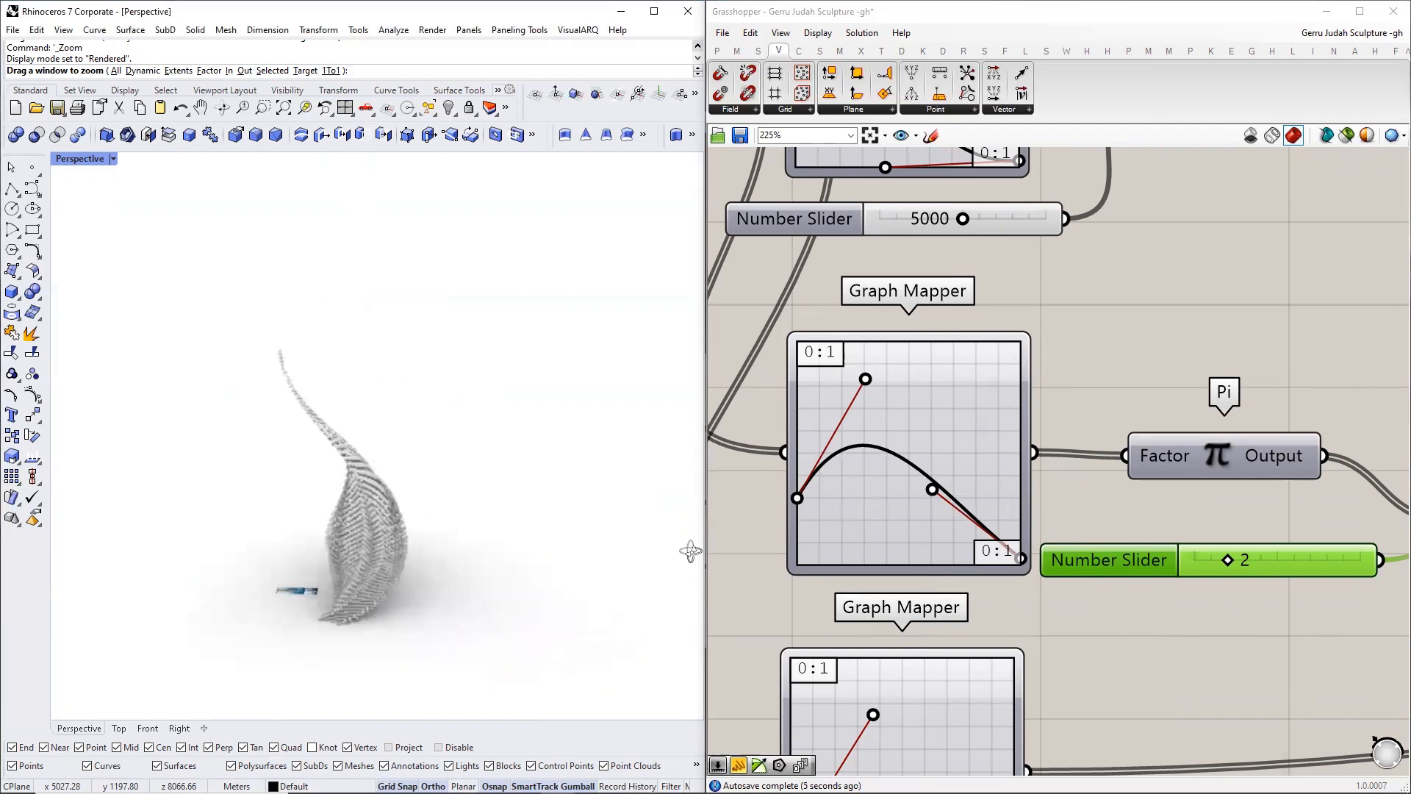
- Switch the slider multiplying Pi's output to floating-point rounding with one digit, set it to 1.2, and inspect the sculpture
scroll(1066, 466, down, 5)
right_drag(1175, 453, 1118, 450)
drag(1117, 450, 1121, 447)
scroll(1122, 451, up, 3)
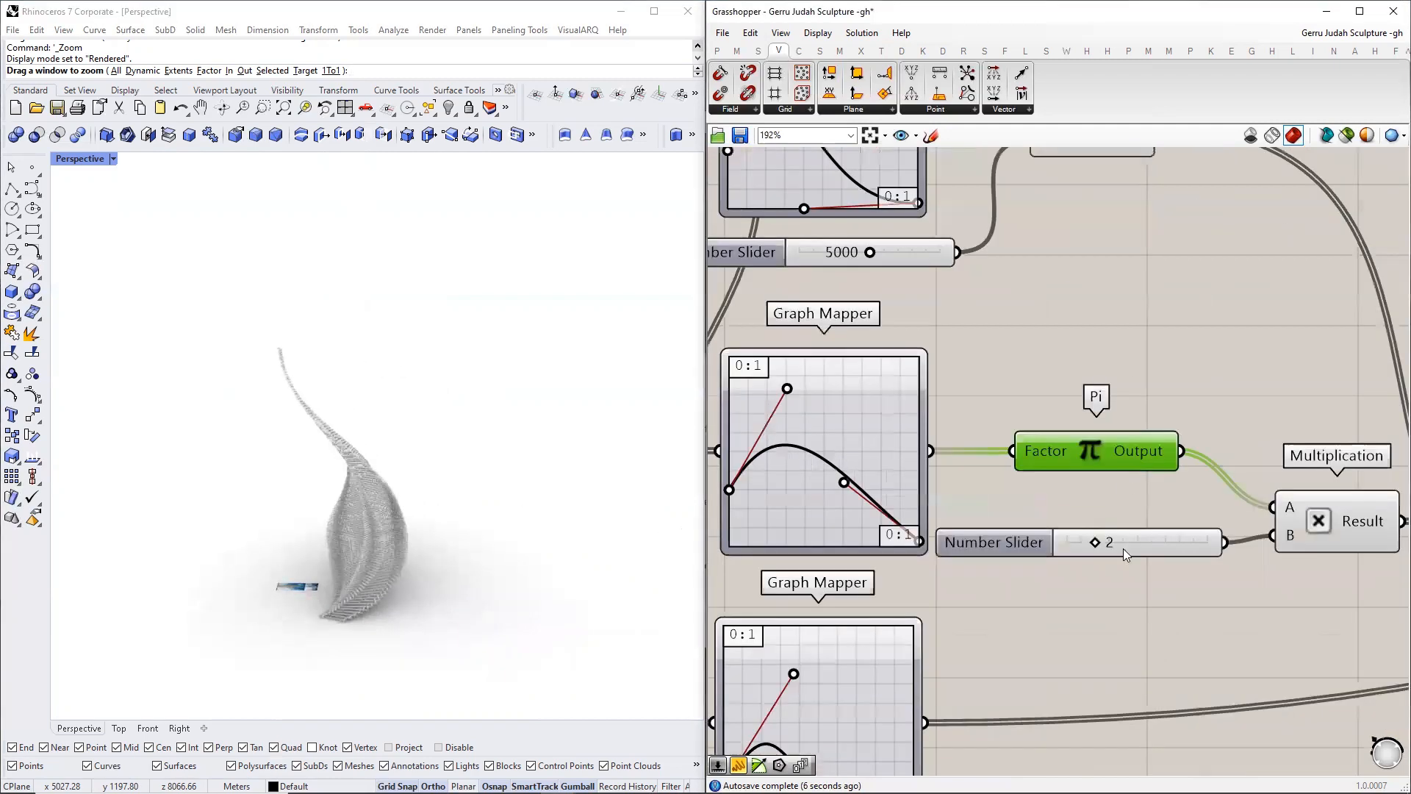
right_click(1123, 548)
click(1174, 615)
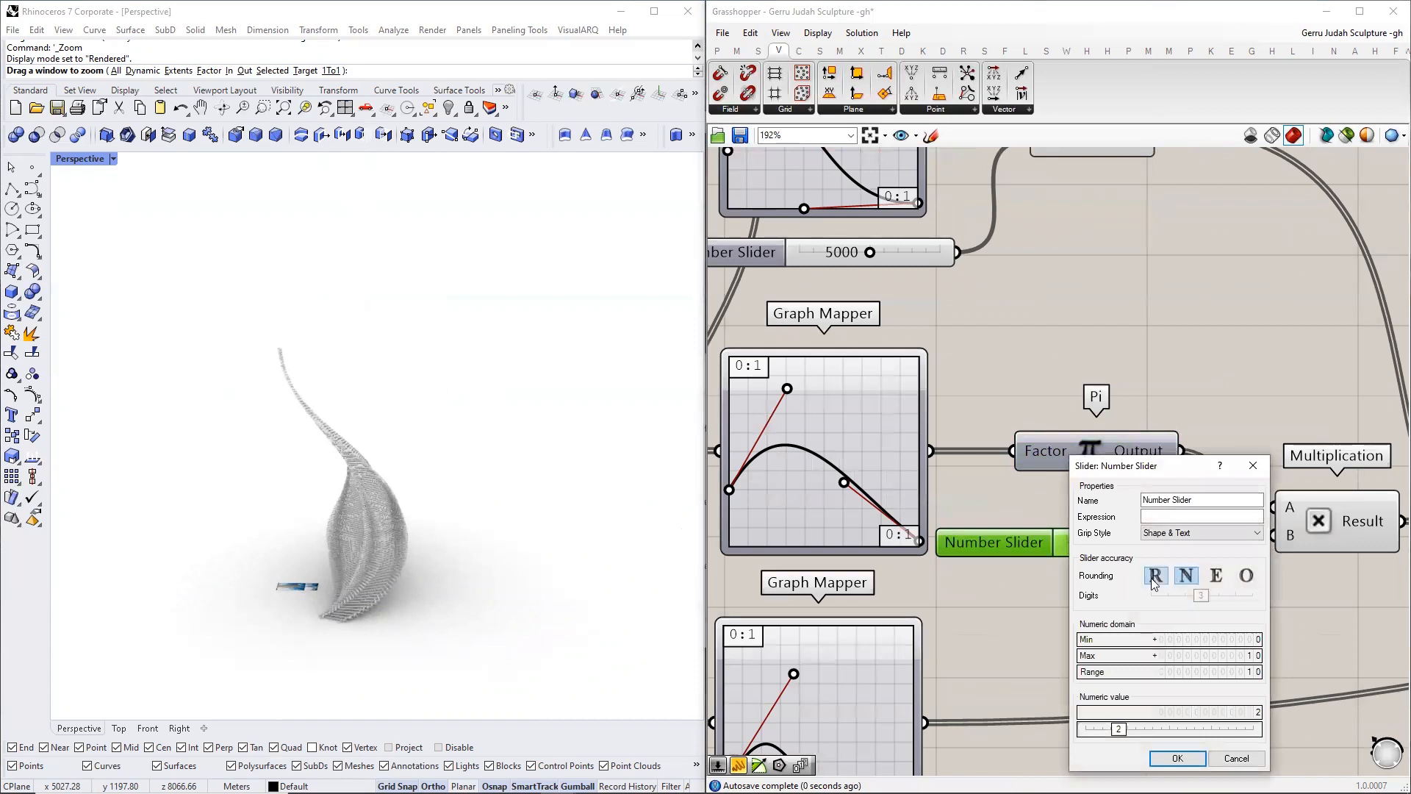
click(1154, 576)
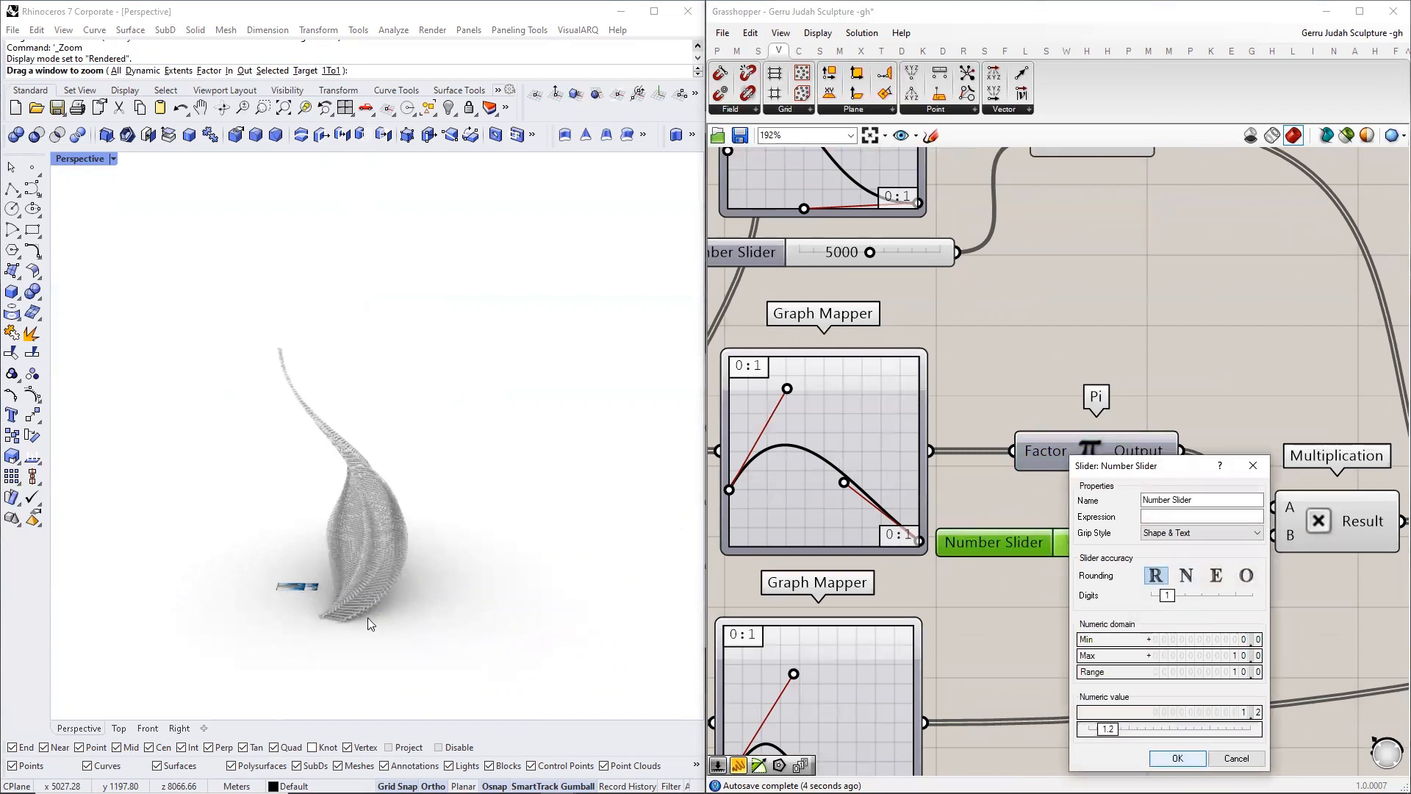
key(Return)
mouse_move(365, 555)
right_down()
mouse_move(568, 541)
mouse_move(86, 530)
mouse_move(228, 554)
mouse_move(489, 524)
right_up()
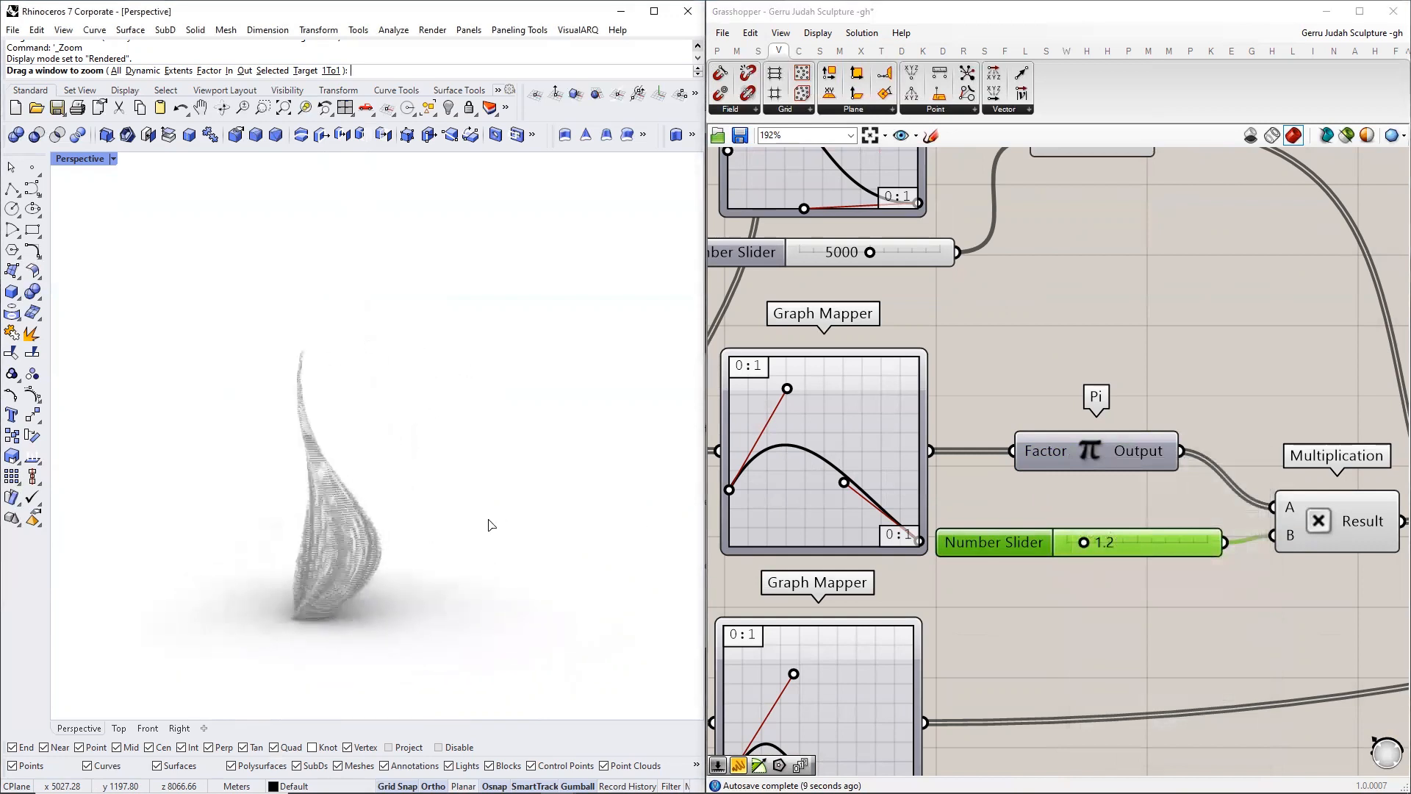
right_drag(358, 528, 626, 555)
key(Escape)
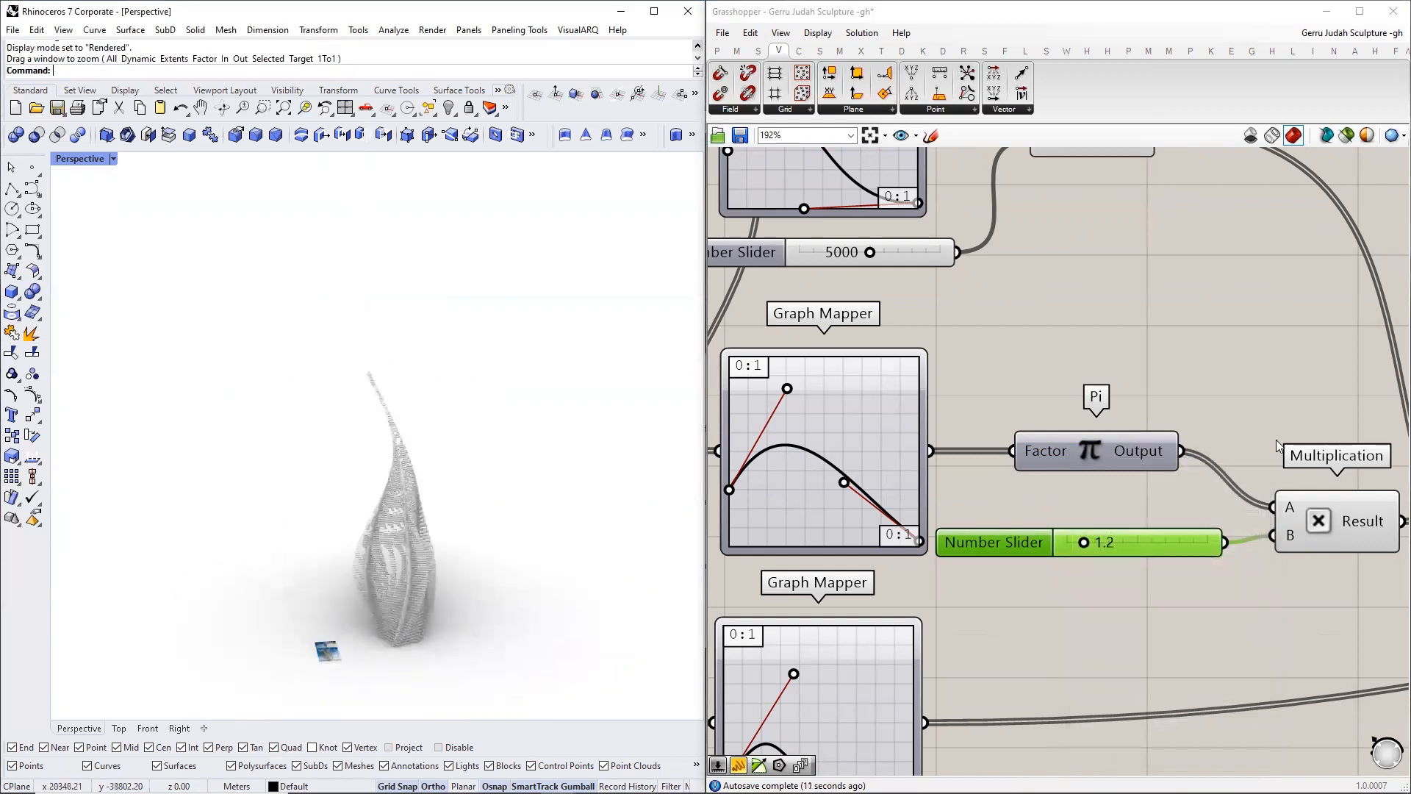
- Try 6 segments on the slider feeding the Polygon component and inspect the sculpture up close in Rhino
scroll(1192, 452, down, 5)
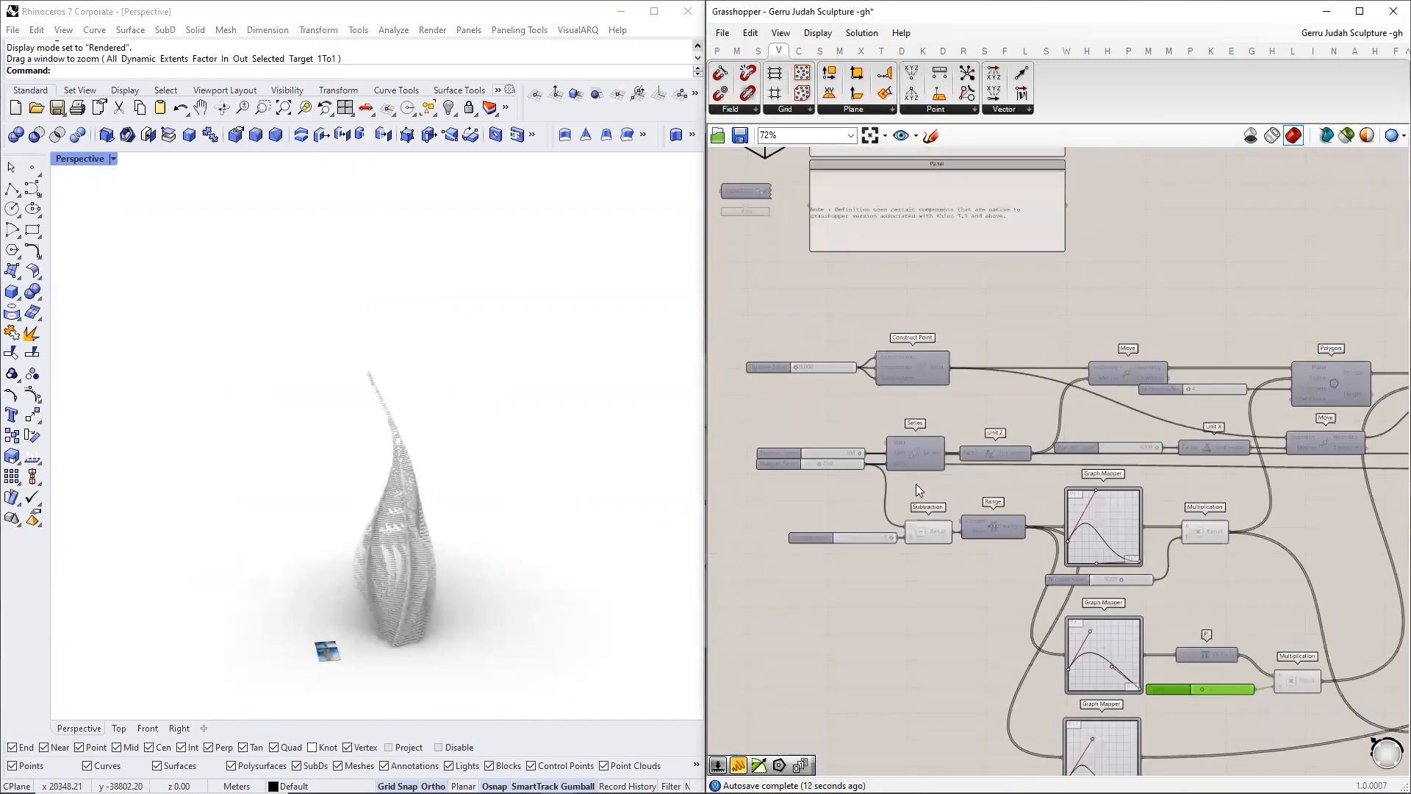
scroll(916, 483, up, 4)
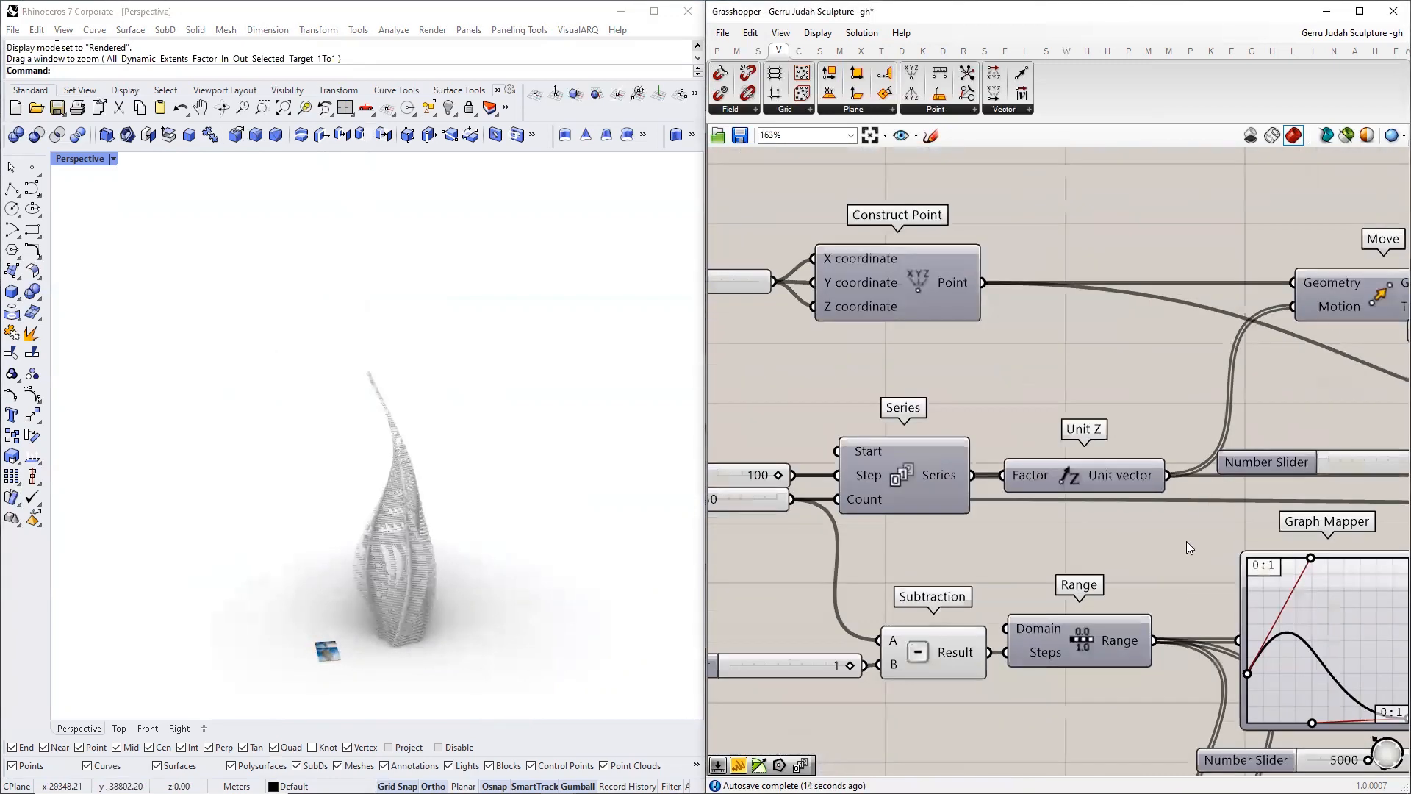
scroll(1004, 530, down, 3)
right_drag(1013, 535, 670, 529)
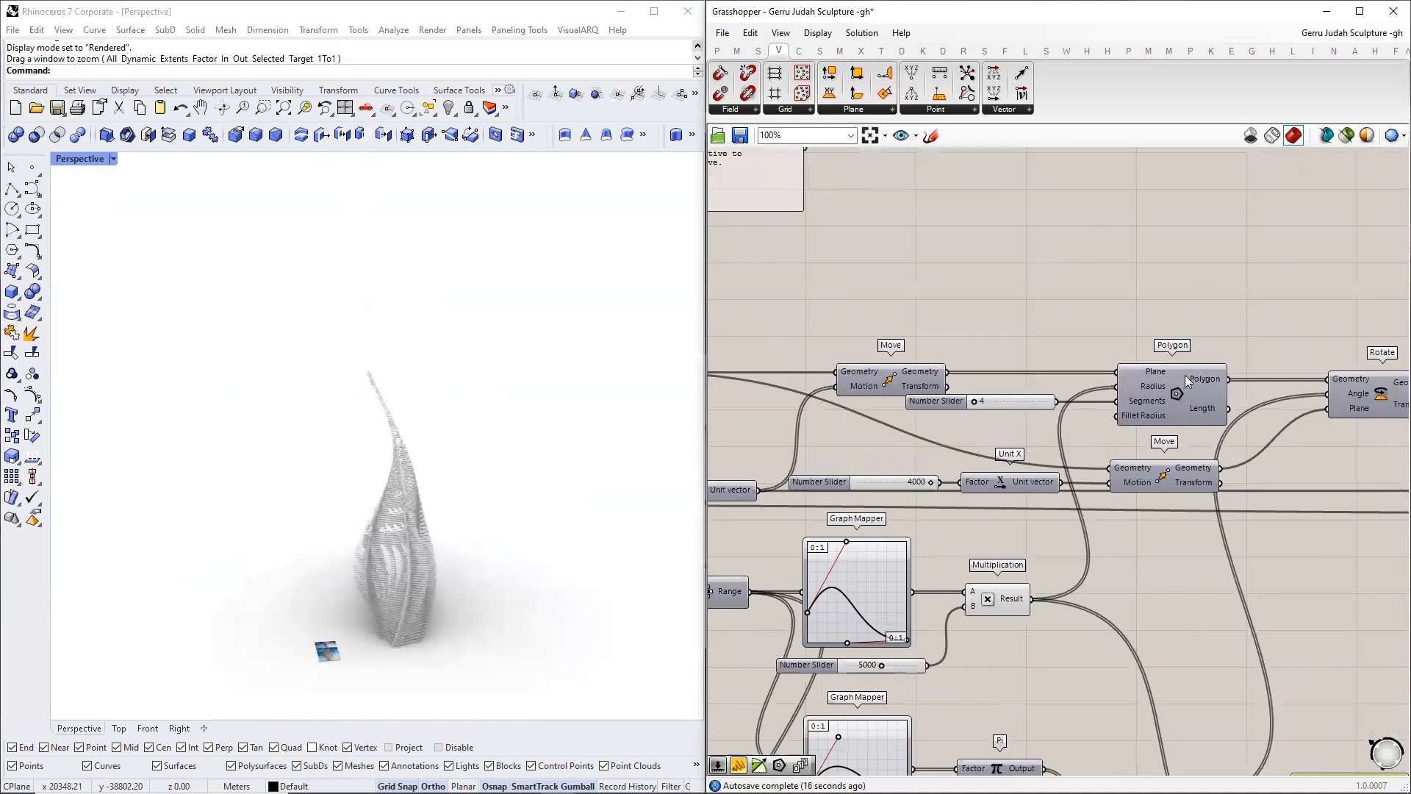
scroll(1185, 375, up, 2)
scroll(975, 441, up, 2)
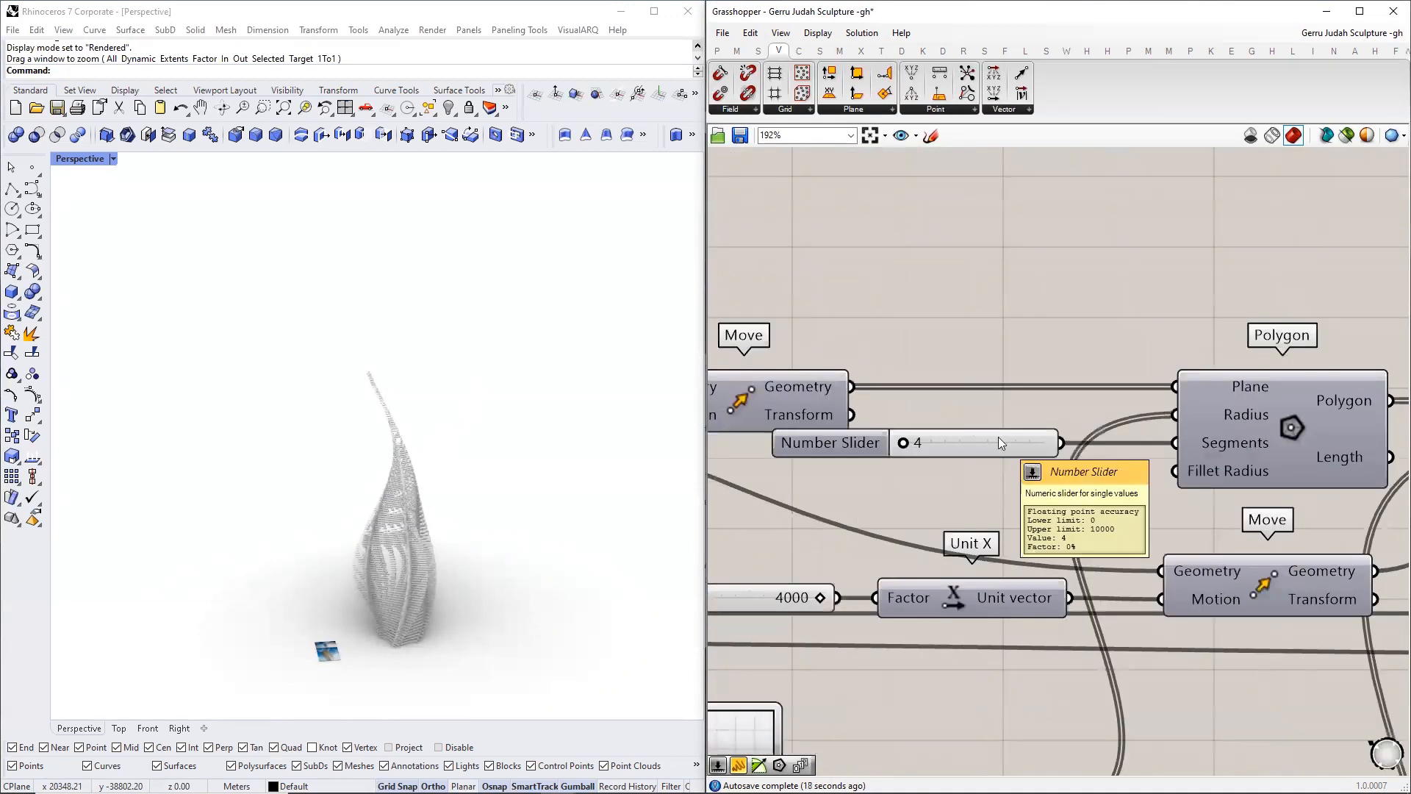
double_click(998, 436)
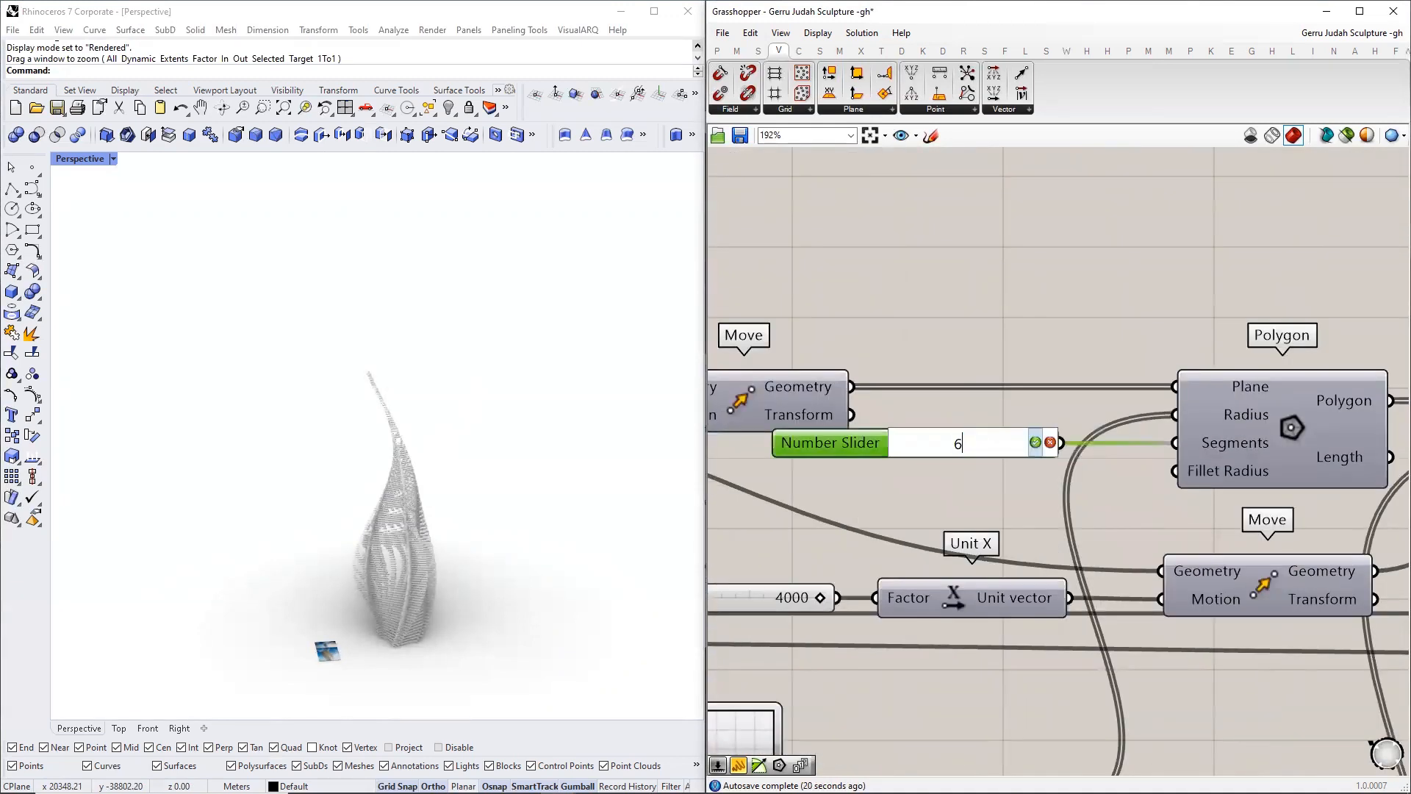
text(6)
click(1036, 441)
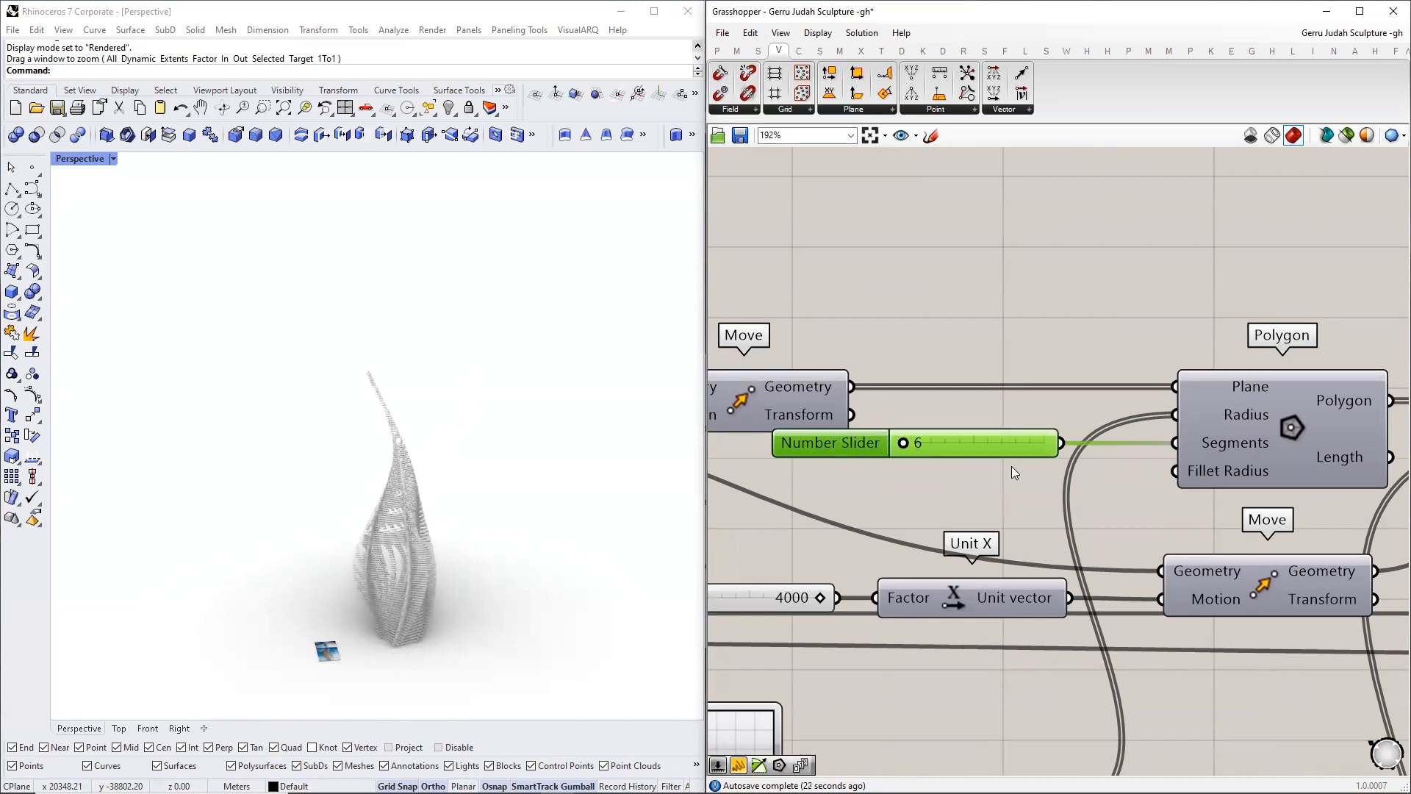
scroll(912, 479, down, 5)
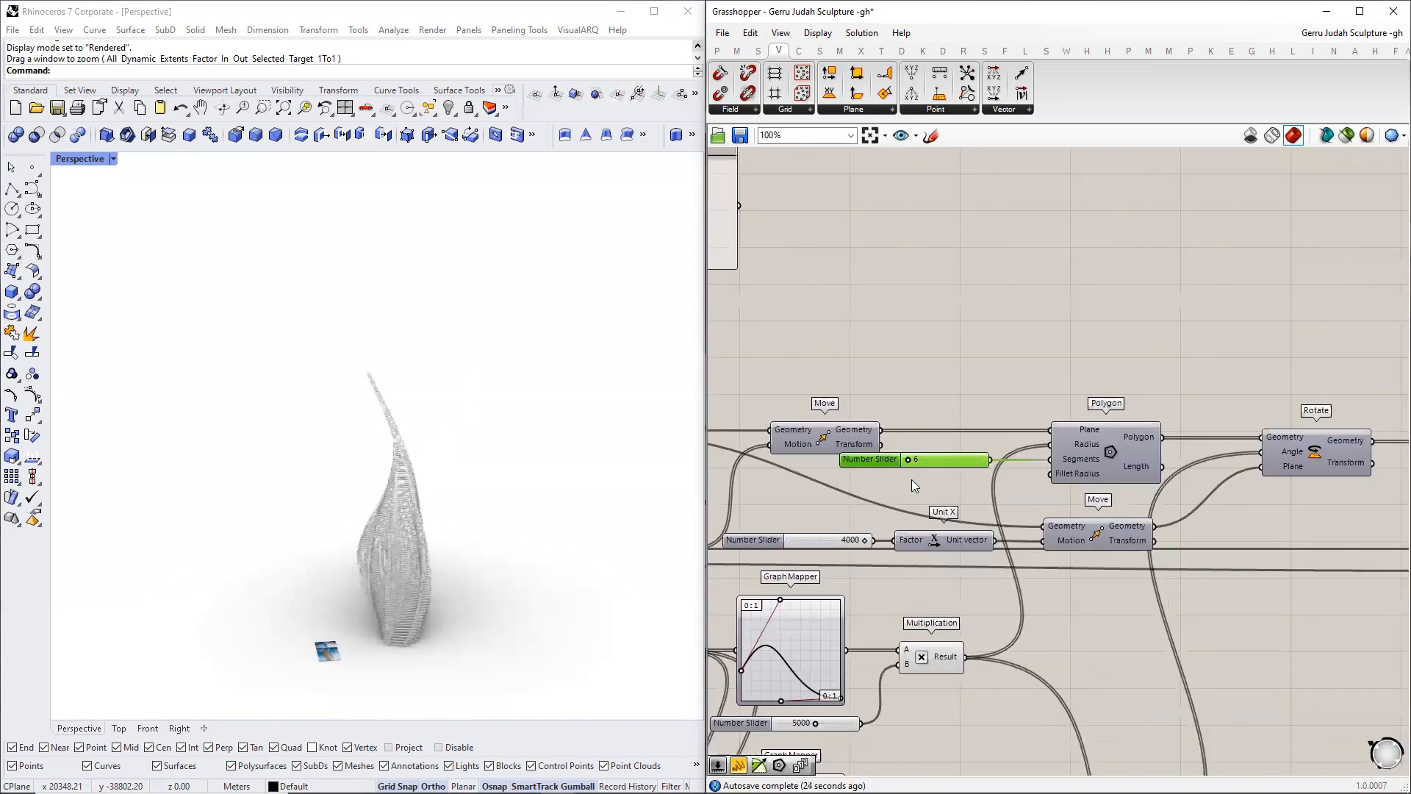
right_drag(497, 561, 588, 598)
scroll(397, 567, up, 3)
mouse_move(397, 567)
right_down()
mouse_move(624, 514)
mouse_move(407, 560)
mouse_move(505, 583)
mouse_move(542, 659)
mouse_move(444, 599)
mouse_move(426, 568)
mouse_move(495, 515)
mouse_move(620, 504)
mouse_move(616, 542)
mouse_move(488, 690)
mouse_move(428, 656)
right_up()
scroll(865, 516, down, 2)
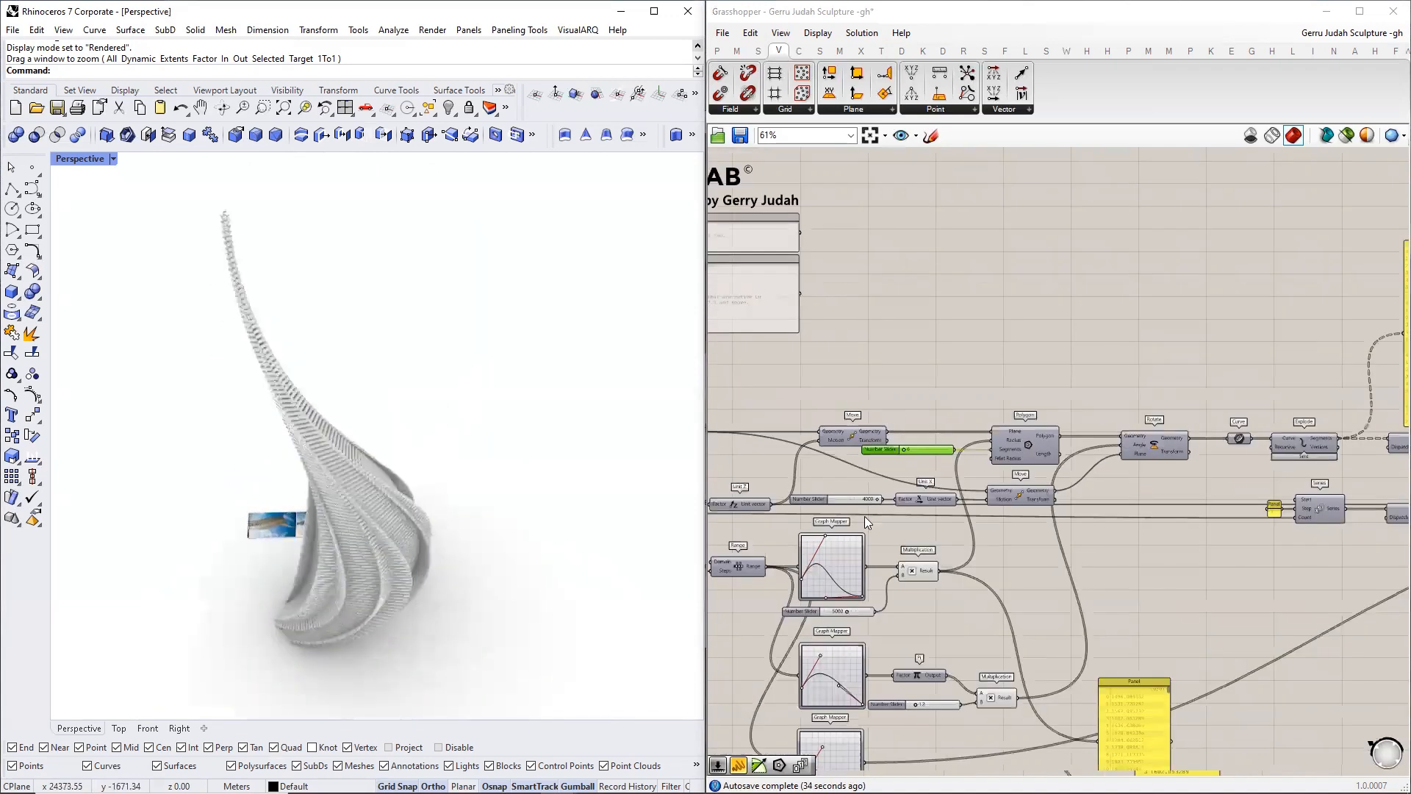
- Reshape the Bezier curve in the radius Graph Mapper, keeping the start handle at the graph's top and raising the end handle slightly above the base
scroll(802, 445, up, 5)
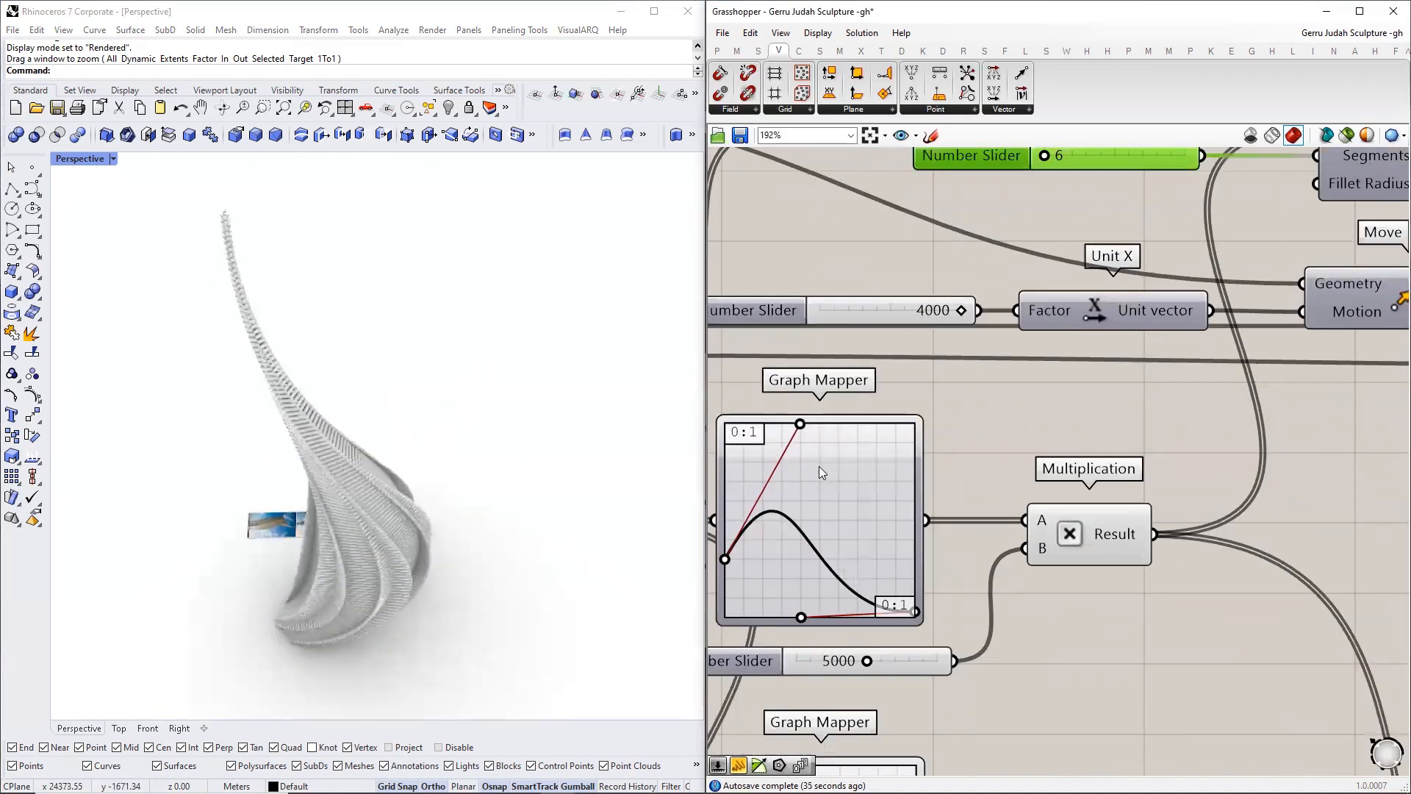
drag(800, 424, 827, 480)
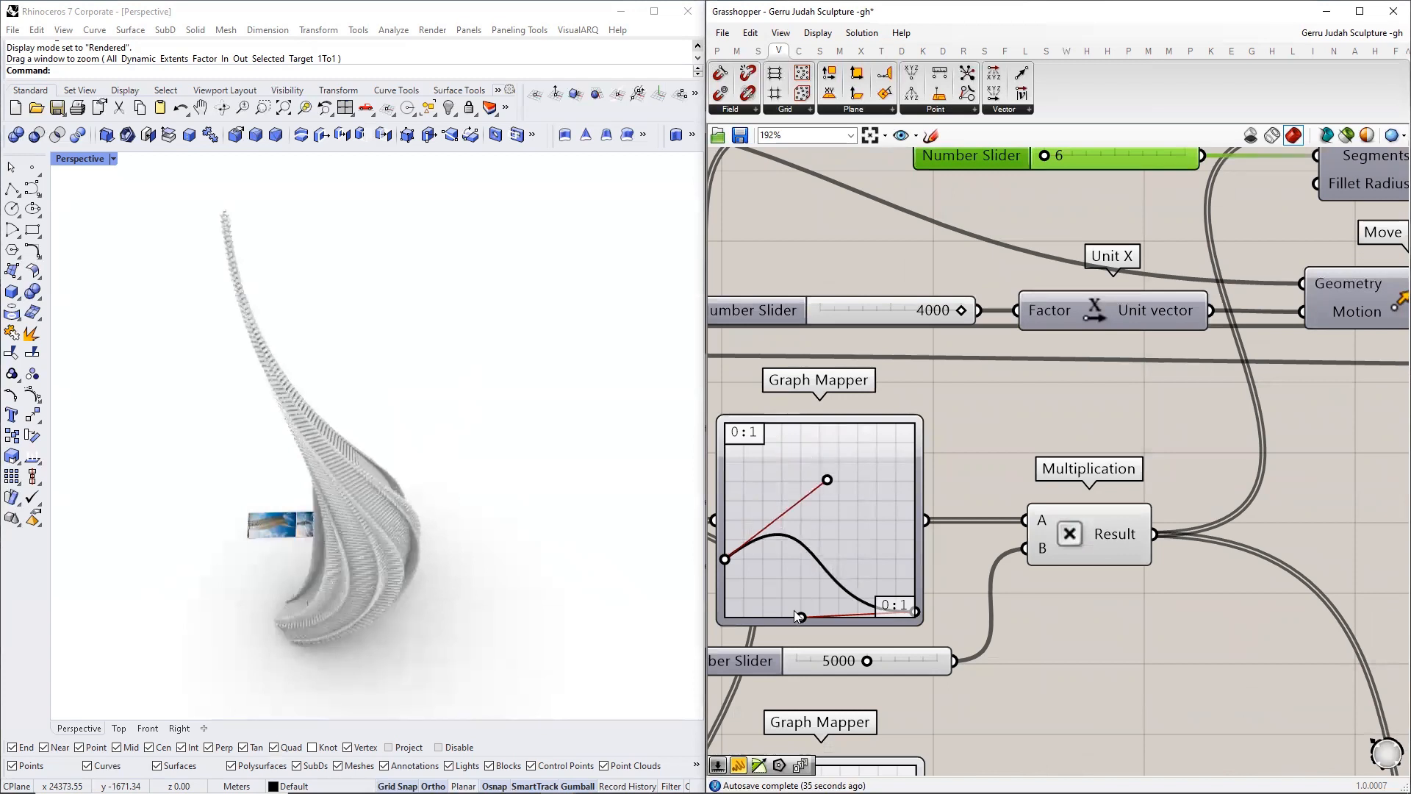
drag(801, 617, 797, 589)
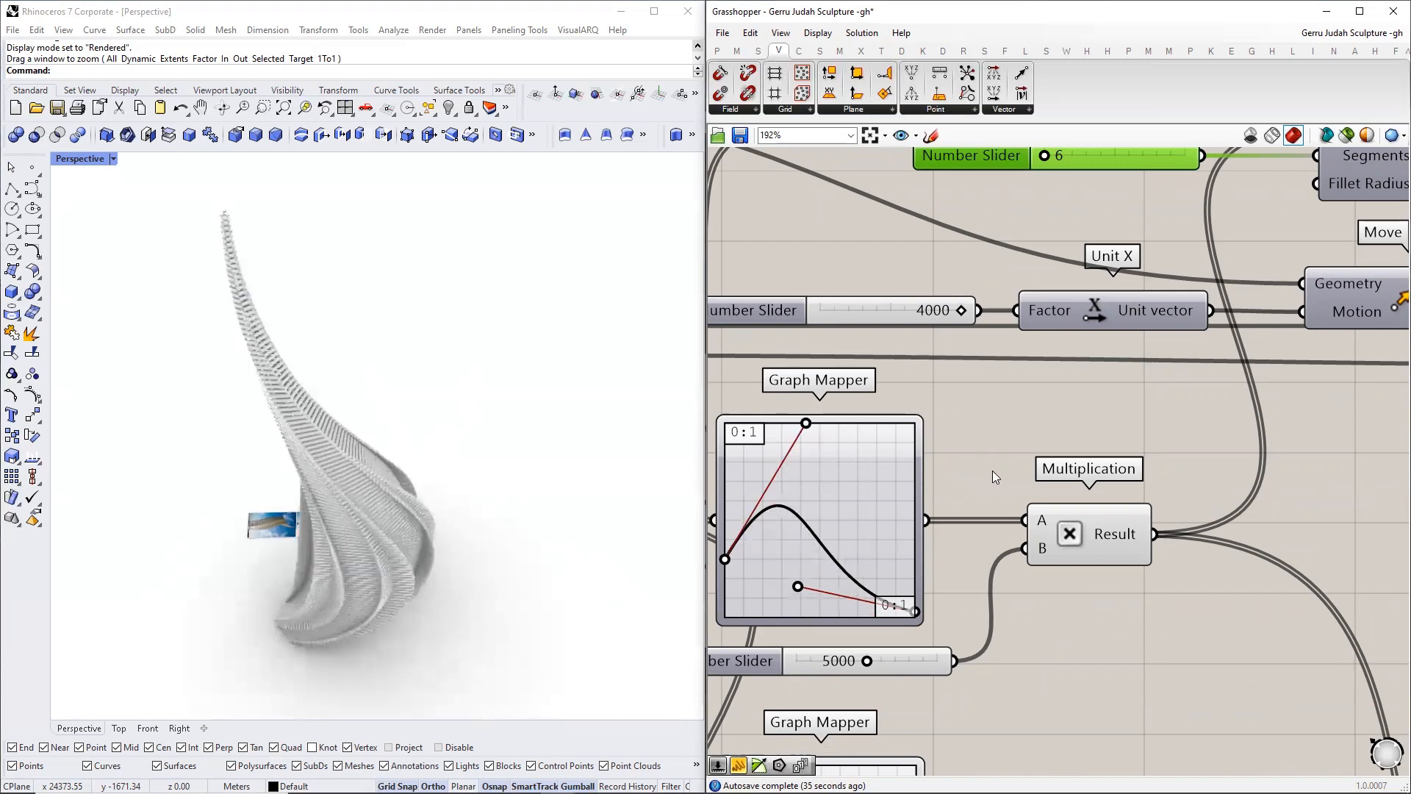
- Set the Polygon's Segments slider to 4 and view the resulting sculpture from several angles
scroll(976, 351, down, 3)
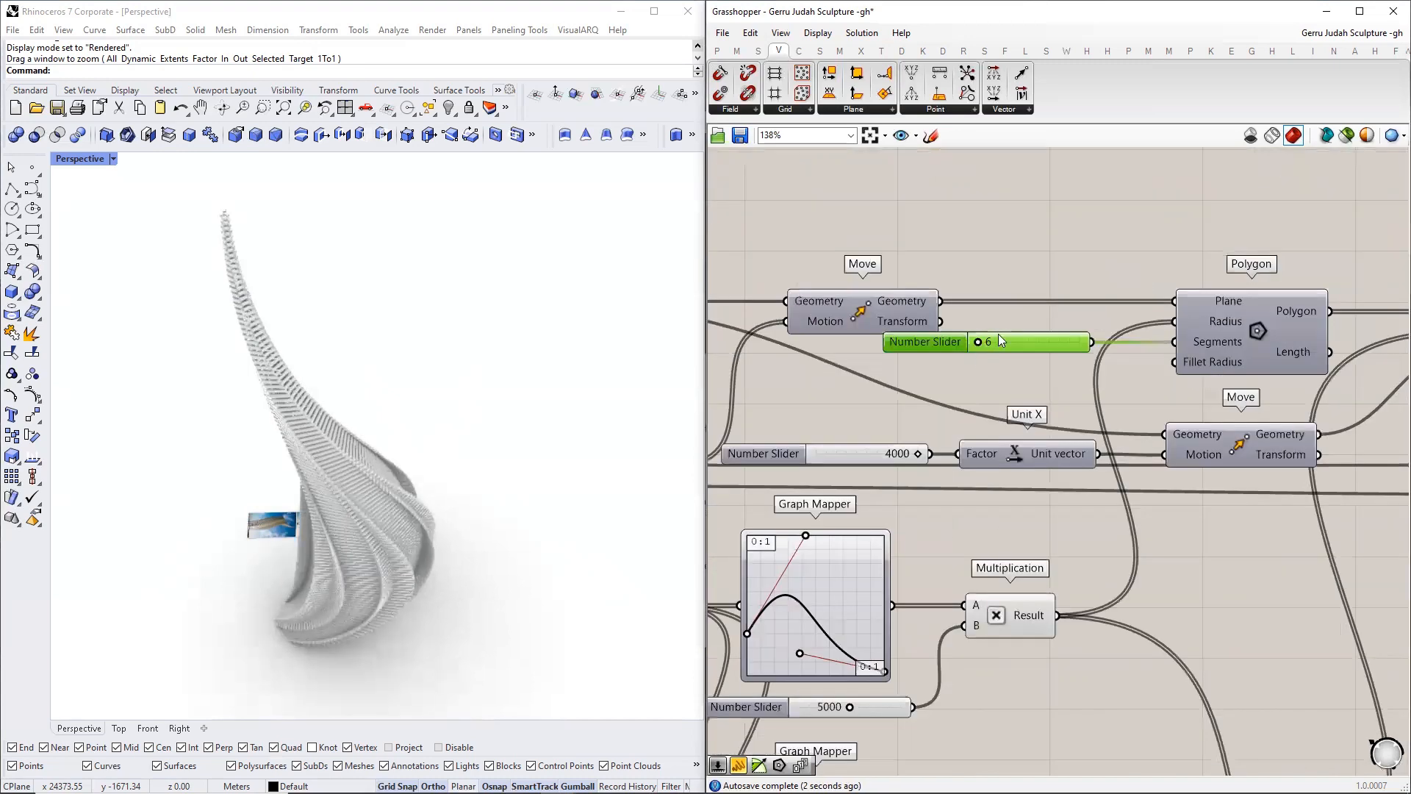
double_click(999, 337)
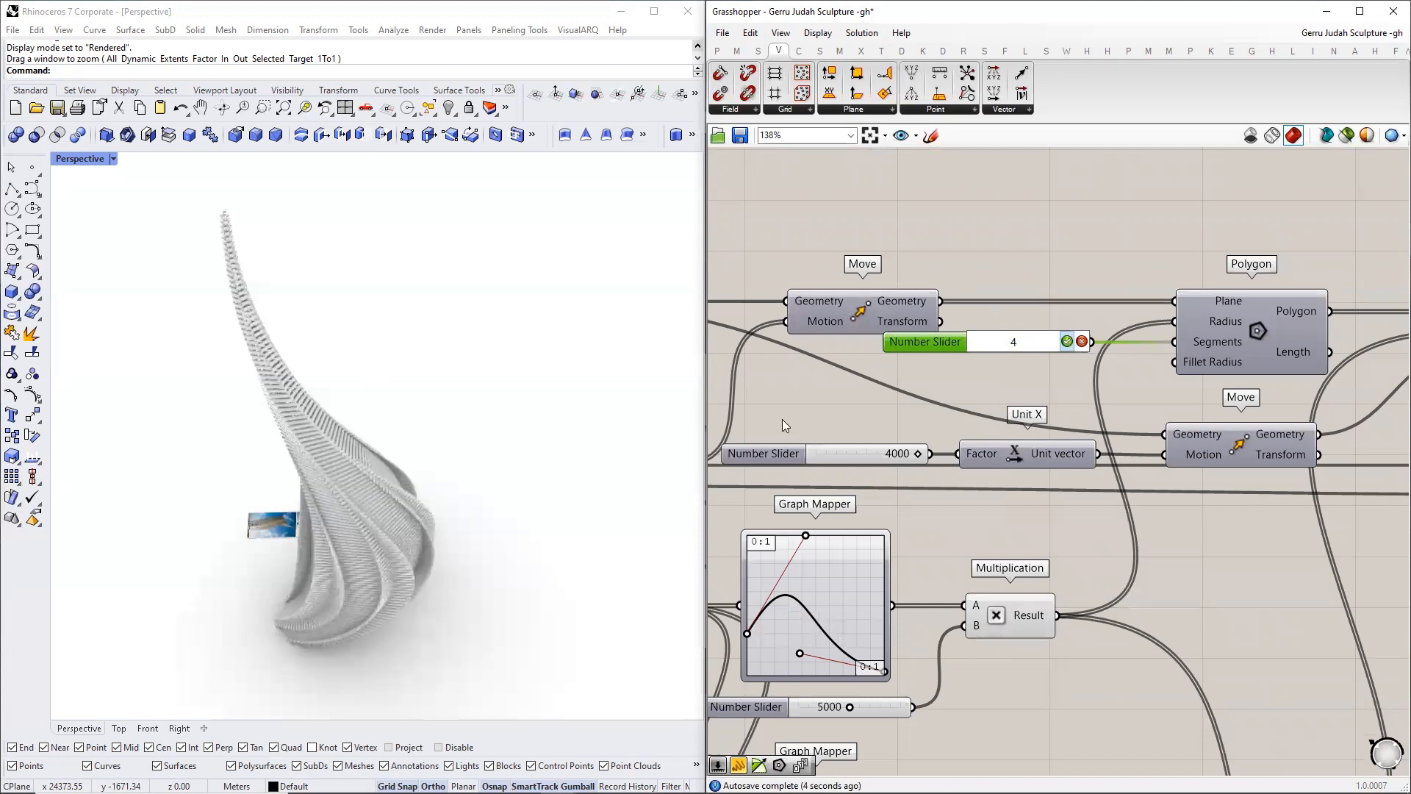
mouse_move(307, 597)
right_down()
mouse_move(435, 456)
mouse_move(482, 460)
mouse_move(448, 500)
mouse_move(463, 503)
right_up()
scroll(481, 471, down, 4)
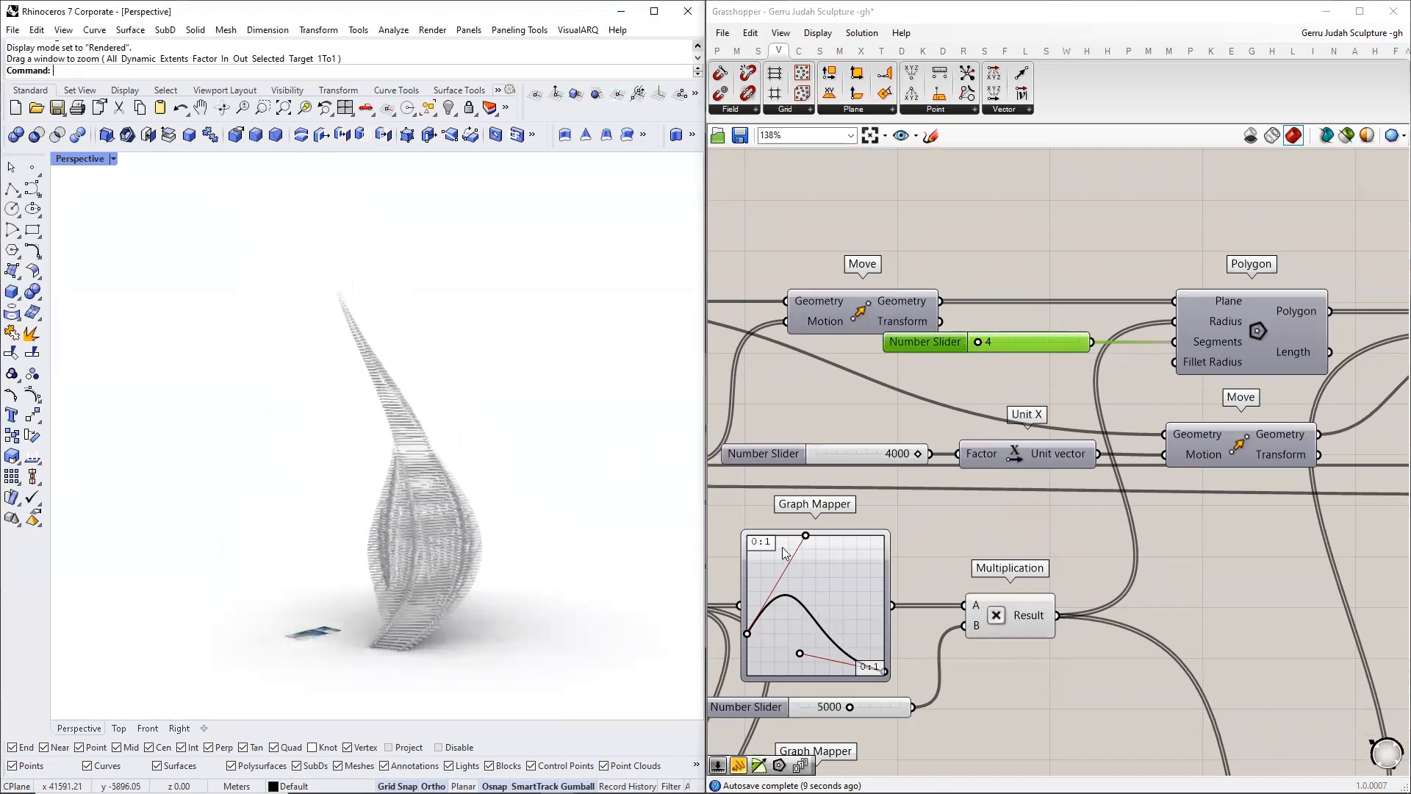
scroll(882, 514, down, 6)
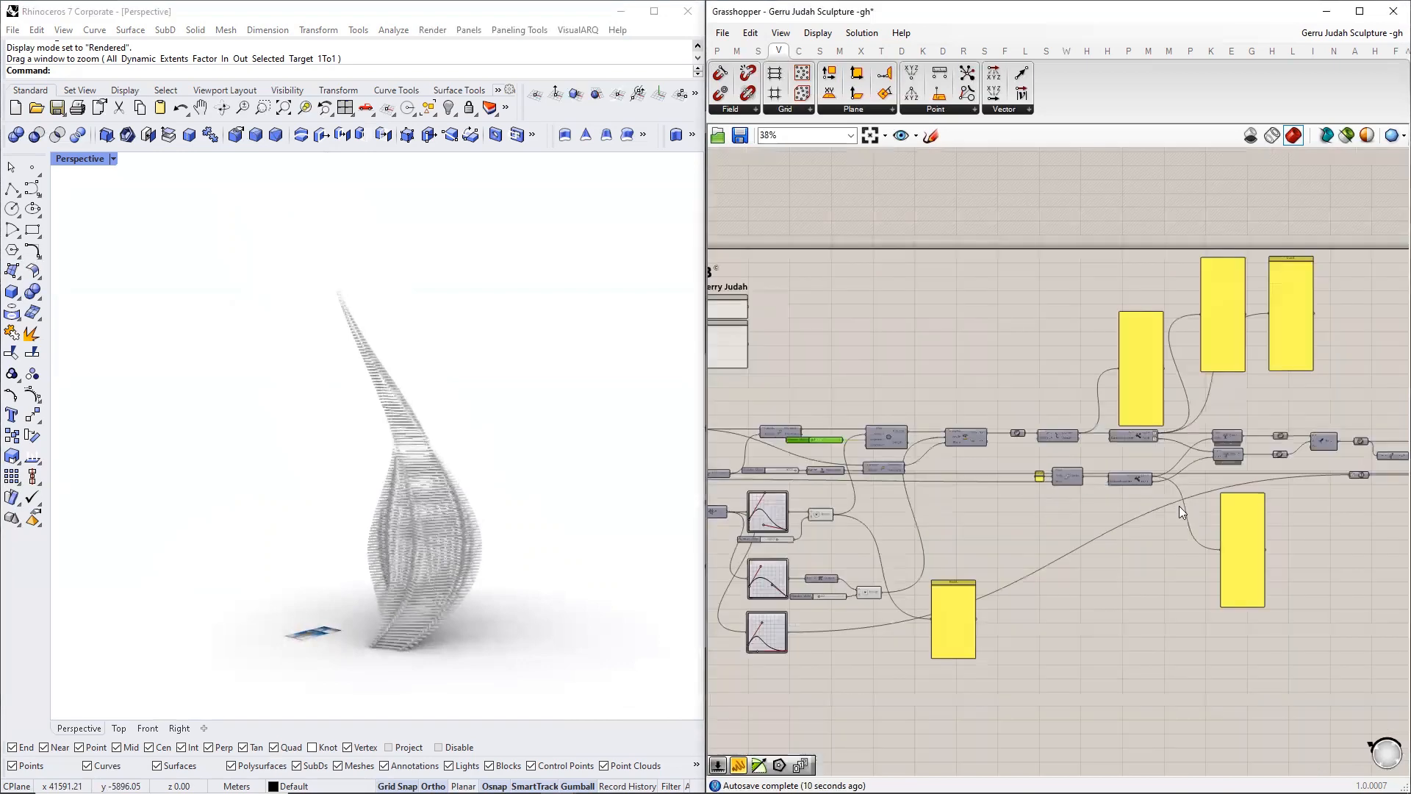
scroll(1180, 506, up, 6)
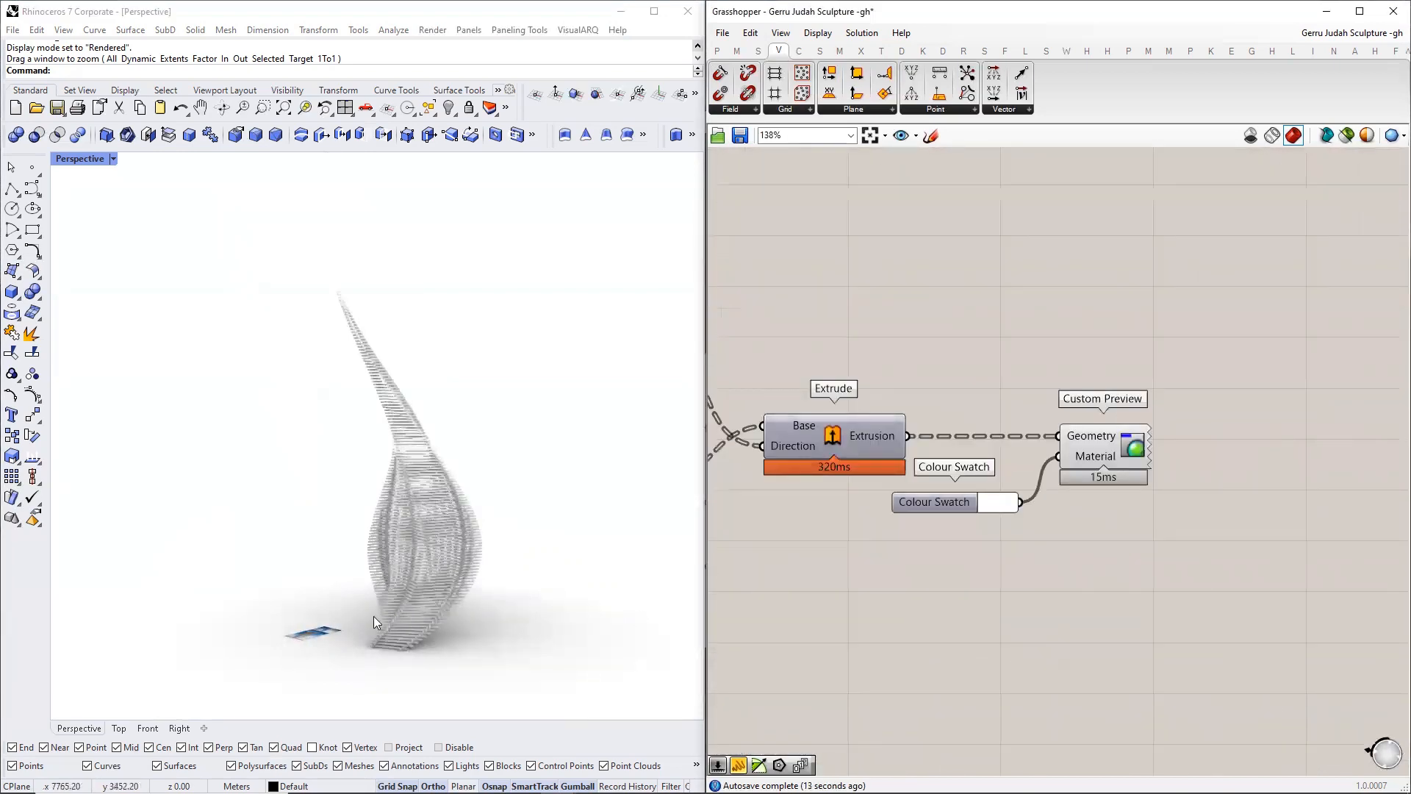
mouse_move(374, 616)
right_down()
mouse_move(500, 627)
mouse_move(389, 646)
right_up()
mouse_move(458, 591)
right_down()
mouse_move(346, 608)
mouse_move(190, 605)
mouse_move(164, 586)
mouse_move(163, 560)
mouse_move(101, 550)
mouse_move(213, 626)
right_up()
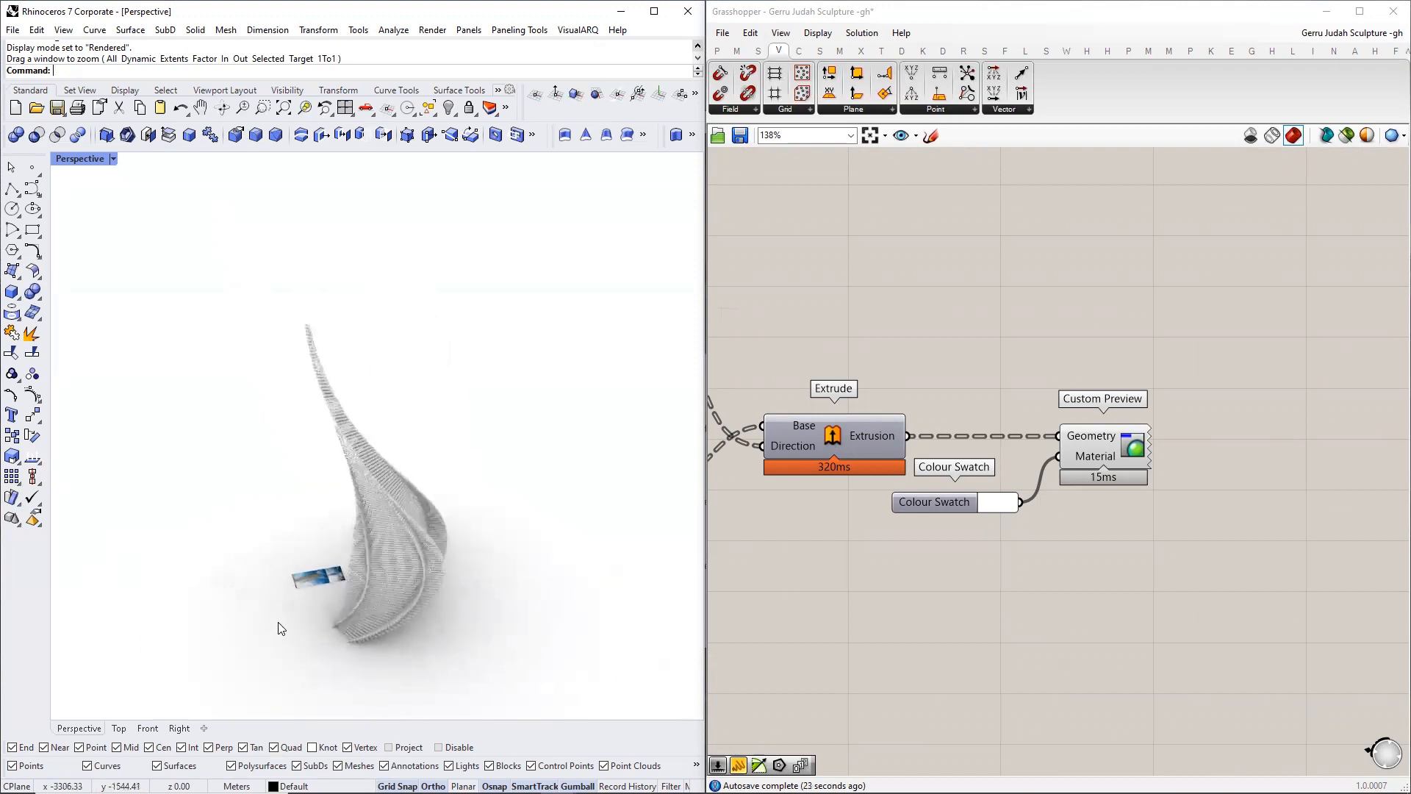